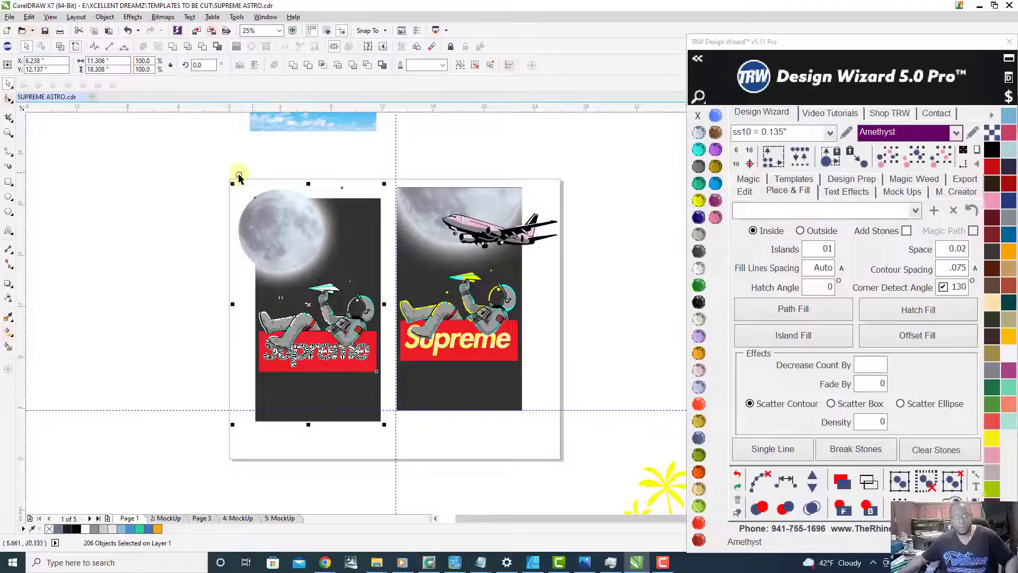
Step: Examine the two Supreme astronaut designs on Page 1 up close, selecting each one, and finish with nothing selected
{"action": "left_click", "coordinate": [232, 185]}
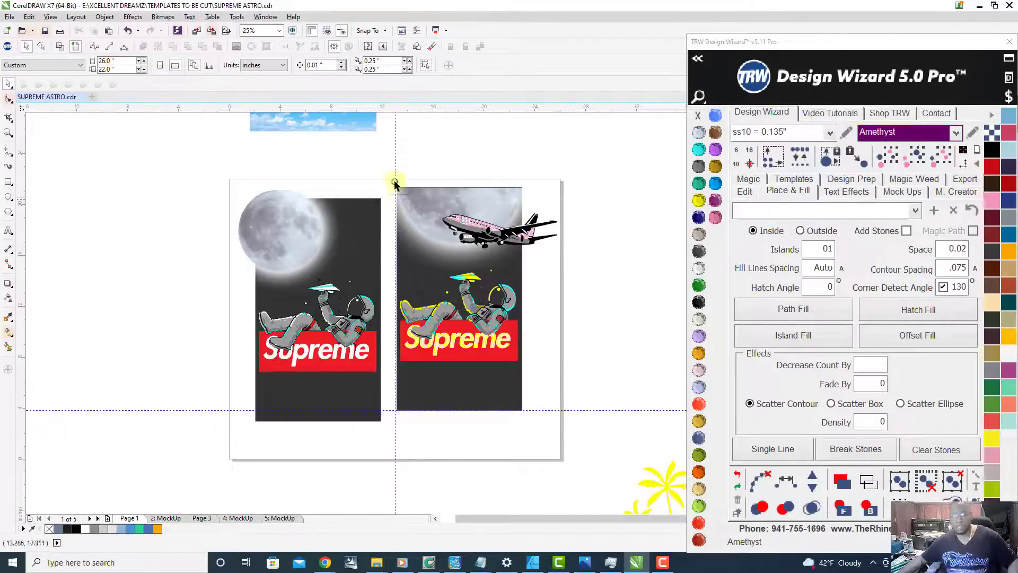
{"action": "left_click_drag", "start_coordinate": [388, 166], "coordinate": [576, 449]}
{"action": "scroll", "coordinate": [456, 403], "scroll_direction": "up", "scroll_amount": 1}
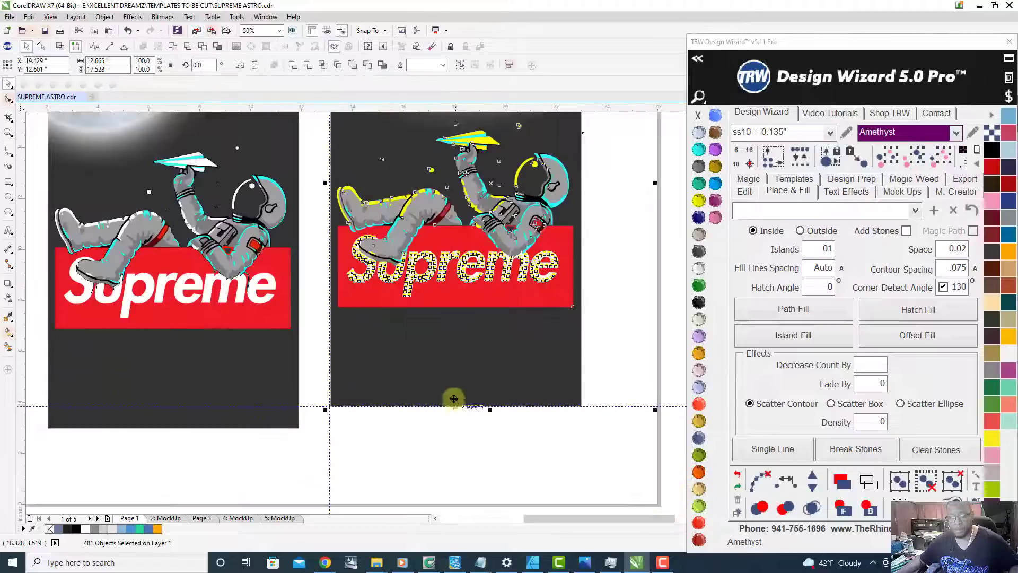
{"action": "left_click_drag", "start_coordinate": [445, 359], "coordinate": [443, 356]}
{"action": "scroll", "coordinate": [374, 377], "scroll_direction": "down", "scroll_amount": 1}
{"action": "left_click_drag", "start_coordinate": [154, 159], "coordinate": [364, 455]}
{"action": "scroll", "coordinate": [331, 422], "scroll_direction": "up", "scroll_amount": 1}
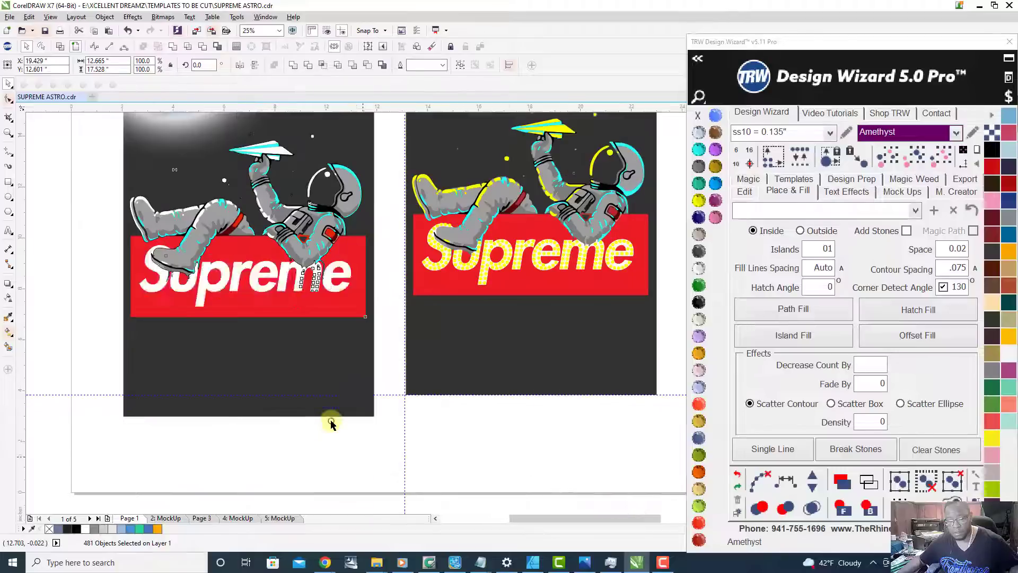
{"action": "left_click_drag", "start_coordinate": [335, 376], "coordinate": [328, 355]}
{"action": "scroll", "coordinate": [306, 419], "scroll_direction": "down", "scroll_amount": 2}
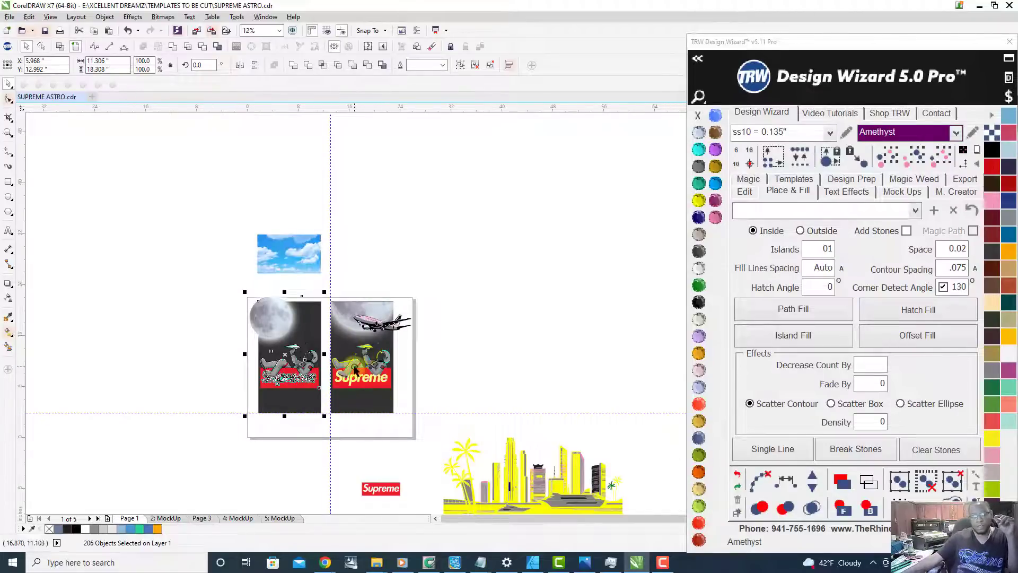
{"action": "scroll", "coordinate": [354, 366], "scroll_direction": "up", "scroll_amount": 1}
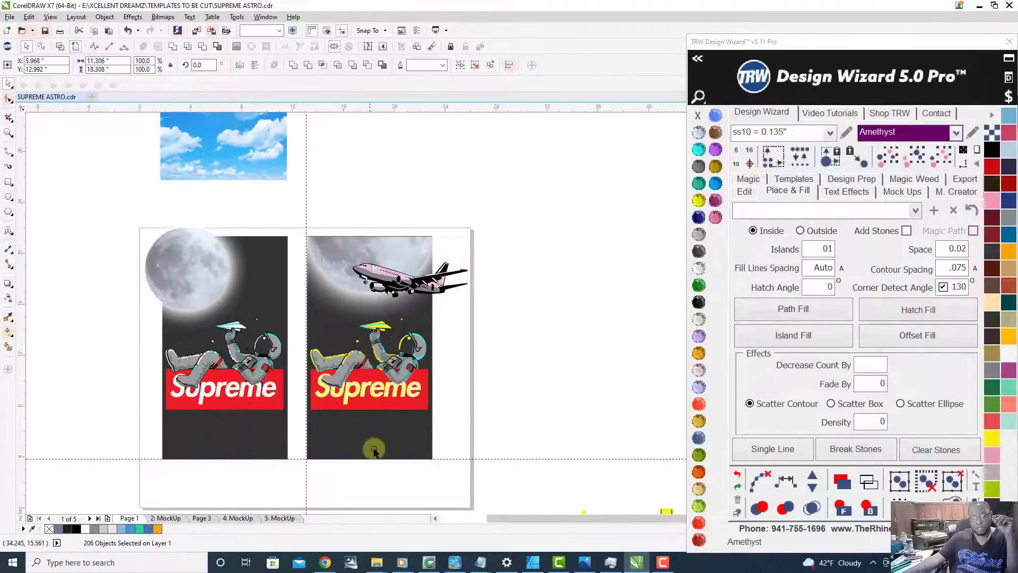
{"action": "key", "text": "Escape"}
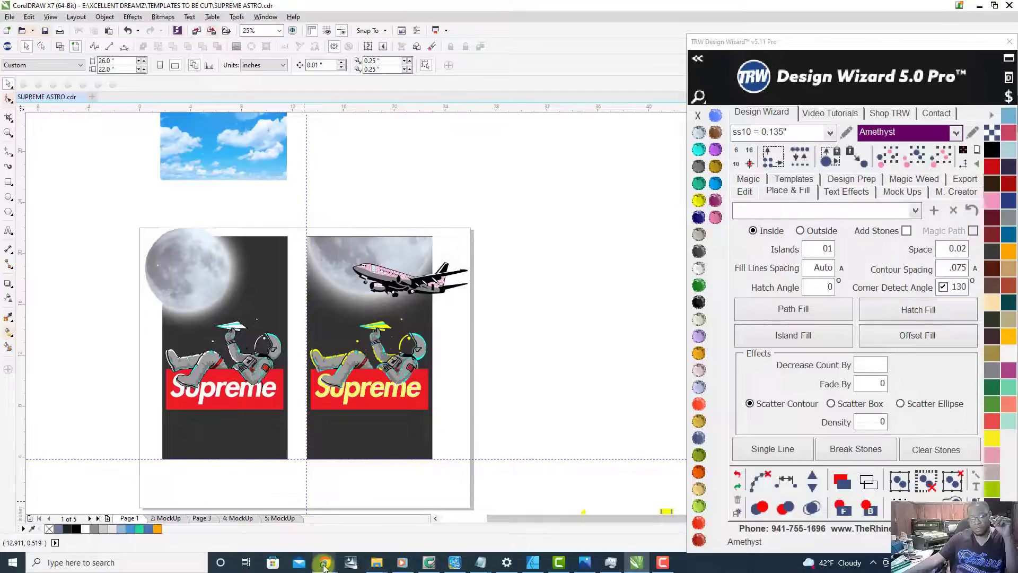
Step: Switch to Chrome and bring up the Google image search page in its already open tab
{"action": "mouse_move", "coordinate": [324, 565]}
{"action": "left_click", "coordinate": [297, 497]}
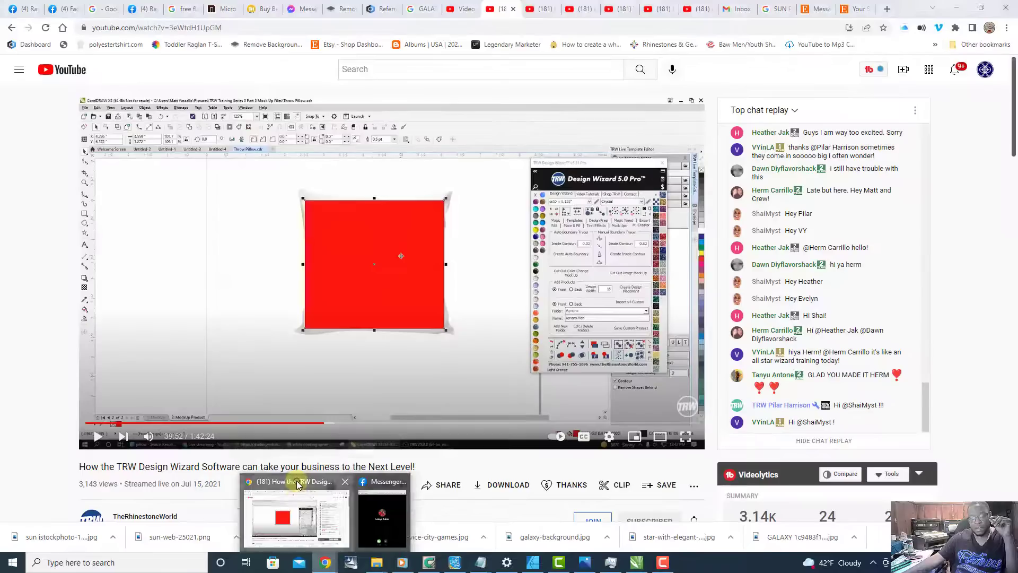
{"action": "left_click", "coordinate": [425, 9]}
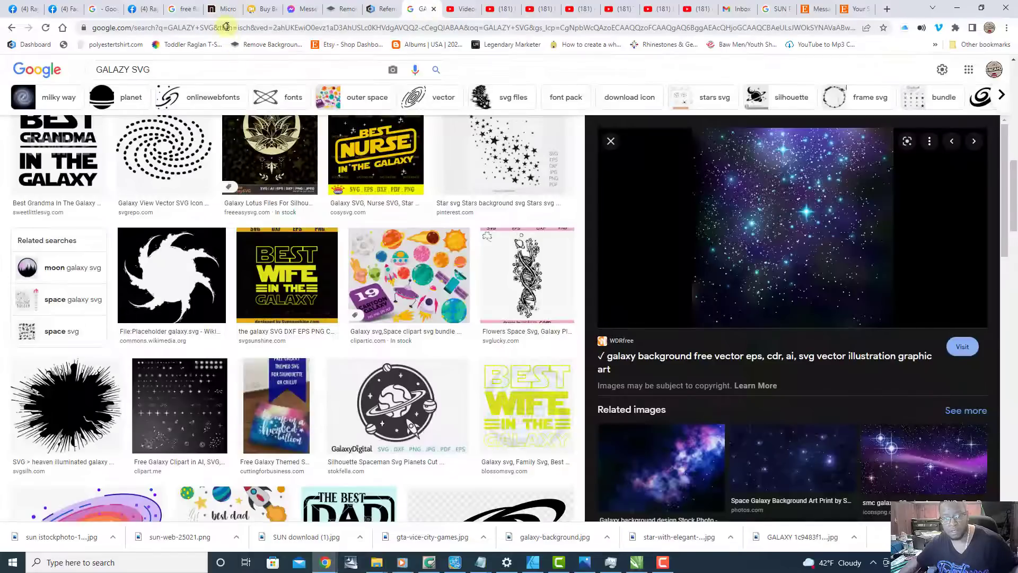
{"action": "left_click", "coordinate": [227, 27]}
{"action": "type", "text": "go"}
{"action": "key", "text": "Return"}
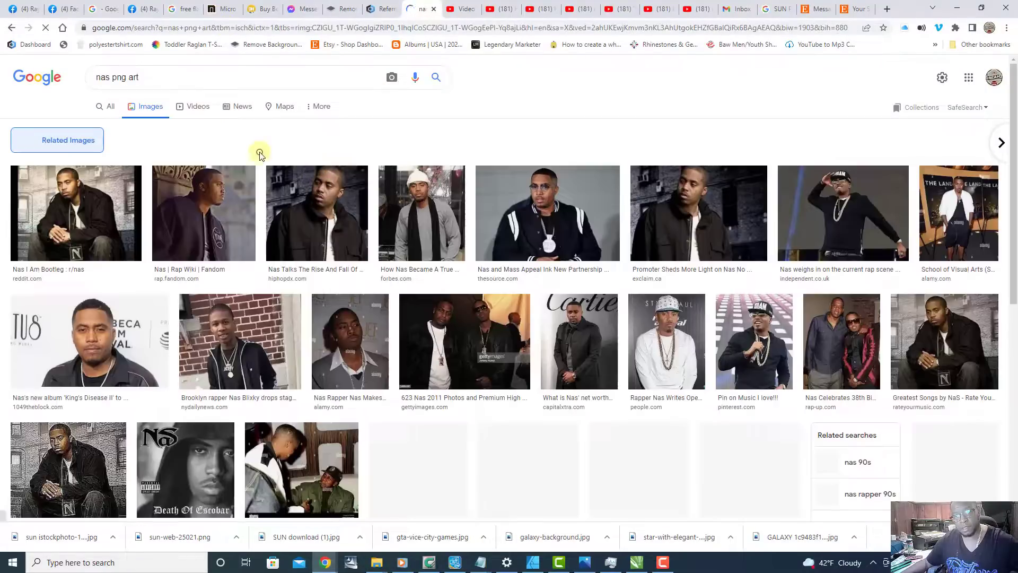
Step: Replace the image search query with "supreme astronaut" and run the search
{"action": "left_click", "coordinate": [157, 75]}
{"action": "type", "text": "s png artsupre"}
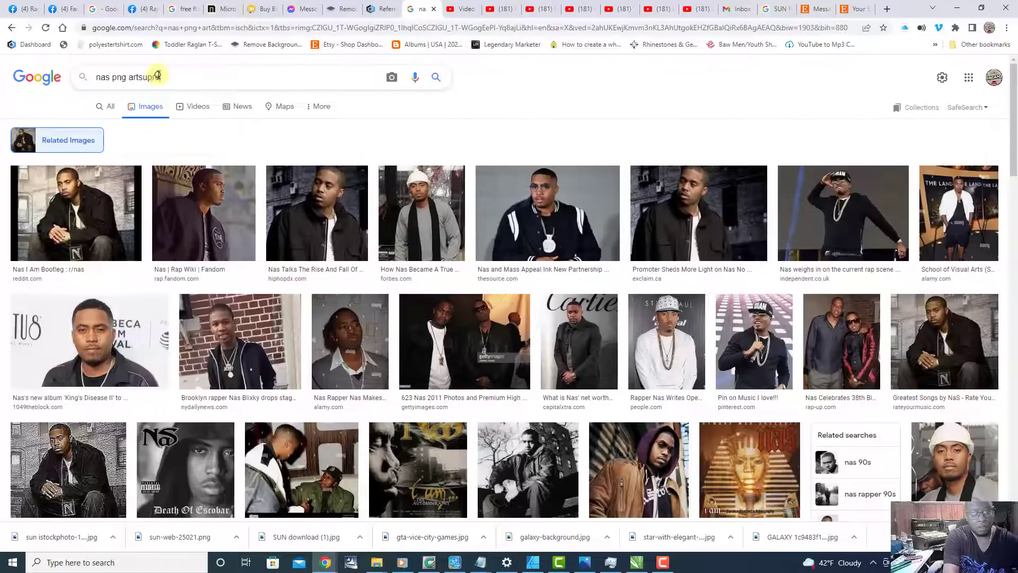
{"action": "key", "text": "BackSpace"}
{"action": "key", "text": "BackSpace"}
{"action": "key", "text": "BackSpace"}
{"action": "key", "text": "BackSpace"}
{"action": "key", "text": "BackSpace"}
{"action": "key", "text": "BackSpace"}
{"action": "key", "text": "BackSpace"}
{"action": "key", "text": "BackSpace"}
{"action": "key", "text": "BackSpace"}
{"action": "key", "text": "BackSpace"}
{"action": "key", "text": "BackSpace"}
{"action": "type", "text": "s"}
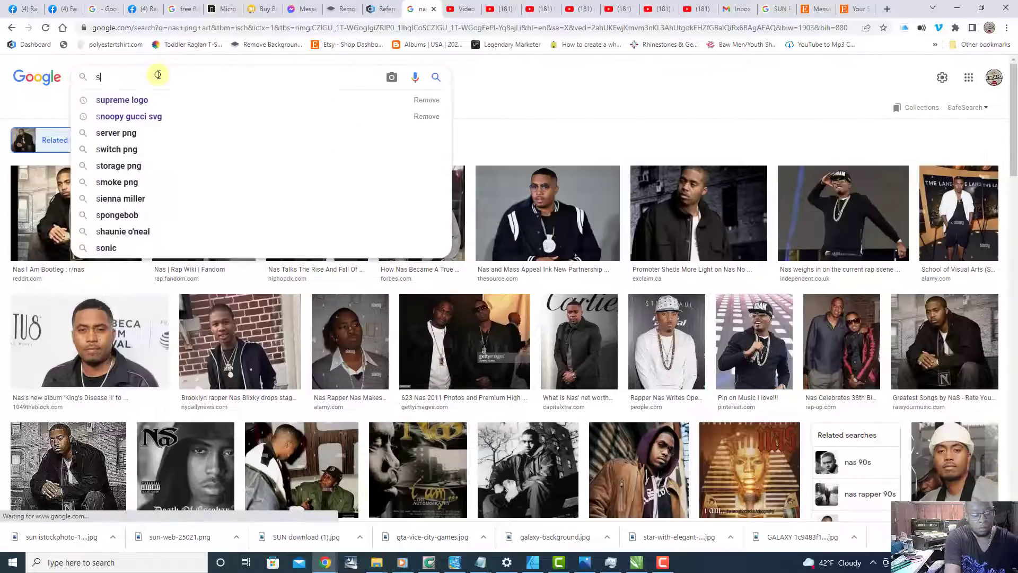
{"action": "type", "text": "upreme "}
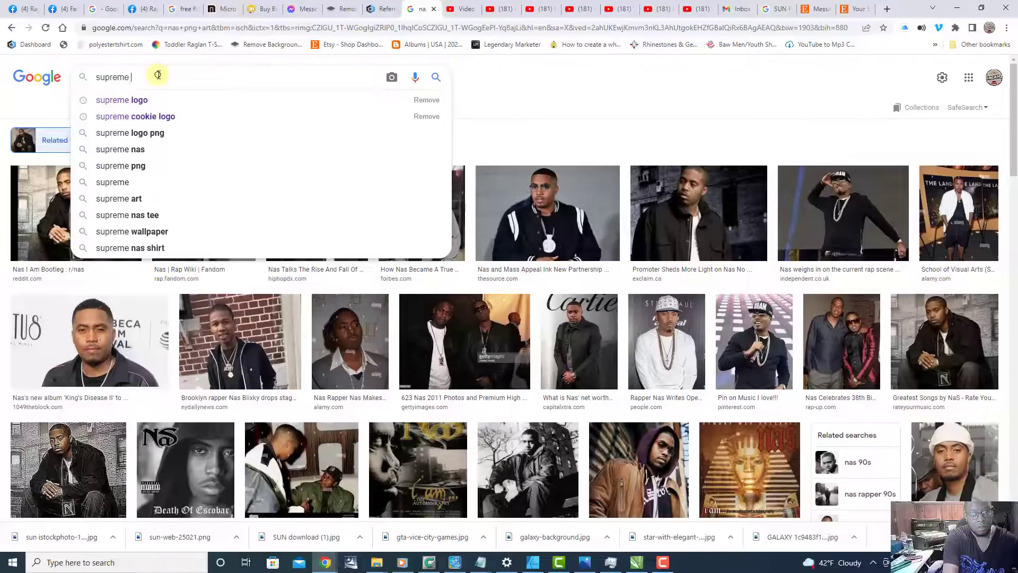
{"action": "type", "text": "astro"}
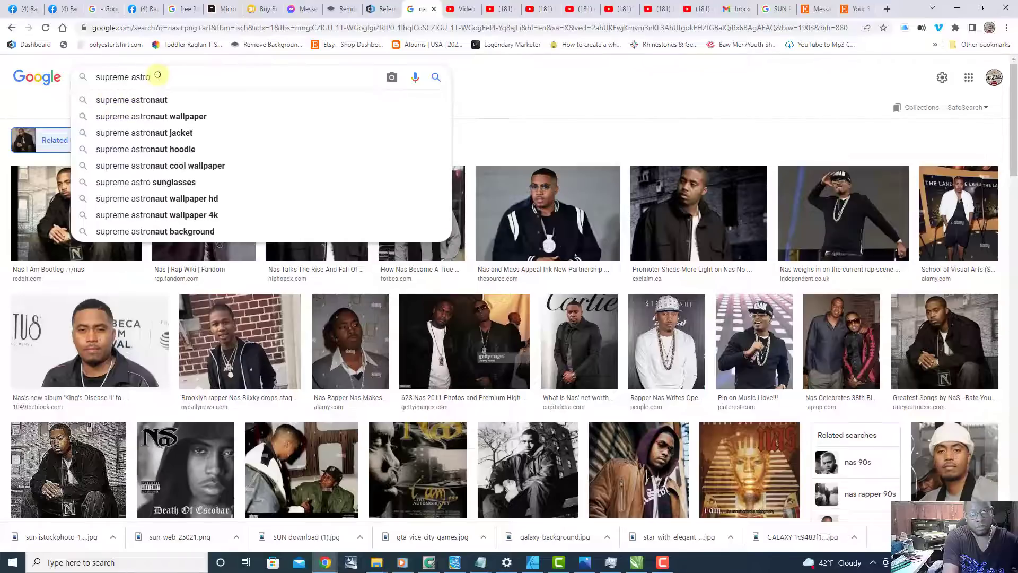
{"action": "type", "text": "na"}
{"action": "key", "text": "Return"}
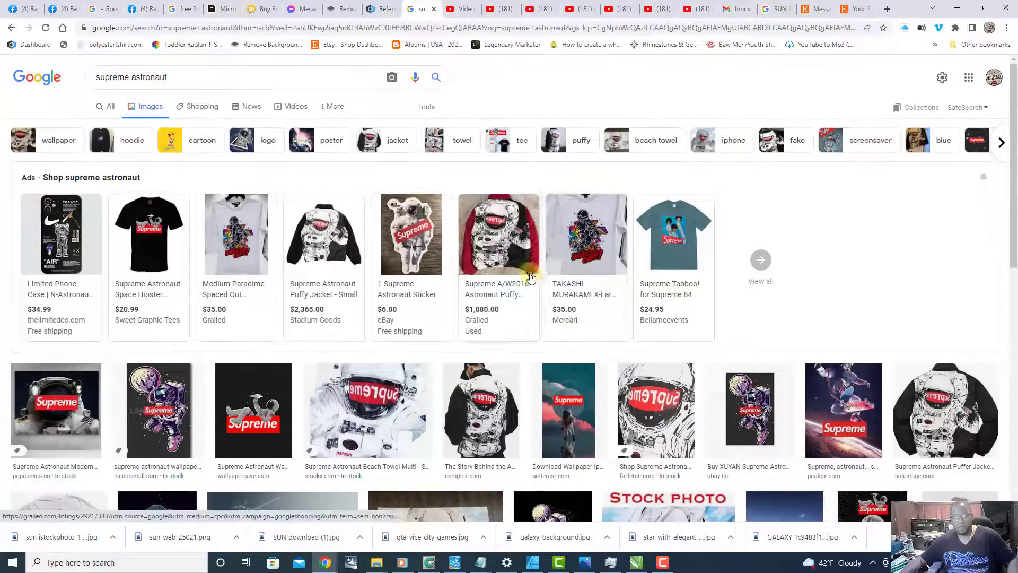
Step: Look through the image results and open the Wallpaper Cave preview of the gray astronaut lying on the Supreme logo
{"action": "mouse_move", "coordinate": [525, 268]}
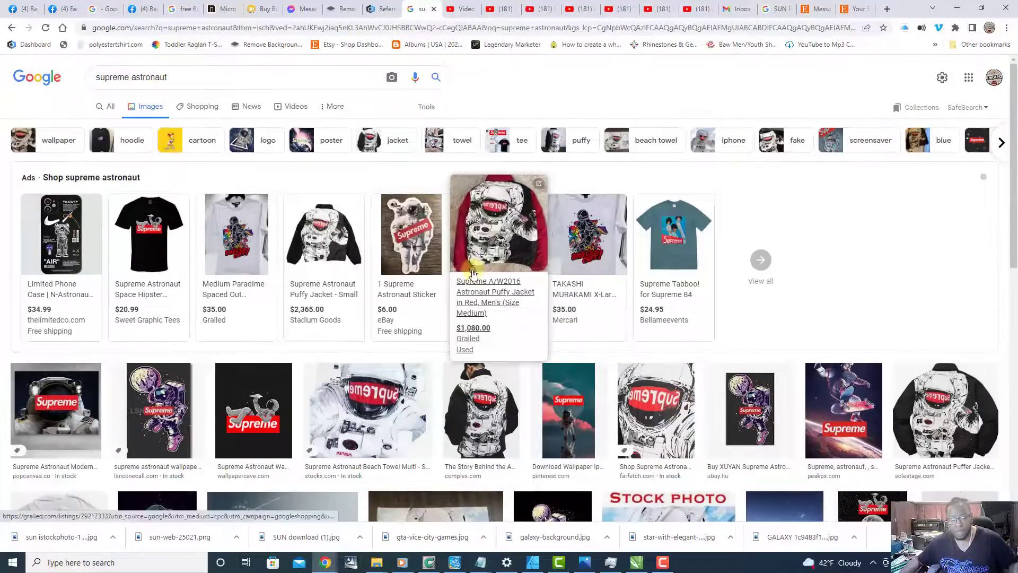
{"action": "scroll", "coordinate": [448, 365], "scroll_direction": "down", "scroll_amount": 1}
{"action": "scroll", "coordinate": [448, 365], "scroll_direction": "up", "scroll_amount": 1}
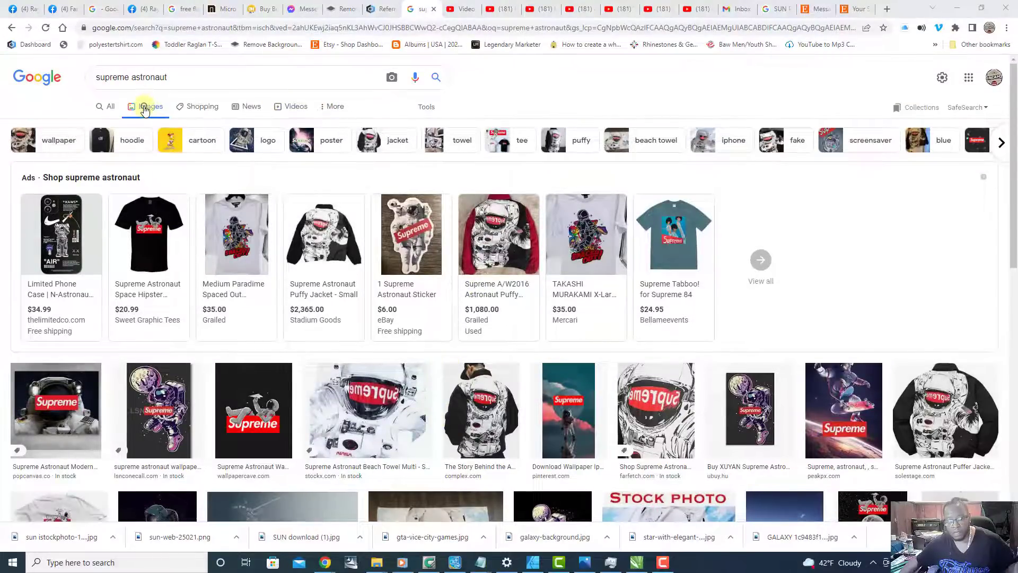
{"action": "scroll", "coordinate": [144, 109], "scroll_direction": "down", "scroll_amount": 1}
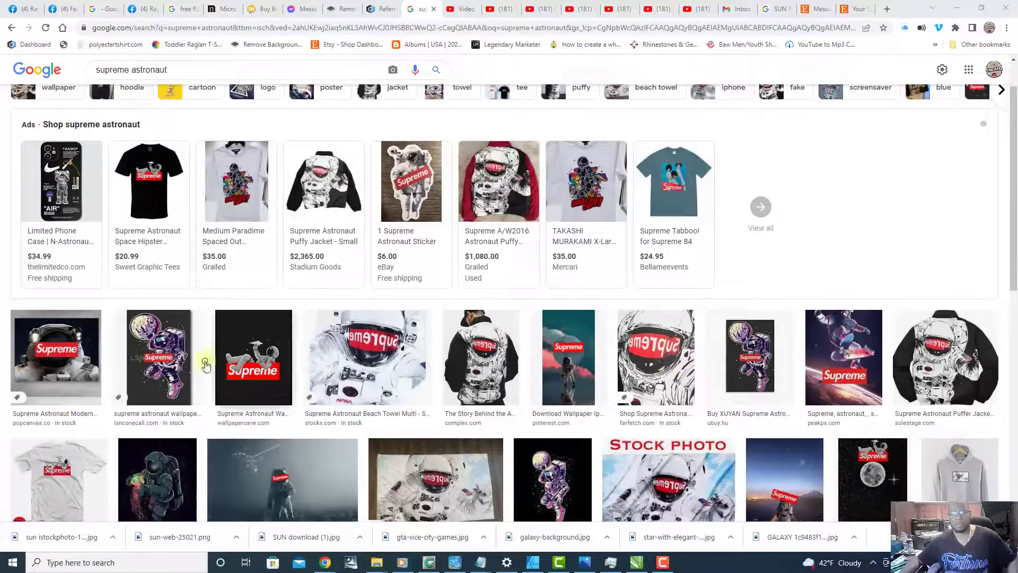
{"action": "scroll", "coordinate": [265, 369], "scroll_direction": "up", "scroll_amount": 1}
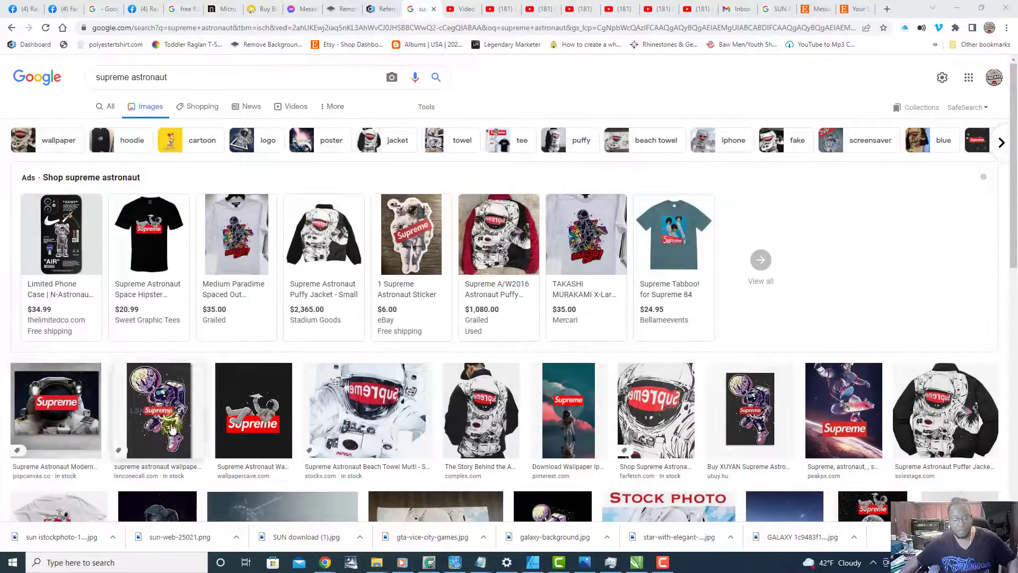
{"action": "left_click", "coordinate": [248, 427]}
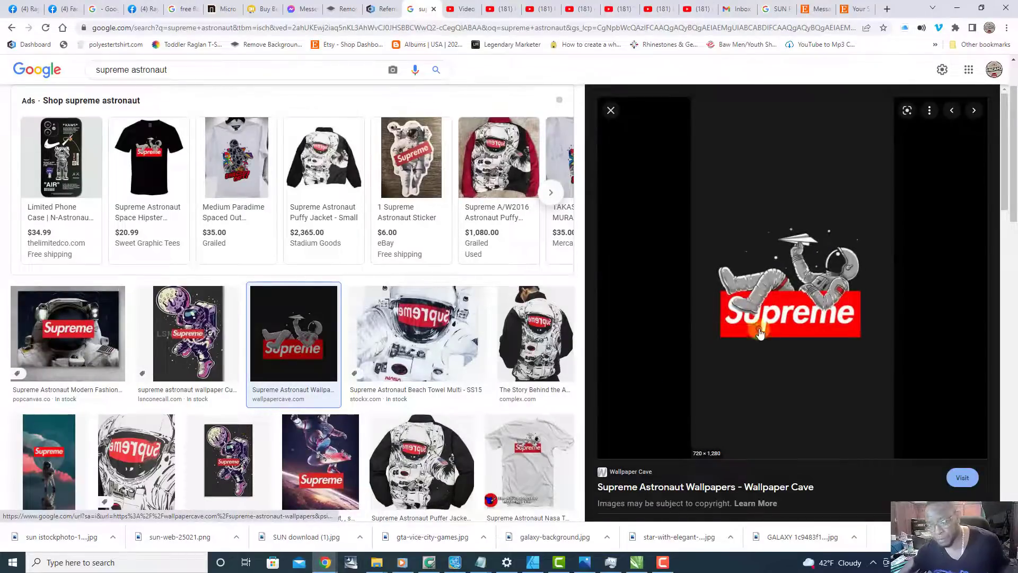
{"action": "right_click", "coordinate": [828, 270]}
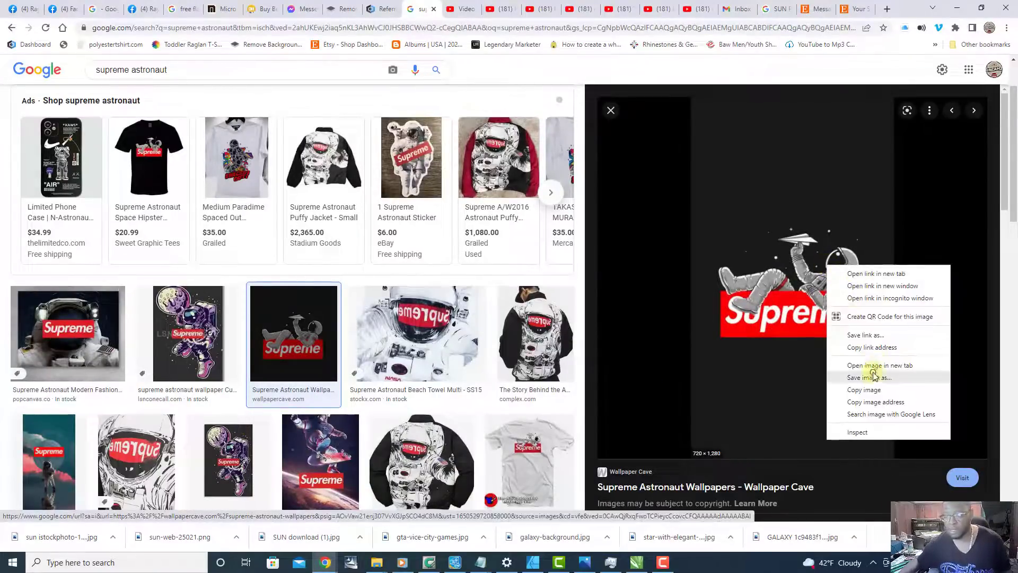
{"action": "left_click", "coordinate": [856, 379]}
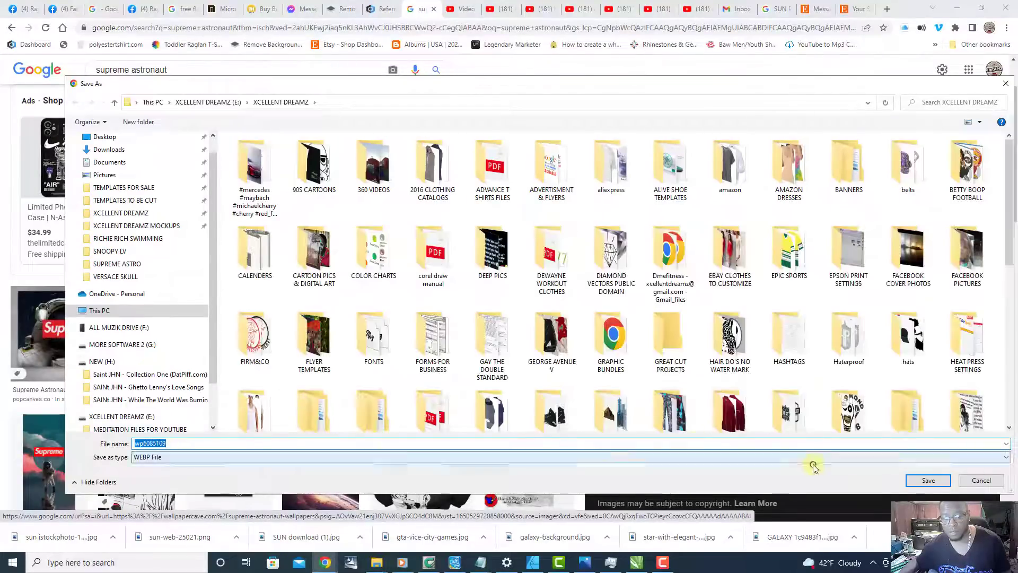
{"action": "left_click", "coordinate": [980, 480]}
Step: Open the related Pinterest image of the gray astronaut on the Supreme logo in a new tab
{"action": "scroll", "coordinate": [689, 381], "scroll_direction": "down", "scroll_amount": 5}
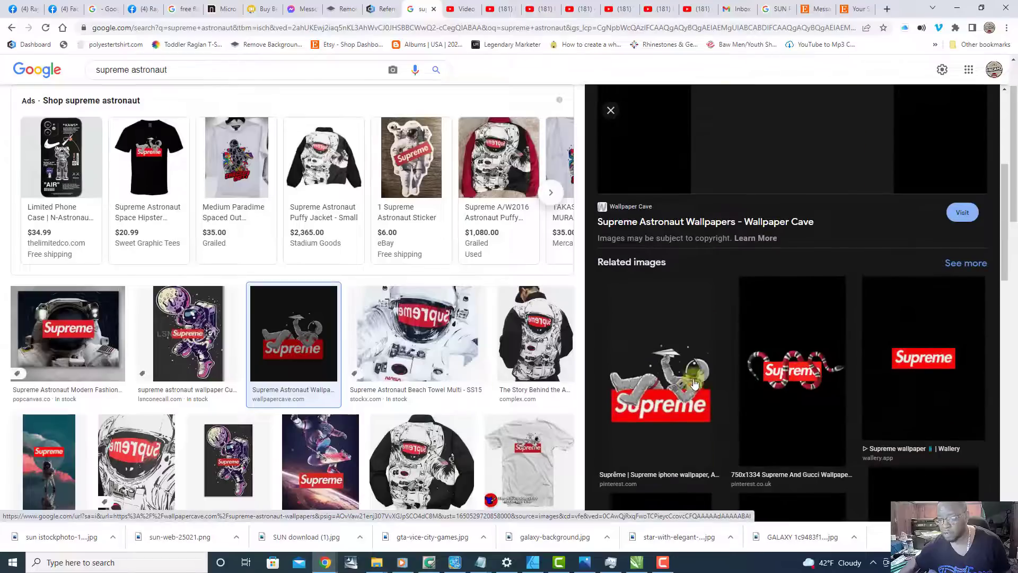
{"action": "scroll", "coordinate": [718, 341], "scroll_direction": "down", "scroll_amount": 3}
{"action": "scroll", "coordinate": [681, 251], "scroll_direction": "down", "scroll_amount": 2}
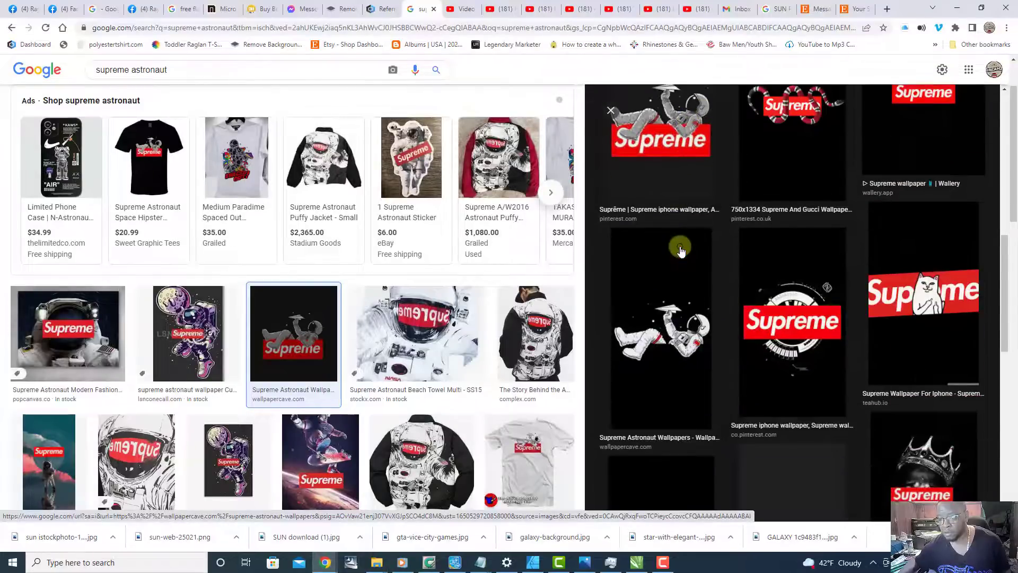
{"action": "scroll", "coordinate": [681, 251], "scroll_direction": "up", "scroll_amount": 1}
{"action": "right_click", "coordinate": [681, 204]}
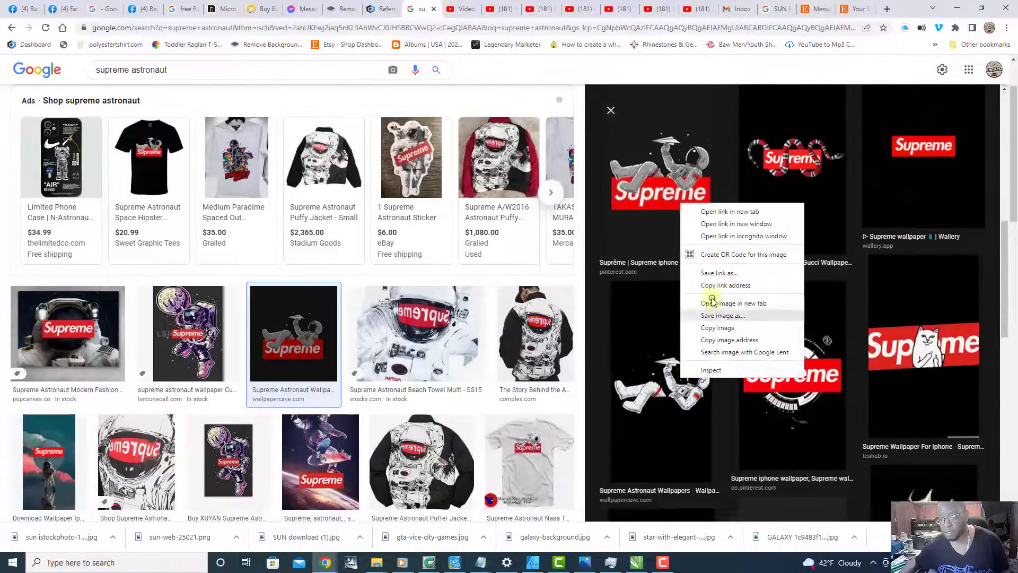
{"action": "left_click", "coordinate": [724, 211]}
Step: Look through the related images and preview the Pinterest gray astronaut on the Supreme logo in the current tab
{"action": "scroll", "coordinate": [710, 284], "scroll_direction": "down", "scroll_amount": 3}
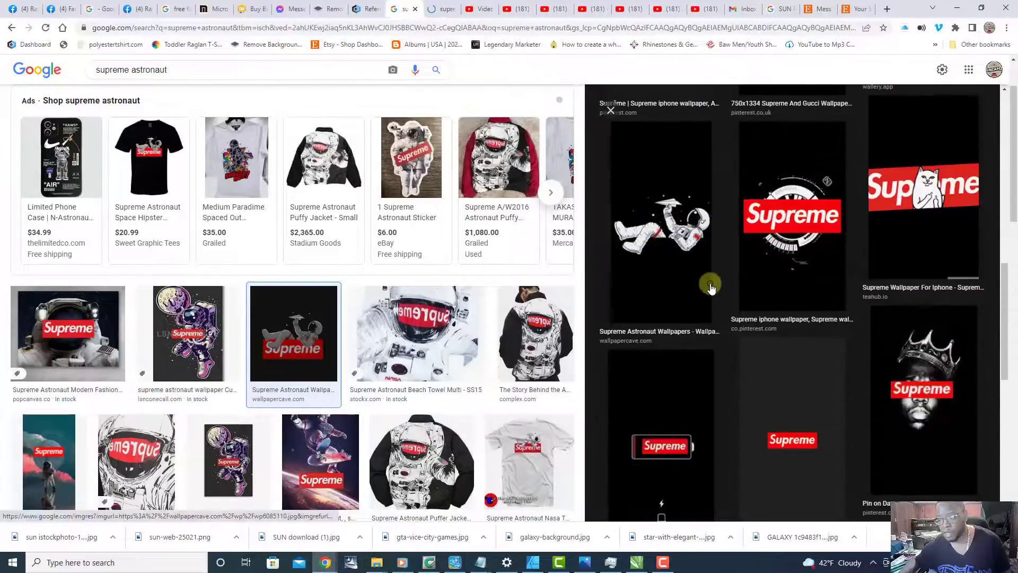
{"action": "scroll", "coordinate": [709, 339], "scroll_direction": "down", "scroll_amount": 1}
{"action": "scroll", "coordinate": [709, 337], "scroll_direction": "up", "scroll_amount": 5}
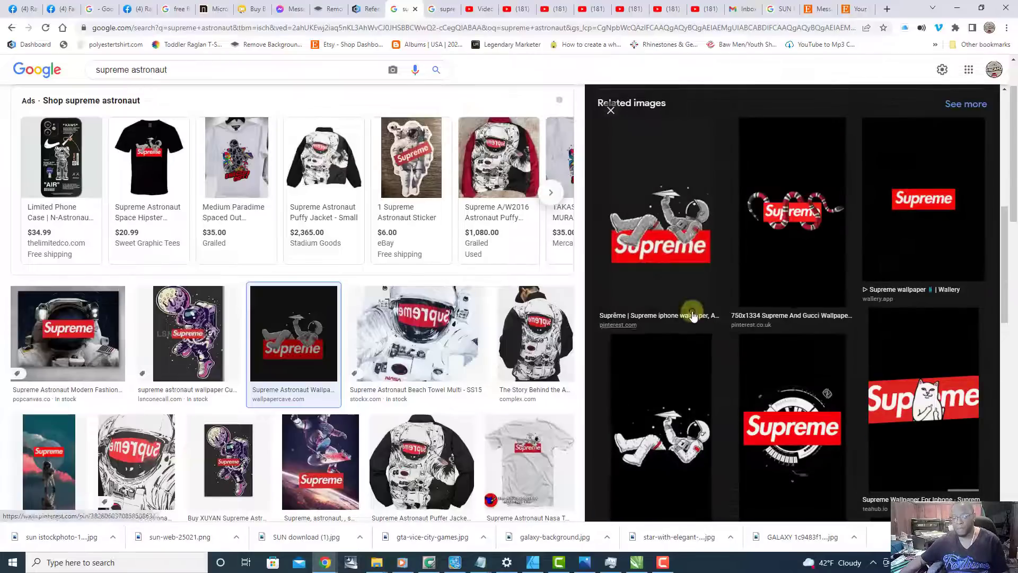
{"action": "left_click", "coordinate": [669, 229]}
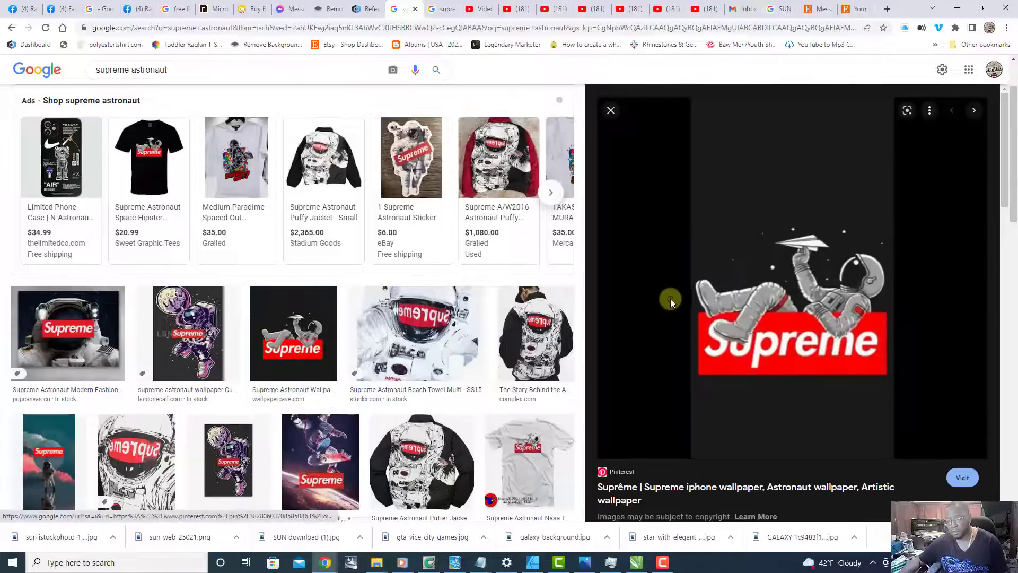
{"action": "scroll", "coordinate": [829, 339], "scroll_direction": "down", "scroll_amount": 2}
{"action": "scroll", "coordinate": [830, 329], "scroll_direction": "up", "scroll_amount": 2}
Step: Save the previewed Pinterest image as a JPEG in the XCELLENT DREAMZ folder, prefixing its file name with "supreme astro"
{"action": "right_click", "coordinate": [827, 289]}
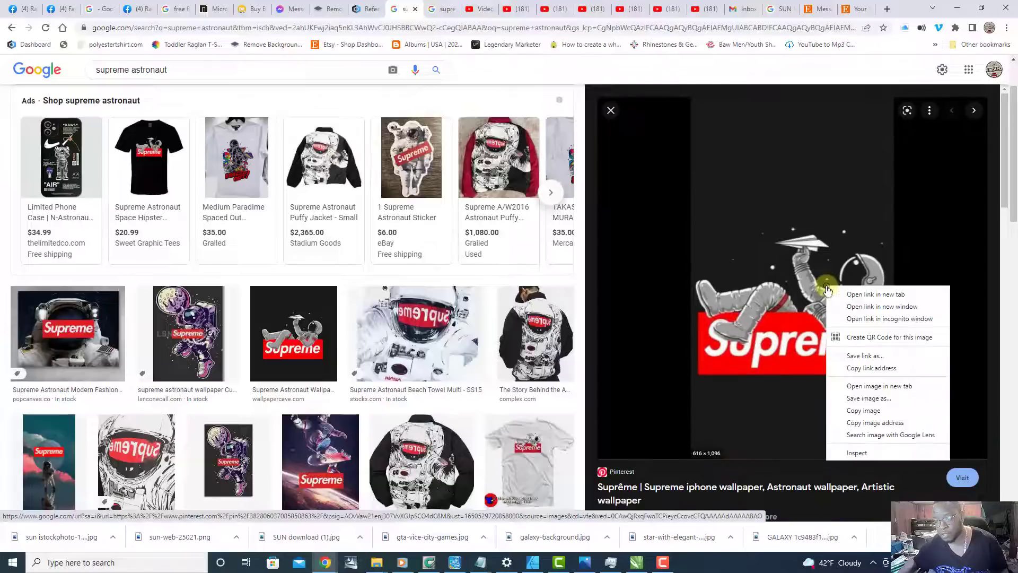
{"action": "left_click", "coordinate": [879, 398]}
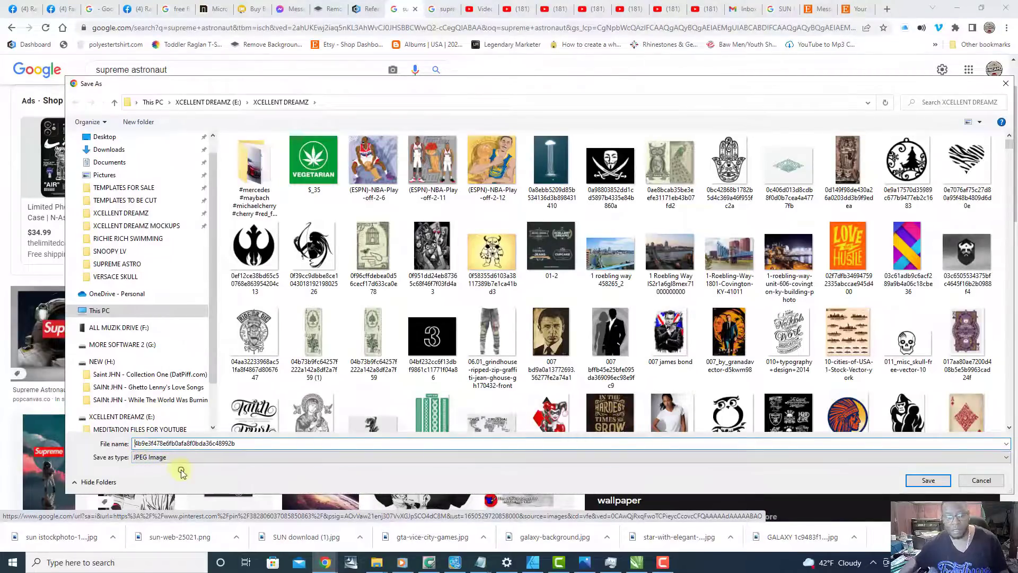
{"action": "type", "text": "e ast"}
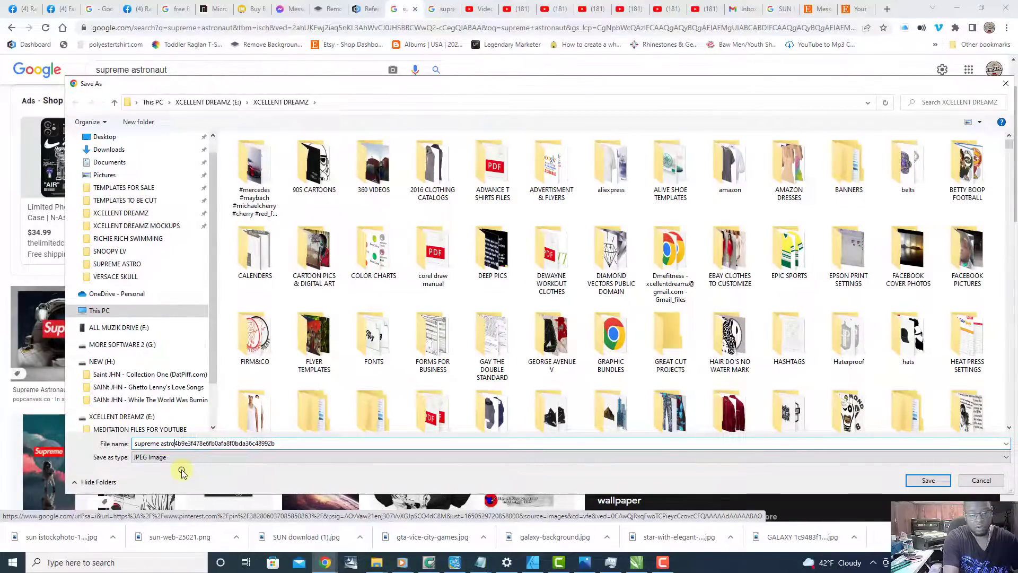
{"action": "type", "text": "ro"}
{"action": "key", "text": "Return"}
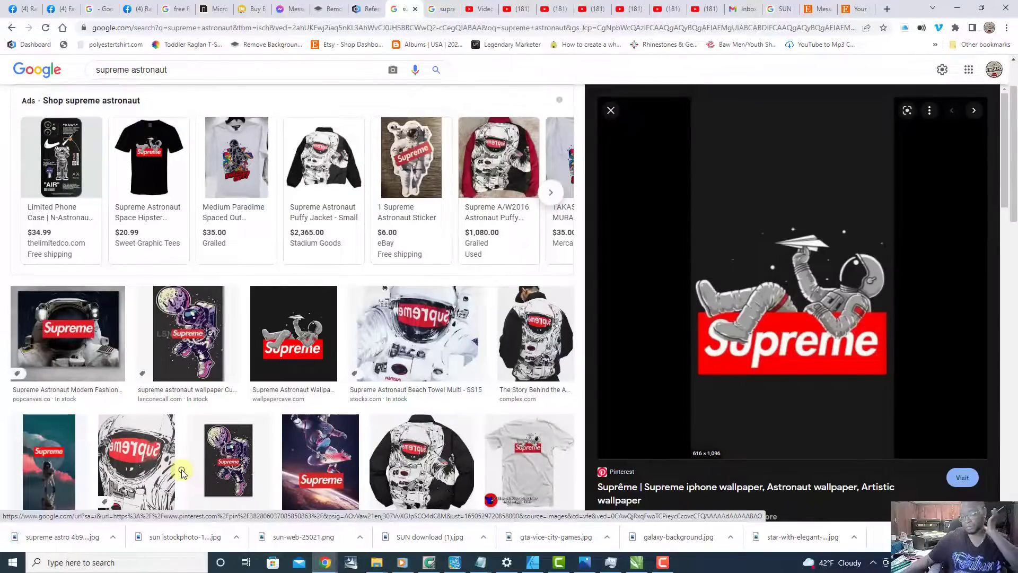
Step: Look through the related images and preview the Wallpaper Cave image of the white astronaut on a black background
{"action": "scroll", "coordinate": [644, 278], "scroll_direction": "down", "scroll_amount": 7}
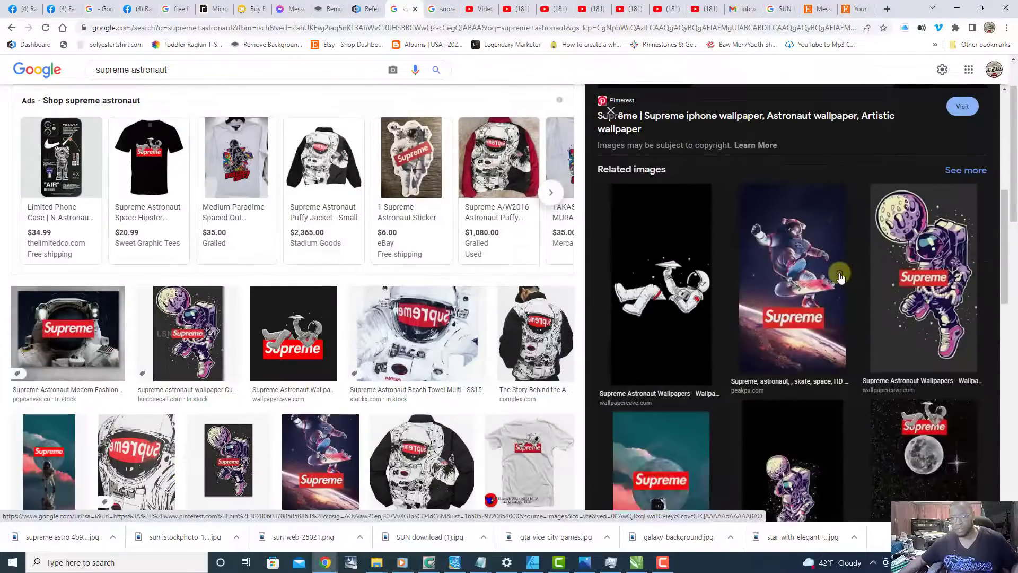
{"action": "scroll", "coordinate": [755, 348], "scroll_direction": "up", "scroll_amount": 5}
{"action": "scroll", "coordinate": [748, 331], "scroll_direction": "down", "scroll_amount": 6}
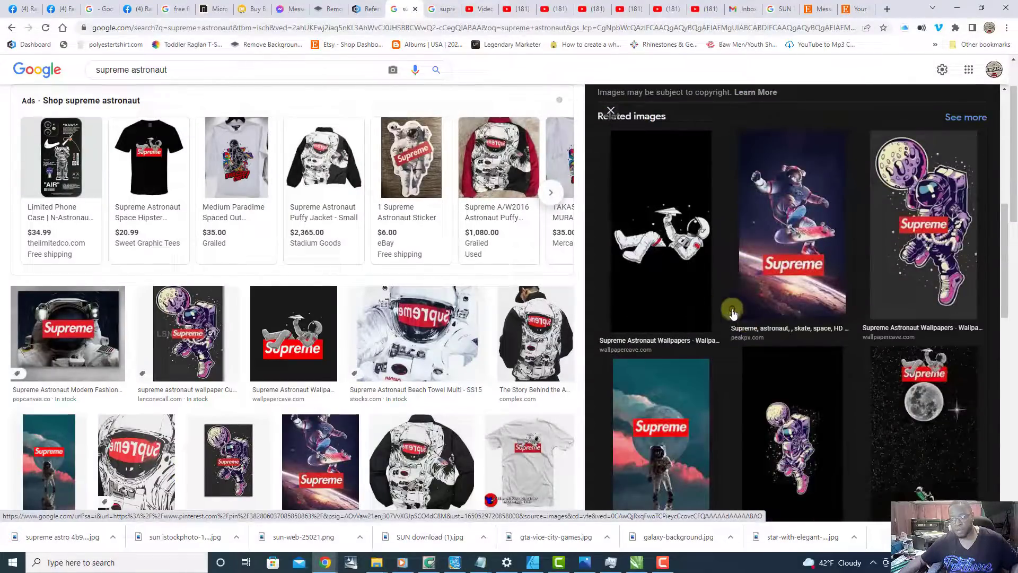
{"action": "left_click", "coordinate": [662, 257]}
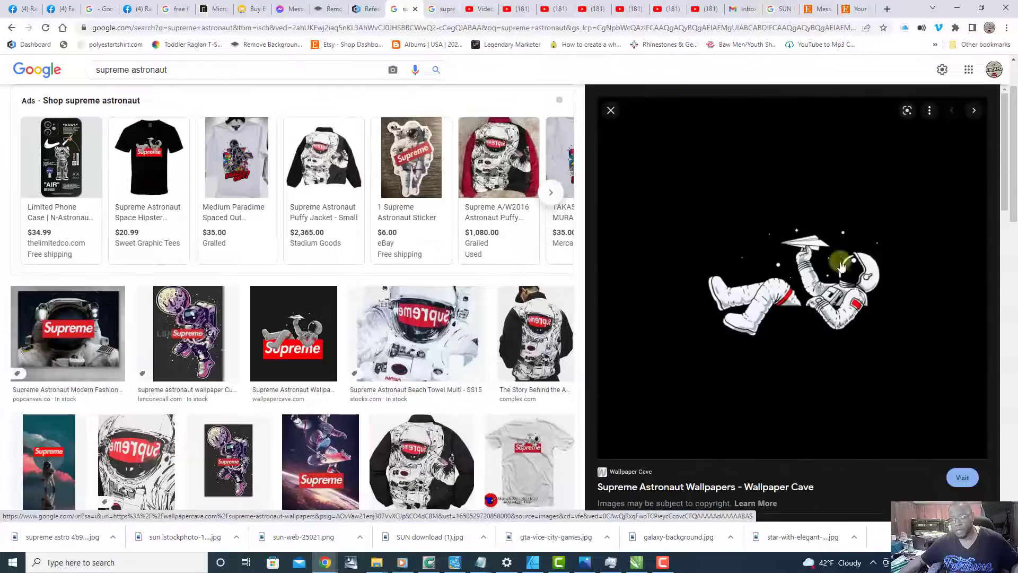
{"action": "right_click", "coordinate": [814, 289]}
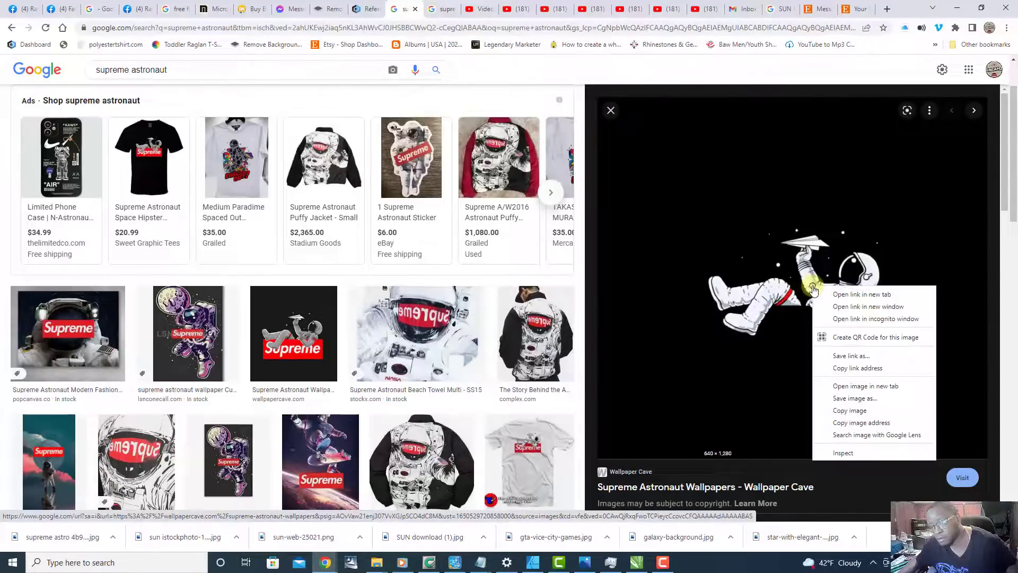
{"action": "left_click", "coordinate": [872, 398]}
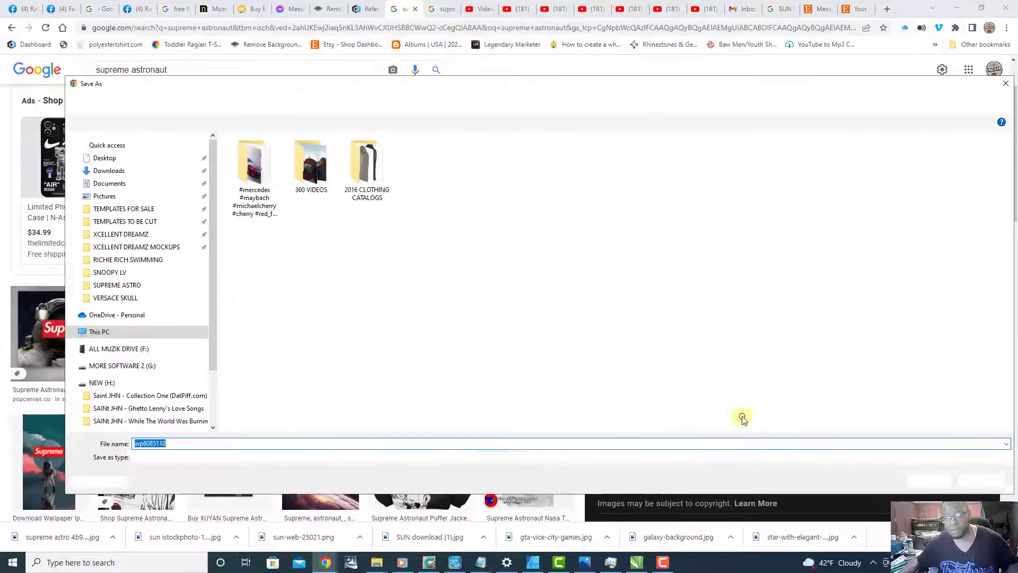
{"action": "left_click", "coordinate": [964, 479]}
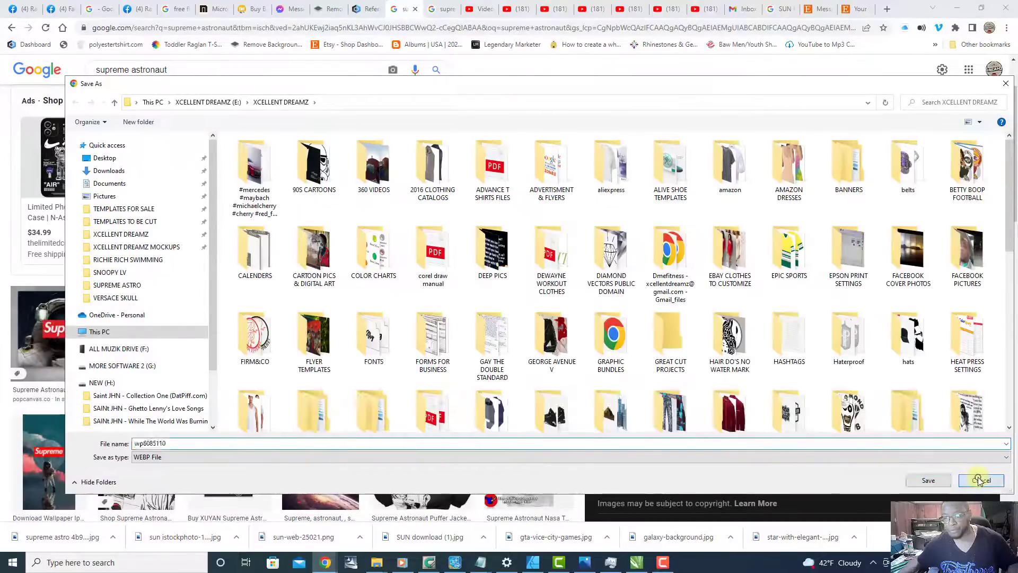
Step: Visit the Wallpaper Cave source page and open the wallpaper of the gray astronaut lying on the Supreme logo, dismissing the ad
{"action": "left_click", "coordinate": [813, 279]}
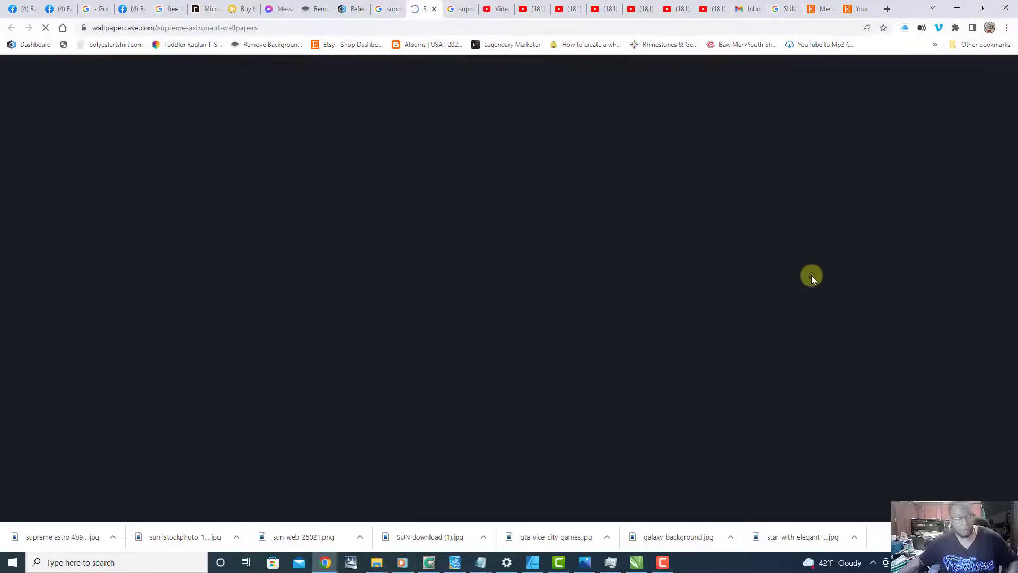
{"action": "scroll", "coordinate": [689, 279], "scroll_direction": "down", "scroll_amount": 2}
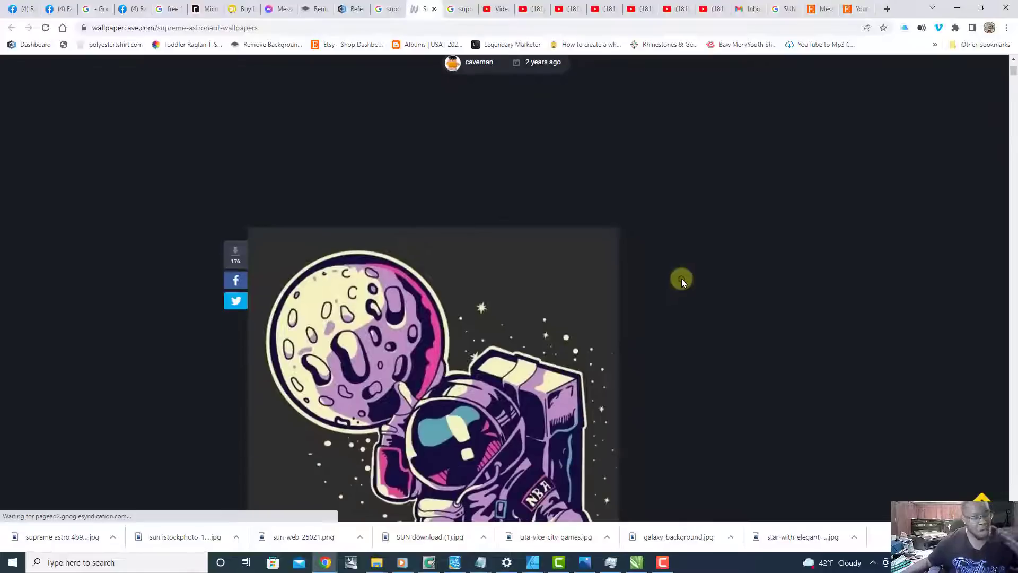
{"action": "scroll", "coordinate": [681, 278], "scroll_direction": "down", "scroll_amount": 4}
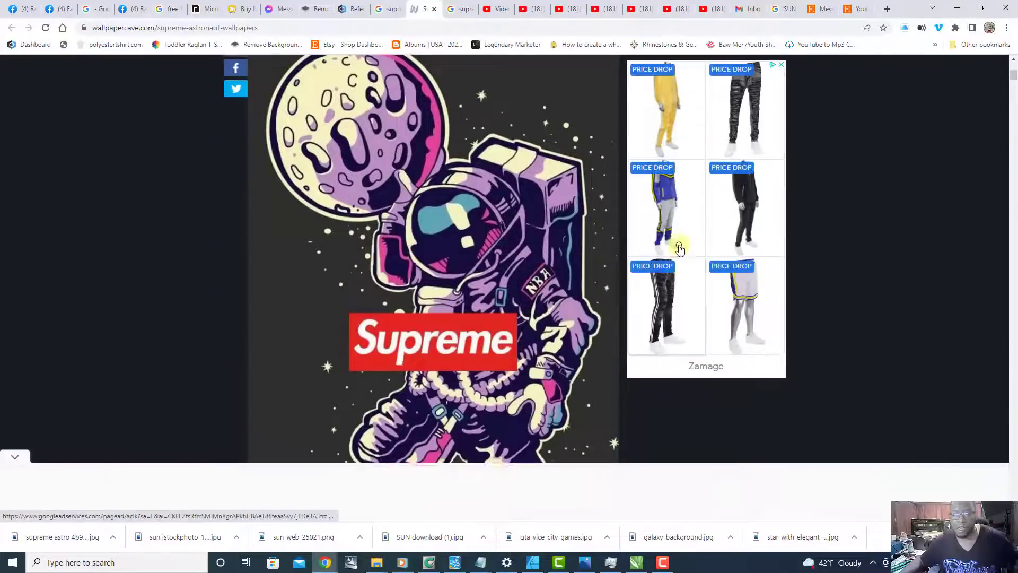
{"action": "scroll", "coordinate": [680, 254], "scroll_direction": "down", "scroll_amount": 10}
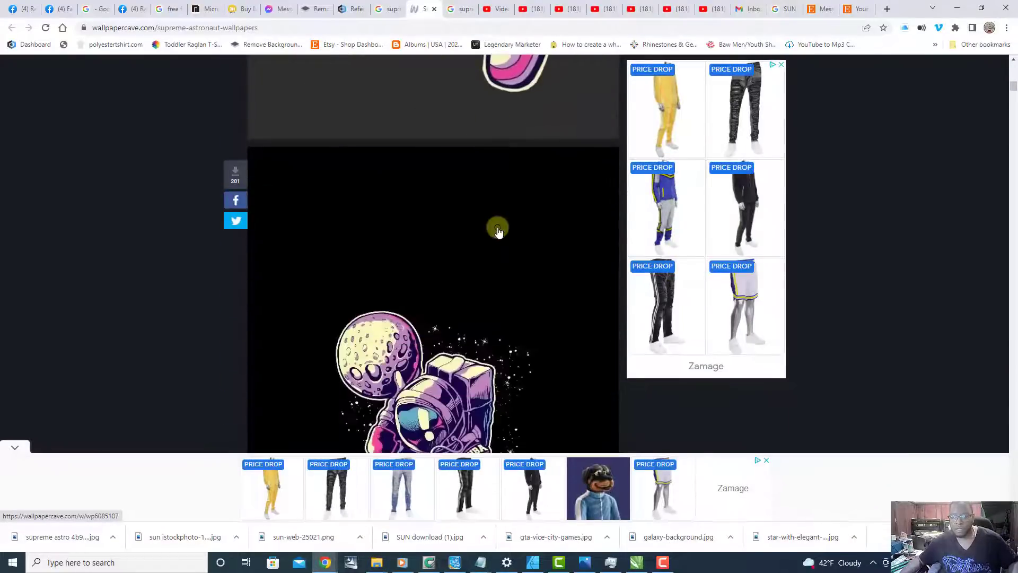
{"action": "scroll", "coordinate": [498, 229], "scroll_direction": "down", "scroll_amount": 15}
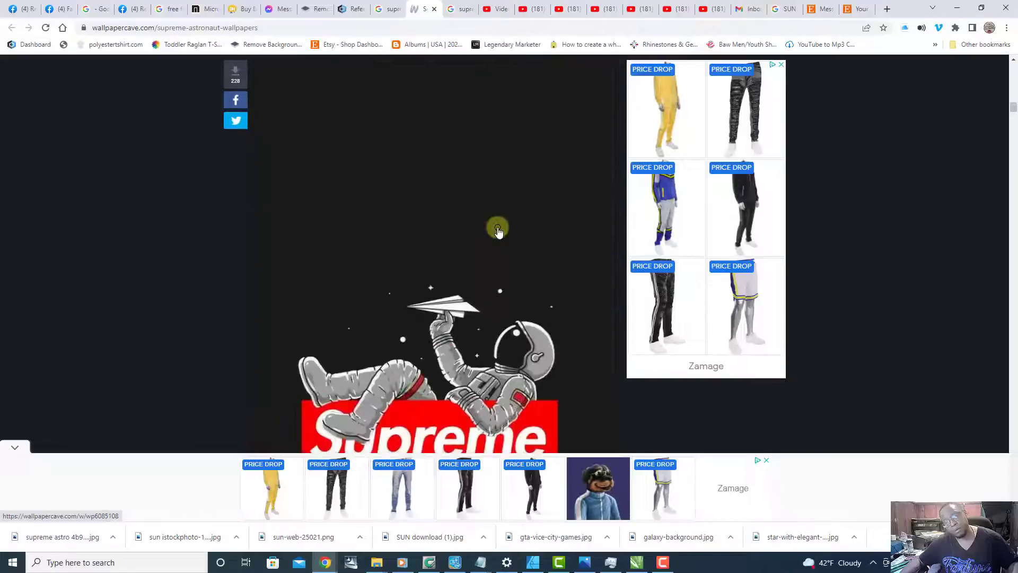
{"action": "scroll", "coordinate": [497, 229], "scroll_direction": "down", "scroll_amount": 4}
{"action": "scroll", "coordinate": [498, 228], "scroll_direction": "up", "scroll_amount": 4}
{"action": "scroll", "coordinate": [501, 226], "scroll_direction": "down", "scroll_amount": 4}
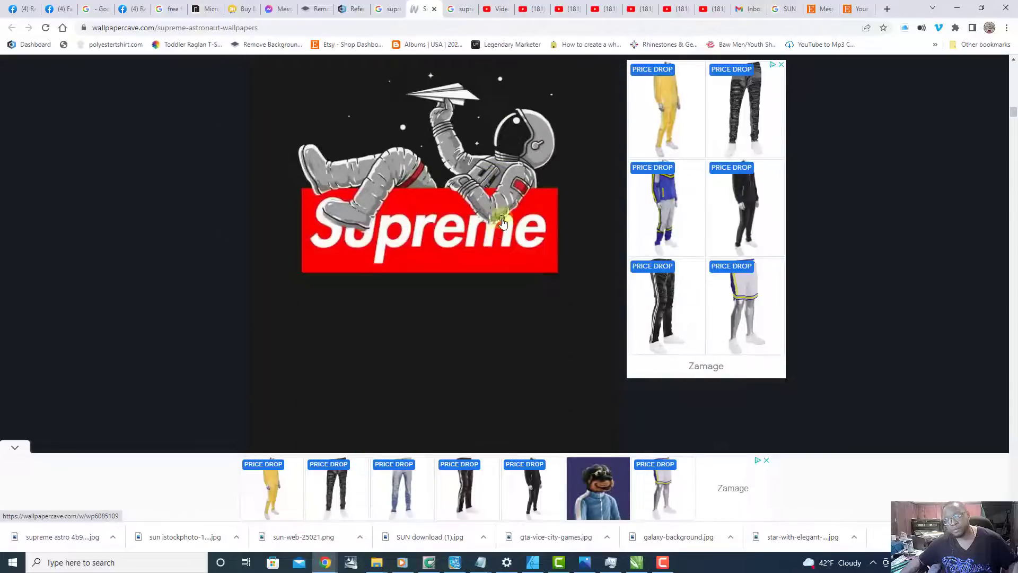
{"action": "left_click", "coordinate": [504, 215]}
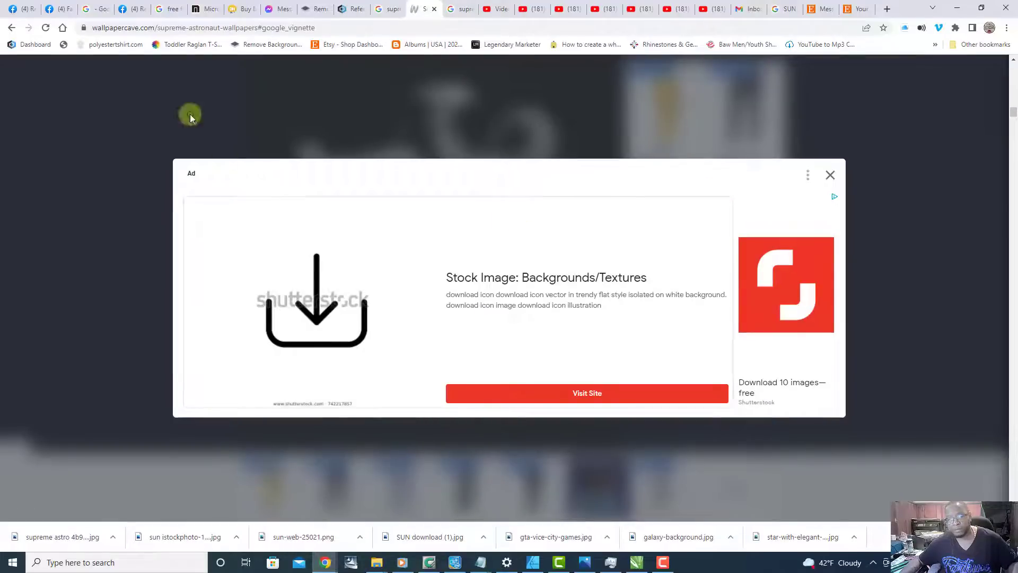
{"action": "left_click", "coordinate": [10, 28]}
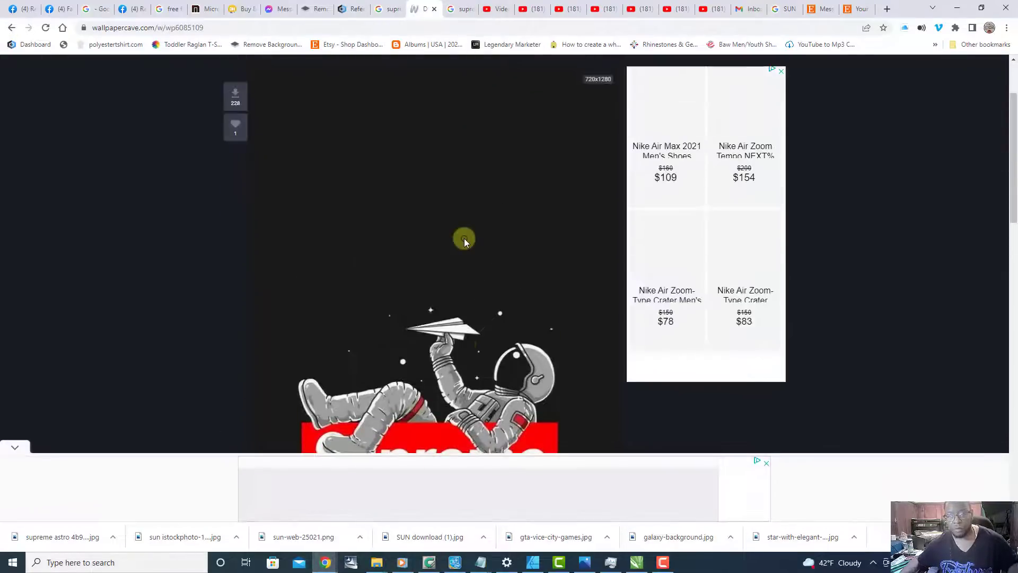
Step: Download the gray astronaut Supreme wallpaper from its Wallpaper Cave page
{"action": "scroll", "coordinate": [464, 239], "scroll_direction": "up", "scroll_amount": 1}
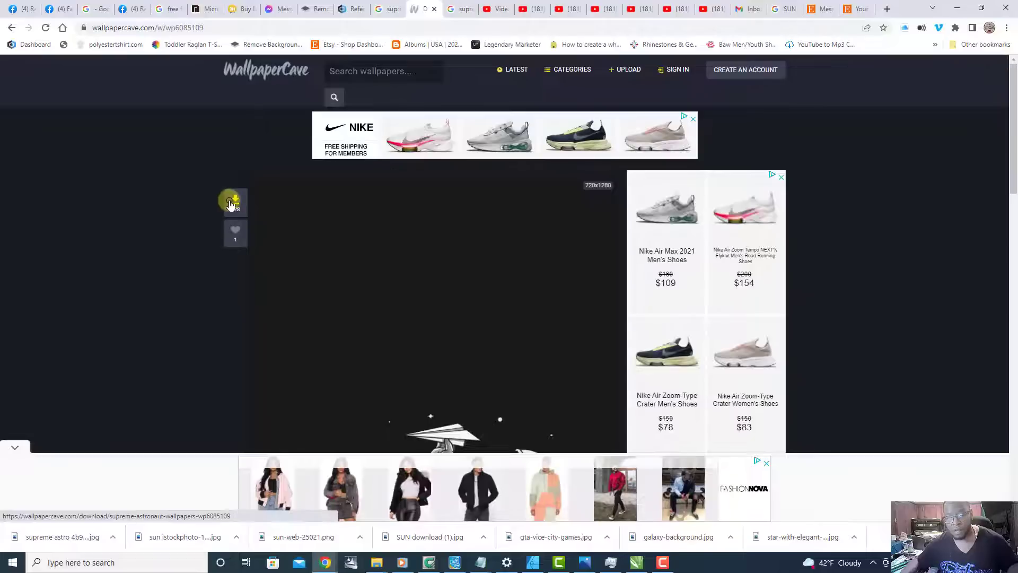
{"action": "left_click", "coordinate": [234, 201]}
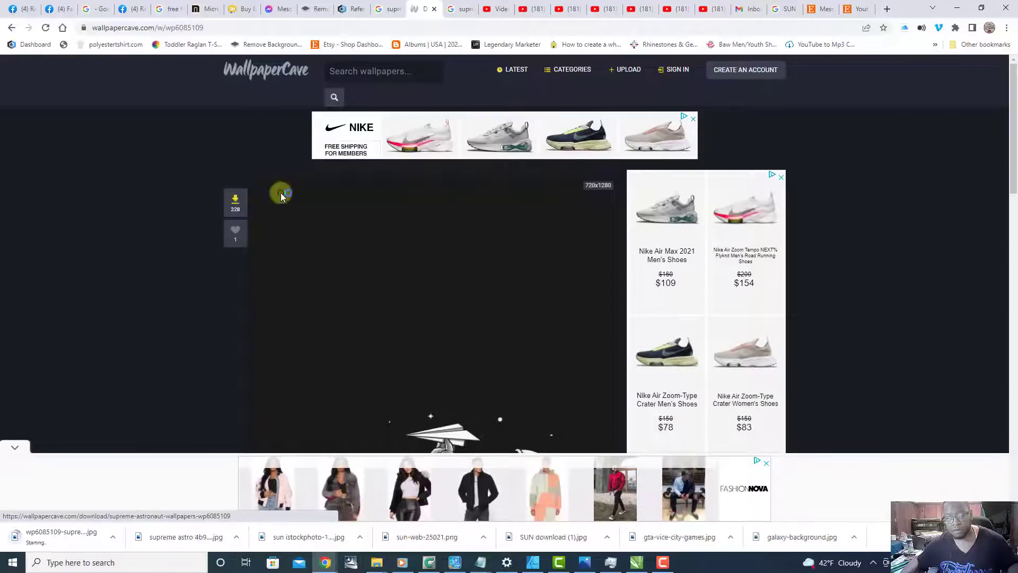
{"action": "scroll", "coordinate": [371, 242], "scroll_direction": "down", "scroll_amount": 1}
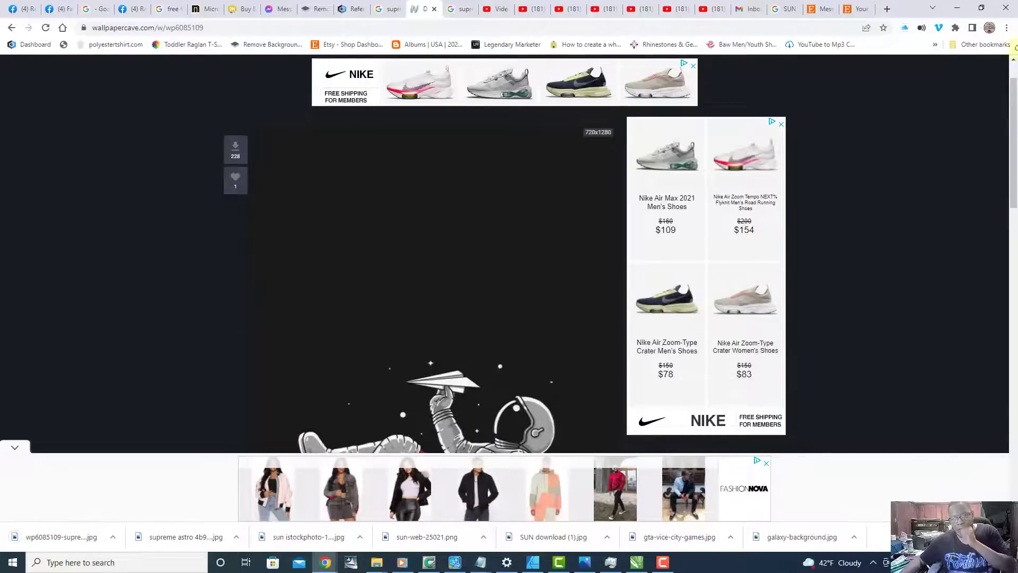
Step: Switch to CorelDRAW and create a new one-page 26 by 22 inch RGB document at 300 dpi
{"action": "left_click", "coordinate": [981, 7]}
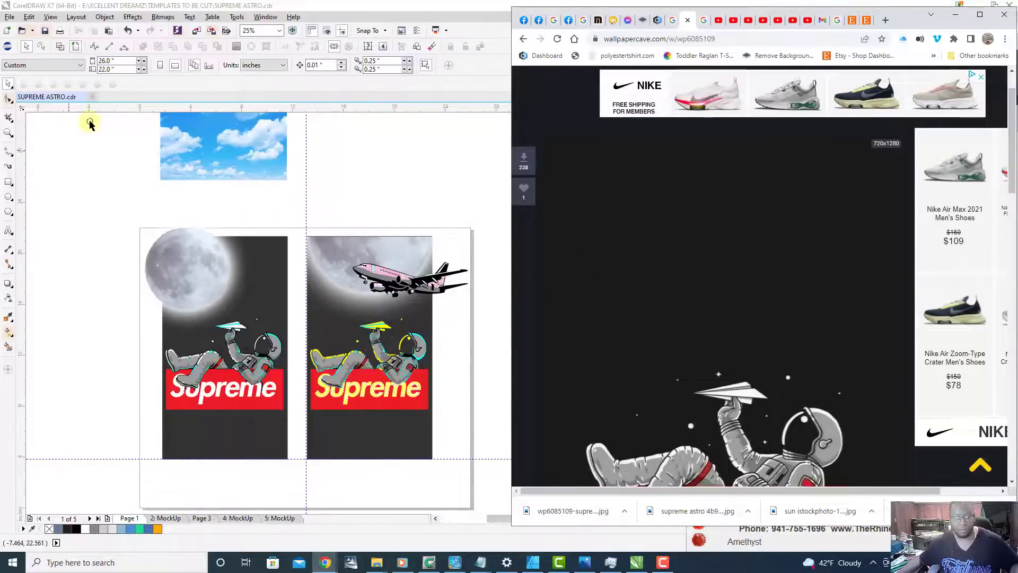
{"action": "left_click", "coordinate": [91, 100]}
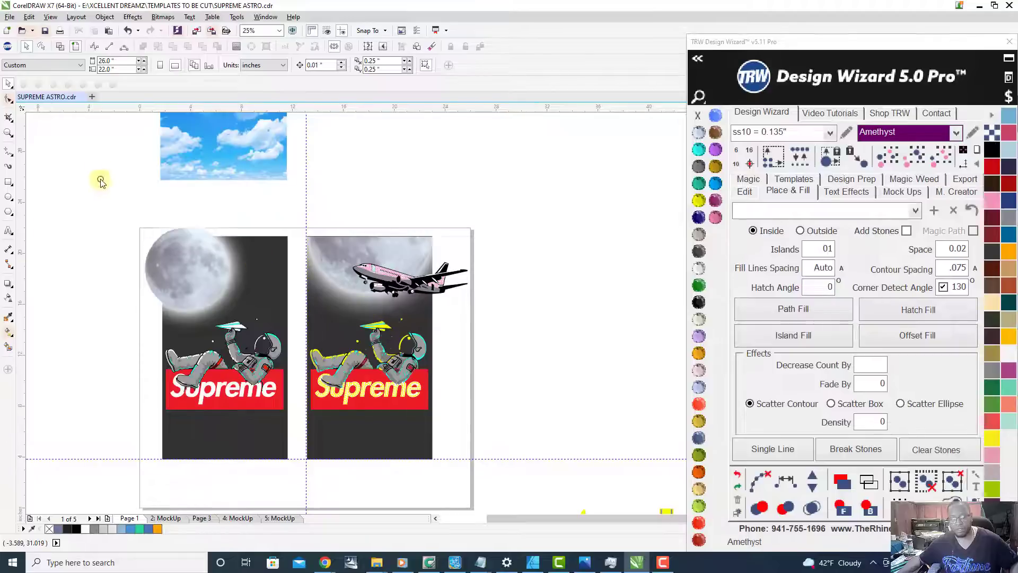
{"action": "left_click", "coordinate": [92, 96]}
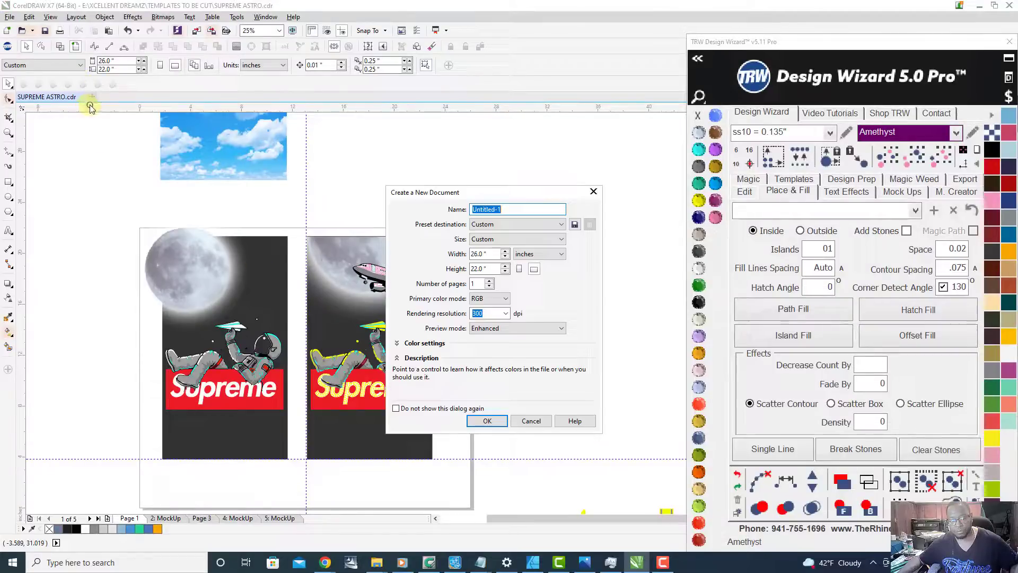
{"action": "left_click", "coordinate": [487, 420]}
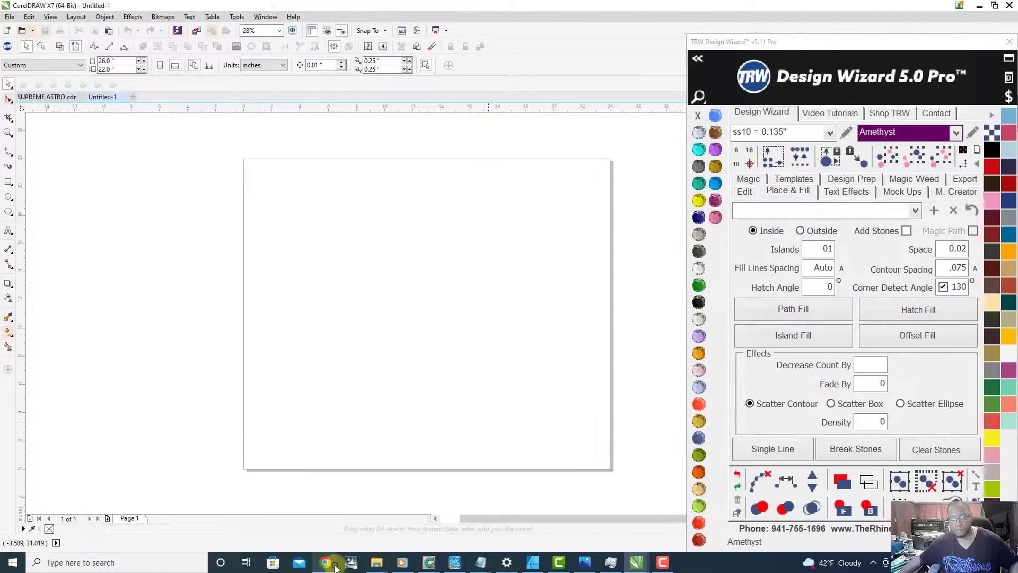
Step: Place the downloaded wp6085109 Supreme astronaut JPEG from the browser onto the blank CorelDRAW page
{"action": "mouse_move", "coordinate": [326, 565]}
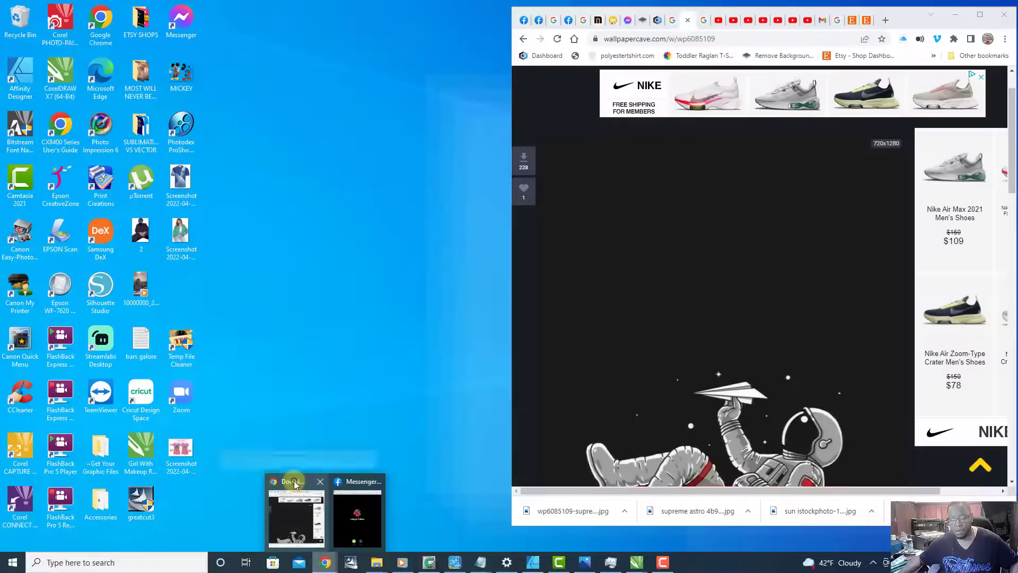
{"action": "left_click", "coordinate": [311, 485]}
{"action": "left_click_drag", "start_coordinate": [572, 513], "coordinate": [342, 335]}
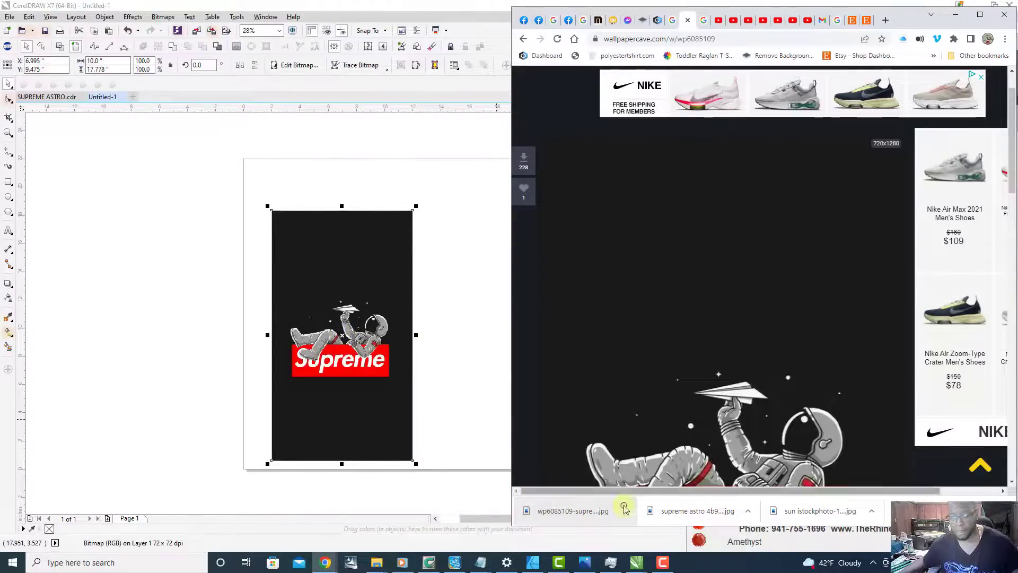
Step: View the downloaded "supreme astro" JPEG at full size and close the viewer
{"action": "left_click", "coordinate": [686, 512]}
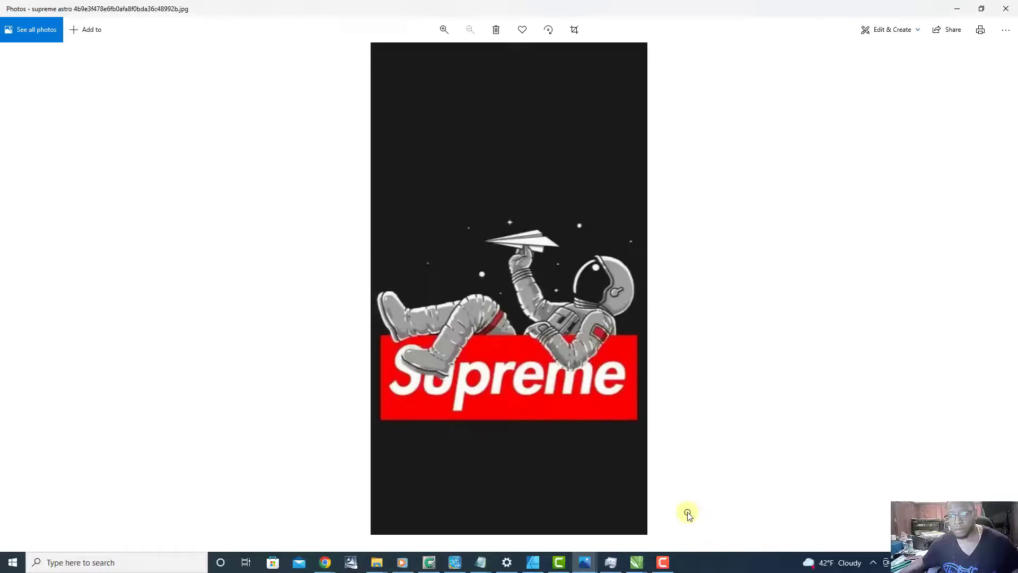
{"action": "left_click", "coordinate": [1005, 8]}
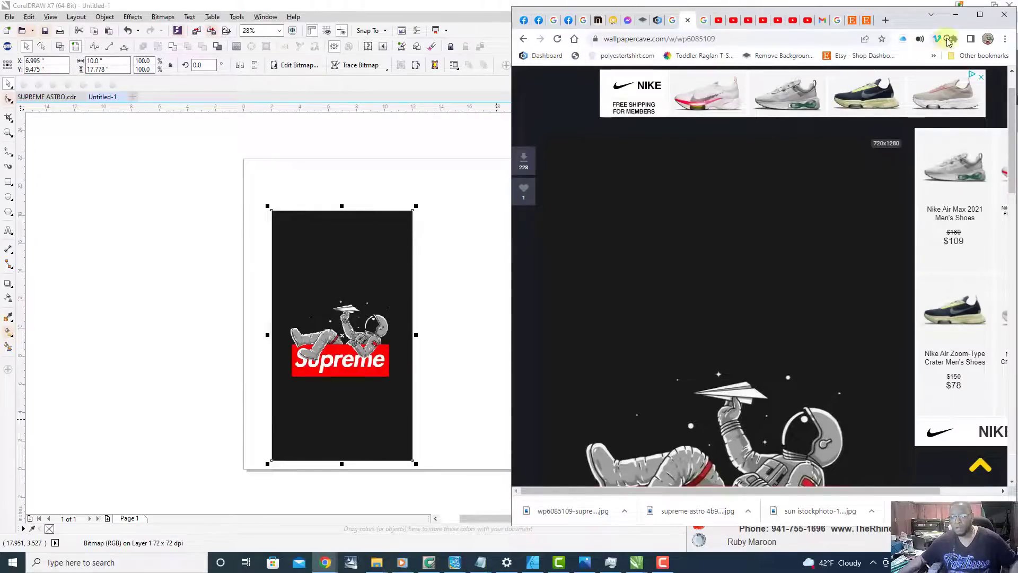
Step: Return to the full-size browser, close the Wallpaper Cave download page, and bring up the separate white astronaut image preview
{"action": "left_click", "coordinate": [980, 15]}
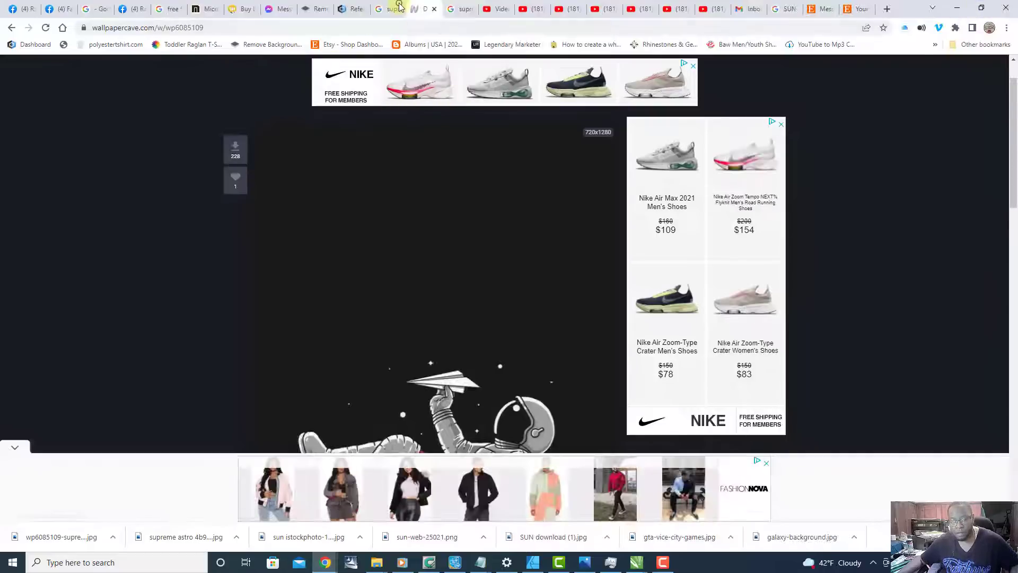
{"action": "left_click", "coordinate": [382, 9]}
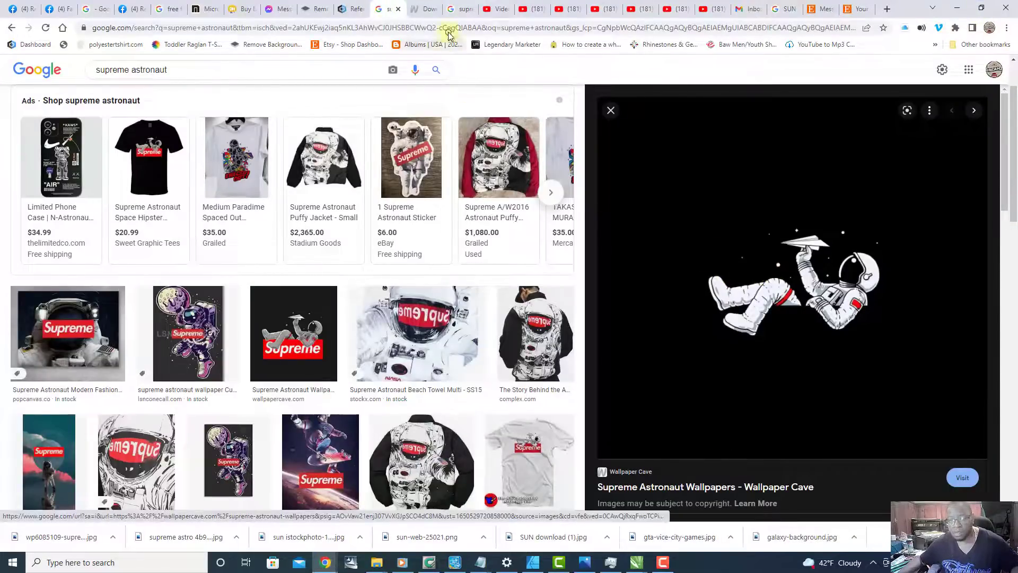
{"action": "left_click", "coordinate": [419, 9]}
{"action": "scroll", "coordinate": [457, 277], "scroll_direction": "down", "scroll_amount": 2}
{"action": "scroll", "coordinate": [456, 272], "scroll_direction": "down", "scroll_amount": 15}
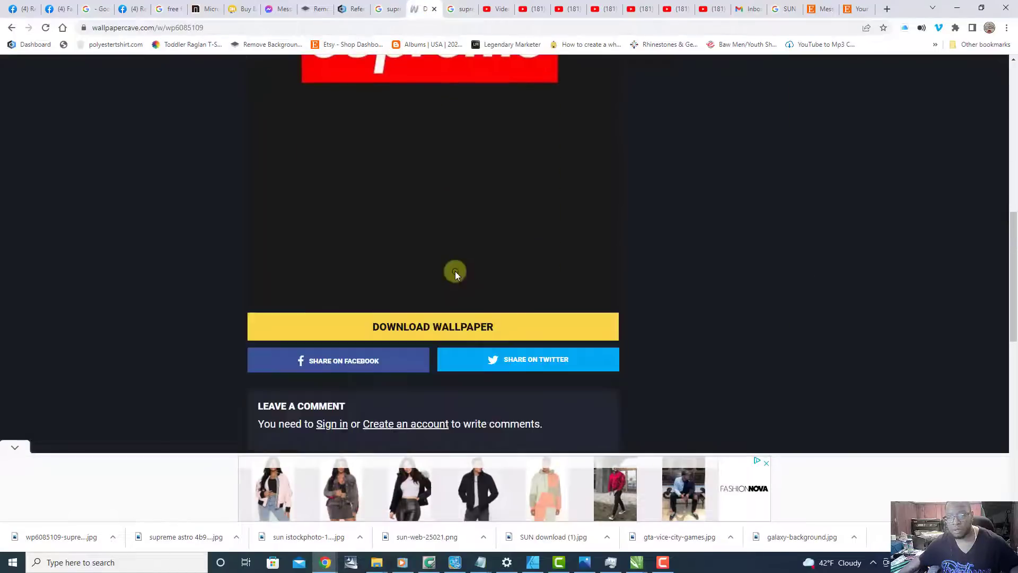
{"action": "scroll", "coordinate": [455, 269], "scroll_direction": "up", "scroll_amount": 6}
{"action": "scroll", "coordinate": [465, 264], "scroll_direction": "up", "scroll_amount": 10}
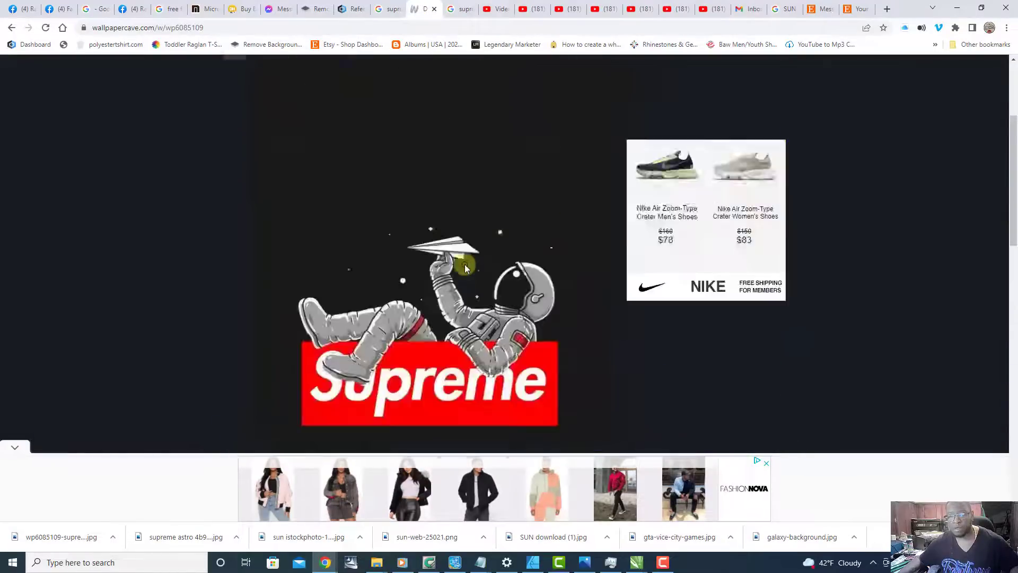
{"action": "left_click", "coordinate": [436, 10]}
{"action": "left_click", "coordinate": [428, 9]}
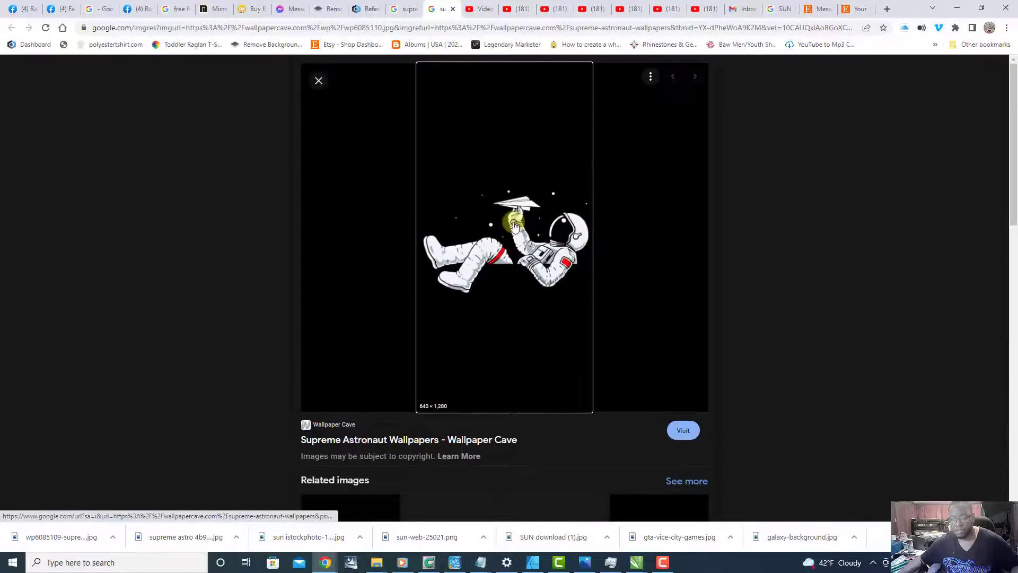
Step: Save the white astronaut image as WEBP file wp6085110 in the XCELLENT DREAMZ folder
{"action": "right_click", "coordinate": [515, 225]}
{"action": "left_click", "coordinate": [562, 332]}
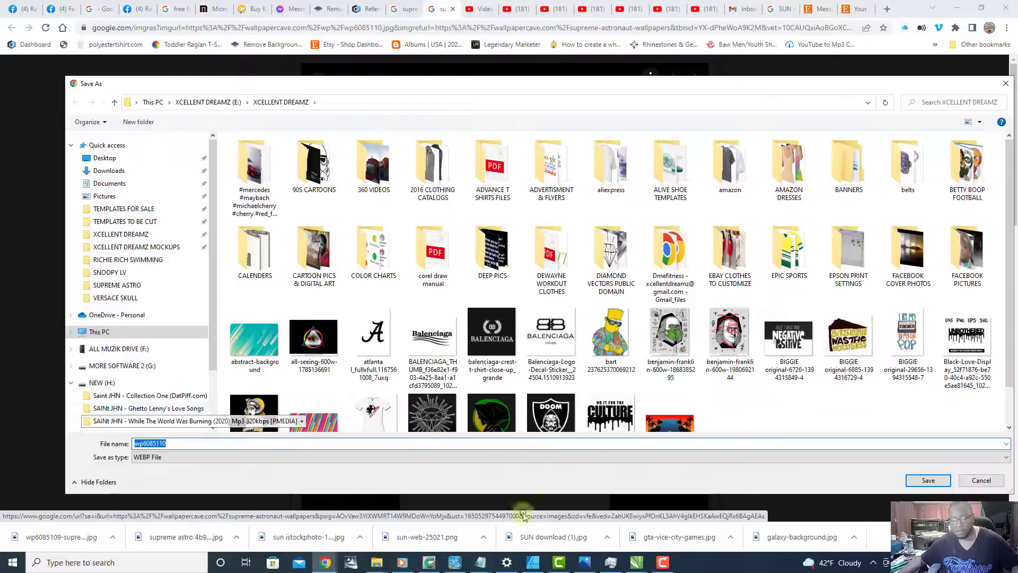
{"action": "left_click", "coordinate": [924, 480]}
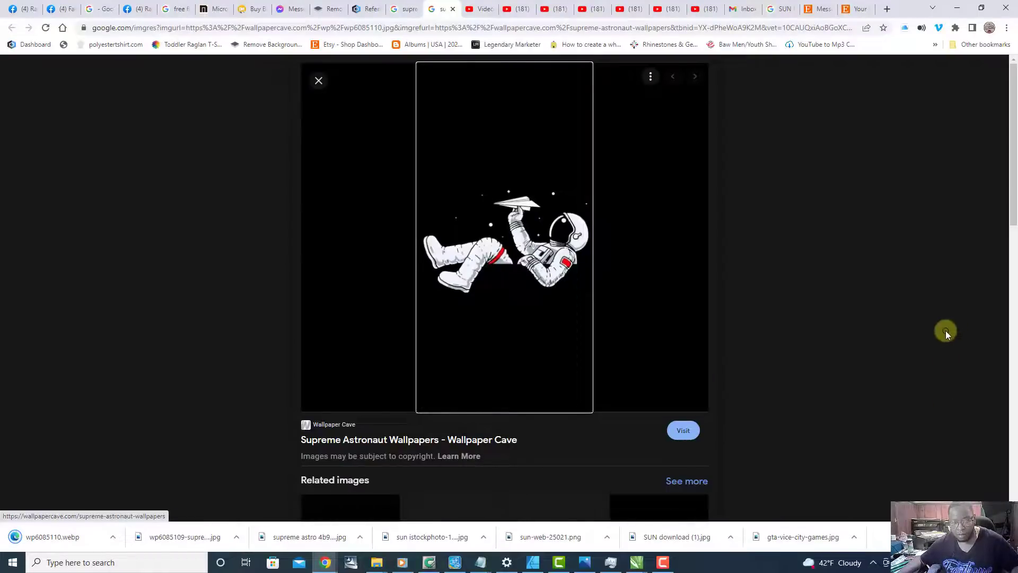
Step: Place wp6085110.webp from the browser onto the CorelDRAW page beside the gray astronaut image and select the placed object
{"action": "left_click", "coordinate": [980, 9]}
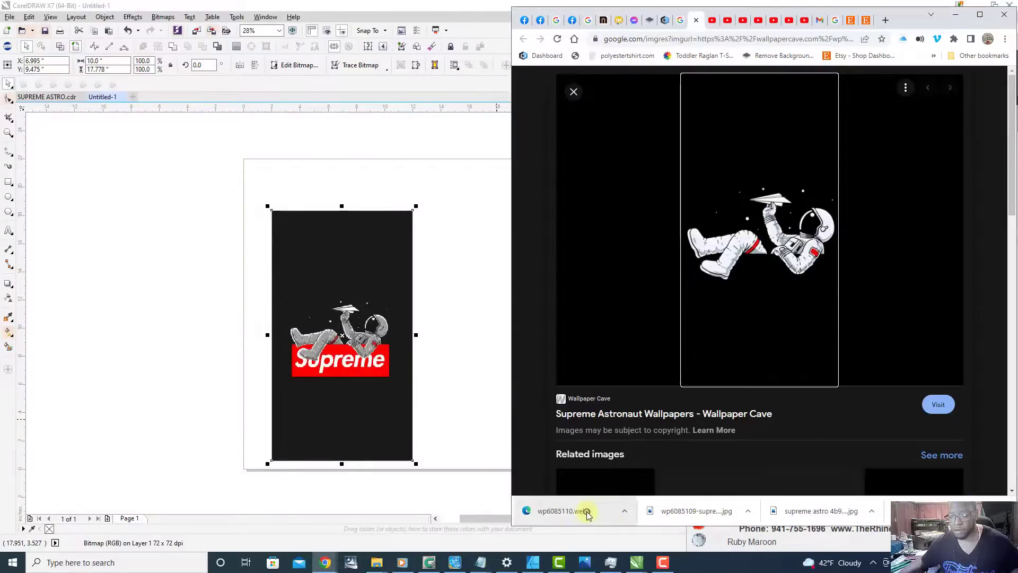
{"action": "left_click_drag", "start_coordinate": [586, 514], "coordinate": [458, 340]}
{"action": "scroll", "coordinate": [460, 342], "scroll_direction": "up", "scroll_amount": 5}
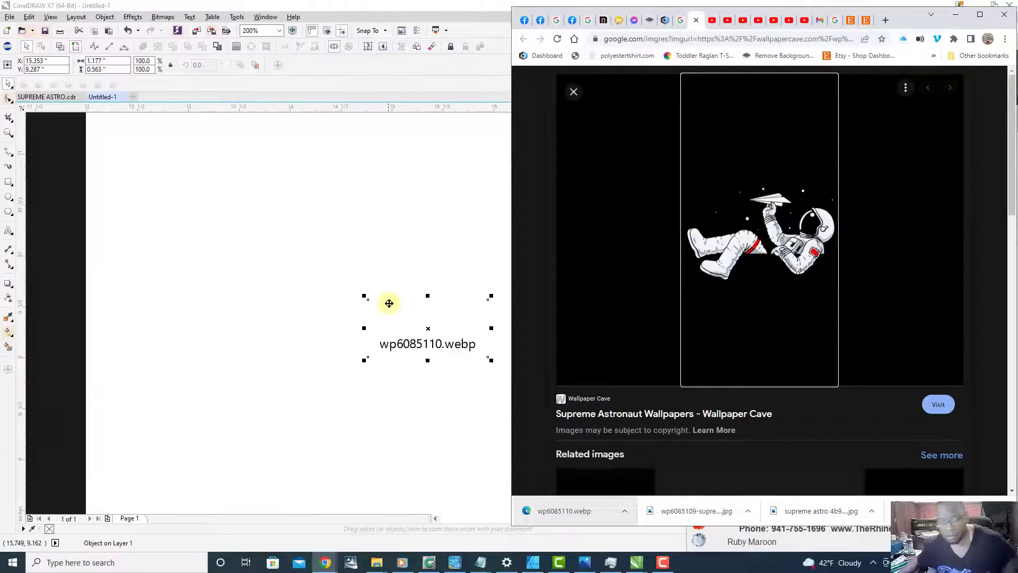
{"action": "left_click", "coordinate": [387, 259]}
{"action": "left_click_drag", "start_coordinate": [327, 253], "coordinate": [546, 436]}
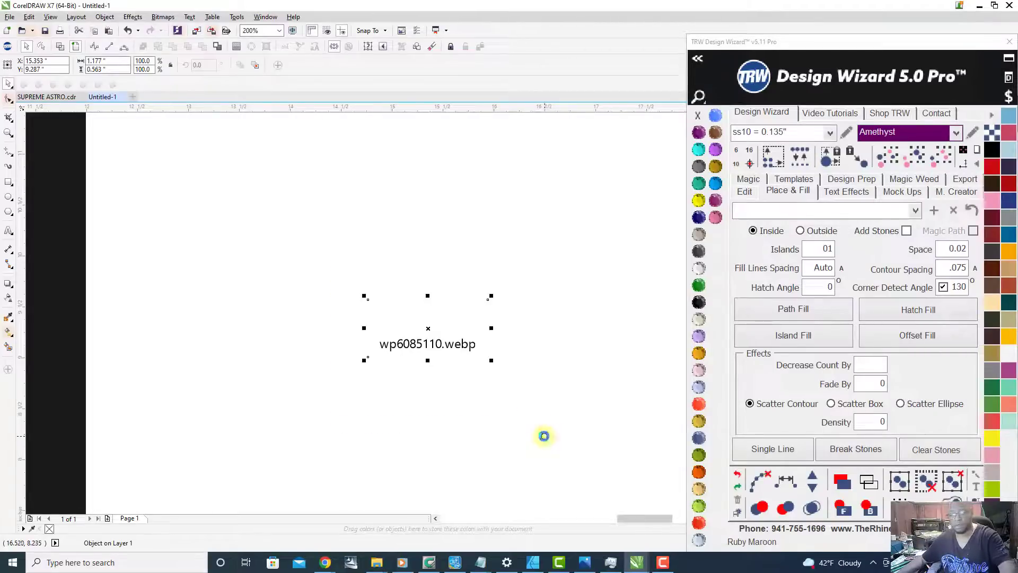
Step: Switch to the Chrome window and look through the related images below the white astronaut preview
{"action": "mouse_move", "coordinate": [325, 562]}
{"action": "mouse_move", "coordinate": [295, 493]}
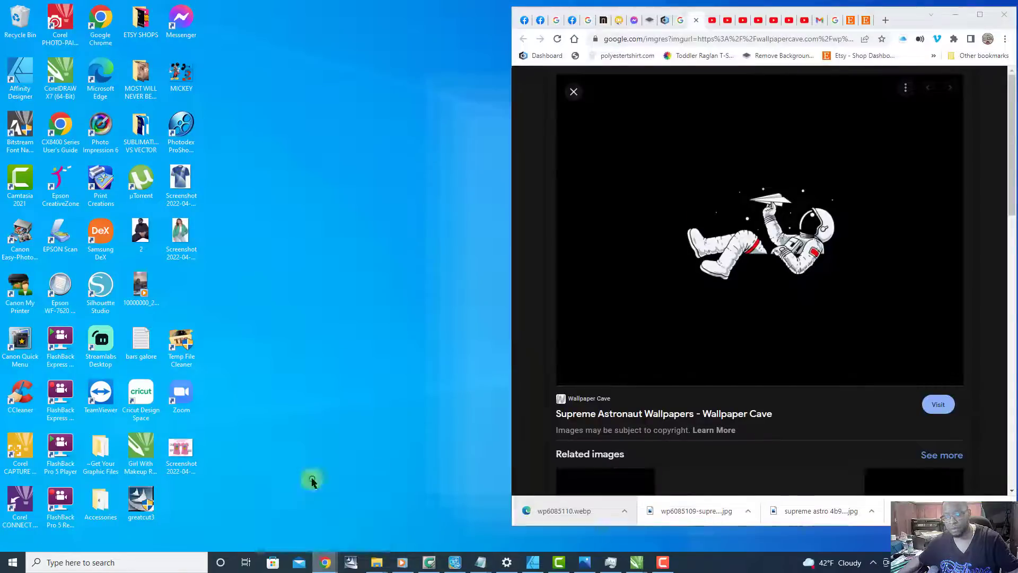
{"action": "left_click", "coordinate": [291, 487]}
{"action": "scroll", "coordinate": [701, 367], "scroll_direction": "down", "scroll_amount": 9}
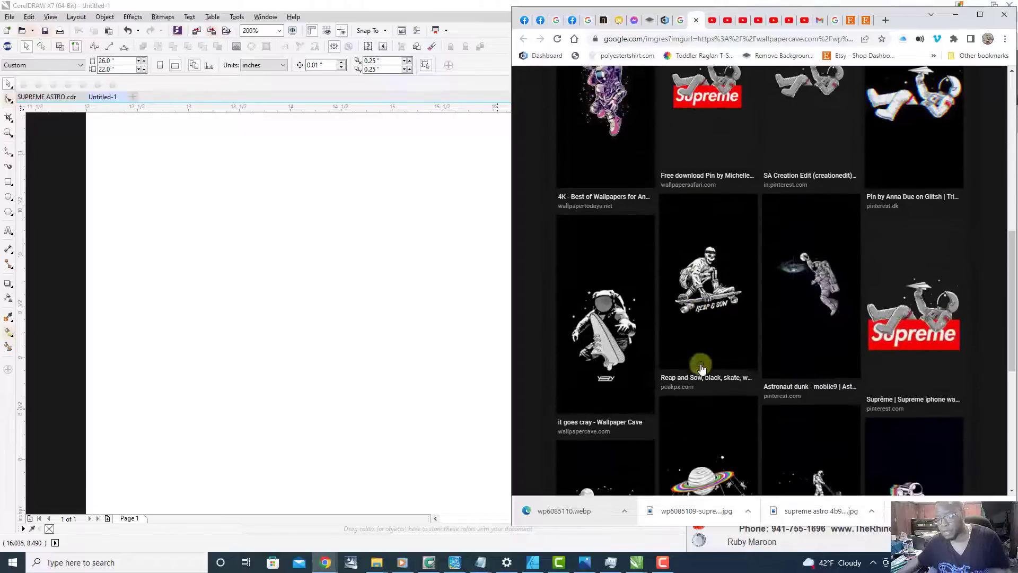
{"action": "scroll", "coordinate": [790, 345], "scroll_direction": "up", "scroll_amount": 9}
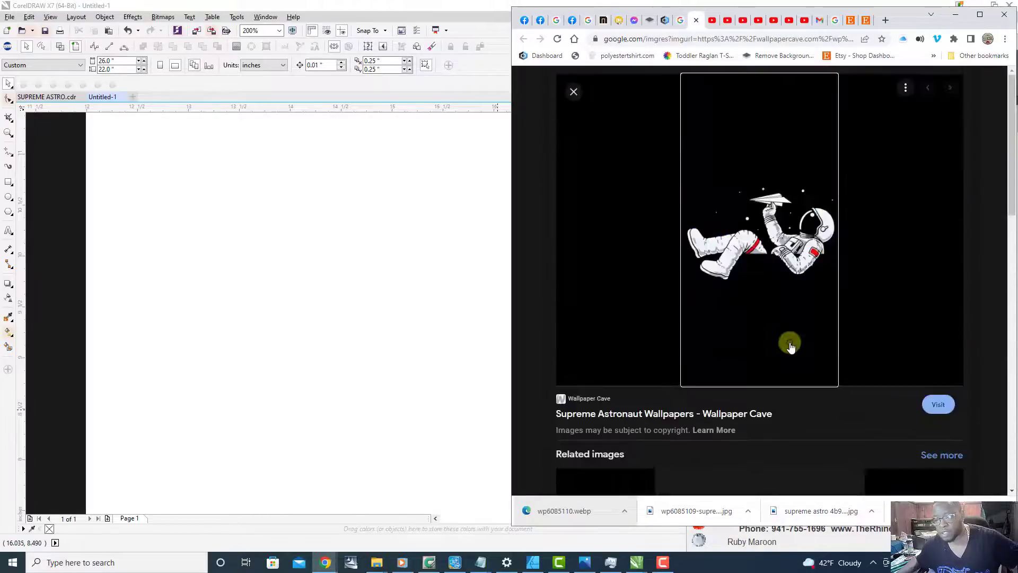
{"action": "scroll", "coordinate": [791, 339], "scroll_direction": "down", "scroll_amount": 7}
{"action": "scroll", "coordinate": [793, 326], "scroll_direction": "down", "scroll_amount": 7}
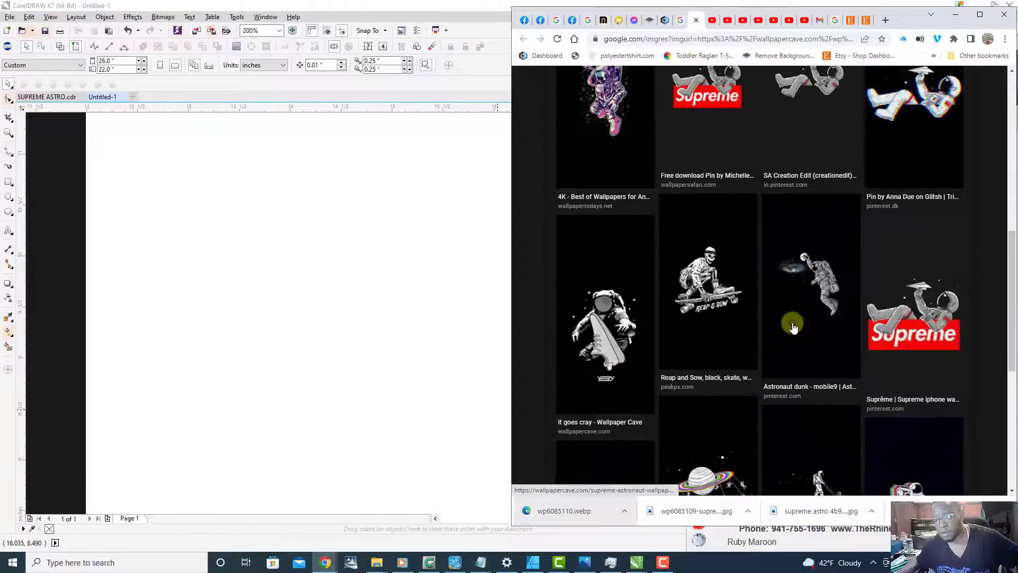
{"action": "scroll", "coordinate": [793, 326], "scroll_direction": "up", "scroll_amount": 6}
{"action": "scroll", "coordinate": [793, 326], "scroll_direction": "up", "scroll_amount": 1}
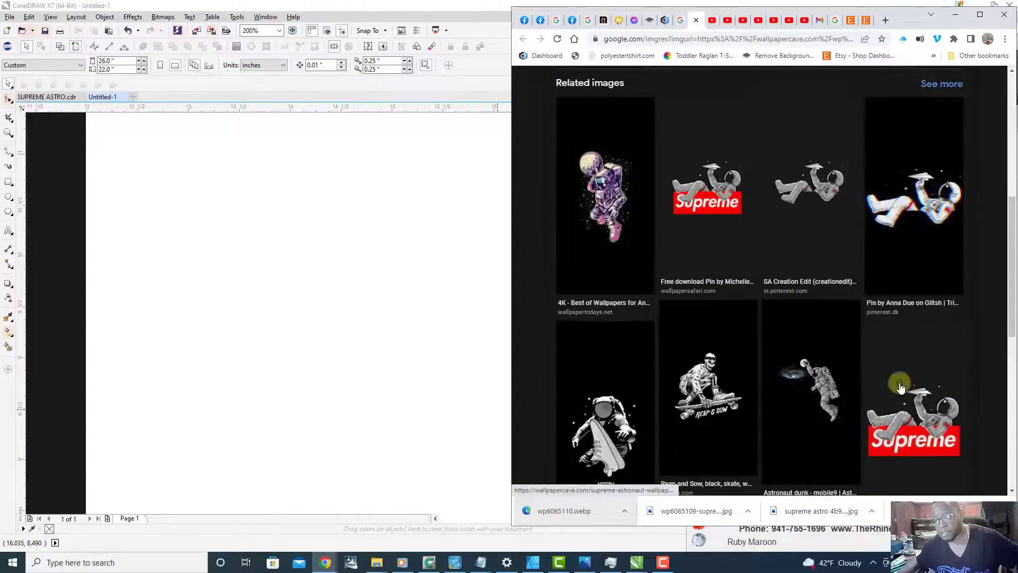
Step: Preview the gray astronaut image with the red Supreme box, and go back to the white astronaut preview
{"action": "left_click", "coordinate": [912, 409]}
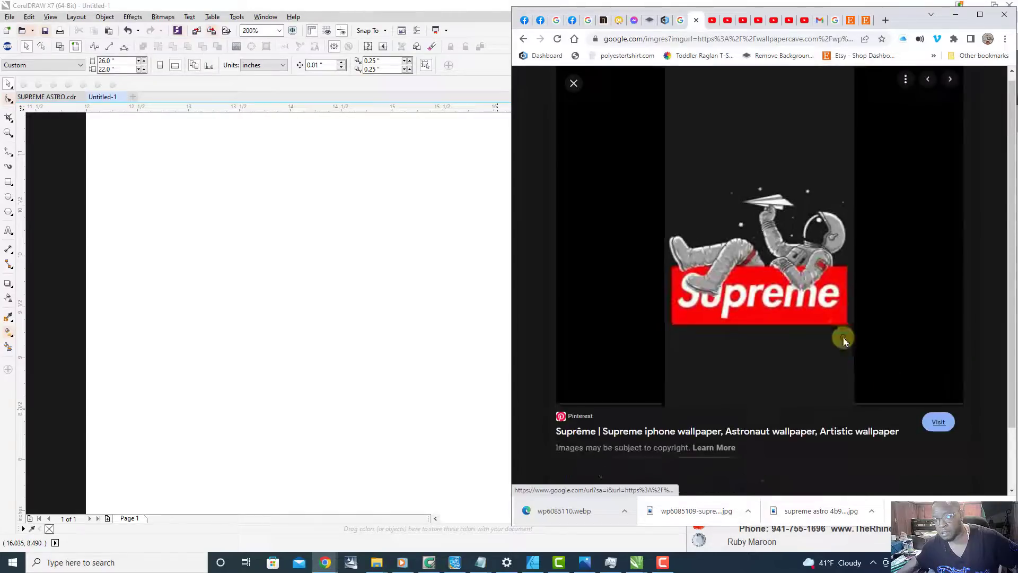
{"action": "right_click", "coordinate": [607, 228]}
{"action": "left_click", "coordinate": [649, 235]}
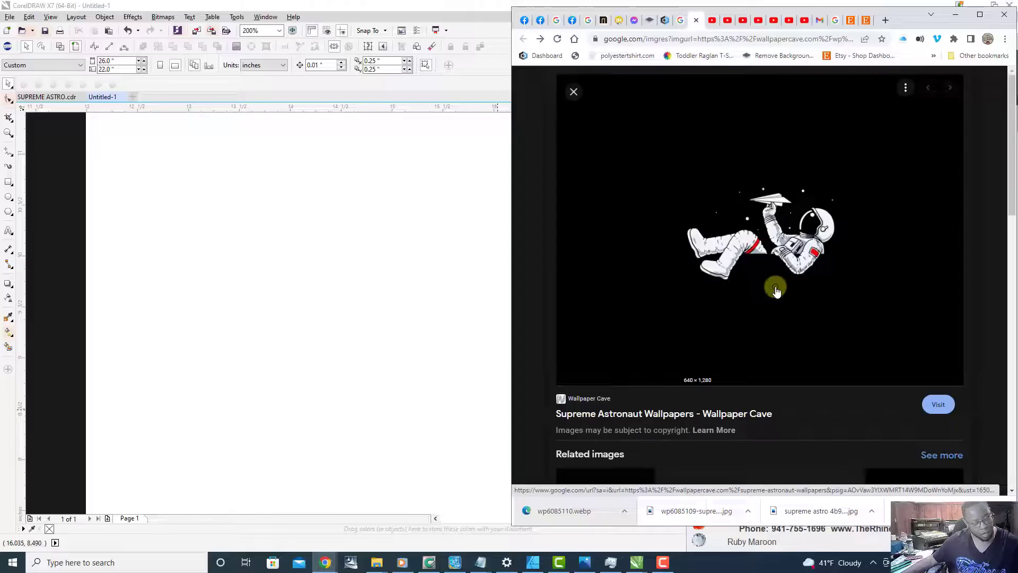
Step: Bring the Chrome window with the white astronaut preview back to the front and maximize it
{"action": "key", "text": "super"}
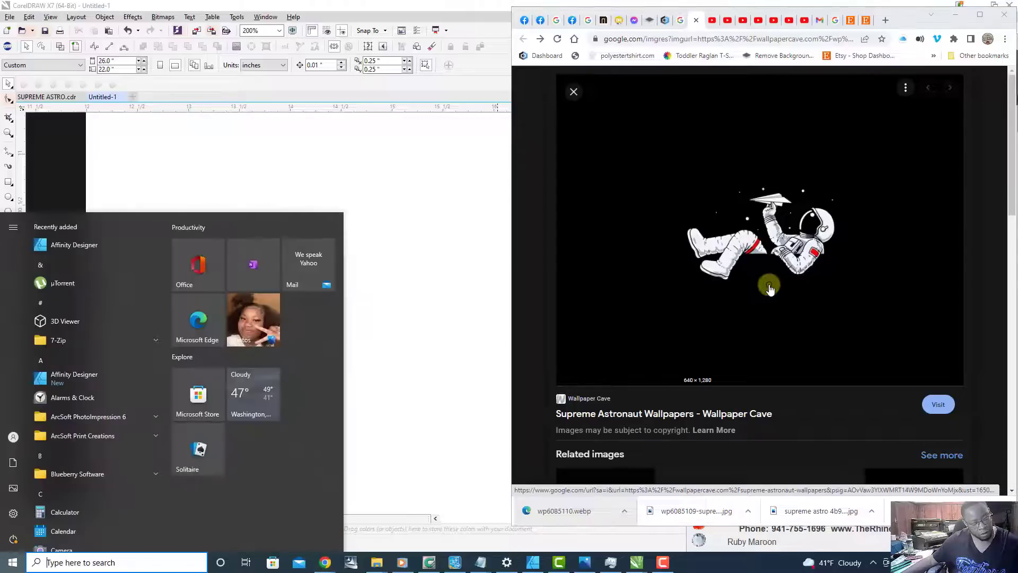
{"action": "left_click", "coordinate": [450, 88]}
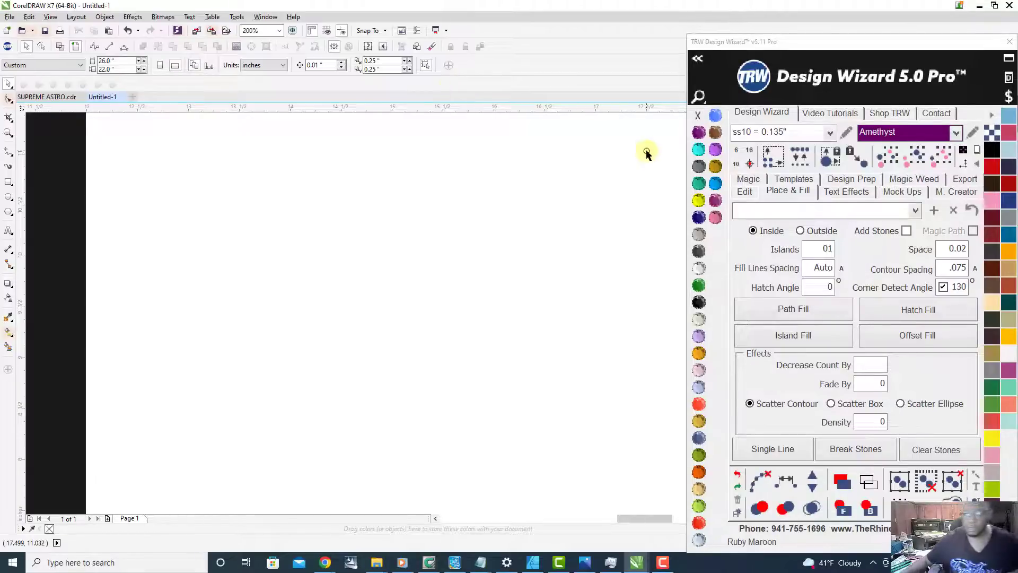
{"action": "mouse_move", "coordinate": [325, 562]}
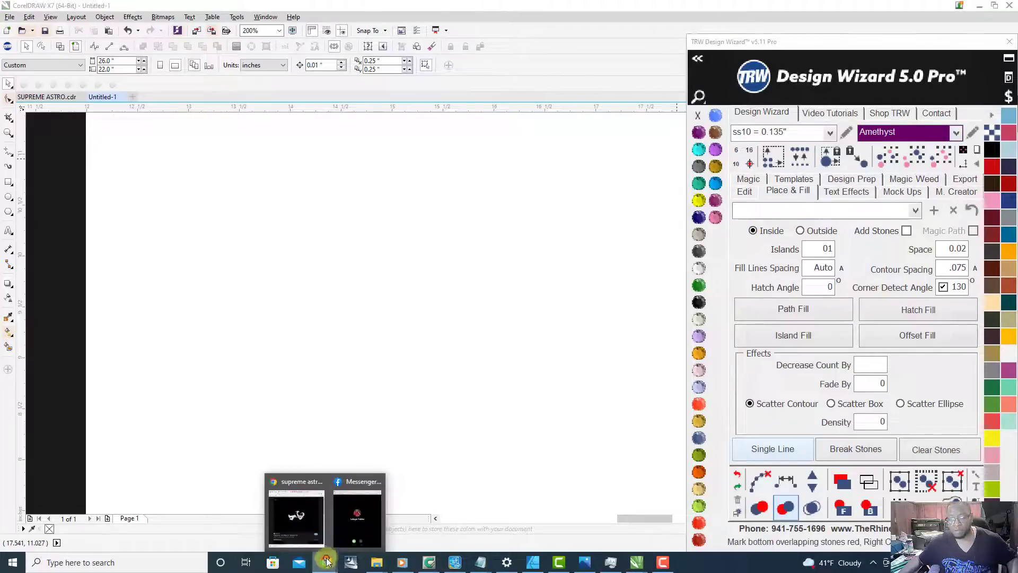
{"action": "left_click", "coordinate": [300, 484]}
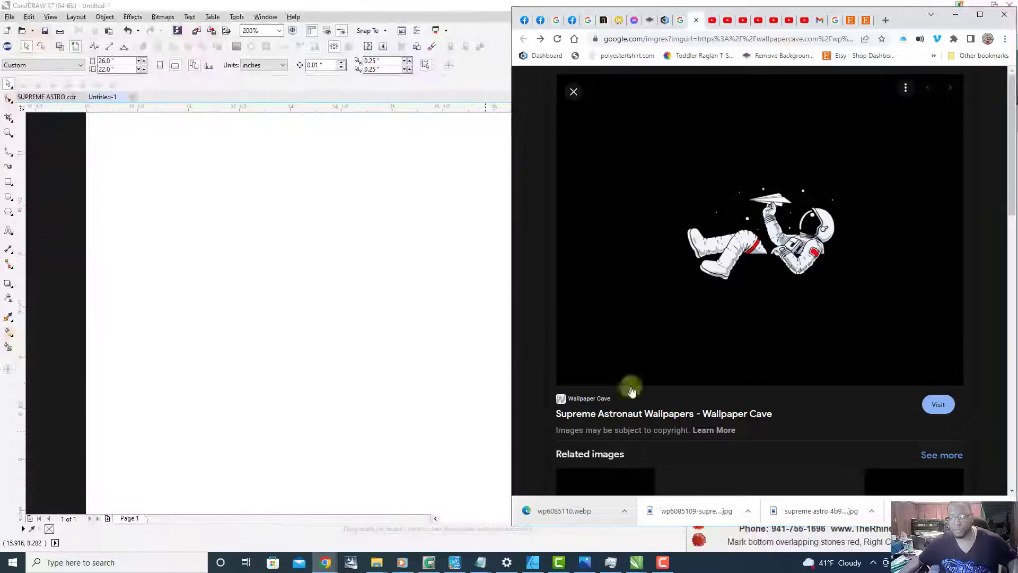
{"action": "left_click", "coordinate": [981, 15]}
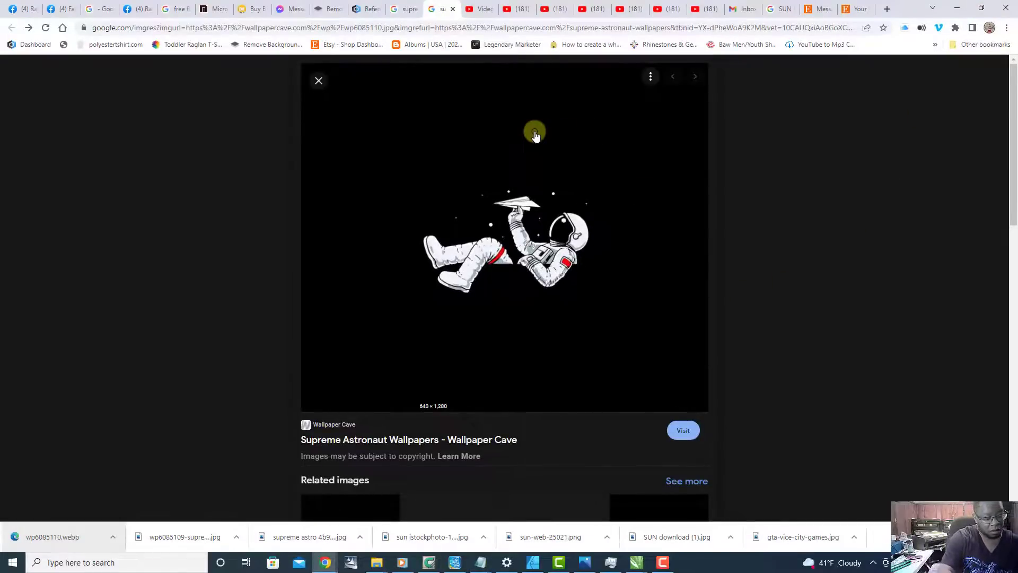
Step: Take a rectangular screen snip of the white astronaut and its paper plane in the preview
{"action": "key", "text": "super"}
{"action": "key", "text": "Escape"}
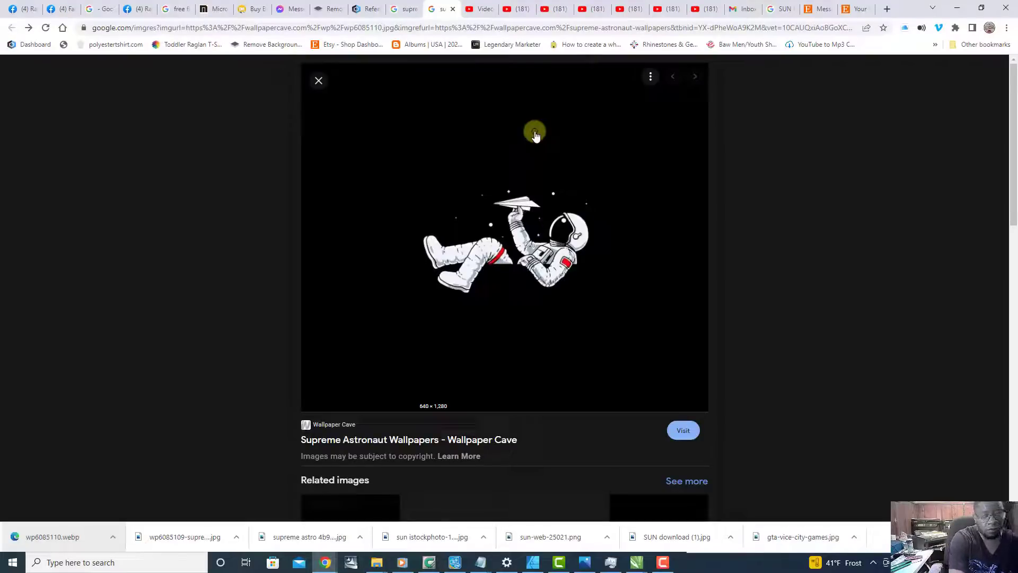
{"action": "key", "text": "super+shift+s"}
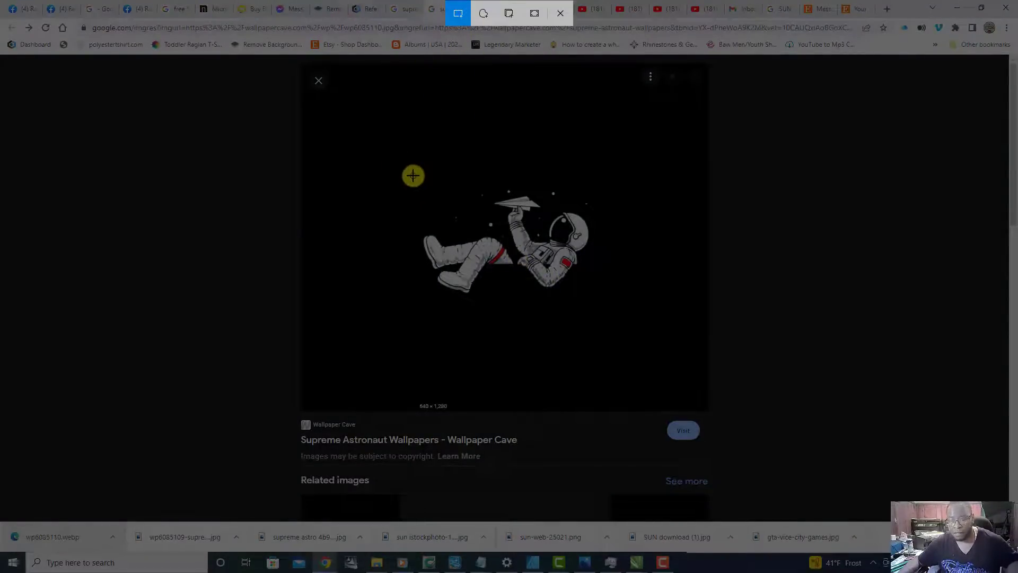
{"action": "mouse_move", "coordinate": [413, 176]}
{"action": "left_mouse_down"}
{"action": "mouse_move", "coordinate": [463, 257]}
{"action": "mouse_move", "coordinate": [540, 305]}
{"action": "mouse_move", "coordinate": [604, 306]}
{"action": "mouse_move", "coordinate": [596, 300]}
{"action": "left_mouse_up"}
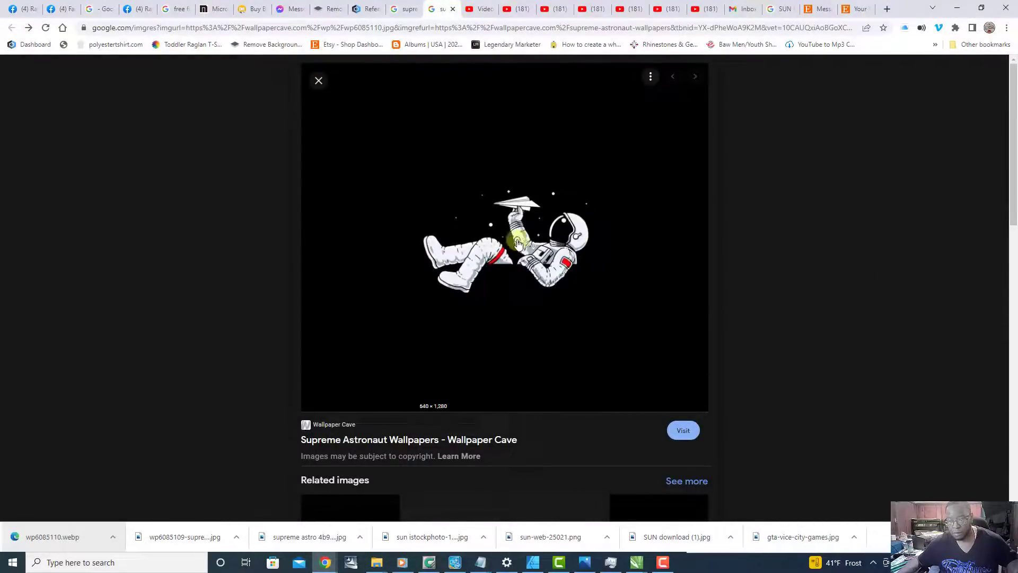
Step: Return to the large white astronaut preview and capture a fresh rectangular screen snip around the figure and paper plane
{"action": "scroll", "coordinate": [647, 281], "scroll_direction": "down", "scroll_amount": 4}
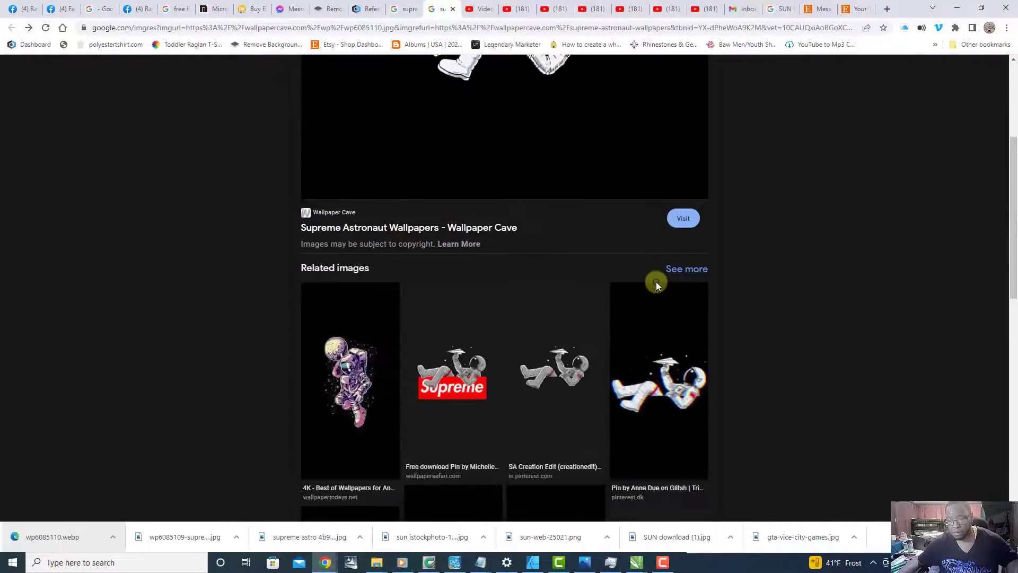
{"action": "scroll", "coordinate": [656, 282], "scroll_direction": "up", "scroll_amount": 4}
{"action": "scroll", "coordinate": [657, 282], "scroll_direction": "down", "scroll_amount": 7}
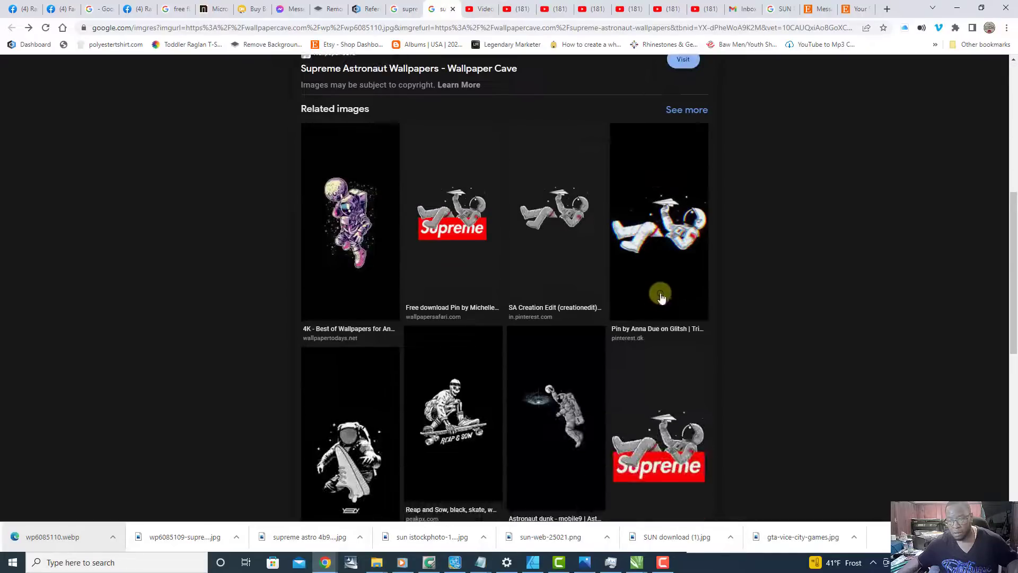
{"action": "scroll", "coordinate": [747, 380], "scroll_direction": "up", "scroll_amount": 7}
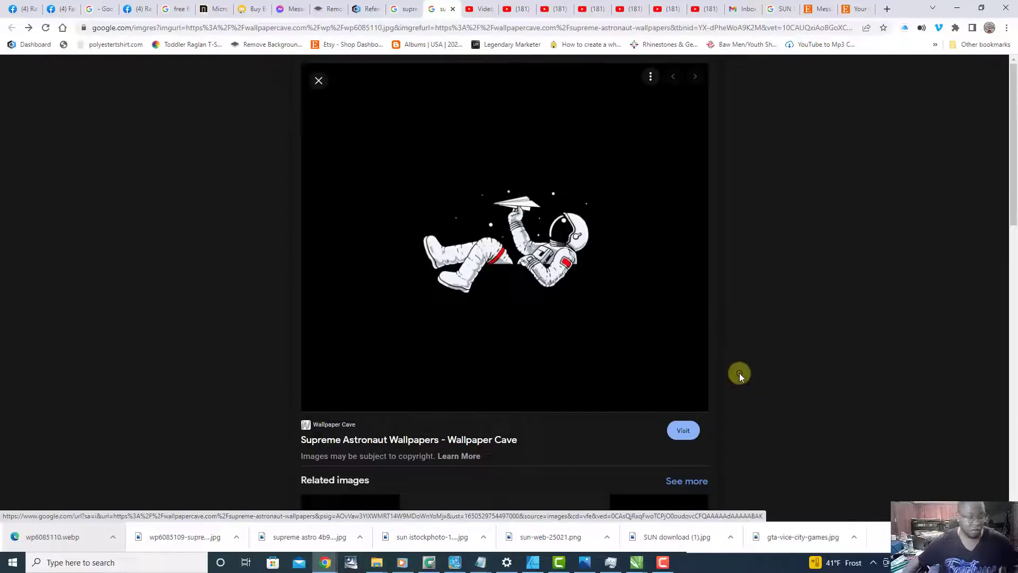
{"action": "key", "text": "super+shift+s"}
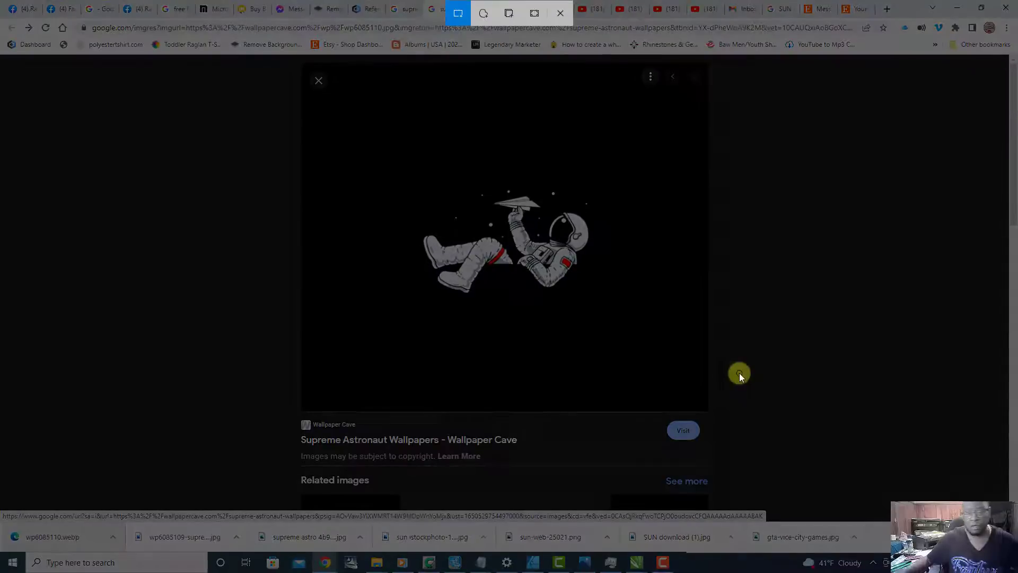
{"action": "left_click_drag", "start_coordinate": [417, 182], "coordinate": [599, 300]}
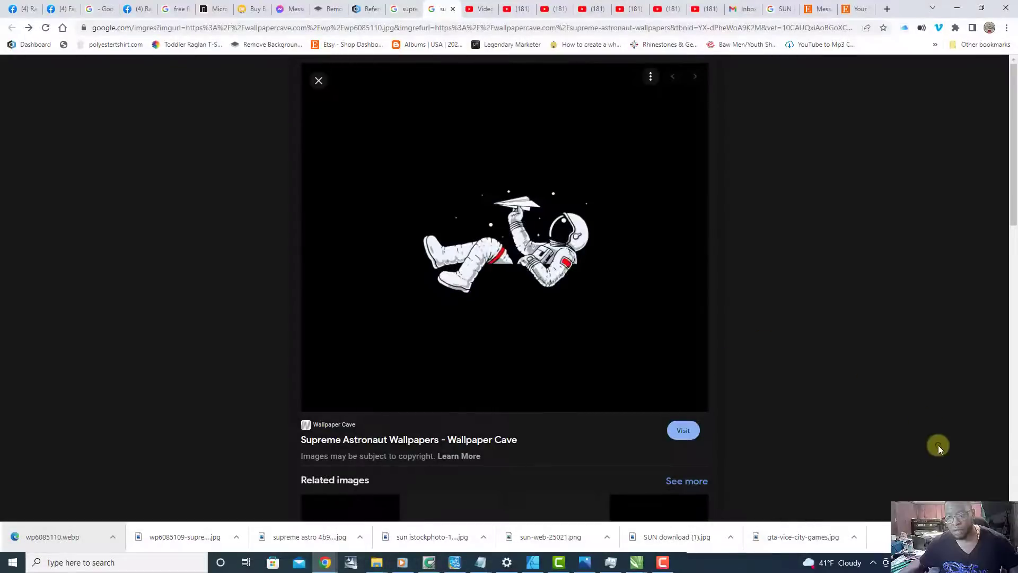
Step: Browse the related astronaut images, opening the gray Supreme astronaut preview to examine its own related images
{"action": "scroll", "coordinate": [946, 485], "scroll_direction": "down", "scroll_amount": 7}
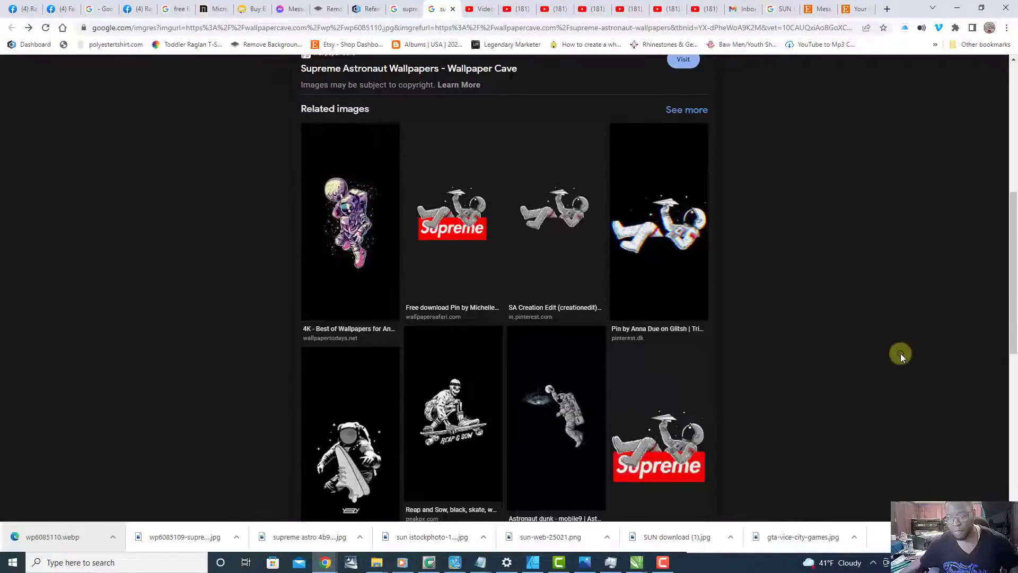
{"action": "scroll", "coordinate": [905, 359], "scroll_direction": "down", "scroll_amount": 9}
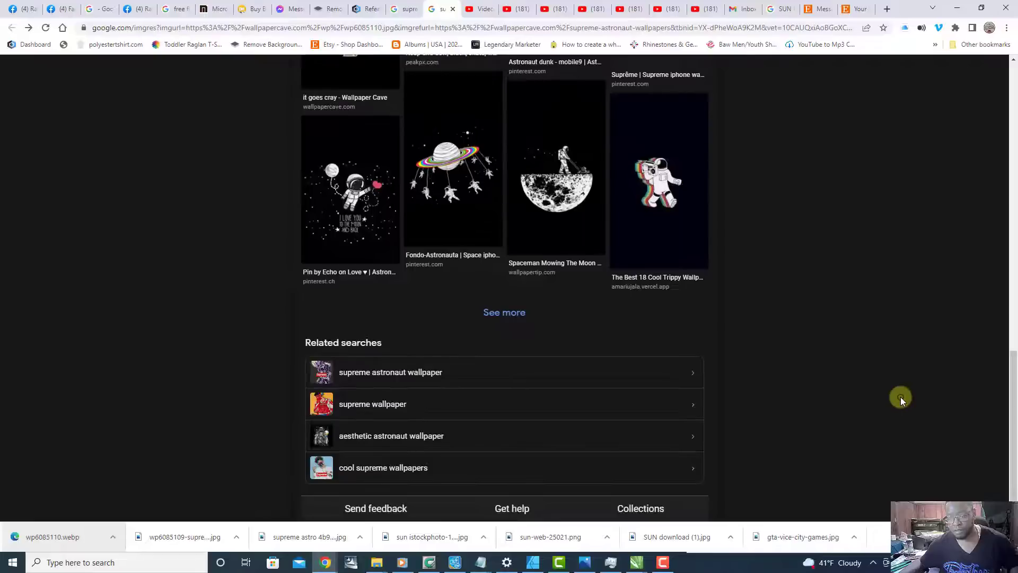
{"action": "scroll", "coordinate": [900, 396], "scroll_direction": "up", "scroll_amount": 12}
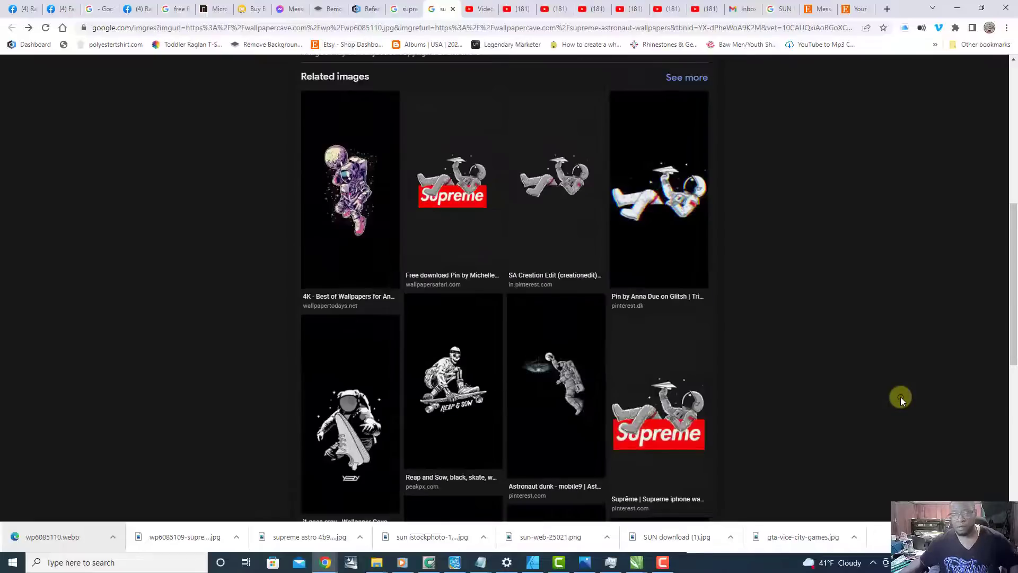
{"action": "scroll", "coordinate": [900, 397], "scroll_direction": "down", "scroll_amount": 7}
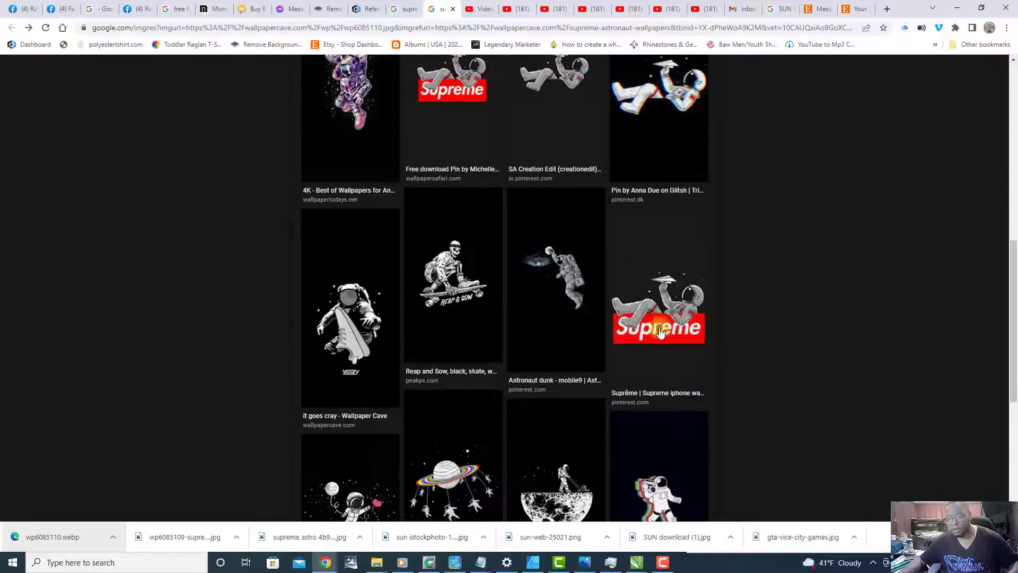
{"action": "left_click", "coordinate": [660, 324]}
{"action": "scroll", "coordinate": [657, 321], "scroll_direction": "down", "scroll_amount": 5}
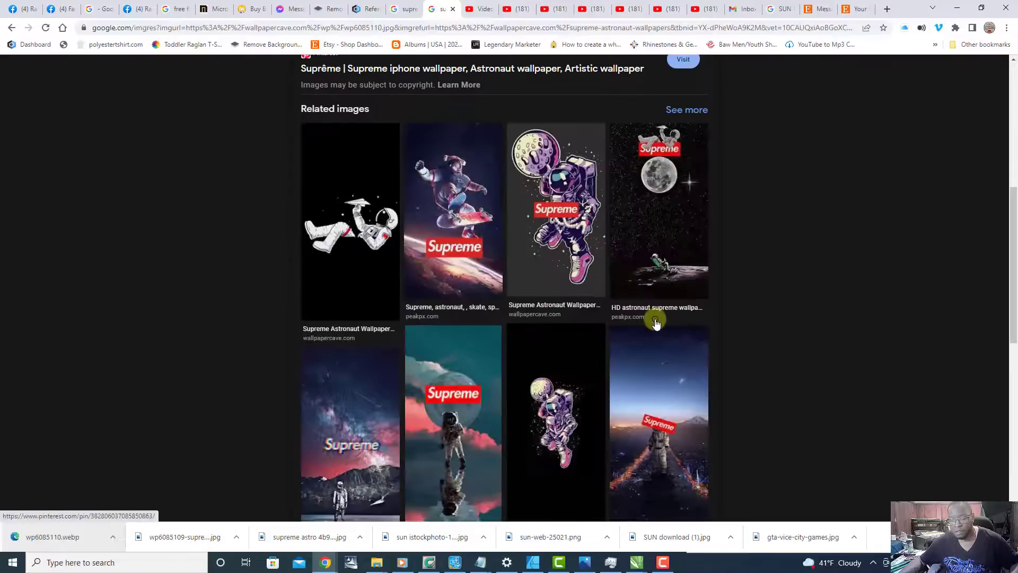
{"action": "scroll", "coordinate": [387, 294], "scroll_direction": "down", "scroll_amount": 10}
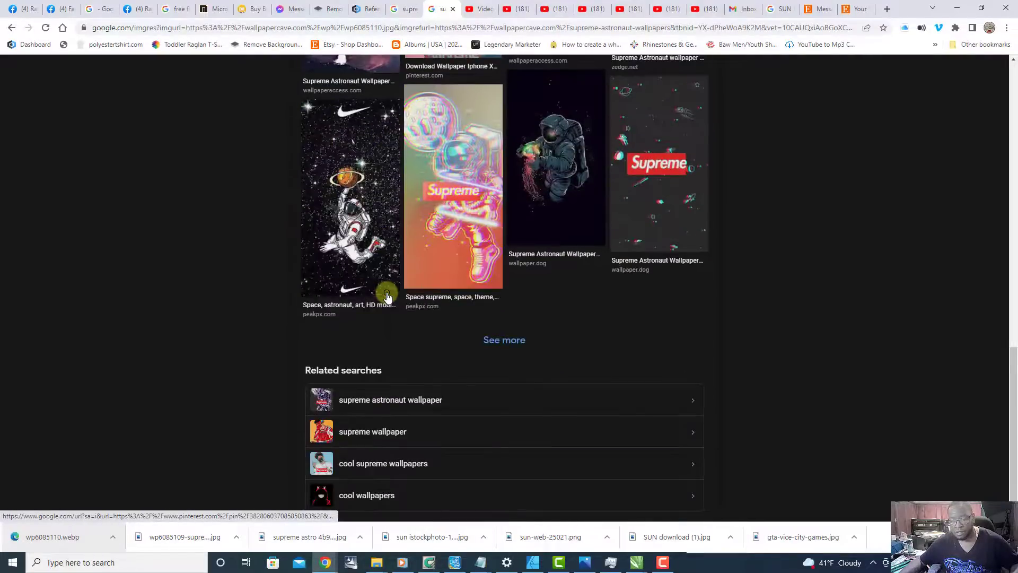
{"action": "scroll", "coordinate": [387, 294], "scroll_direction": "up", "scroll_amount": 10}
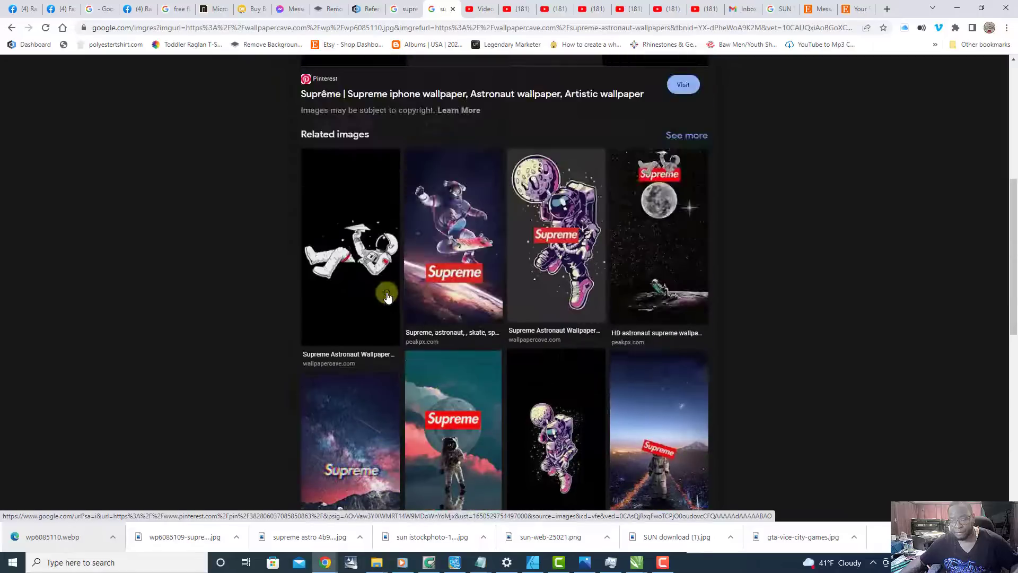
Step: Reopen the white astronaut preview from Wallpaper Cave and look through its related images
{"action": "left_click", "coordinate": [330, 261]}
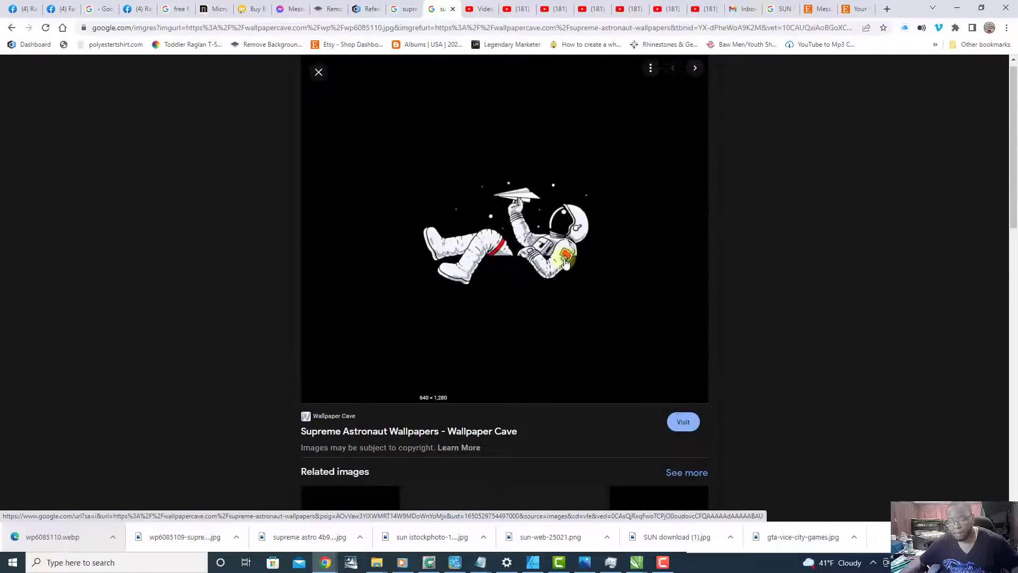
{"action": "scroll", "coordinate": [567, 260], "scroll_direction": "down", "scroll_amount": 9}
{"action": "scroll", "coordinate": [569, 263], "scroll_direction": "down", "scroll_amount": 4}
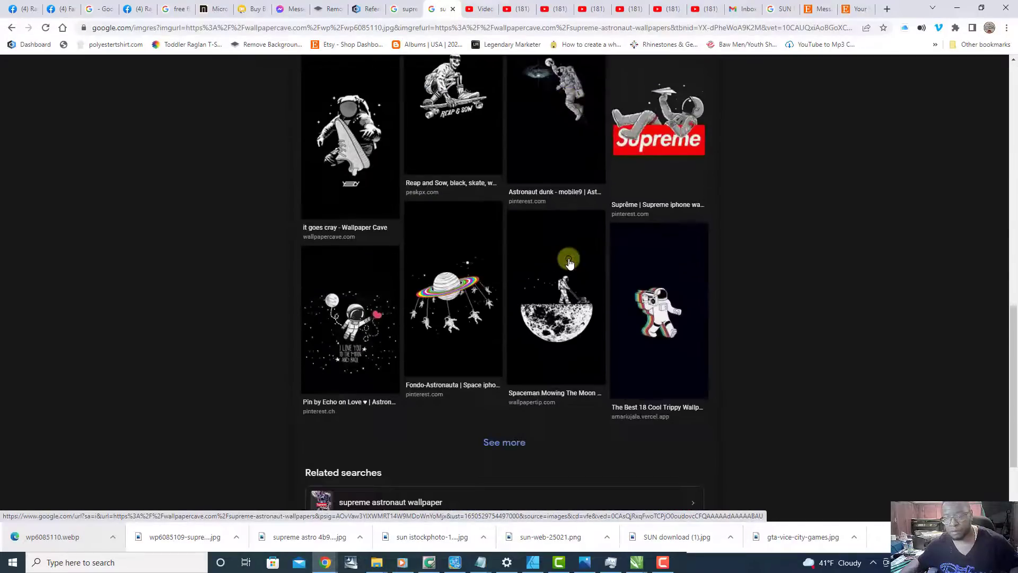
{"action": "scroll", "coordinate": [569, 262], "scroll_direction": "down", "scroll_amount": 2}
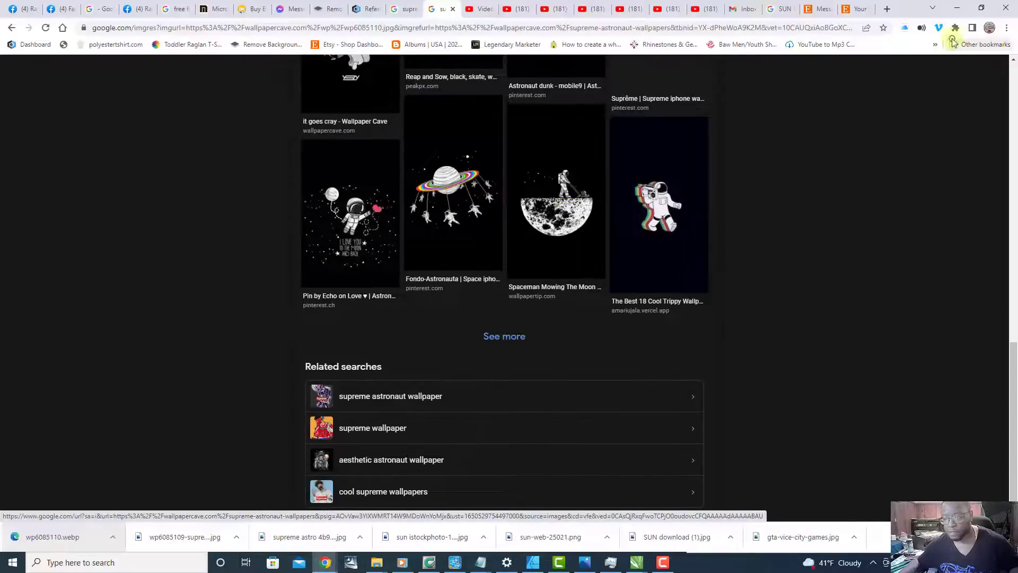
Step: Minimize the Chrome browser, CorelDRAW and the open File Explorer windows to clear the desktop
{"action": "left_click", "coordinate": [956, 7]}
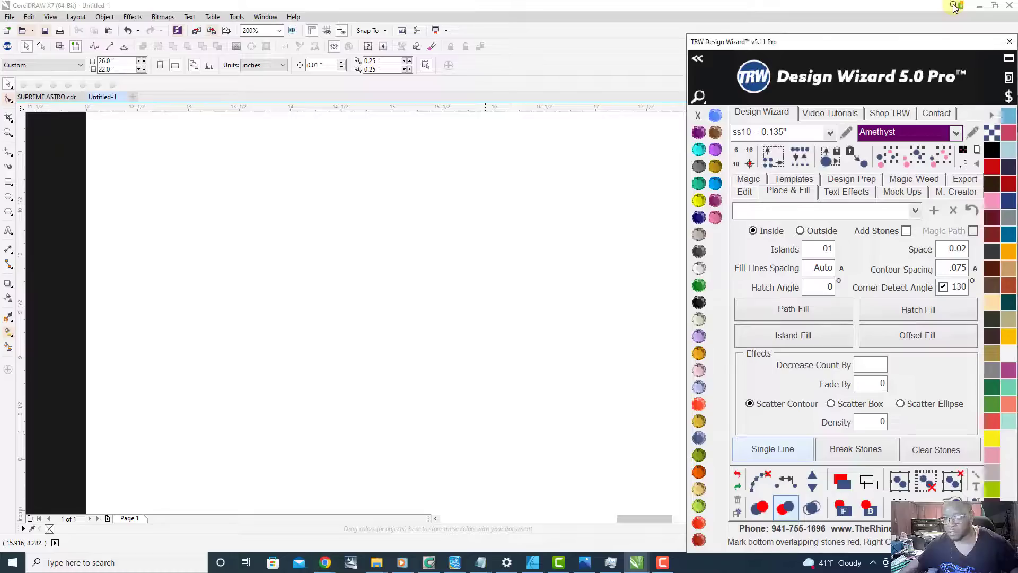
{"action": "left_click", "coordinate": [980, 6]}
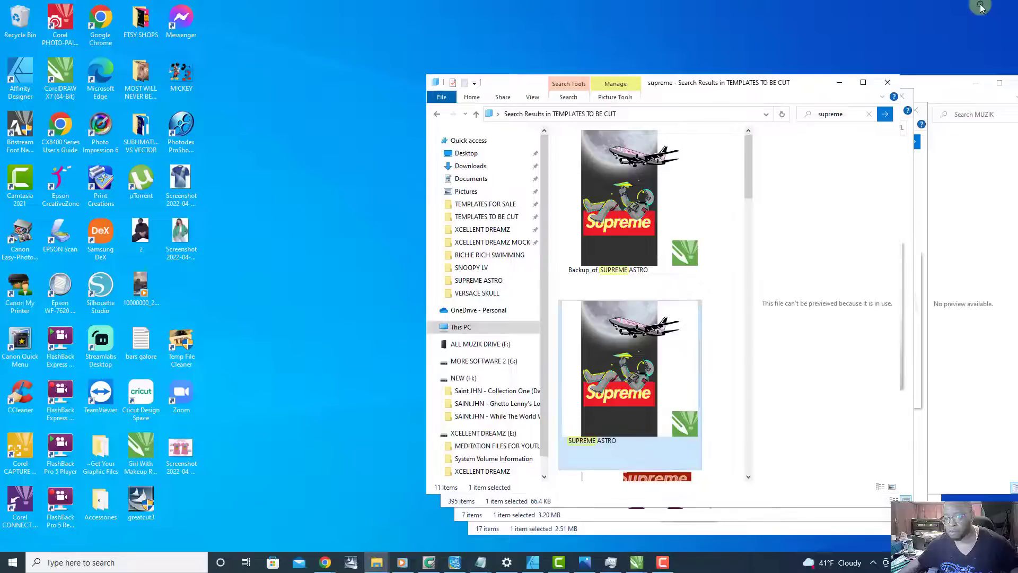
{"action": "left_click", "coordinate": [839, 83]}
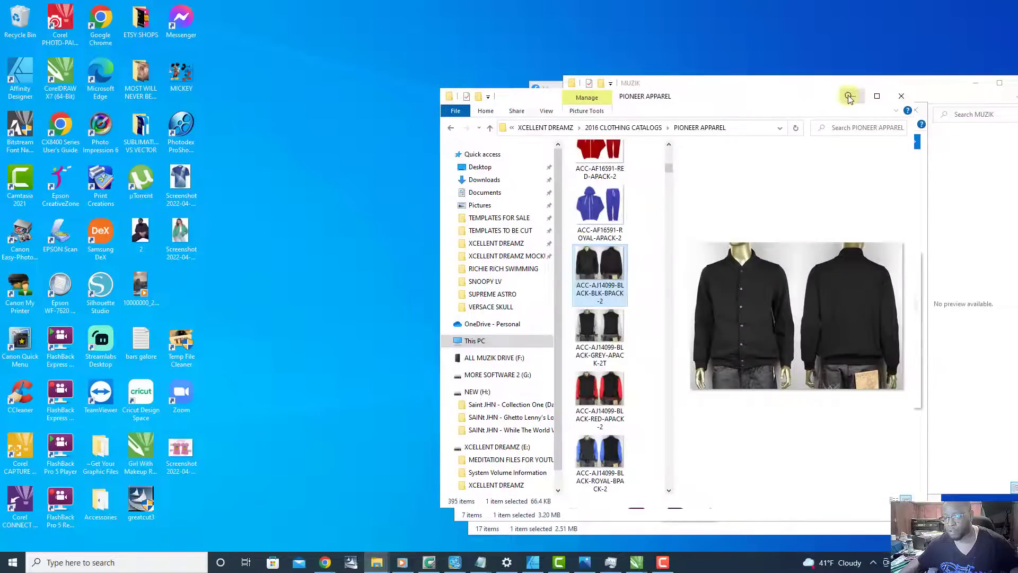
{"action": "left_click", "coordinate": [848, 97]}
{"action": "left_click", "coordinate": [877, 106]}
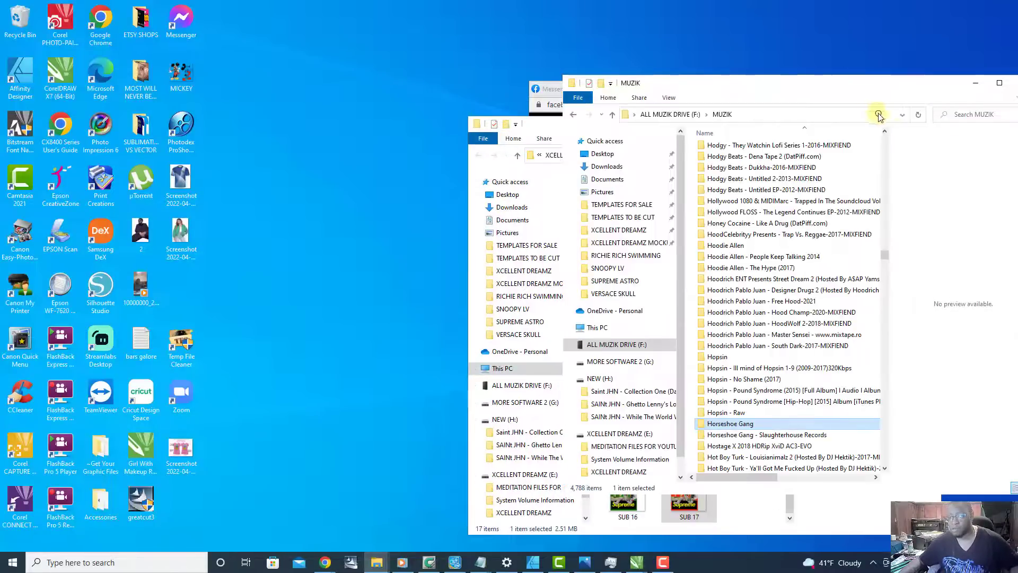
{"action": "left_click", "coordinate": [977, 87]}
{"action": "left_click", "coordinate": [878, 126]}
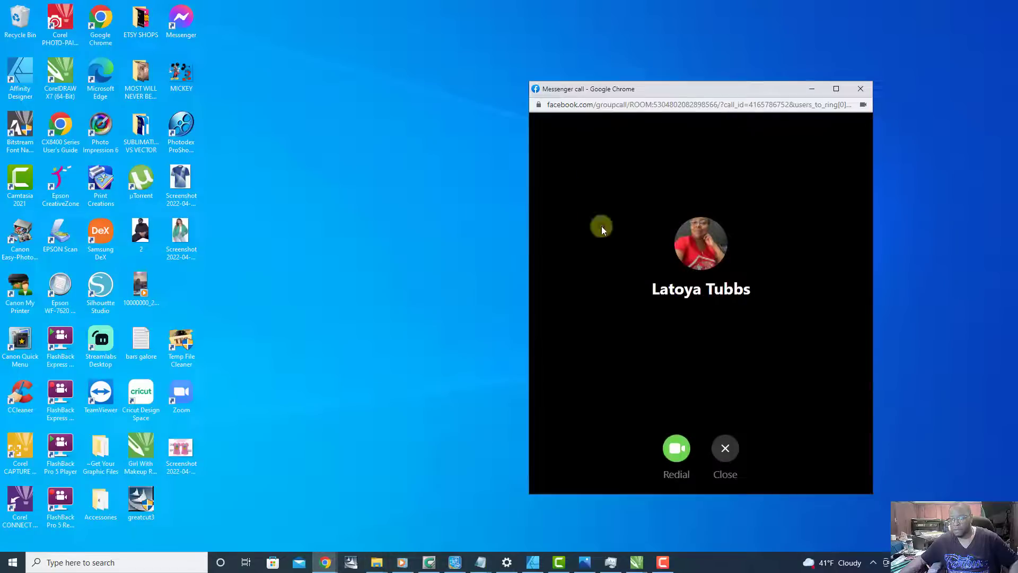
Step: Close the Messenger call window, switch to CorelDRAW's Untitled-1 document and examine the Supreme lettering beneath the astronaut
{"action": "left_click", "coordinate": [860, 95]}
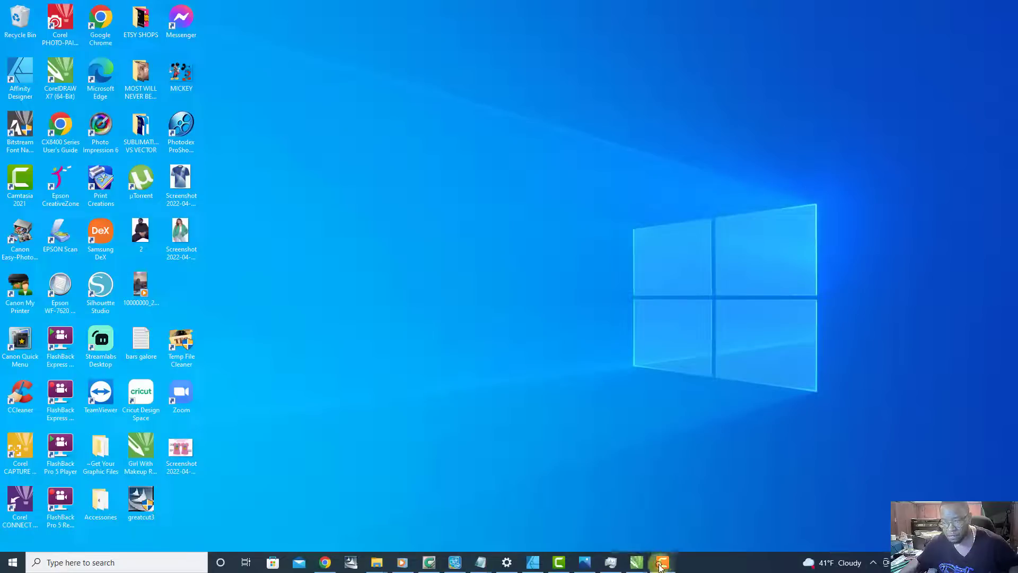
{"action": "mouse_move", "coordinate": [637, 561]}
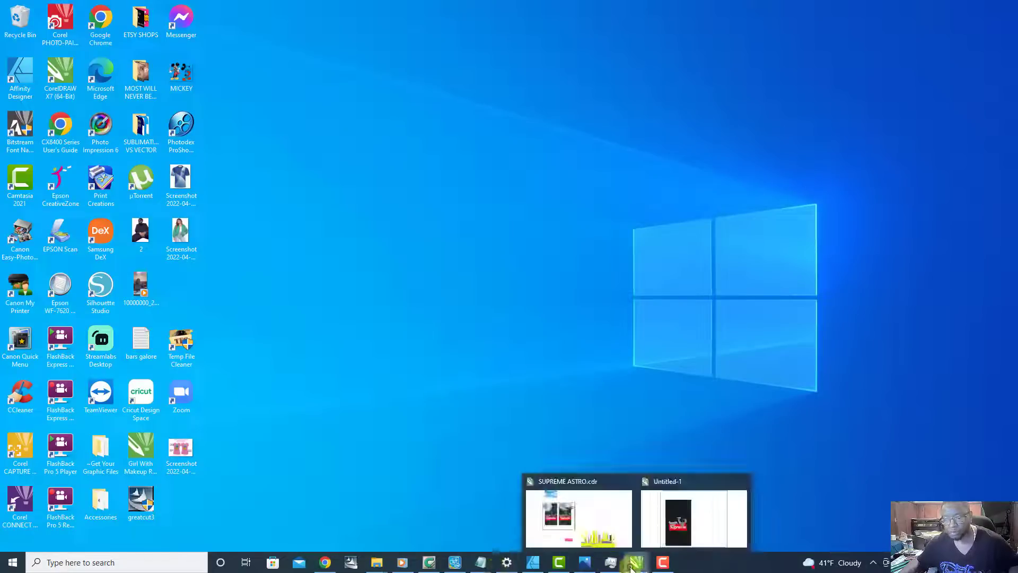
{"action": "left_click", "coordinate": [674, 479]}
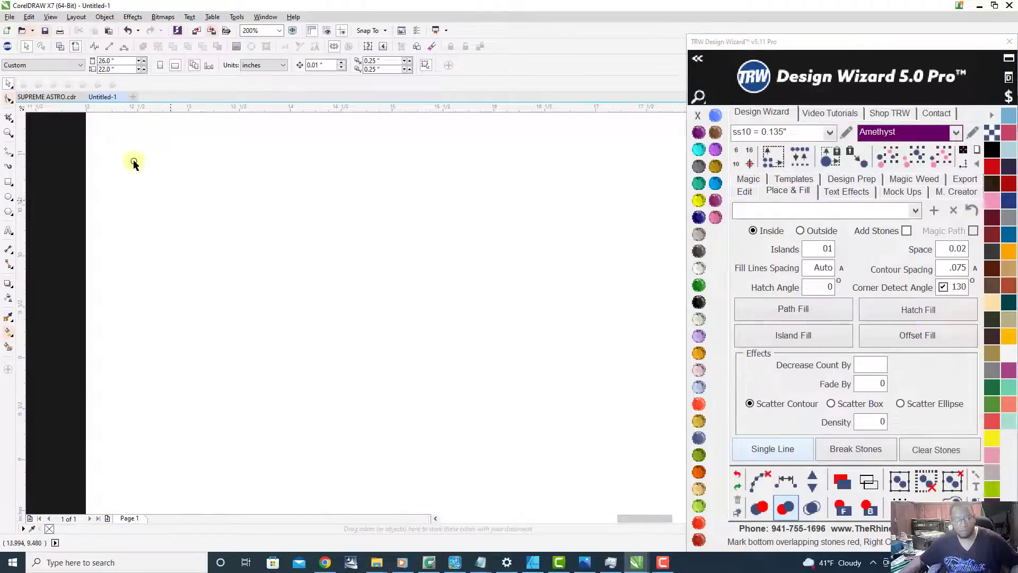
{"action": "scroll", "coordinate": [261, 294], "scroll_direction": "down", "scroll_amount": 3}
{"action": "scroll", "coordinate": [225, 279], "scroll_direction": "up", "scroll_amount": 4}
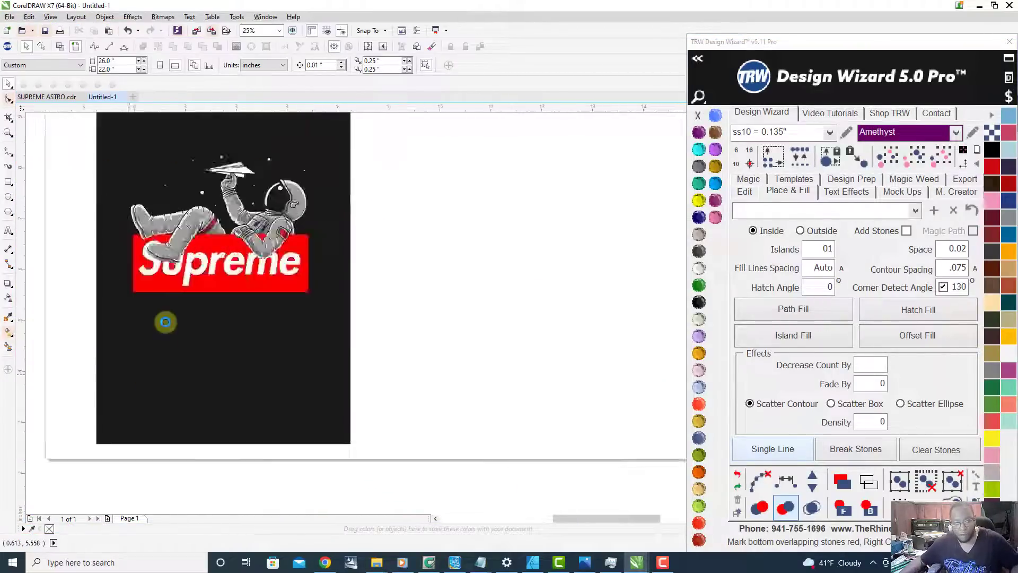
{"action": "scroll", "coordinate": [220, 256], "scroll_direction": "down", "scroll_amount": 2}
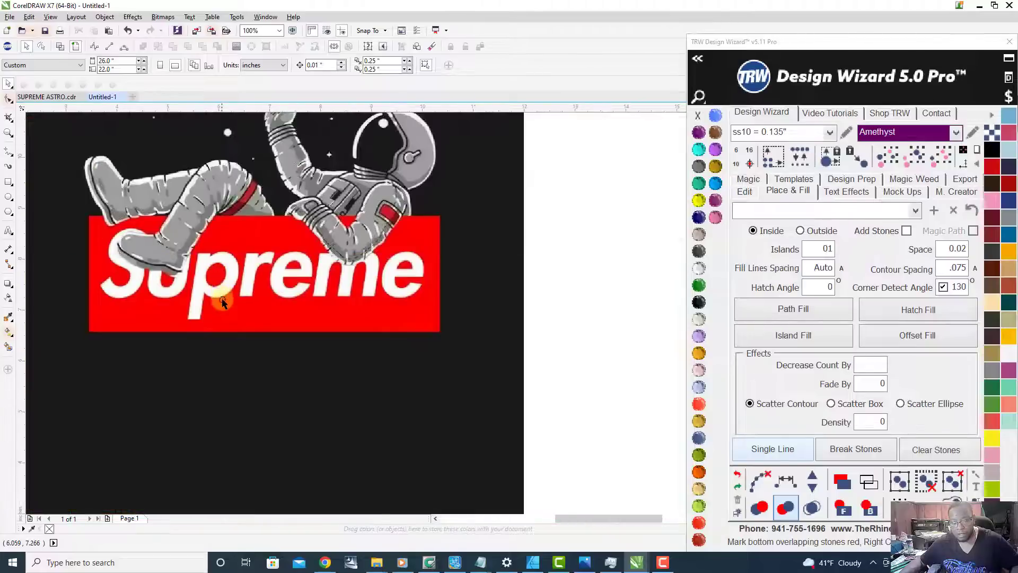
{"action": "scroll", "coordinate": [222, 298], "scroll_direction": "down", "scroll_amount": 2}
Step: Switch to Chrome and search Google Images for "supreme logo svg" in place of the astronaut search
{"action": "left_click", "coordinate": [325, 562]}
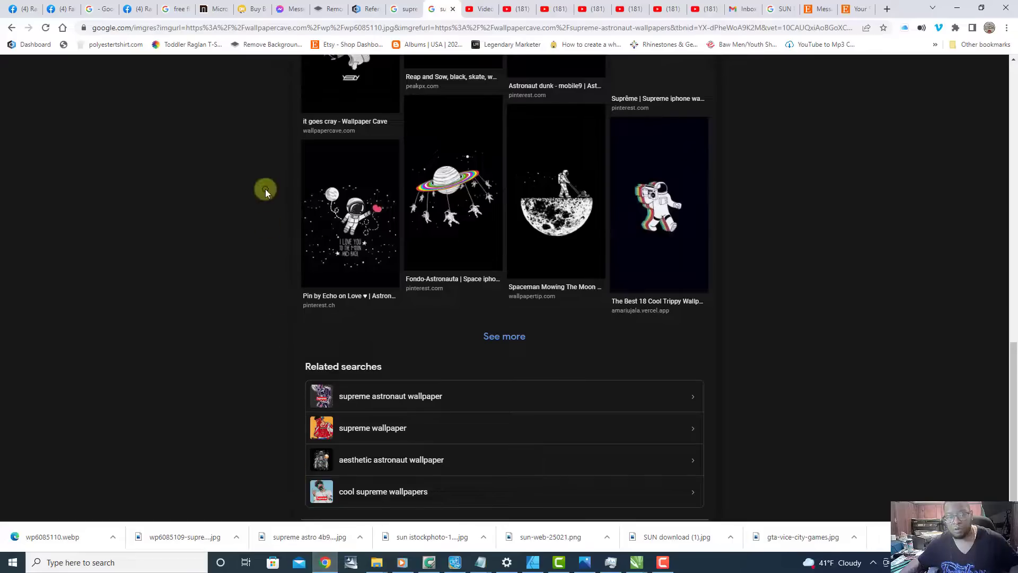
{"action": "left_click", "coordinate": [397, 10]}
{"action": "left_click_drag", "start_coordinate": [175, 70], "coordinate": [68, 70]}
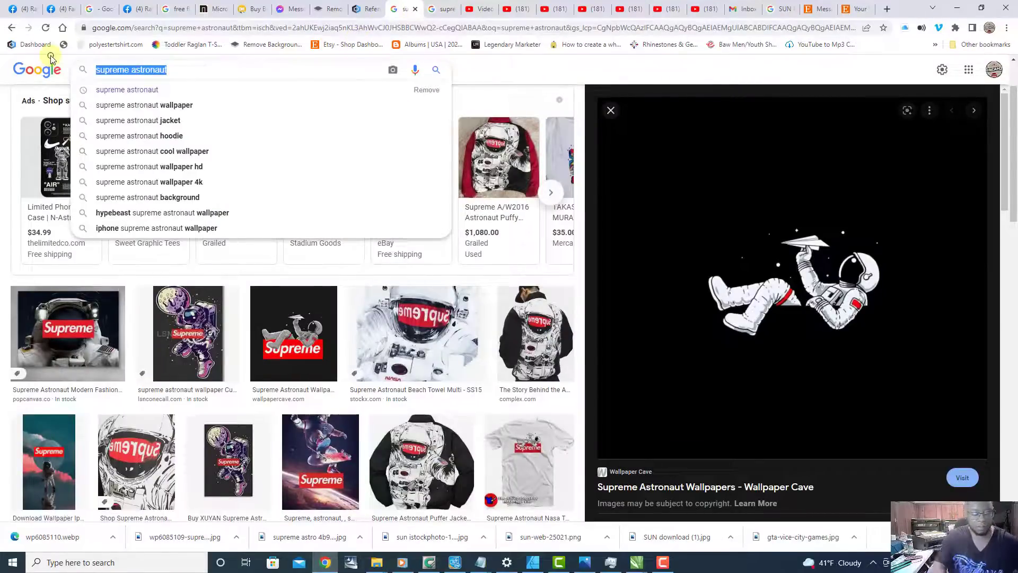
{"action": "type", "text": "supreme logo svg"}
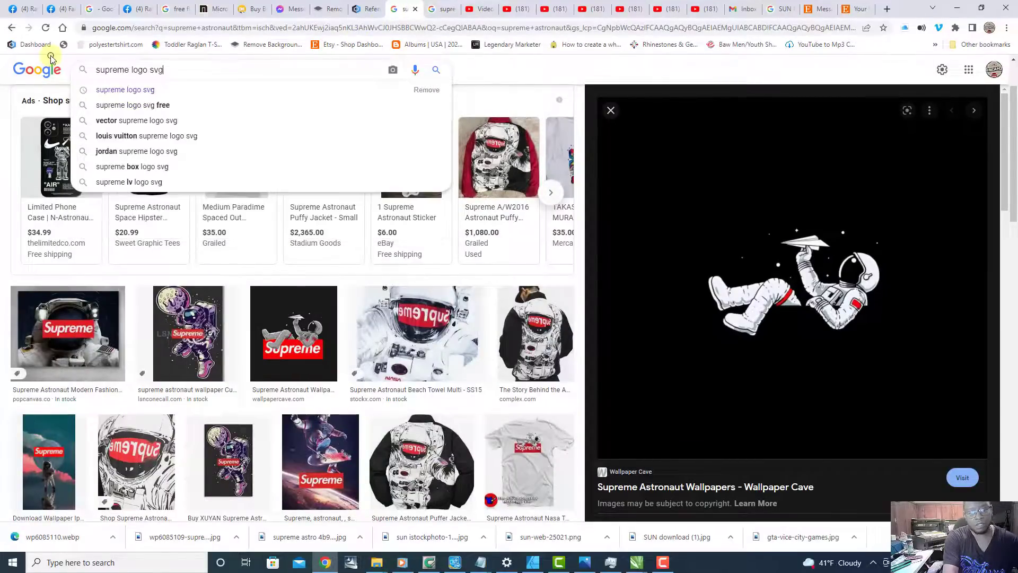
{"action": "key", "text": "Return"}
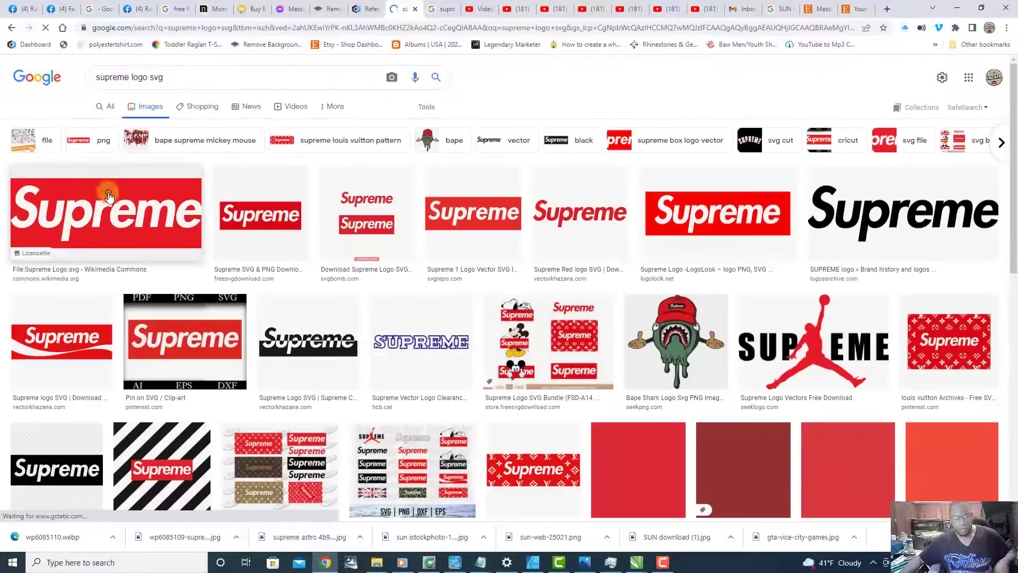
Step: Open the Wikimedia Commons Supreme logo preview and save it as the SVG document Supreme_Logo (1) in the XCELLENT DREAMZ folder
{"action": "left_click", "coordinate": [113, 234]}
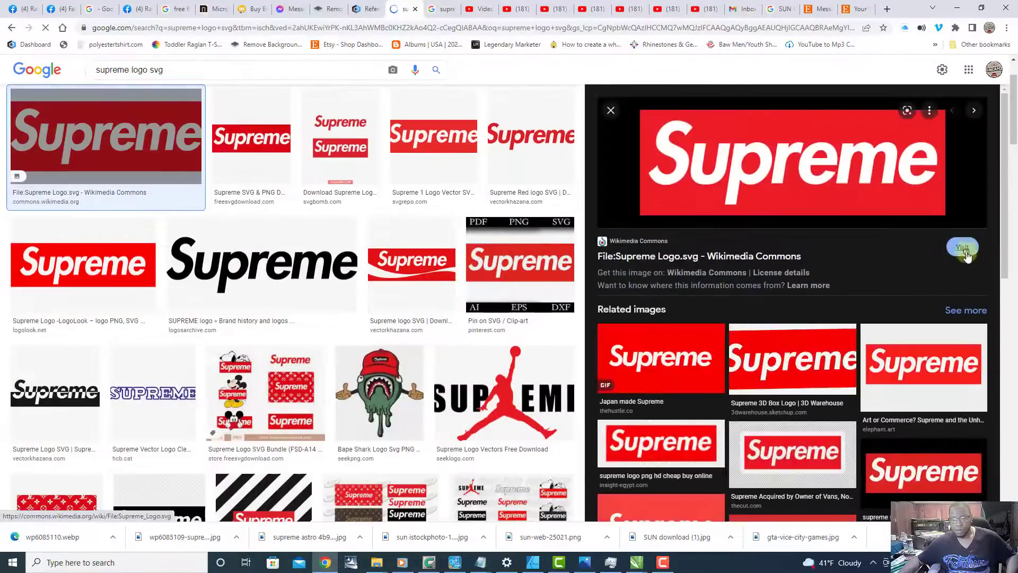
{"action": "scroll", "coordinate": [764, 177], "scroll_direction": "up", "scroll_amount": 2}
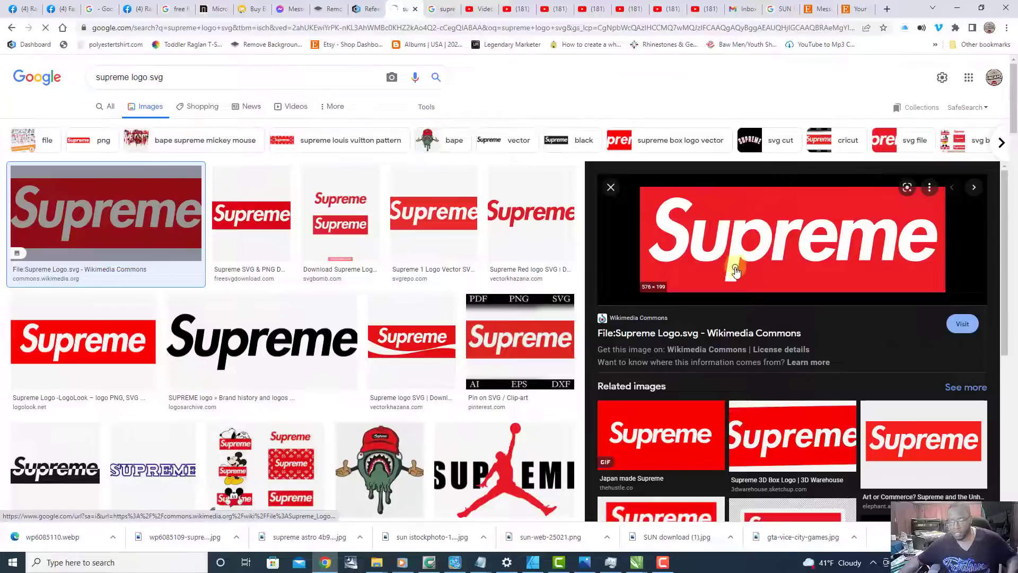
{"action": "right_click", "coordinate": [757, 256]}
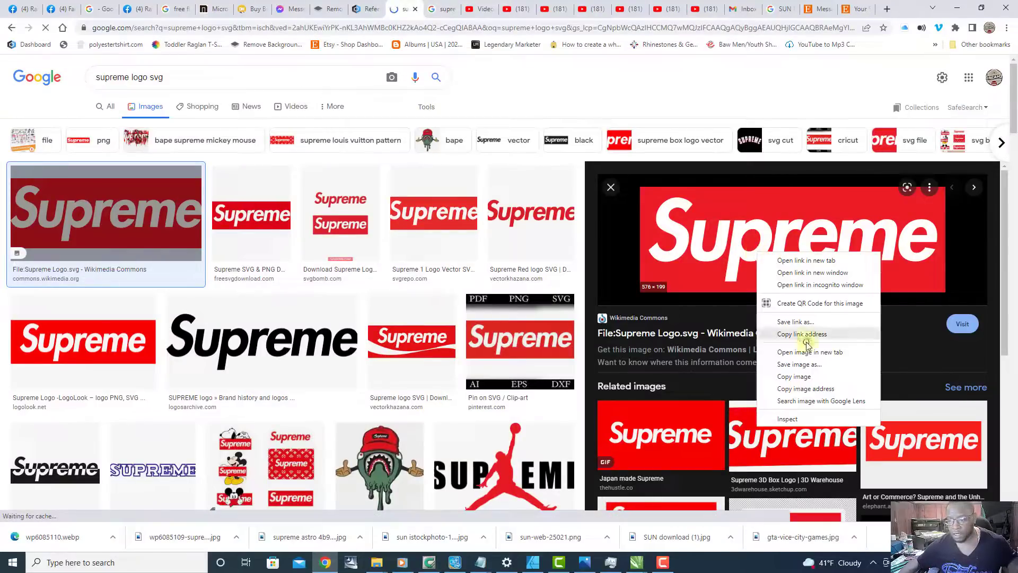
{"action": "left_click", "coordinate": [817, 365]}
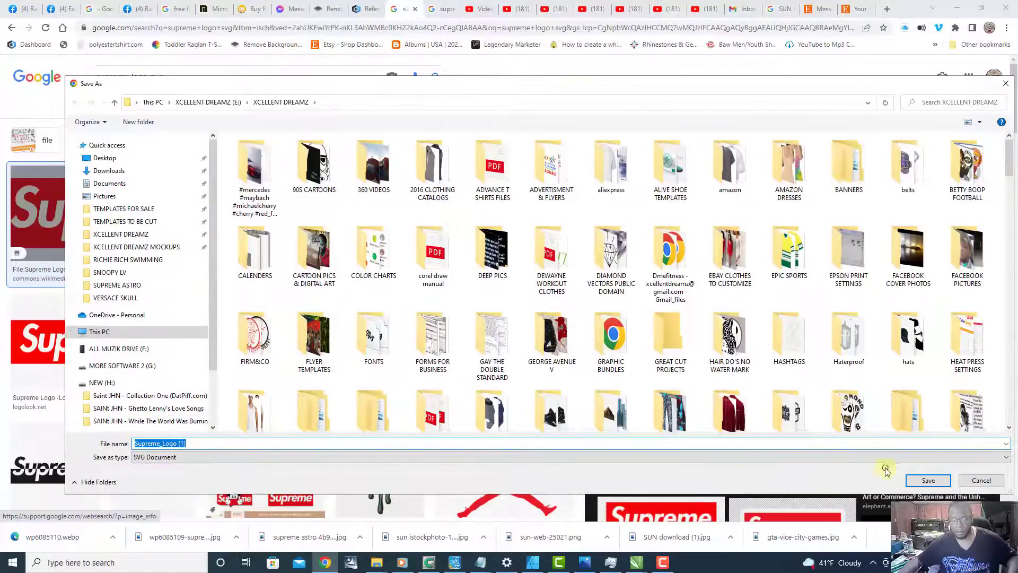
{"action": "left_click", "coordinate": [925, 480]}
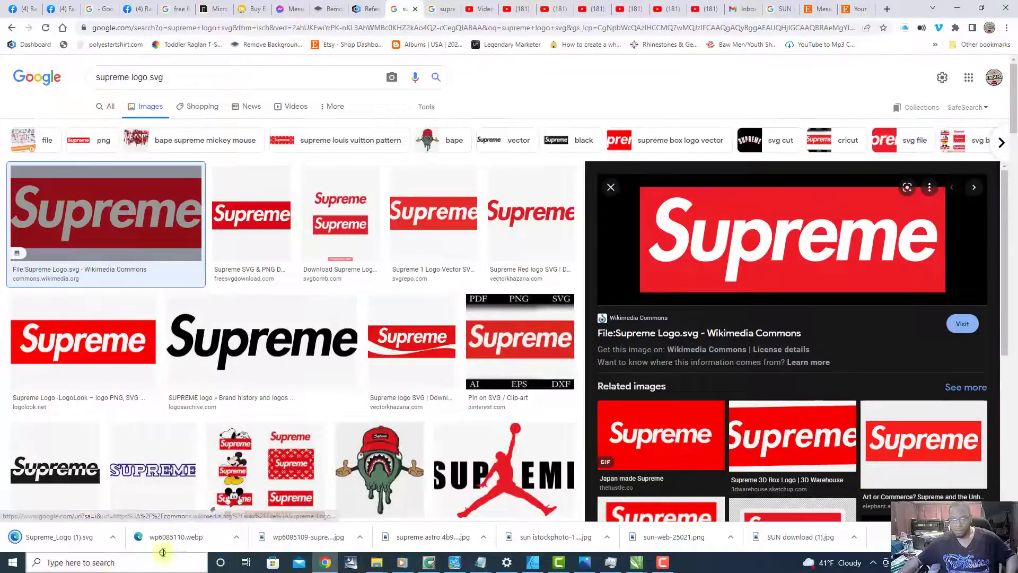
Step: Shrink the Chrome window and import the downloaded Supreme_Logo (1).svg into the CorelDRAW document below the page, then return to CorelDRAW
{"action": "left_click", "coordinate": [981, 9]}
{"action": "left_click_drag", "start_coordinate": [579, 514], "coordinate": [310, 460]}
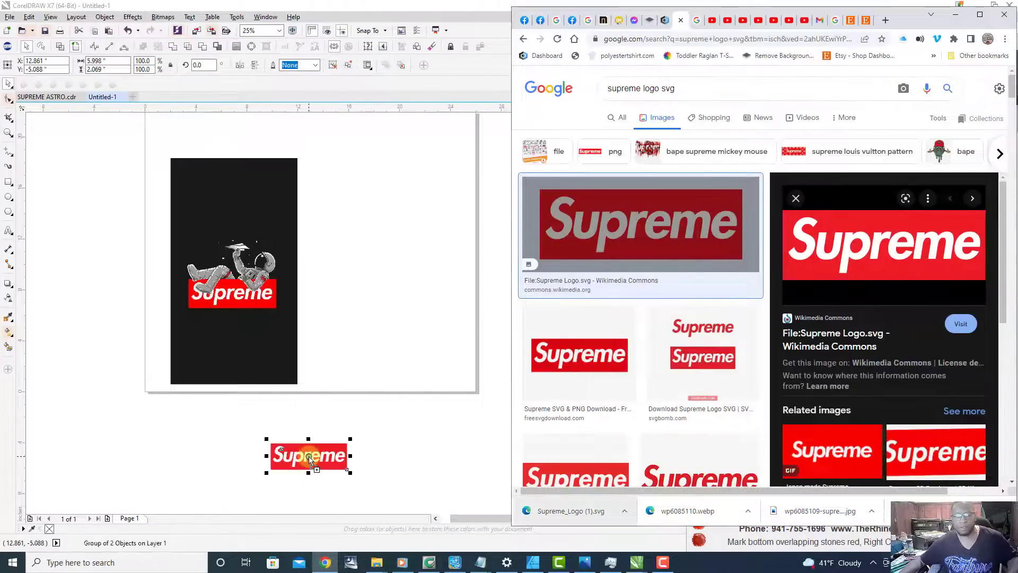
{"action": "left_click", "coordinate": [329, 366]}
Step: Trace the Supreme astronaut bitmap with an Outline Trace of type Clipart, deleting the original image
{"action": "scroll", "coordinate": [268, 271], "scroll_direction": "up", "scroll_amount": 2}
{"action": "scroll", "coordinate": [270, 273], "scroll_direction": "down", "scroll_amount": 1}
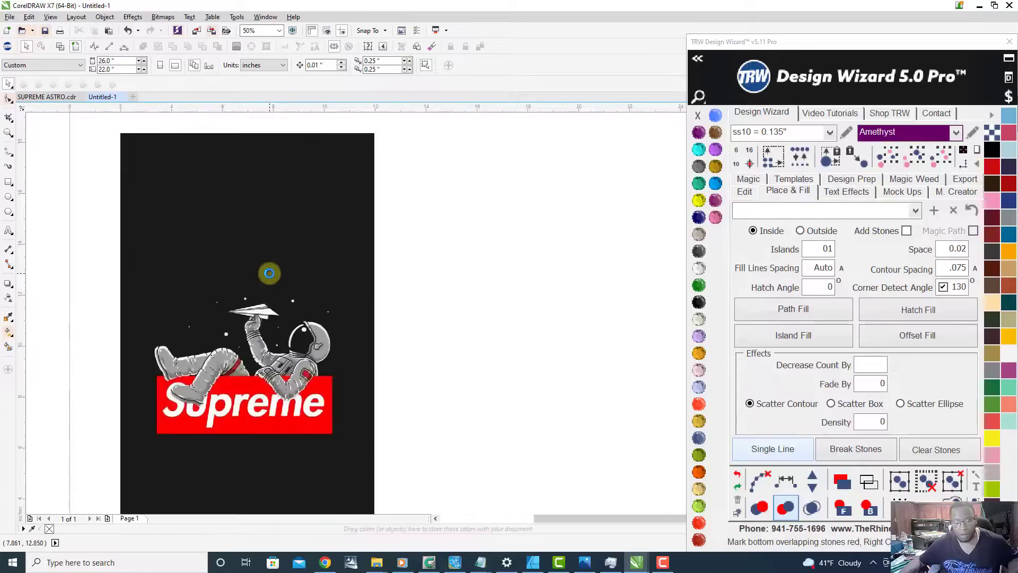
{"action": "right_click", "coordinate": [269, 276]}
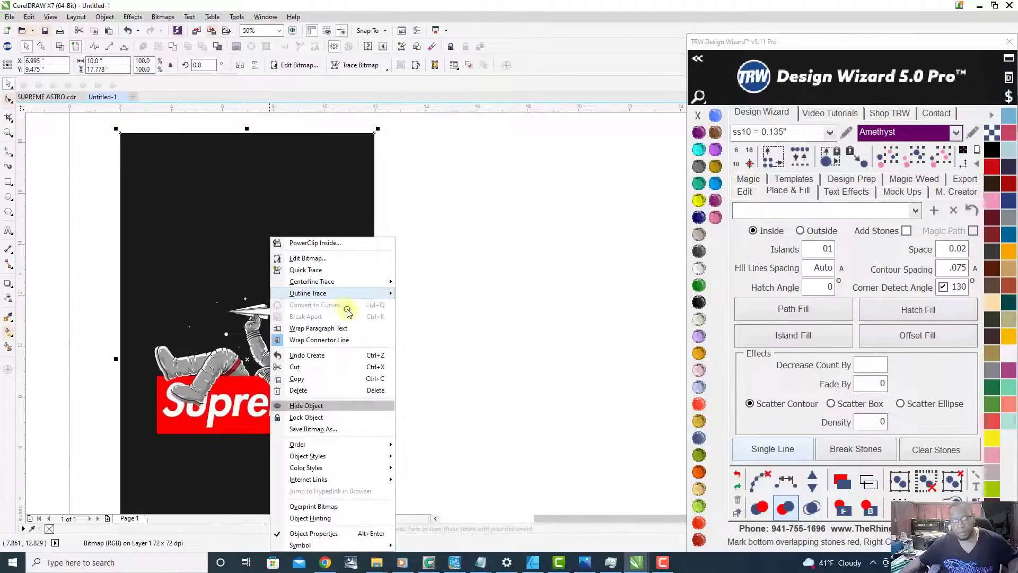
{"action": "mouse_move", "coordinate": [356, 297]}
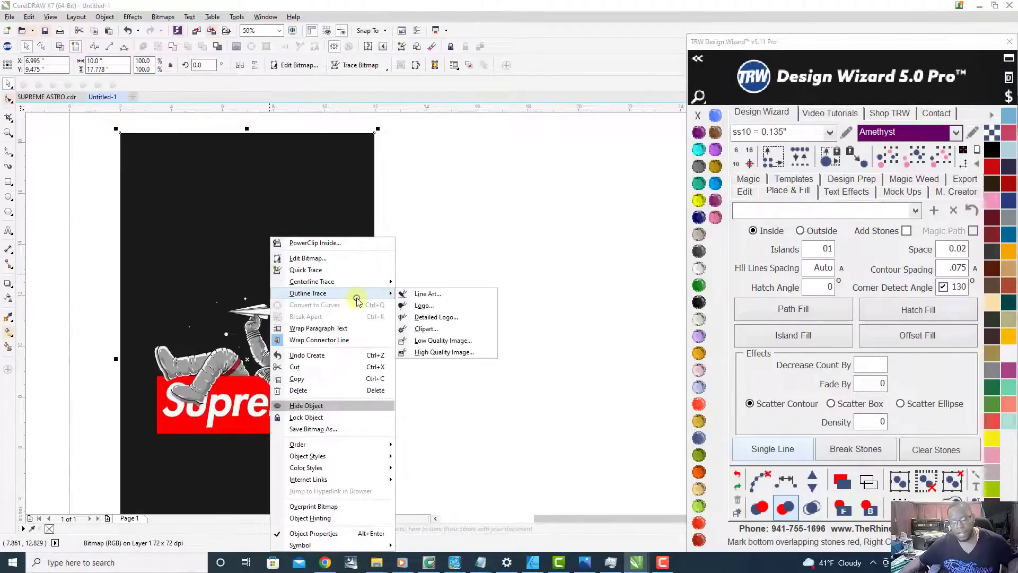
{"action": "left_click", "coordinate": [448, 329]}
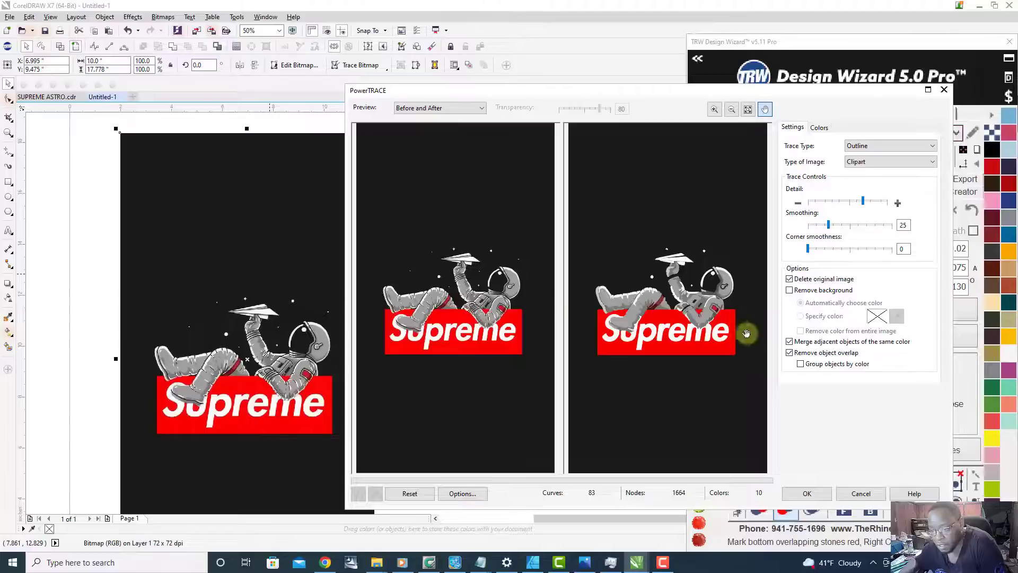
{"action": "left_click", "coordinate": [821, 493]}
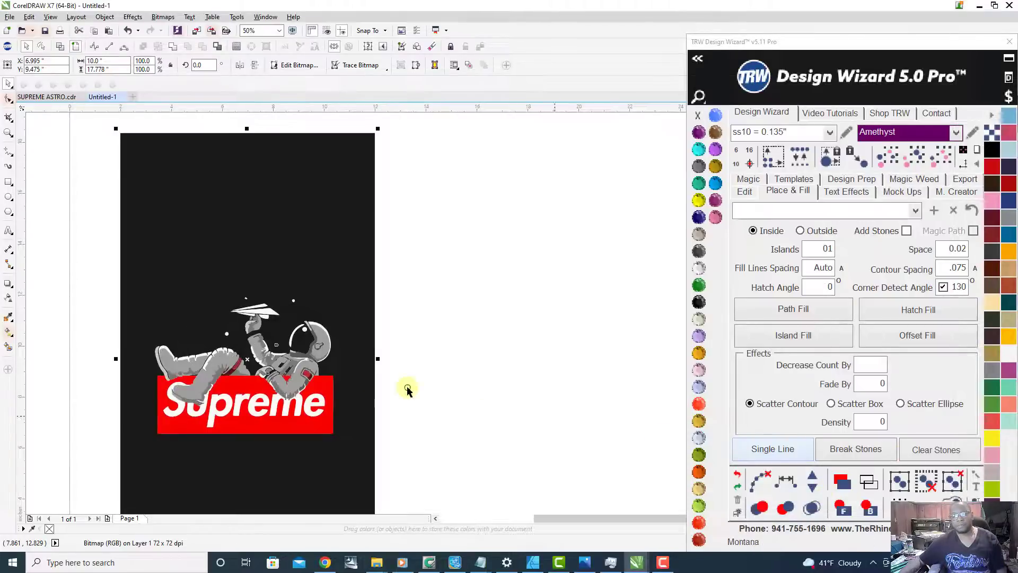
Step: Inspect the traced astronaut, paper plane and Supreme box up close and as a whole
{"action": "scroll", "coordinate": [341, 313], "scroll_direction": "up", "scroll_amount": 3}
{"action": "scroll", "coordinate": [395, 313], "scroll_direction": "down", "scroll_amount": 2}
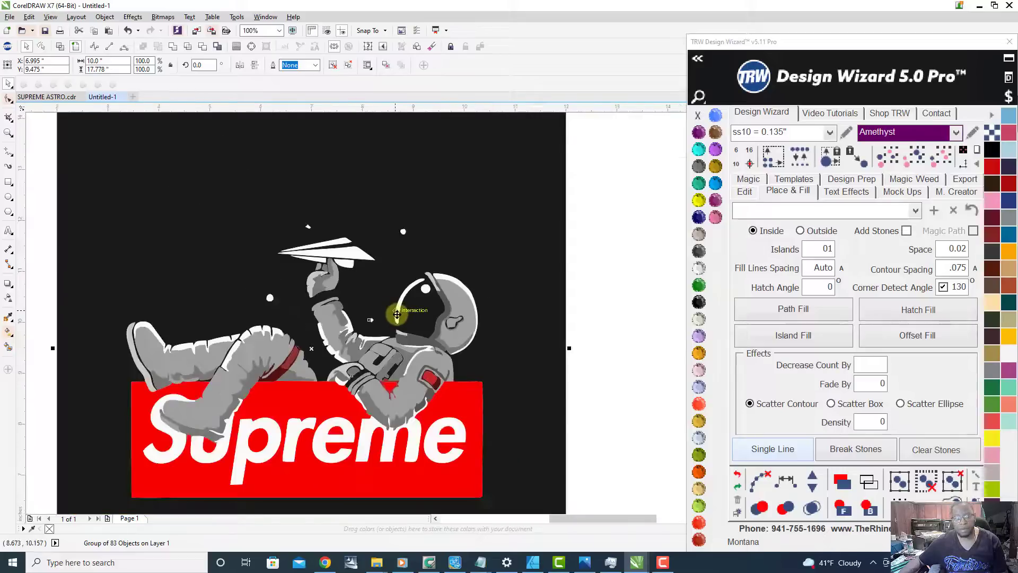
{"action": "scroll", "coordinate": [397, 314], "scroll_direction": "down", "scroll_amount": 2}
{"action": "scroll", "coordinate": [349, 302], "scroll_direction": "up", "scroll_amount": 3}
{"action": "scroll", "coordinate": [351, 305], "scroll_direction": "down", "scroll_amount": 1}
{"action": "scroll", "coordinate": [351, 306], "scroll_direction": "down", "scroll_amount": 1}
{"action": "scroll", "coordinate": [390, 406], "scroll_direction": "down", "scroll_amount": 1}
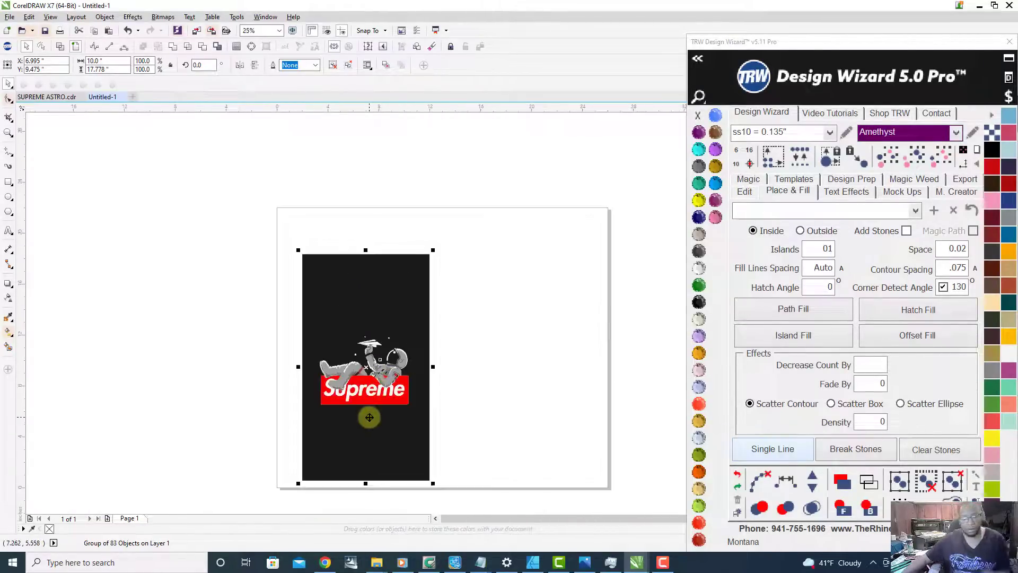
{"action": "scroll", "coordinate": [390, 403], "scroll_direction": "up", "scroll_amount": 1}
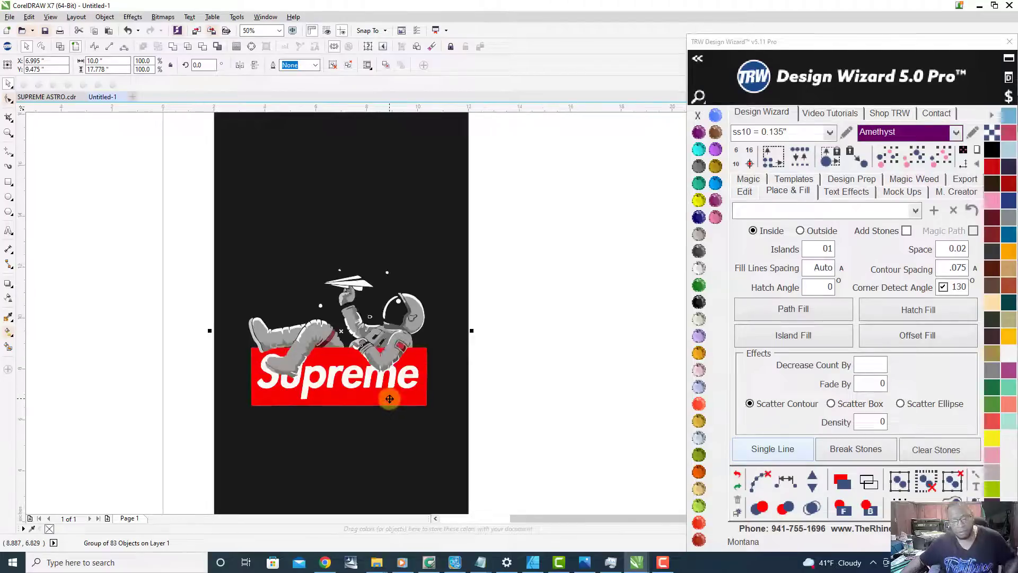
Step: Ungroup all objects of the traced Supreme astronaut artwork and clear the selection
{"action": "right_click", "coordinate": [397, 376]}
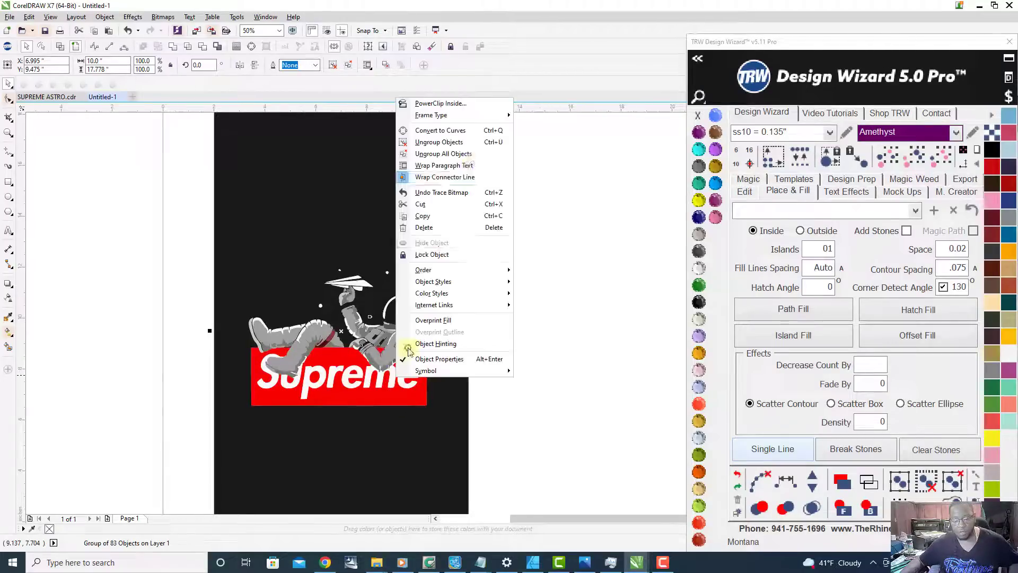
{"action": "left_click", "coordinate": [467, 153]}
{"action": "scroll", "coordinate": [522, 257], "scroll_direction": "down", "scroll_amount": 1}
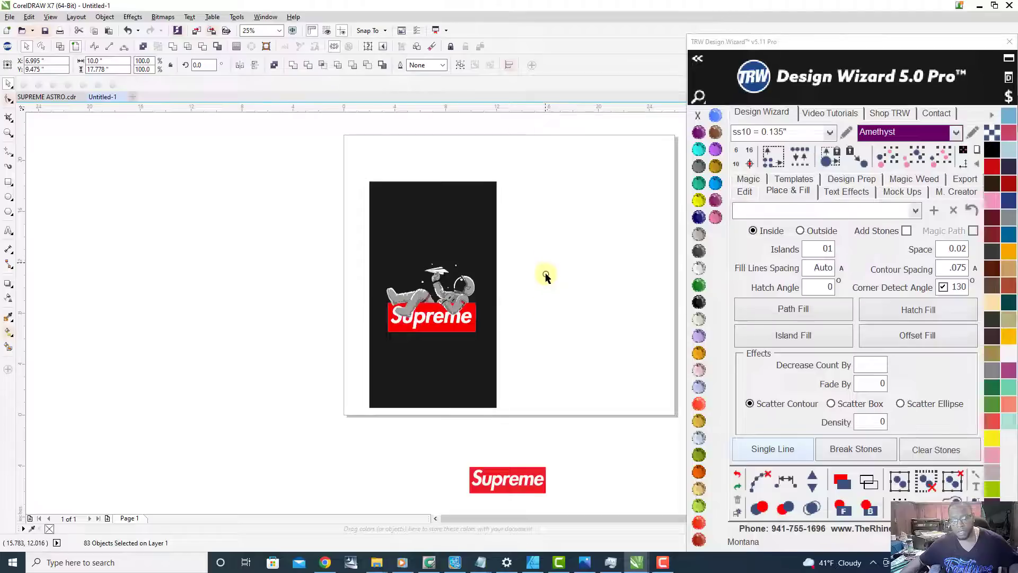
{"action": "left_click", "coordinate": [541, 315]}
Step: Move the black background, red Supreme box, gray helmet piece and gray front leg apart to examine the separate traced shapes
{"action": "left_click_drag", "start_coordinate": [419, 236], "coordinate": [317, 235]}
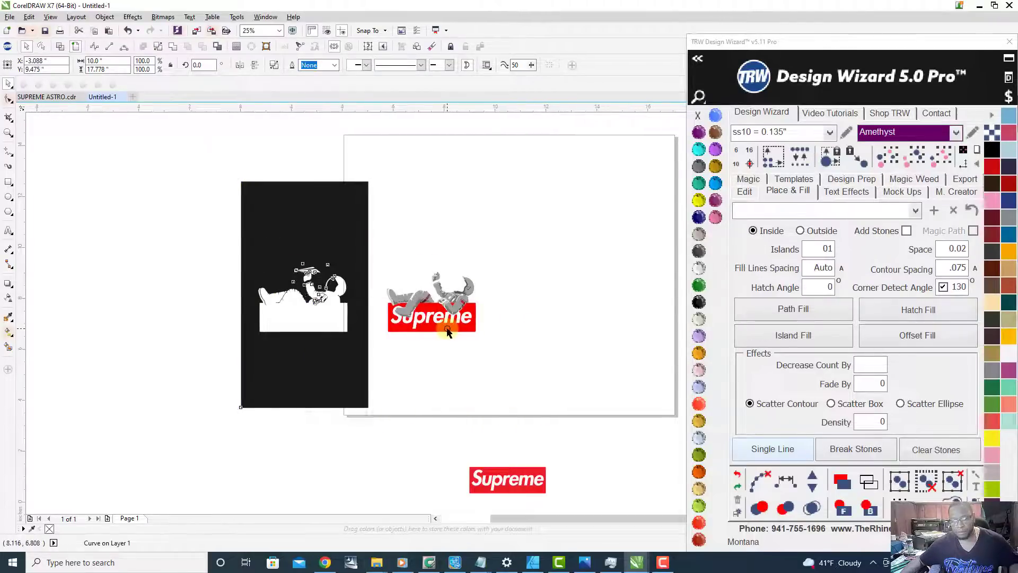
{"action": "scroll", "coordinate": [451, 330], "scroll_direction": "up", "scroll_amount": 1}
{"action": "left_click_drag", "start_coordinate": [451, 333], "coordinate": [491, 443]}
{"action": "left_click_drag", "start_coordinate": [490, 248], "coordinate": [563, 175]}
{"action": "left_click_drag", "start_coordinate": [368, 296], "coordinate": [275, 352]}
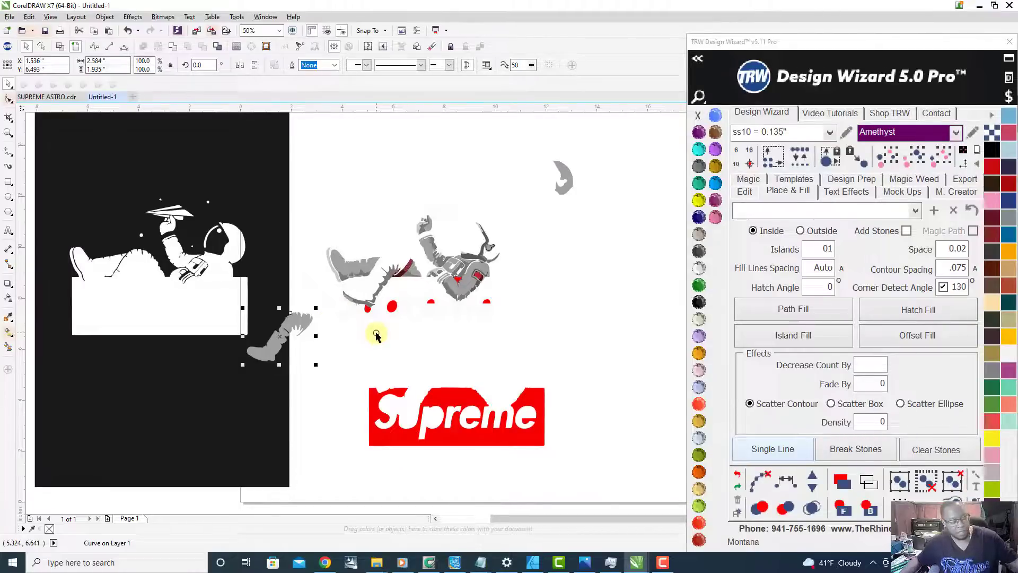
Step: Undo the moves of the background, Supreme box, helmet and leg pieces and clear the selection
{"action": "key", "text": "ctrl+z"}
{"action": "key", "text": "ctrl+z"}
{"action": "key", "text": "ctrl+z"}
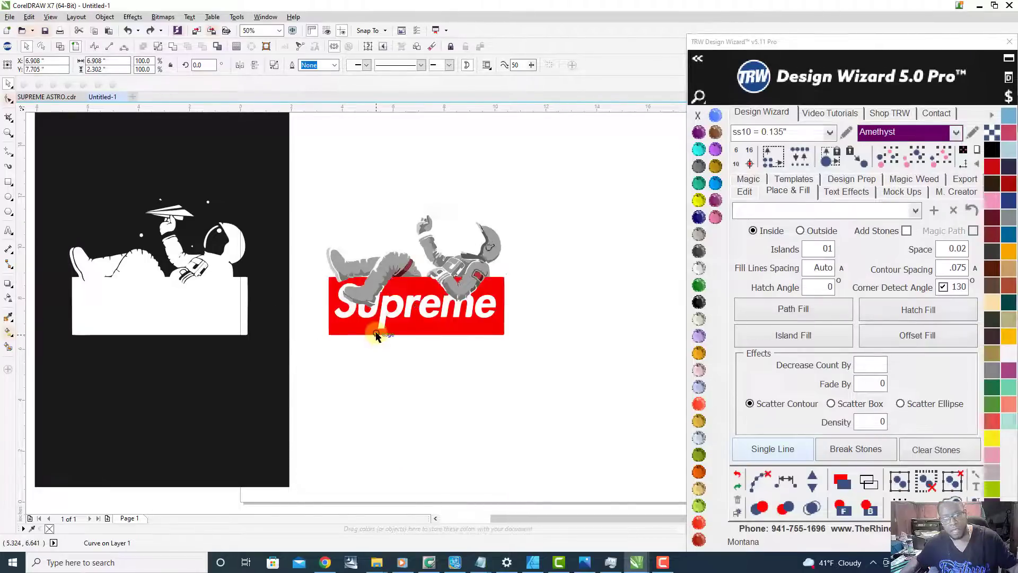
{"action": "key", "text": "ctrl+z"}
{"action": "scroll", "coordinate": [325, 322], "scroll_direction": "down", "scroll_amount": 1}
{"action": "left_click", "coordinate": [478, 363]}
Step: Recolor the traced dark background rectangle Jet Black and deselect it
{"action": "scroll", "coordinate": [357, 398], "scroll_direction": "down", "scroll_amount": 2}
{"action": "scroll", "coordinate": [353, 448], "scroll_direction": "up", "scroll_amount": 1}
{"action": "scroll", "coordinate": [415, 313], "scroll_direction": "up", "scroll_amount": 1}
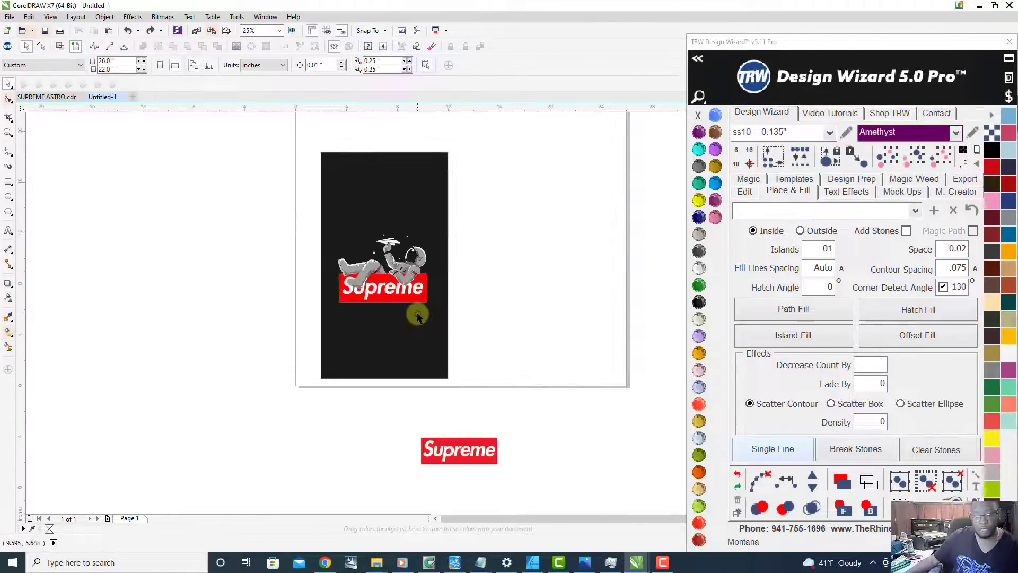
{"action": "scroll", "coordinate": [439, 273], "scroll_direction": "up", "scroll_amount": 1}
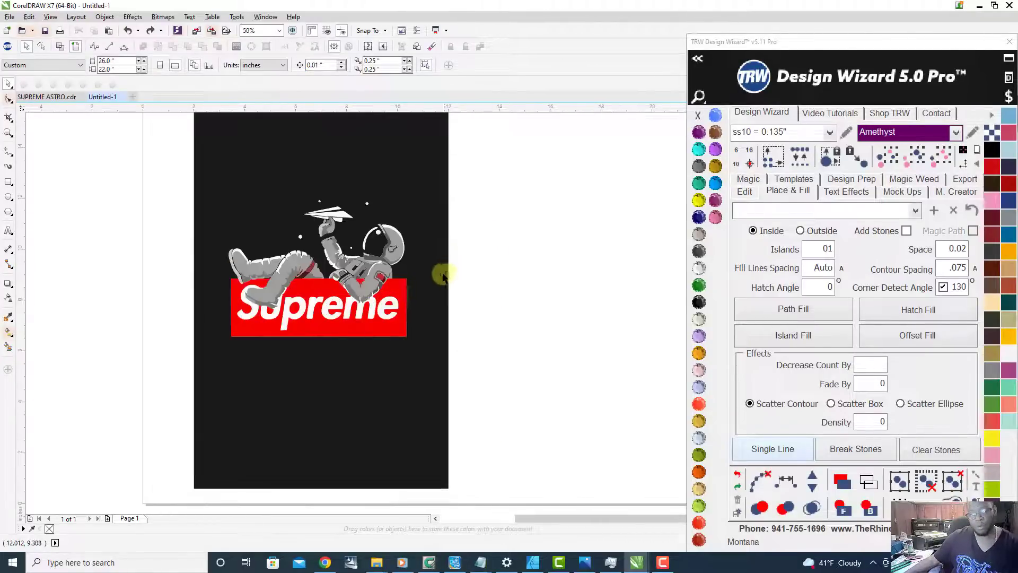
{"action": "left_click", "coordinate": [400, 377]}
{"action": "scroll", "coordinate": [326, 352], "scroll_direction": "down", "scroll_amount": 1}
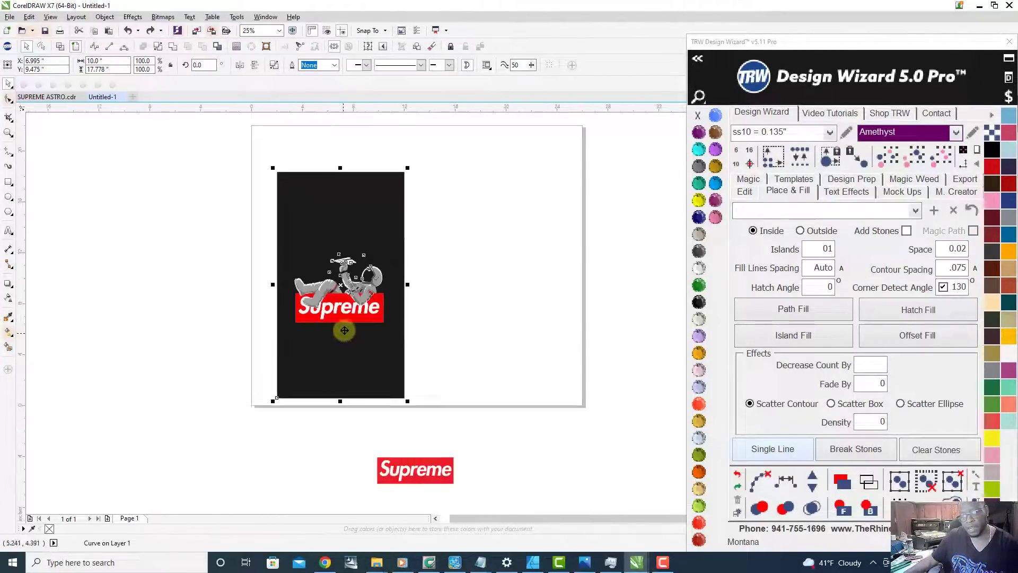
{"action": "scroll", "coordinate": [343, 334], "scroll_direction": "up", "scroll_amount": 1}
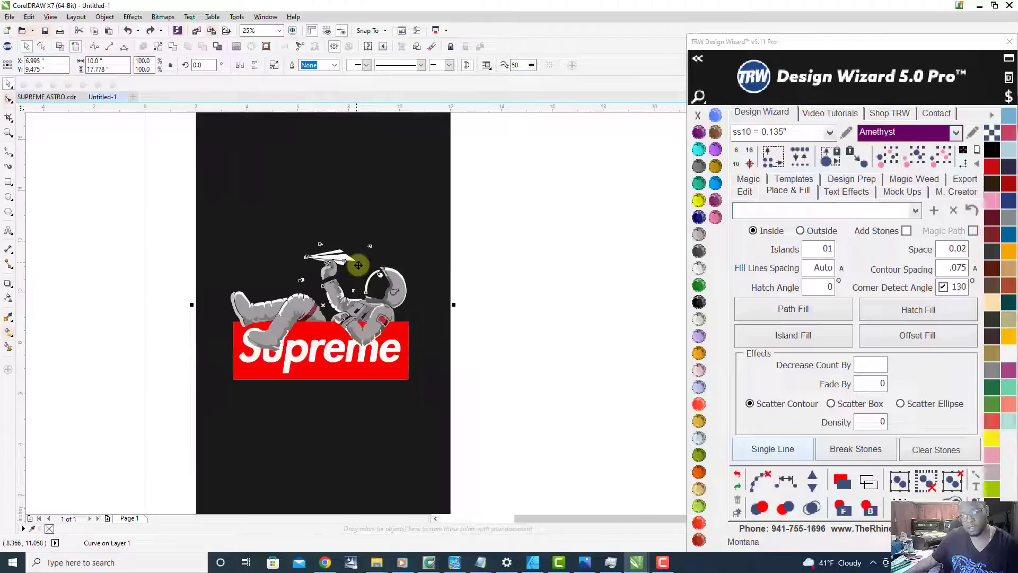
{"action": "left_click", "coordinate": [698, 304]}
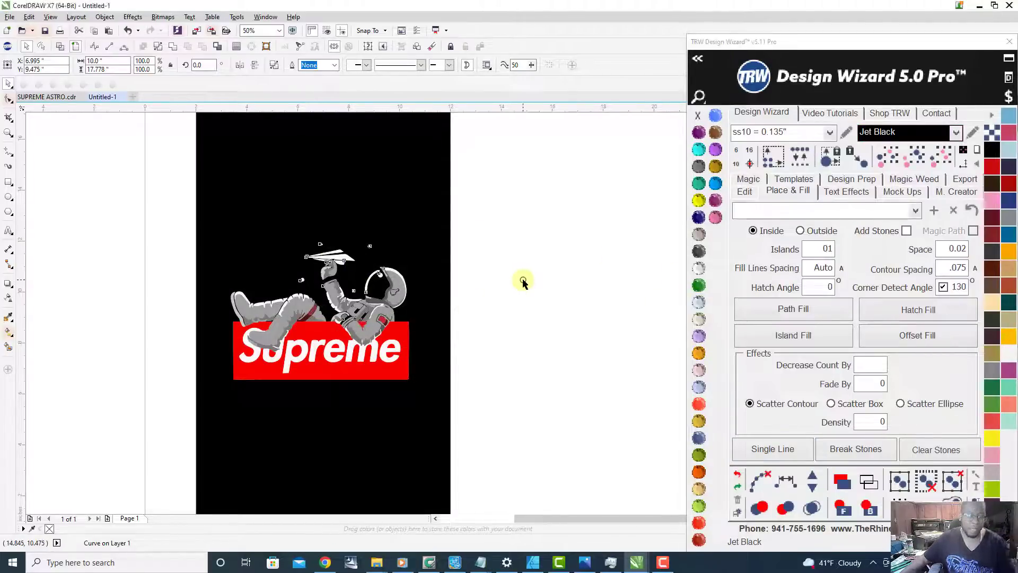
{"action": "left_click", "coordinate": [487, 293]}
Step: Recolor the letter m of the traced Supreme lettering Aquamarine
{"action": "scroll", "coordinate": [393, 317], "scroll_direction": "down", "scroll_amount": 1}
{"action": "scroll", "coordinate": [359, 337], "scroll_direction": "up", "scroll_amount": 1}
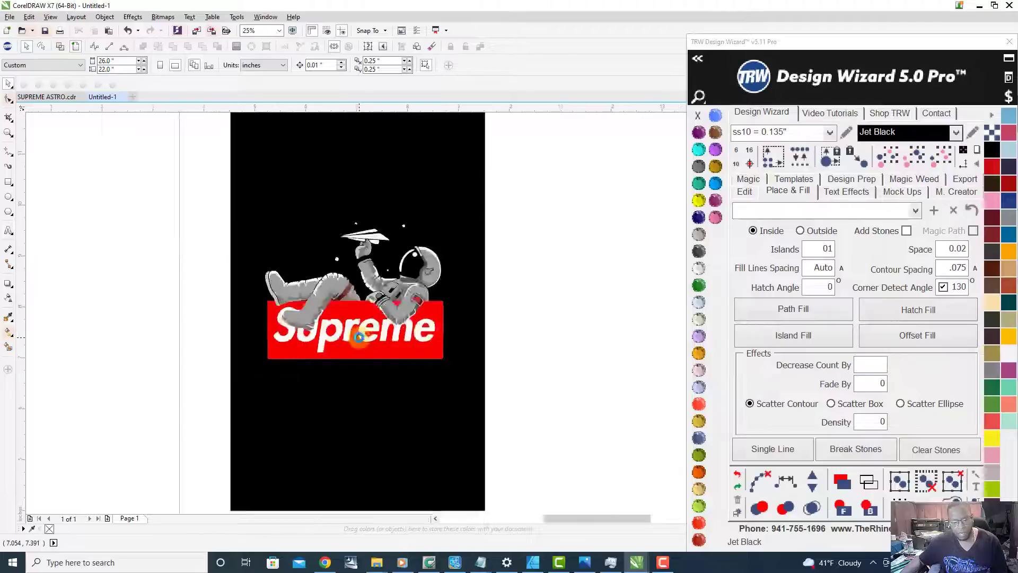
{"action": "scroll", "coordinate": [359, 338], "scroll_direction": "up", "scroll_amount": 5}
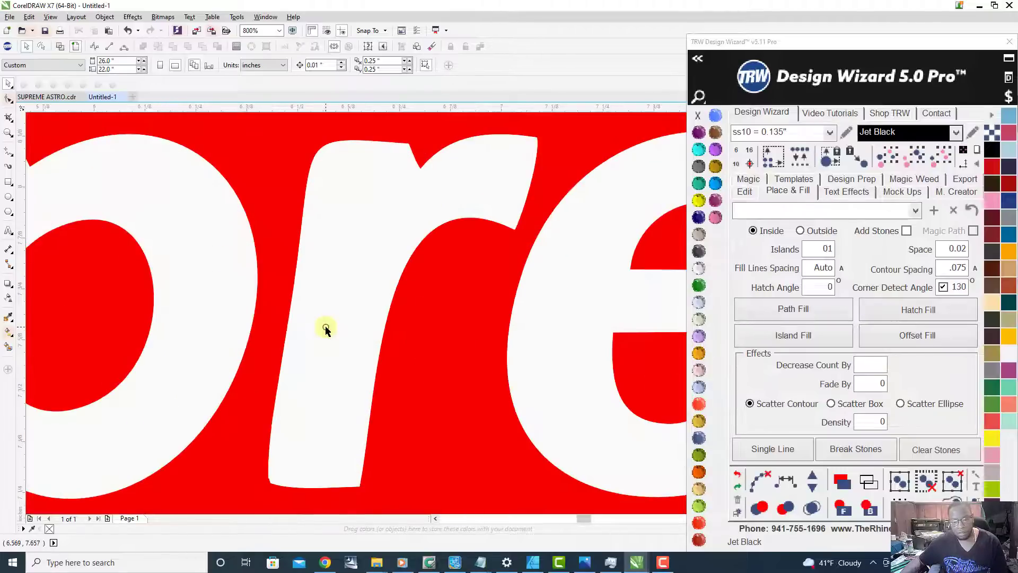
{"action": "scroll", "coordinate": [325, 329], "scroll_direction": "down", "scroll_amount": 3}
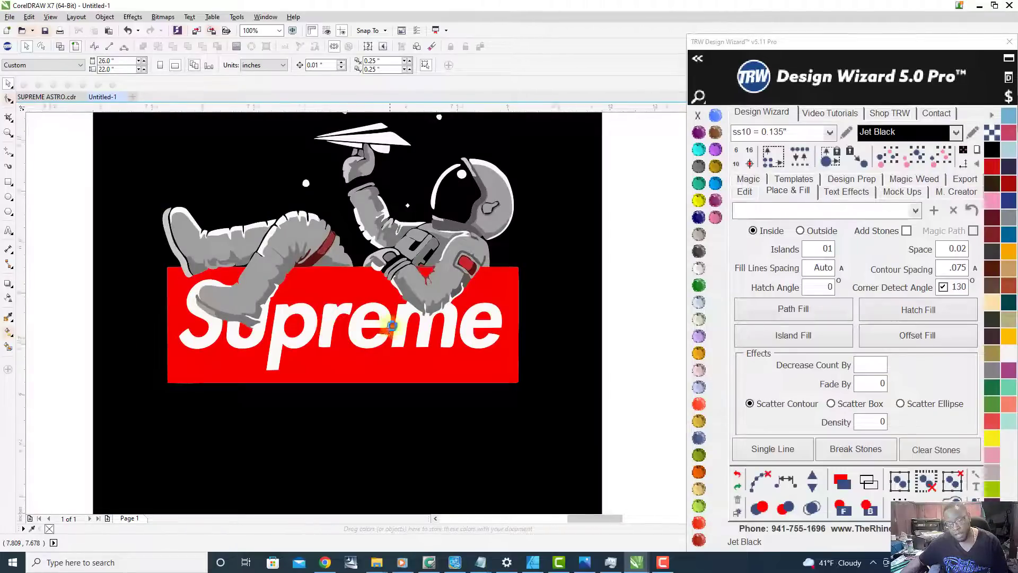
{"action": "scroll", "coordinate": [392, 330], "scroll_direction": "up", "scroll_amount": 3}
{"action": "left_click", "coordinate": [466, 311]}
{"action": "scroll", "coordinate": [323, 360], "scroll_direction": "down", "scroll_amount": 2}
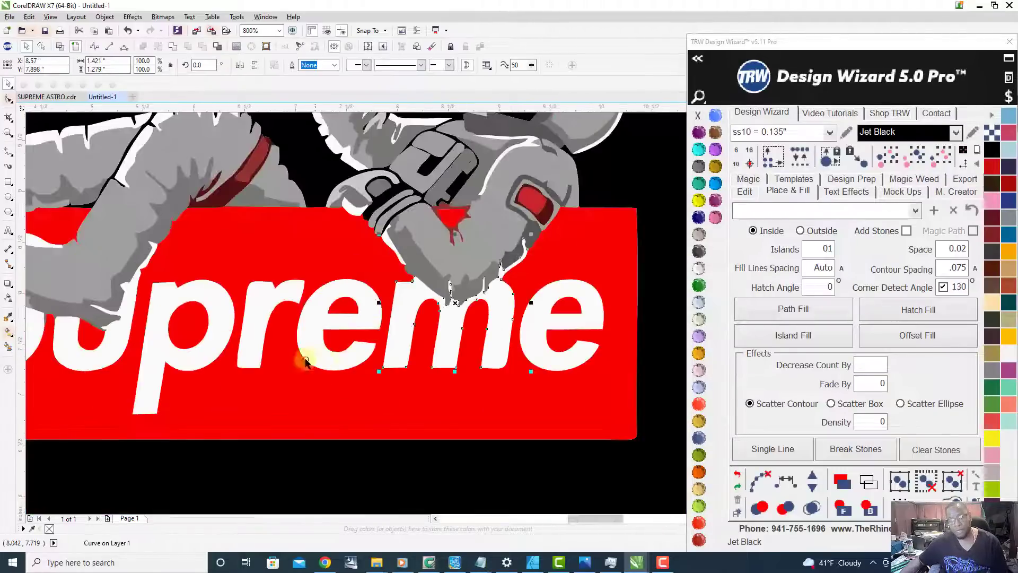
{"action": "scroll", "coordinate": [438, 327], "scroll_direction": "down", "scroll_amount": 1}
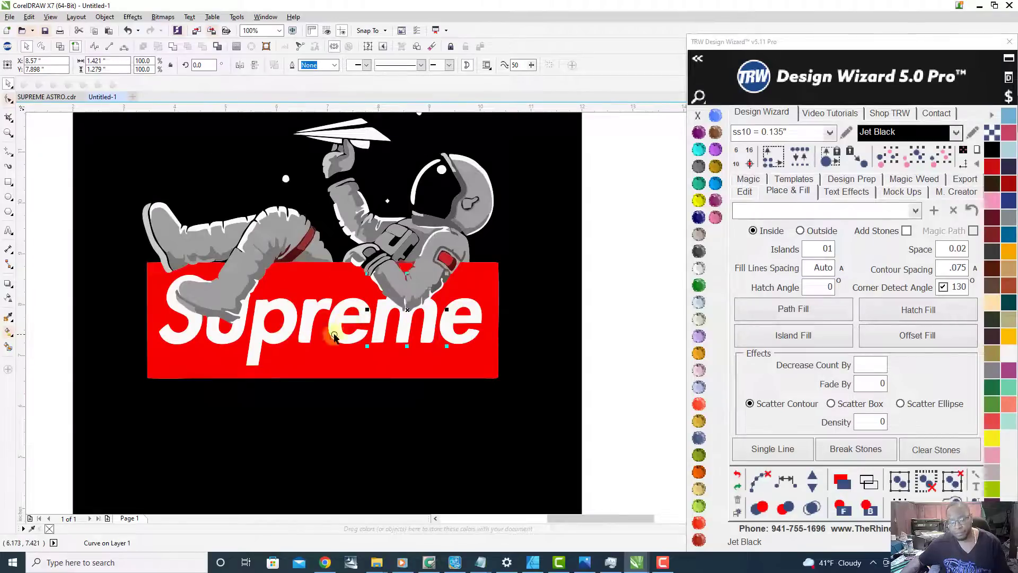
{"action": "left_click", "coordinate": [697, 150]}
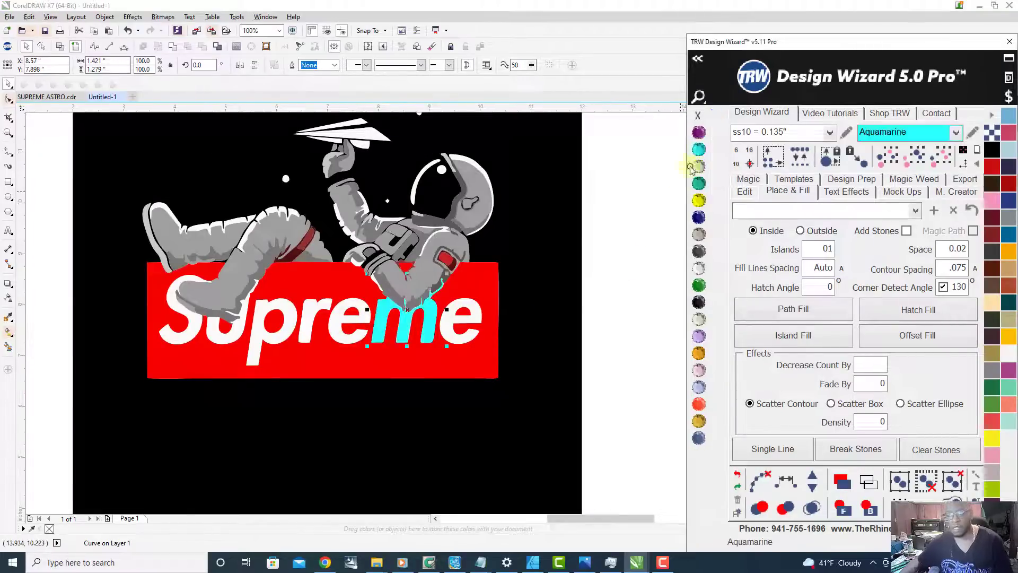
Step: Select all the remaining white letters of the Supreme lettering together, recolor them Aquamarine and clear the selection
{"action": "scroll", "coordinate": [445, 321], "scroll_direction": "up", "scroll_amount": 1}
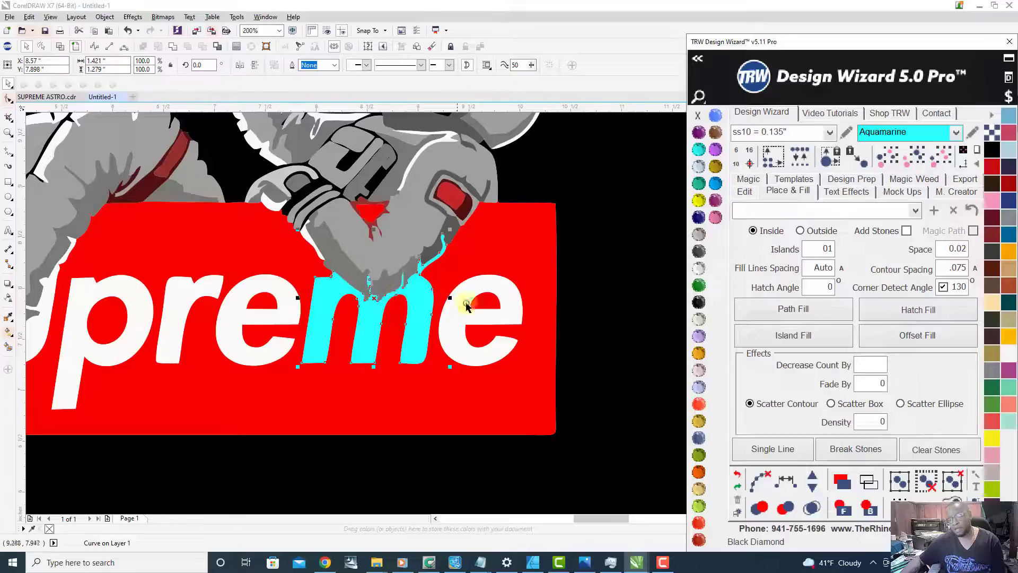
{"action": "scroll", "coordinate": [462, 326], "scroll_direction": "down", "scroll_amount": 1}
{"action": "left_click", "coordinate": [489, 334]}
{"action": "scroll", "coordinate": [489, 335], "scroll_direction": "up", "scroll_amount": 1}
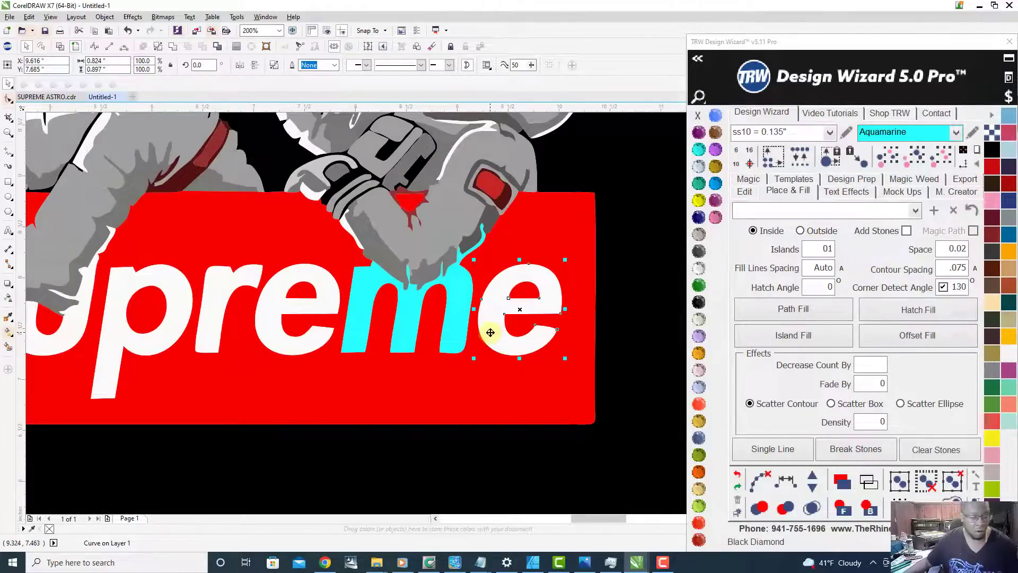
{"action": "left_click", "coordinate": [330, 304], "text": "shift"}
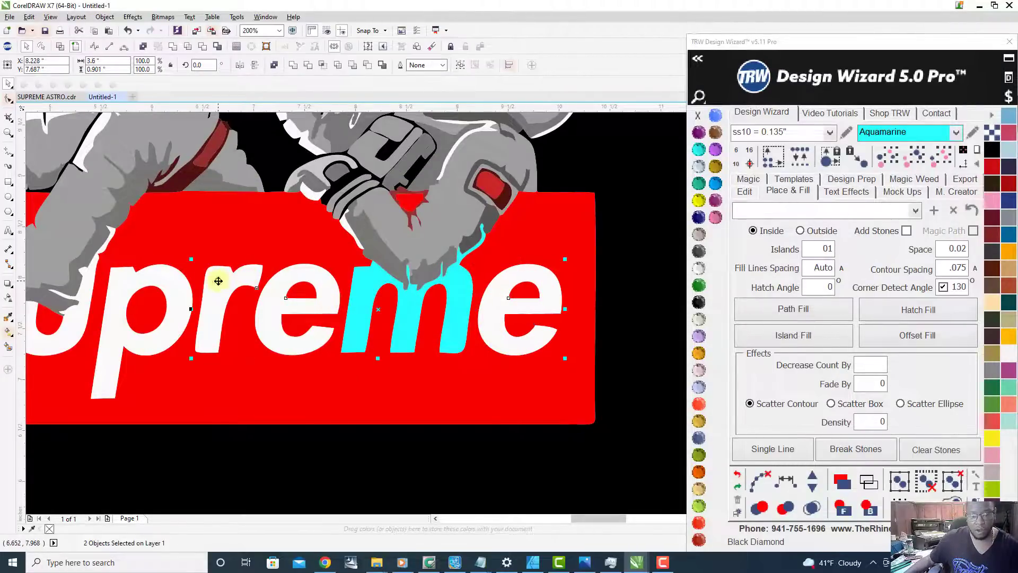
{"action": "scroll", "coordinate": [228, 318], "scroll_direction": "down", "scroll_amount": 1}
{"action": "scroll", "coordinate": [121, 334], "scroll_direction": "up", "scroll_amount": 1}
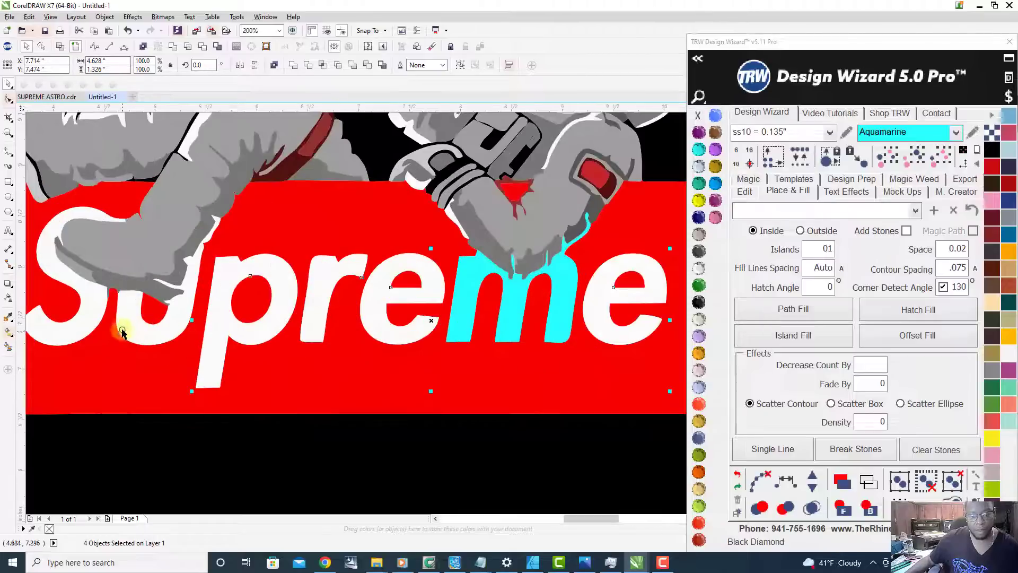
{"action": "left_click", "coordinate": [71, 337], "text": "shift"}
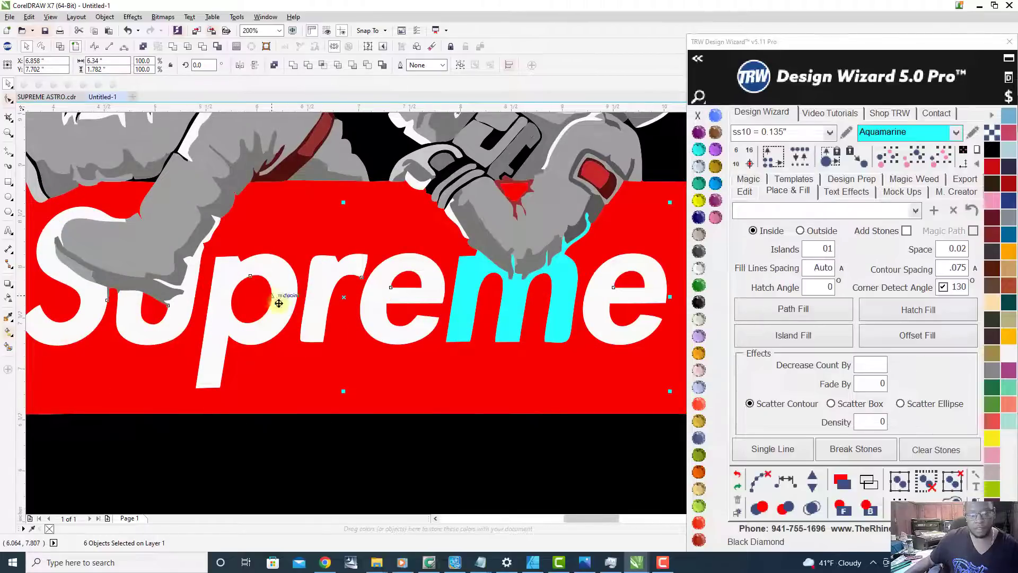
{"action": "scroll", "coordinate": [276, 300], "scroll_direction": "down", "scroll_amount": 1}
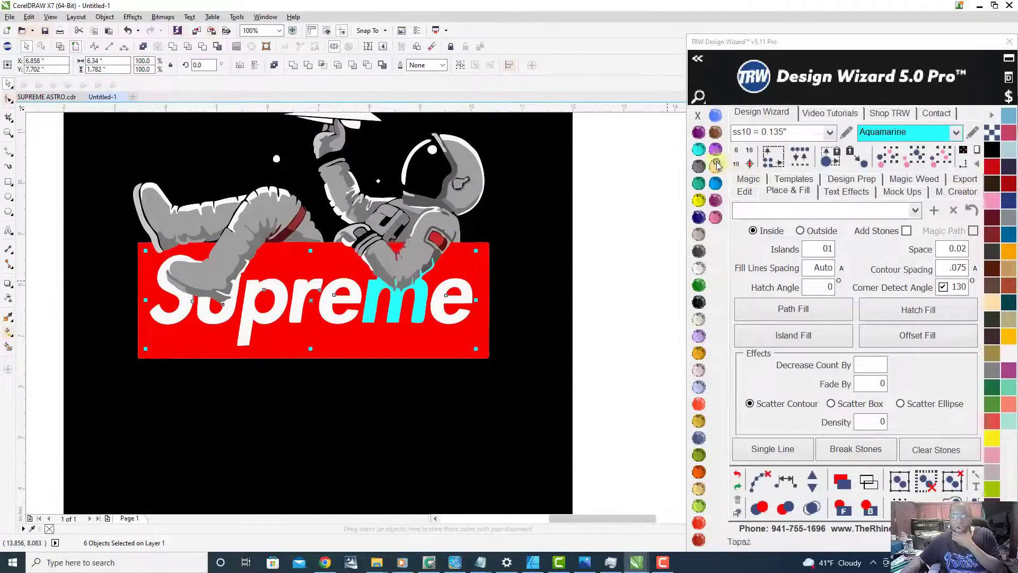
{"action": "left_click", "coordinate": [699, 150]}
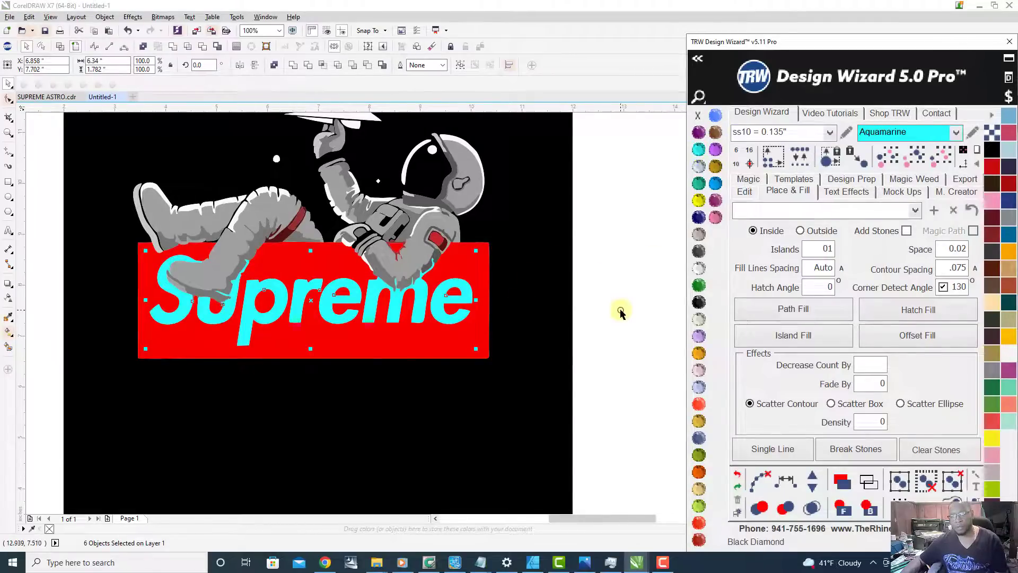
{"action": "left_click", "coordinate": [329, 284]}
Step: Select the red Supreme box together with all shapes of the same red, recolor them Amethyst and deselect them
{"action": "scroll", "coordinate": [341, 315], "scroll_direction": "down", "scroll_amount": 1}
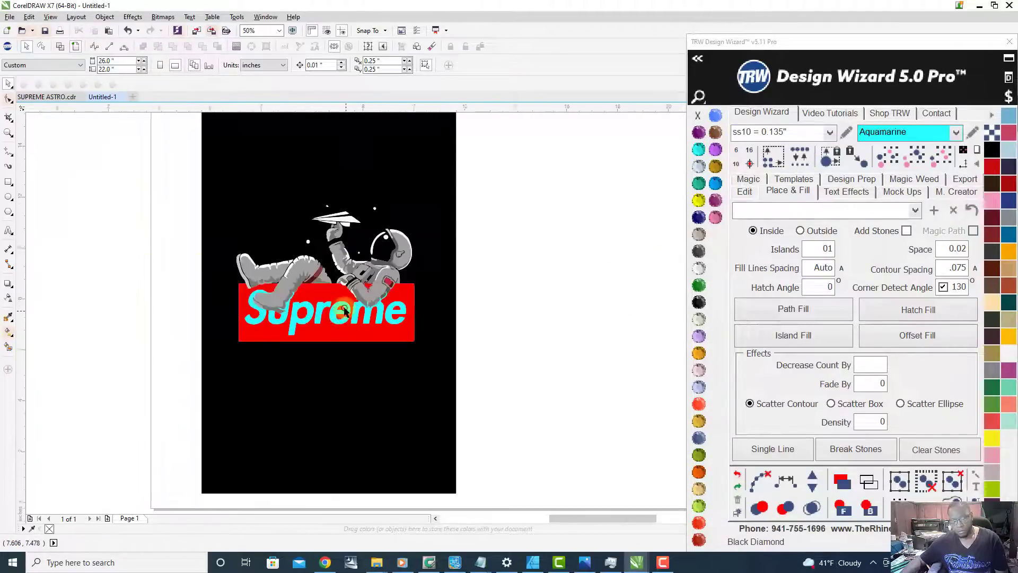
{"action": "scroll", "coordinate": [343, 310], "scroll_direction": "up", "scroll_amount": 2}
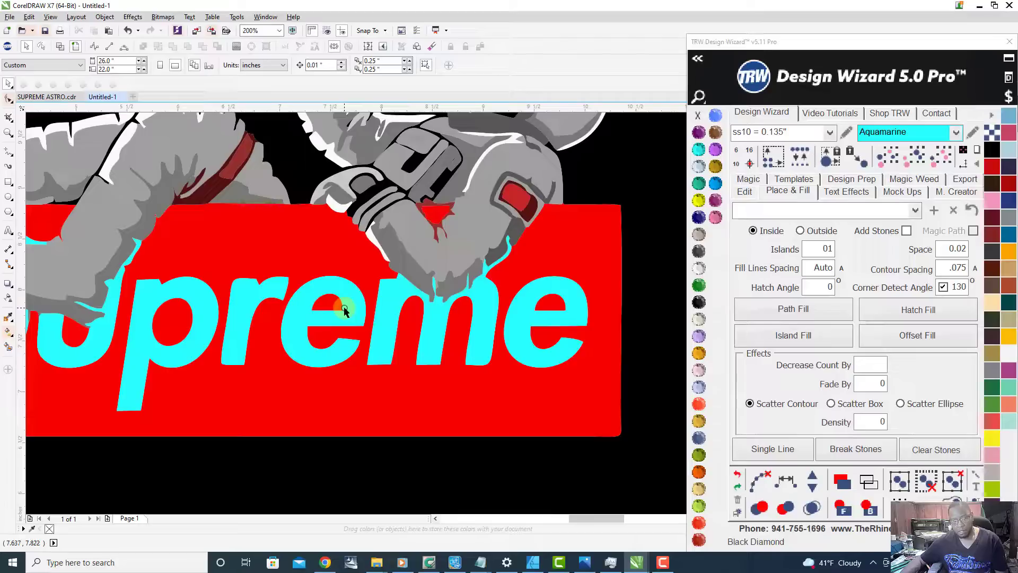
{"action": "left_click", "coordinate": [349, 387]}
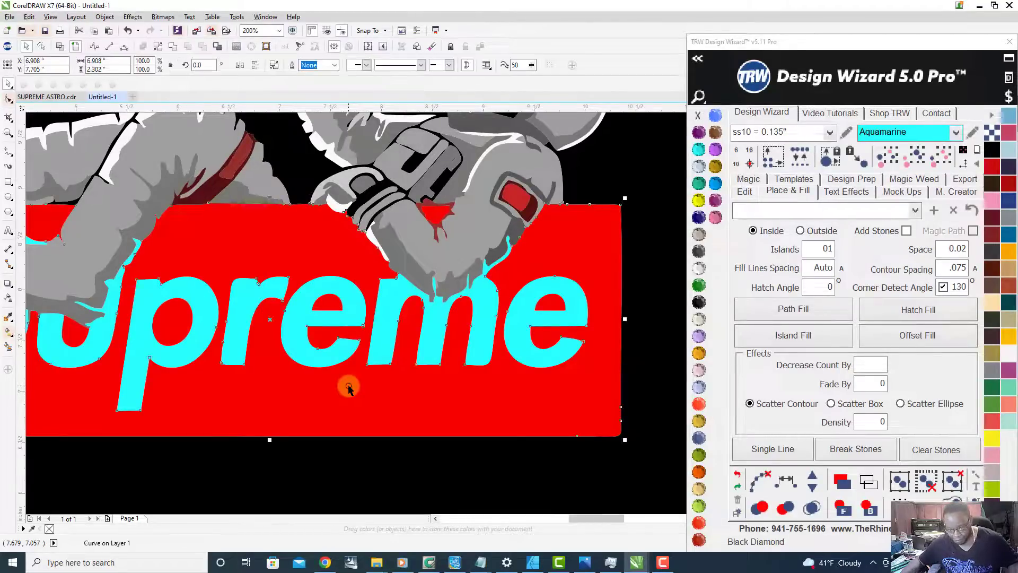
{"action": "scroll", "coordinate": [370, 369], "scroll_direction": "down", "scroll_amount": 2}
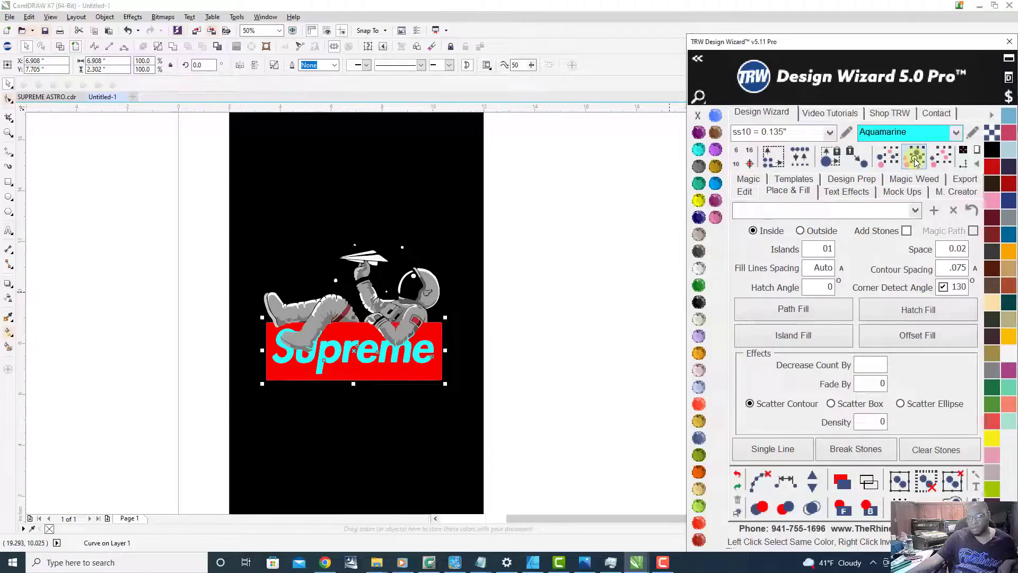
{"action": "scroll", "coordinate": [402, 322], "scroll_direction": "up", "scroll_amount": 1}
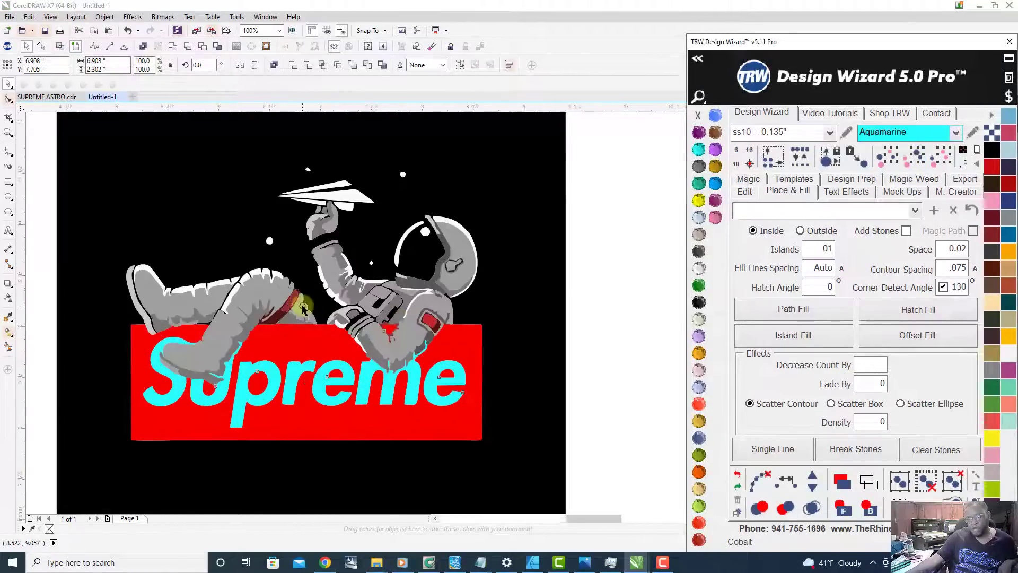
{"action": "scroll", "coordinate": [313, 308], "scroll_direction": "up", "scroll_amount": 1}
{"action": "scroll", "coordinate": [313, 308], "scroll_direction": "down", "scroll_amount": 1}
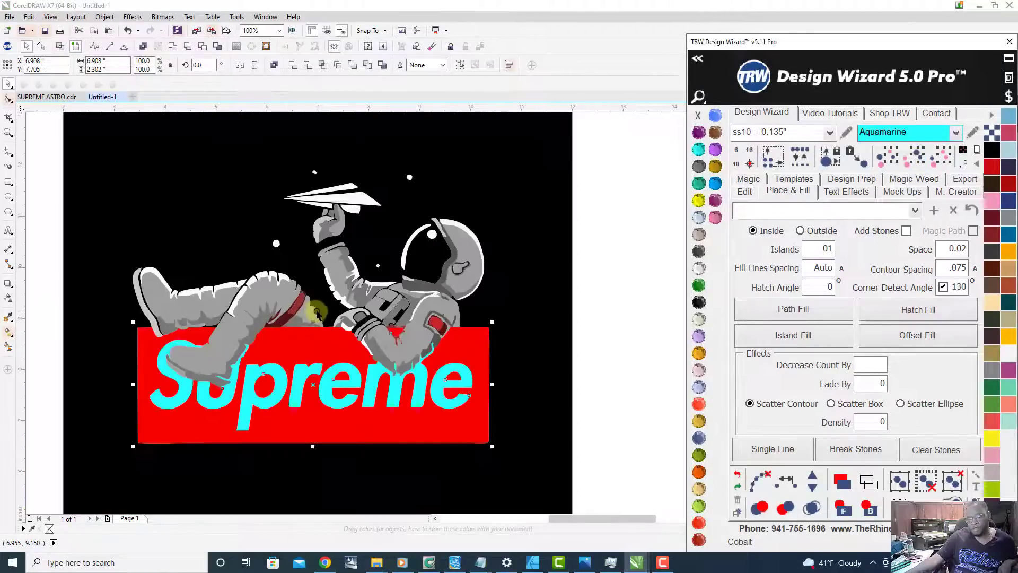
{"action": "left_click", "coordinate": [700, 133]}
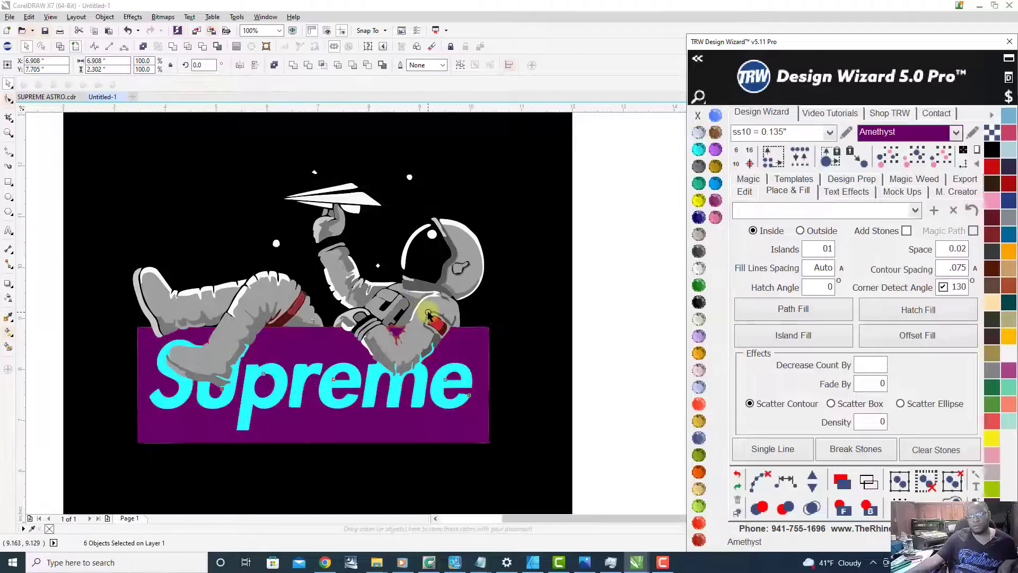
{"action": "scroll", "coordinate": [420, 314], "scroll_direction": "down", "scroll_amount": 1}
{"action": "scroll", "coordinate": [424, 338], "scroll_direction": "up", "scroll_amount": 3}
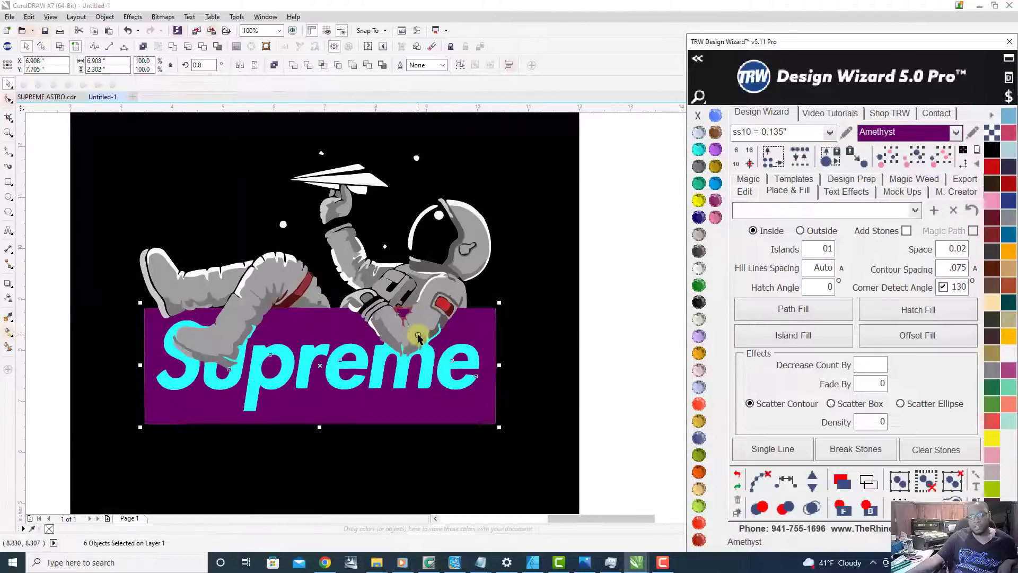
{"action": "scroll", "coordinate": [418, 335], "scroll_direction": "down", "scroll_amount": 1}
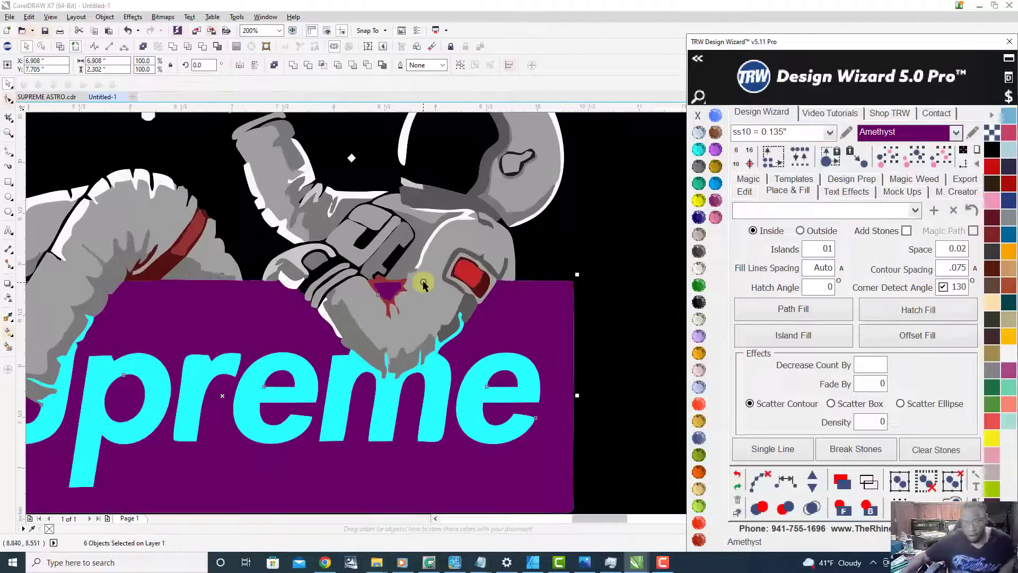
{"action": "scroll", "coordinate": [421, 289], "scroll_direction": "up", "scroll_amount": 1}
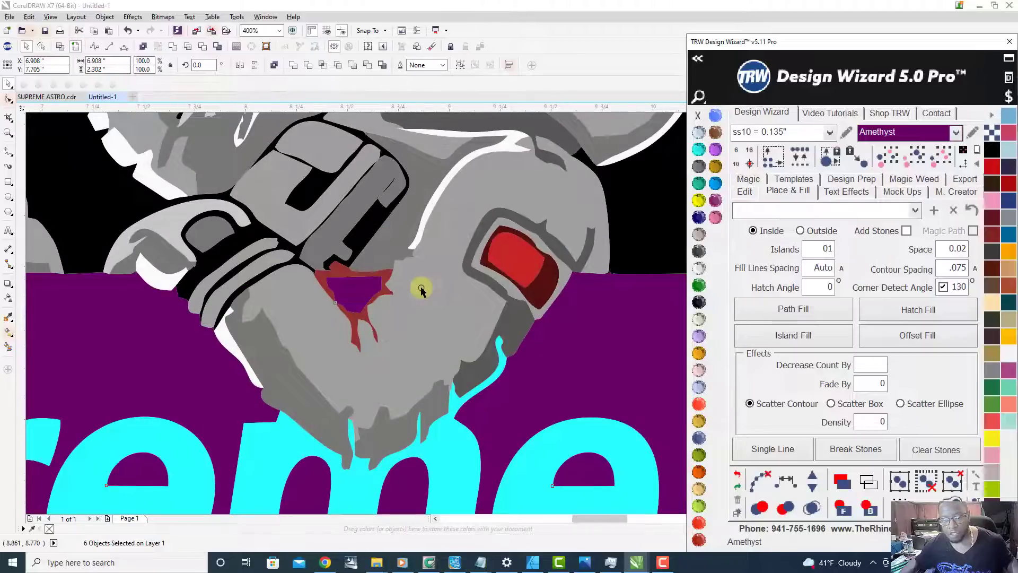
{"action": "scroll", "coordinate": [420, 290], "scroll_direction": "down", "scroll_amount": 3}
{"action": "left_click", "coordinate": [577, 323]}
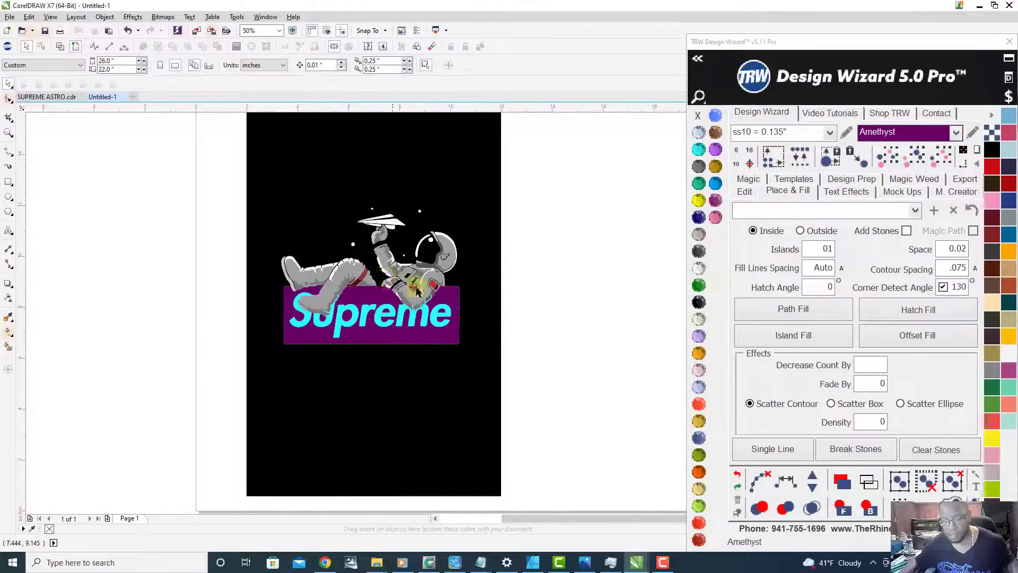
Step: Recolor the dark red patch inside the astronaut's bent arm Amethyst to match the box, and deselect it
{"action": "scroll", "coordinate": [390, 280], "scroll_direction": "up", "scroll_amount": 2}
{"action": "scroll", "coordinate": [397, 291], "scroll_direction": "up", "scroll_amount": 1}
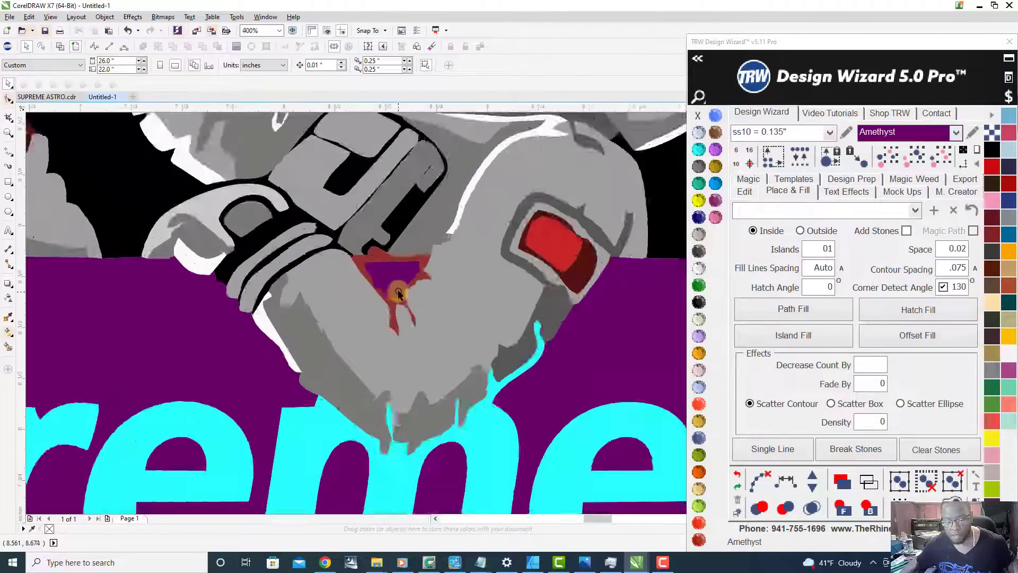
{"action": "scroll", "coordinate": [398, 292], "scroll_direction": "up", "scroll_amount": 1}
{"action": "left_click", "coordinate": [327, 243]}
{"action": "scroll", "coordinate": [327, 244], "scroll_direction": "down", "scroll_amount": 1}
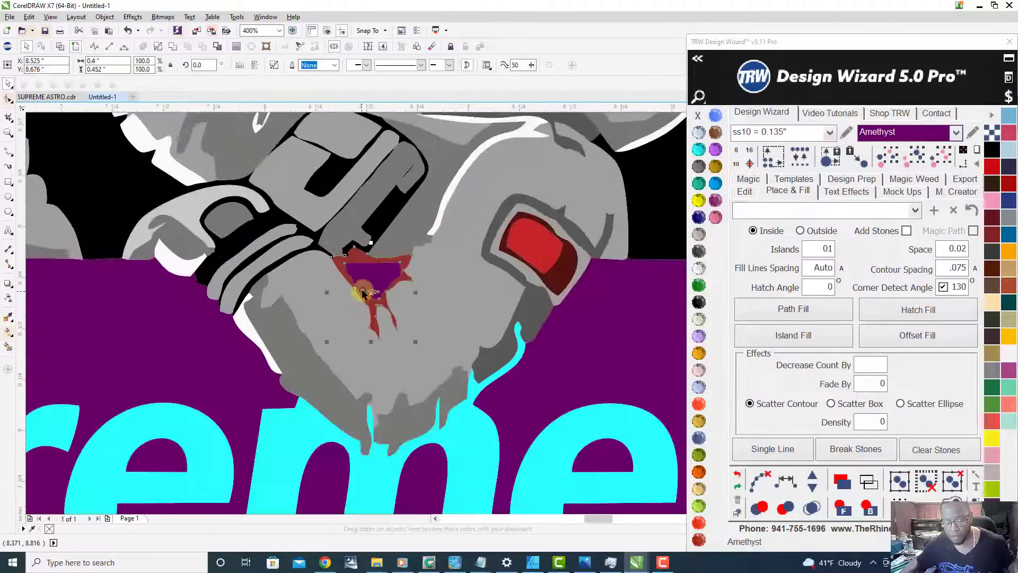
{"action": "scroll", "coordinate": [318, 277], "scroll_direction": "up", "scroll_amount": 1}
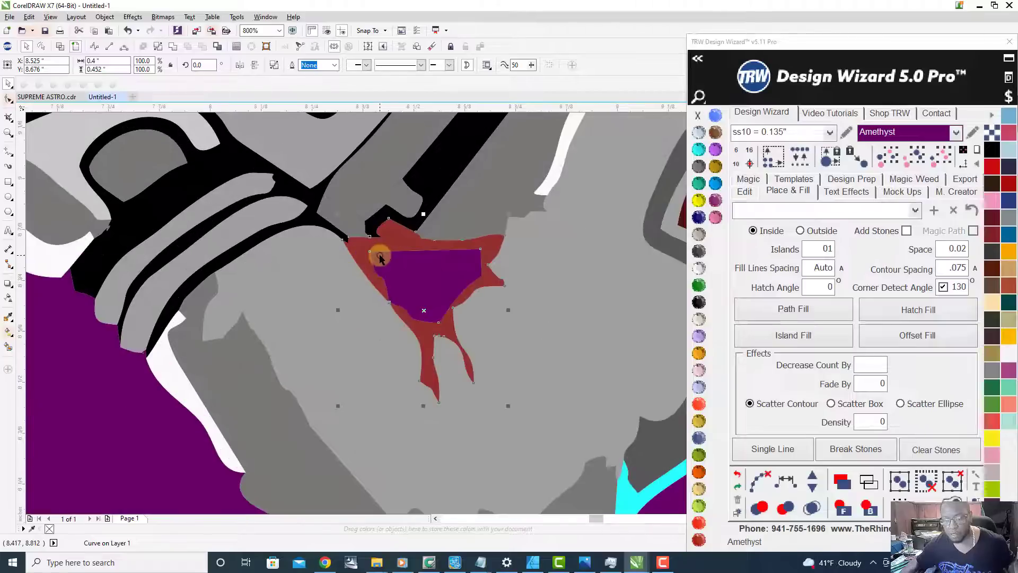
{"action": "left_click", "coordinate": [698, 133]}
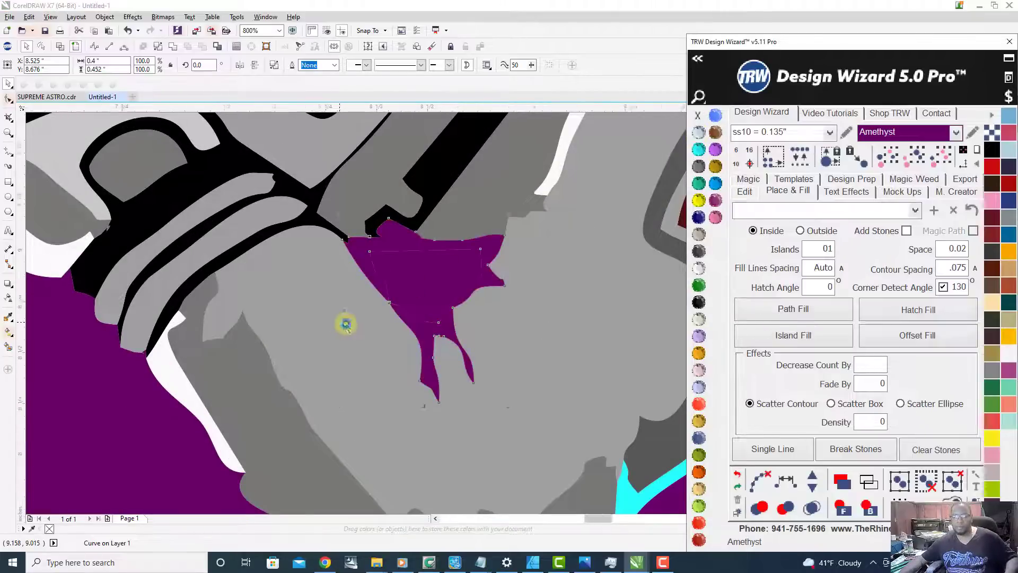
{"action": "scroll", "coordinate": [540, 297], "scroll_direction": "down", "scroll_amount": 4}
{"action": "scroll", "coordinate": [535, 310], "scroll_direction": "up", "scroll_amount": 1}
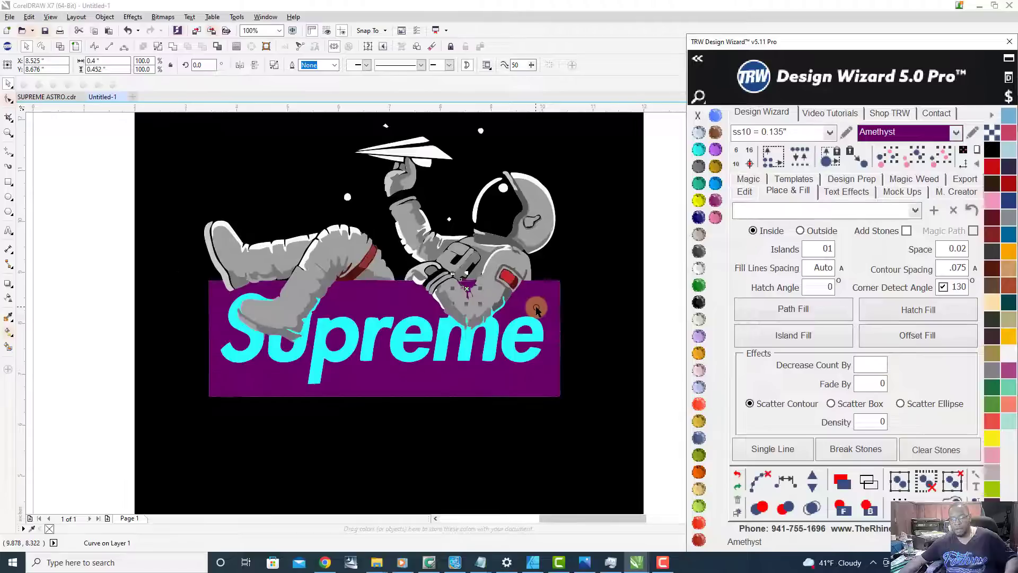
{"action": "left_click", "coordinate": [651, 334]}
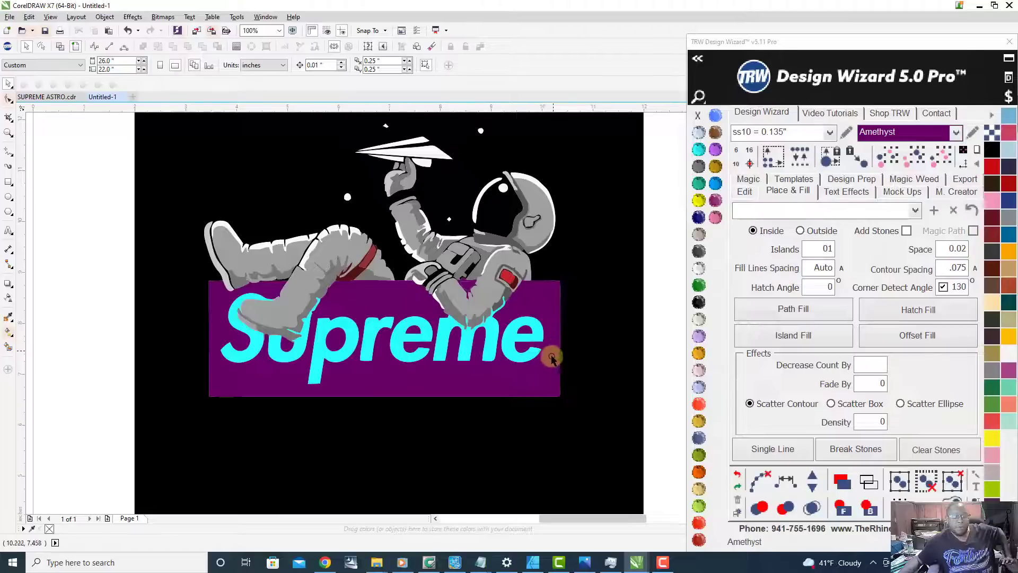
Step: Select the Amethyst Supreme box together with all other shapes of the same color
{"action": "left_click", "coordinate": [538, 380]}
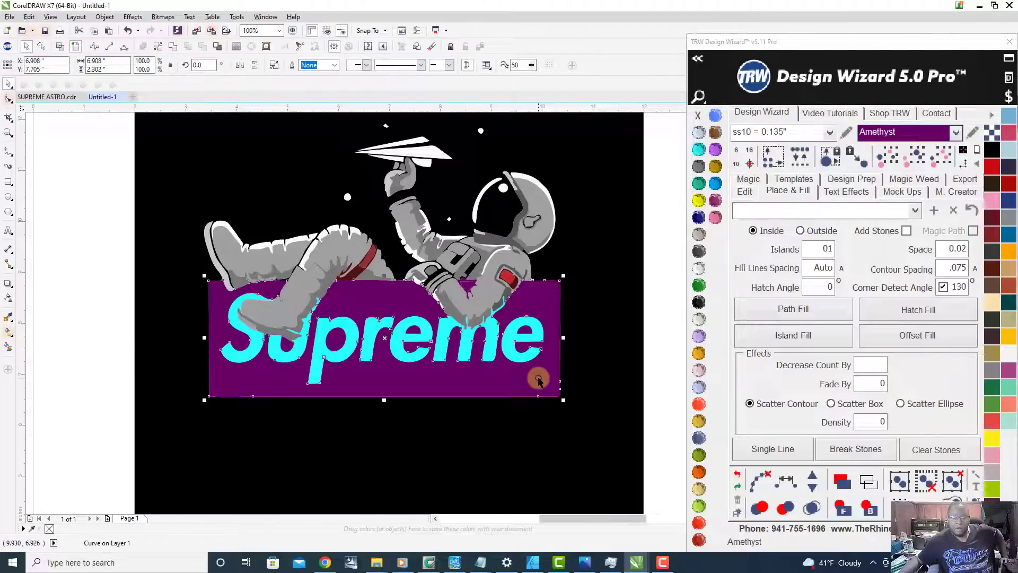
{"action": "left_click", "coordinate": [919, 159]}
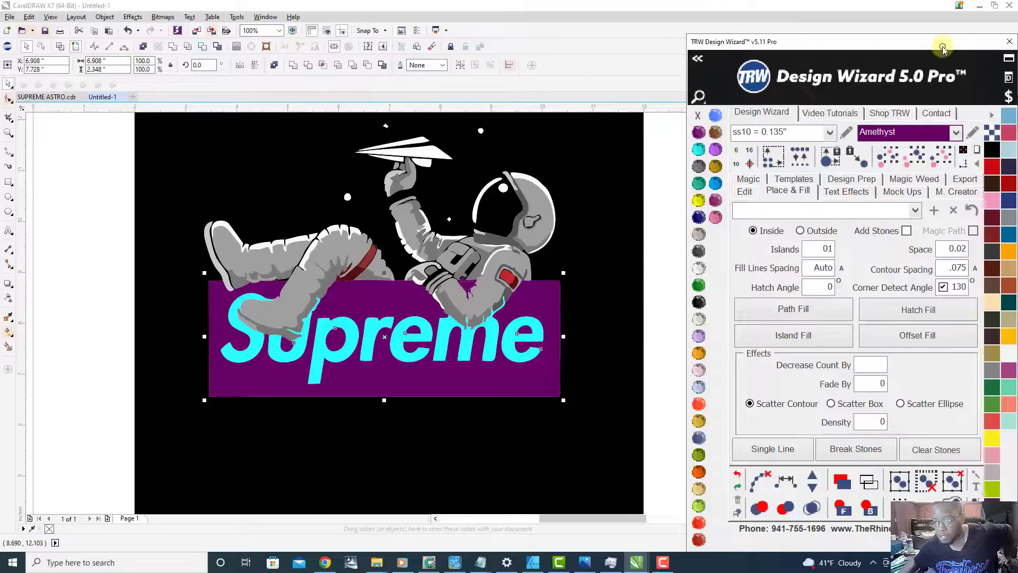
{"action": "left_click_drag", "start_coordinate": [947, 51], "coordinate": [399, 313]}
{"action": "left_click_drag", "start_coordinate": [606, 219], "coordinate": [905, 40]}
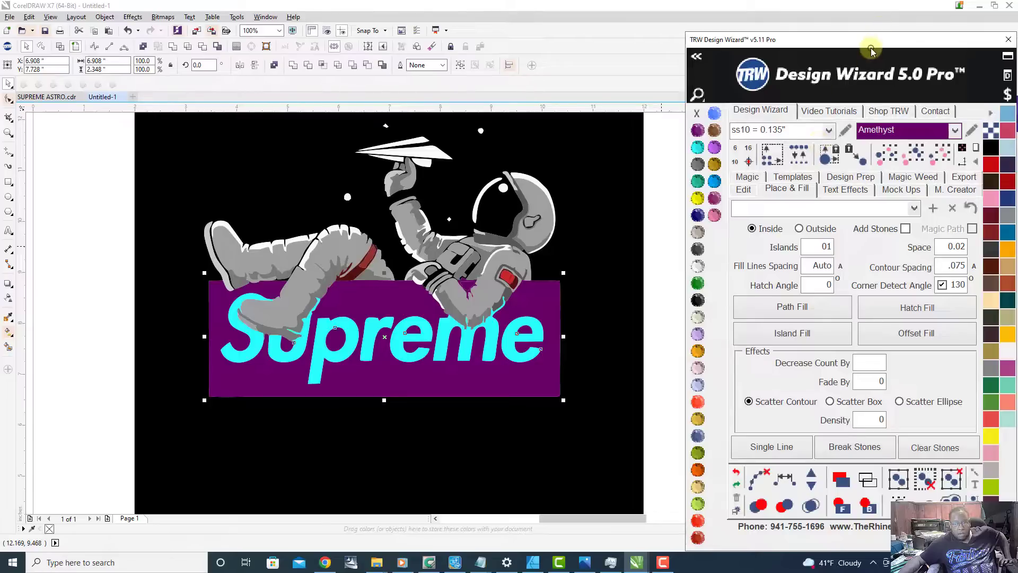
{"action": "mouse_move", "coordinate": [837, 47]}
{"action": "left_mouse_down"}
{"action": "mouse_move", "coordinate": [765, 39]}
{"action": "mouse_move", "coordinate": [695, 50]}
{"action": "mouse_move", "coordinate": [777, 64]}
{"action": "mouse_move", "coordinate": [800, 27]}
{"action": "mouse_move", "coordinate": [825, 45]}
{"action": "left_mouse_up"}
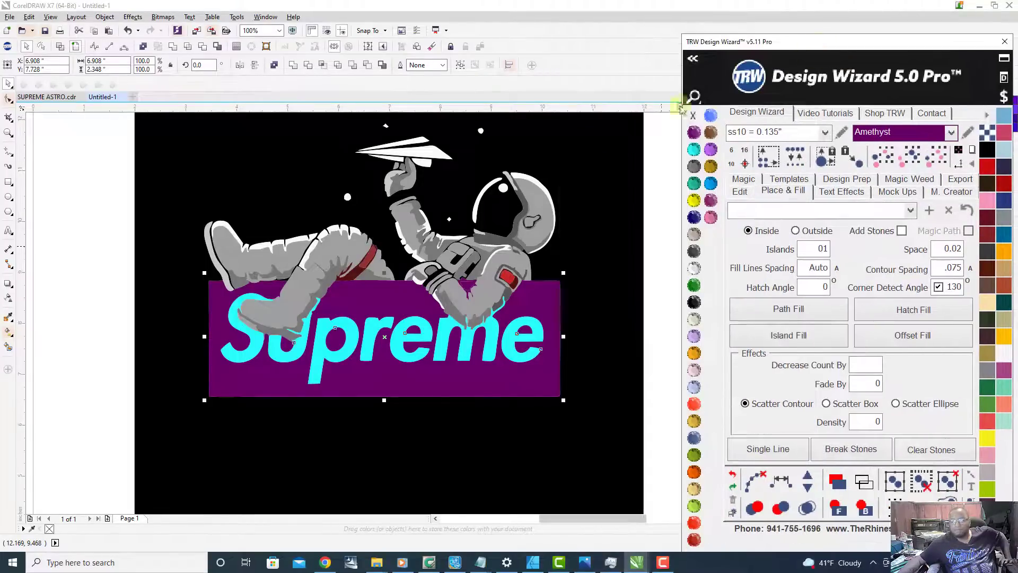
{"action": "scroll", "coordinate": [656, 164], "scroll_direction": "down", "scroll_amount": 2}
{"action": "scroll", "coordinate": [562, 154], "scroll_direction": "down", "scroll_amount": 3}
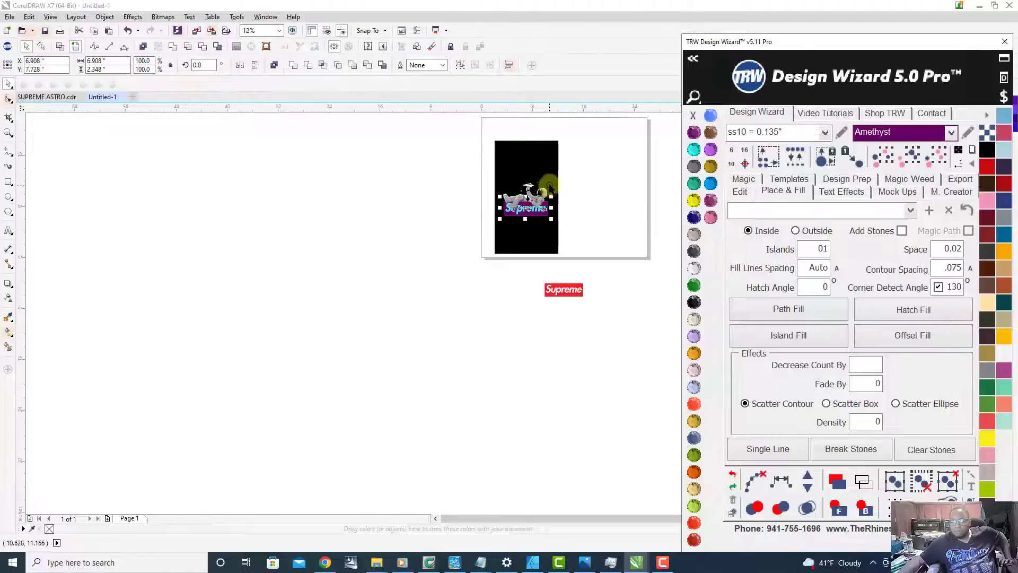
Step: Move the selected Amethyst shapes above the astronaut to check them apart from the design, and undo the move
{"action": "scroll", "coordinate": [549, 186], "scroll_direction": "up", "scroll_amount": 5}
{"action": "scroll", "coordinate": [511, 186], "scroll_direction": "down", "scroll_amount": 2}
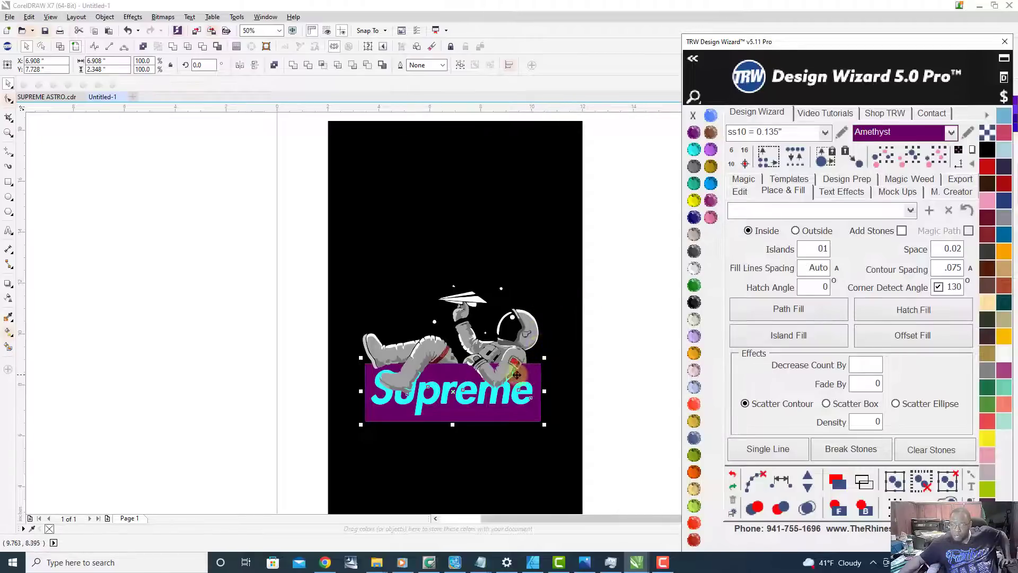
{"action": "scroll", "coordinate": [449, 416], "scroll_direction": "up", "scroll_amount": 2}
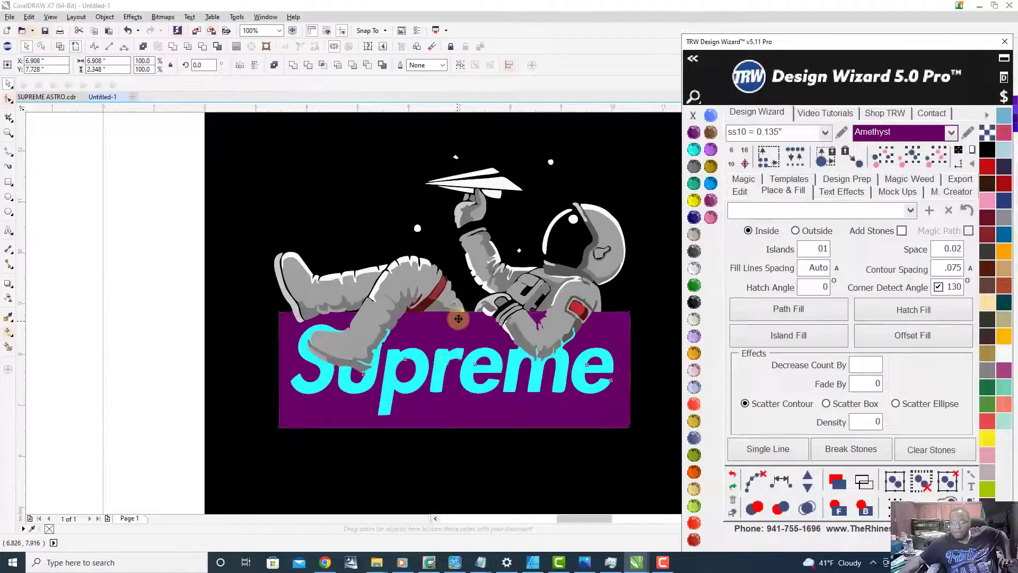
{"action": "scroll", "coordinate": [458, 320], "scroll_direction": "up", "scroll_amount": 1}
{"action": "scroll", "coordinate": [399, 333], "scroll_direction": "down", "scroll_amount": 1}
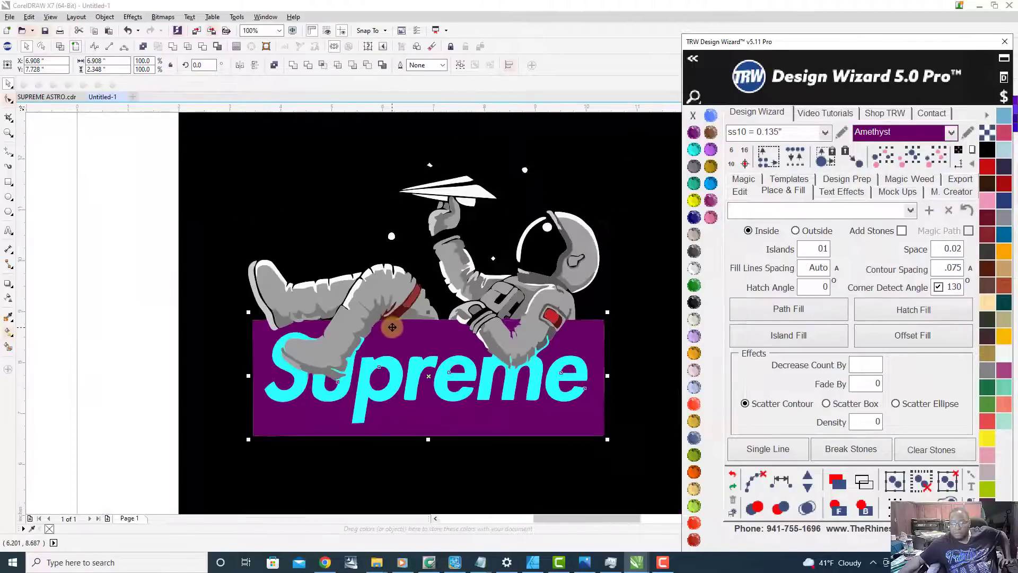
{"action": "scroll", "coordinate": [393, 327], "scroll_direction": "down", "scroll_amount": 2}
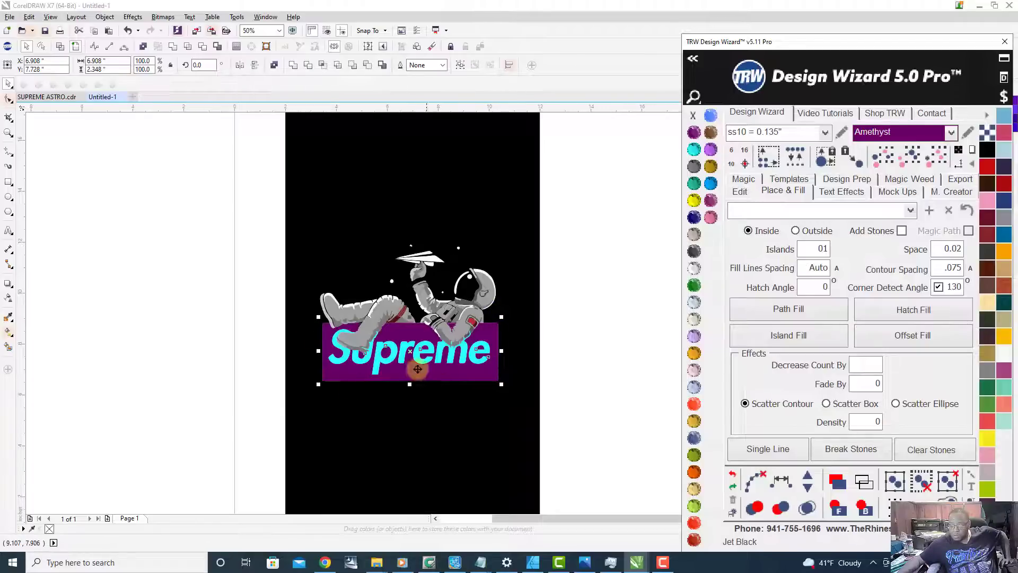
{"action": "left_click_drag", "start_coordinate": [411, 366], "coordinate": [420, 201]}
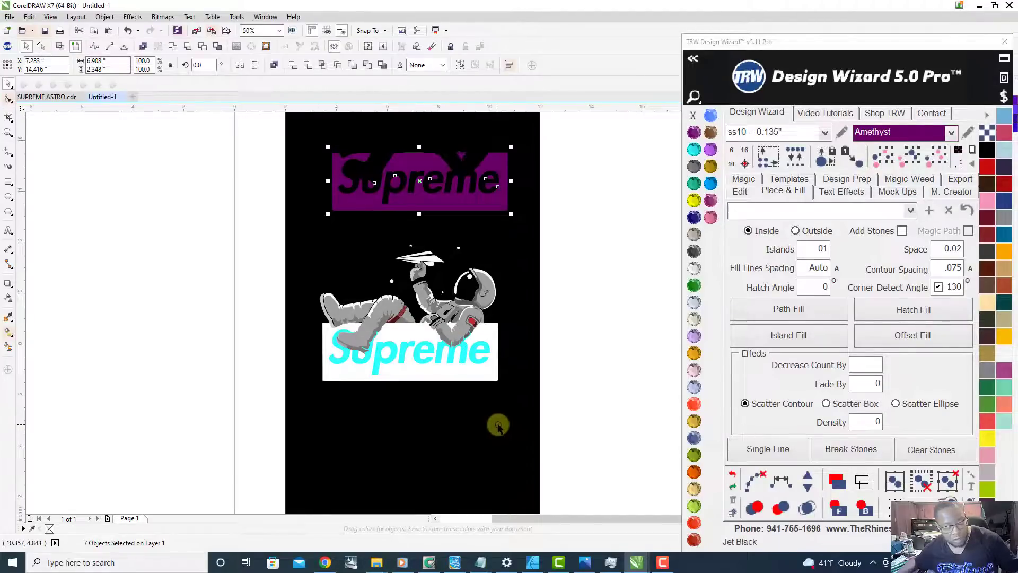
{"action": "key", "text": "ctrl+z"}
Step: Combine all the selected Amethyst shapes of the Supreme box into a single curve
{"action": "scroll", "coordinate": [404, 372], "scroll_direction": "up", "scroll_amount": 1}
{"action": "right_click", "coordinate": [437, 375]}
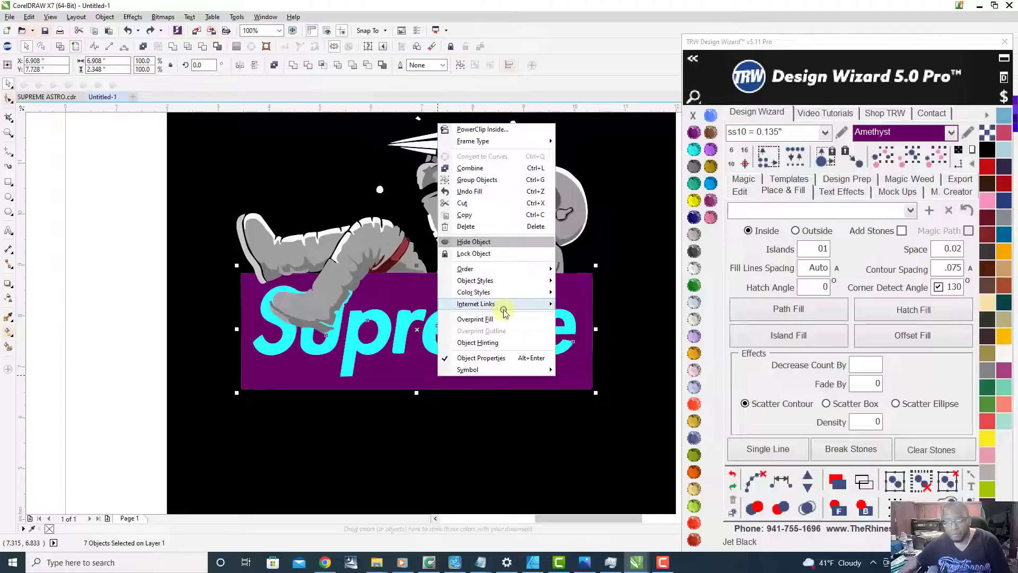
{"action": "left_click", "coordinate": [479, 168]}
{"action": "scroll", "coordinate": [448, 323], "scroll_direction": "down", "scroll_amount": 1}
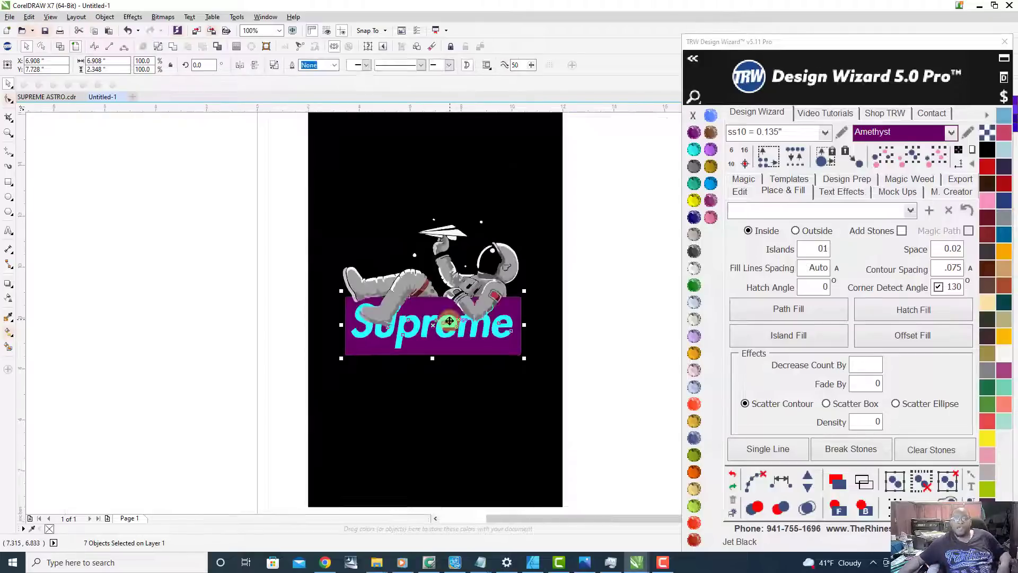
{"action": "scroll", "coordinate": [452, 365], "scroll_direction": "up", "scroll_amount": 1}
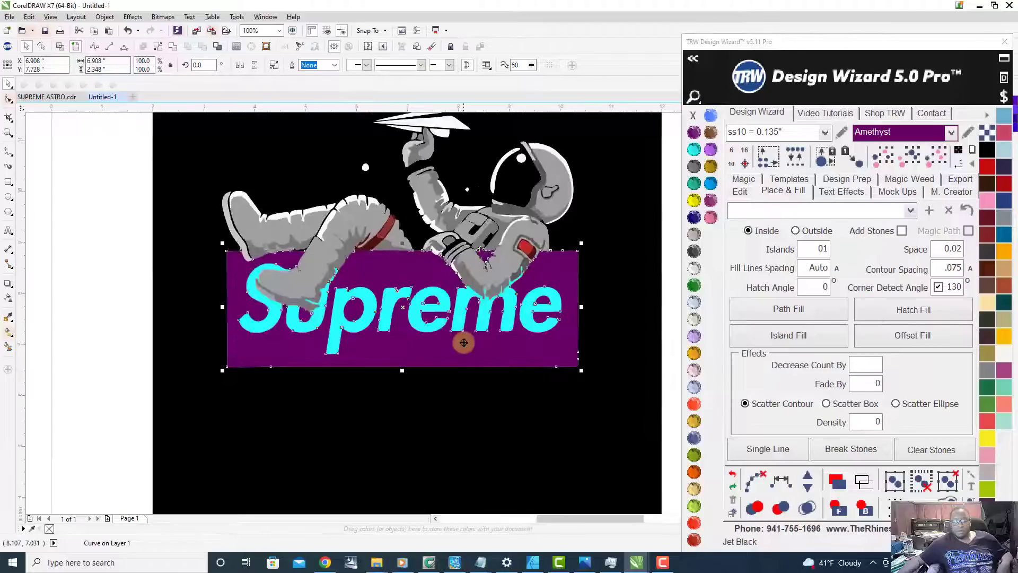
Step: Check the combined box's outline in wireframe view by moving it below the design, undo the move and restore the filled view
{"action": "left_click", "coordinate": [61, 49]}
{"action": "scroll", "coordinate": [452, 284], "scroll_direction": "up", "scroll_amount": 1}
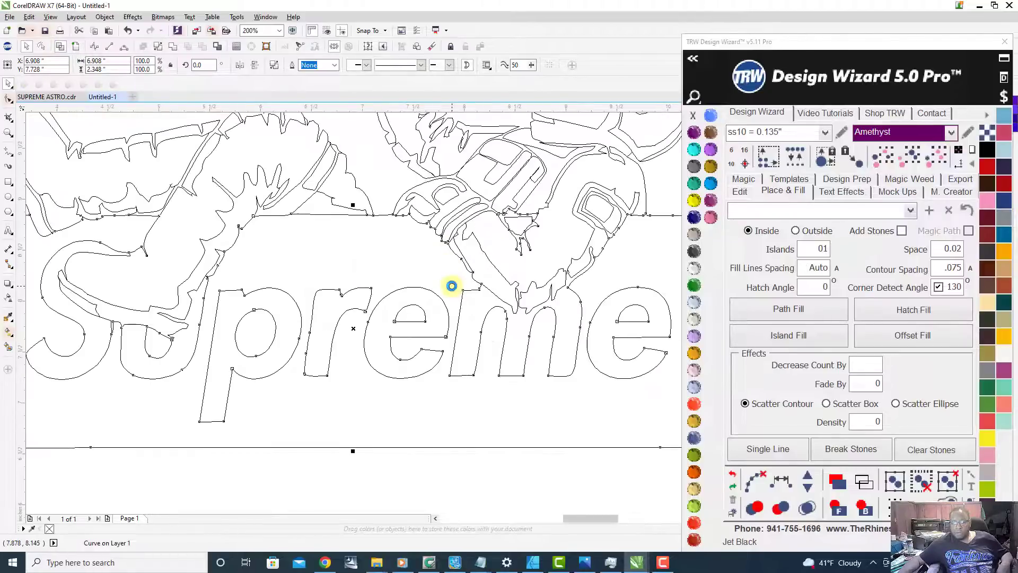
{"action": "scroll", "coordinate": [452, 279], "scroll_direction": "down", "scroll_amount": 1}
{"action": "left_click_drag", "start_coordinate": [405, 264], "coordinate": [387, 413]}
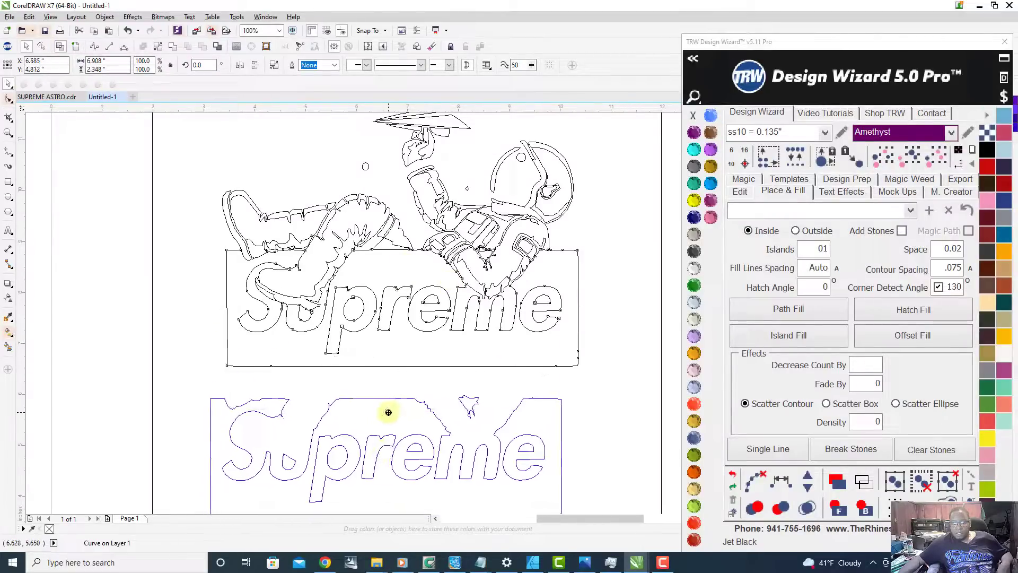
{"action": "scroll", "coordinate": [329, 330], "scroll_direction": "down", "scroll_amount": 1}
{"action": "scroll", "coordinate": [318, 370], "scroll_direction": "up", "scroll_amount": 1}
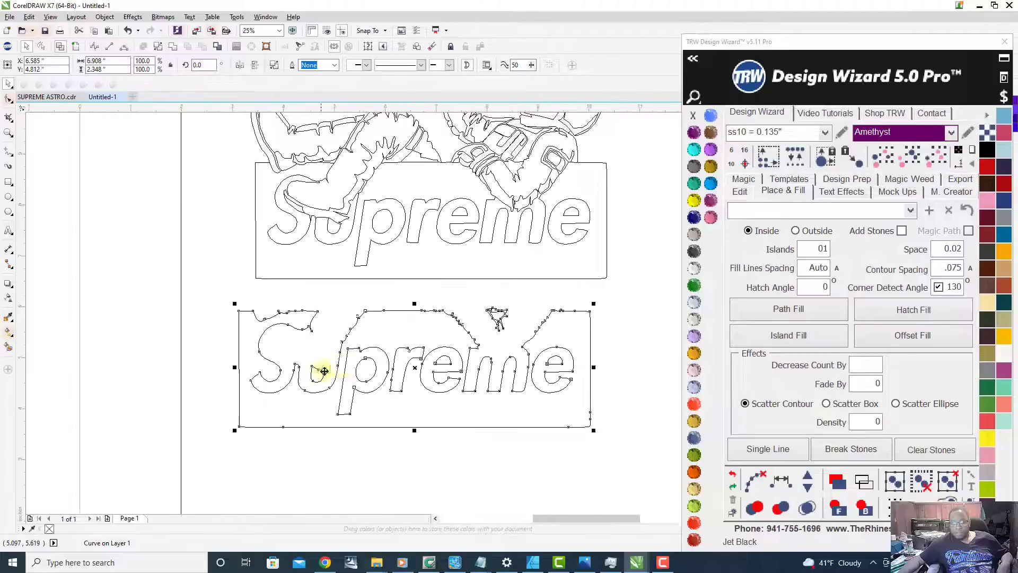
{"action": "scroll", "coordinate": [408, 337], "scroll_direction": "up", "scroll_amount": 1}
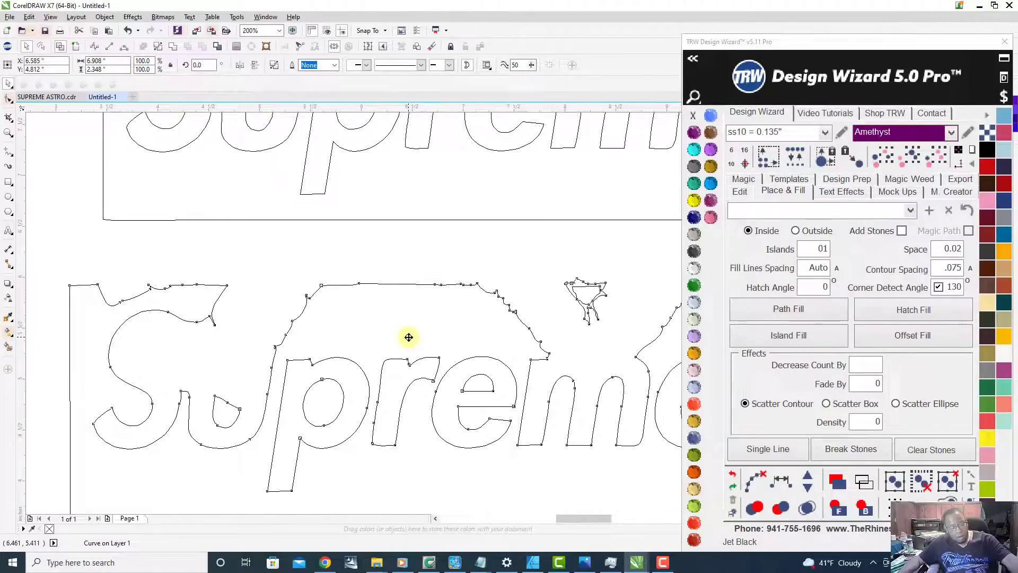
{"action": "key", "text": "ctrl+z"}
{"action": "scroll", "coordinate": [408, 337], "scroll_direction": "down", "scroll_amount": 1}
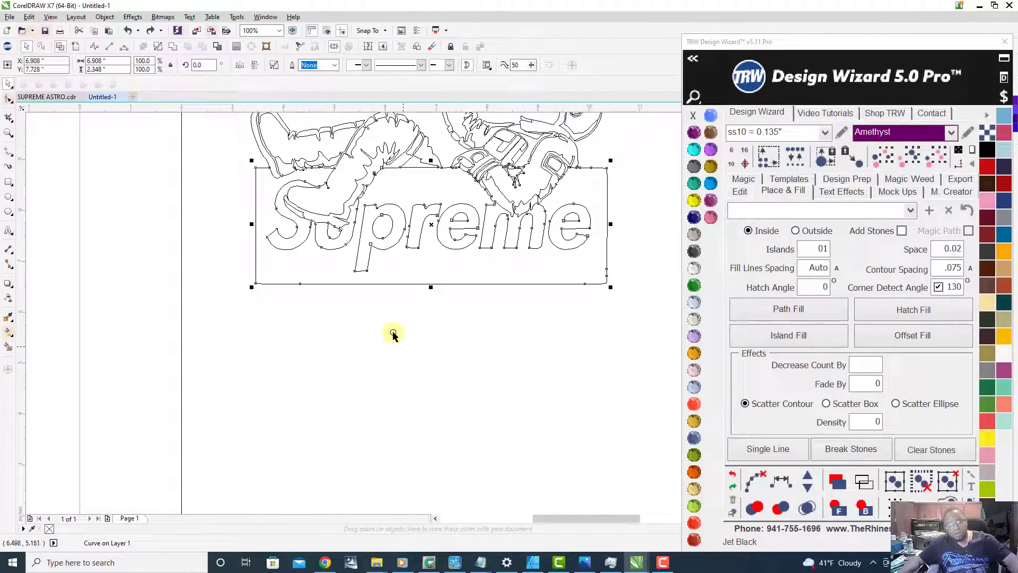
{"action": "left_click", "coordinate": [77, 48]}
{"action": "scroll", "coordinate": [383, 362], "scroll_direction": "down", "scroll_amount": 1}
{"action": "scroll", "coordinate": [411, 275], "scroll_direction": "up", "scroll_amount": 1}
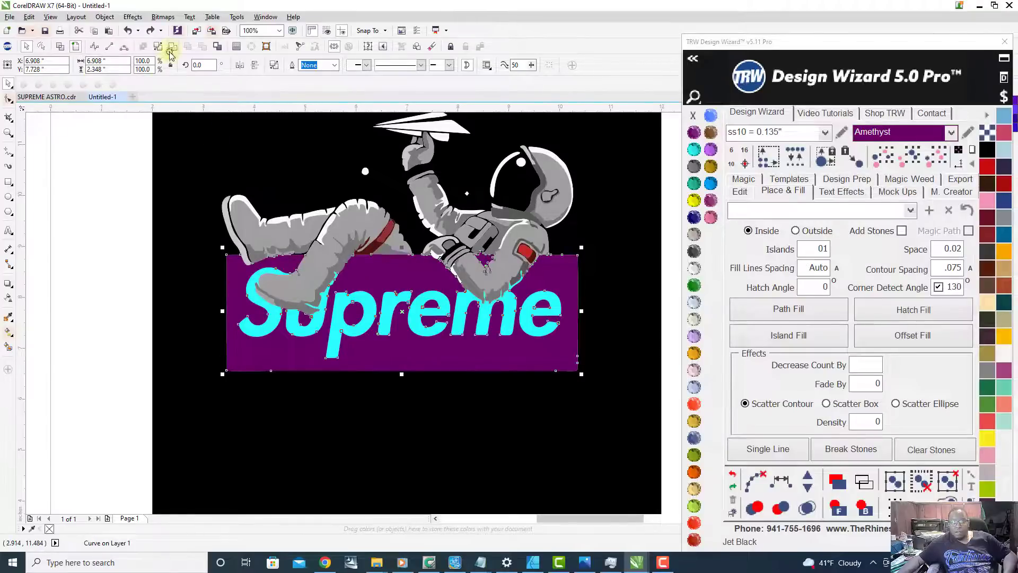
Step: Deselect the combined box and examine where the astronaut's leg and elbow overlap the Aquamarine Supreme lettering
{"action": "scroll", "coordinate": [472, 364], "scroll_direction": "down", "scroll_amount": 2}
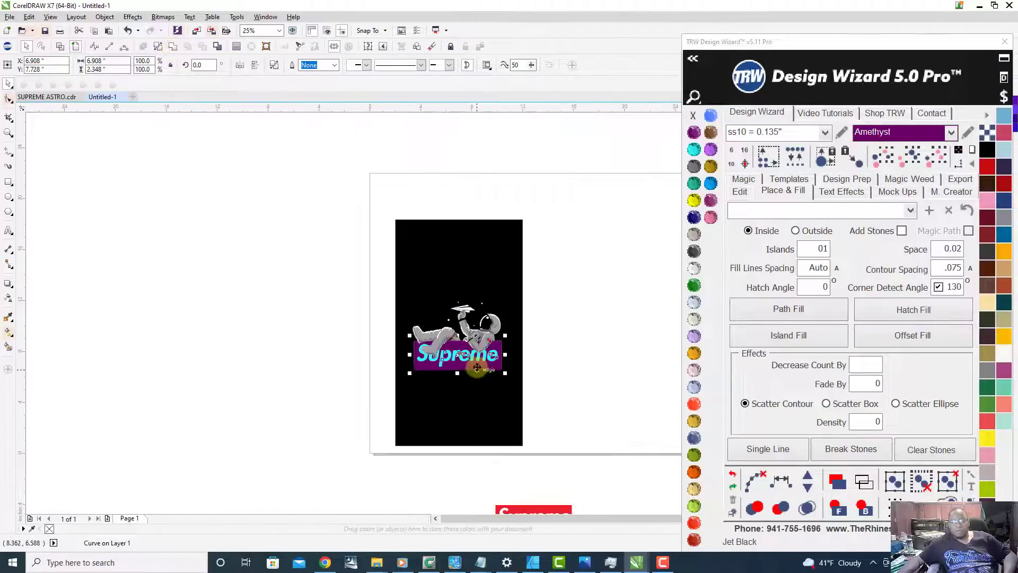
{"action": "scroll", "coordinate": [530, 365], "scroll_direction": "up", "scroll_amount": 1}
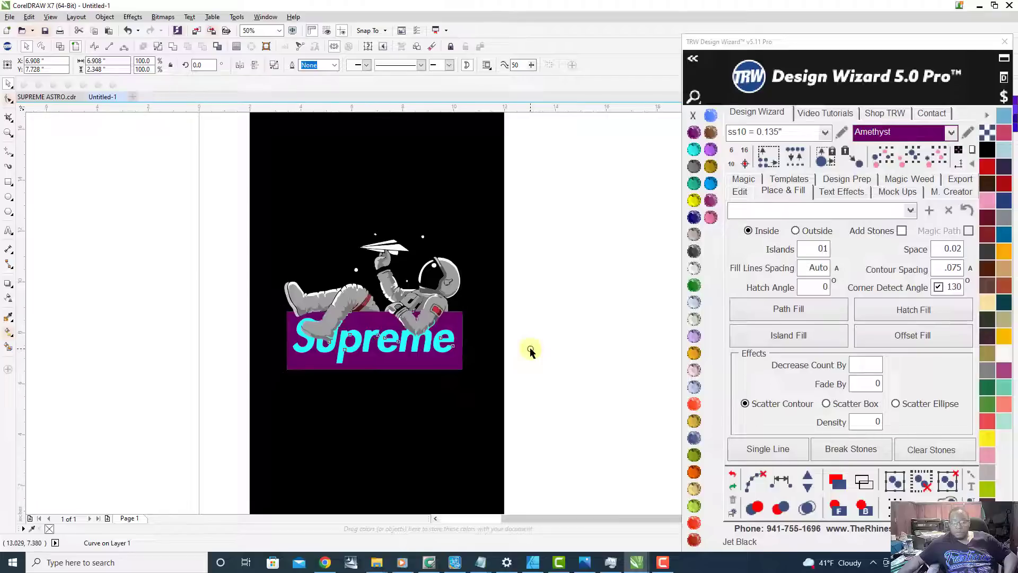
{"action": "left_click", "coordinate": [531, 352]}
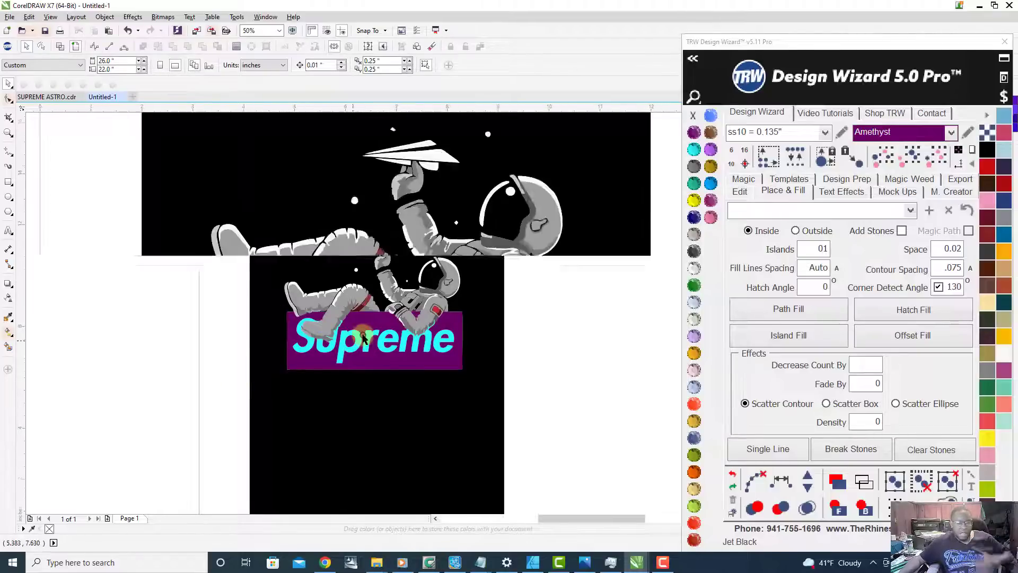
{"action": "scroll", "coordinate": [363, 338], "scroll_direction": "up", "scroll_amount": 2}
{"action": "scroll", "coordinate": [366, 340], "scroll_direction": "down", "scroll_amount": 2}
{"action": "scroll", "coordinate": [376, 359], "scroll_direction": "up", "scroll_amount": 1}
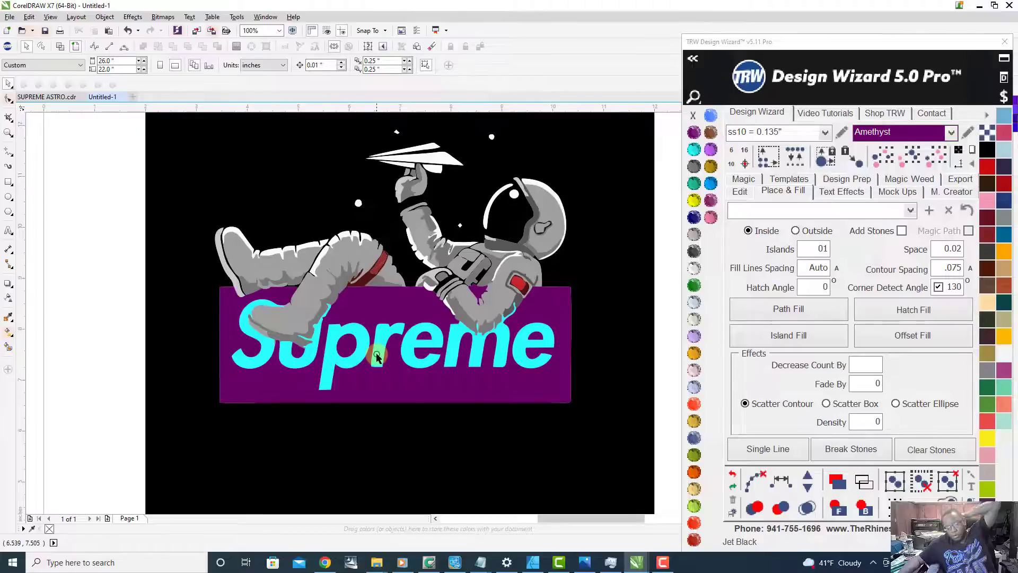
{"action": "scroll", "coordinate": [329, 338], "scroll_direction": "up", "scroll_amount": 1}
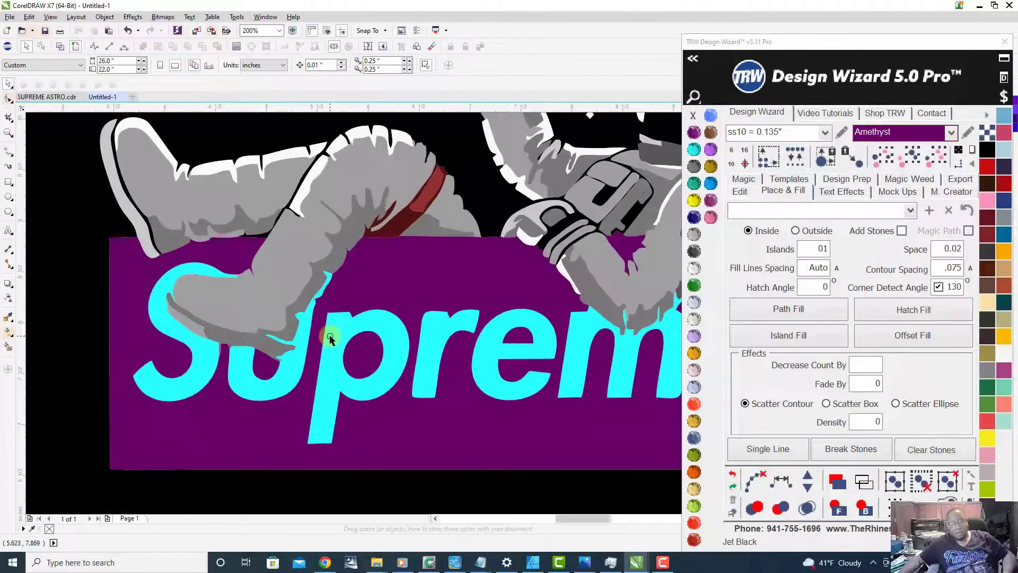
{"action": "scroll", "coordinate": [330, 338], "scroll_direction": "down", "scroll_amount": 1}
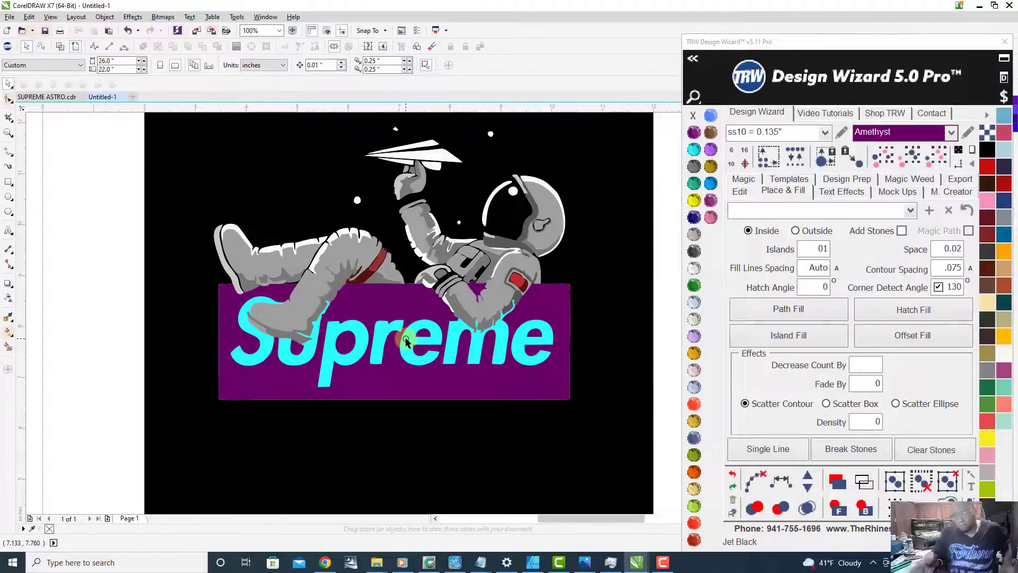
{"action": "scroll", "coordinate": [508, 321], "scroll_direction": "up", "scroll_amount": 2}
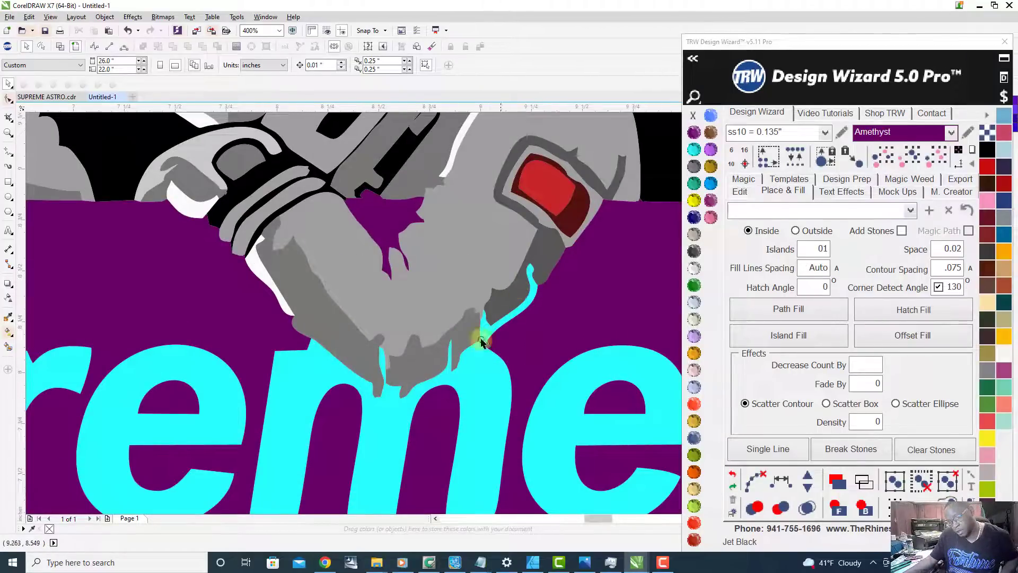
{"action": "scroll", "coordinate": [355, 360], "scroll_direction": "down", "scroll_amount": 2}
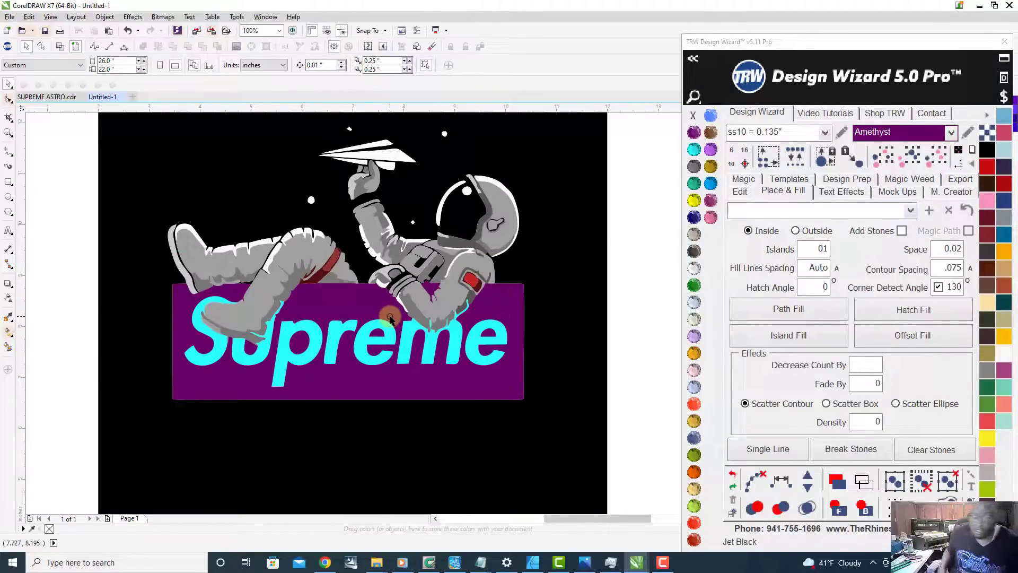
{"action": "scroll", "coordinate": [453, 366], "scroll_direction": "down", "scroll_amount": 2}
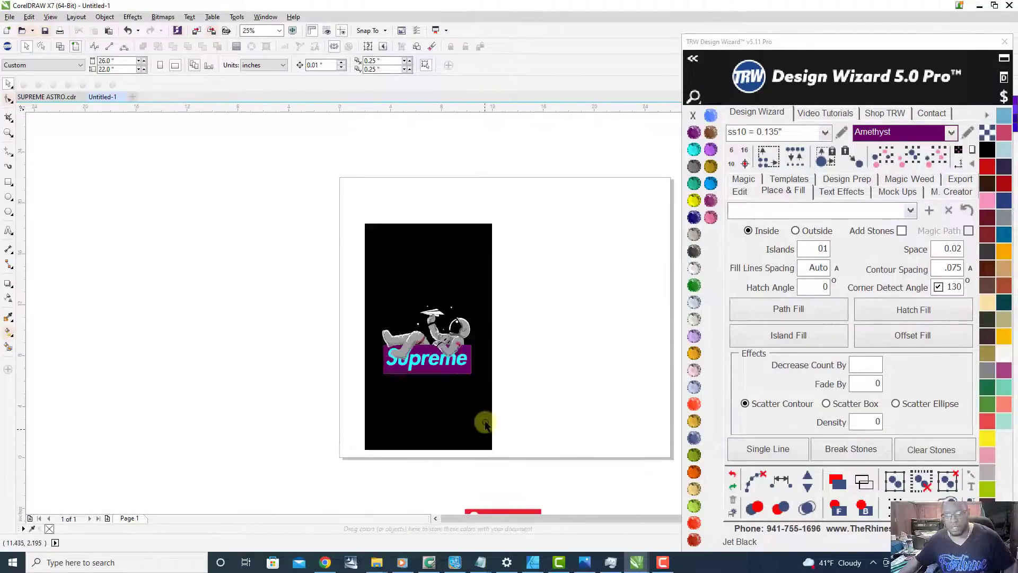
Step: Move the red Supreme logo beside the black background, ungroup all its objects and clear the selection
{"action": "left_click_drag", "start_coordinate": [498, 503], "coordinate": [528, 333]}
{"action": "scroll", "coordinate": [527, 333], "scroll_direction": "up", "scroll_amount": 1}
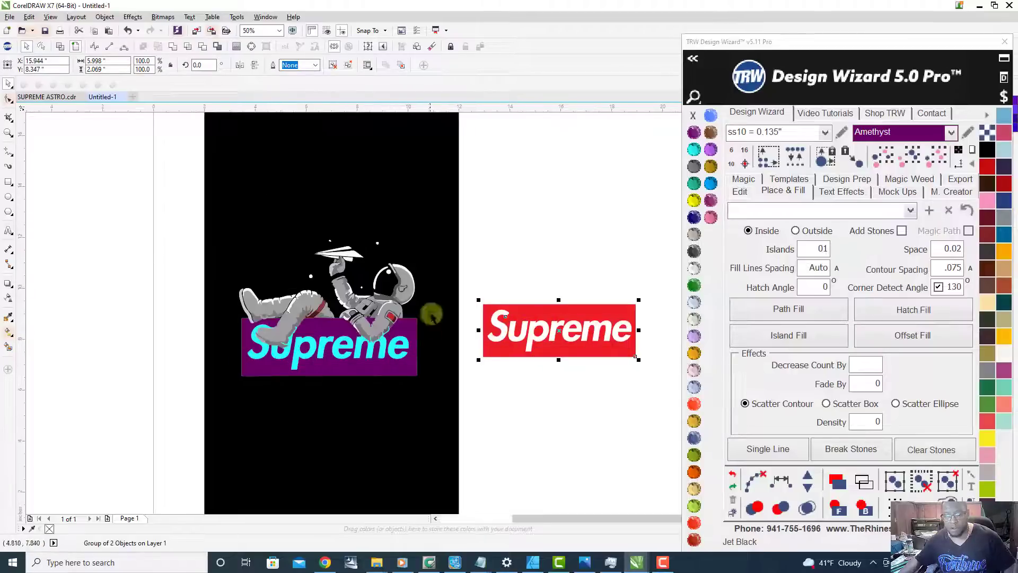
{"action": "right_click", "coordinate": [564, 307]}
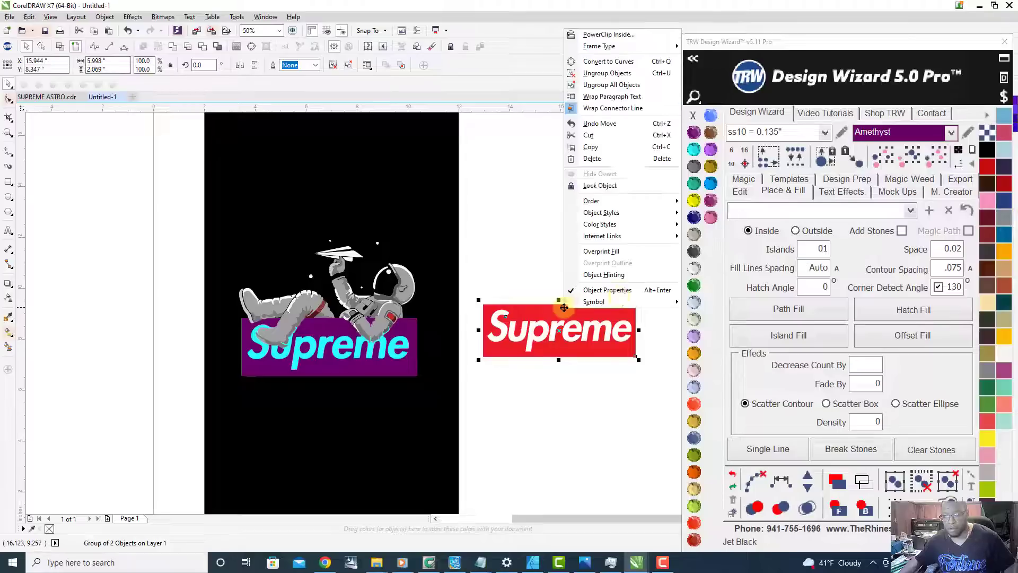
{"action": "left_click", "coordinate": [630, 84]}
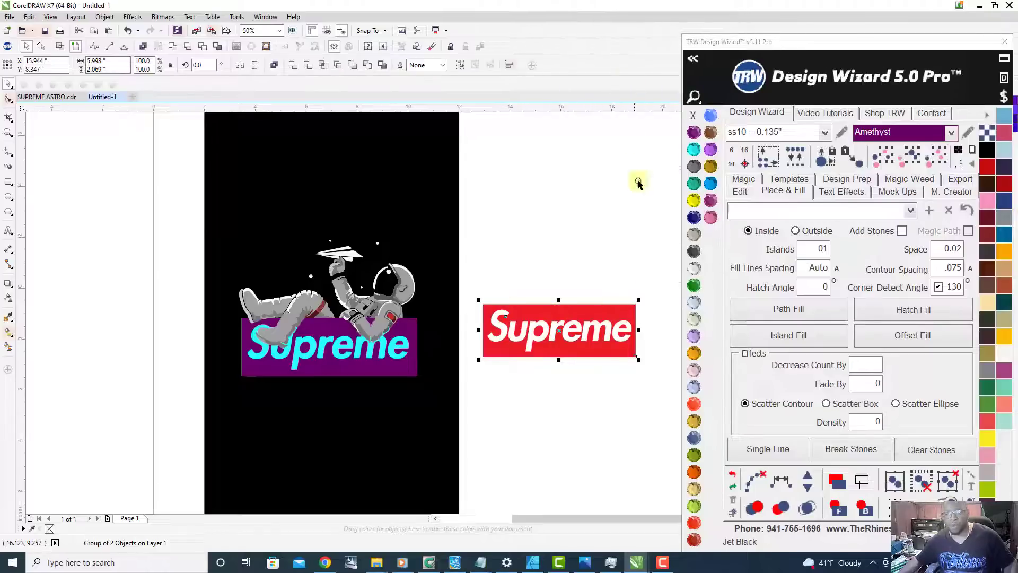
{"action": "left_click", "coordinate": [614, 370]}
Step: Try moving the white lettering off the red Supreme logo, undo both moves and deselect it
{"action": "left_click_drag", "start_coordinate": [555, 326], "coordinate": [555, 385]}
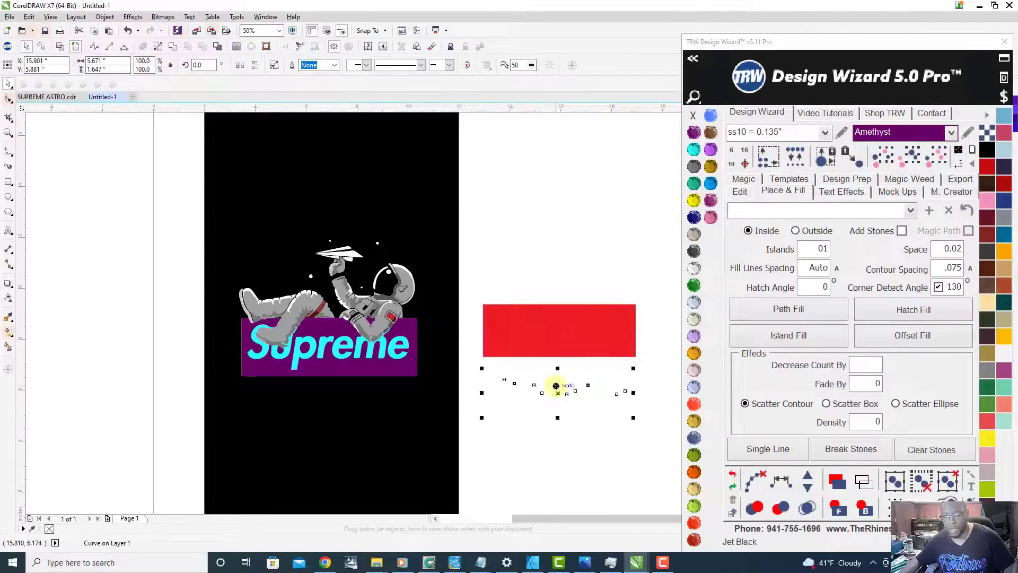
{"action": "key", "text": "ctrl+z"}
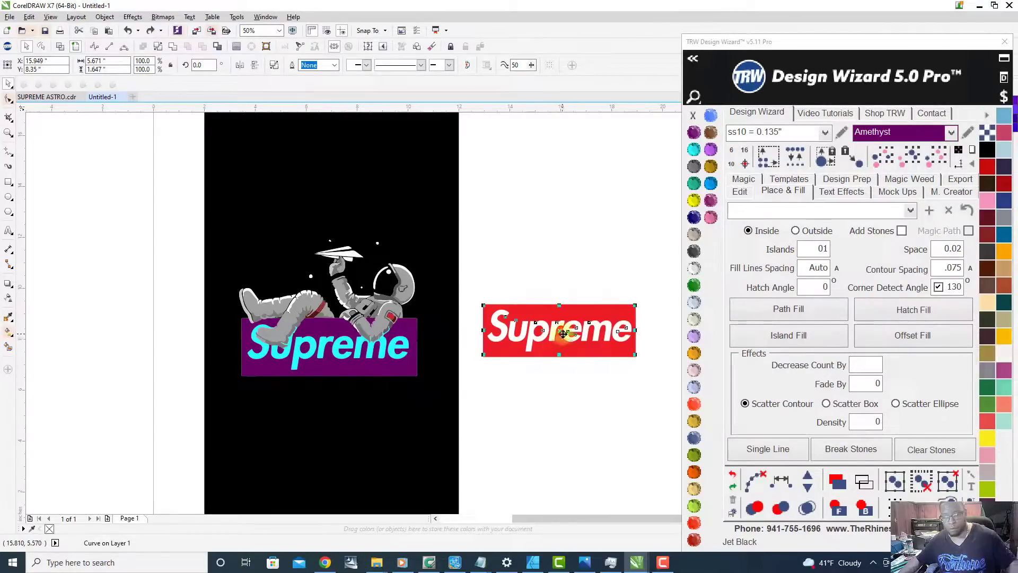
{"action": "left_click_drag", "start_coordinate": [553, 329], "coordinate": [560, 350]}
{"action": "scroll", "coordinate": [586, 357], "scroll_direction": "up", "scroll_amount": 1}
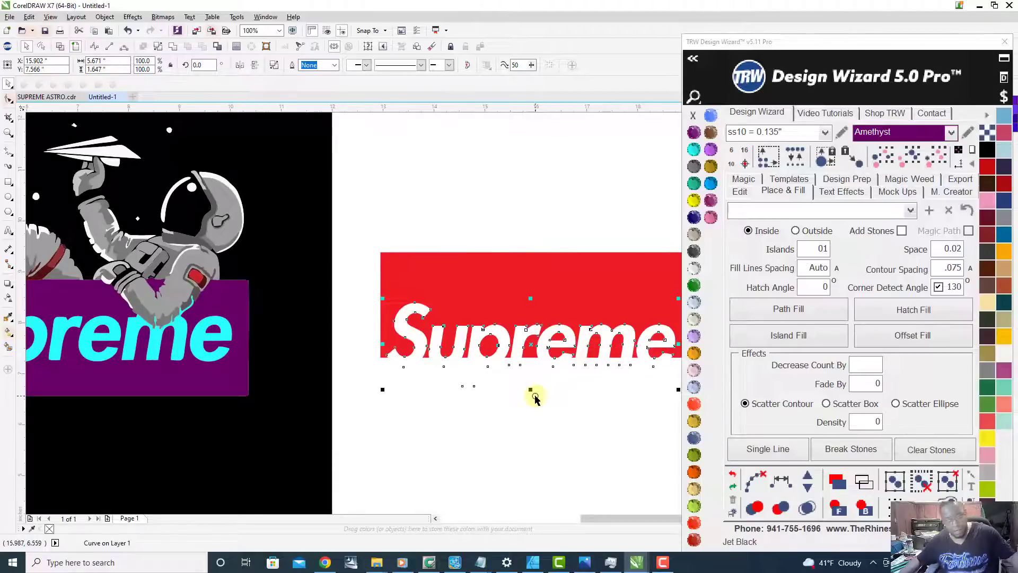
{"action": "key", "text": "ctrl+z"}
{"action": "scroll", "coordinate": [552, 313], "scroll_direction": "down", "scroll_amount": 1}
{"action": "left_click", "coordinate": [531, 224]}
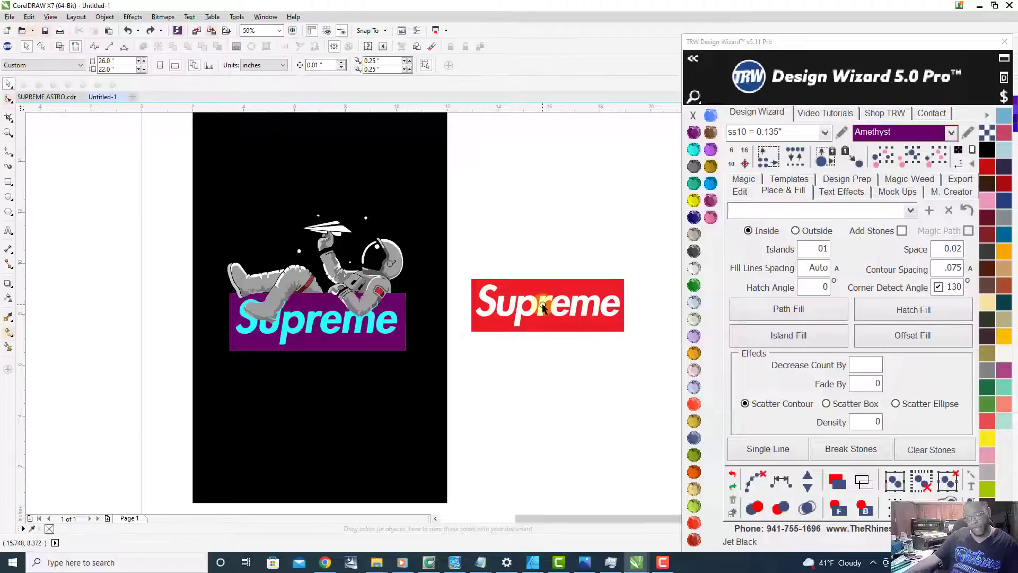
Step: Place a copy of the red logo's white Supreme lettering below the Amethyst box and enlarge it to about 110.6%
{"action": "left_click_drag", "start_coordinate": [541, 306], "coordinate": [306, 387]}
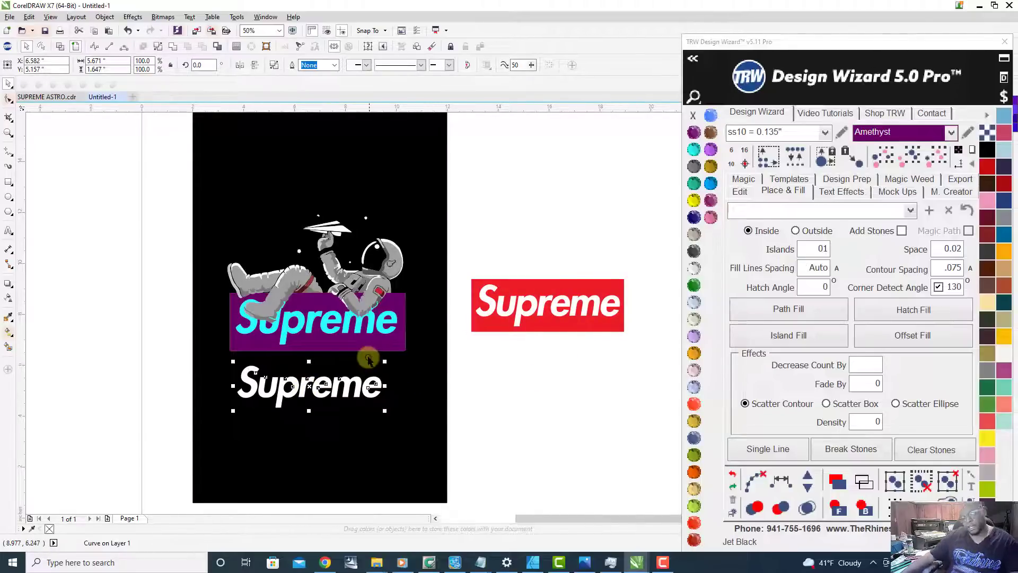
{"action": "scroll", "coordinate": [370, 361], "scroll_direction": "up", "scroll_amount": 1}
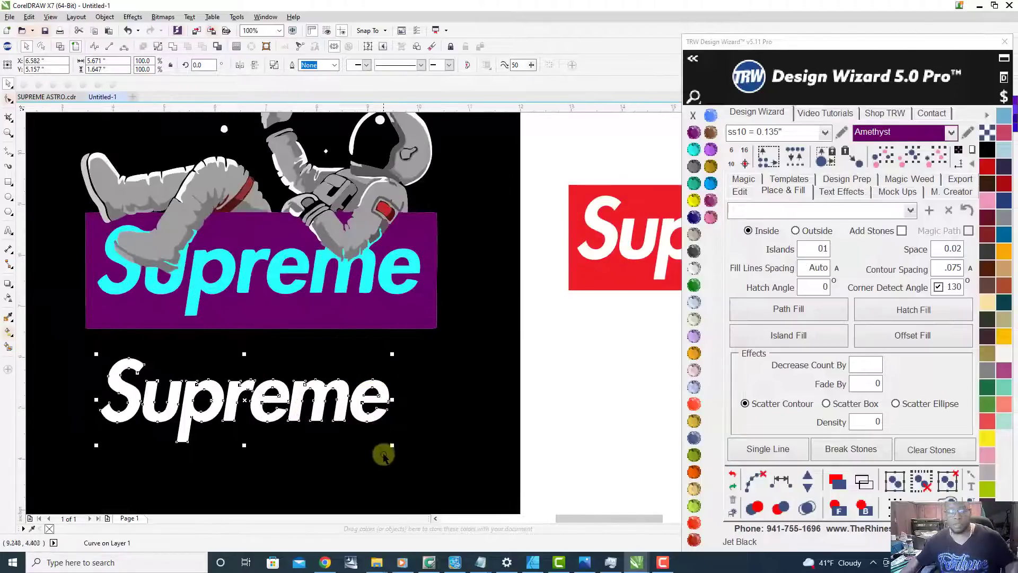
{"action": "left_click_drag", "start_coordinate": [391, 445], "coordinate": [422, 463]}
{"action": "scroll", "coordinate": [422, 464], "scroll_direction": "down", "scroll_amount": 1}
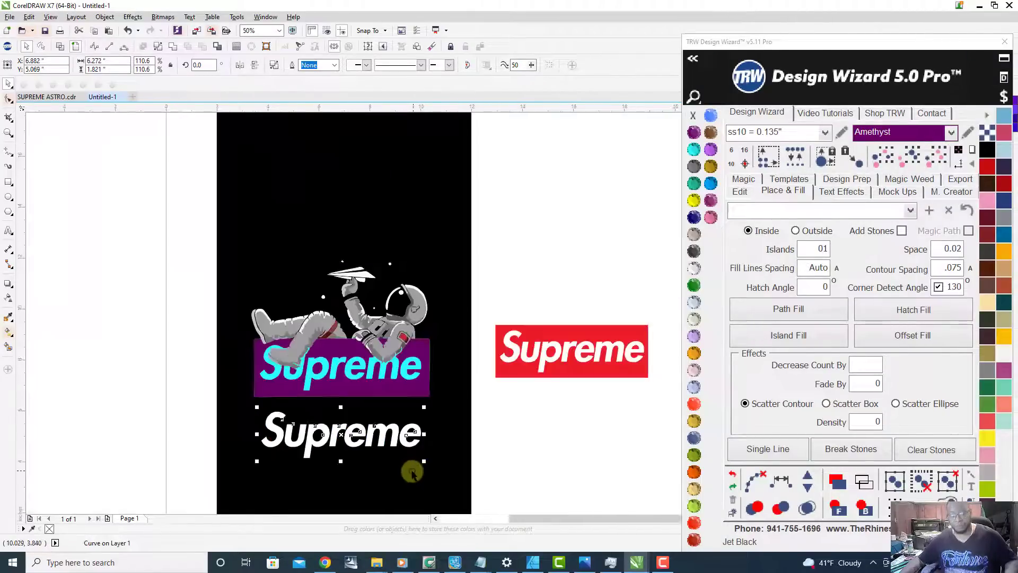
{"action": "scroll", "coordinate": [305, 433], "scroll_direction": "up", "scroll_amount": 1}
{"action": "scroll", "coordinate": [336, 433], "scroll_direction": "down", "scroll_amount": 1}
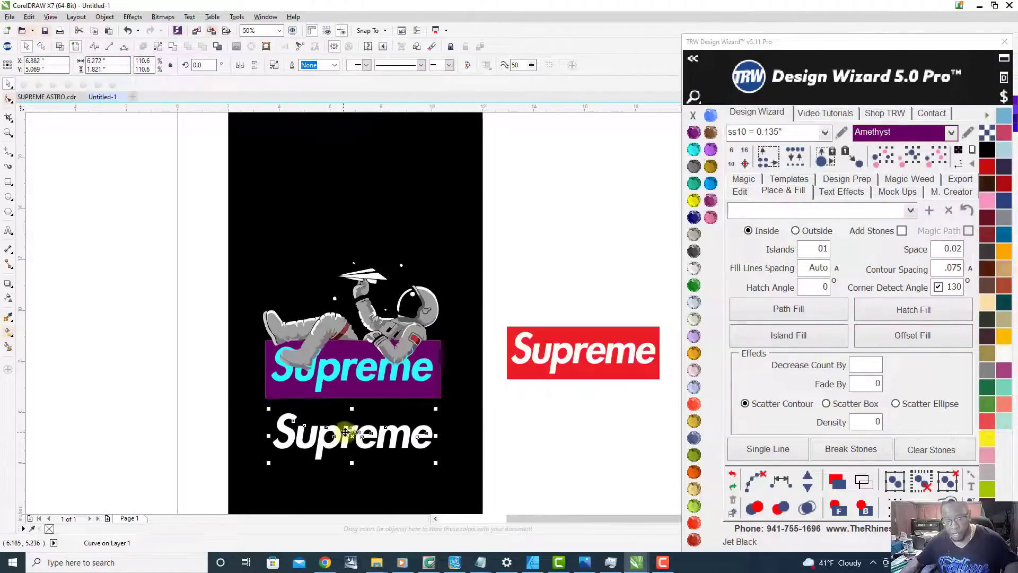
Step: Move the enlarged white lettering onto the Aquamarine Supreme lettering inside the Amethyst box so the letters line up
{"action": "left_click_drag", "start_coordinate": [348, 428], "coordinate": [373, 403]}
{"action": "scroll", "coordinate": [371, 369], "scroll_direction": "up", "scroll_amount": 3}
{"action": "scroll", "coordinate": [381, 407], "scroll_direction": "down", "scroll_amount": 1}
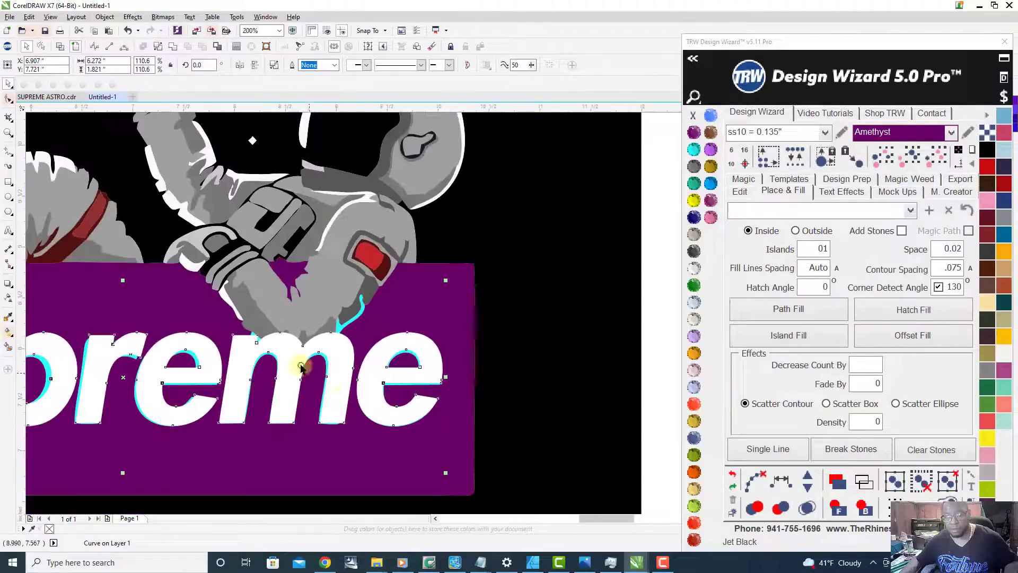
Step: Nudge the white Supreme lettering slightly down and toward the box's left edge, to about X 6.892", Y 7.697", over the Aquamarine letters
{"action": "scroll", "coordinate": [296, 363], "scroll_direction": "up", "scroll_amount": 1}
{"action": "scroll", "coordinate": [352, 352], "scroll_direction": "down", "scroll_amount": 1}
{"action": "scroll", "coordinate": [375, 404], "scroll_direction": "up", "scroll_amount": 1}
{"action": "scroll", "coordinate": [375, 404], "scroll_direction": "up", "scroll_amount": 1}
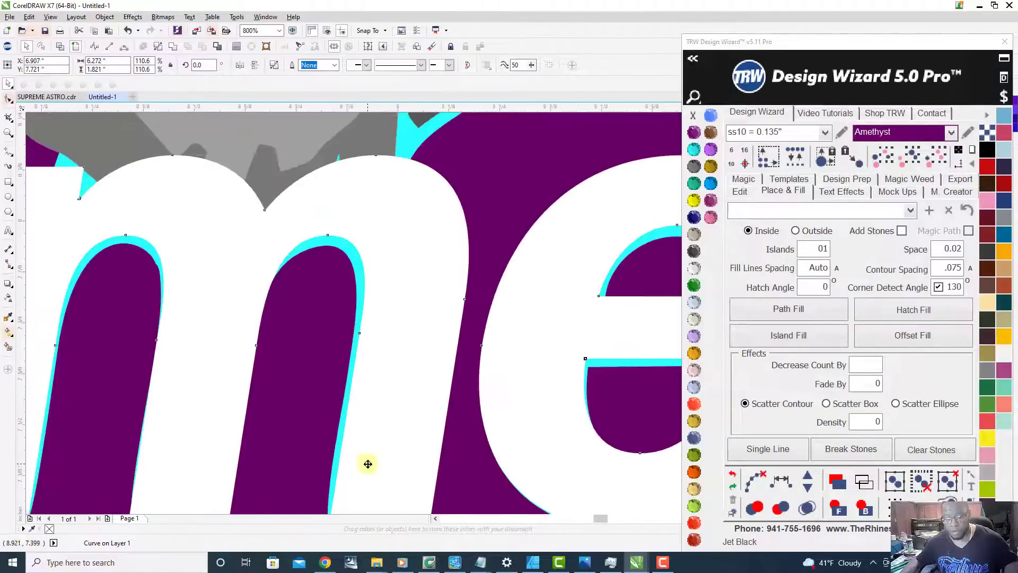
{"action": "left_click_drag", "start_coordinate": [383, 436], "coordinate": [378, 442]}
{"action": "scroll", "coordinate": [427, 402], "scroll_direction": "down", "scroll_amount": 1}
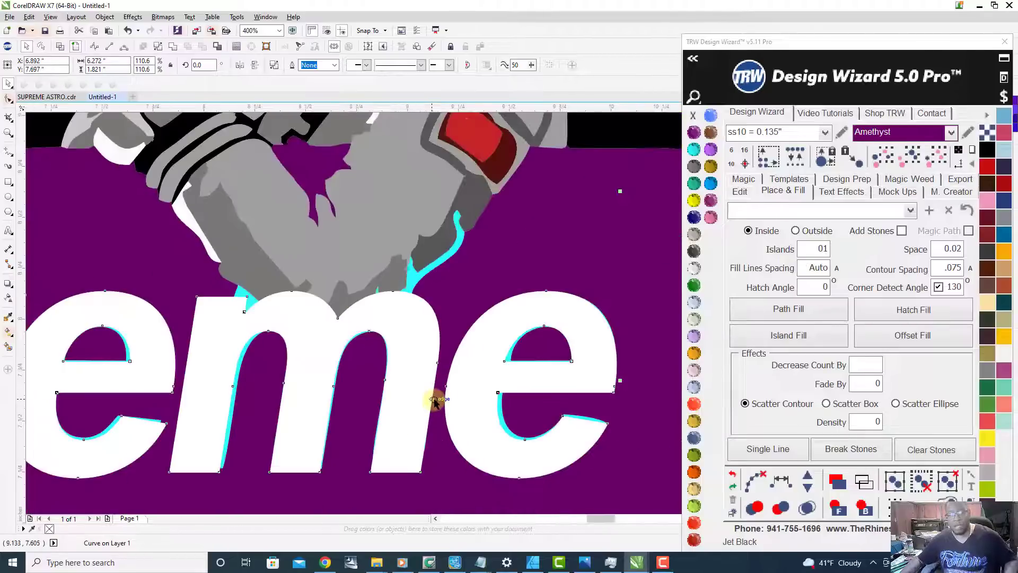
Step: Stretch the white lettering toward its S to about 111.9% width (6.345") to cover the Aquamarine lettering, and deselect it
{"action": "scroll", "coordinate": [565, 406], "scroll_direction": "down", "scroll_amount": 2}
{"action": "scroll", "coordinate": [352, 352], "scroll_direction": "up", "scroll_amount": 1}
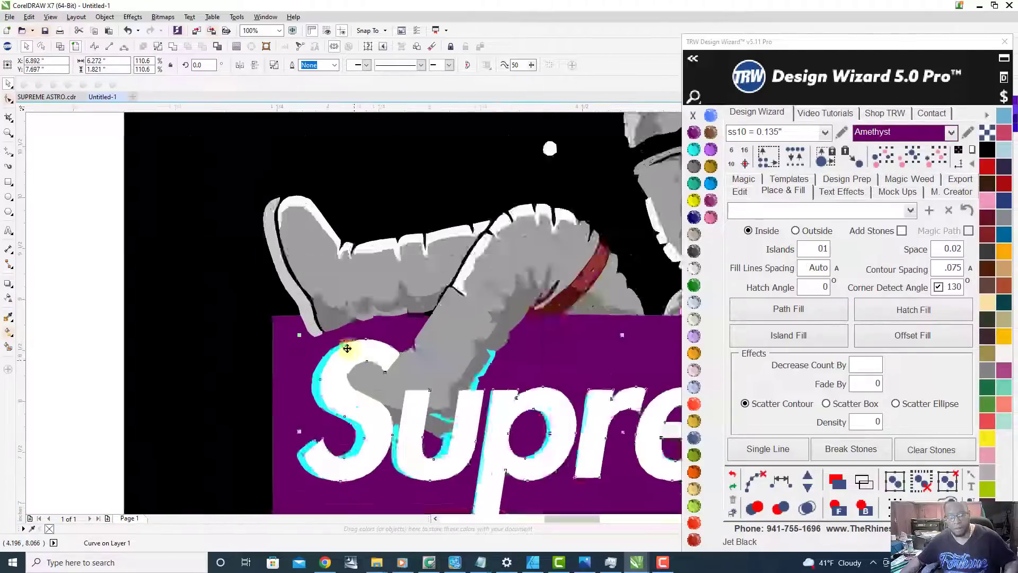
{"action": "scroll", "coordinate": [300, 352], "scroll_direction": "up", "scroll_amount": 1}
{"action": "scroll", "coordinate": [301, 334], "scroll_direction": "down", "scroll_amount": 1}
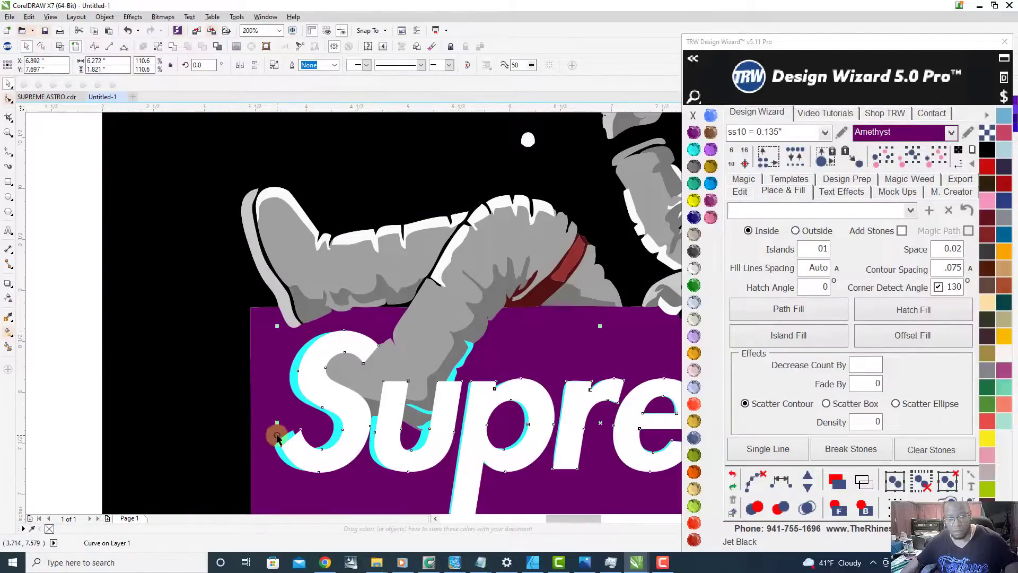
{"action": "scroll", "coordinate": [279, 411], "scroll_direction": "up", "scroll_amount": 1}
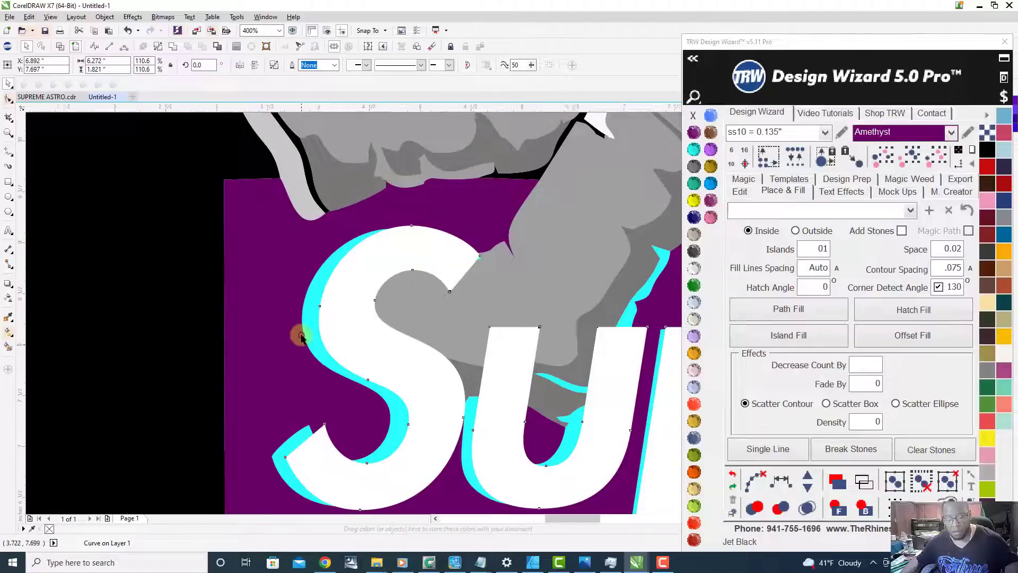
{"action": "scroll", "coordinate": [297, 335], "scroll_direction": "down", "scroll_amount": 1}
{"action": "left_click_drag", "start_coordinate": [287, 373], "coordinate": [281, 374]}
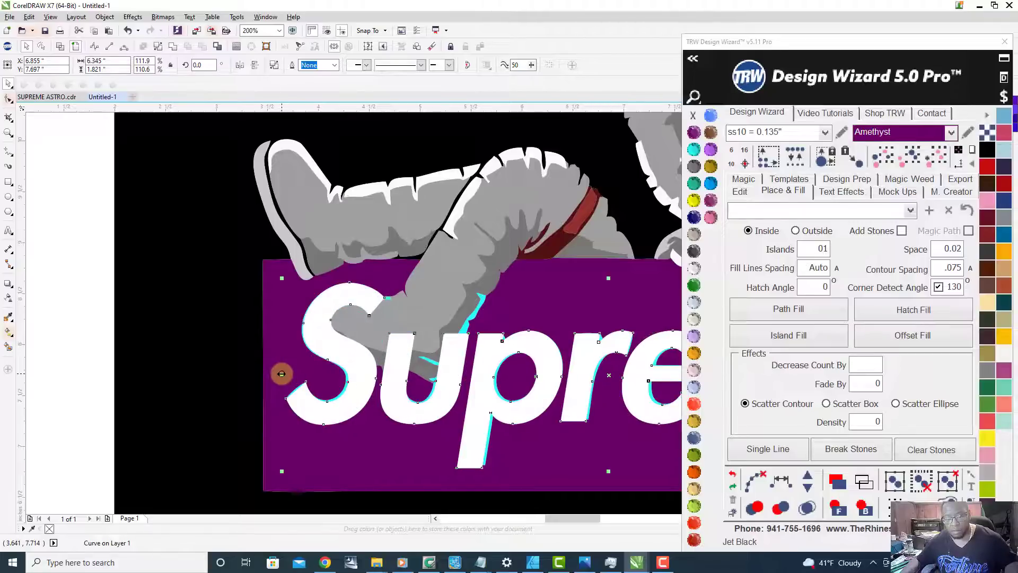
{"action": "scroll", "coordinate": [281, 374], "scroll_direction": "down", "scroll_amount": 1}
{"action": "scroll", "coordinate": [609, 371], "scroll_direction": "up", "scroll_amount": 1}
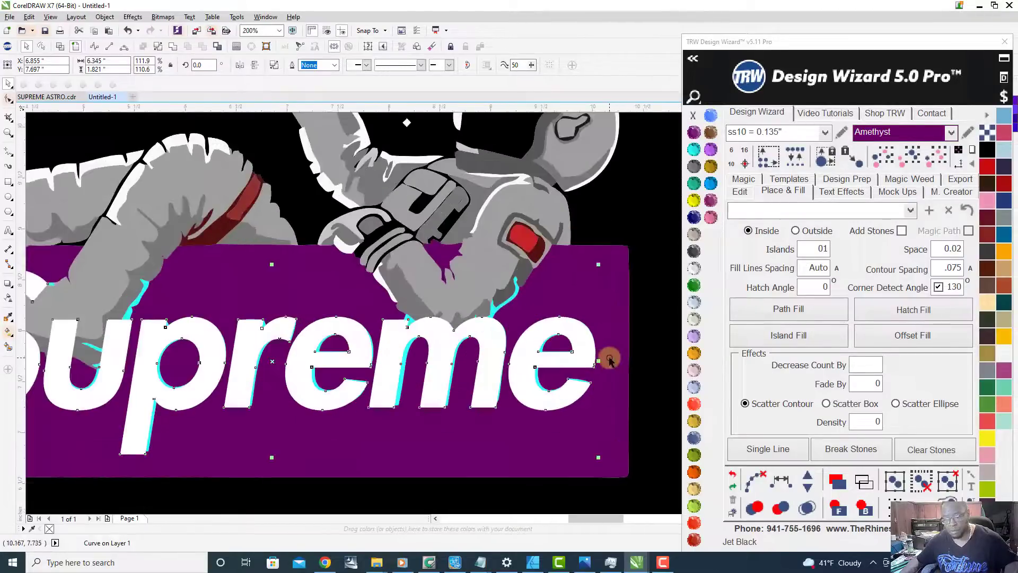
{"action": "scroll", "coordinate": [603, 367], "scroll_direction": "up", "scroll_amount": 2}
{"action": "scroll", "coordinate": [604, 367], "scroll_direction": "down", "scroll_amount": 3}
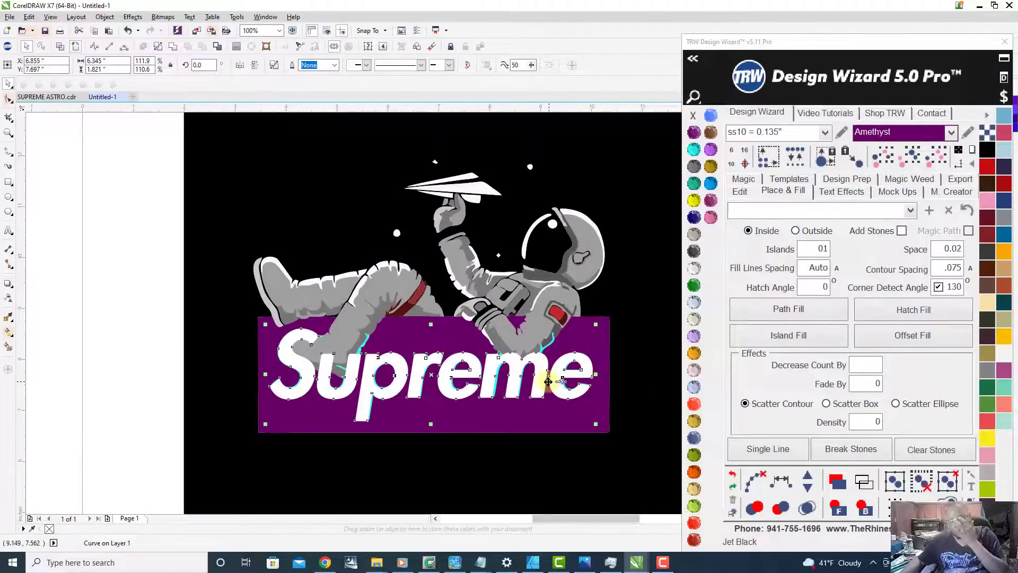
{"action": "scroll", "coordinate": [550, 399], "scroll_direction": "up", "scroll_amount": 1}
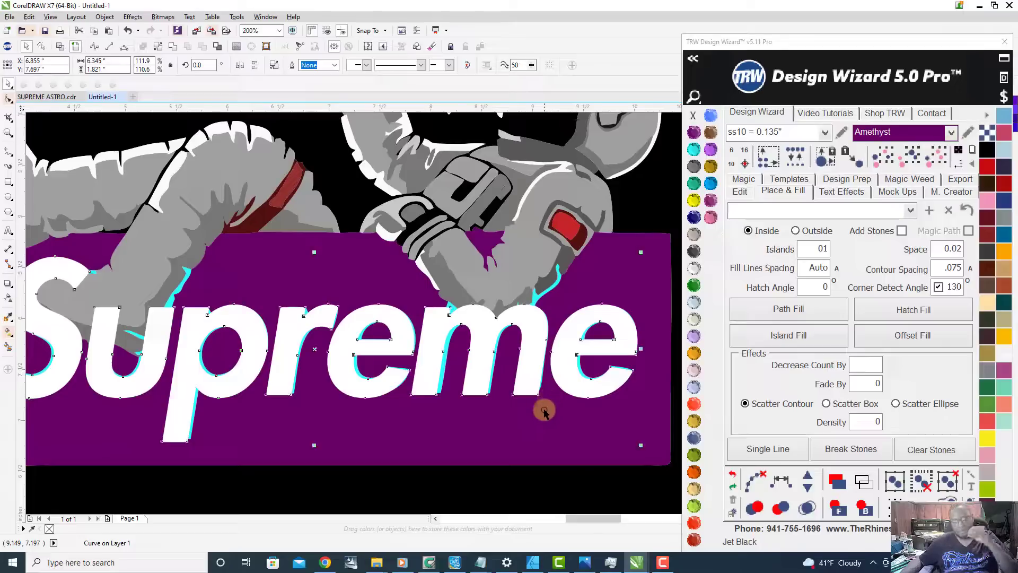
{"action": "scroll", "coordinate": [545, 410], "scroll_direction": "down", "scroll_amount": 1}
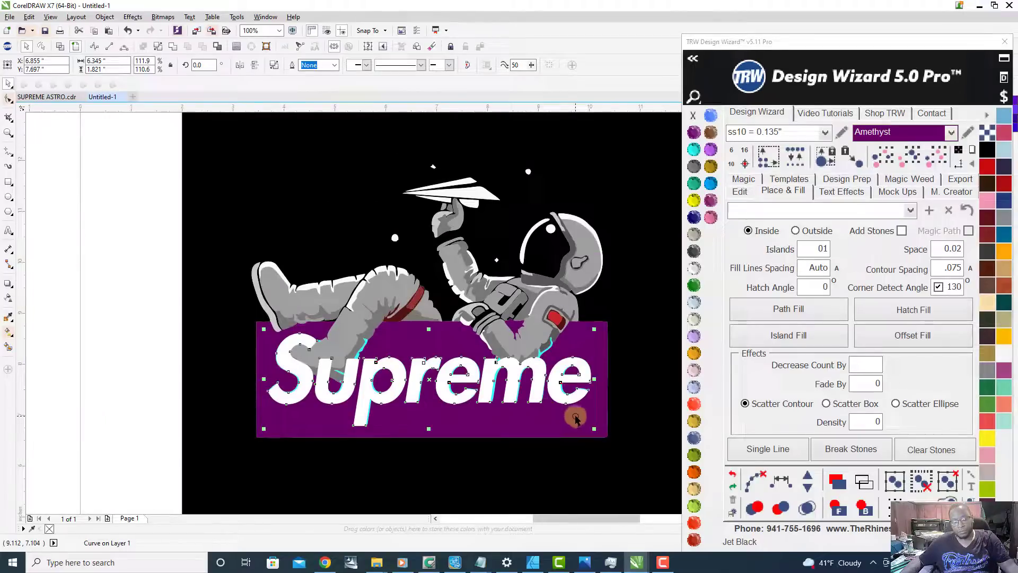
{"action": "left_click", "coordinate": [113, 268]}
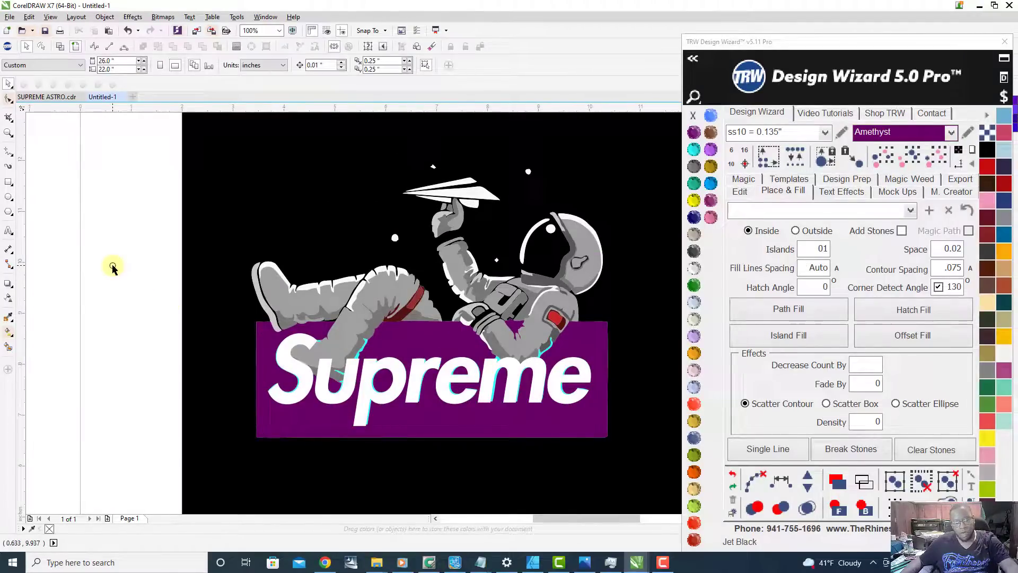
Step: Save the drawing as supreme astro redone in the TEMPLATES TO BE CUT folder
{"action": "key", "text": "ctrl+s"}
{"action": "type", "text": "supreme"}
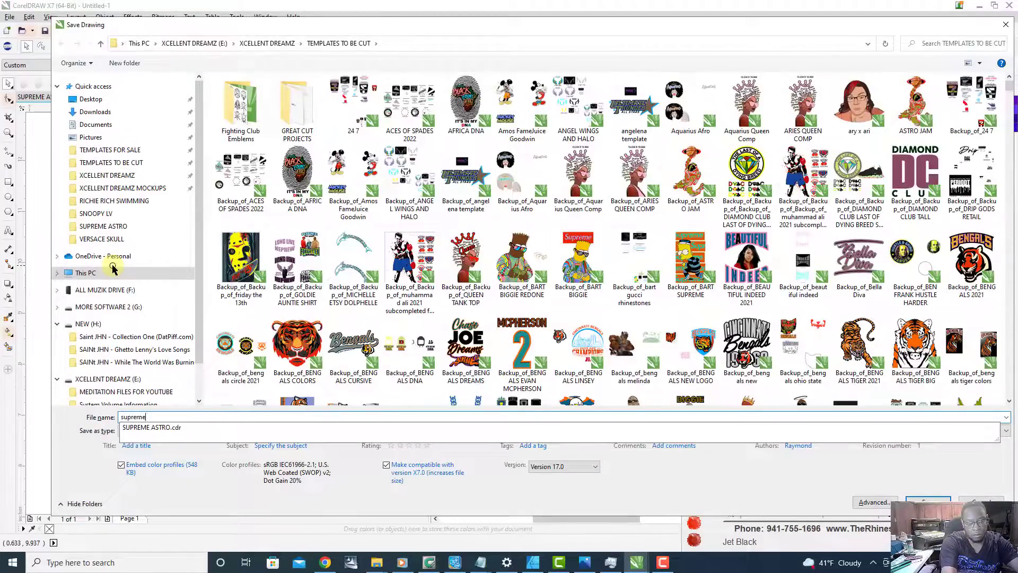
{"action": "type", "text": " astro re"}
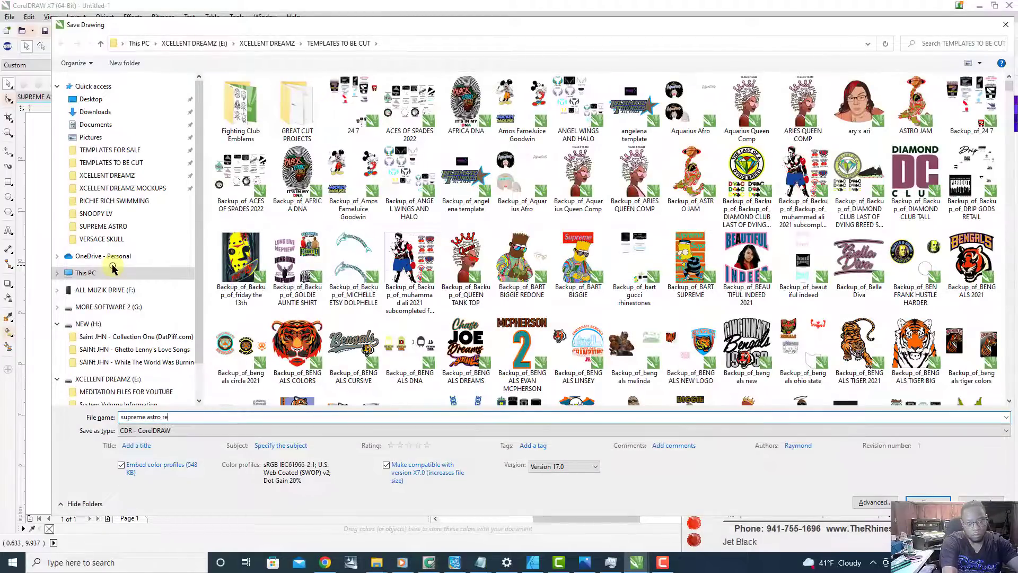
{"action": "type", "text": "done"}
{"action": "key", "text": "Return"}
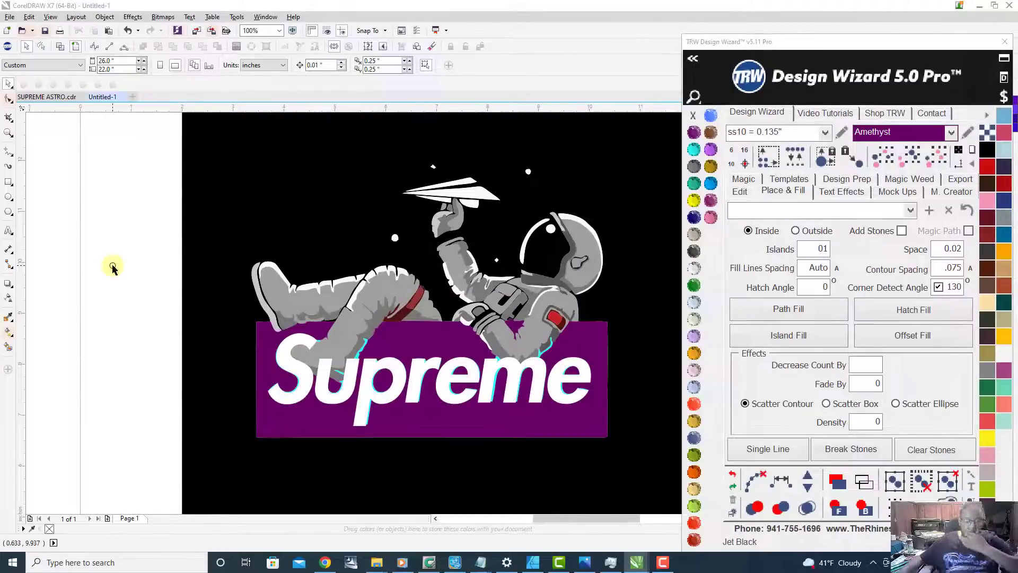
Step: Compare the white lettering overlaid on the Amethyst box with the lettering on the red Supreme logo
{"action": "scroll", "coordinate": [466, 372], "scroll_direction": "down", "scroll_amount": 1}
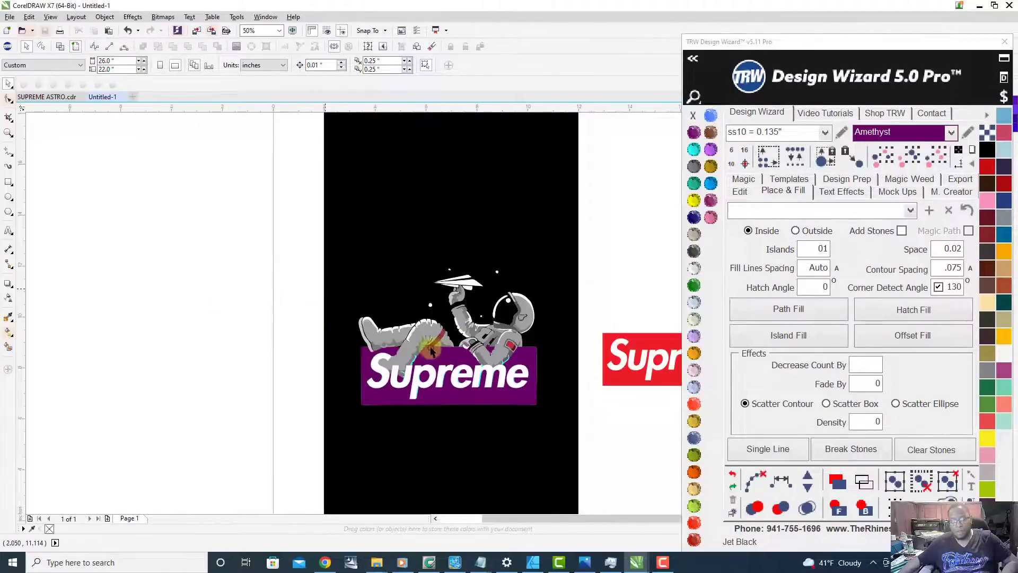
{"action": "scroll", "coordinate": [438, 348], "scroll_direction": "down", "scroll_amount": 1}
{"action": "scroll", "coordinate": [440, 355], "scroll_direction": "up", "scroll_amount": 2}
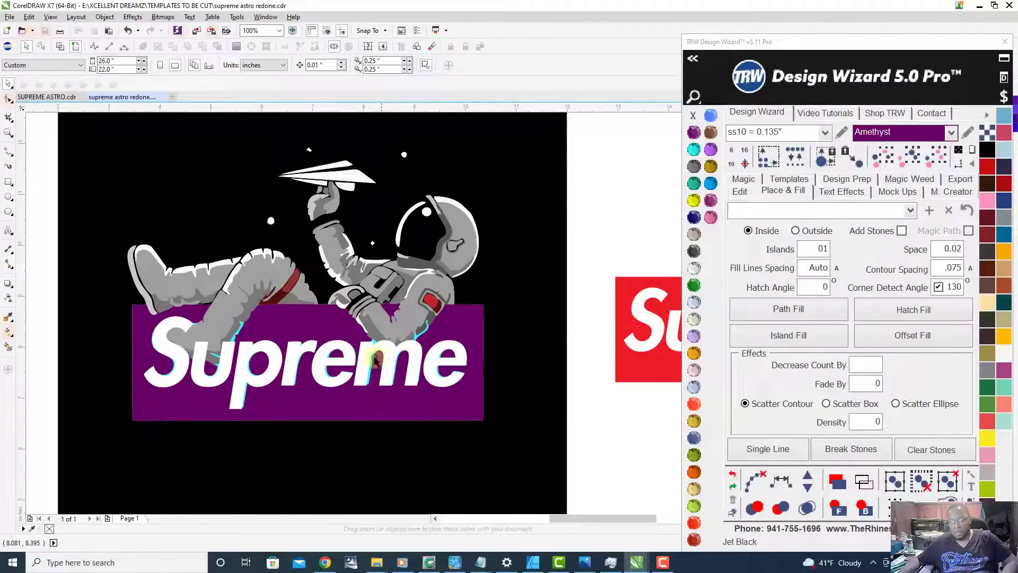
{"action": "scroll", "coordinate": [380, 369], "scroll_direction": "up", "scroll_amount": 1}
{"action": "scroll", "coordinate": [385, 354], "scroll_direction": "up", "scroll_amount": 1}
{"action": "scroll", "coordinate": [348, 317], "scroll_direction": "up", "scroll_amount": 2}
{"action": "scroll", "coordinate": [352, 311], "scroll_direction": "down", "scroll_amount": 3}
{"action": "scroll", "coordinate": [365, 321], "scroll_direction": "down", "scroll_amount": 2}
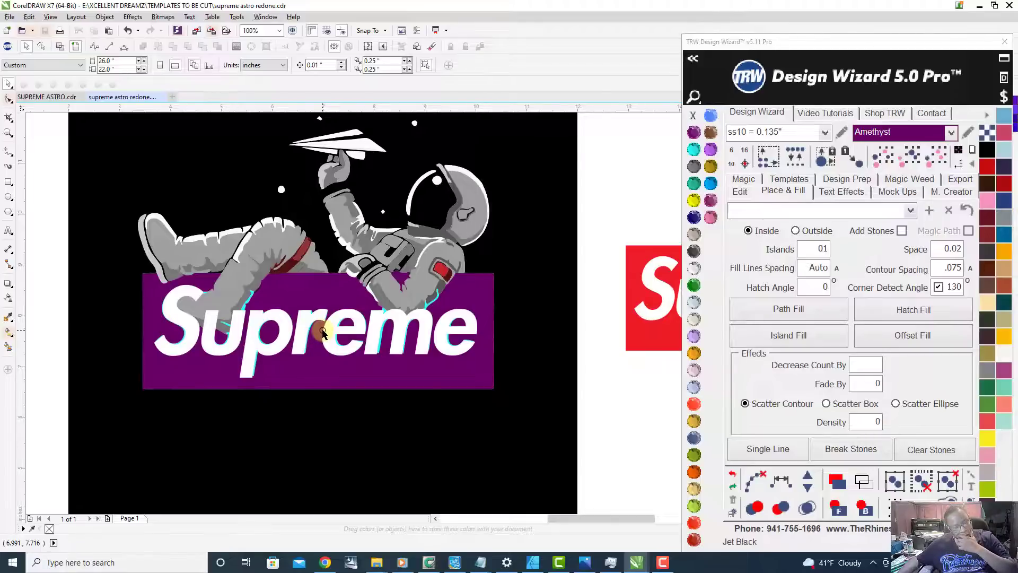
{"action": "scroll", "coordinate": [325, 333], "scroll_direction": "down", "scroll_amount": 3}
{"action": "scroll", "coordinate": [473, 321], "scroll_direction": "up", "scroll_amount": 3}
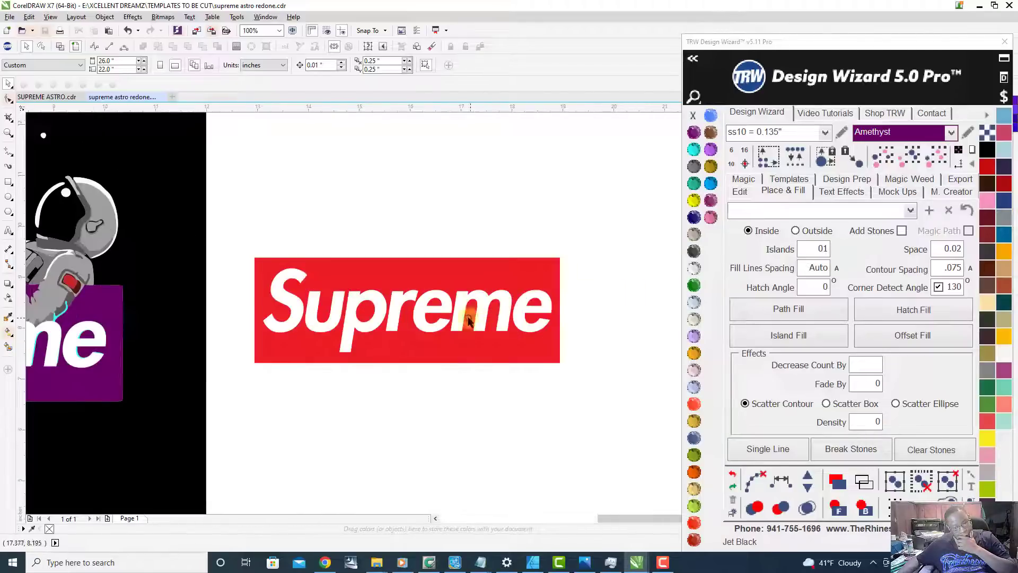
{"action": "left_click", "coordinate": [445, 301]}
{"action": "scroll", "coordinate": [485, 327], "scroll_direction": "down", "scroll_amount": 2}
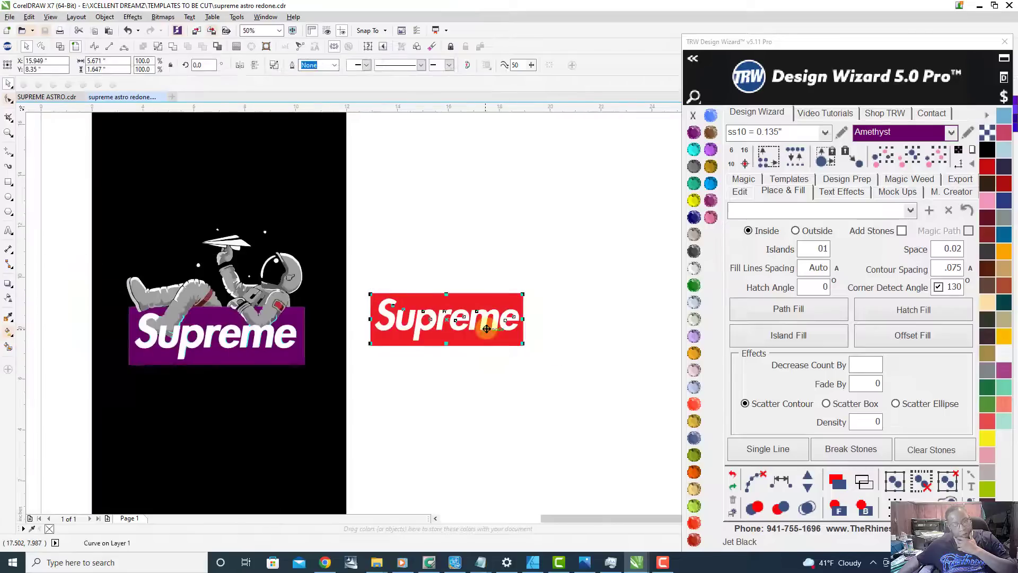
{"action": "scroll", "coordinate": [158, 337], "scroll_direction": "up", "scroll_amount": 2}
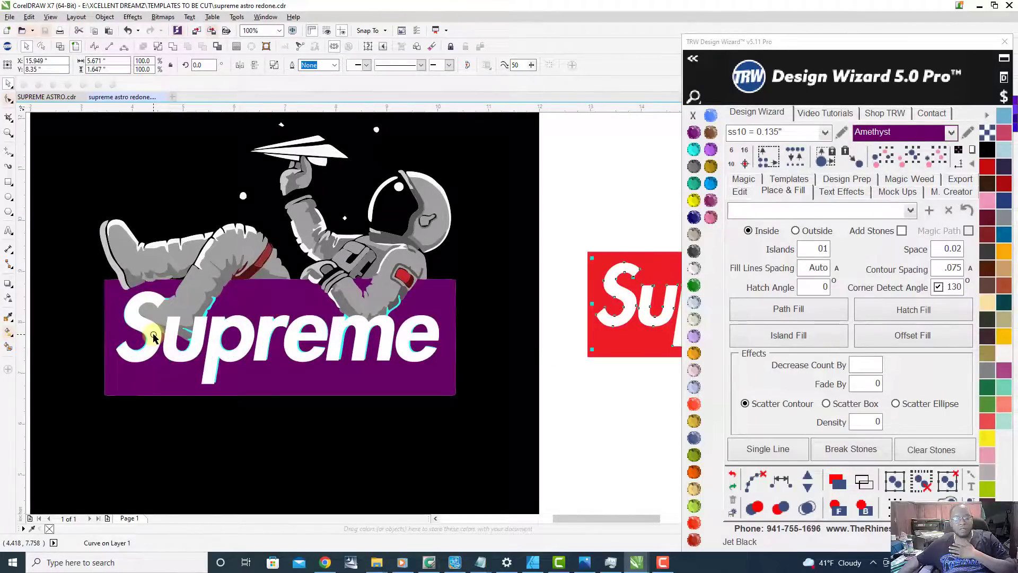
{"action": "scroll", "coordinate": [361, 337], "scroll_direction": "down", "scroll_amount": 1}
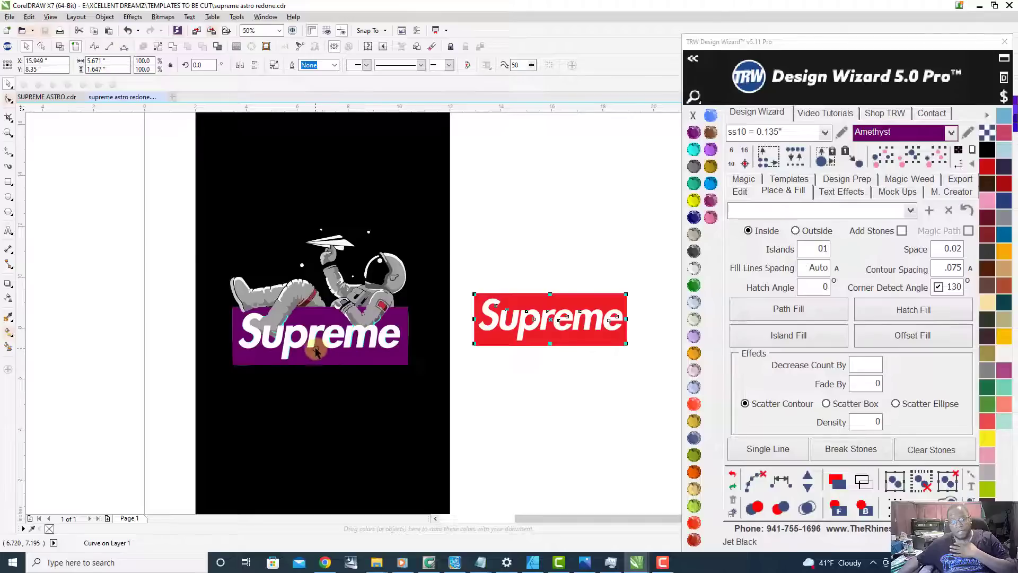
{"action": "scroll", "coordinate": [316, 352], "scroll_direction": "up", "scroll_amount": 1}
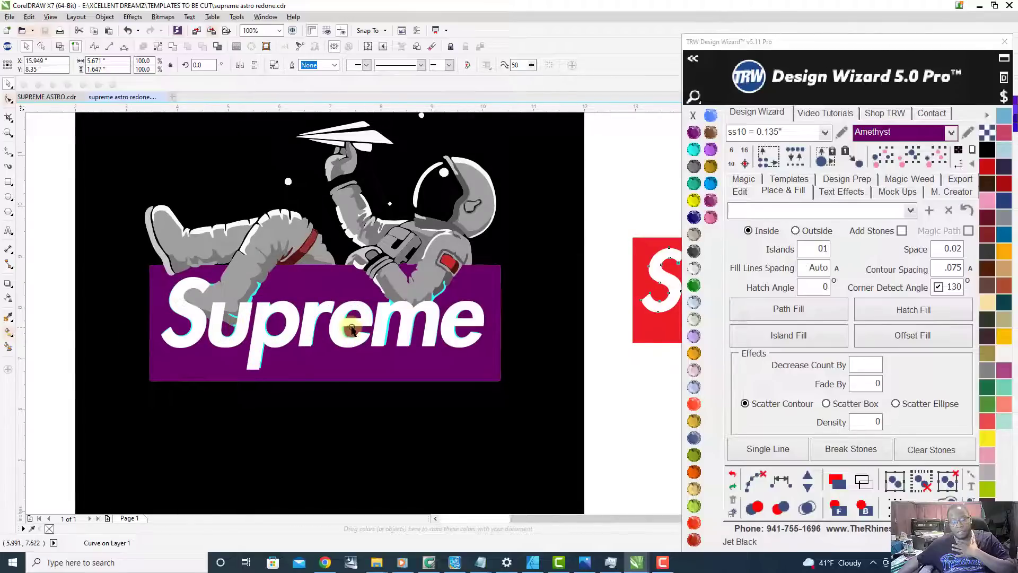
{"action": "key", "text": "F3"}
{"action": "left_click", "coordinate": [477, 369]}
{"action": "scroll", "coordinate": [318, 322], "scroll_direction": "up", "scroll_amount": 1}
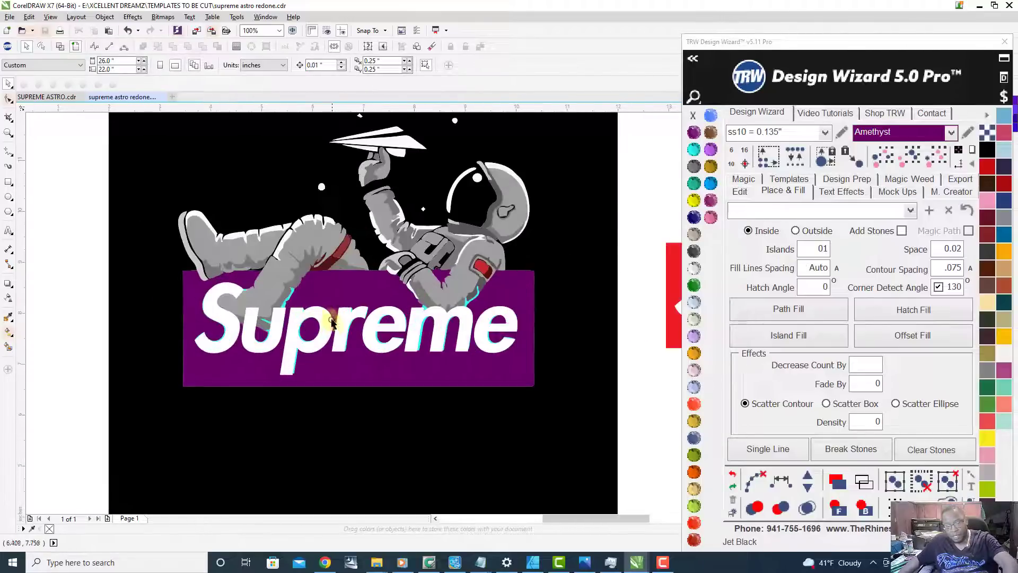
Step: Delete the white Supreme lettering copy that covers the Aquamarine lettering in the Amethyst box
{"action": "left_click", "coordinate": [325, 319]}
{"action": "key", "text": "F3"}
{"action": "key", "text": "Delete"}
{"action": "scroll", "coordinate": [365, 312], "scroll_direction": "up", "scroll_amount": 1}
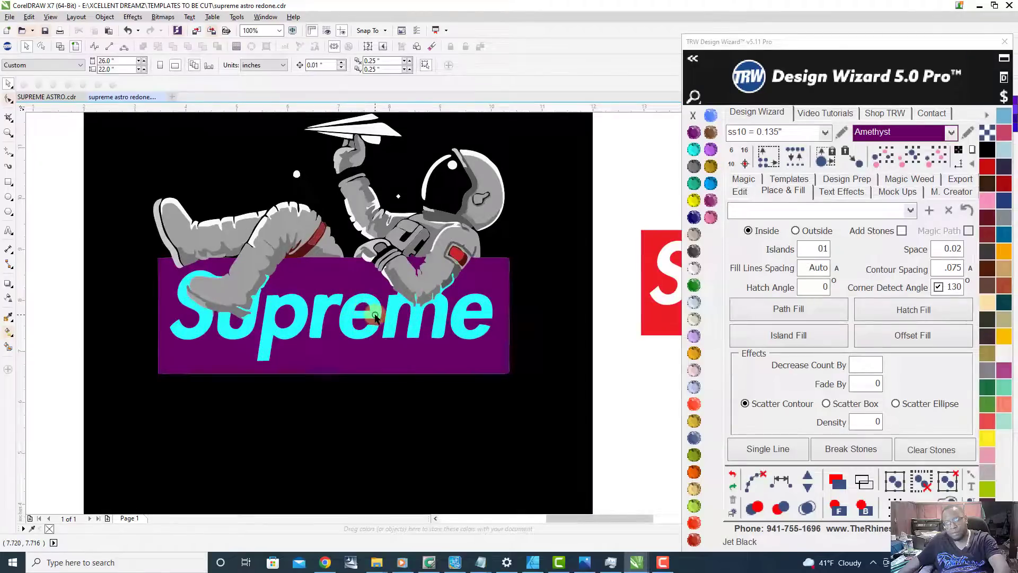
Step: Select all objects sharing the Aquamarine lettering's color and group them
{"action": "key", "text": "F3"}
{"action": "scroll", "coordinate": [379, 318], "scroll_direction": "up", "scroll_amount": 1}
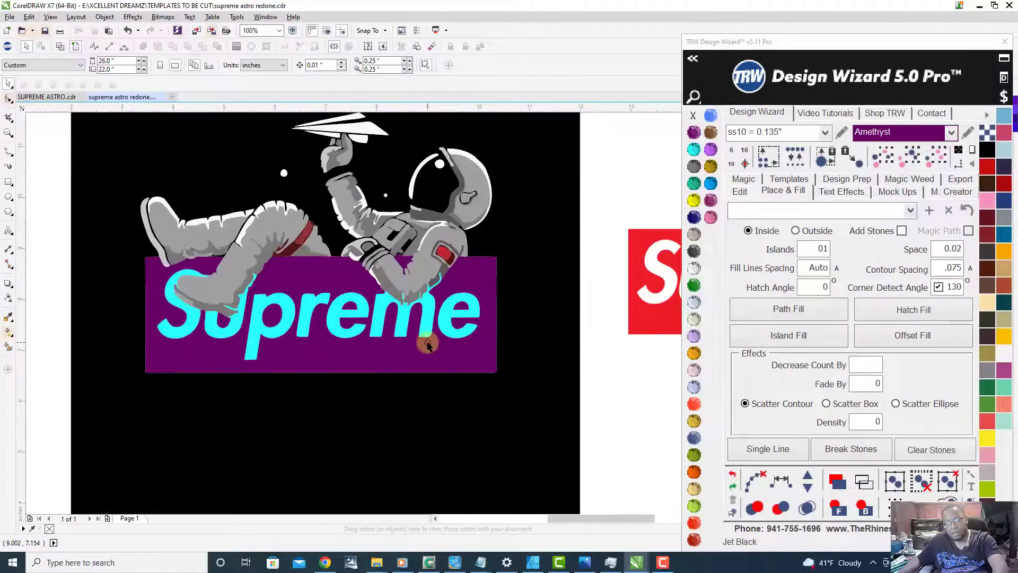
{"action": "left_click", "coordinate": [427, 317]}
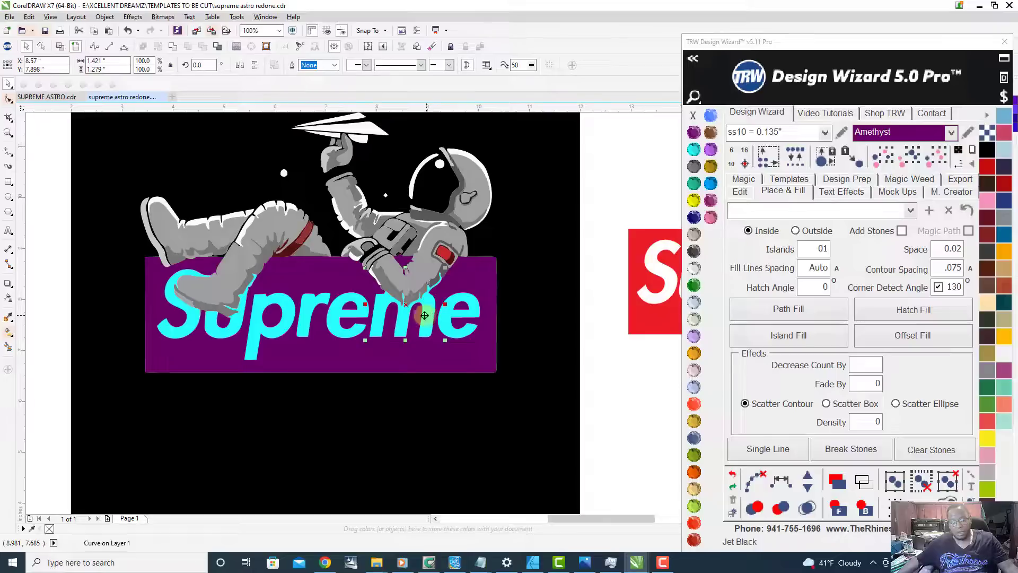
{"action": "left_click", "coordinate": [907, 152]}
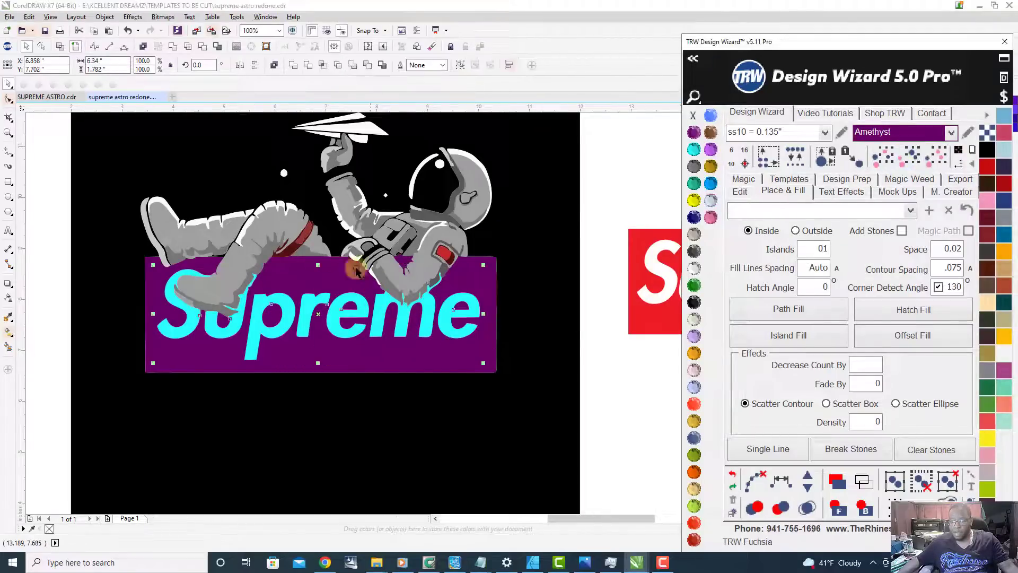
{"action": "right_click", "coordinate": [381, 305]}
{"action": "left_click", "coordinate": [424, 113]}
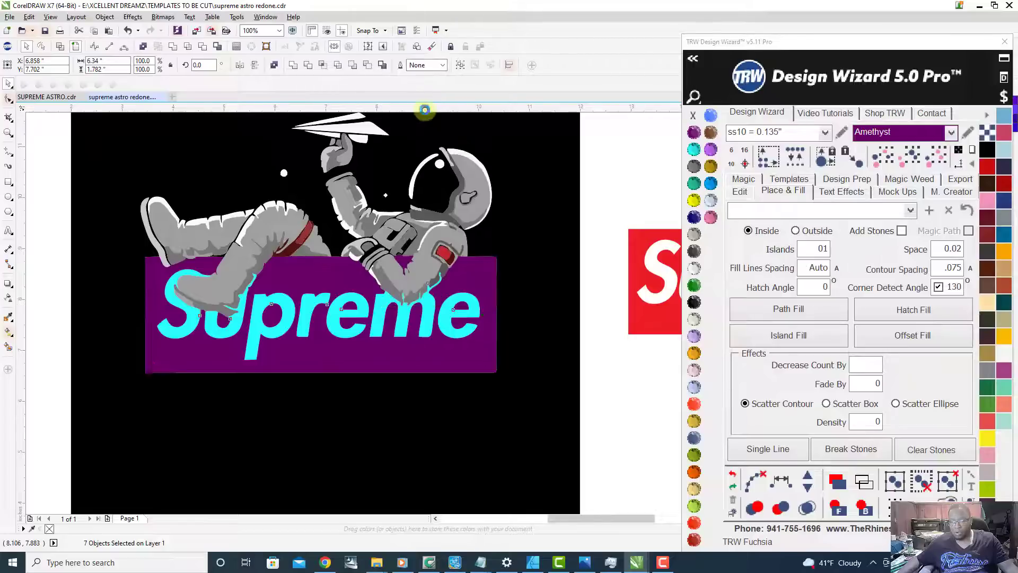
Step: Group the Amethyst box with the Aquamarine lettering and move the group off the black background onto the empty area beside the astronaut's feet
{"action": "left_click", "coordinate": [414, 356]}
{"action": "scroll", "coordinate": [432, 317], "scroll_direction": "up", "scroll_amount": 2}
{"action": "scroll", "coordinate": [432, 317], "scroll_direction": "down", "scroll_amount": 2}
{"action": "scroll", "coordinate": [421, 313], "scroll_direction": "up", "scroll_amount": 1}
{"action": "scroll", "coordinate": [345, 277], "scroll_direction": "up", "scroll_amount": 1}
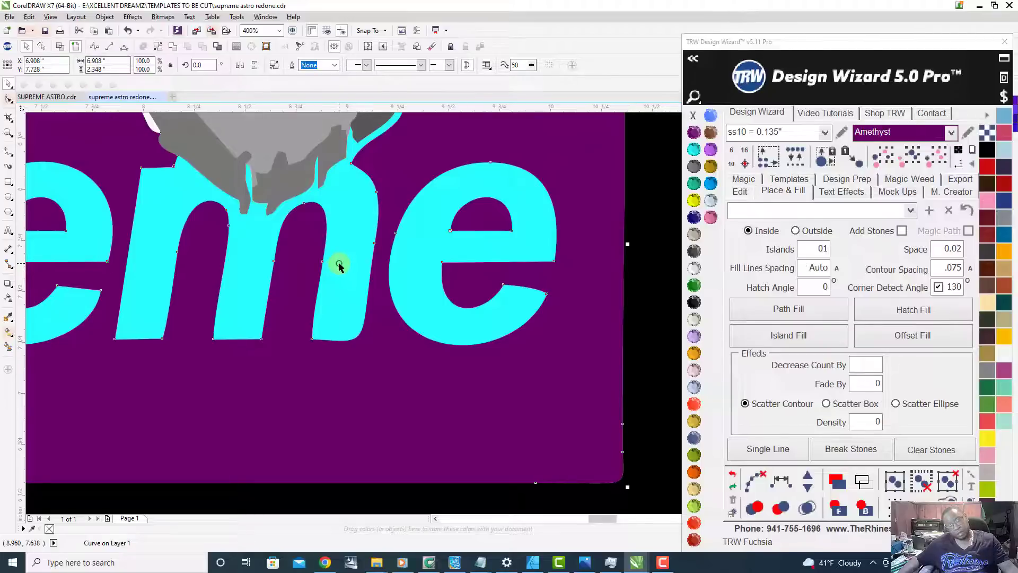
{"action": "left_click", "coordinate": [339, 264], "text": "shift"}
{"action": "right_click", "coordinate": [339, 264]}
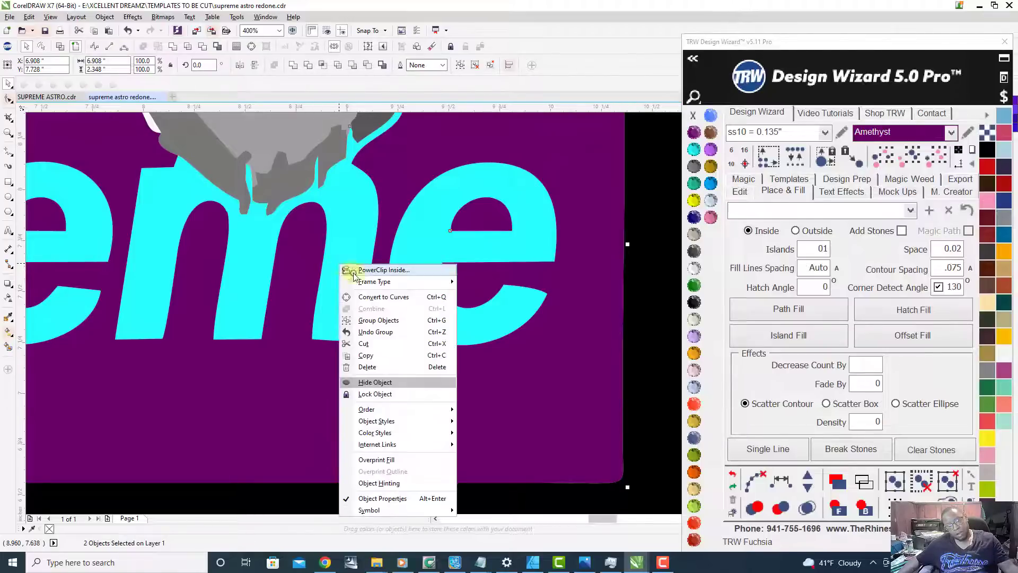
{"action": "left_click", "coordinate": [409, 321]}
{"action": "scroll", "coordinate": [393, 335], "scroll_direction": "down", "scroll_amount": 3}
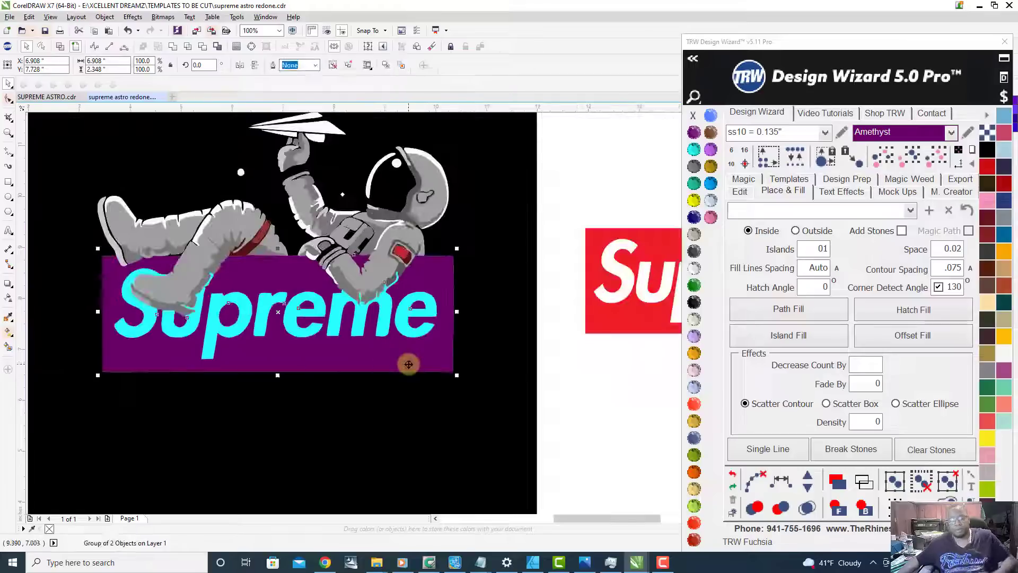
{"action": "left_click_drag", "start_coordinate": [385, 358], "coordinate": [160, 295]}
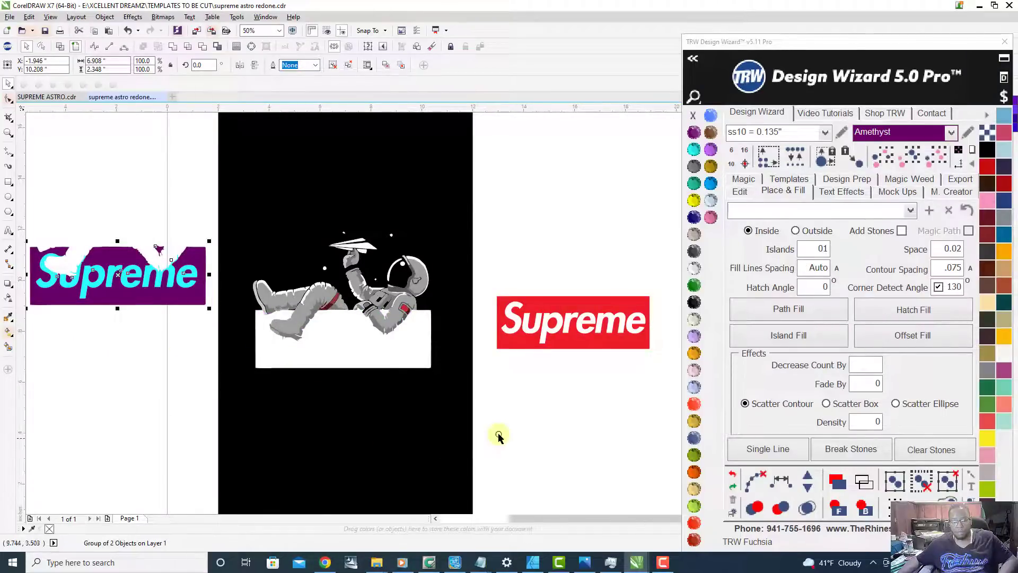
Step: Select the whole red Supreme logo and group its box and lettering
{"action": "left_click_drag", "start_coordinate": [487, 275], "coordinate": [664, 386]}
{"action": "right_click", "coordinate": [631, 305]}
{"action": "left_click", "coordinate": [682, 111]}
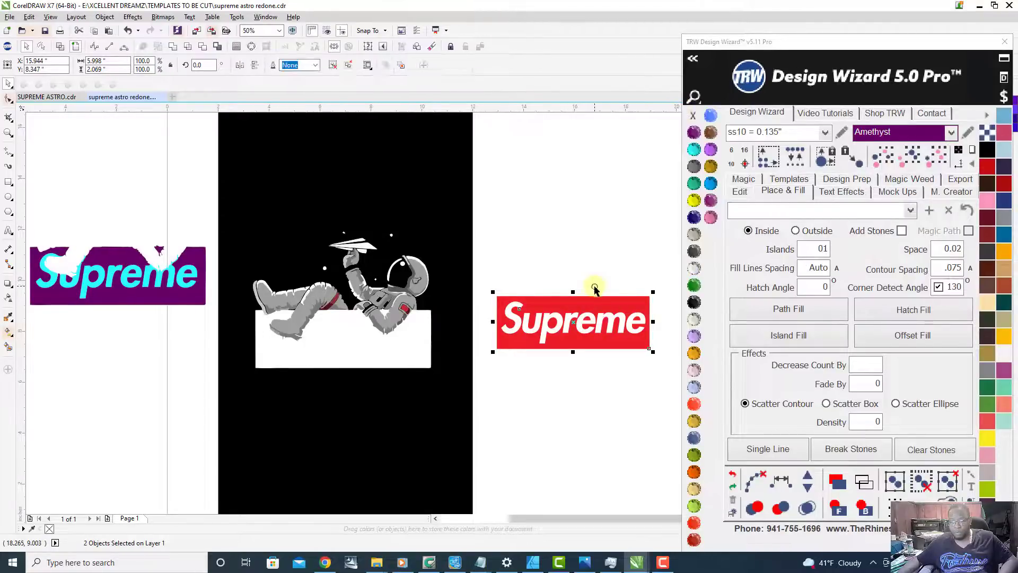
Step: Move the grouped red Supreme logo onto the white box below the astronaut, aligning its lower-left corner with the box
{"action": "left_click_drag", "start_coordinate": [595, 302], "coordinate": [371, 312]}
{"action": "scroll", "coordinate": [253, 350], "scroll_direction": "up", "scroll_amount": 3}
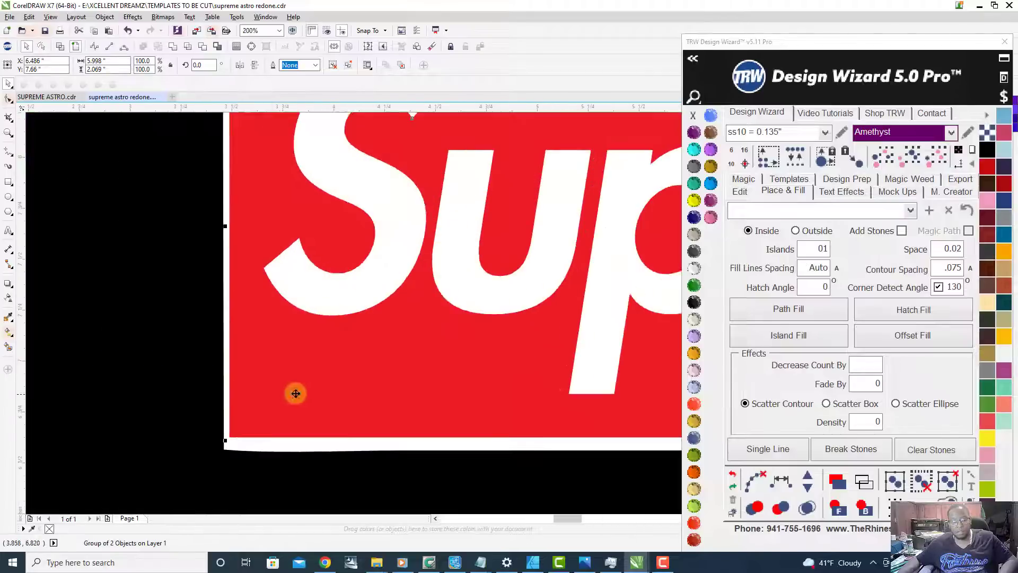
{"action": "left_click_drag", "start_coordinate": [274, 407], "coordinate": [274, 408]}
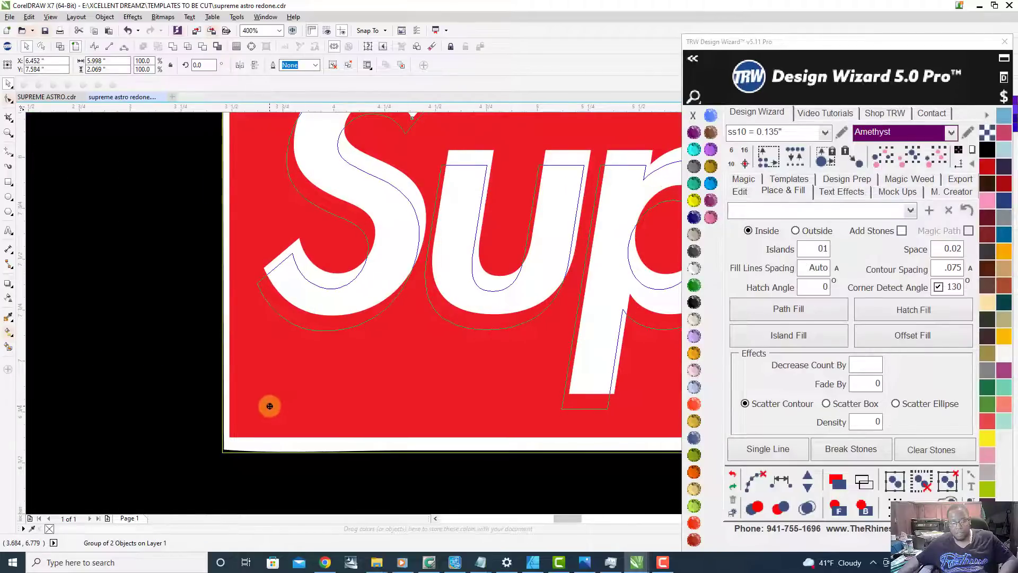
{"action": "scroll", "coordinate": [274, 407], "scroll_direction": "down", "scroll_amount": 2}
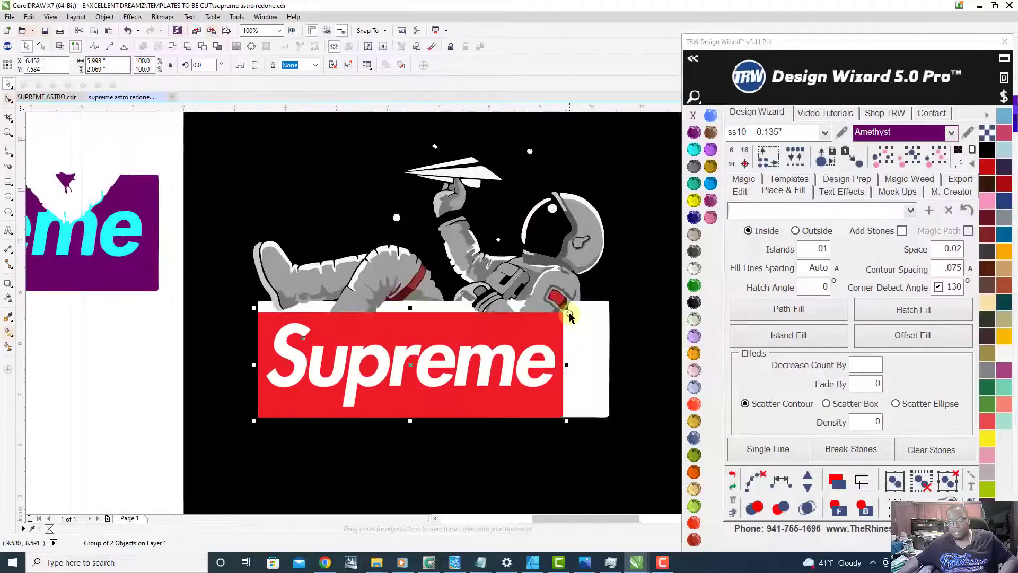
Step: Enlarge the red logo proportionally to about 6.63 by 2.29 inches and stretch its width to about 6.91 inches to cover the white box
{"action": "scroll", "coordinate": [569, 316], "scroll_direction": "up", "scroll_amount": 1}
{"action": "scroll", "coordinate": [570, 315], "scroll_direction": "down", "scroll_amount": 1}
{"action": "scroll", "coordinate": [569, 315], "scroll_direction": "up", "scroll_amount": 1}
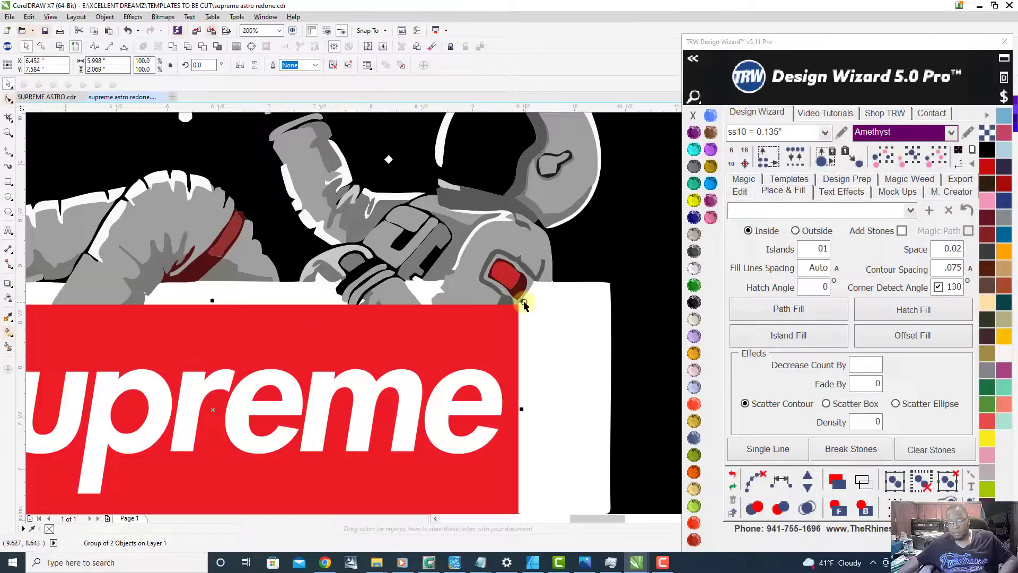
{"action": "left_click_drag", "start_coordinate": [522, 301], "coordinate": [588, 272]}
{"action": "scroll", "coordinate": [575, 288], "scroll_direction": "down", "scroll_amount": 1}
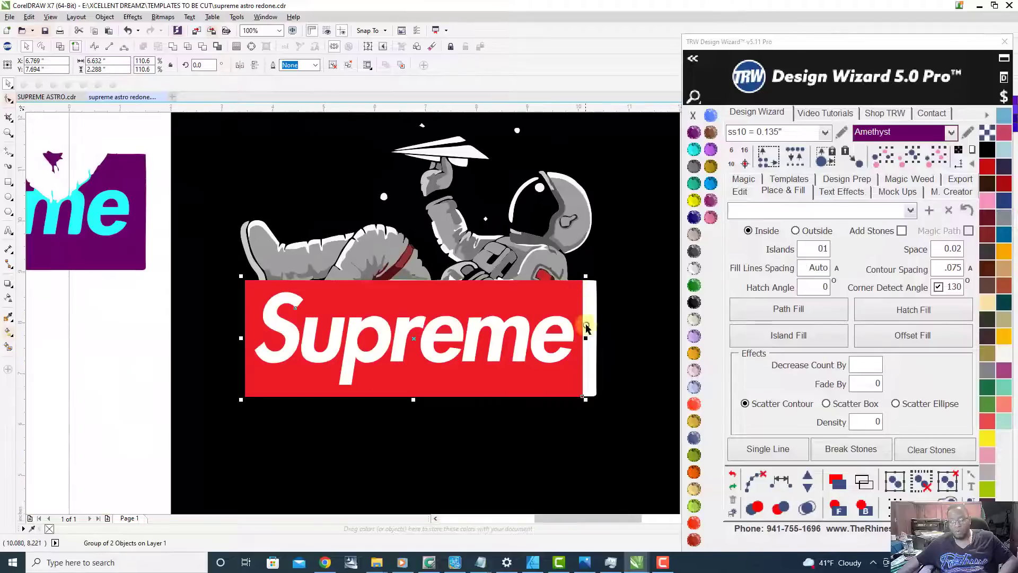
{"action": "scroll", "coordinate": [586, 321], "scroll_direction": "up", "scroll_amount": 1}
{"action": "left_click_drag", "start_coordinate": [585, 340], "coordinate": [608, 342]}
{"action": "scroll", "coordinate": [608, 341], "scroll_direction": "down", "scroll_amount": 2}
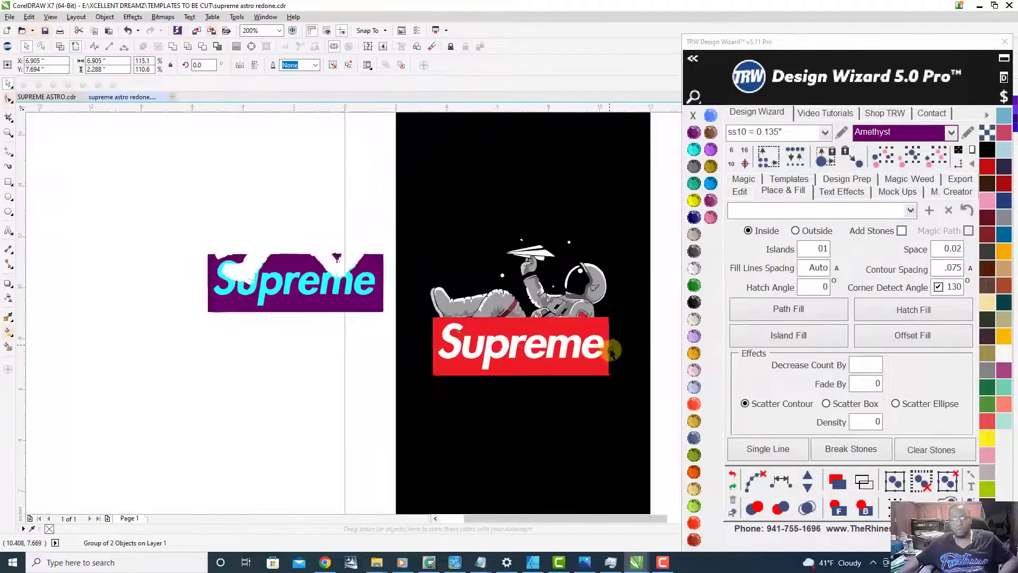
{"action": "scroll", "coordinate": [583, 331], "scroll_direction": "up", "scroll_amount": 1}
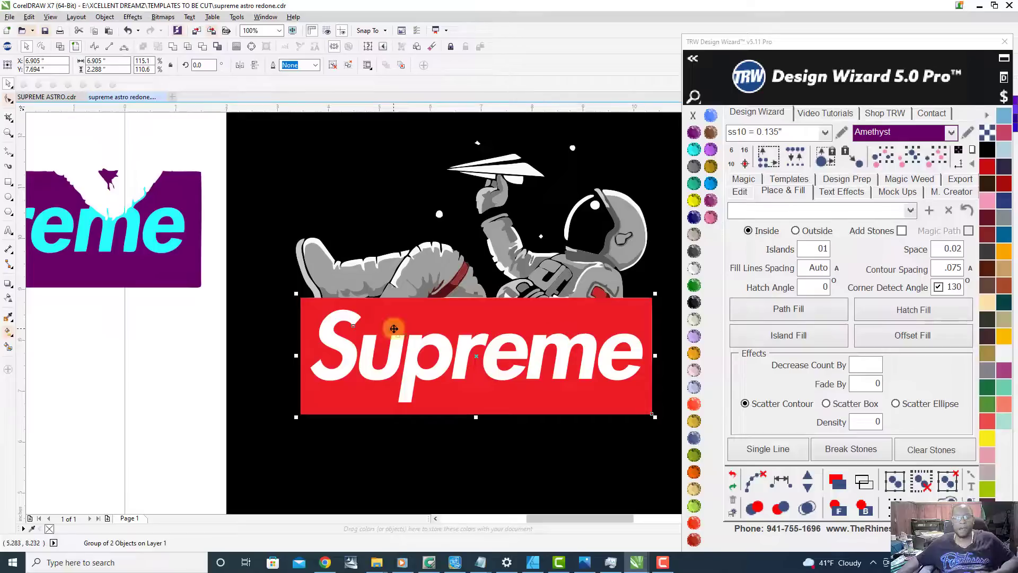
Step: Delete the grouped Amethyst box with Aquamarine lettering beside the black background
{"action": "scroll", "coordinate": [387, 326], "scroll_direction": "up", "scroll_amount": 1}
{"action": "scroll", "coordinate": [368, 295], "scroll_direction": "down", "scroll_amount": 2}
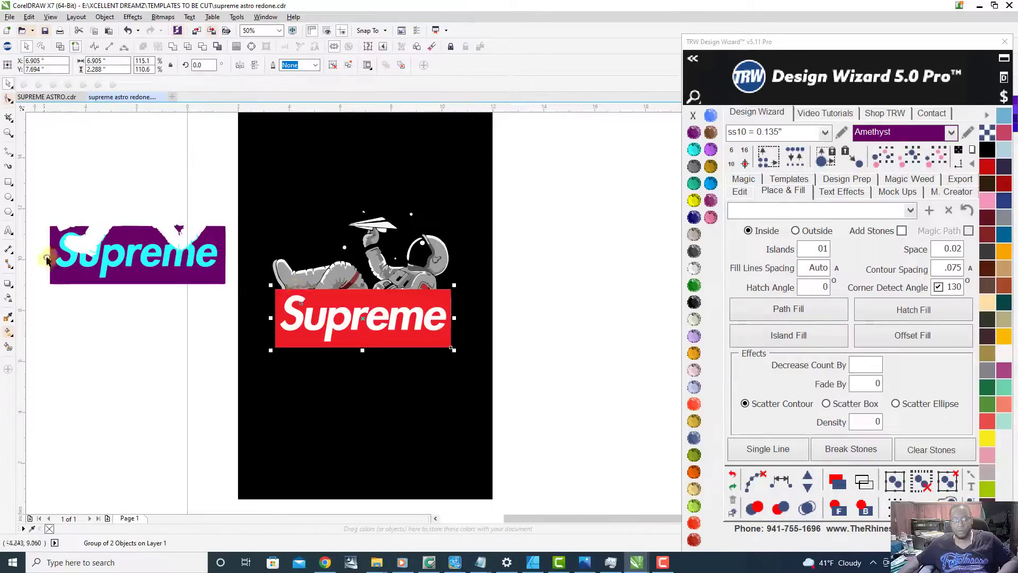
{"action": "scroll", "coordinate": [44, 265], "scroll_direction": "down", "scroll_amount": 2}
{"action": "scroll", "coordinate": [217, 313], "scroll_direction": "up", "scroll_amount": 1}
{"action": "left_click_drag", "start_coordinate": [180, 251], "coordinate": [318, 390]}
{"action": "scroll", "coordinate": [303, 293], "scroll_direction": "up", "scroll_amount": 1}
{"action": "scroll", "coordinate": [322, 318], "scroll_direction": "up", "scroll_amount": 1}
{"action": "scroll", "coordinate": [325, 334], "scroll_direction": "down", "scroll_amount": 1}
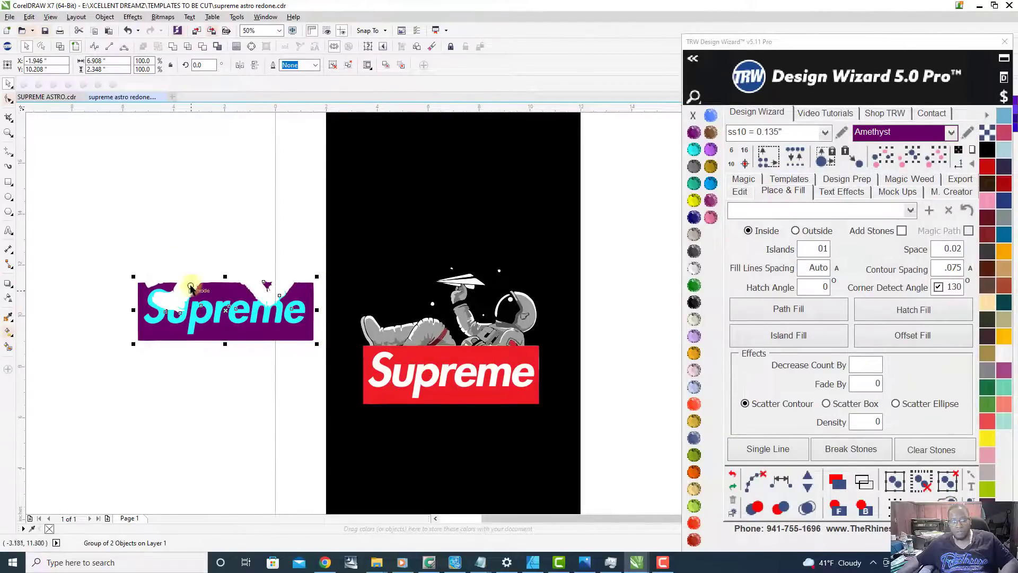
{"action": "scroll", "coordinate": [192, 286], "scroll_direction": "up", "scroll_amount": 2}
{"action": "scroll", "coordinate": [159, 336], "scroll_direction": "down", "scroll_amount": 2}
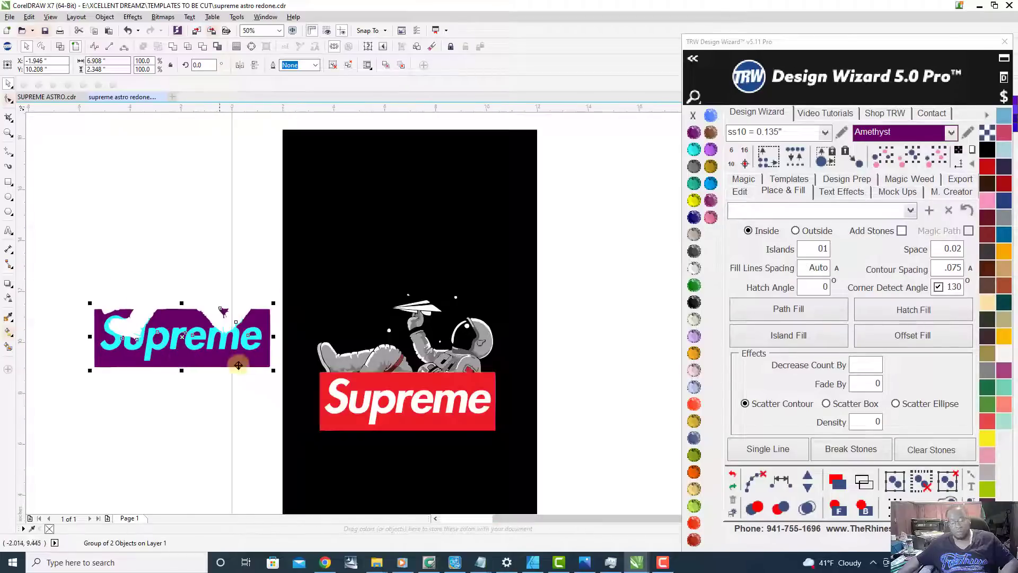
{"action": "key", "text": "Delete"}
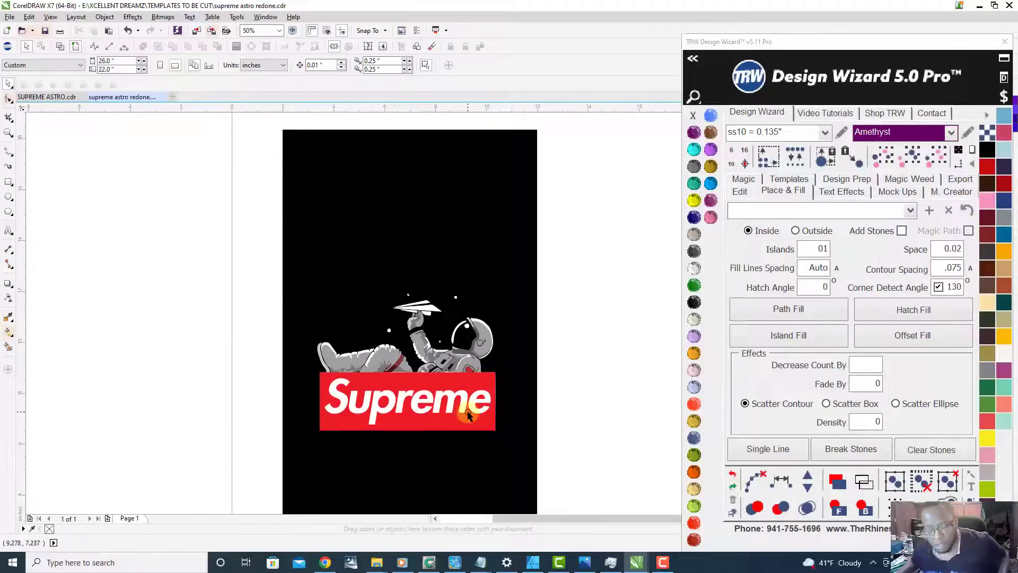
Step: Send the red Supreme logo group behind the astronaut artwork and the black background
{"action": "scroll", "coordinate": [455, 419], "scroll_direction": "up", "scroll_amount": 1}
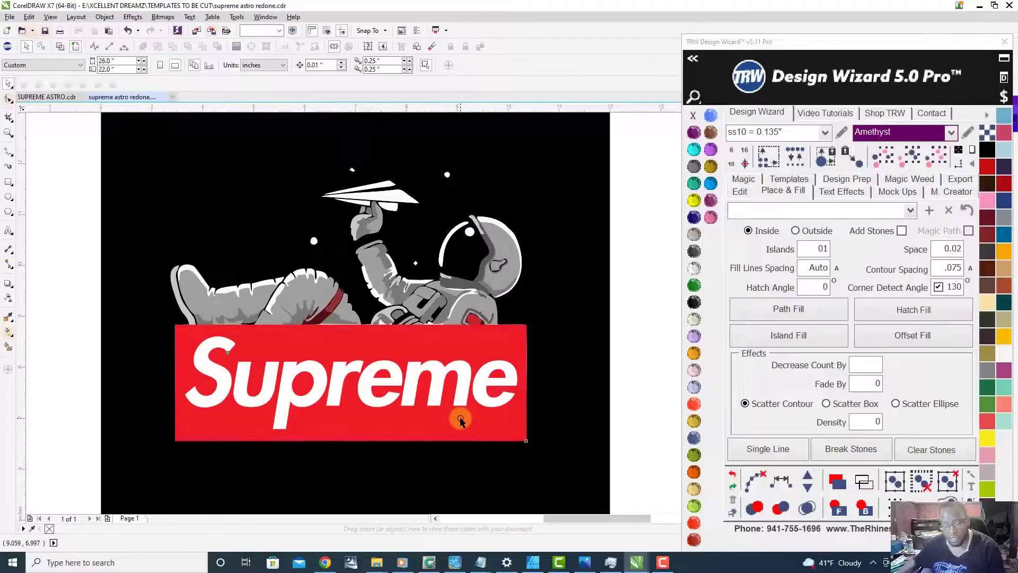
{"action": "left_click", "coordinate": [460, 420]}
{"action": "scroll", "coordinate": [499, 432], "scroll_direction": "down", "scroll_amount": 1}
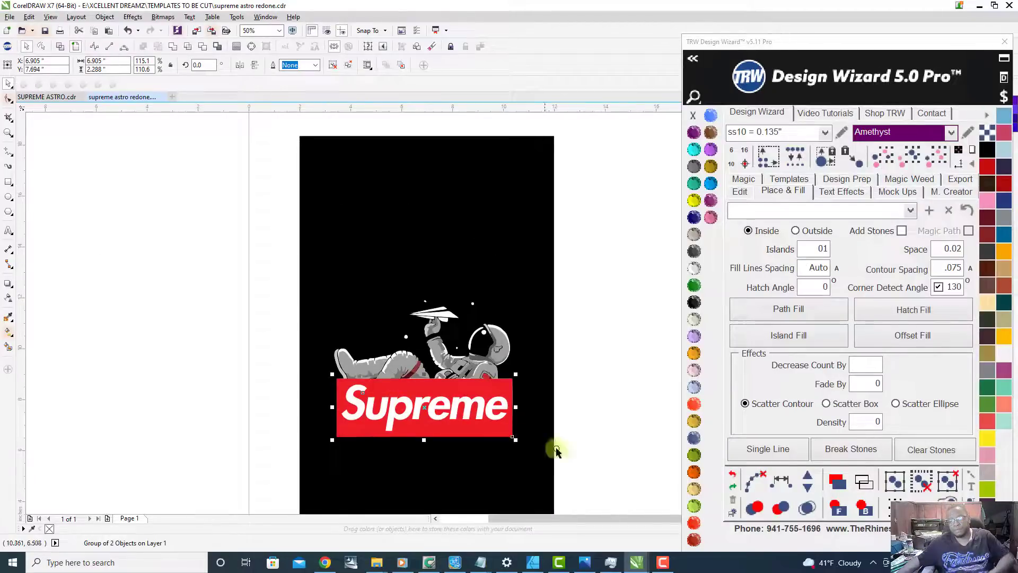
{"action": "left_click", "coordinate": [865, 508]}
{"action": "scroll", "coordinate": [450, 353], "scroll_direction": "down", "scroll_amount": 1}
{"action": "scroll", "coordinate": [447, 344], "scroll_direction": "up", "scroll_amount": 1}
Step: Try moving the black background curve aside to see the logo and astronaut pieces separately, and restore its position
{"action": "left_click", "coordinate": [474, 228]}
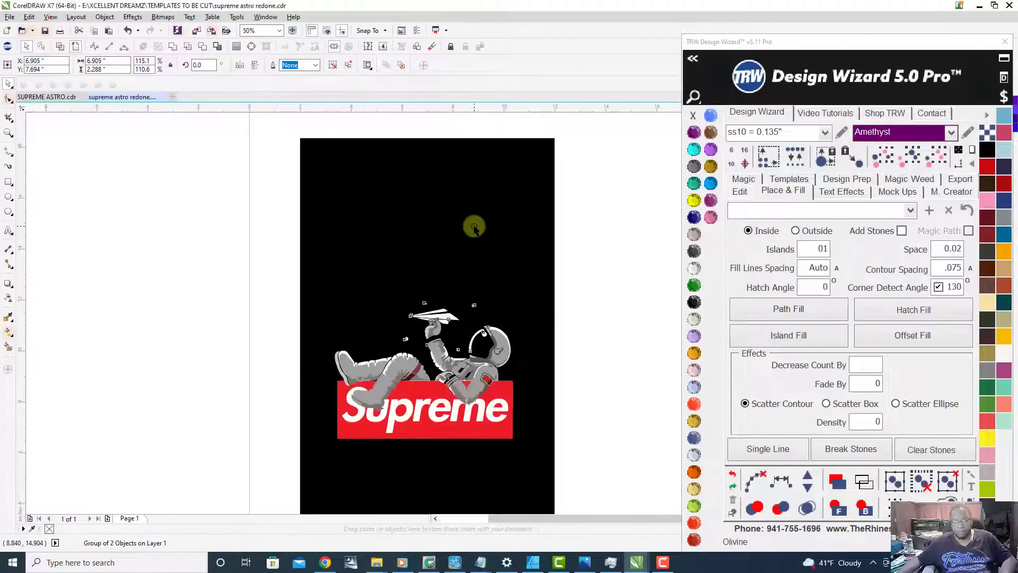
{"action": "scroll", "coordinate": [475, 229], "scroll_direction": "down", "scroll_amount": 1}
{"action": "left_click_drag", "start_coordinate": [481, 233], "coordinate": [312, 233]}
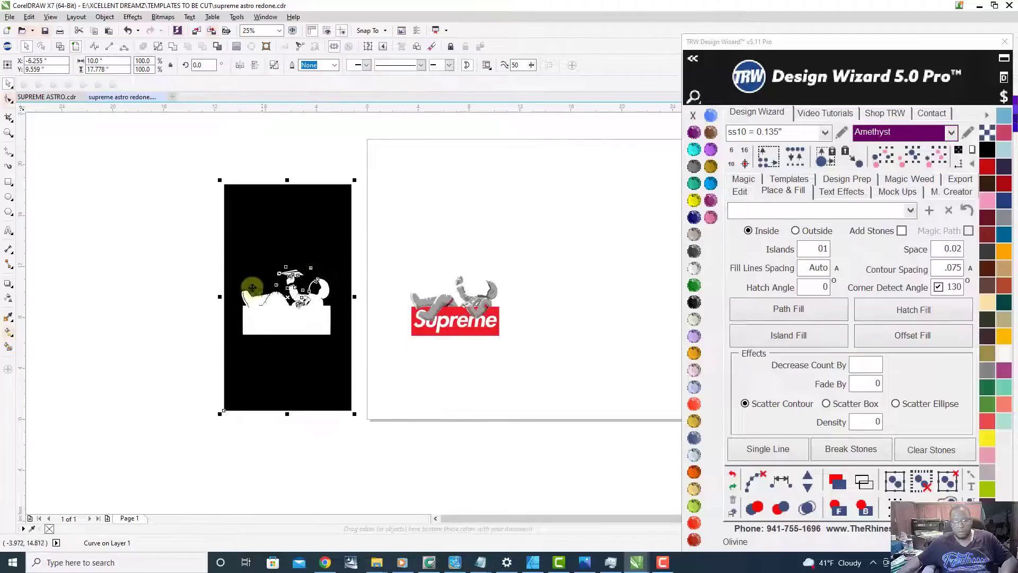
{"action": "scroll", "coordinate": [282, 309], "scroll_direction": "up", "scroll_amount": 2}
{"action": "scroll", "coordinate": [323, 311], "scroll_direction": "down", "scroll_amount": 2}
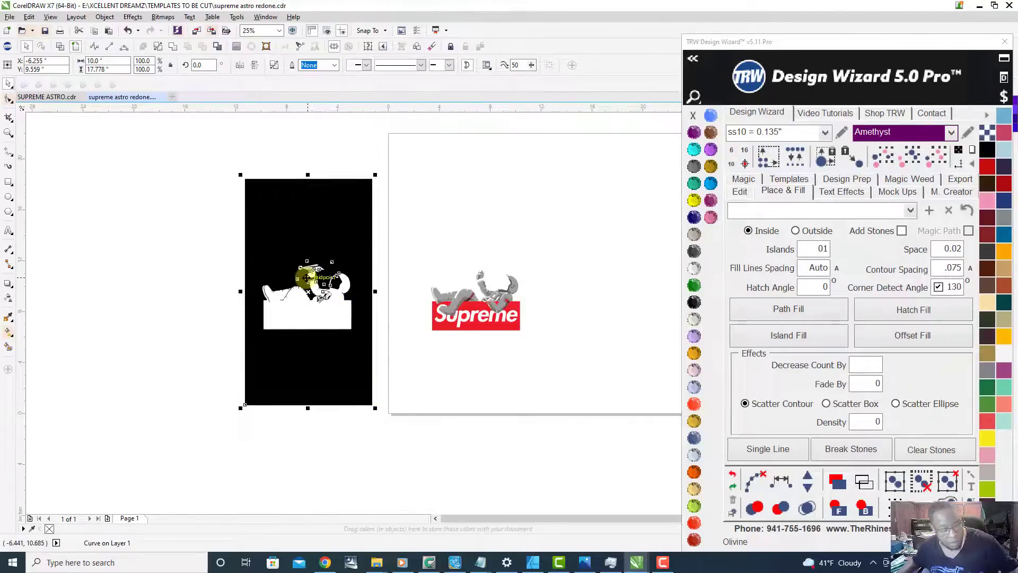
{"action": "left_click_drag", "start_coordinate": [307, 277], "coordinate": [468, 280]}
{"action": "scroll", "coordinate": [523, 314], "scroll_direction": "up", "scroll_amount": 1}
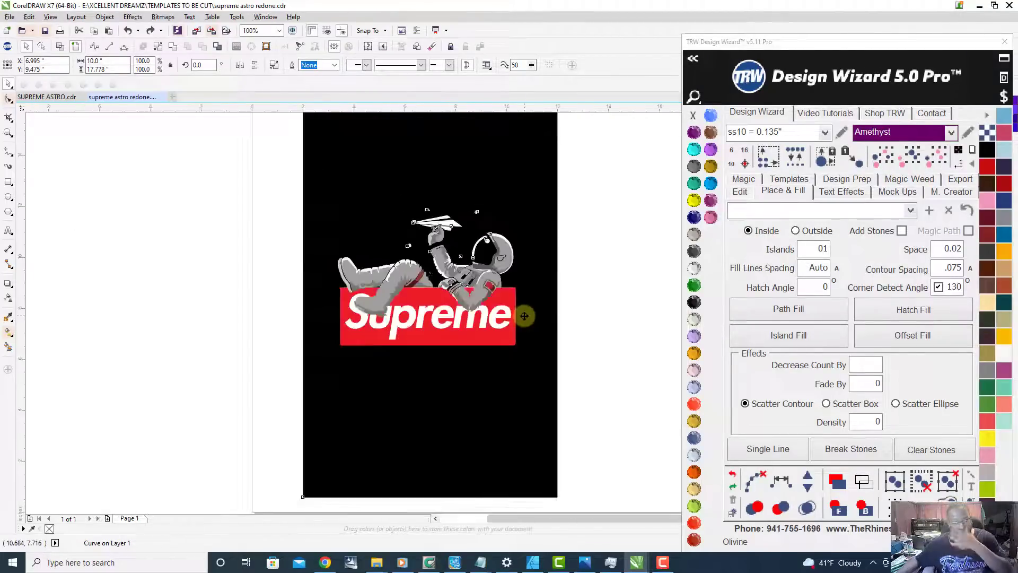
{"action": "left_click_drag", "start_coordinate": [512, 206], "coordinate": [220, 218]}
{"action": "scroll", "coordinate": [326, 234], "scroll_direction": "down", "scroll_amount": 1}
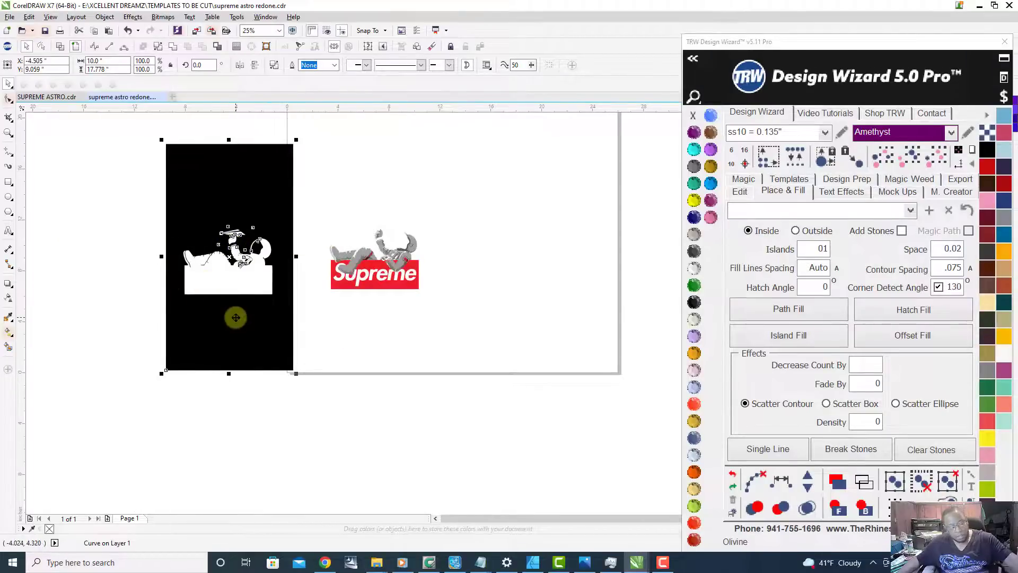
{"action": "key", "text": "ctrl+z"}
{"action": "scroll", "coordinate": [371, 286], "scroll_direction": "up", "scroll_amount": 3}
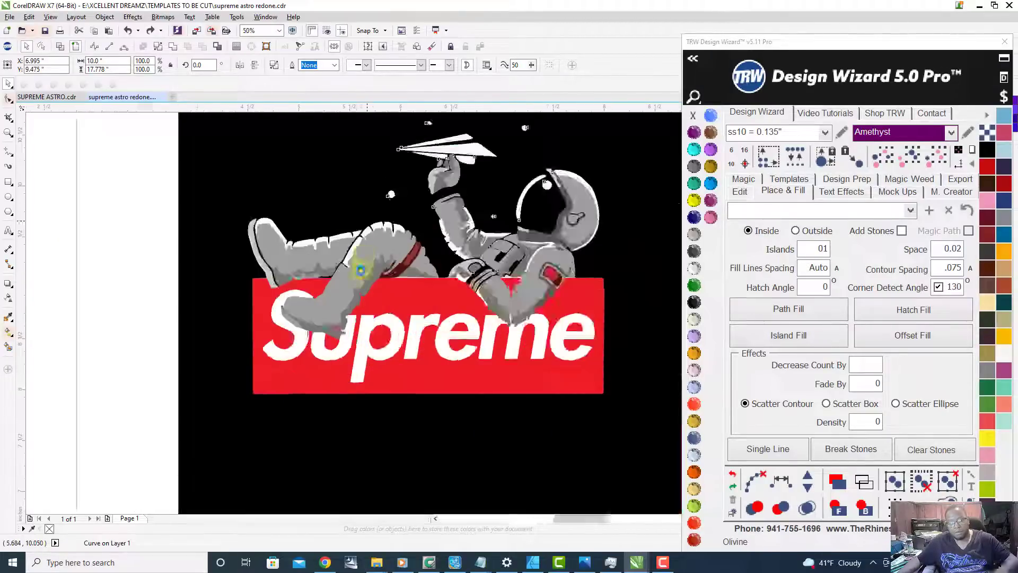
Step: Ungroup all objects of the red Supreme logo so its box and lettering are separate
{"action": "scroll", "coordinate": [388, 299], "scroll_direction": "down", "scroll_amount": 1}
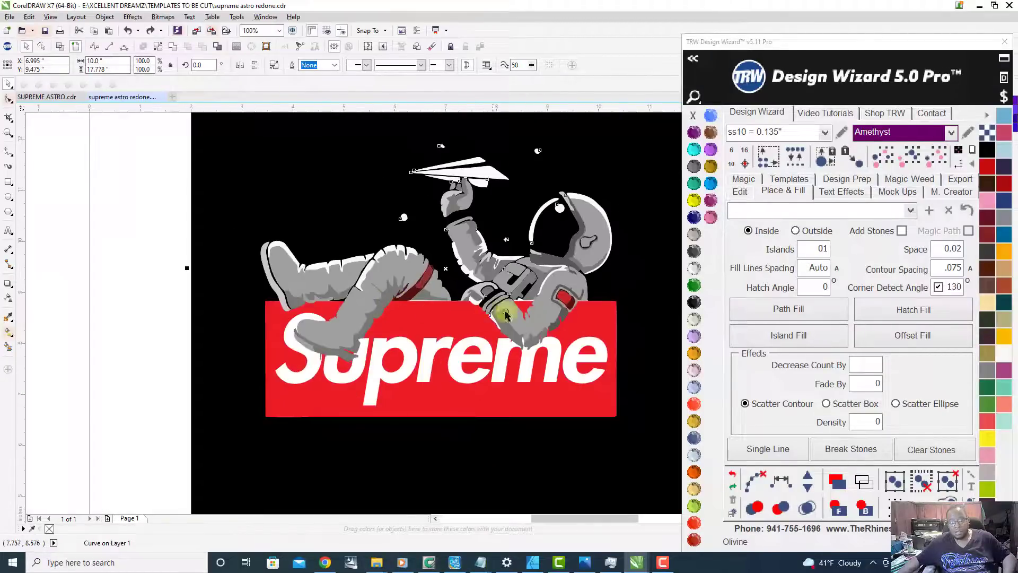
{"action": "scroll", "coordinate": [591, 319], "scroll_direction": "down", "scroll_amount": 1}
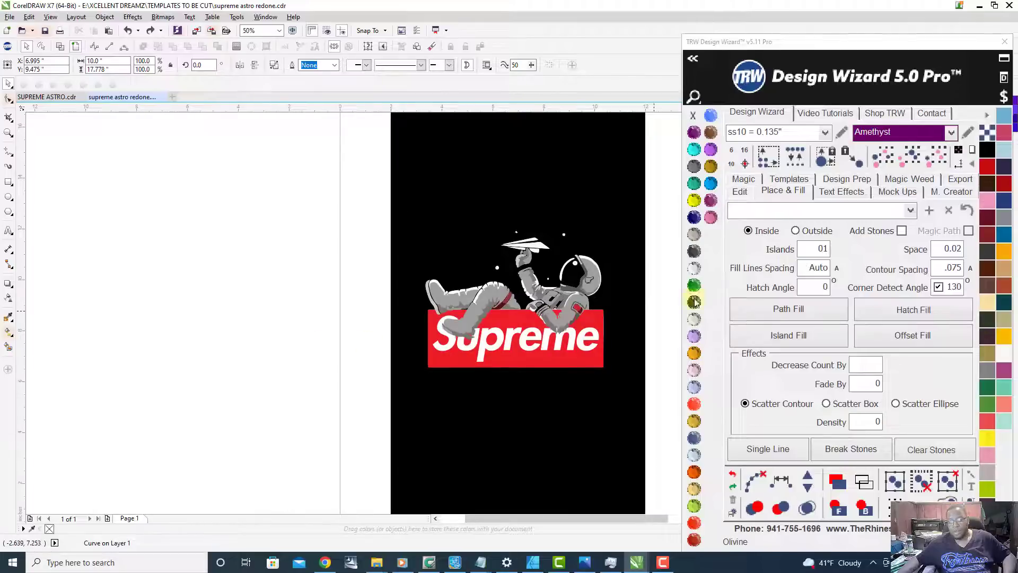
{"action": "left_click", "coordinate": [669, 302]}
{"action": "scroll", "coordinate": [625, 312], "scroll_direction": "up", "scroll_amount": 1}
{"action": "scroll", "coordinate": [541, 388], "scroll_direction": "up", "scroll_amount": 1}
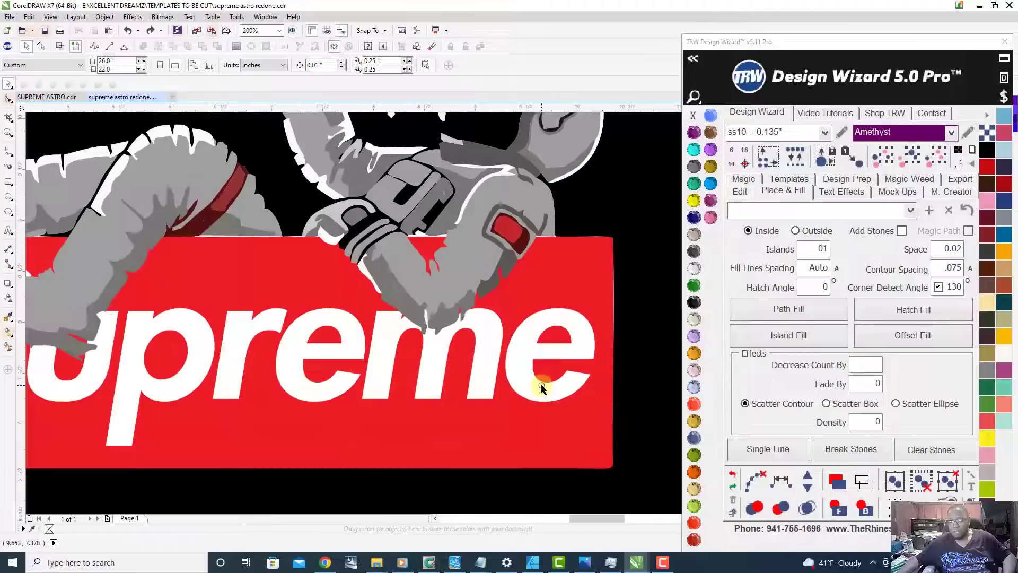
{"action": "left_click", "coordinate": [429, 379]}
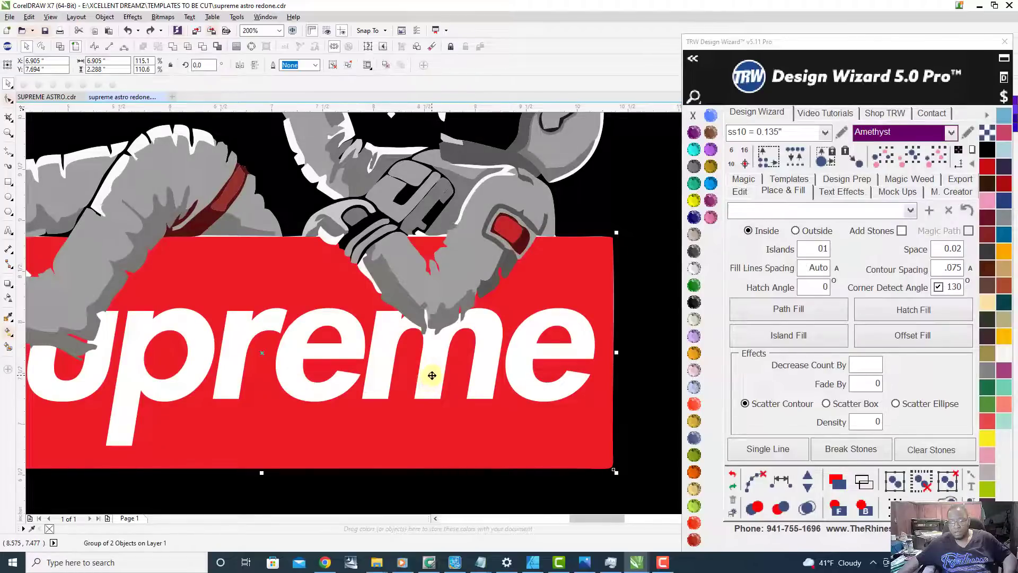
{"action": "right_click", "coordinate": [432, 375]}
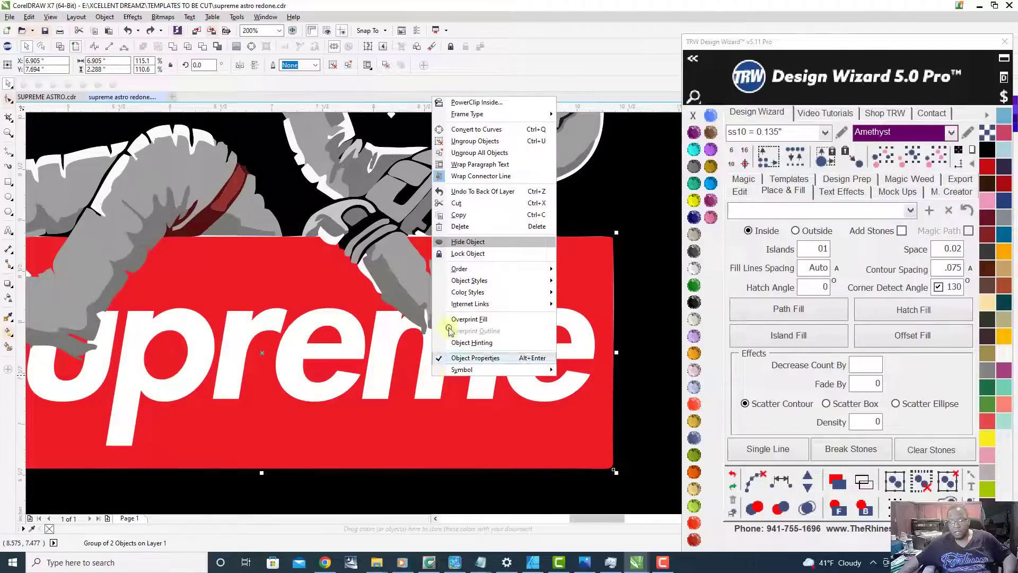
{"action": "left_click", "coordinate": [497, 153]}
{"action": "scroll", "coordinate": [456, 317], "scroll_direction": "down", "scroll_amount": 1}
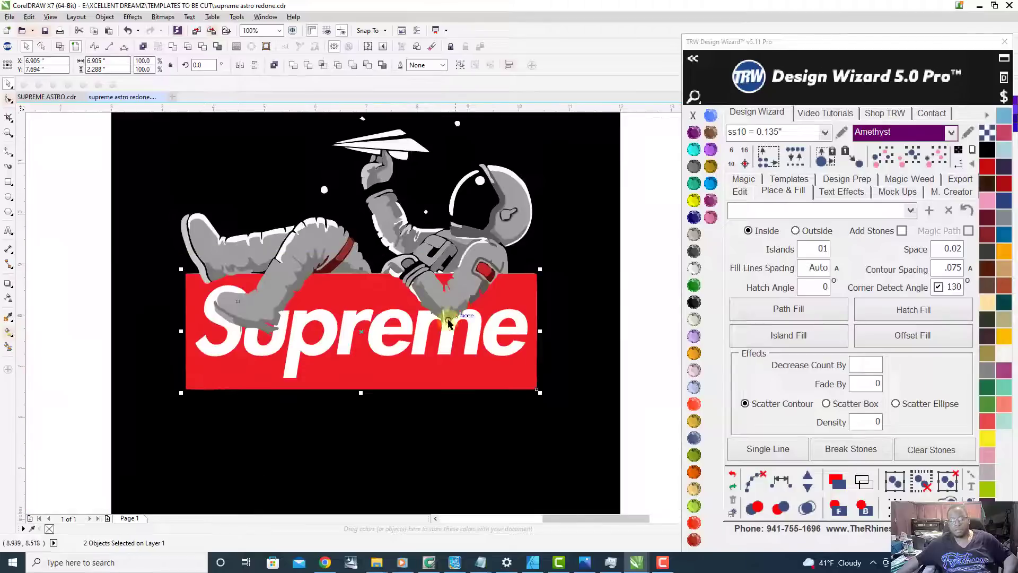
Step: Smart Fill the red box area around the lettering and the inside of the u in blue-gray with a 0.5 pt black outline
{"action": "left_click", "coordinate": [55, 374]}
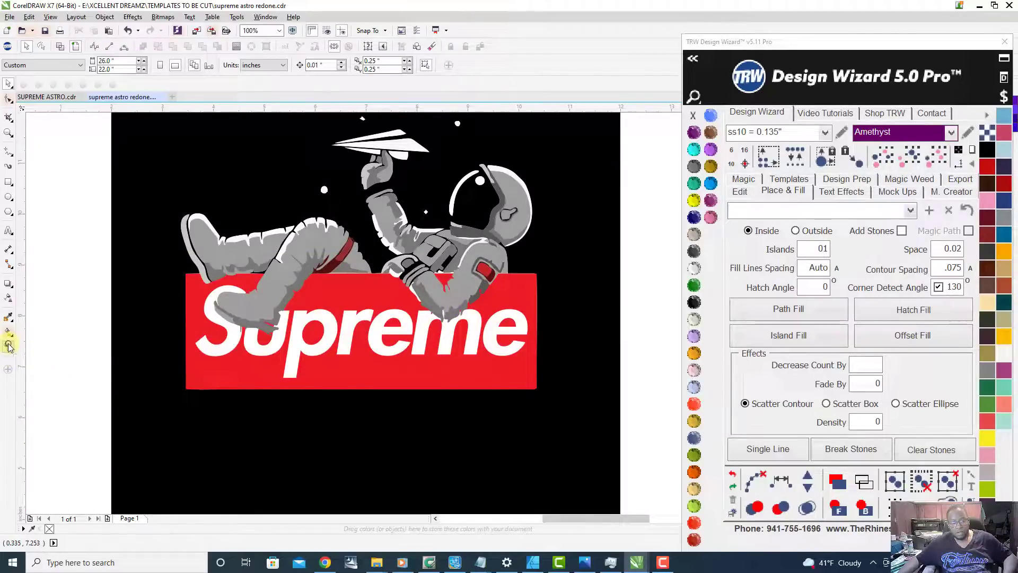
{"action": "left_click", "coordinate": [8, 346]}
{"action": "left_click", "coordinate": [197, 323]}
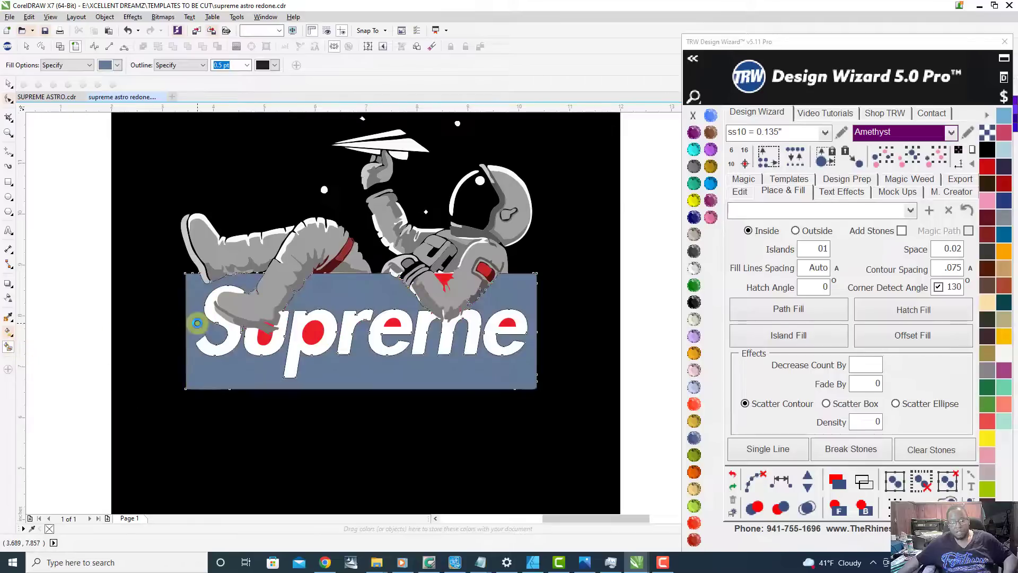
{"action": "left_click", "coordinate": [381, 343]}
{"action": "scroll", "coordinate": [262, 342], "scroll_direction": "up", "scroll_amount": 5}
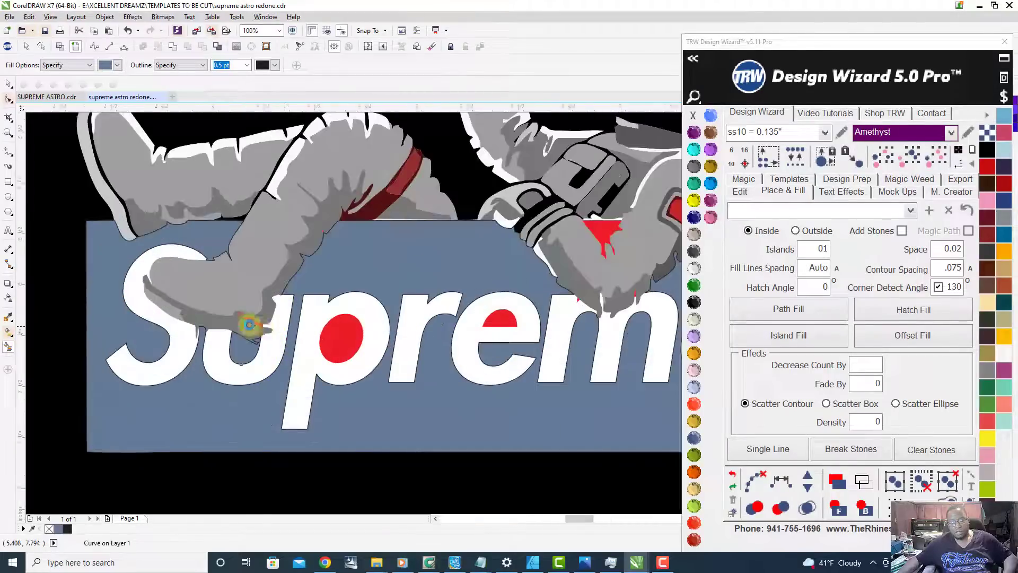
{"action": "left_click", "coordinate": [239, 324]}
{"action": "scroll", "coordinate": [377, 367], "scroll_direction": "down", "scroll_amount": 2}
Step: Smart Fill the red openings inside the p and both e letters with the same blue-gray
{"action": "left_click", "coordinate": [378, 367]}
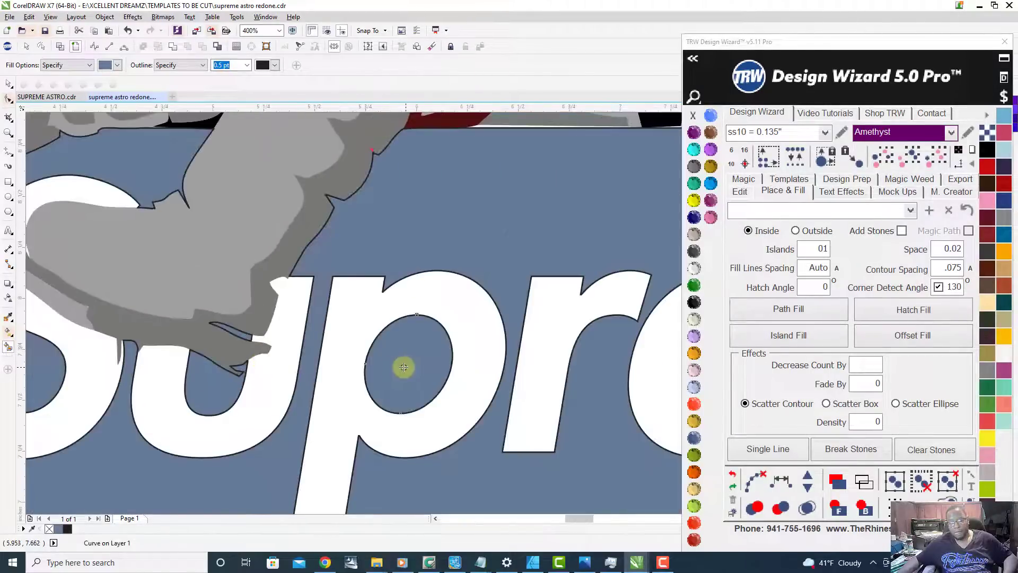
{"action": "scroll", "coordinate": [404, 364], "scroll_direction": "down", "scroll_amount": 3}
{"action": "scroll", "coordinate": [432, 387], "scroll_direction": "up", "scroll_amount": 3}
{"action": "left_click", "coordinate": [434, 326]}
{"action": "scroll", "coordinate": [434, 326], "scroll_direction": "down", "scroll_amount": 3}
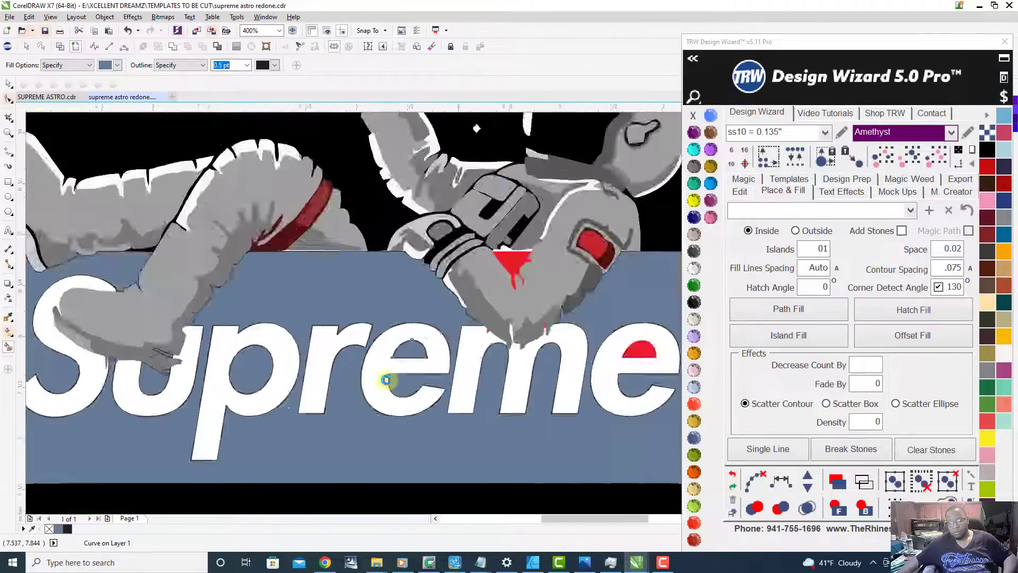
{"action": "scroll", "coordinate": [536, 368], "scroll_direction": "up", "scroll_amount": 3}
{"action": "left_click", "coordinate": [535, 368]}
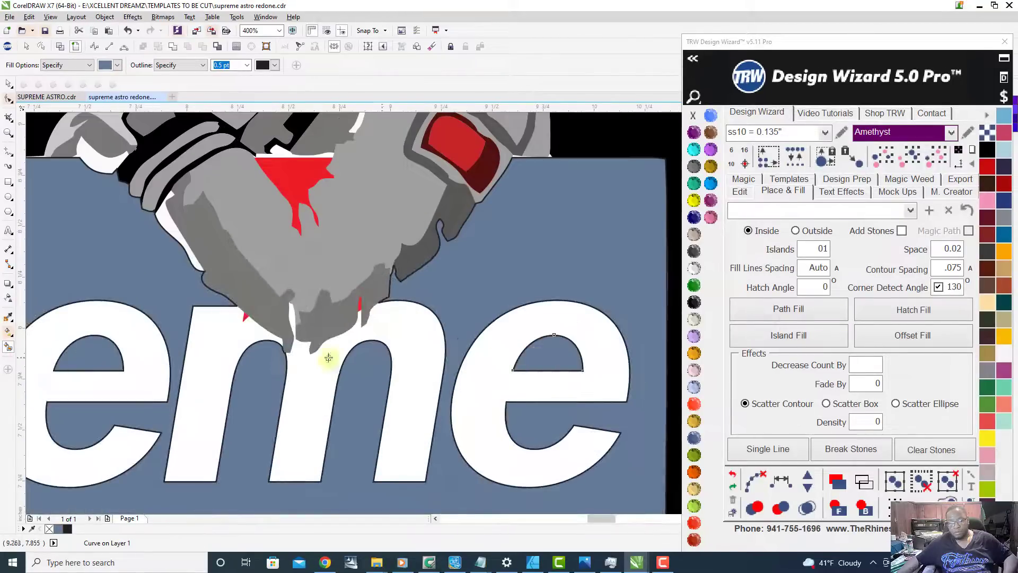
Step: Smart Fill the small red slivers between the astronaut's elbow and the m, and the red gap within the bent arm
{"action": "scroll", "coordinate": [245, 318], "scroll_direction": "up", "scroll_amount": 3}
{"action": "left_click", "coordinate": [254, 331]}
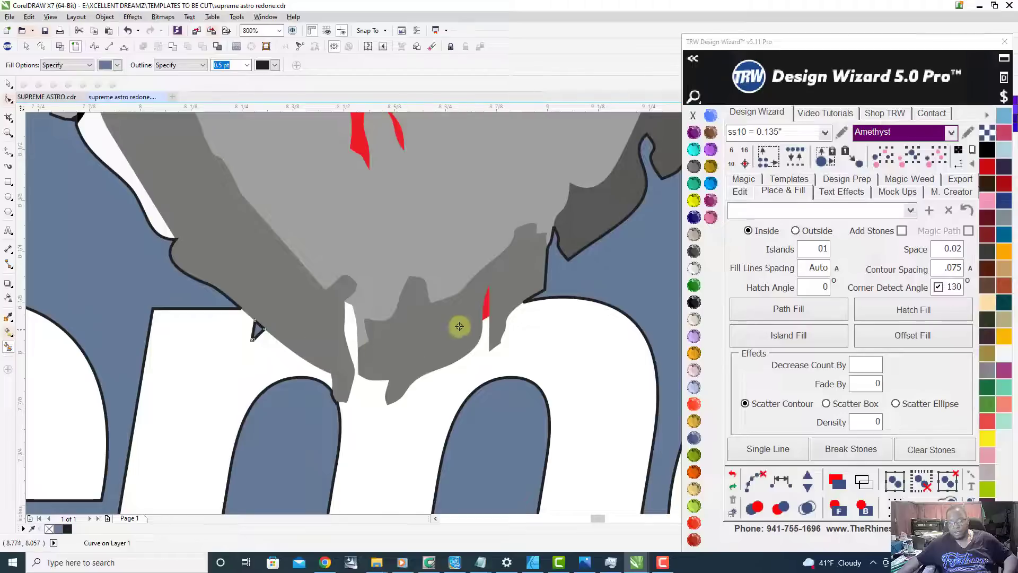
{"action": "scroll", "coordinate": [488, 300], "scroll_direction": "up", "scroll_amount": 3}
{"action": "left_click", "coordinate": [461, 329]}
{"action": "scroll", "coordinate": [461, 329], "scroll_direction": "down", "scroll_amount": 9}
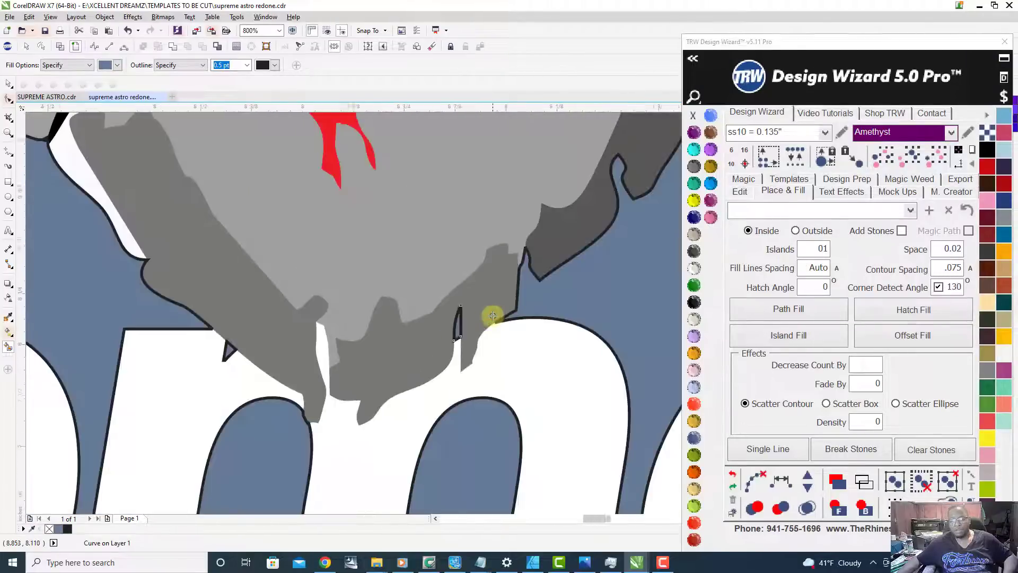
{"action": "scroll", "coordinate": [512, 373], "scroll_direction": "down", "scroll_amount": 2}
{"action": "scroll", "coordinate": [469, 310], "scroll_direction": "up", "scroll_amount": 4}
{"action": "left_click", "coordinate": [469, 311]}
{"action": "scroll", "coordinate": [468, 312], "scroll_direction": "down", "scroll_amount": 3}
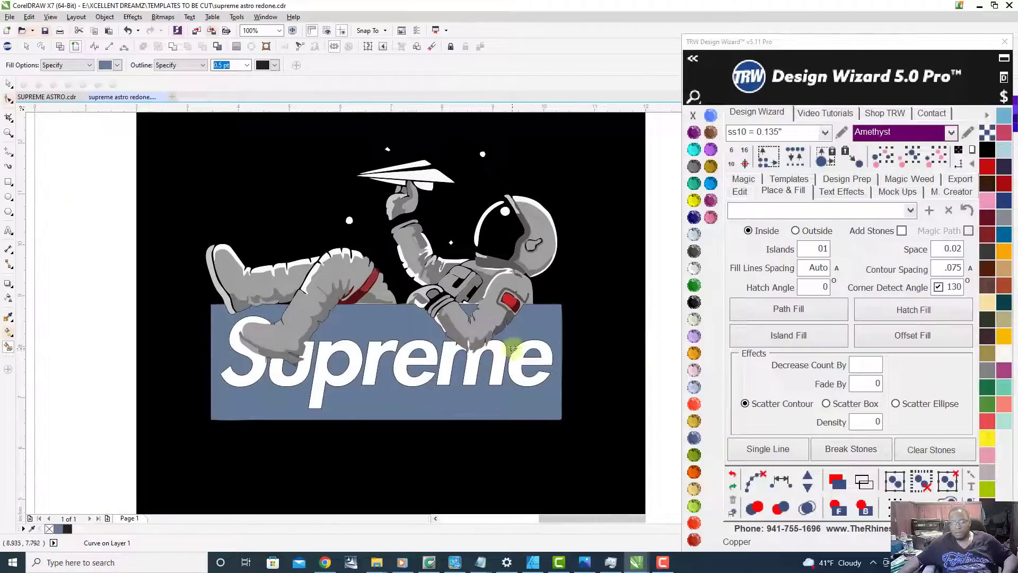
Step: Select all blue-gray filled pieces by their shared color and combine them into one curve
{"action": "left_click", "coordinate": [907, 155]}
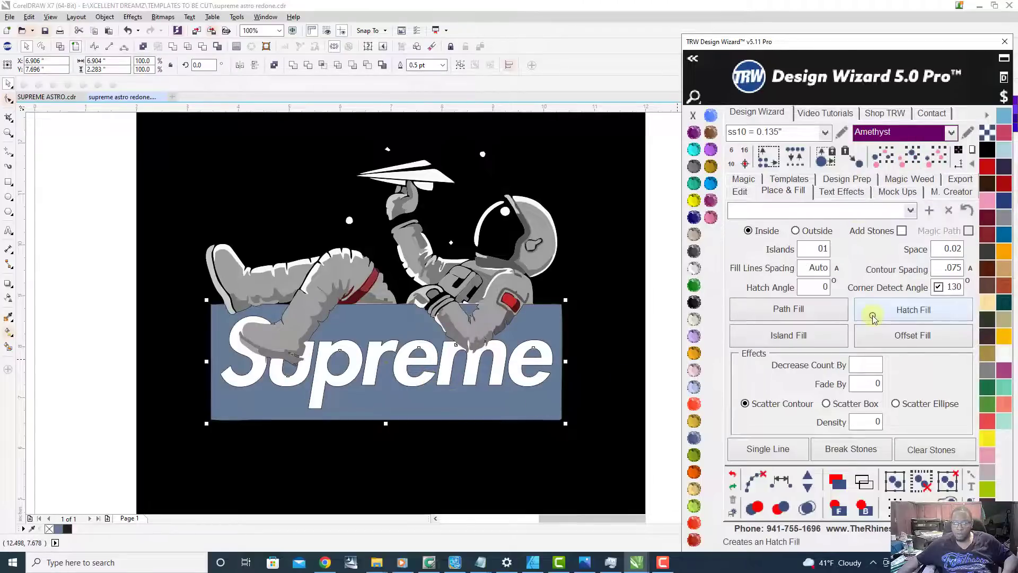
{"action": "right_click", "coordinate": [363, 399]}
{"action": "left_click", "coordinate": [399, 193]}
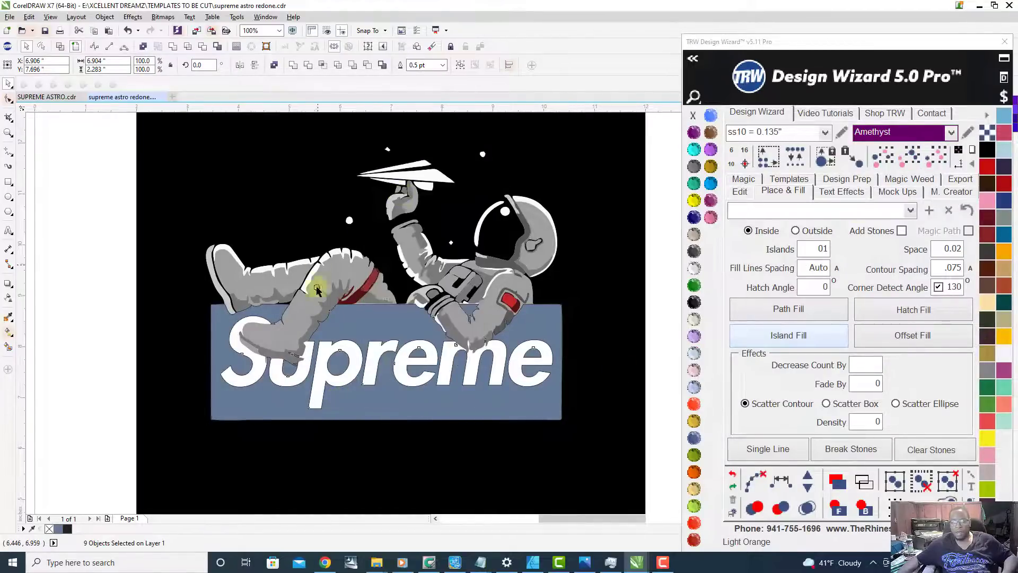
Step: Move the combined blue-gray curve and the red logo box off the black background onto the empty area beside the astronaut's helmet side
{"action": "scroll", "coordinate": [336, 312], "scroll_direction": "down", "scroll_amount": 2}
{"action": "left_click_drag", "start_coordinate": [360, 359], "coordinate": [573, 240]}
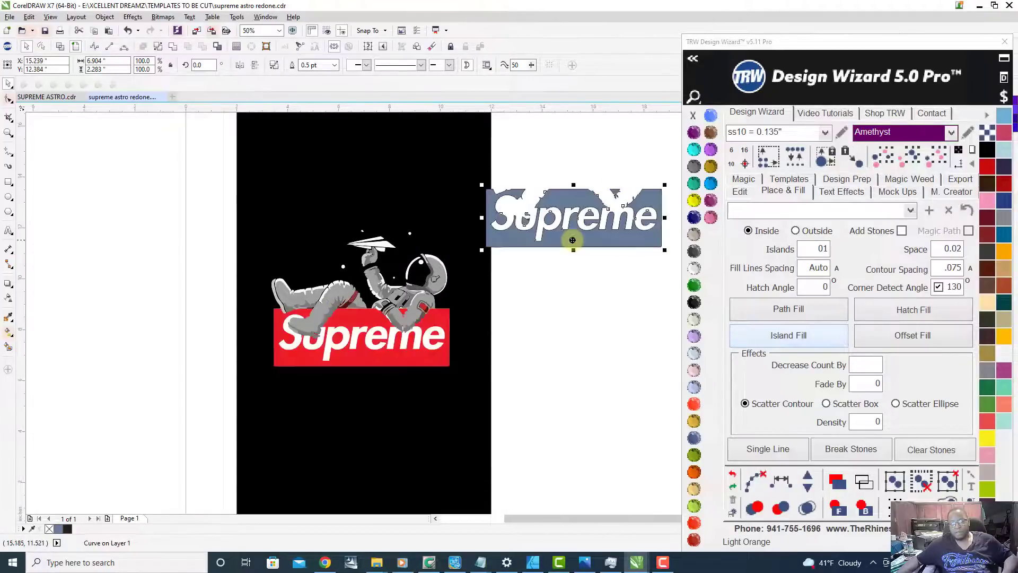
{"action": "left_click_drag", "start_coordinate": [390, 361], "coordinate": [584, 362]}
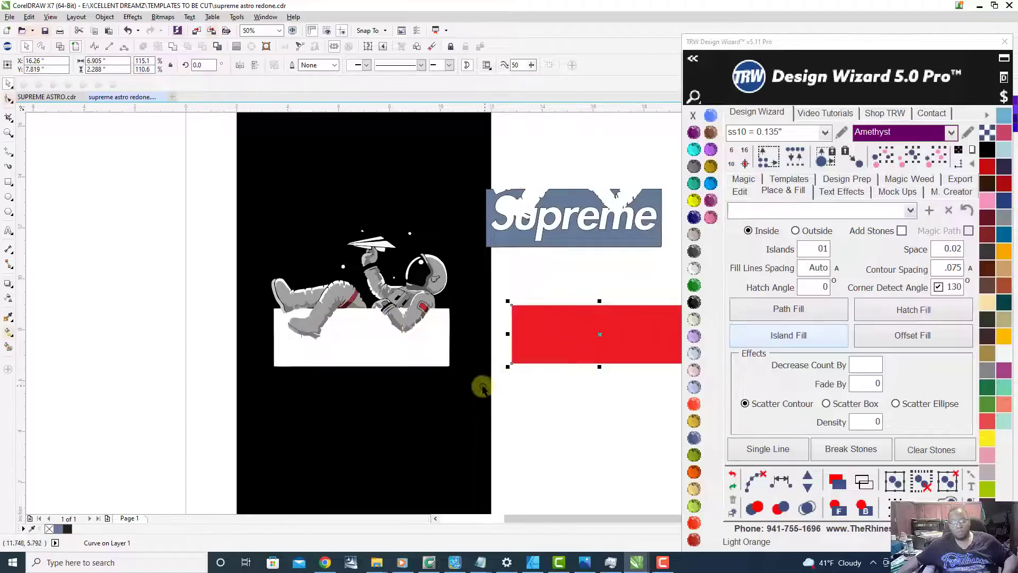
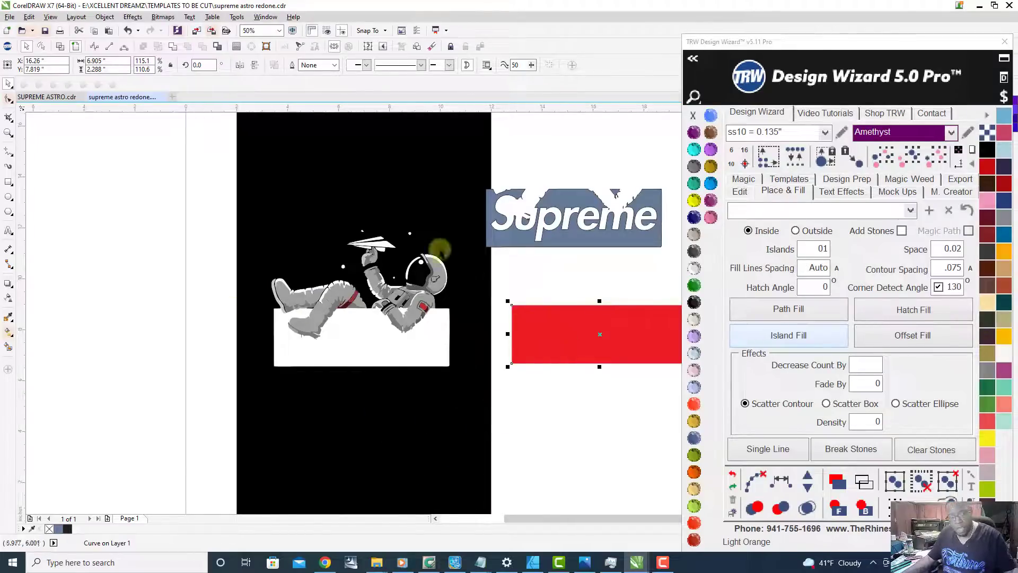
Step: Undo moving the blue-gray curve and the red logo box off the black background
{"action": "scroll", "coordinate": [353, 332], "scroll_direction": "down", "scroll_amount": 1}
{"action": "scroll", "coordinate": [472, 289], "scroll_direction": "up", "scroll_amount": 1}
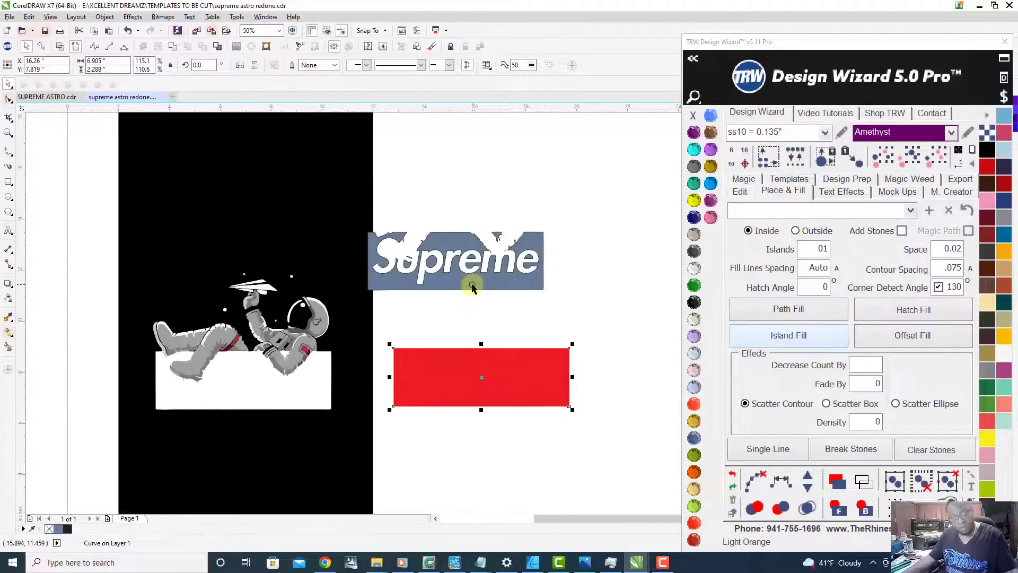
{"action": "key", "text": "ctrl+z"}
{"action": "key", "text": "ctrl+z"}
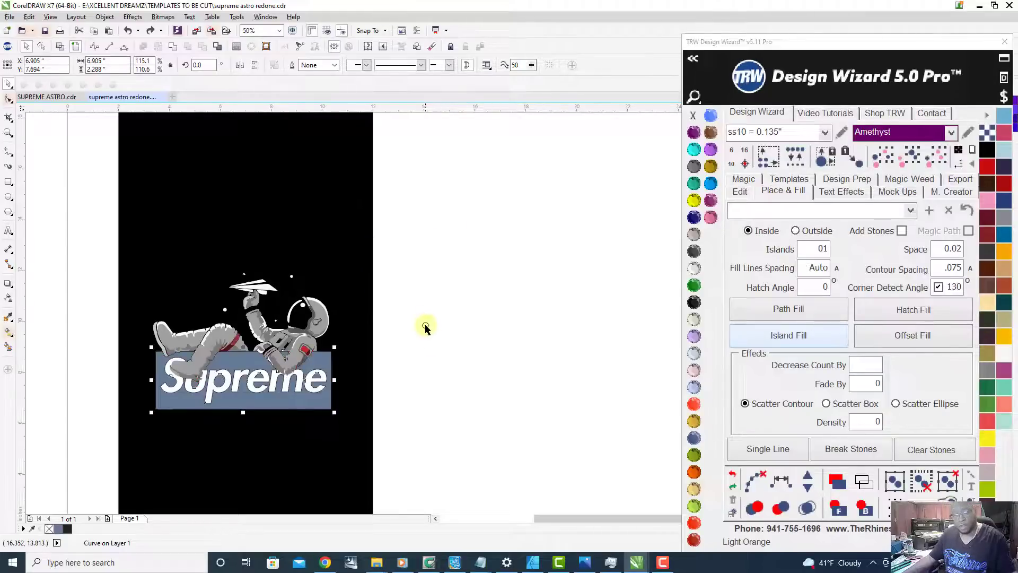
{"action": "scroll", "coordinate": [249, 390], "scroll_direction": "up", "scroll_amount": 2}
{"action": "scroll", "coordinate": [348, 386], "scroll_direction": "down", "scroll_amount": 2}
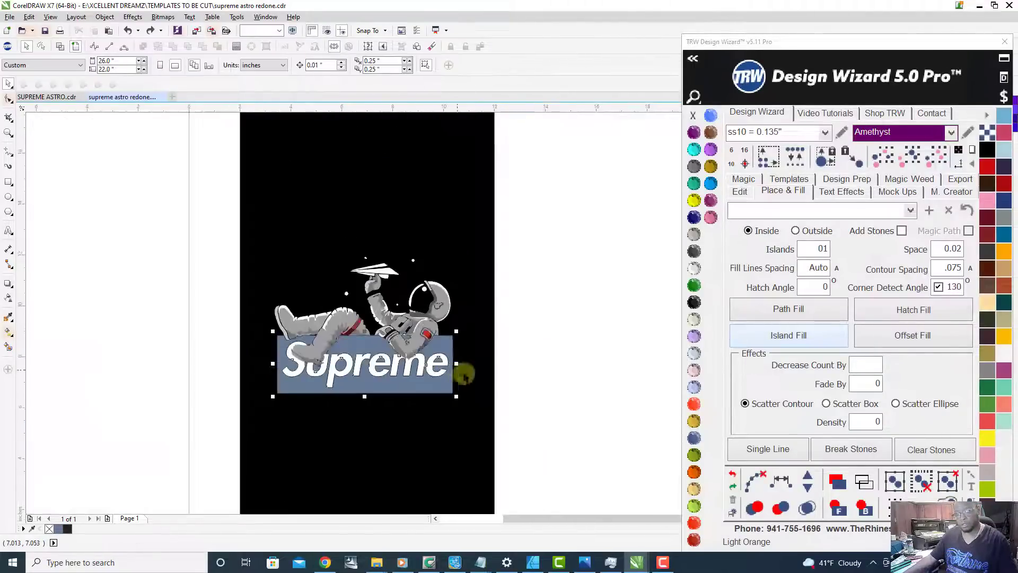
Step: Fill the combined curve around the Supreme lettering with Red Siam and remove its outline
{"action": "left_click", "coordinate": [695, 523]}
{"action": "scroll", "coordinate": [480, 371], "scroll_direction": "up", "scroll_amount": 3}
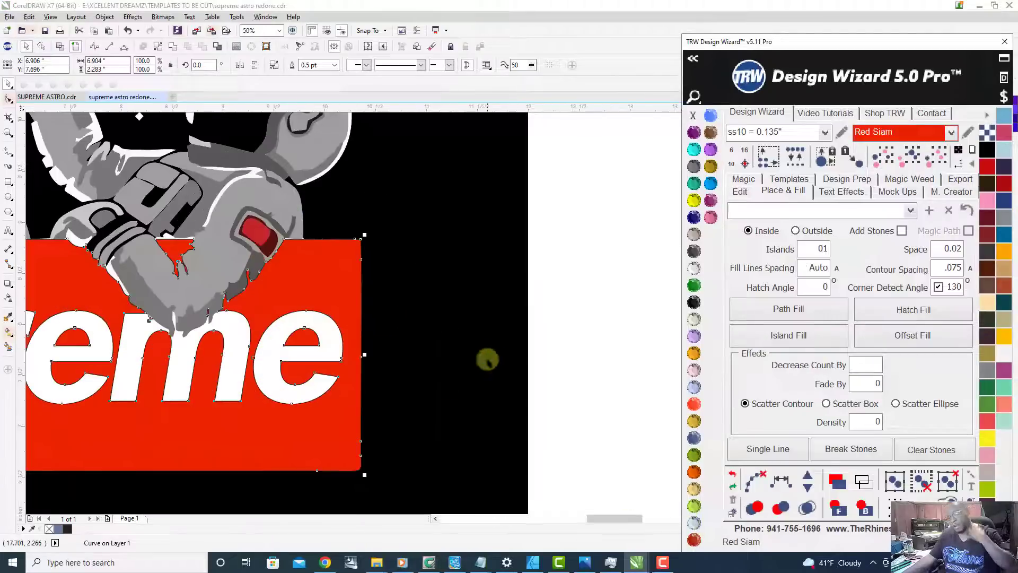
{"action": "right_click", "coordinate": [695, 113]}
{"action": "scroll", "coordinate": [273, 286], "scroll_direction": "up", "scroll_amount": 4}
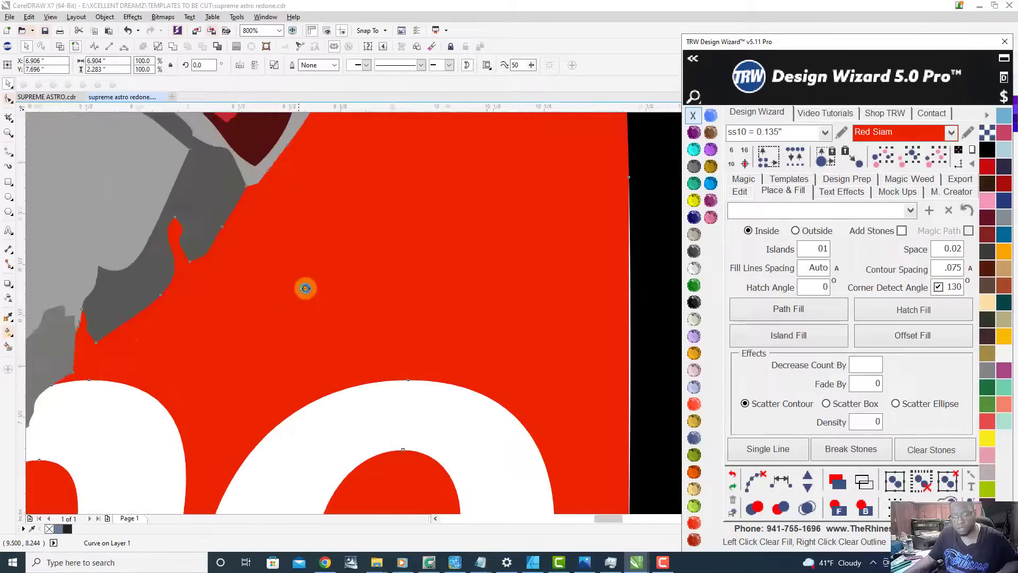
{"action": "scroll", "coordinate": [303, 289], "scroll_direction": "down", "scroll_amount": 2}
{"action": "scroll", "coordinate": [295, 318], "scroll_direction": "up", "scroll_amount": 4}
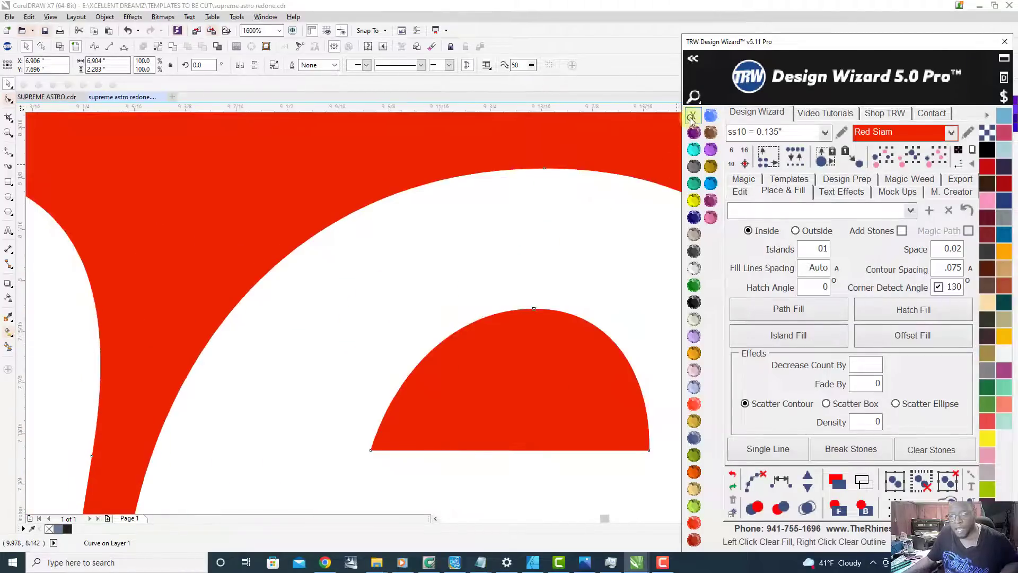
{"action": "scroll", "coordinate": [445, 308], "scroll_direction": "down", "scroll_amount": 3}
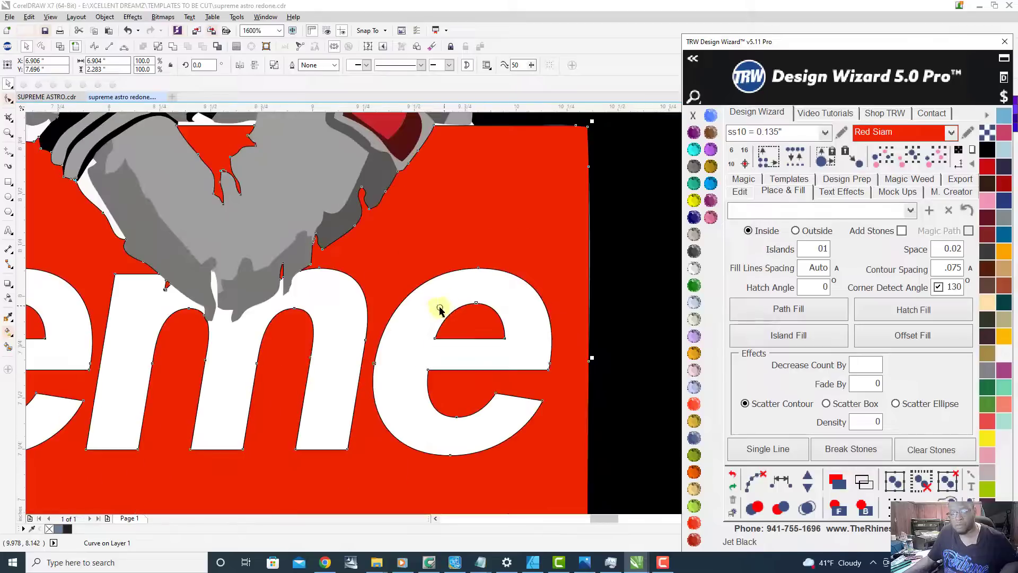
{"action": "scroll", "coordinate": [452, 301], "scroll_direction": "up", "scroll_amount": 1}
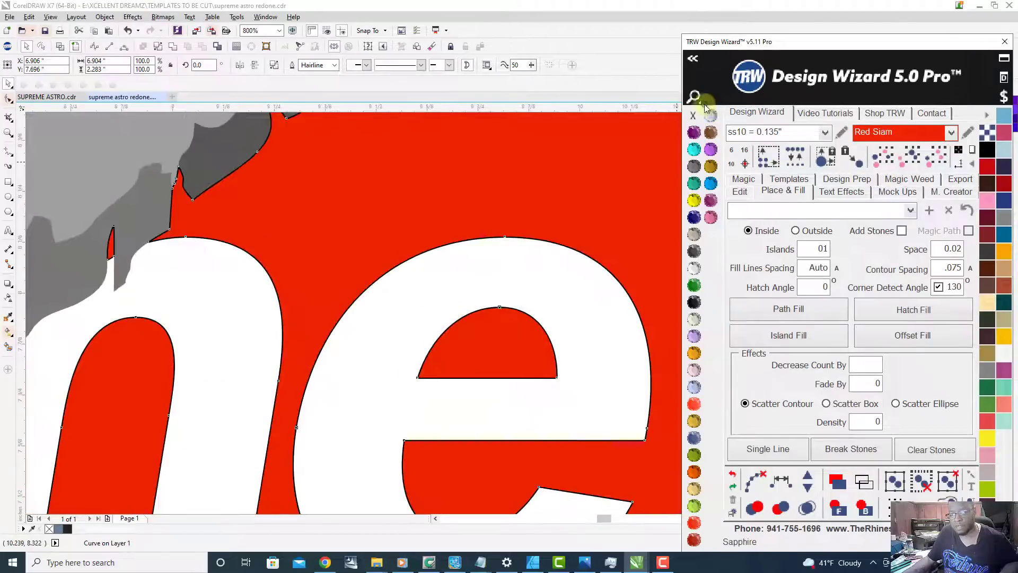
{"action": "right_click", "coordinate": [692, 115]}
{"action": "scroll", "coordinate": [499, 261], "scroll_direction": "down", "scroll_amount": 4}
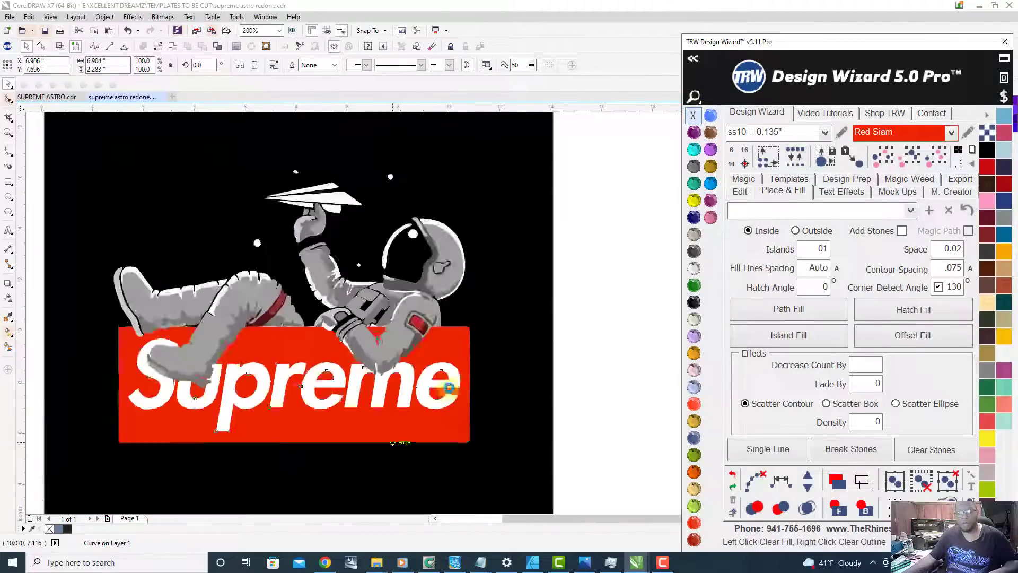
{"action": "key", "text": "Escape"}
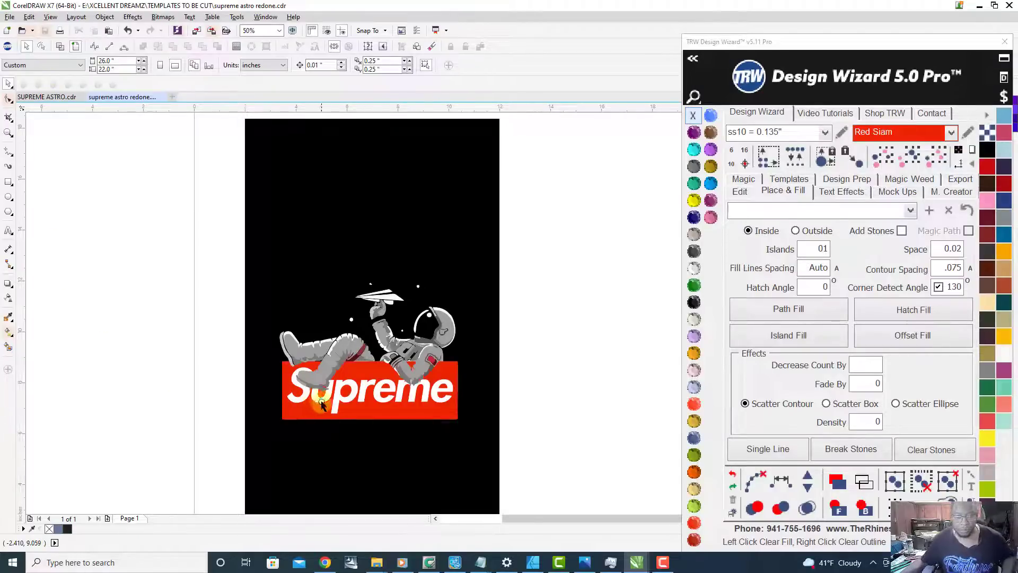
Step: Try moving the white Supreme lettering off the red box to check whether it is a separate curve
{"action": "scroll", "coordinate": [321, 405], "scroll_direction": "up", "scroll_amount": 1}
{"action": "left_click_drag", "start_coordinate": [355, 385], "coordinate": [307, 466]}
{"action": "scroll", "coordinate": [354, 333], "scroll_direction": "down", "scroll_amount": 1}
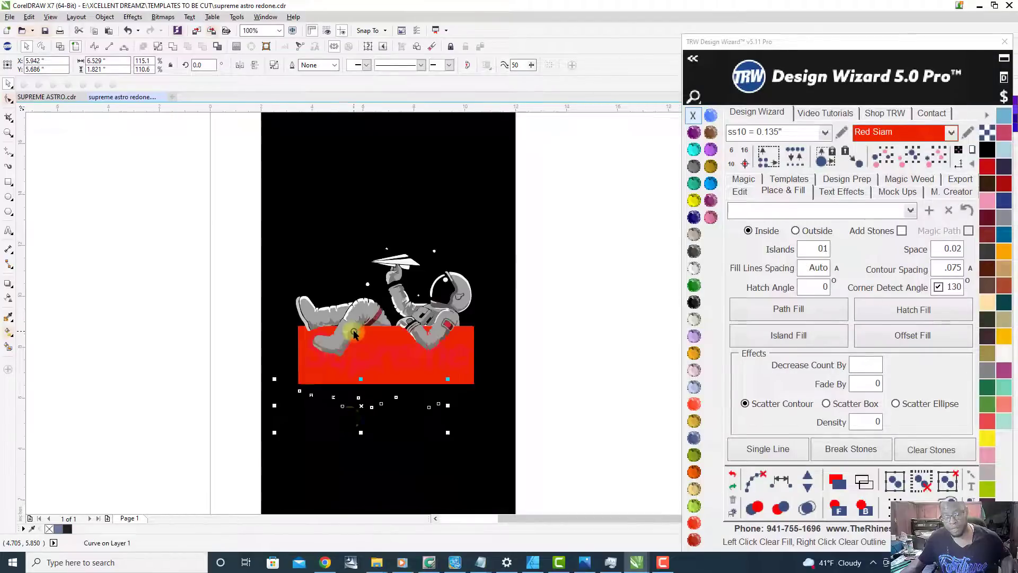
{"action": "key", "text": "ctrl+z"}
{"action": "scroll", "coordinate": [365, 368], "scroll_direction": "up", "scroll_amount": 1}
{"action": "left_click_drag", "start_coordinate": [383, 315], "coordinate": [341, 450]}
{"action": "key", "text": "ctrl+z"}
{"action": "scroll", "coordinate": [268, 358], "scroll_direction": "down", "scroll_amount": 2}
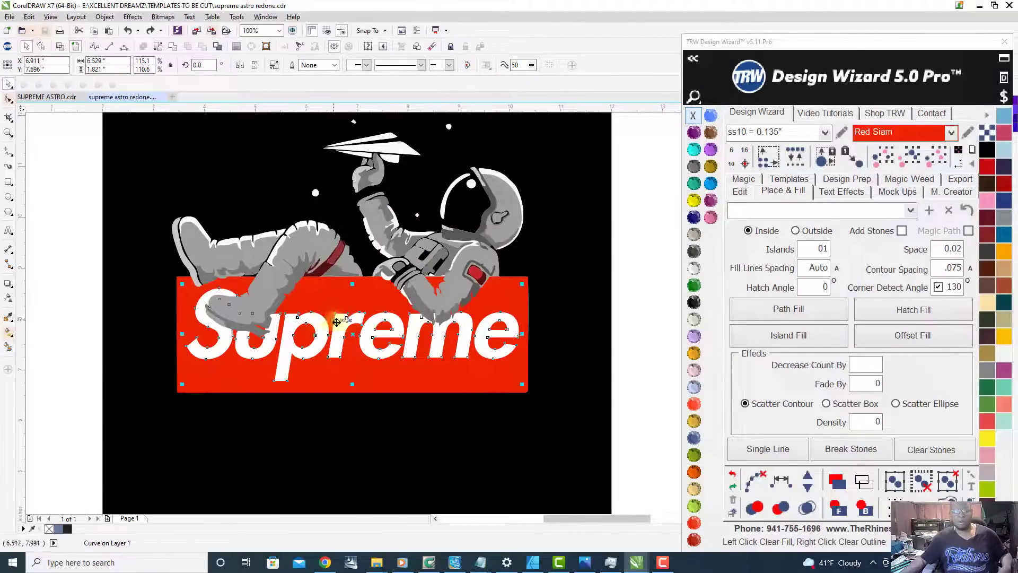
Step: Try shifting the white lettering down within the red box and inspect how it overlaps the box below the S
{"action": "scroll", "coordinate": [347, 351], "scroll_direction": "up", "scroll_amount": 1}
{"action": "left_click_drag", "start_coordinate": [336, 310], "coordinate": [331, 406]}
{"action": "scroll", "coordinate": [330, 407], "scroll_direction": "down", "scroll_amount": 1}
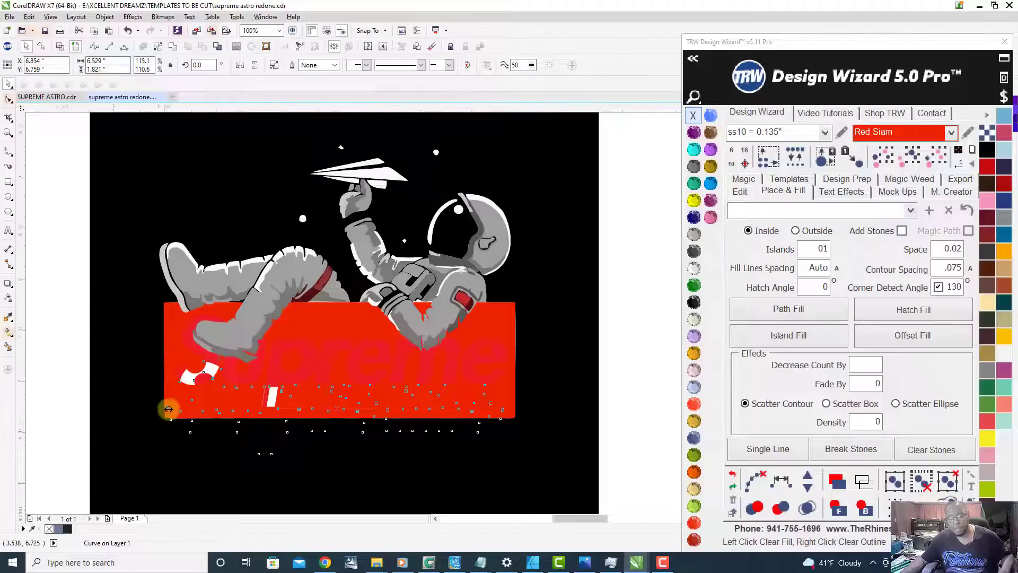
{"action": "scroll", "coordinate": [166, 410], "scroll_direction": "up", "scroll_amount": 2}
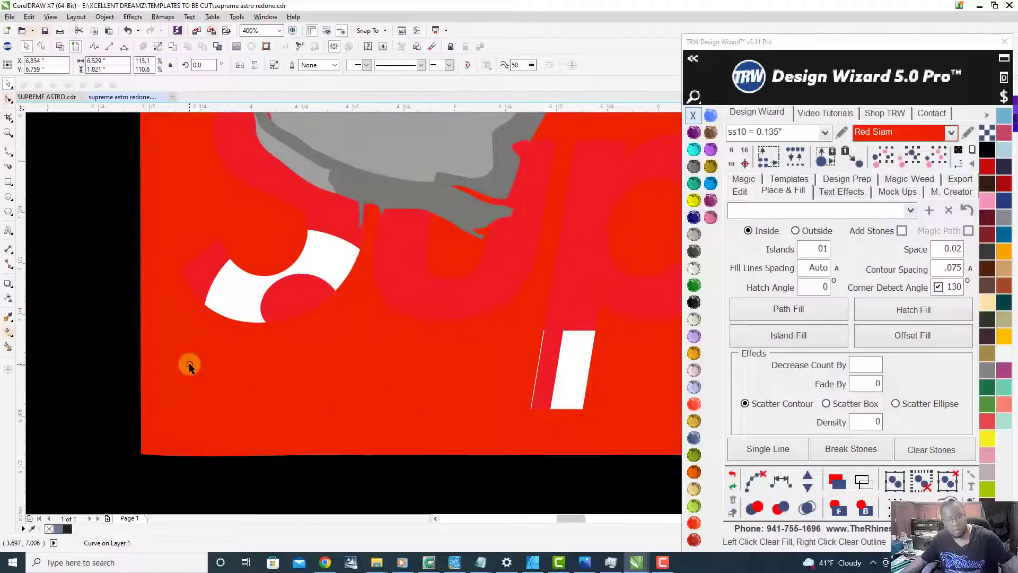
{"action": "key", "text": "ctrl+z"}
{"action": "scroll", "coordinate": [245, 303], "scroll_direction": "down", "scroll_amount": 1}
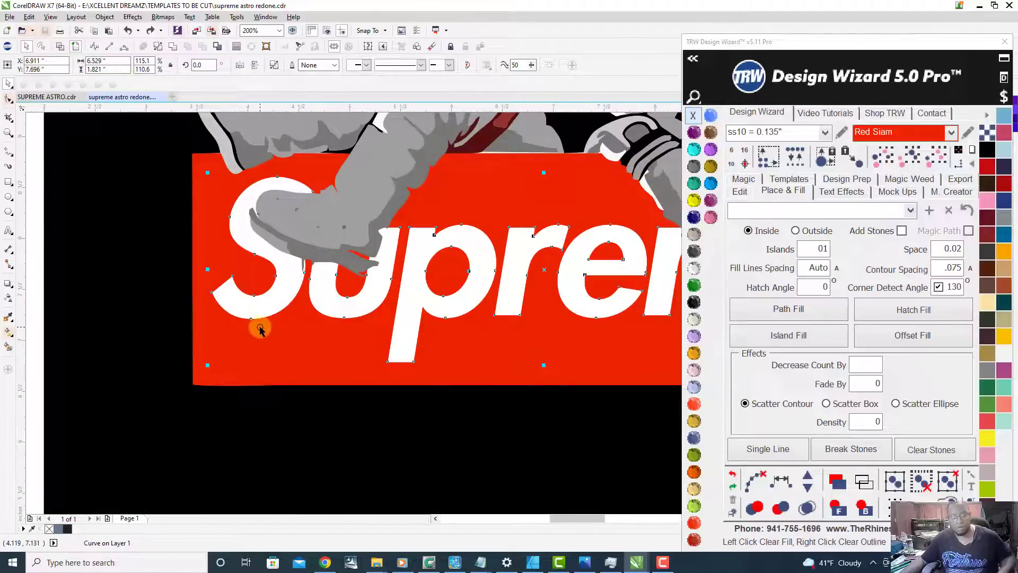
{"action": "scroll", "coordinate": [262, 327], "scroll_direction": "down", "scroll_amount": 2}
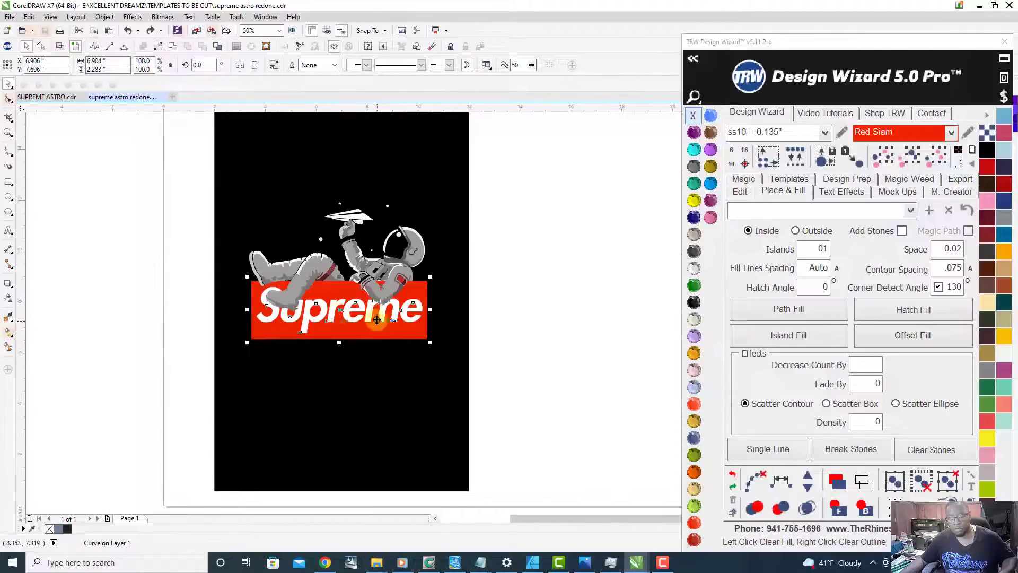
Step: Try moving the Red Siam box curve straight down below the original logo
{"action": "scroll", "coordinate": [314, 310], "scroll_direction": "up", "scroll_amount": 1}
{"action": "left_click_drag", "start_coordinate": [366, 312], "coordinate": [367, 425]}
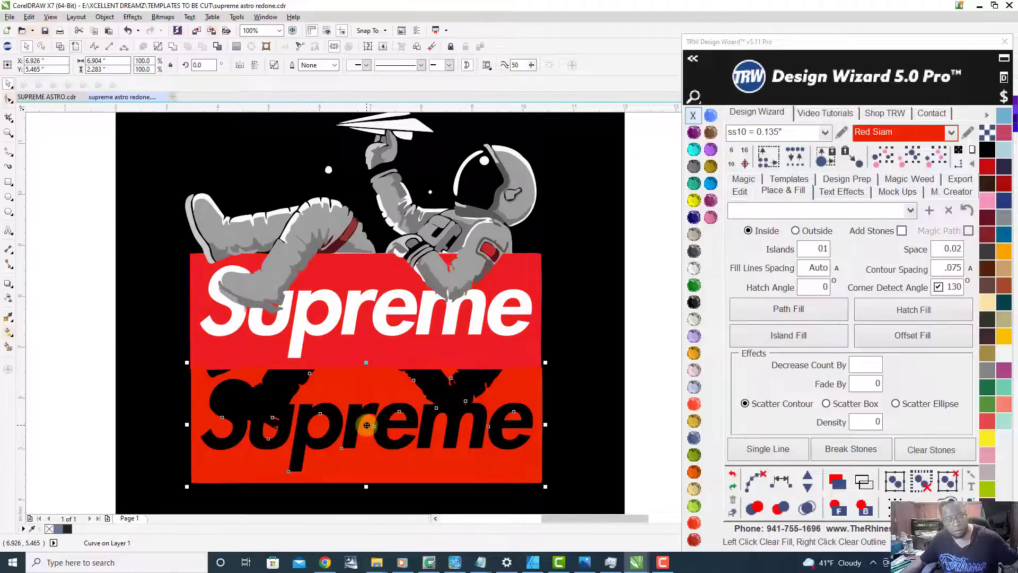
{"action": "key", "text": "ctrl+z"}
Step: Try moving the lettering curve down onto the empty black area below the box, and examine the letters around the elbow
{"action": "left_click_drag", "start_coordinate": [351, 308], "coordinate": [371, 444]}
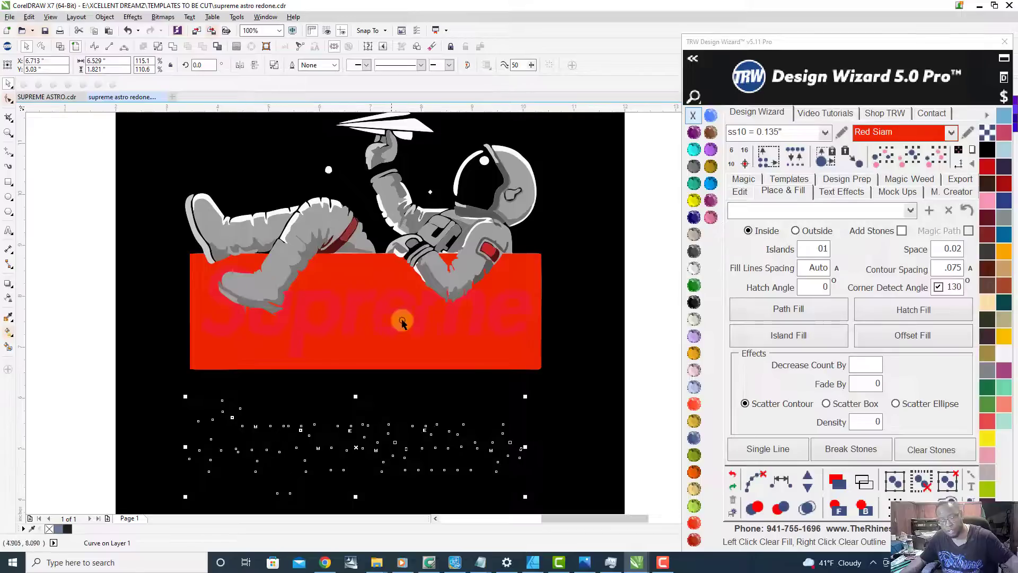
{"action": "key", "text": "ctrl+z"}
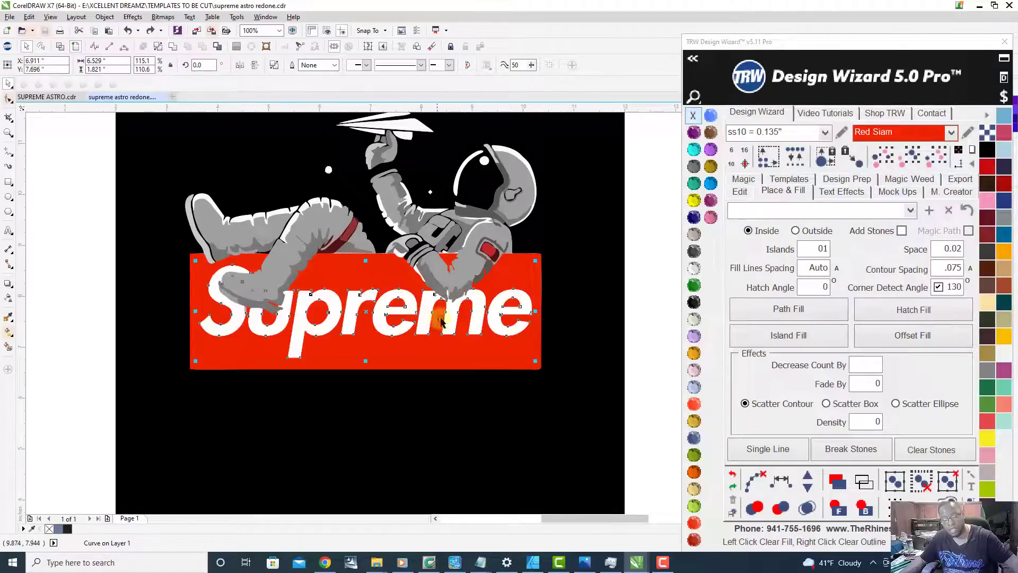
{"action": "scroll", "coordinate": [519, 276], "scroll_direction": "up", "scroll_amount": 3}
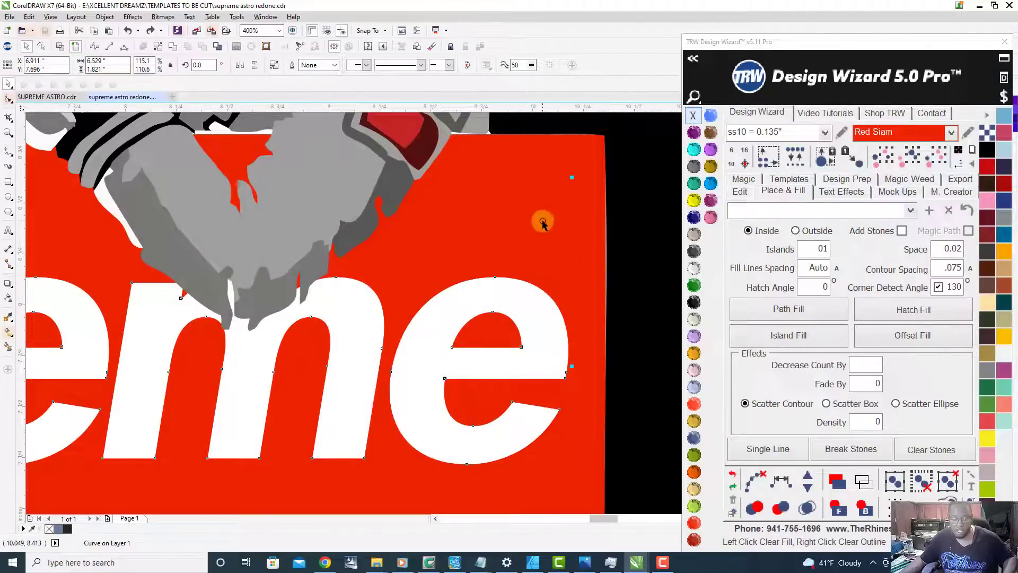
{"action": "scroll", "coordinate": [551, 278], "scroll_direction": "down", "scroll_amount": 3}
{"action": "scroll", "coordinate": [432, 322], "scroll_direction": "down", "scroll_amount": 3}
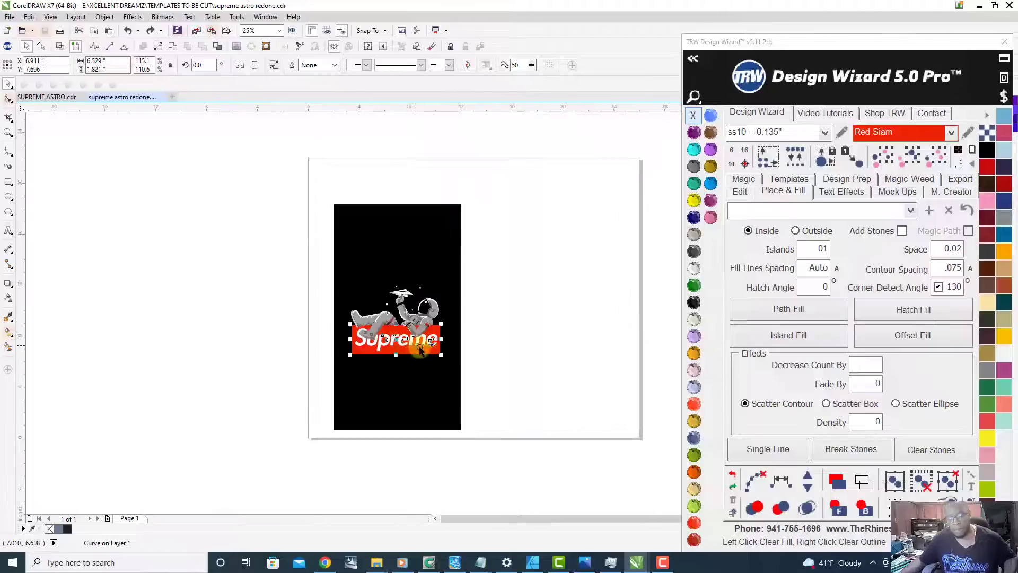
{"action": "scroll", "coordinate": [419, 350], "scroll_direction": "up", "scroll_amount": 3}
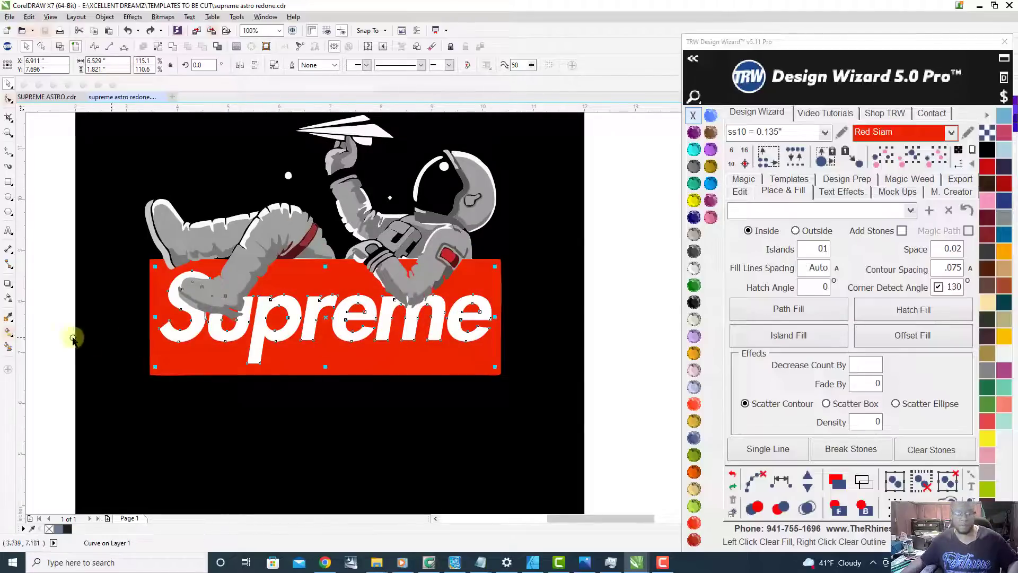
Step: Try a shaping operation on the lettering curve and the Red Siam box, and move the result beside the black background
{"action": "left_click", "coordinate": [265, 330]}
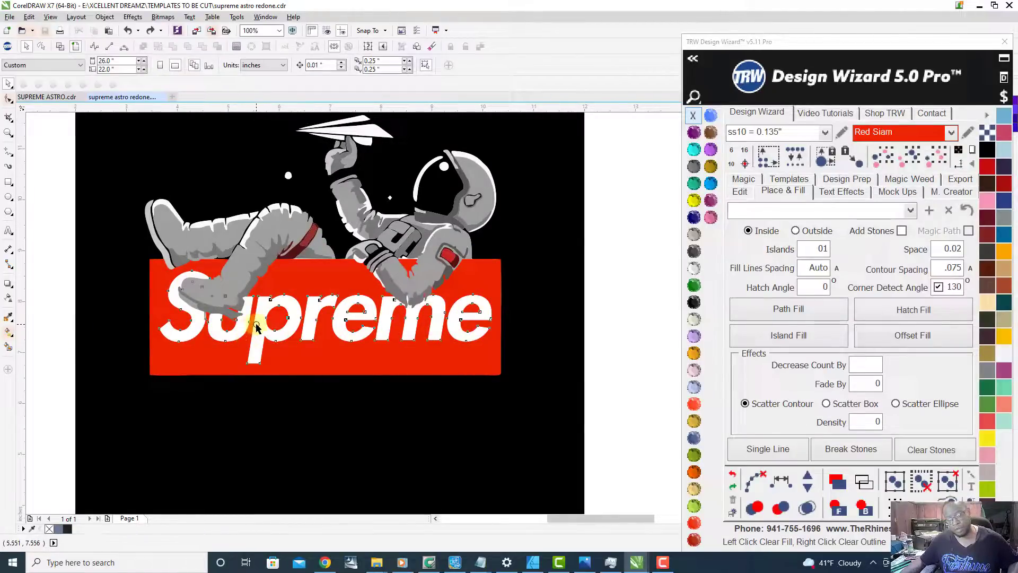
{"action": "left_click", "coordinate": [256, 327]}
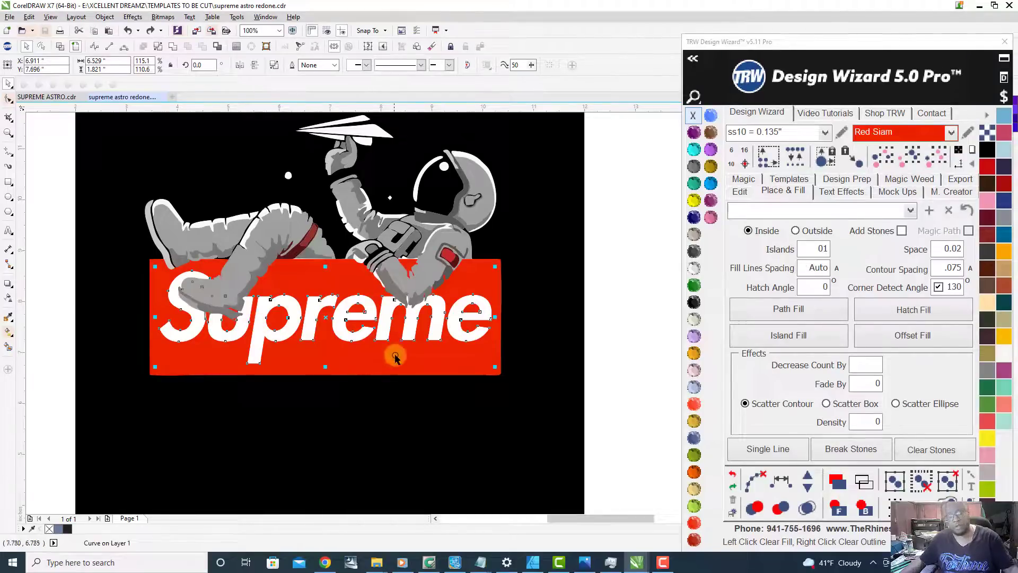
{"action": "left_click", "coordinate": [329, 253], "text": "shift"}
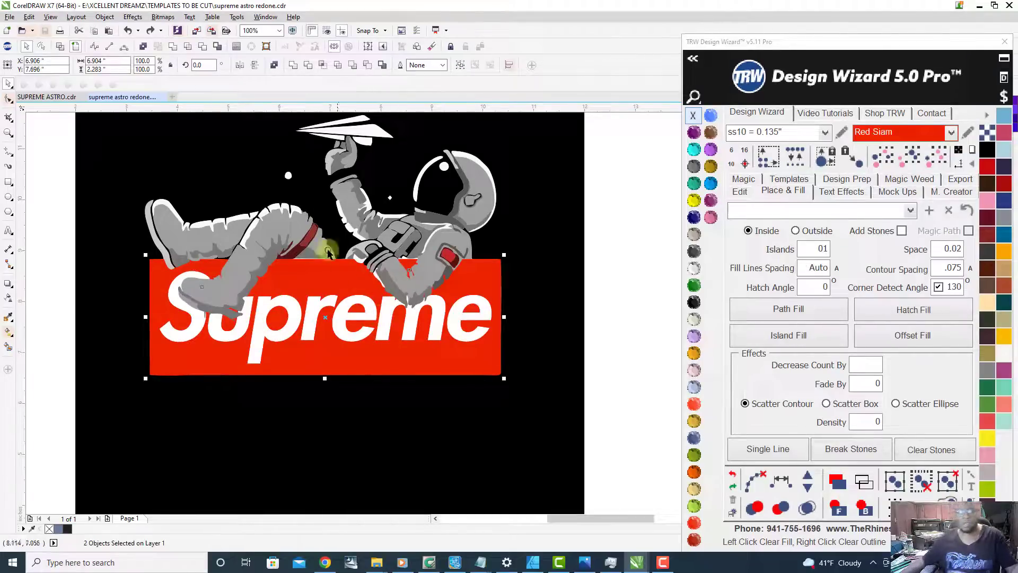
{"action": "left_click", "coordinate": [204, 47]}
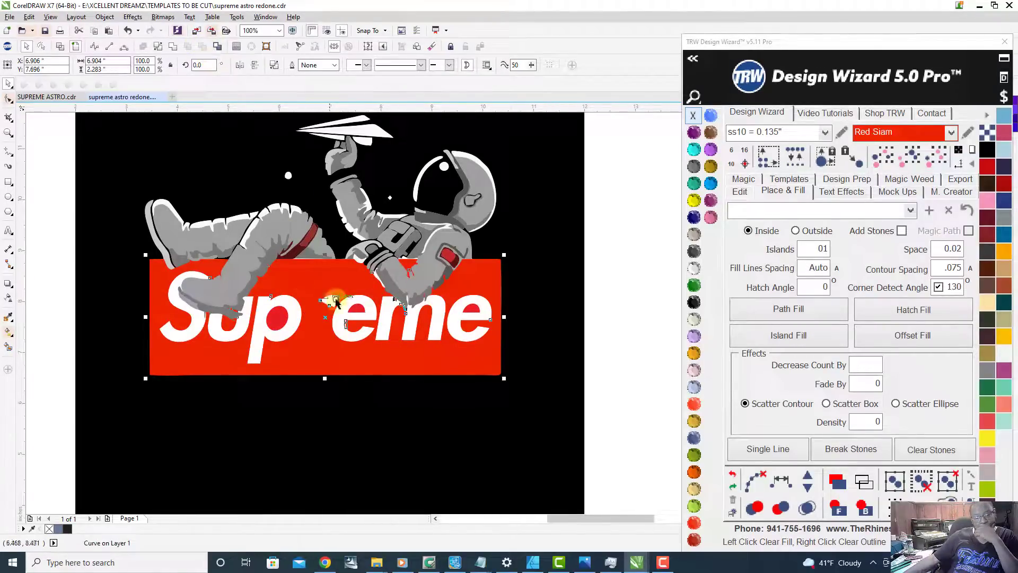
{"action": "scroll", "coordinate": [330, 291], "scroll_direction": "down", "scroll_amount": 2}
{"action": "left_click", "coordinate": [497, 287]}
{"action": "left_click_drag", "start_coordinate": [407, 332], "coordinate": [633, 329]}
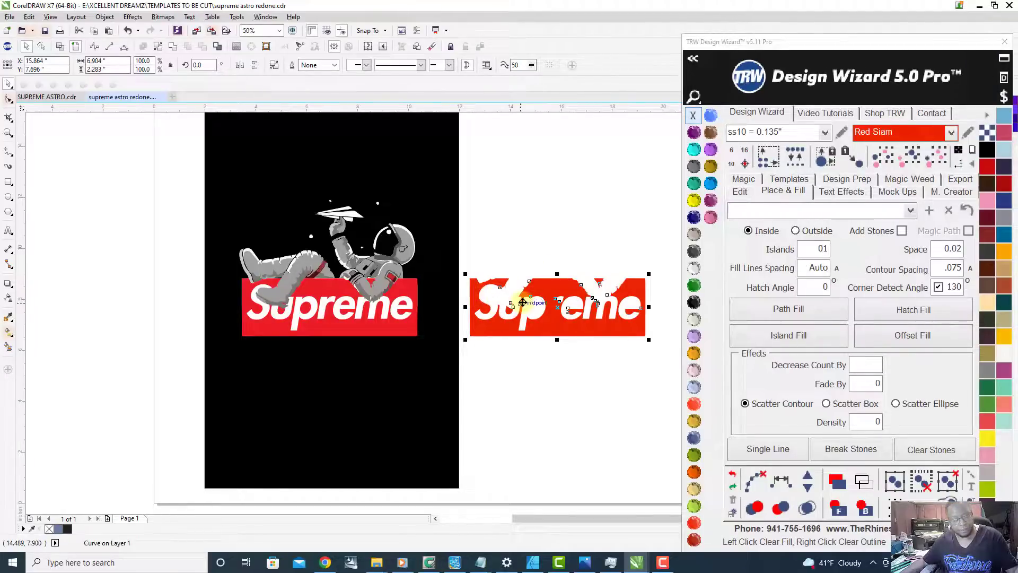
{"action": "key", "text": "ctrl+z"}
{"action": "scroll", "coordinate": [344, 317], "scroll_direction": "up", "scroll_amount": 4}
{"action": "scroll", "coordinate": [343, 316], "scroll_direction": "down", "scroll_amount": 4}
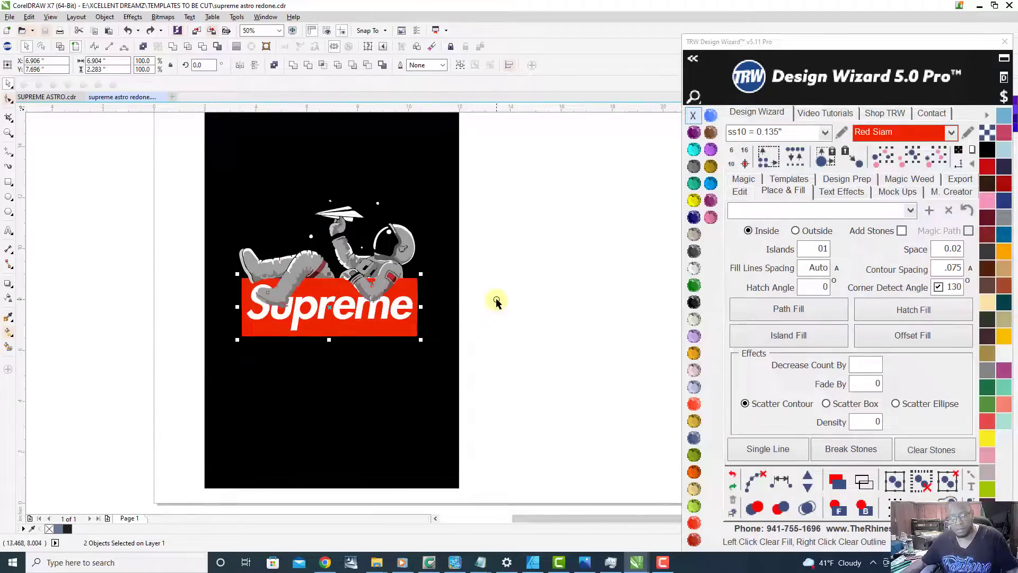
Step: Smart Fill every white letter of Supreme with blue-gray and a 0.5 pt black outline
{"action": "scroll", "coordinate": [355, 303], "scroll_direction": "up", "scroll_amount": 4}
{"action": "key", "text": "Escape"}
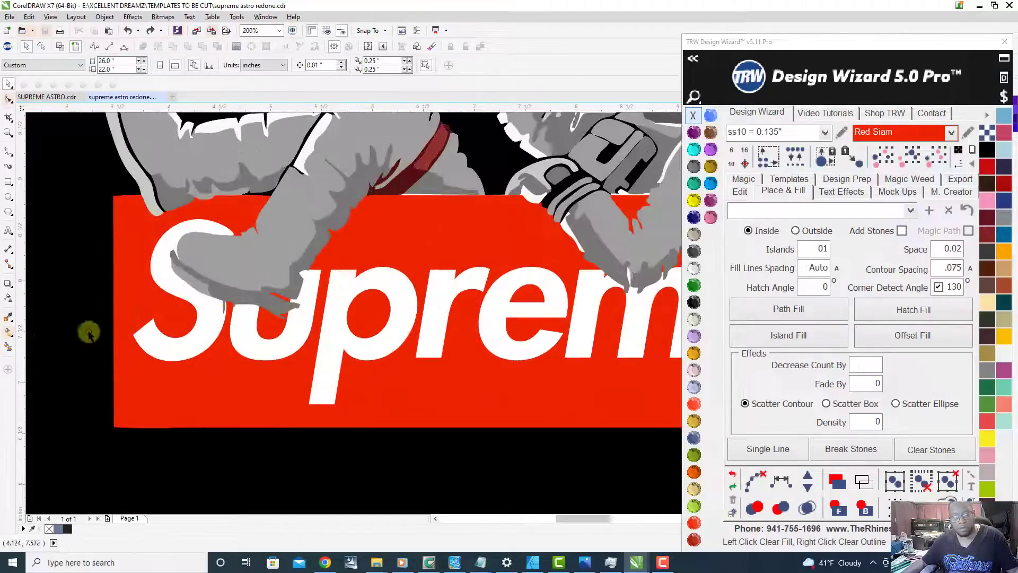
{"action": "left_click", "coordinate": [8, 348]}
{"action": "left_click", "coordinate": [148, 344]}
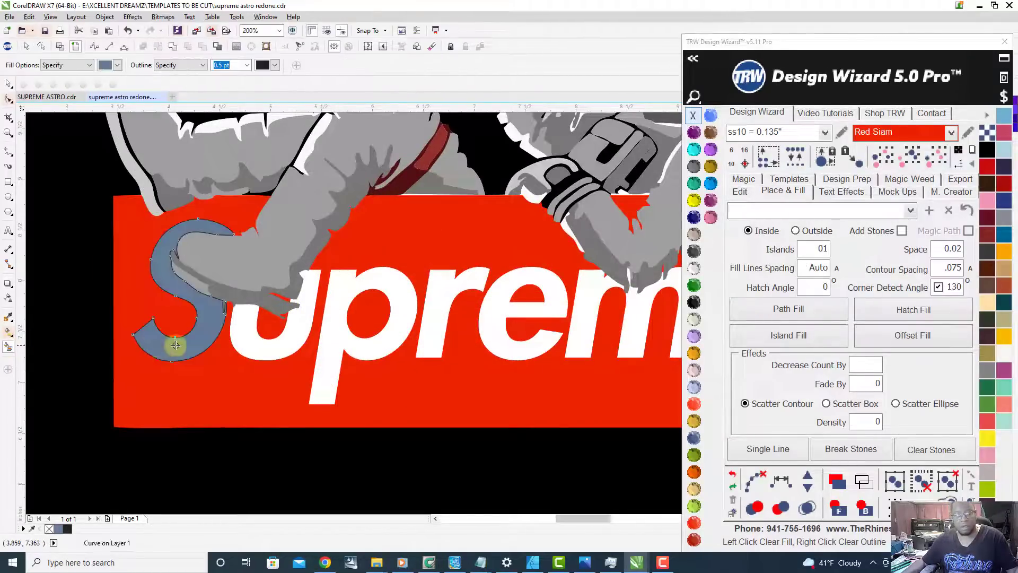
{"action": "left_click", "coordinate": [247, 339]}
{"action": "left_click", "coordinate": [325, 318]}
{"action": "left_click", "coordinate": [461, 283]}
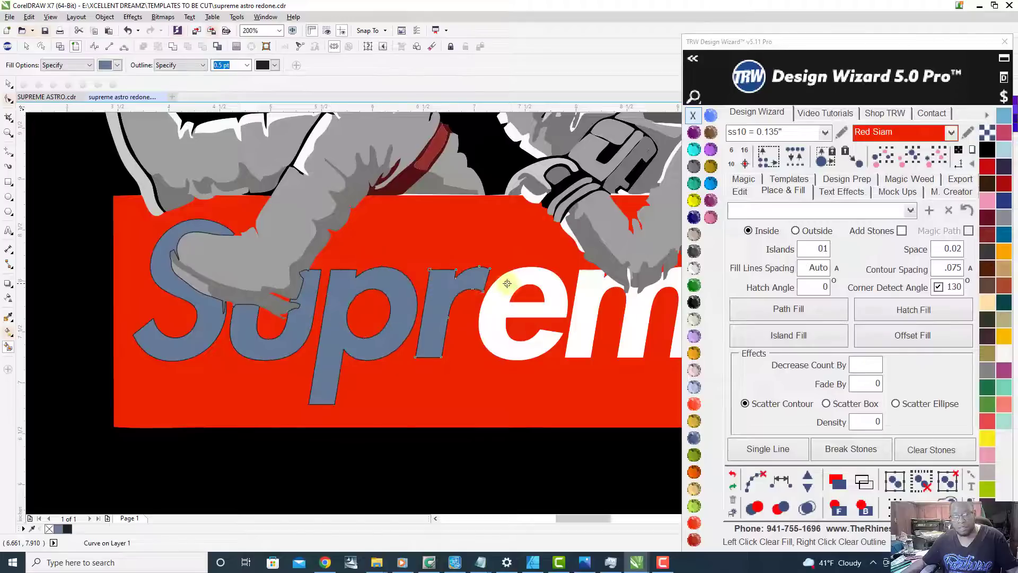
{"action": "left_click", "coordinate": [510, 283]}
{"action": "scroll", "coordinate": [586, 284], "scroll_direction": "down", "scroll_amount": 3}
{"action": "scroll", "coordinate": [361, 348], "scroll_direction": "up", "scroll_amount": 3}
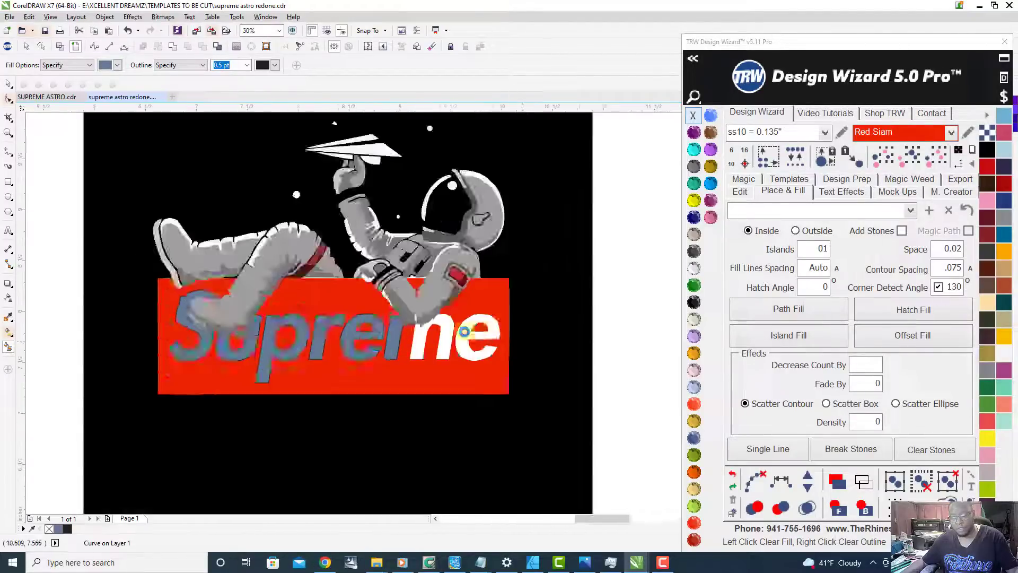
{"action": "left_click", "coordinate": [361, 348]}
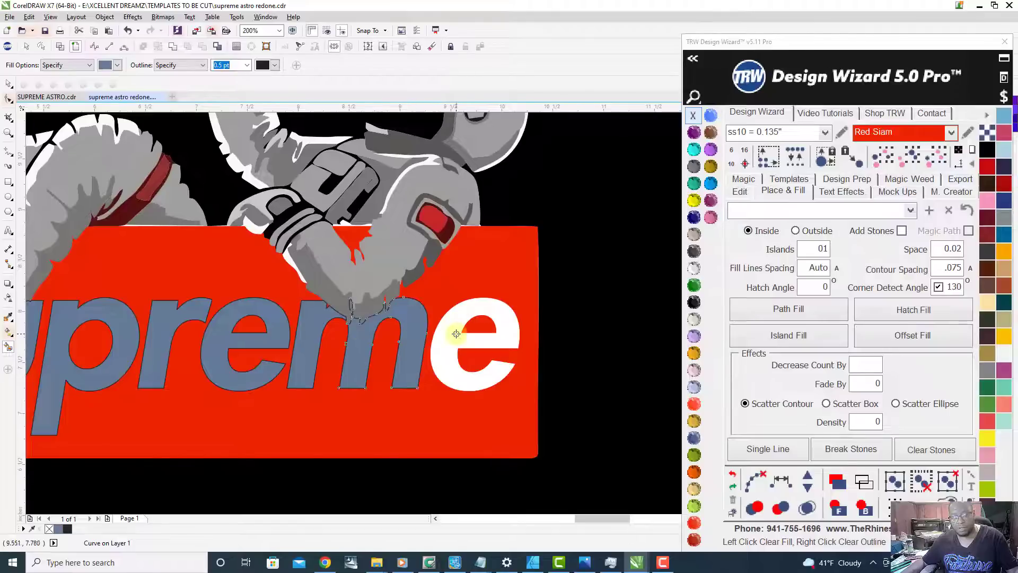
{"action": "left_click", "coordinate": [447, 335]}
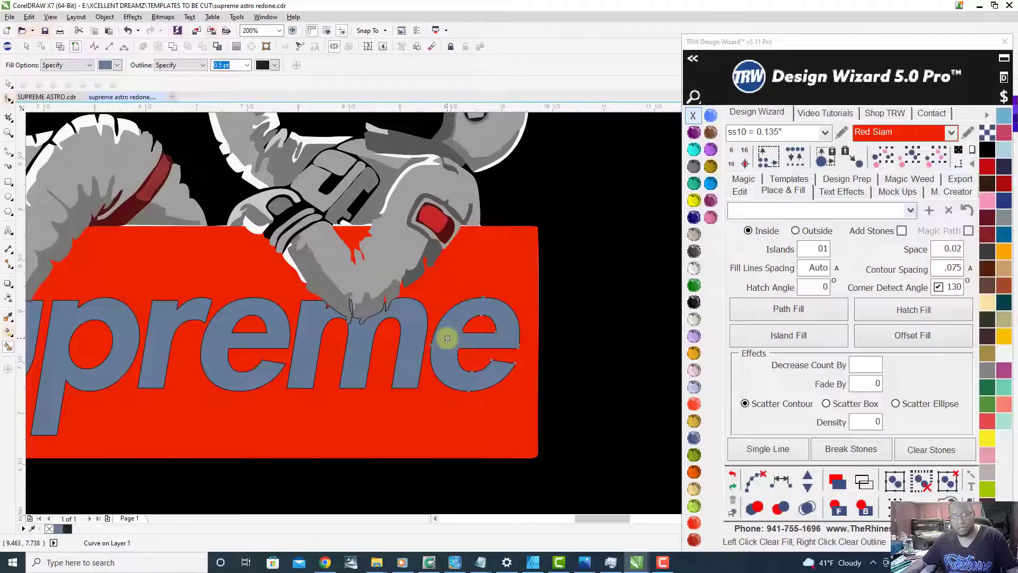
Step: Select all the blue-gray Supreme letter shapes and recolor them Citrine
{"action": "left_click", "coordinate": [911, 159]}
{"action": "scroll", "coordinate": [546, 309], "scroll_direction": "down", "scroll_amount": 2}
{"action": "scroll", "coordinate": [543, 311], "scroll_direction": "up", "scroll_amount": 1}
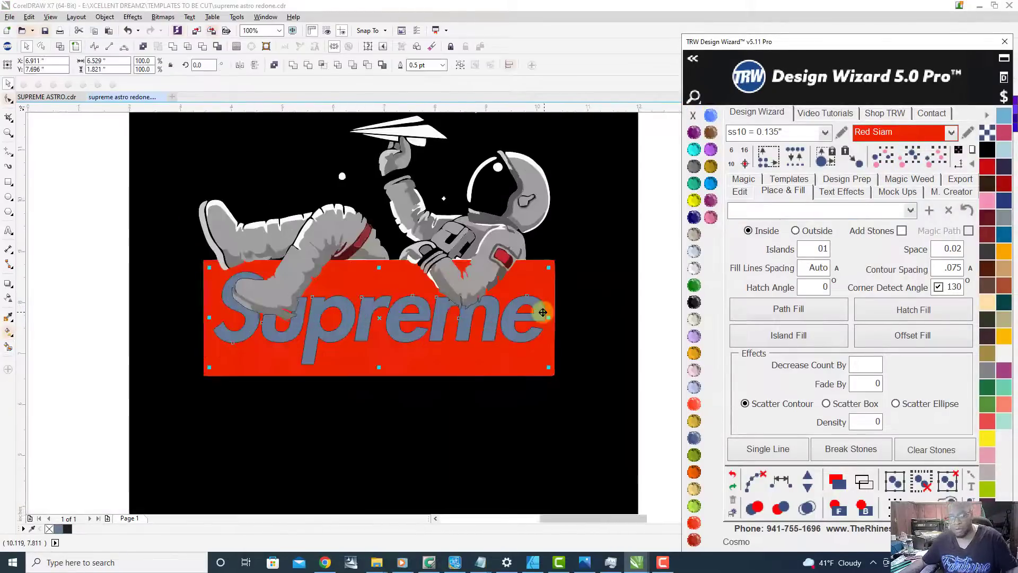
{"action": "left_click", "coordinate": [693, 201]}
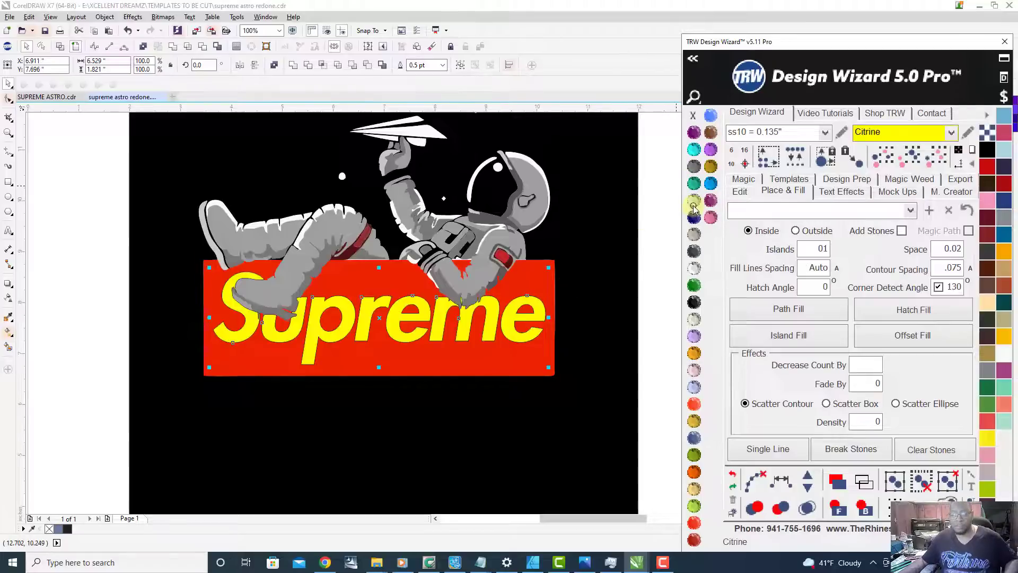
Step: Combine the selected Citrine letter shapes into a single curve and deselect it
{"action": "right_click", "coordinate": [367, 315]}
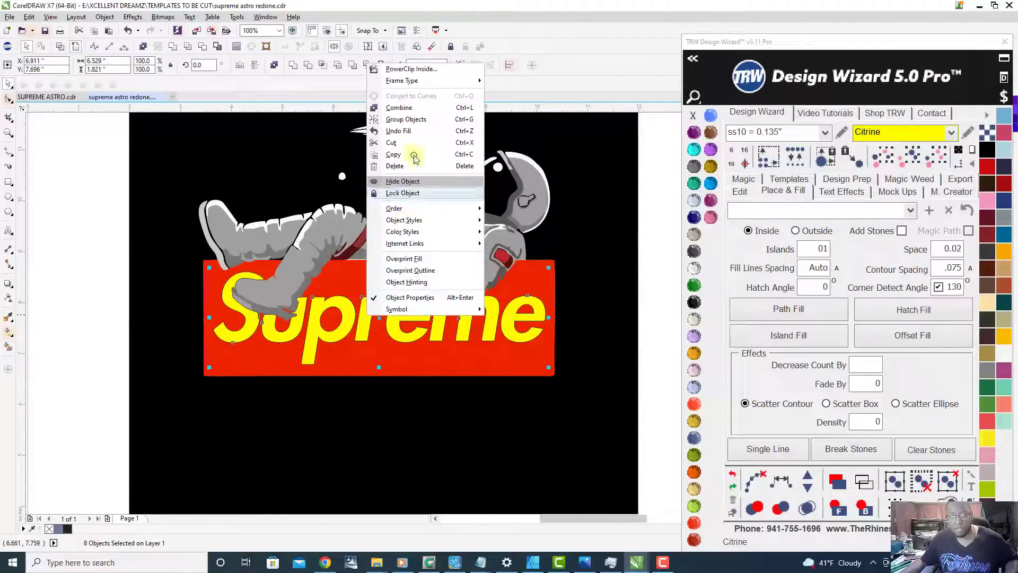
{"action": "left_click", "coordinate": [418, 108]}
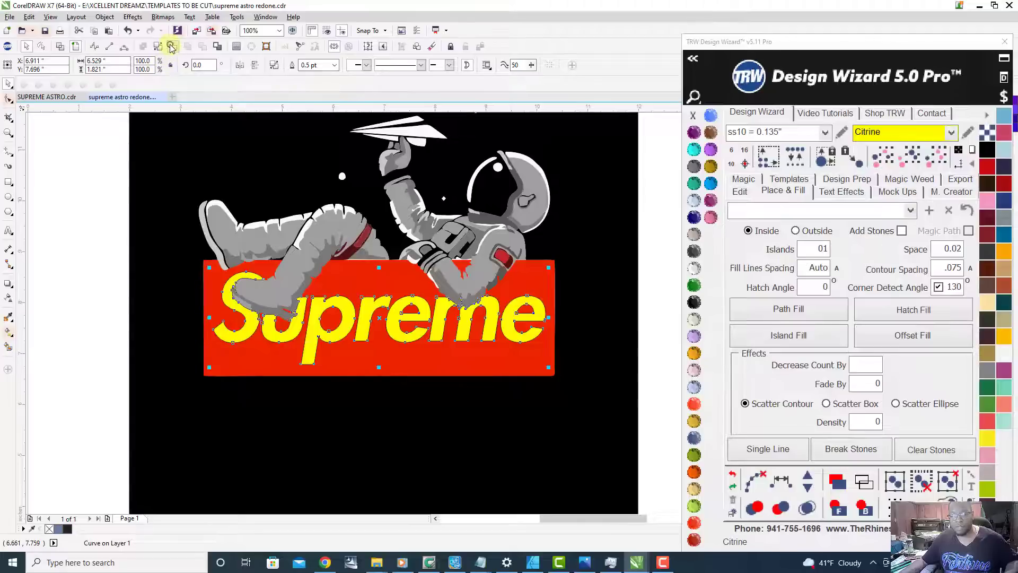
{"action": "left_click", "coordinate": [93, 361]}
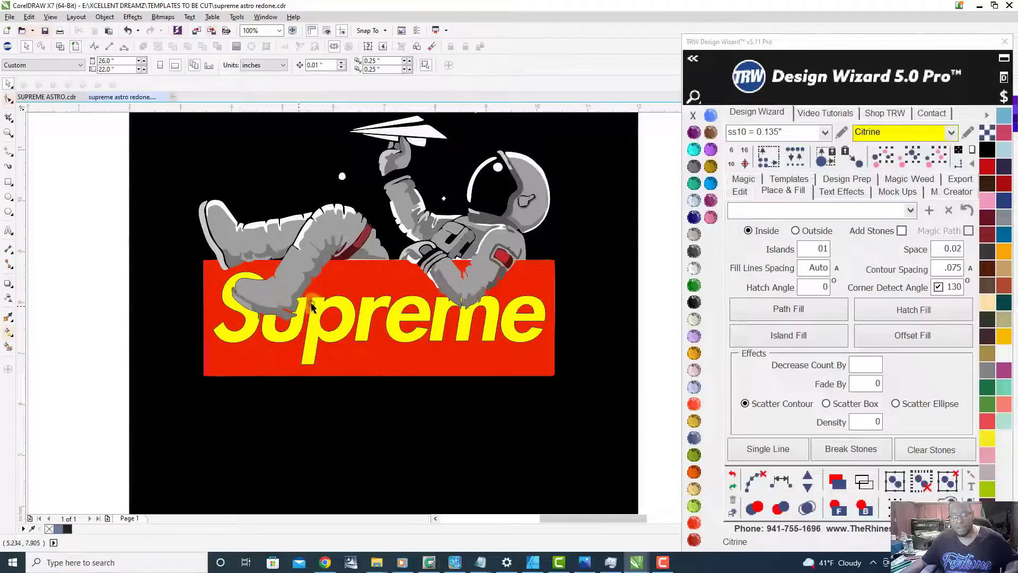
Step: Try moving the Citrine lettering curve onto the black area below the box, examine its edges, and undo the move
{"action": "scroll", "coordinate": [329, 304], "scroll_direction": "down", "scroll_amount": 2}
{"action": "scroll", "coordinate": [345, 318], "scroll_direction": "up", "scroll_amount": 2}
{"action": "left_click_drag", "start_coordinate": [346, 318], "coordinate": [322, 446]}
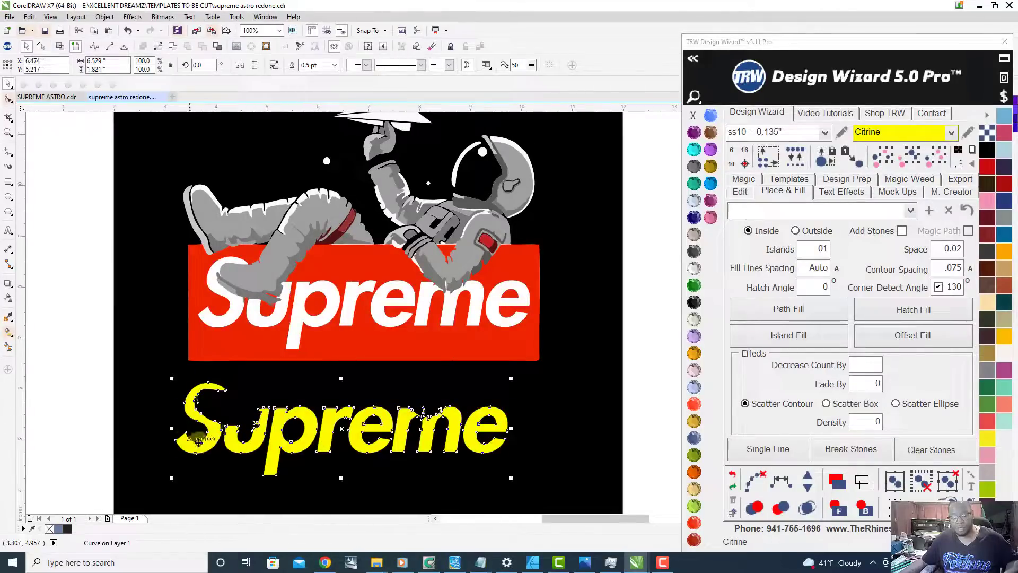
{"action": "scroll", "coordinate": [188, 445], "scroll_direction": "up", "scroll_amount": 5}
{"action": "scroll", "coordinate": [244, 391], "scroll_direction": "down", "scroll_amount": 3}
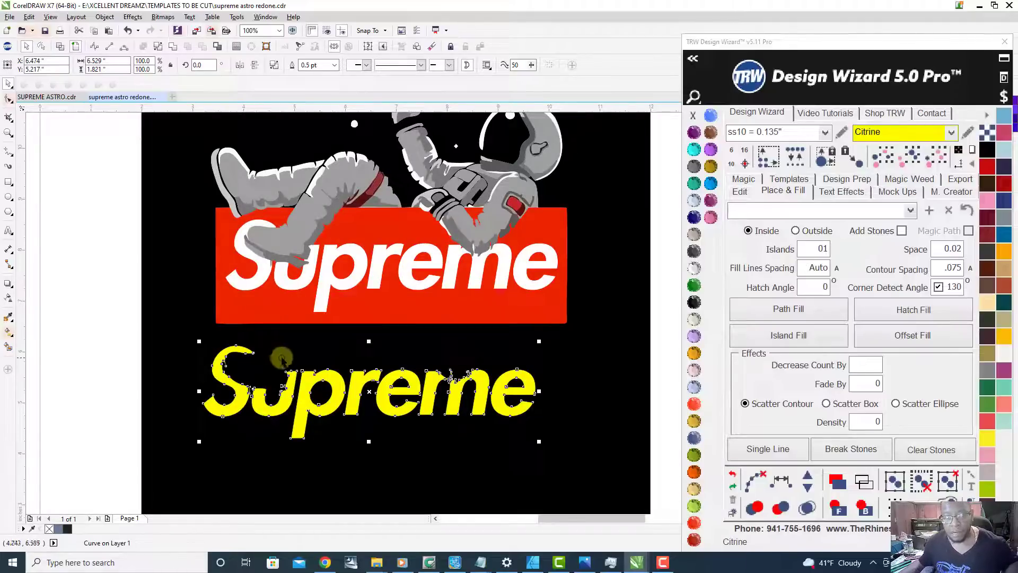
{"action": "scroll", "coordinate": [467, 392], "scroll_direction": "up", "scroll_amount": 2}
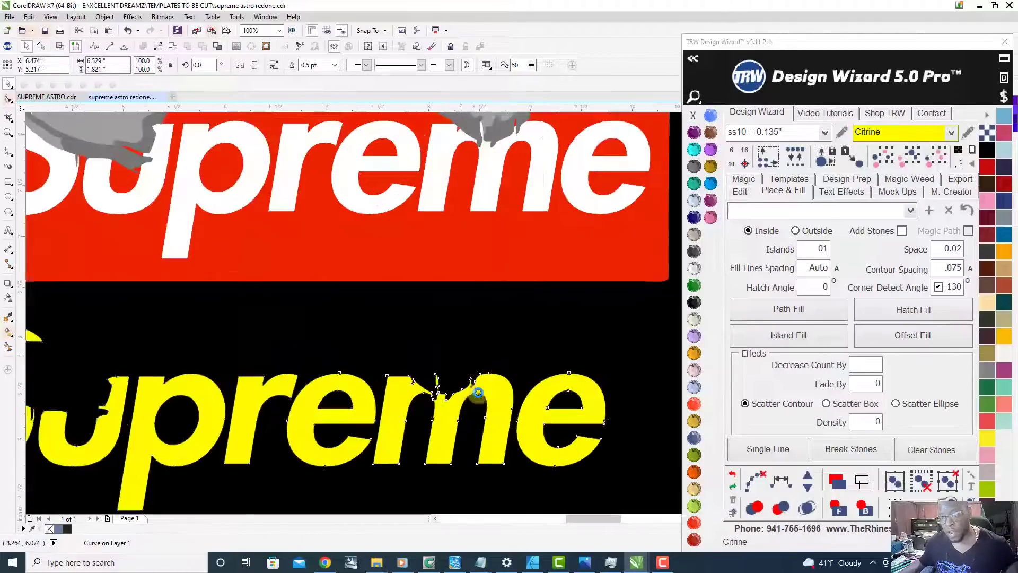
{"action": "scroll", "coordinate": [411, 366], "scroll_direction": "down", "scroll_amount": 2}
{"action": "left_click_drag", "start_coordinate": [419, 374], "coordinate": [473, 291]}
{"action": "scroll", "coordinate": [472, 295], "scroll_direction": "down", "scroll_amount": 2}
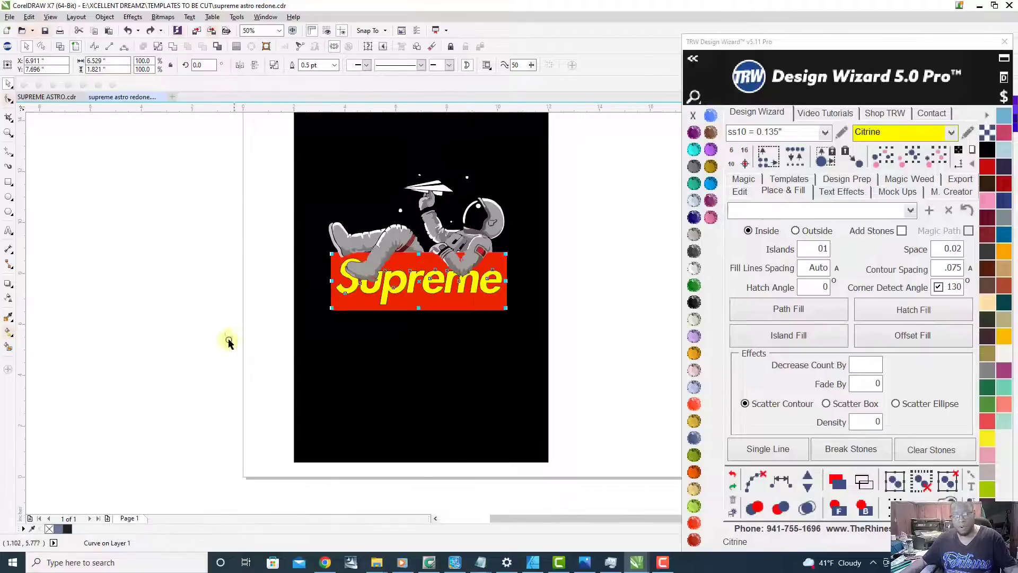
Step: Try moving the Red Siam box curve out beside the black background, and undo the move
{"action": "left_click", "coordinate": [260, 341]}
{"action": "left_click_drag", "start_coordinate": [415, 305], "coordinate": [208, 391]}
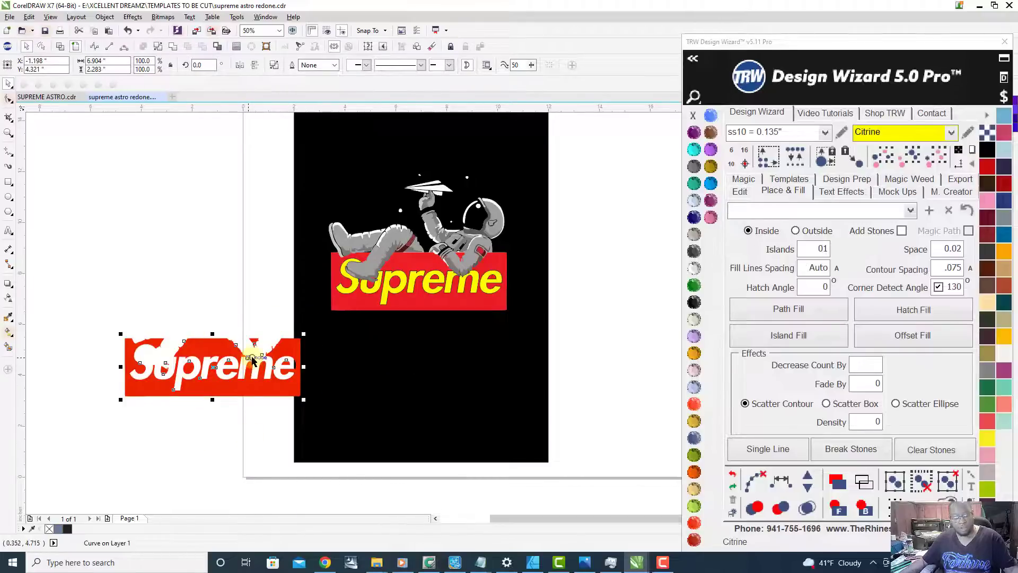
{"action": "key", "text": "ctrl+z"}
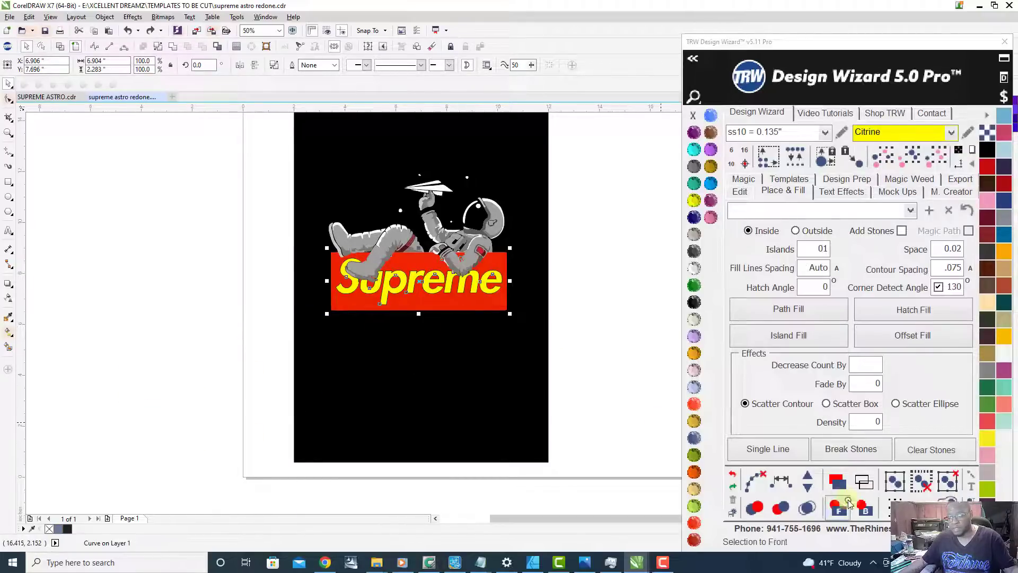
Step: Send the Red Siam box curve and the Citrine lettering curve to the back
{"action": "left_click", "coordinate": [865, 510]}
{"action": "scroll", "coordinate": [467, 304], "scroll_direction": "up", "scroll_amount": 2}
{"action": "left_click_drag", "start_coordinate": [391, 209], "coordinate": [390, 314]}
{"action": "scroll", "coordinate": [390, 314], "scroll_direction": "down", "scroll_amount": 1}
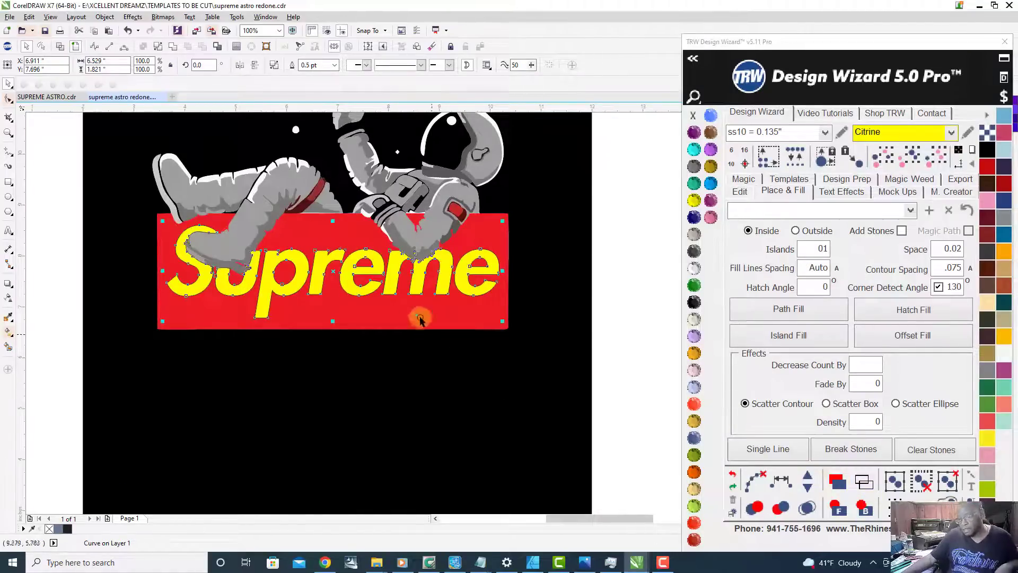
{"action": "left_click", "coordinate": [863, 507]}
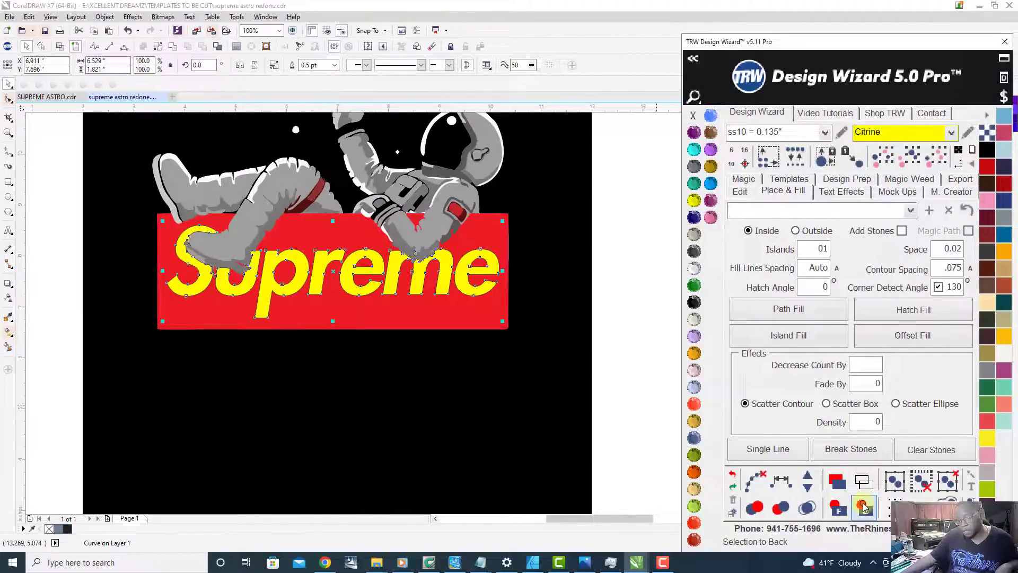
Step: Delete the original white Supreme lettering from the red box
{"action": "left_click", "coordinate": [643, 354]}
{"action": "scroll", "coordinate": [547, 414], "scroll_direction": "down", "scroll_amount": 2}
{"action": "scroll", "coordinate": [520, 371], "scroll_direction": "up", "scroll_amount": 2}
{"action": "scroll", "coordinate": [477, 417], "scroll_direction": "up", "scroll_amount": 2}
{"action": "left_click", "coordinate": [428, 416]}
{"action": "scroll", "coordinate": [428, 417], "scroll_direction": "down", "scroll_amount": 3}
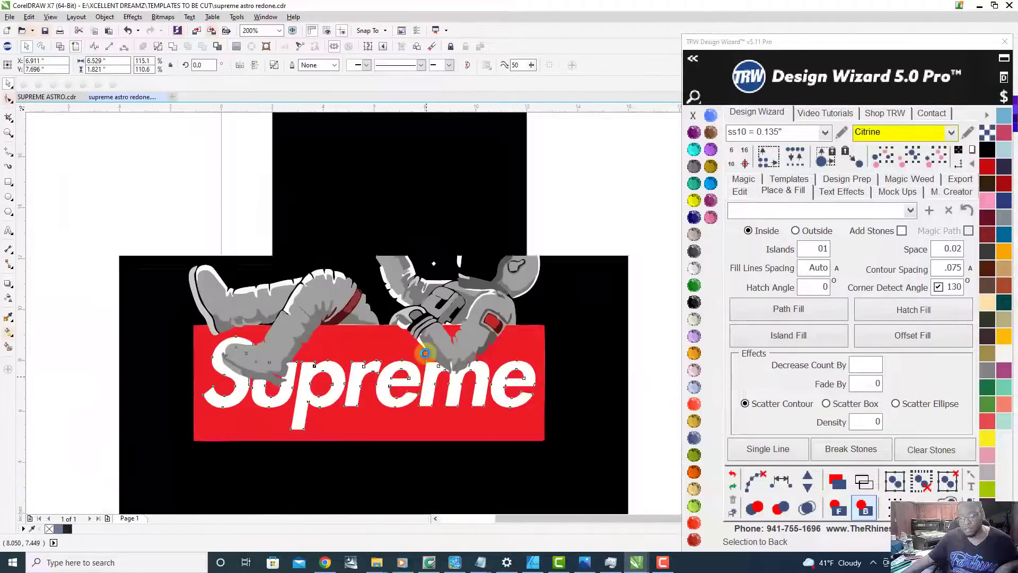
{"action": "scroll", "coordinate": [415, 370], "scroll_direction": "up", "scroll_amount": 3}
{"action": "key", "text": "Delete"}
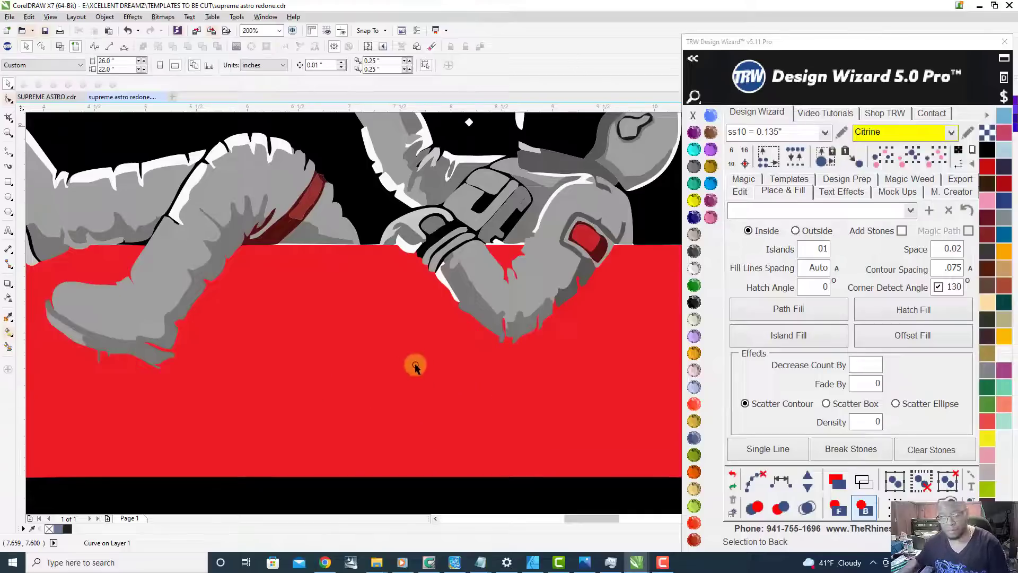
Step: Delete the original solid red box behind the astronaut
{"action": "left_click", "coordinate": [347, 258]}
{"action": "scroll", "coordinate": [390, 358], "scroll_direction": "down", "scroll_amount": 2}
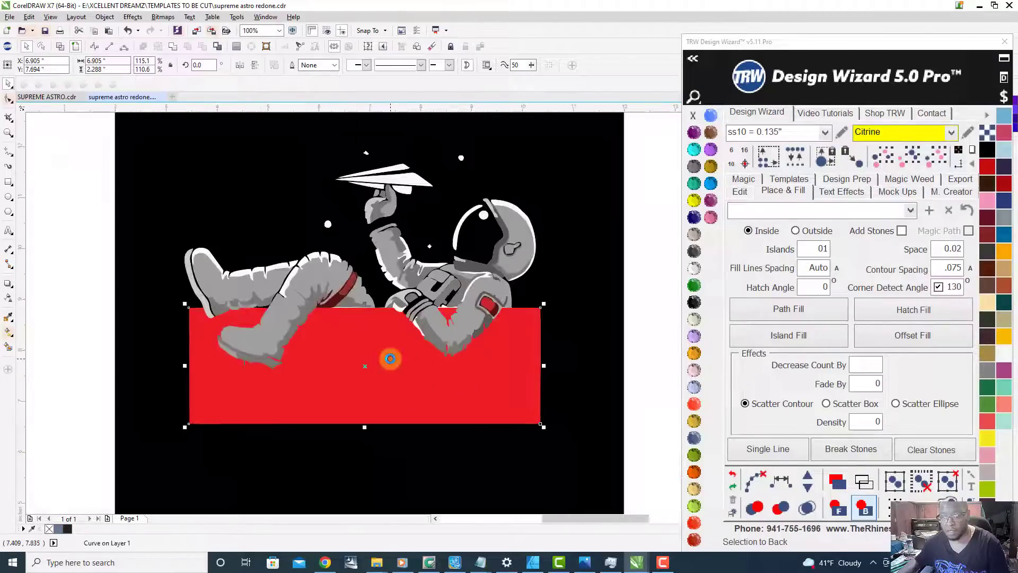
{"action": "key", "text": "Delete"}
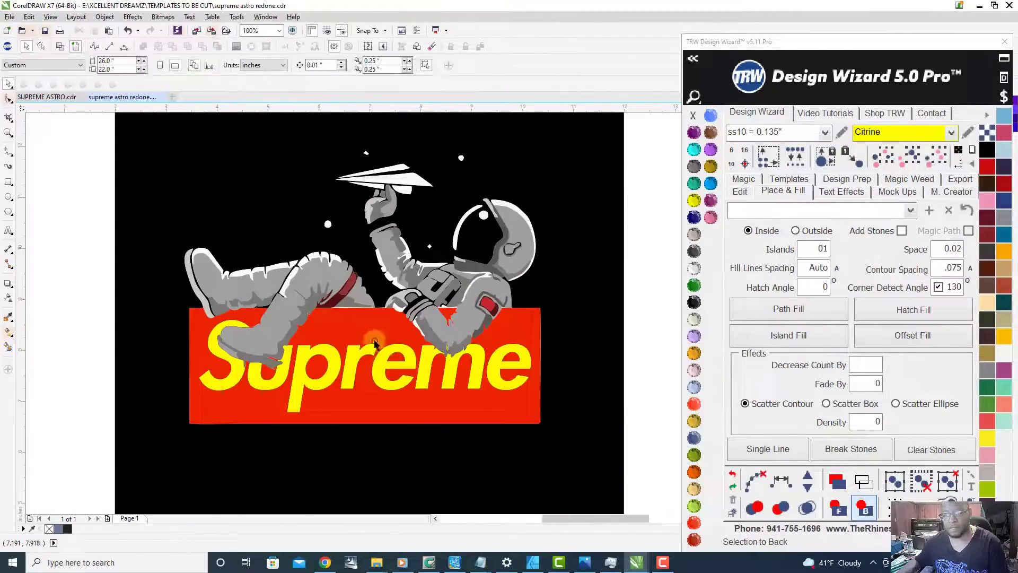
Step: Try moving the rebuilt red box curve aside to check what lies behind it, and undo the move
{"action": "scroll", "coordinate": [377, 347], "scroll_direction": "up", "scroll_amount": 1}
{"action": "scroll", "coordinate": [403, 333], "scroll_direction": "down", "scroll_amount": 1}
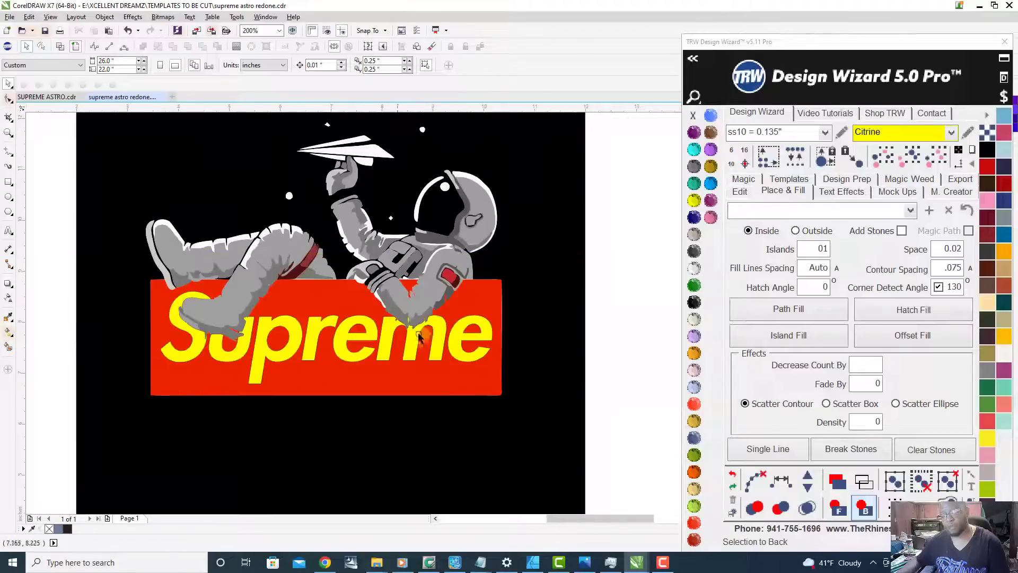
{"action": "left_click_drag", "start_coordinate": [313, 334], "coordinate": [346, 421]}
{"action": "left_click_drag", "start_coordinate": [313, 374], "coordinate": [436, 394]}
{"action": "scroll", "coordinate": [381, 335], "scroll_direction": "down", "scroll_amount": 2}
{"action": "scroll", "coordinate": [387, 380], "scroll_direction": "up", "scroll_amount": 1}
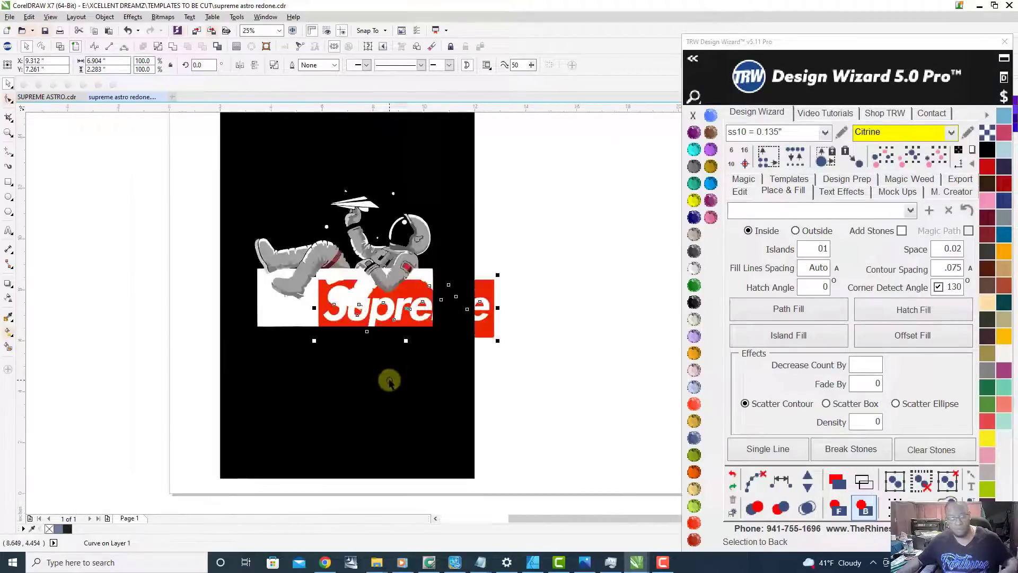
{"action": "key", "text": "ctrl+z"}
{"action": "key", "text": "ctrl+z"}
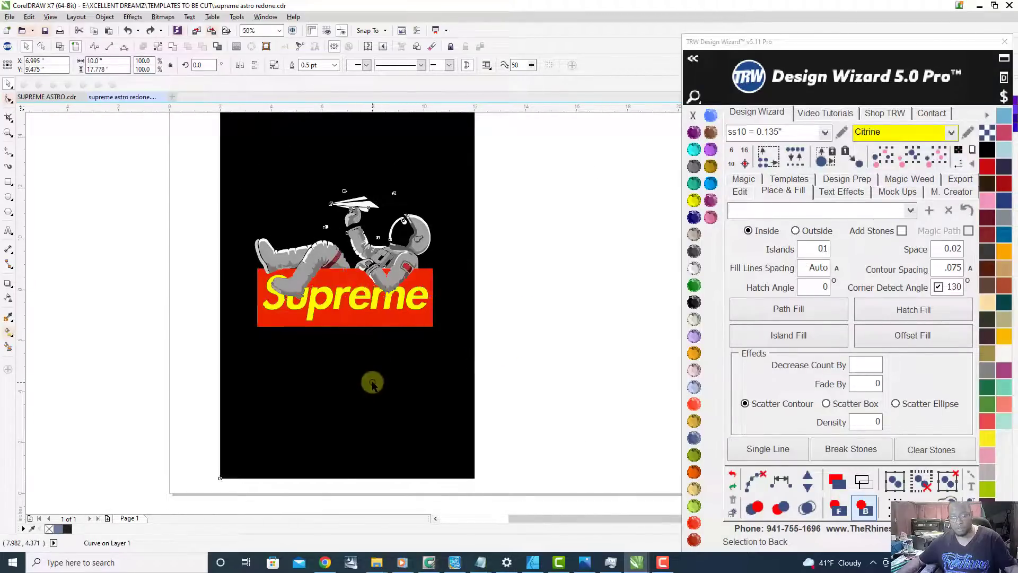
Step: Select the black background curve and examine the rebuilt red box's right edge for gaps against it
{"action": "scroll", "coordinate": [374, 380], "scroll_direction": "down", "scroll_amount": 1}
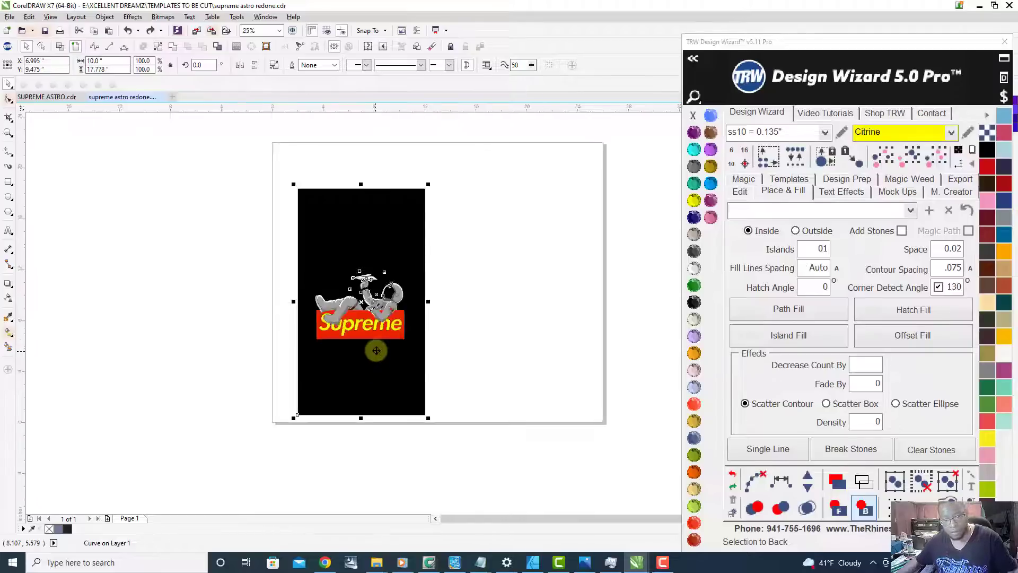
{"action": "left_click", "coordinate": [444, 250]}
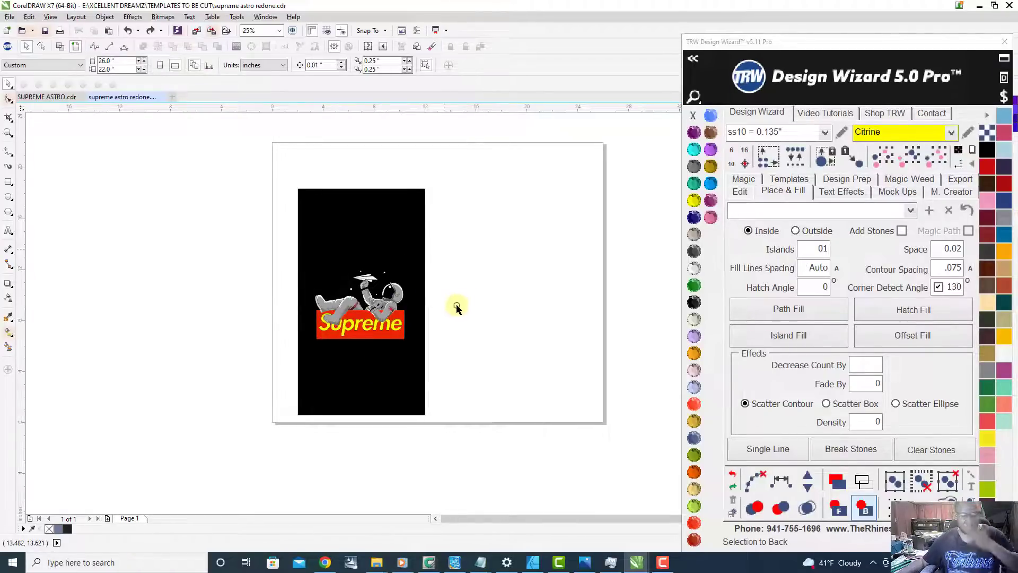
{"action": "scroll", "coordinate": [388, 318], "scroll_direction": "up", "scroll_amount": 1}
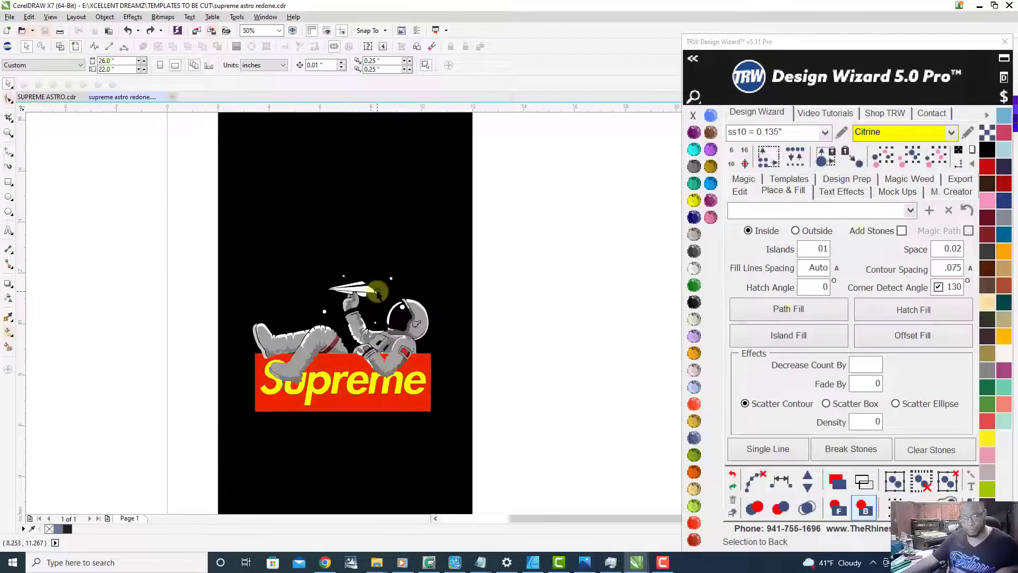
{"action": "left_click", "coordinate": [361, 219]}
{"action": "scroll", "coordinate": [454, 384], "scroll_direction": "up", "scroll_amount": 4}
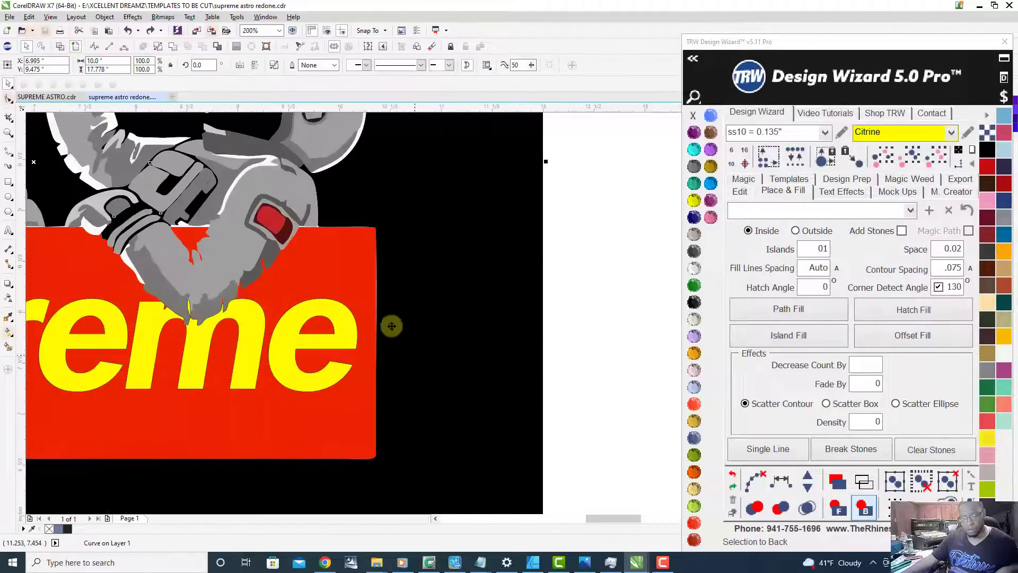
{"action": "scroll", "coordinate": [392, 275], "scroll_direction": "down", "scroll_amount": 3}
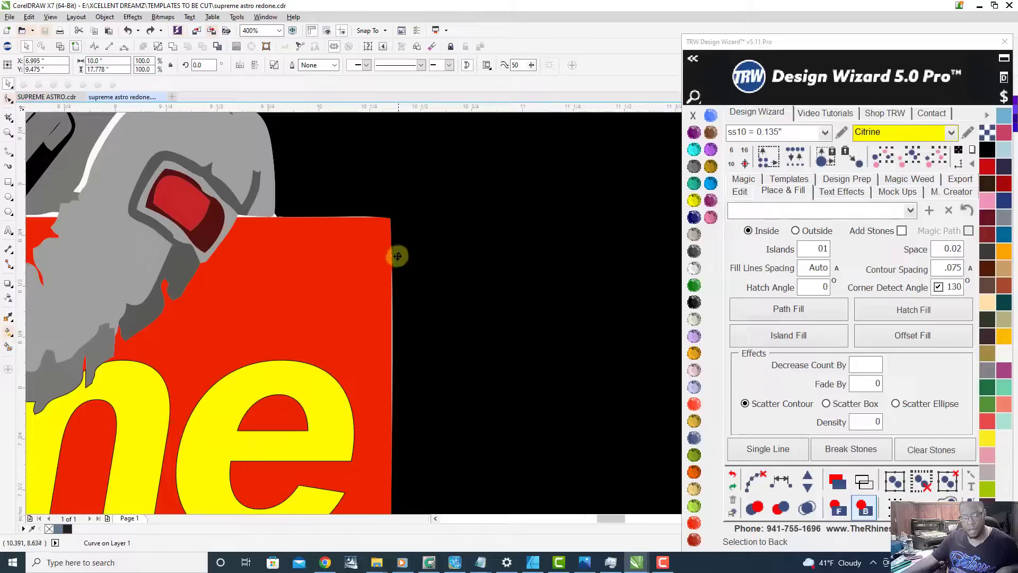
{"action": "scroll", "coordinate": [332, 242], "scroll_direction": "up", "scroll_amount": 1}
{"action": "scroll", "coordinate": [416, 295], "scroll_direction": "down", "scroll_amount": 1}
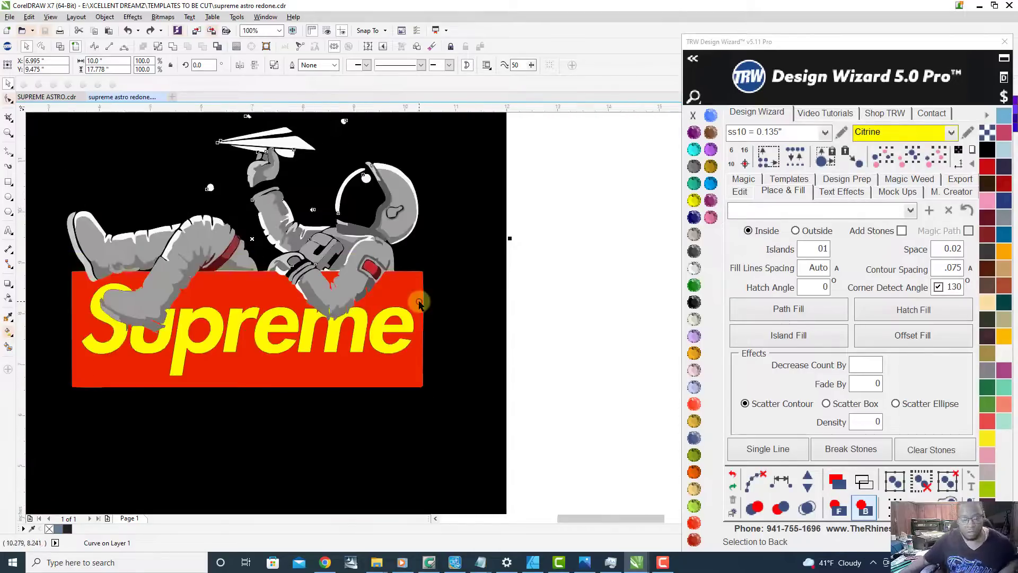
{"action": "scroll", "coordinate": [428, 329], "scroll_direction": "up", "scroll_amount": 2}
{"action": "scroll", "coordinate": [424, 222], "scroll_direction": "up", "scroll_amount": 2}
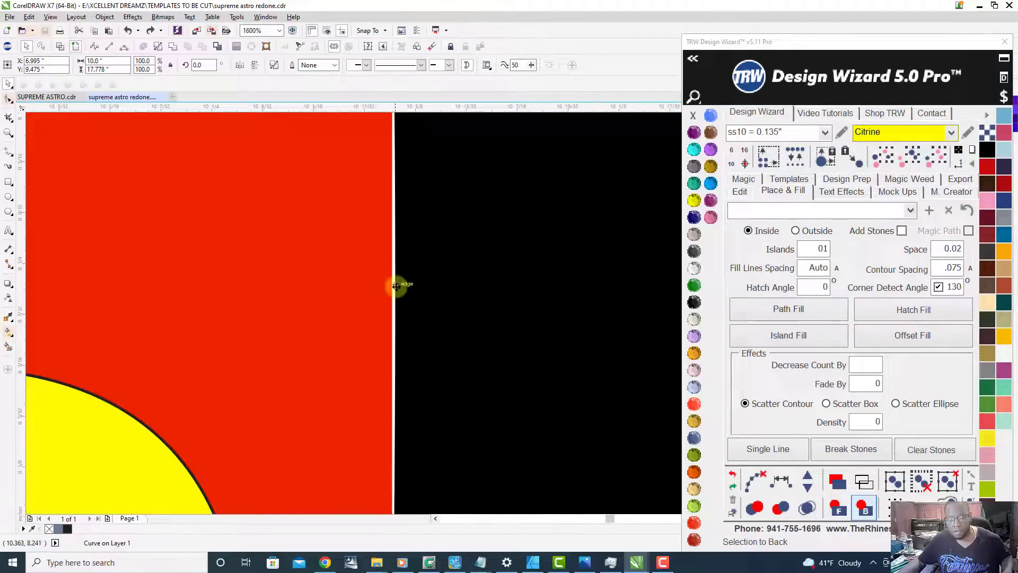
{"action": "scroll", "coordinate": [398, 283], "scroll_direction": "up", "scroll_amount": 1}
Step: Smart Fill the thin white gap between the red box's right edge and the black background, using a 0.5 pt outline
{"action": "left_click", "coordinate": [5, 349]}
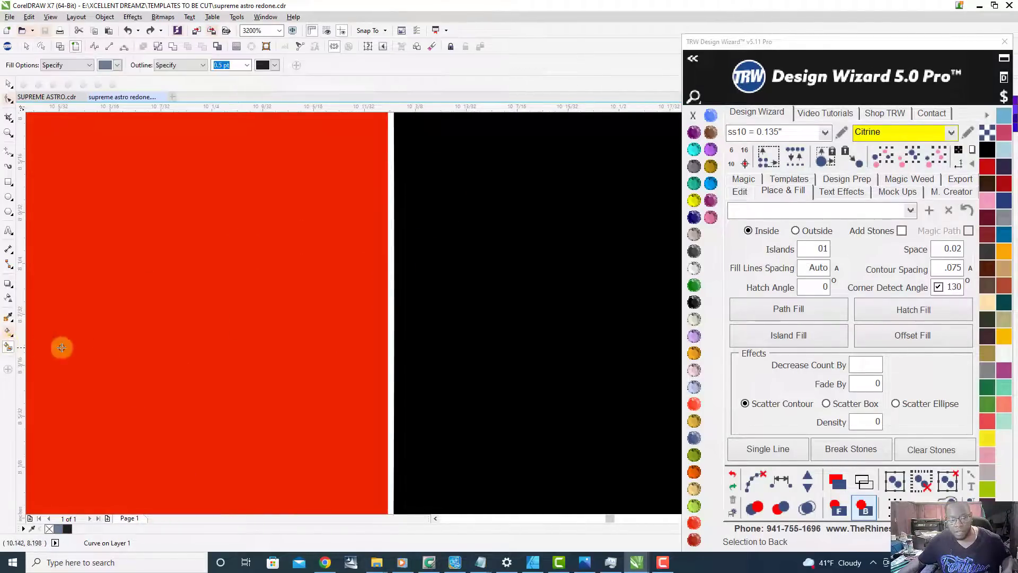
{"action": "left_click", "coordinate": [390, 314]}
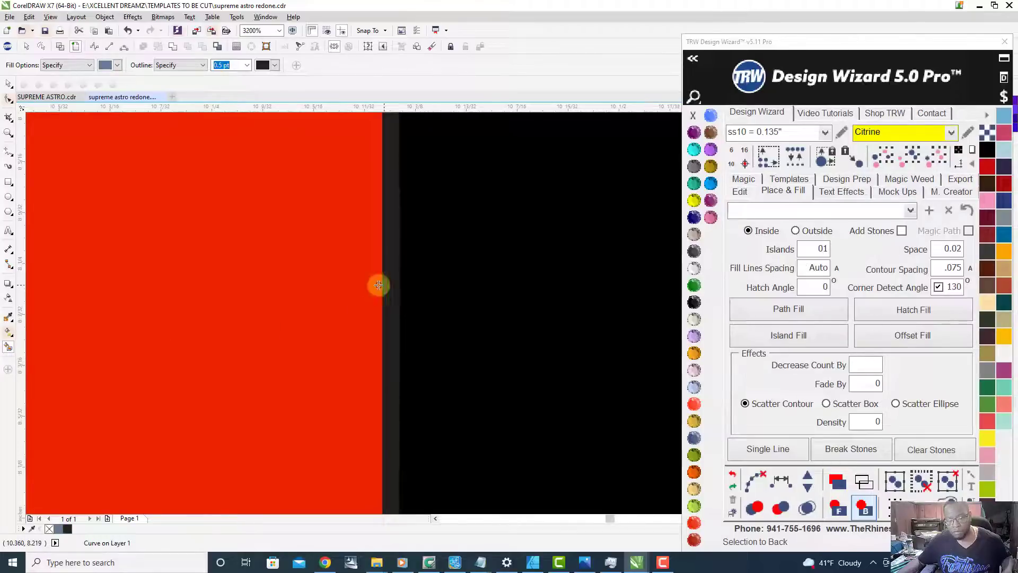
{"action": "scroll", "coordinate": [382, 314], "scroll_direction": "down", "scroll_amount": 4}
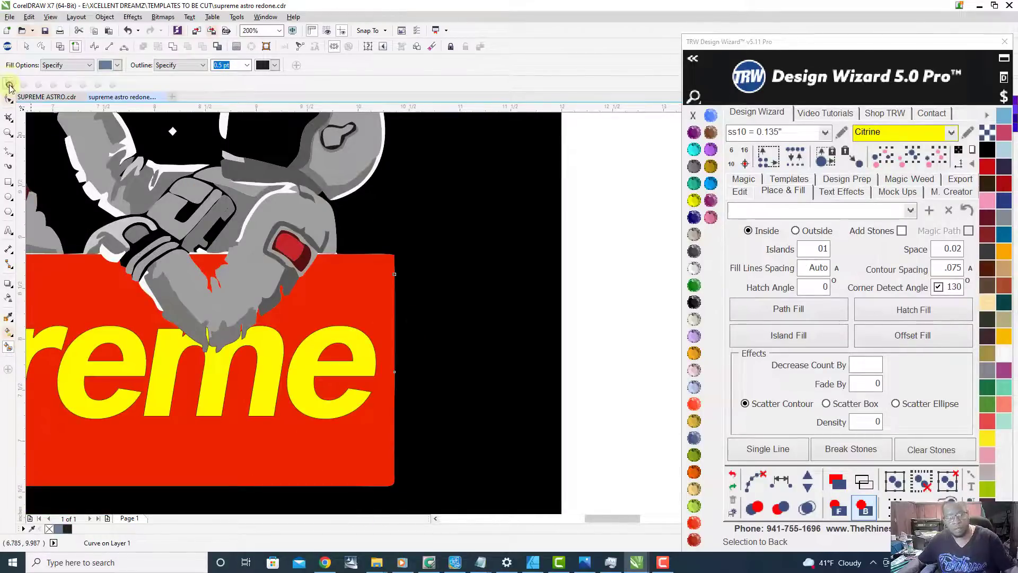
Step: Weld the filled strip at the box's right edge to the black background curve
{"action": "left_click", "coordinate": [9, 85]}
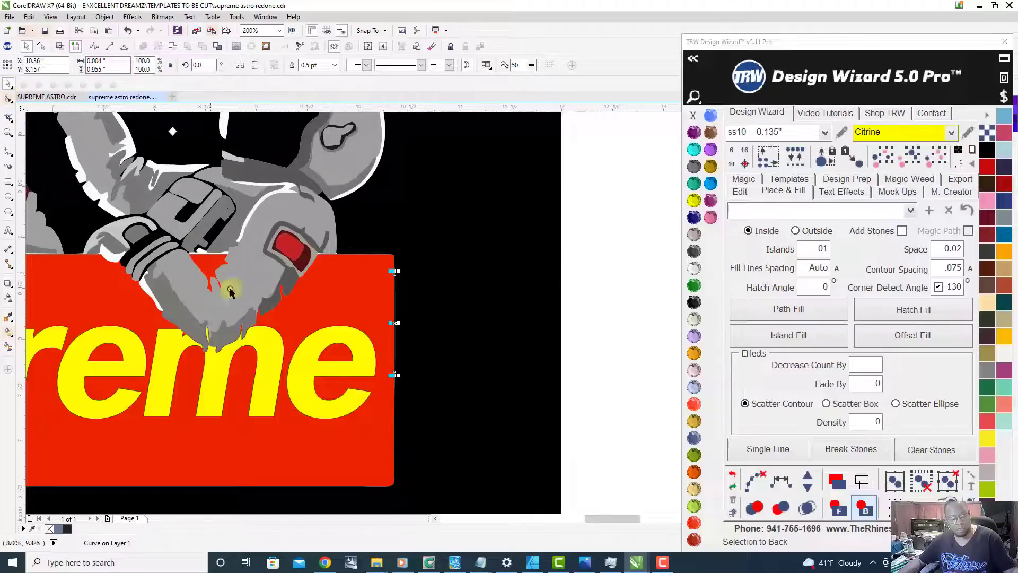
{"action": "left_click", "coordinate": [456, 292], "text": "shift"}
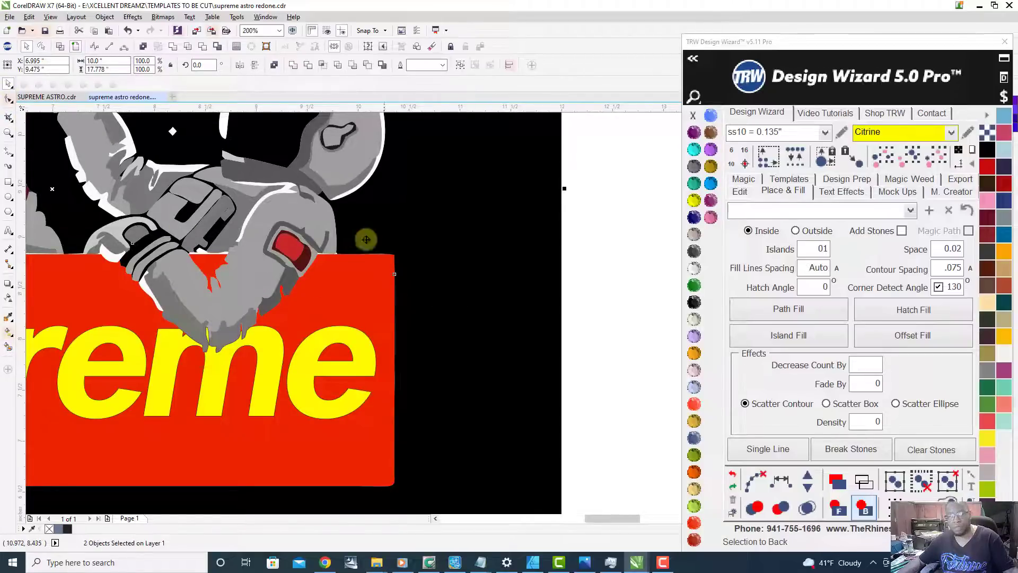
{"action": "left_click", "coordinate": [172, 47]}
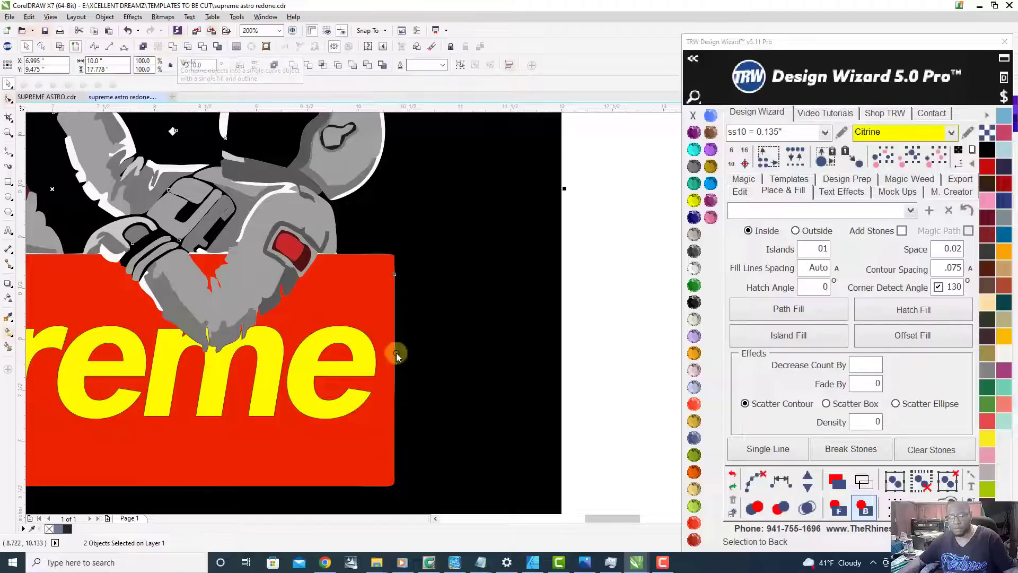
Step: Smart Fill the thin white gap along the red box's top edge beside the astronaut's shoulder, with a 0.5 pt outline
{"action": "scroll", "coordinate": [395, 333], "scroll_direction": "up", "scroll_amount": 3}
{"action": "scroll", "coordinate": [402, 320], "scroll_direction": "down", "scroll_amount": 3}
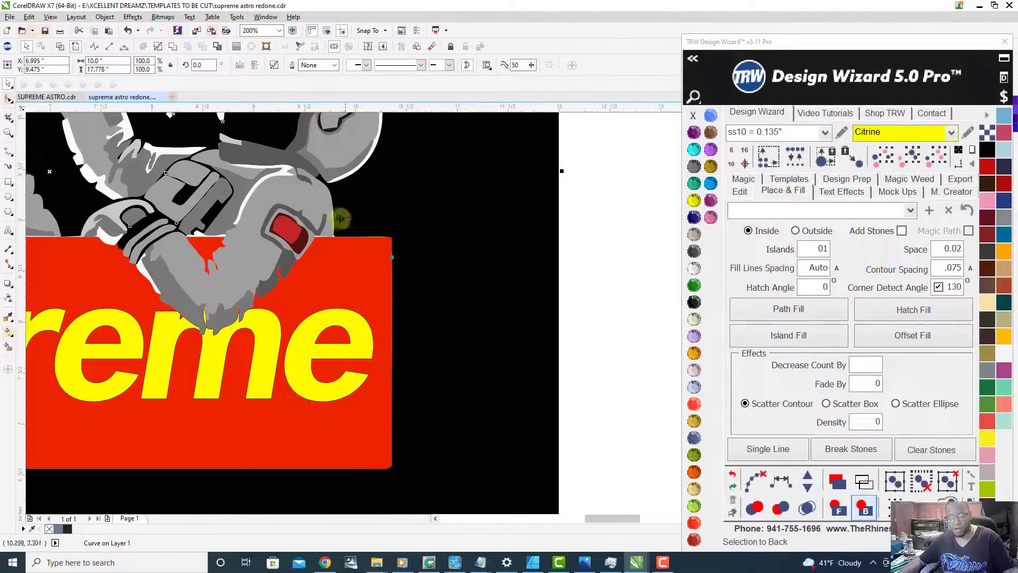
{"action": "scroll", "coordinate": [346, 227], "scroll_direction": "up", "scroll_amount": 5}
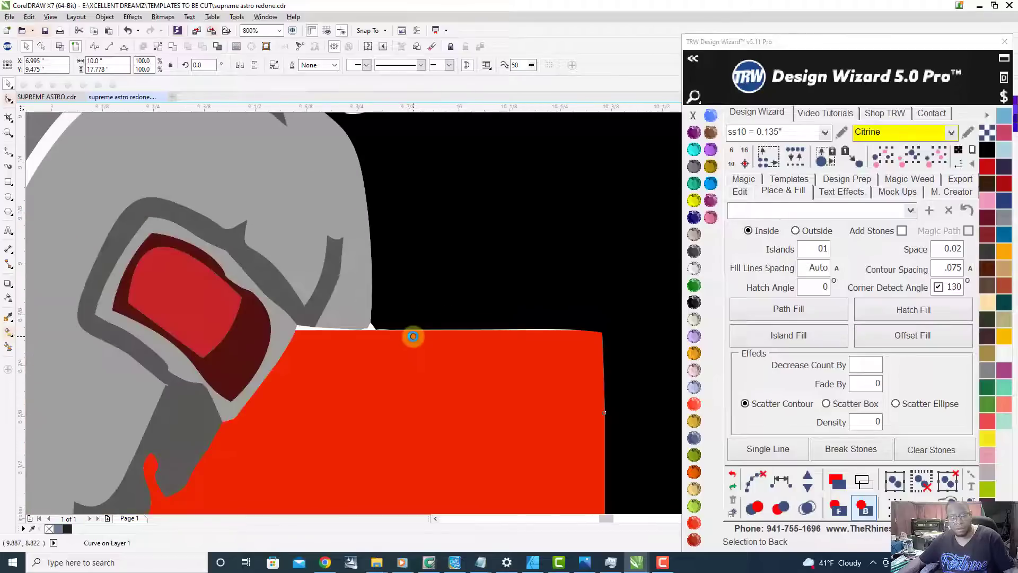
{"action": "scroll", "coordinate": [415, 338], "scroll_direction": "down", "scroll_amount": 1}
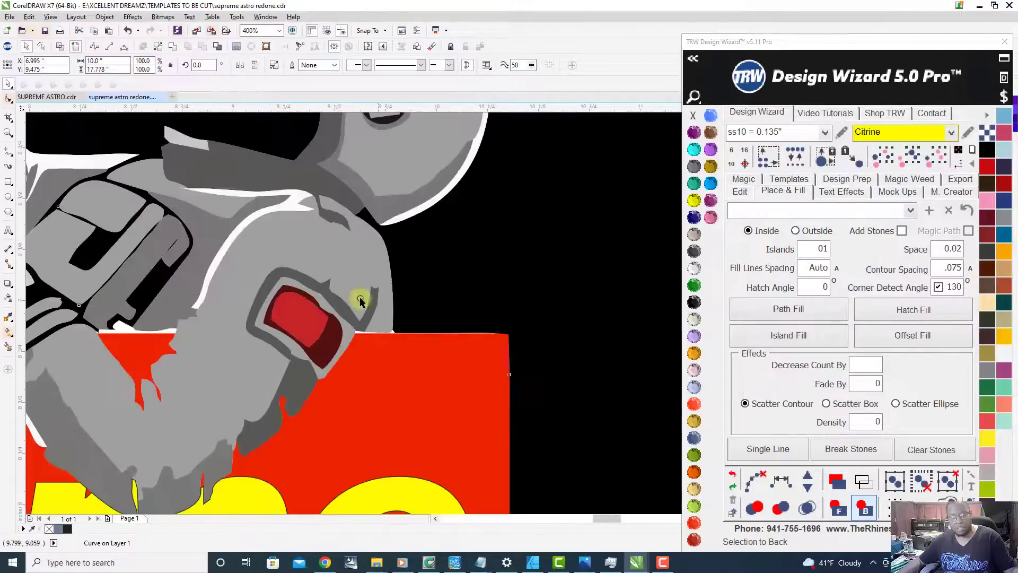
{"action": "left_click", "coordinate": [9, 348]}
{"action": "scroll", "coordinate": [393, 332], "scroll_direction": "up", "scroll_amount": 10}
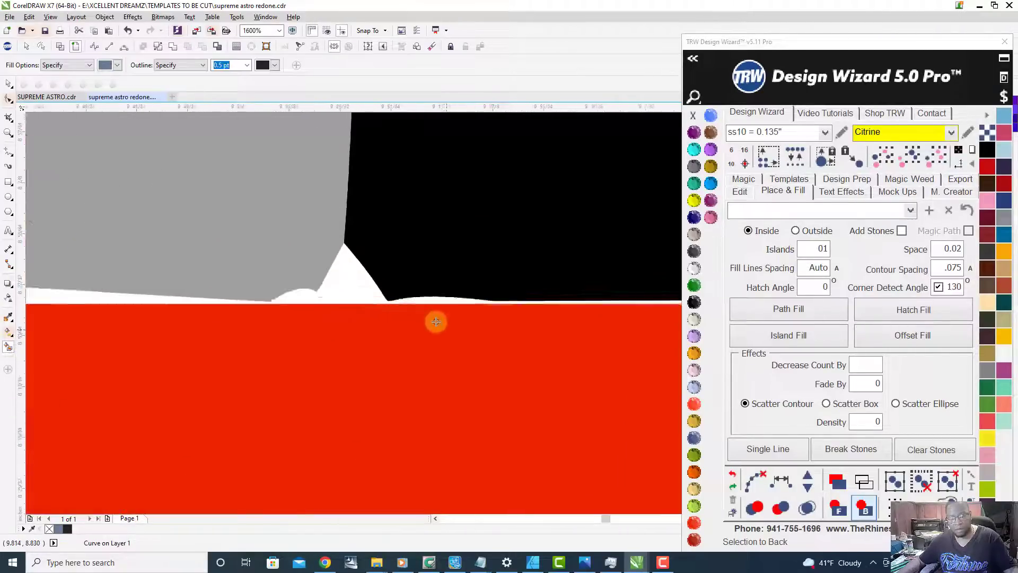
{"action": "scroll", "coordinate": [283, 252], "scroll_direction": "down", "scroll_amount": 8}
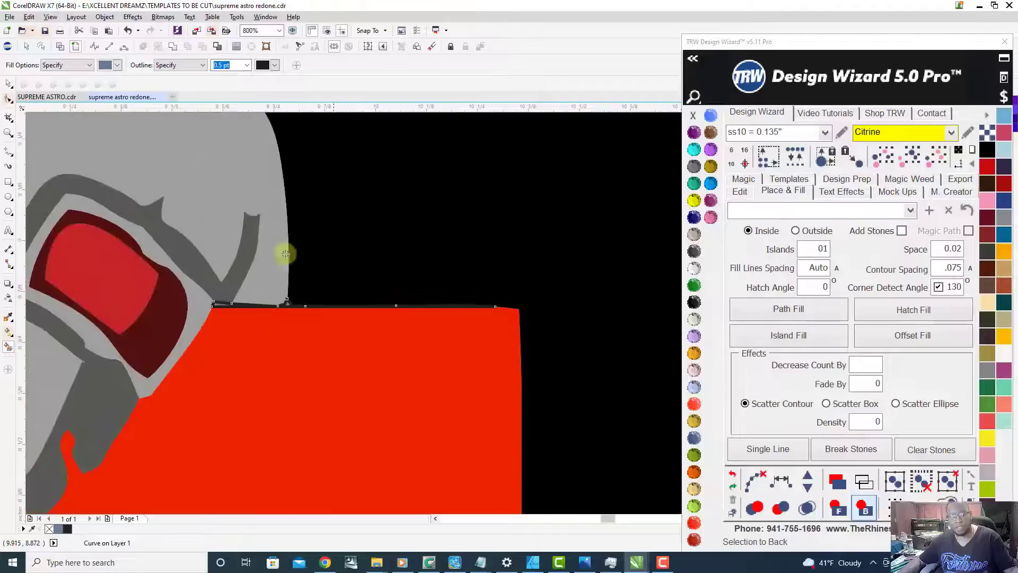
Step: Weld the filled strip at the box's top edge to the black background curve
{"action": "left_click", "coordinate": [8, 81]}
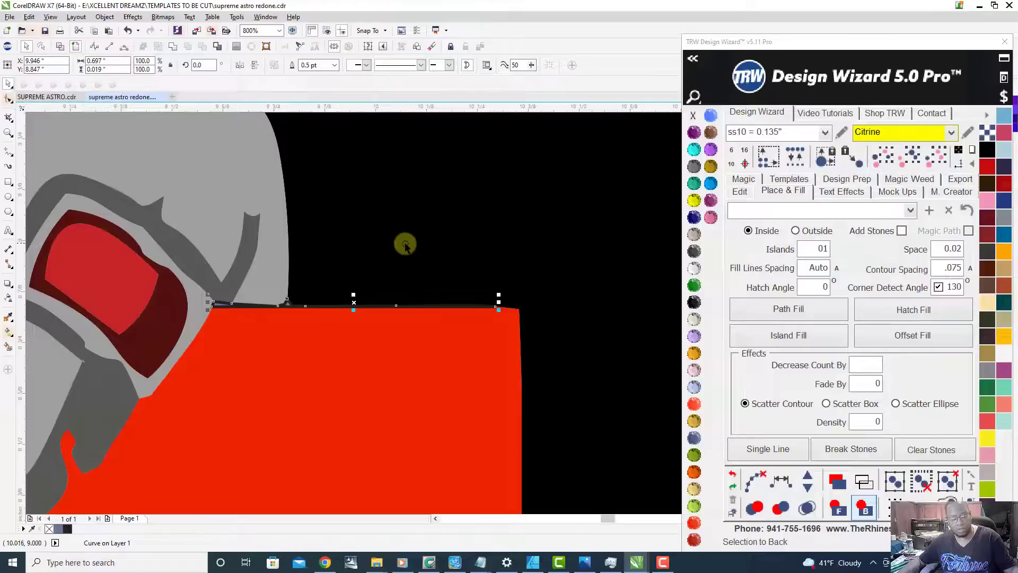
{"action": "left_click", "coordinate": [468, 251], "text": "shift"}
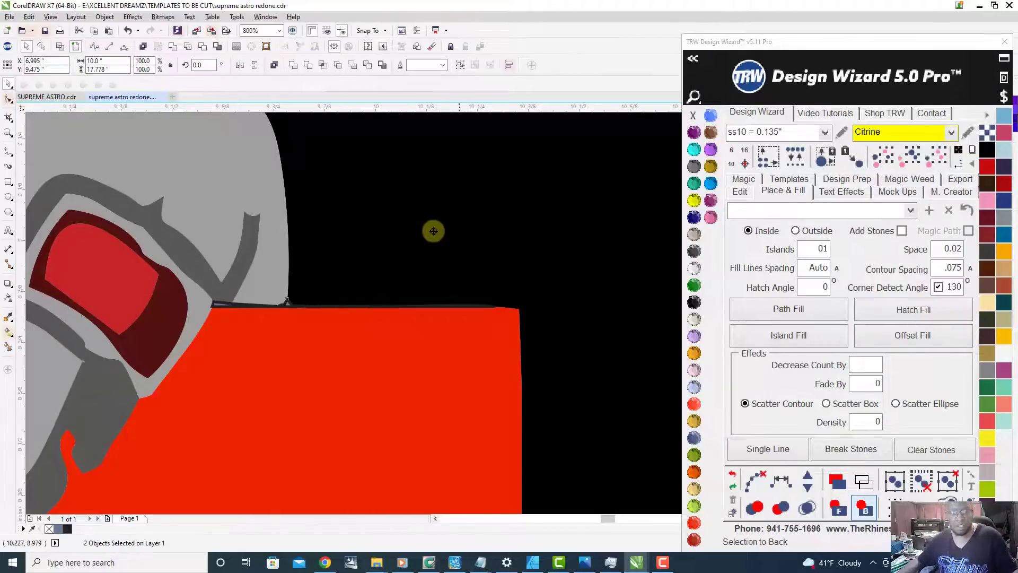
{"action": "left_click", "coordinate": [173, 47]}
{"action": "scroll", "coordinate": [454, 300], "scroll_direction": "down", "scroll_amount": 5}
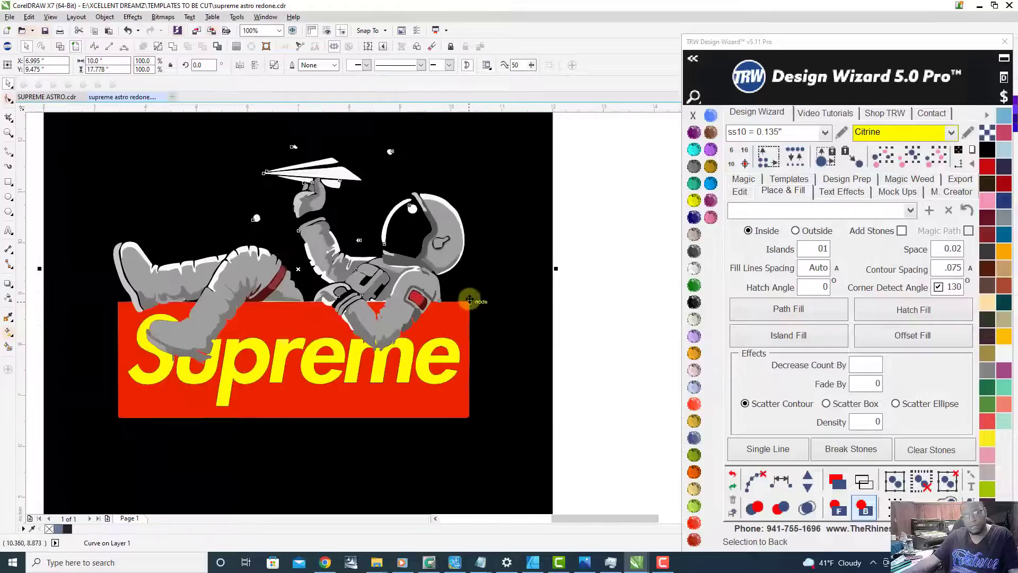
Step: Smart Fill the white gap along the box's top edge between the red leg strap and the astronaut's hand, with a 0.5 pt outline
{"action": "scroll", "coordinate": [329, 297], "scroll_direction": "up", "scroll_amount": 2}
{"action": "scroll", "coordinate": [295, 298], "scroll_direction": "up", "scroll_amount": 2}
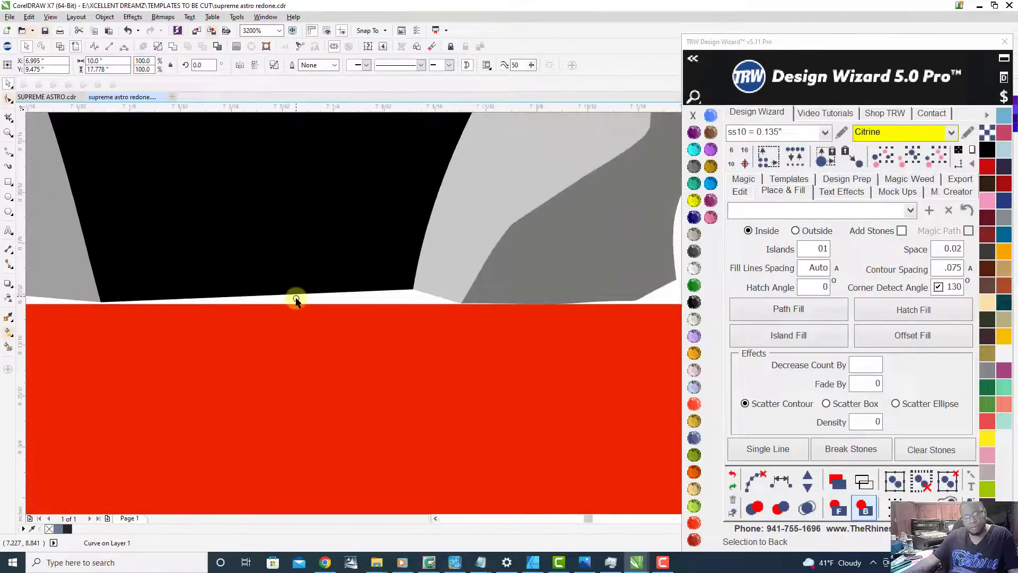
{"action": "scroll", "coordinate": [331, 309], "scroll_direction": "down", "scroll_amount": 2}
{"action": "scroll", "coordinate": [332, 313], "scroll_direction": "up", "scroll_amount": 3}
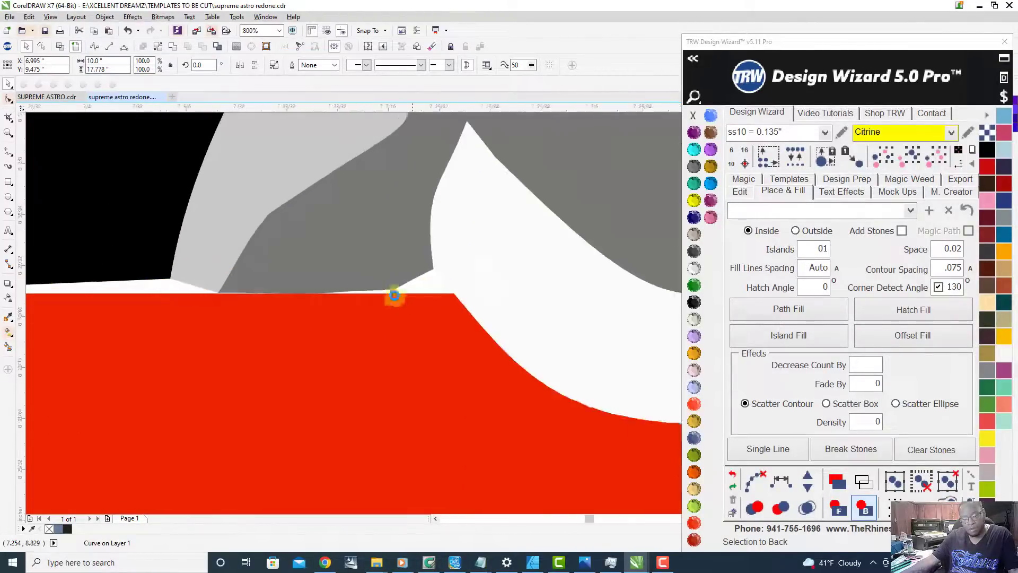
{"action": "scroll", "coordinate": [172, 282], "scroll_direction": "up", "scroll_amount": 5}
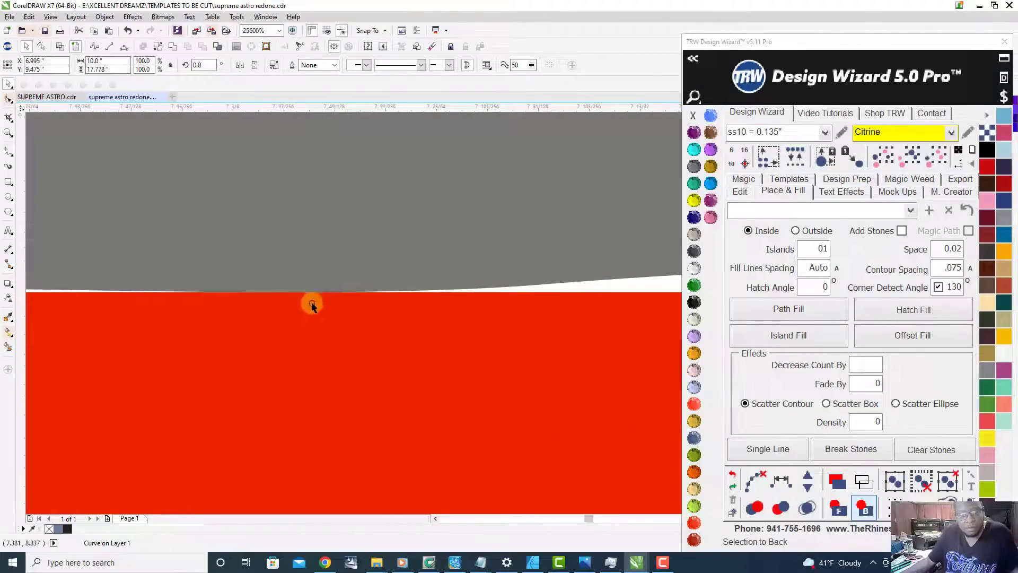
{"action": "scroll", "coordinate": [300, 289], "scroll_direction": "down", "scroll_amount": 10}
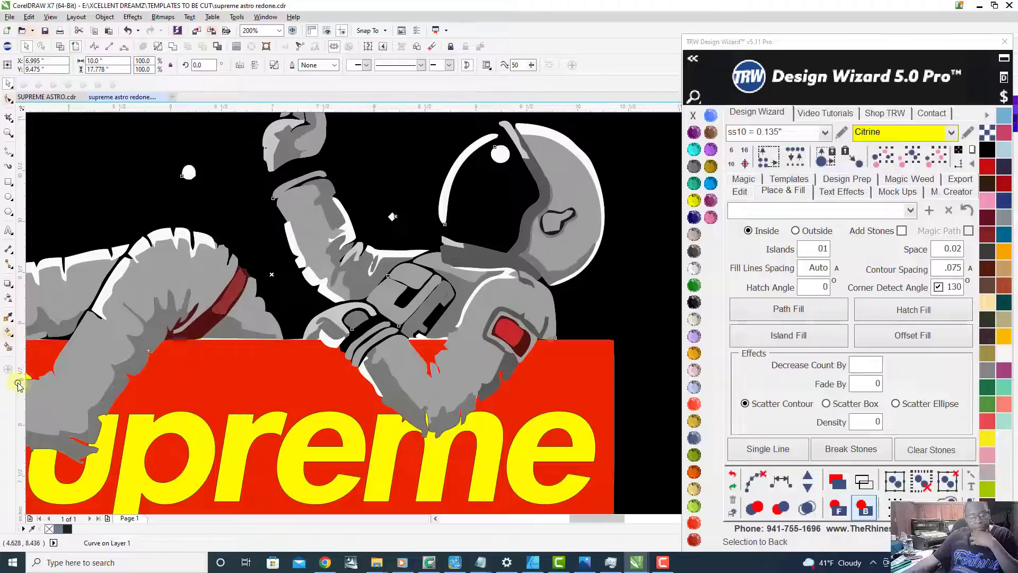
{"action": "left_click", "coordinate": [8, 349]}
{"action": "scroll", "coordinate": [209, 327], "scroll_direction": "up", "scroll_amount": 3}
{"action": "left_click", "coordinate": [132, 281]}
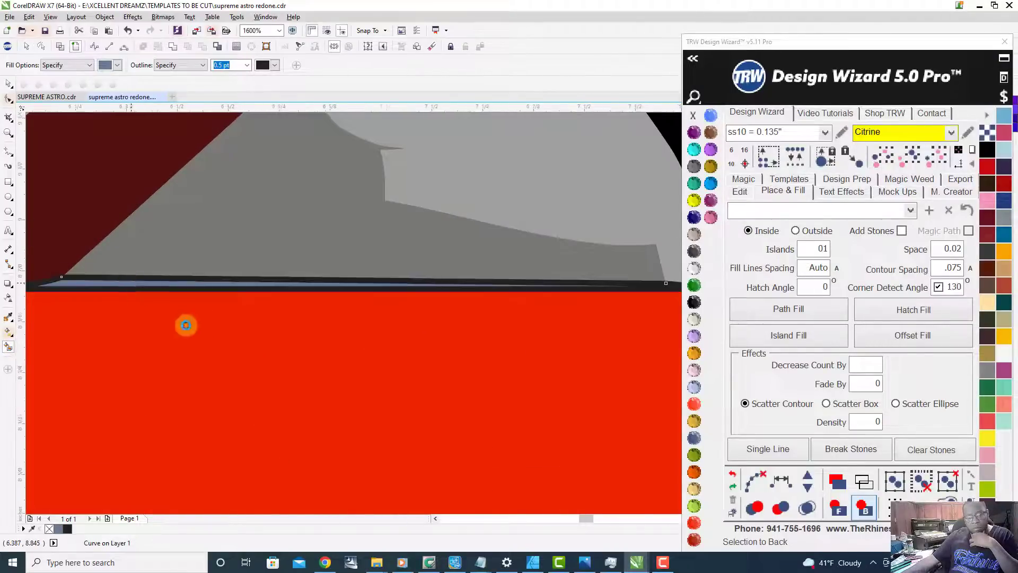
Step: Combine the filled strip beside the leg strap with the black background curve and clear the selection
{"action": "scroll", "coordinate": [181, 322], "scroll_direction": "down", "scroll_amount": 2}
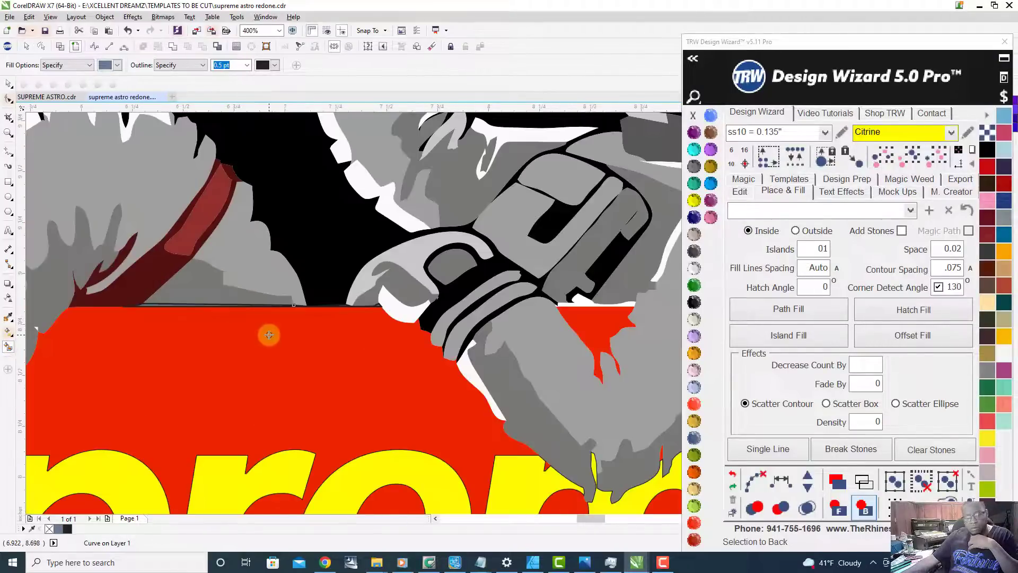
{"action": "left_click", "coordinate": [8, 85]}
{"action": "left_click", "coordinate": [291, 197], "text": "shift"}
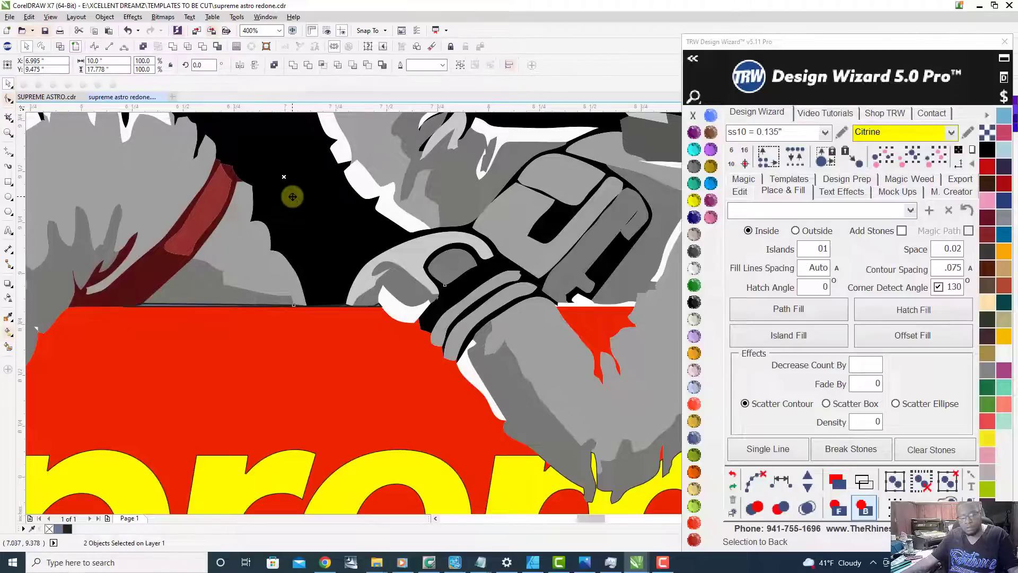
{"action": "right_click", "coordinate": [293, 203]}
{"action": "left_click", "coordinate": [332, 241]}
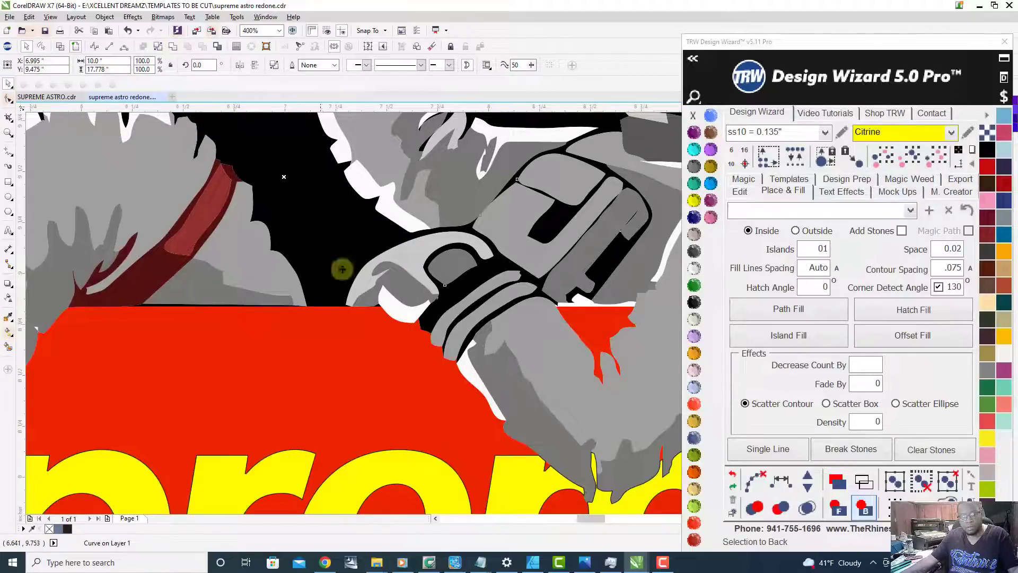
{"action": "scroll", "coordinate": [445, 397], "scroll_direction": "down", "scroll_amount": 2}
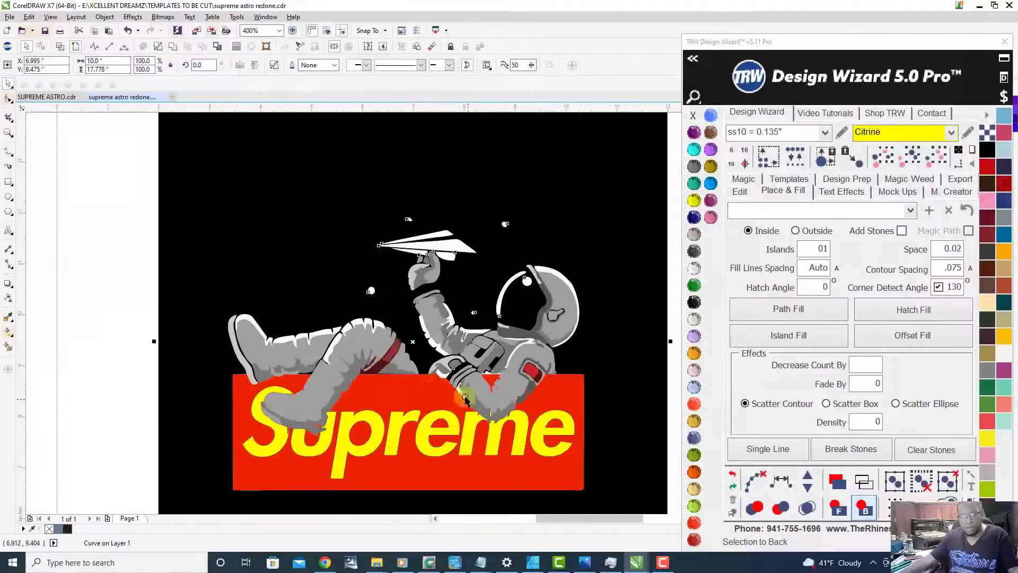
{"action": "left_click", "coordinate": [122, 370]}
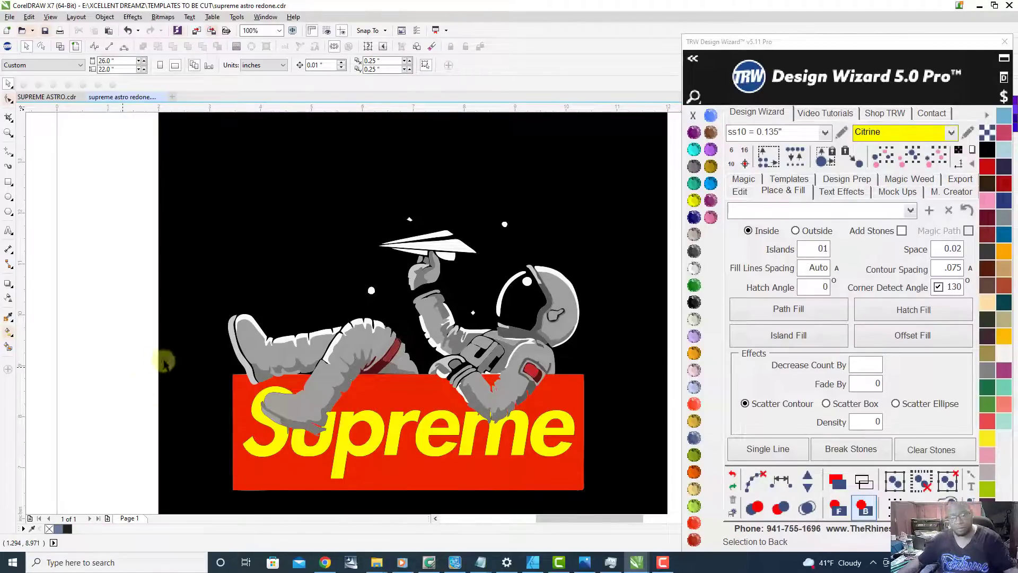
Step: Select the white highlight curve on the astronaut's helmet to check it, and clear the selection
{"action": "scroll", "coordinate": [386, 424], "scroll_direction": "down", "scroll_amount": 2}
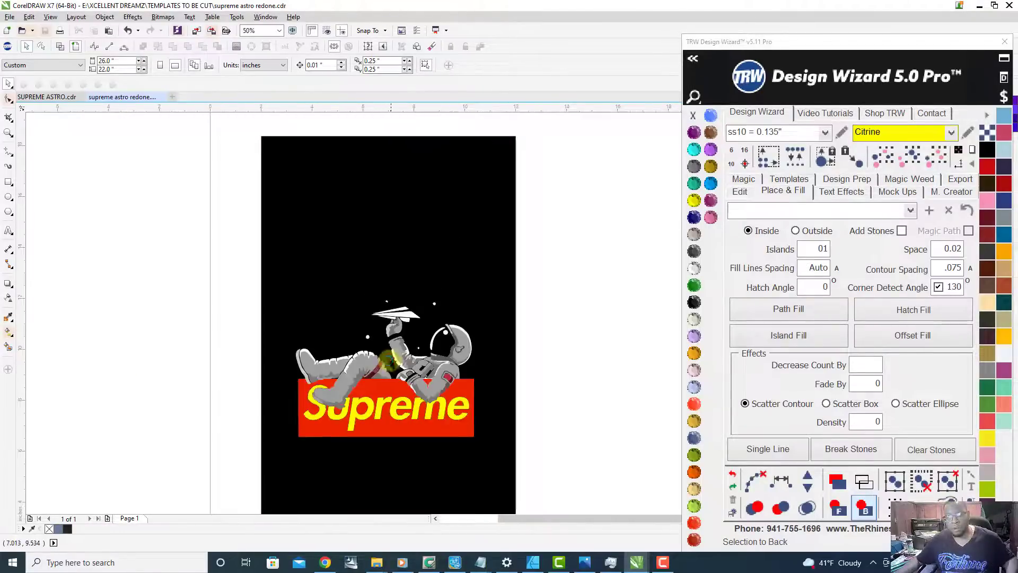
{"action": "scroll", "coordinate": [443, 357], "scroll_direction": "up", "scroll_amount": 2}
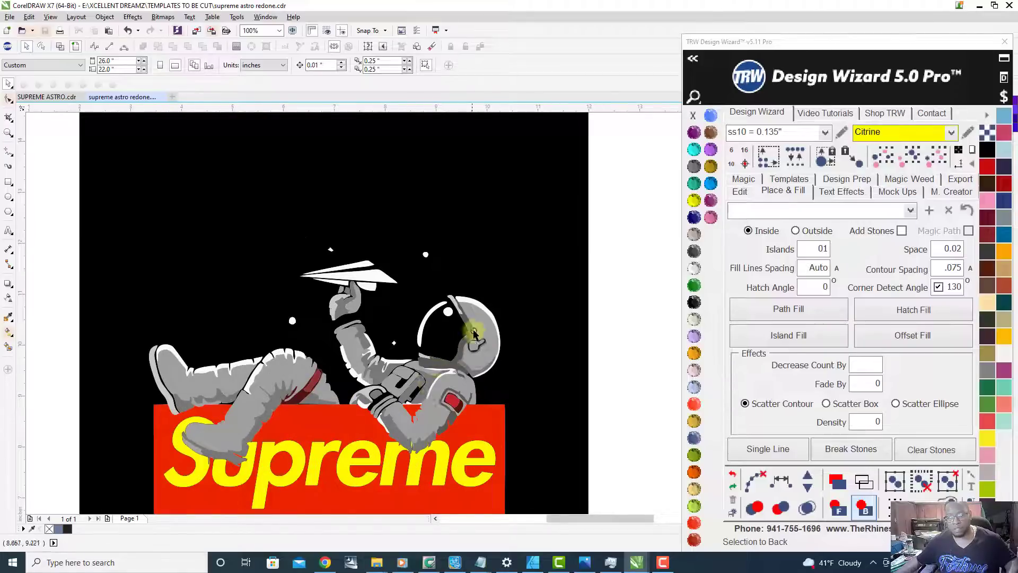
{"action": "scroll", "coordinate": [468, 339], "scroll_direction": "up", "scroll_amount": 2}
{"action": "left_click", "coordinate": [471, 259]}
{"action": "scroll", "coordinate": [472, 258], "scroll_direction": "down", "scroll_amount": 1}
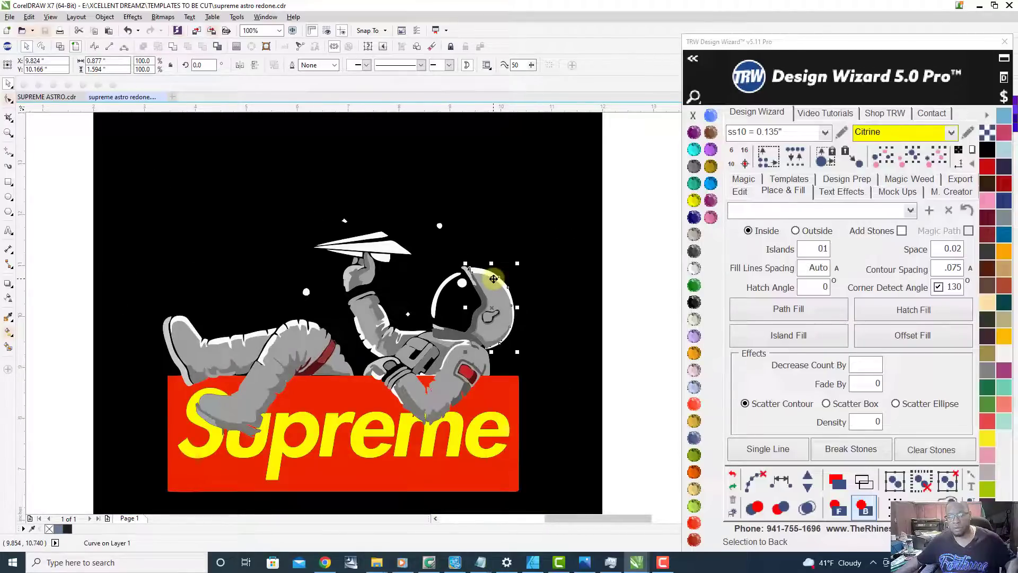
{"action": "left_click", "coordinate": [68, 291]}
Step: Select the four white paper plane pieces and fill them with Light Orange
{"action": "scroll", "coordinate": [338, 232], "scroll_direction": "up", "scroll_amount": 1}
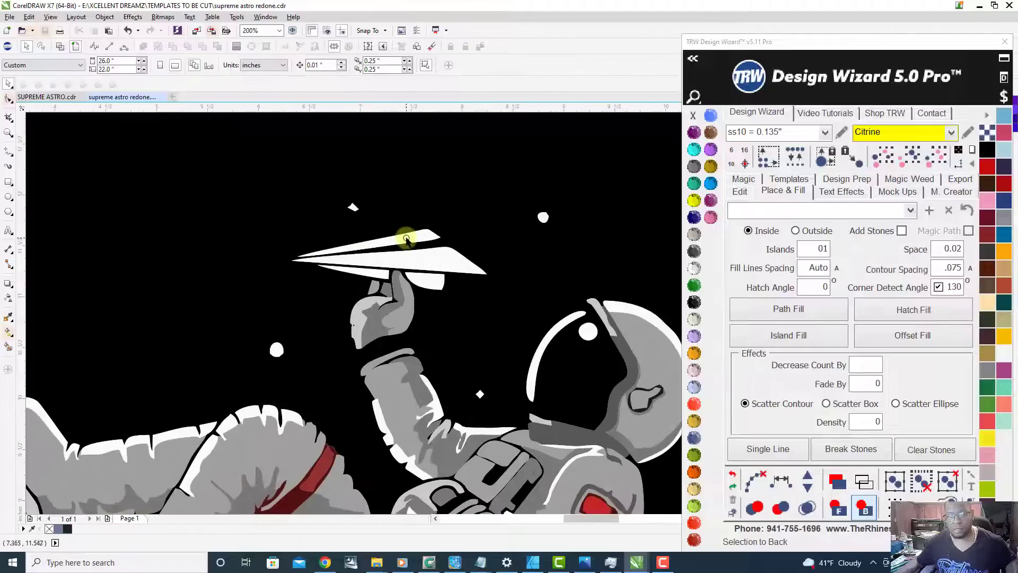
{"action": "scroll", "coordinate": [407, 239], "scroll_direction": "up", "scroll_amount": 1}
{"action": "left_click", "coordinate": [406, 240]}
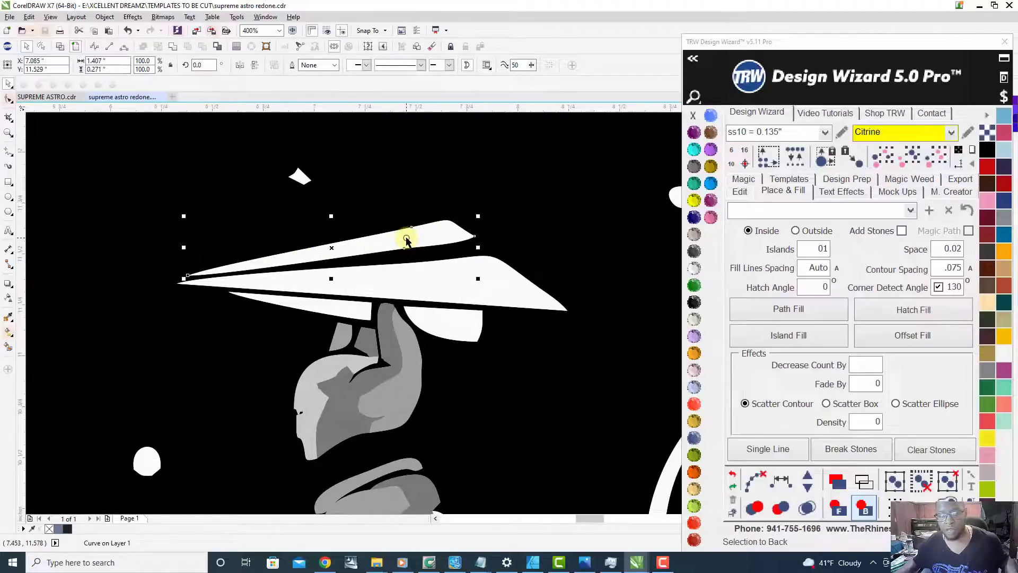
{"action": "left_click", "coordinate": [438, 288], "text": "shift"}
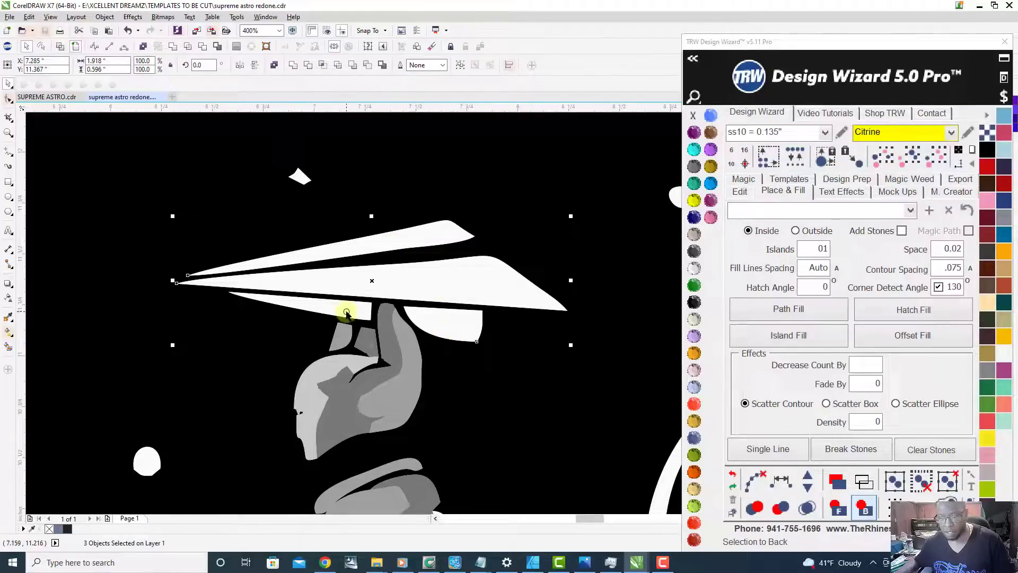
{"action": "scroll", "coordinate": [506, 175], "scroll_direction": "down", "scroll_amount": 1}
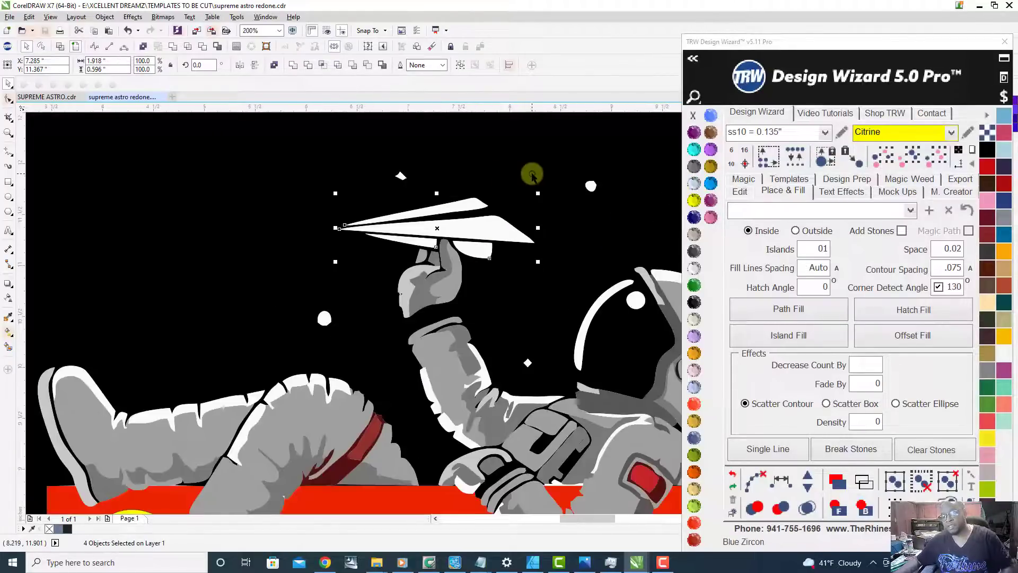
{"action": "left_click", "coordinate": [693, 353]}
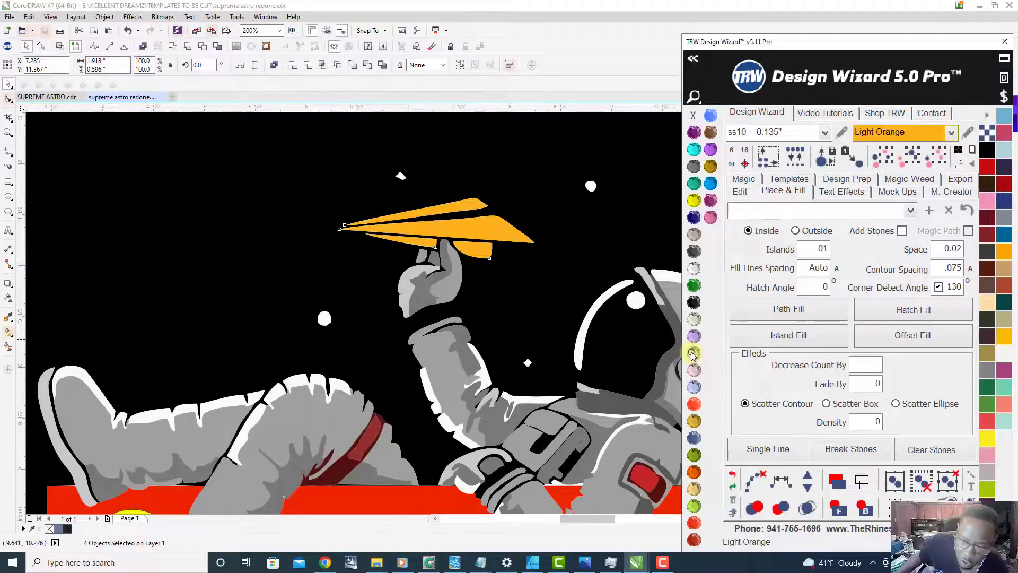
Step: Combine the four paper plane pieces into a single curve and deselect it
{"action": "right_click", "coordinate": [471, 226]}
{"action": "left_click", "coordinate": [485, 249]}
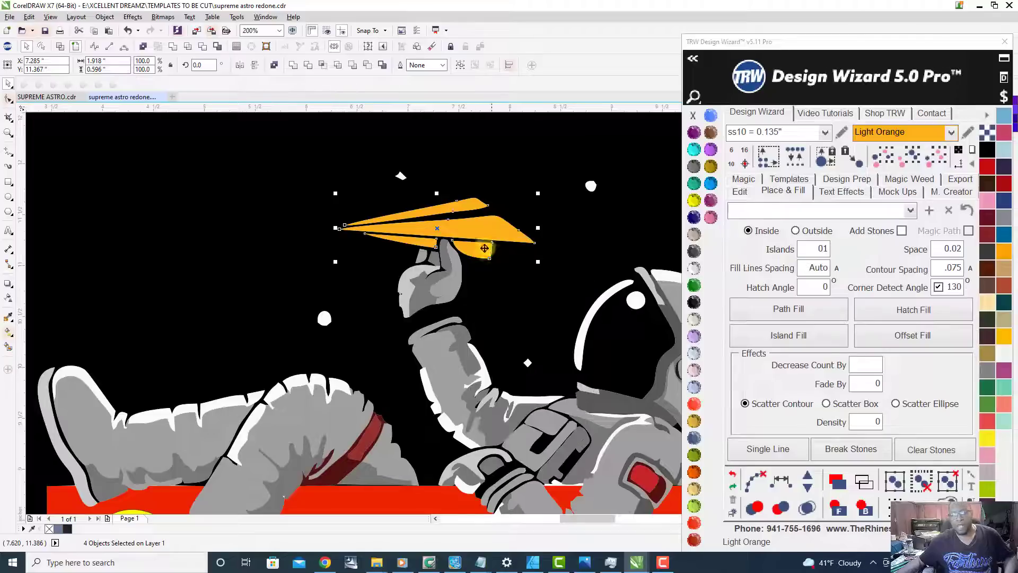
{"action": "scroll", "coordinate": [485, 249], "scroll_direction": "down", "scroll_amount": 1}
{"action": "left_click", "coordinate": [144, 325]}
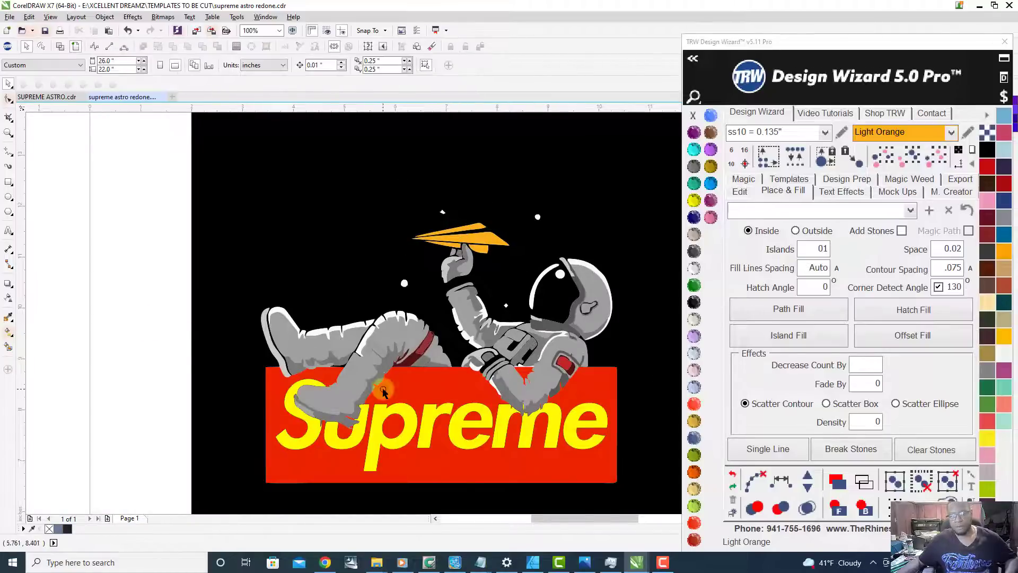
Step: Select all white highlight shapes by colour from the leg highlight and fill them with Aquamarine
{"action": "scroll", "coordinate": [310, 353], "scroll_direction": "up", "scroll_amount": 1}
{"action": "scroll", "coordinate": [325, 318], "scroll_direction": "up", "scroll_amount": 1}
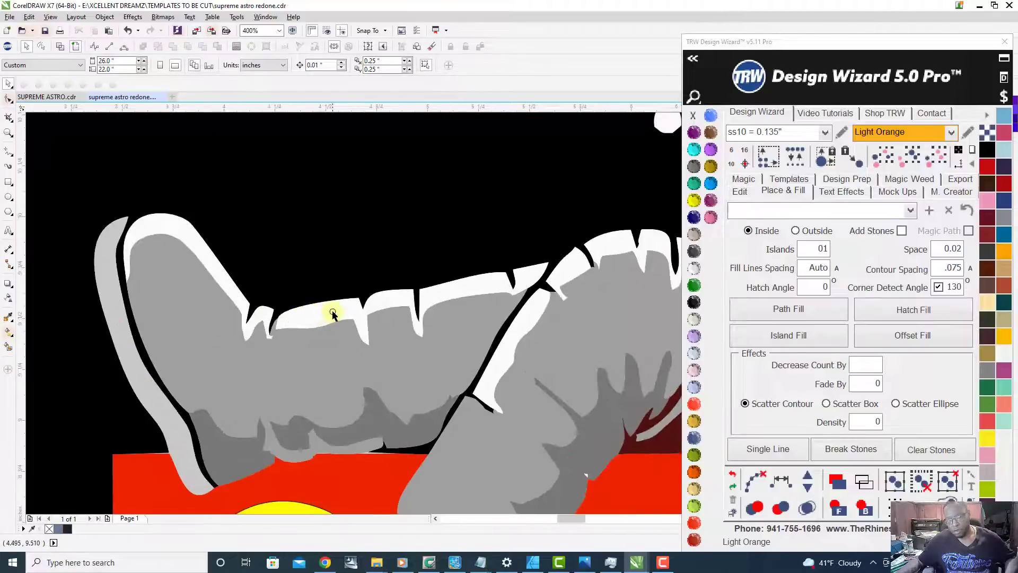
{"action": "left_click", "coordinate": [332, 314]}
{"action": "scroll", "coordinate": [281, 336], "scroll_direction": "down", "scroll_amount": 2}
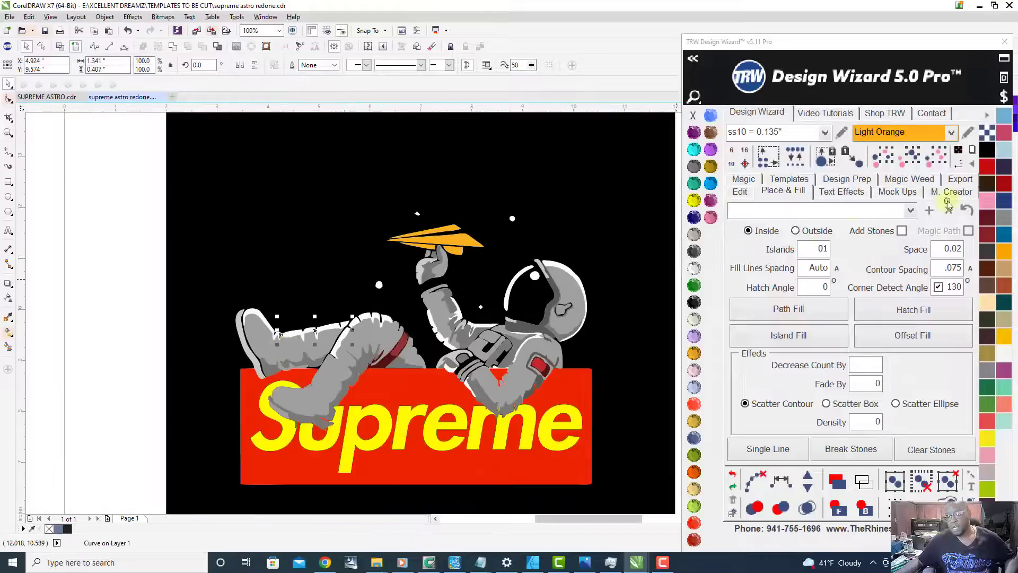
{"action": "left_click", "coordinate": [906, 158]}
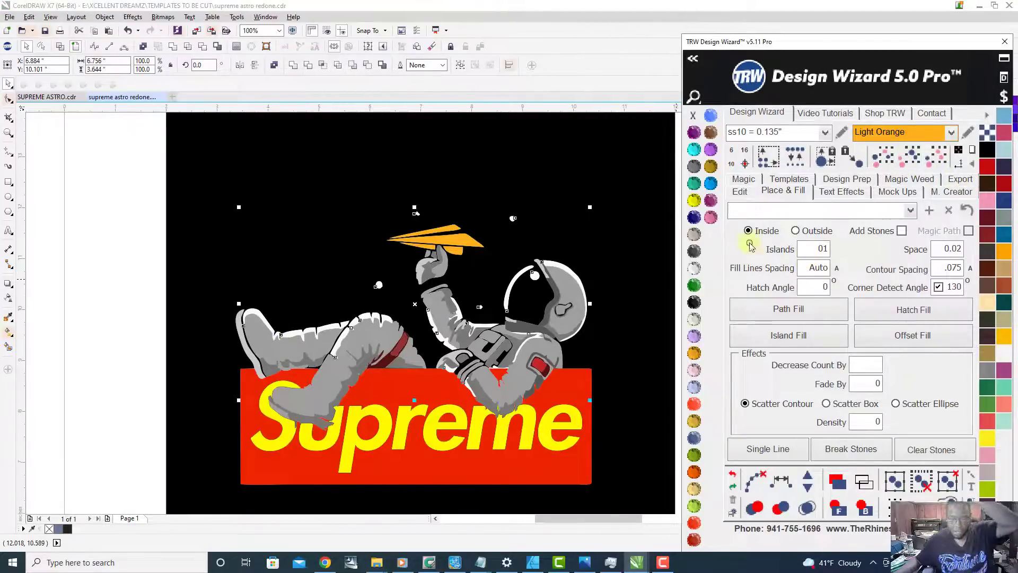
{"action": "left_click", "coordinate": [693, 151]}
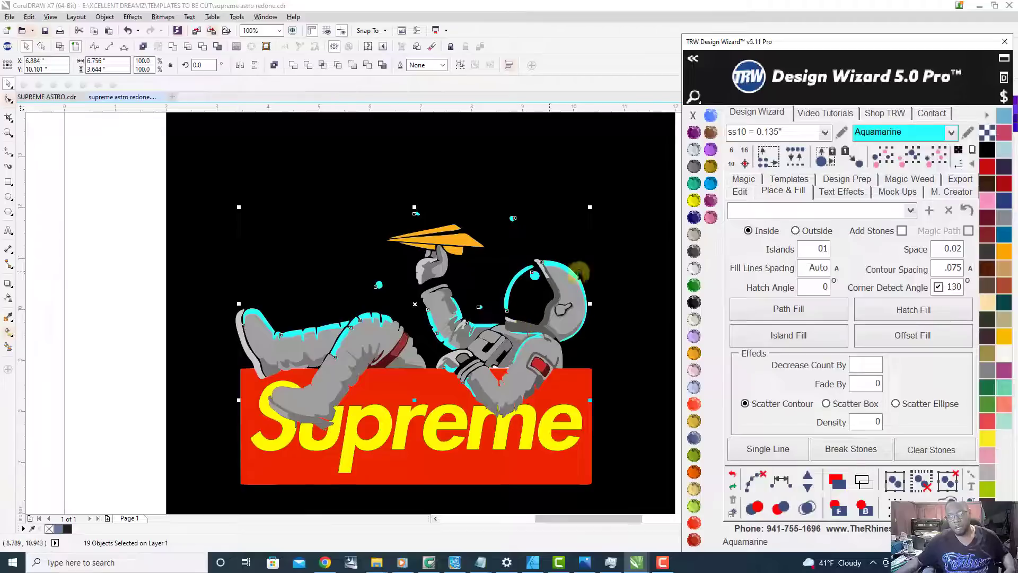
Step: Combine all the selected Aquamarine highlight shapes into one curve
{"action": "scroll", "coordinate": [510, 289], "scroll_direction": "up", "scroll_amount": 3}
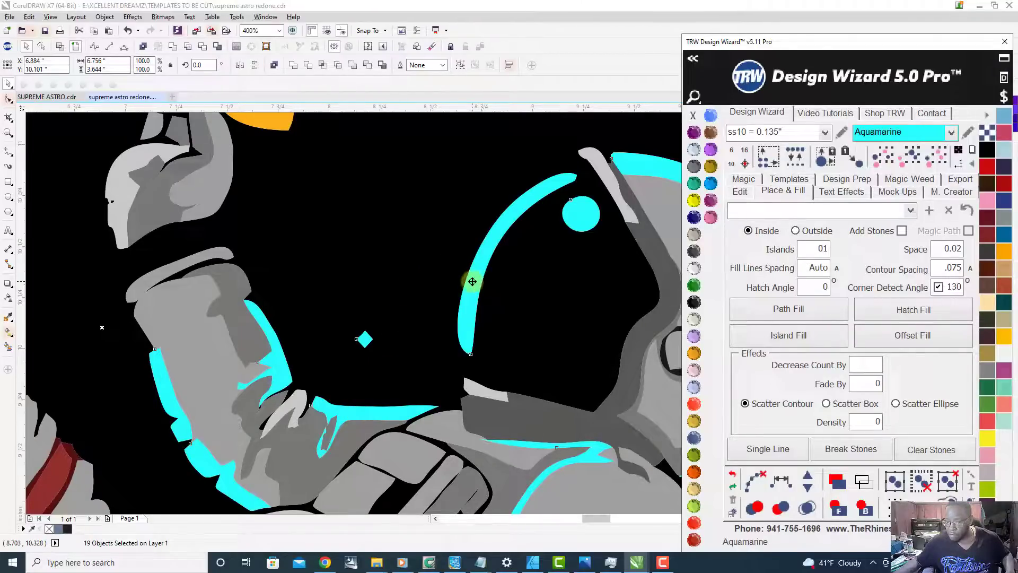
{"action": "right_click", "coordinate": [645, 163]}
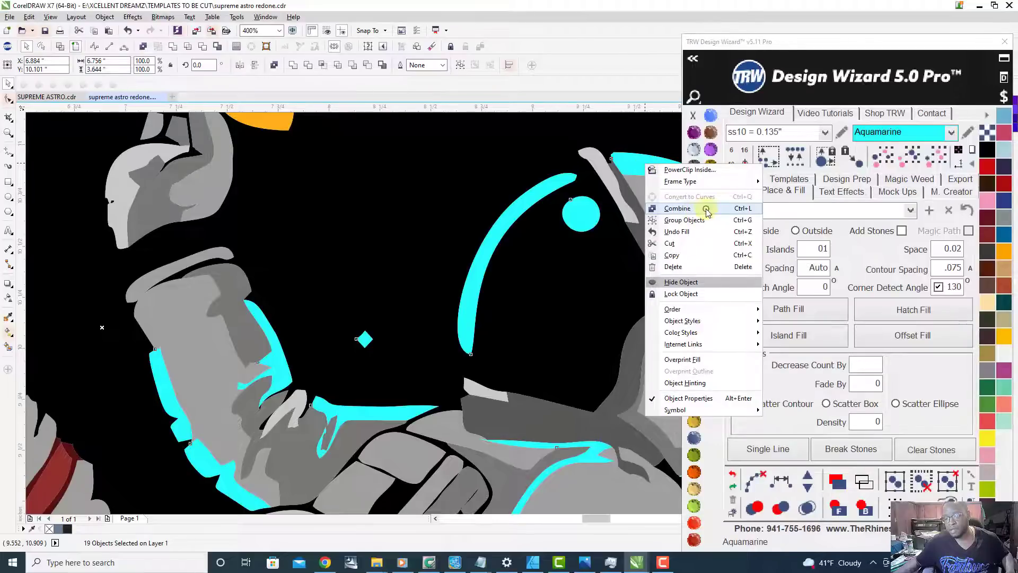
{"action": "left_click", "coordinate": [706, 210]}
{"action": "scroll", "coordinate": [491, 219], "scroll_direction": "down", "scroll_amount": 2}
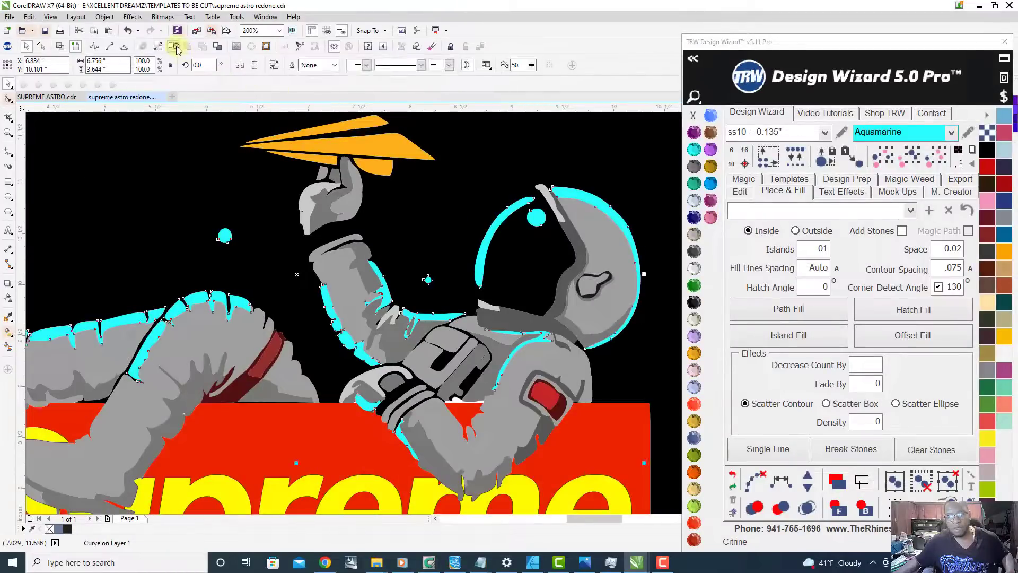
Step: Select all light grey suit shapes by colour from the lower leg and combine them into one curve
{"action": "scroll", "coordinate": [404, 271], "scroll_direction": "down", "scroll_amount": 2}
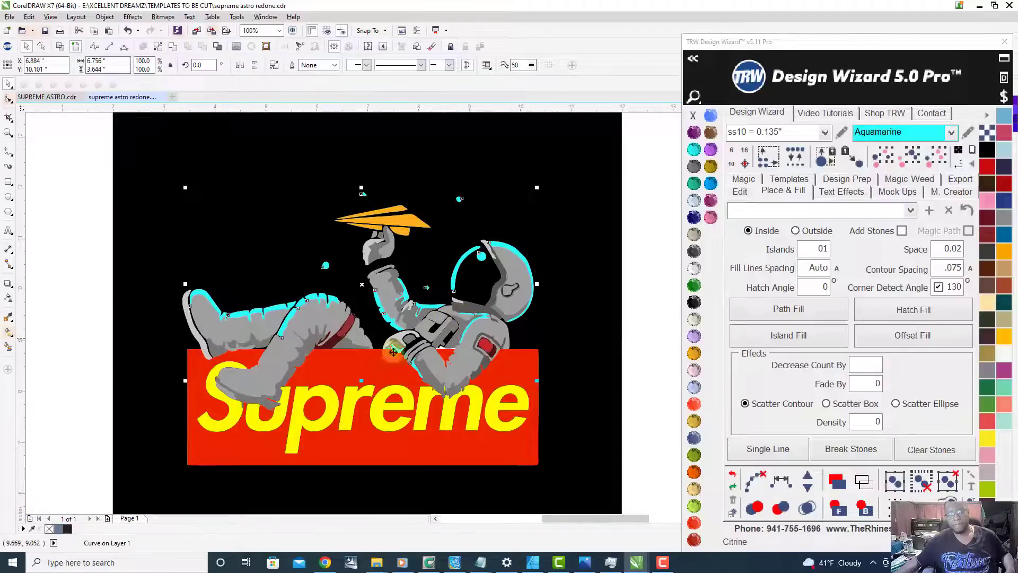
{"action": "left_click", "coordinate": [72, 421]}
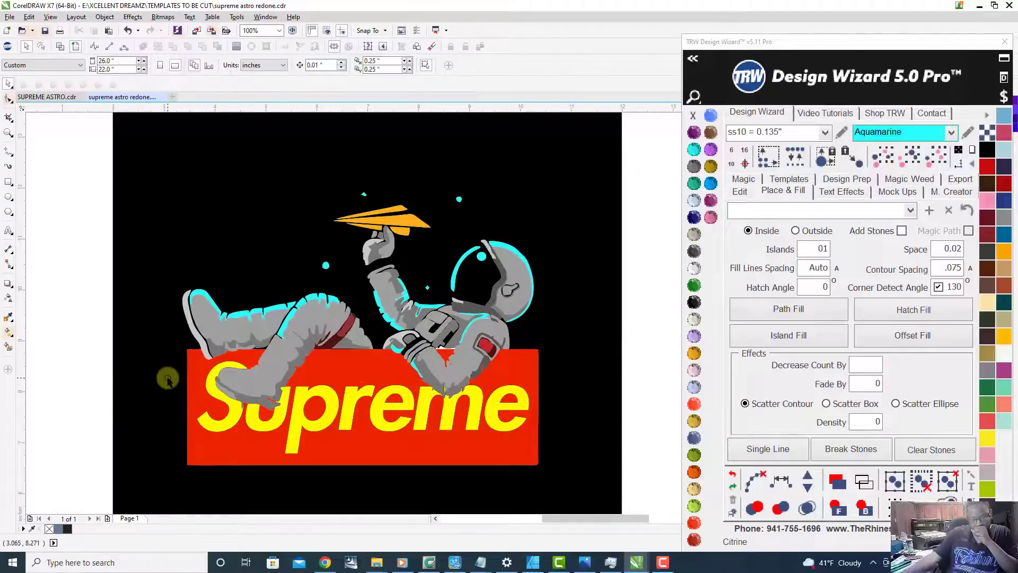
{"action": "left_click", "coordinate": [258, 378]}
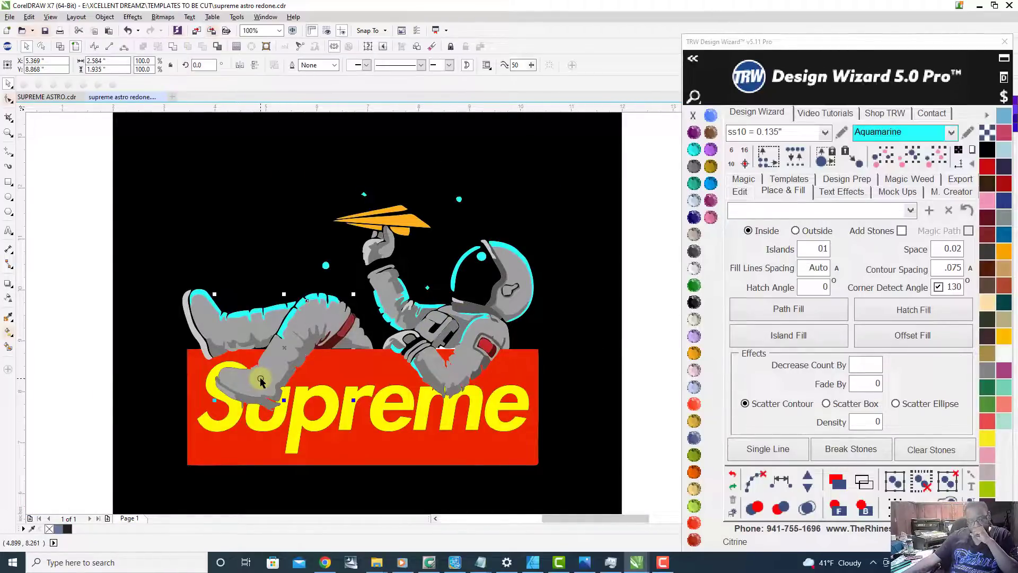
{"action": "left_click", "coordinate": [910, 159]}
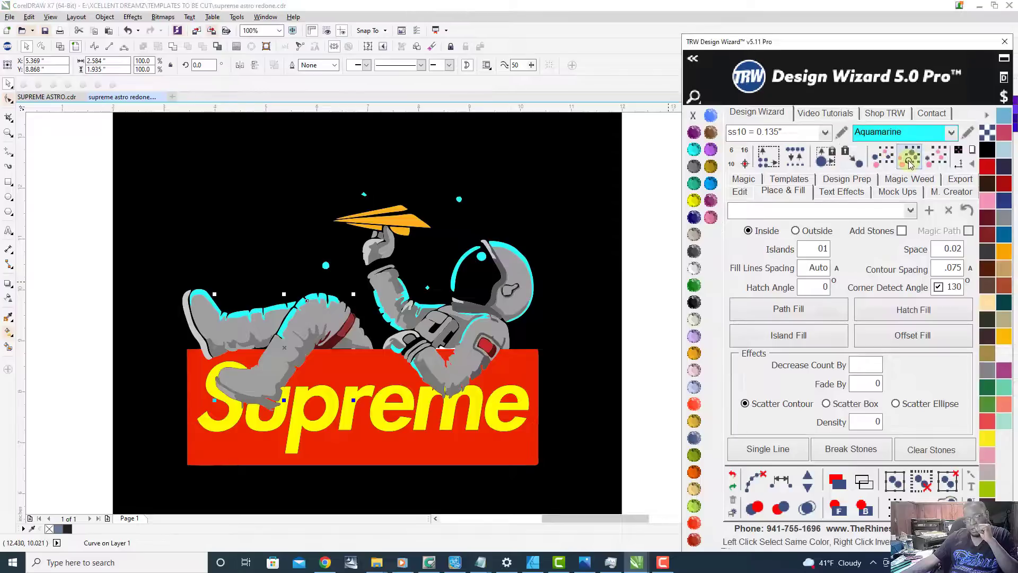
{"action": "right_click", "coordinate": [517, 272]}
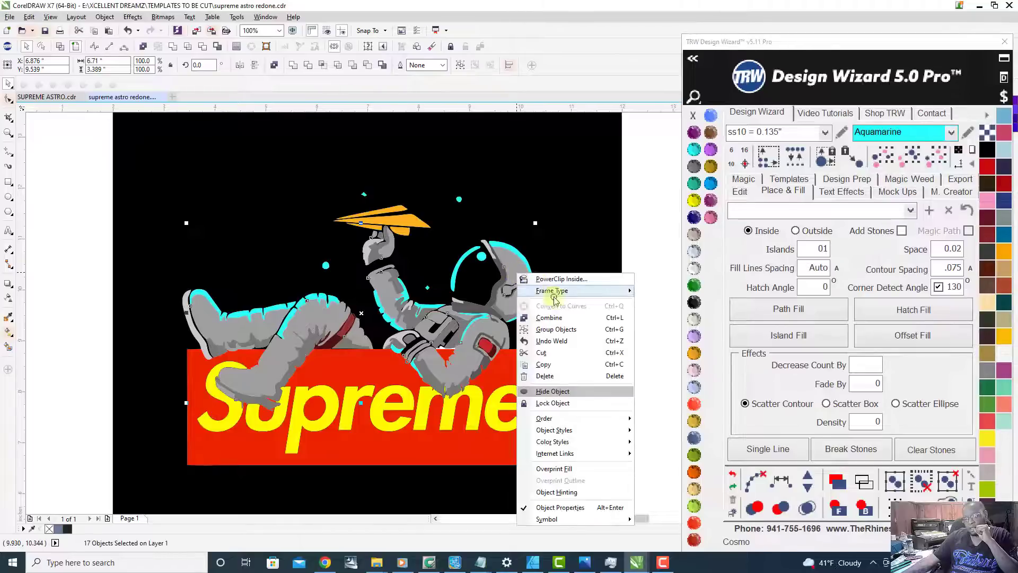
{"action": "left_click", "coordinate": [577, 318]}
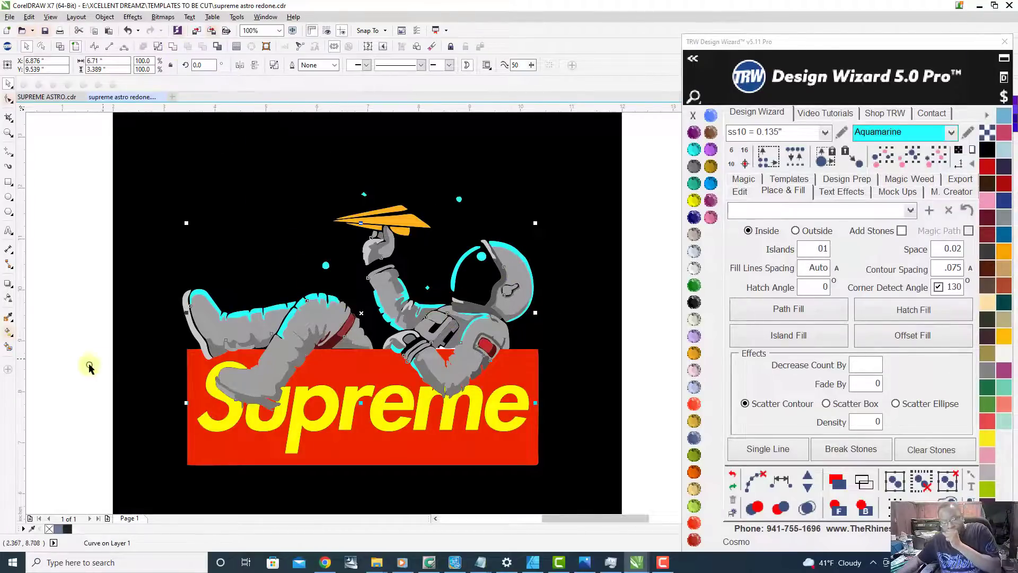
{"action": "key", "text": "Escape"}
{"action": "scroll", "coordinate": [471, 299], "scroll_direction": "up", "scroll_amount": 2}
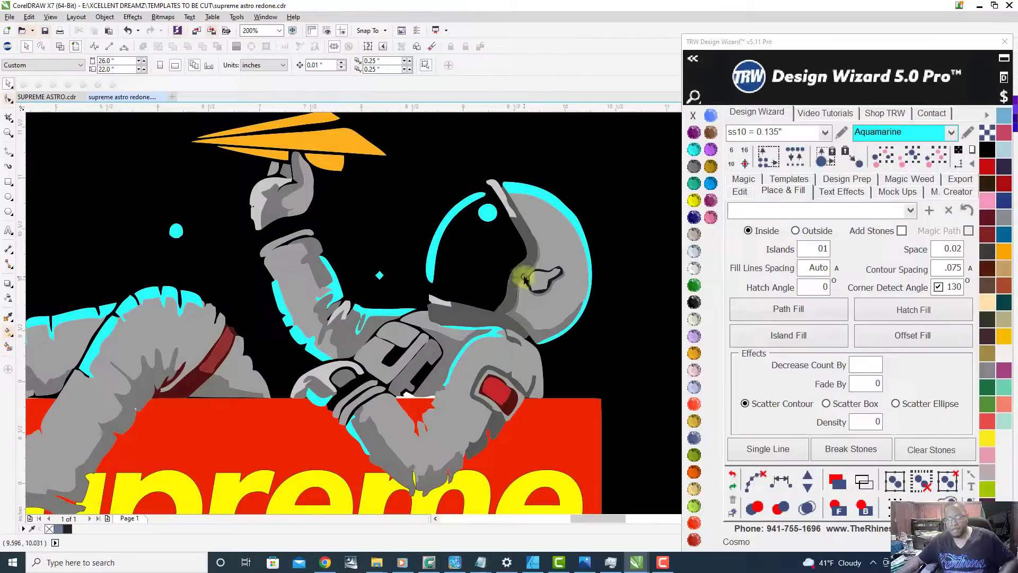
{"action": "left_click", "coordinate": [514, 286]}
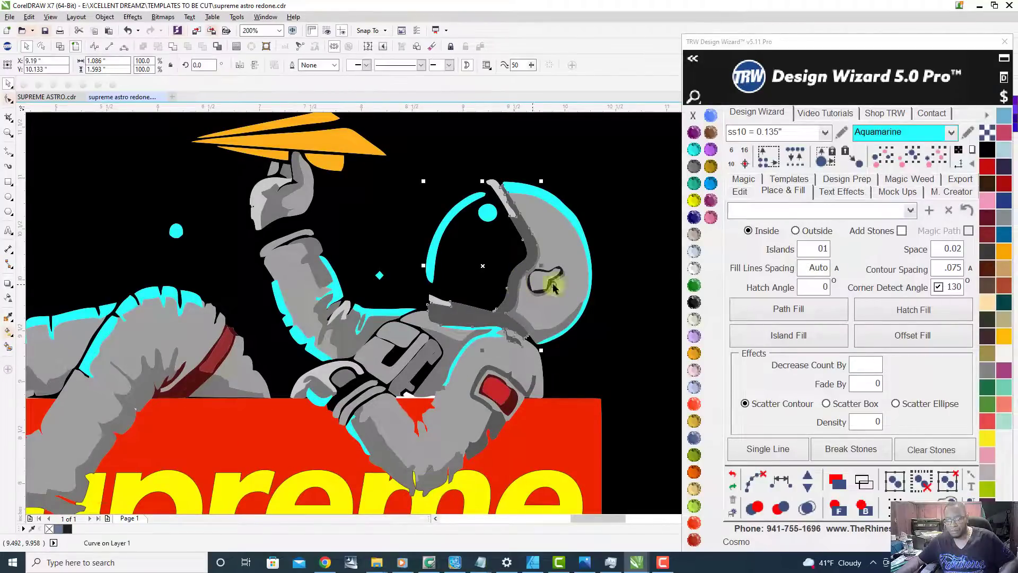
{"action": "left_click", "coordinate": [911, 161]}
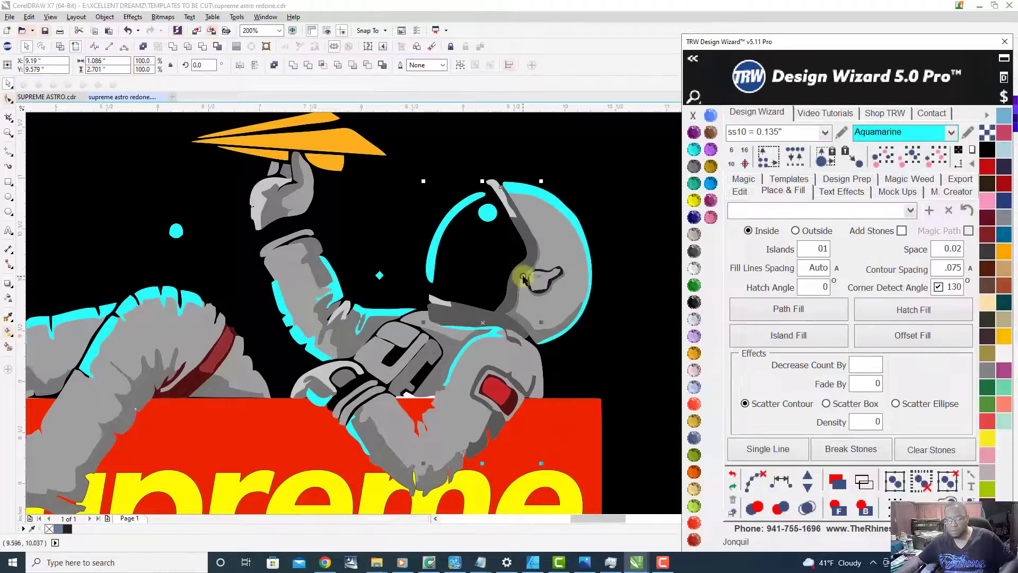
{"action": "scroll", "coordinate": [551, 267], "scroll_direction": "down", "scroll_amount": 2}
{"action": "left_click", "coordinate": [117, 340]}
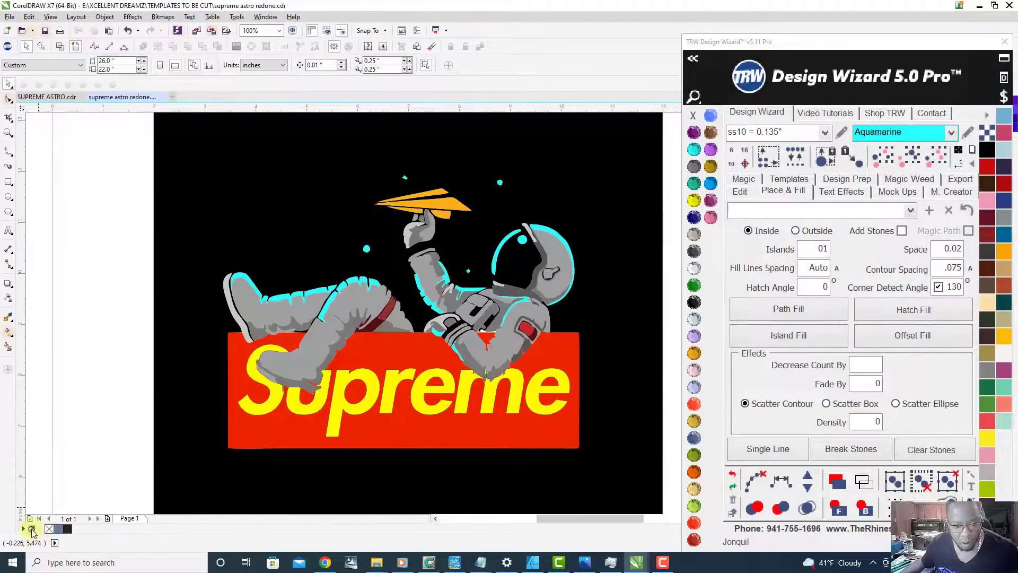
Step: Add the legs' light grey #A0A0A0 and mid-grey #787876 to the document palette by sampling them from the artwork
{"action": "left_click", "coordinate": [32, 529]}
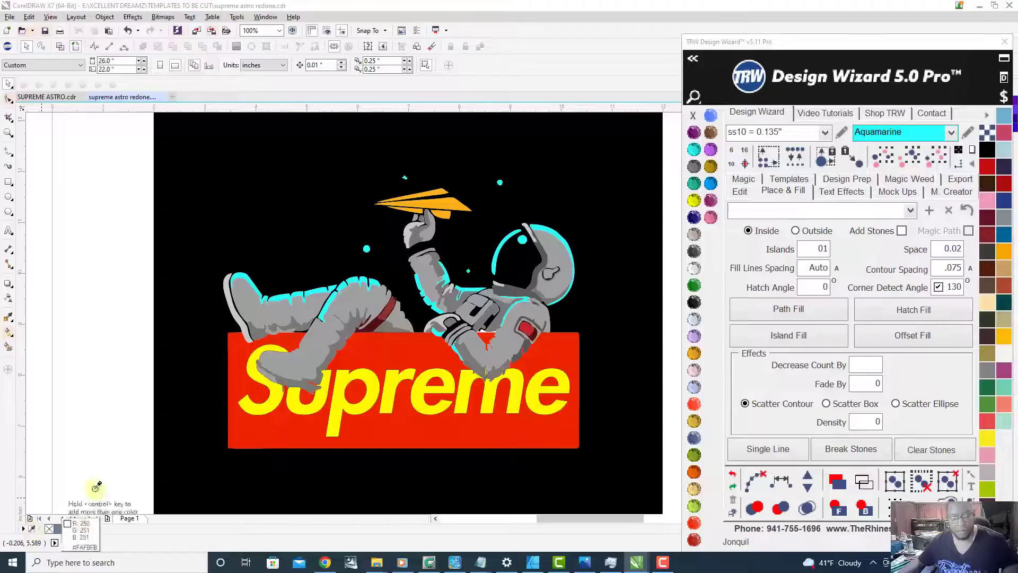
{"action": "left_click", "coordinate": [258, 300]}
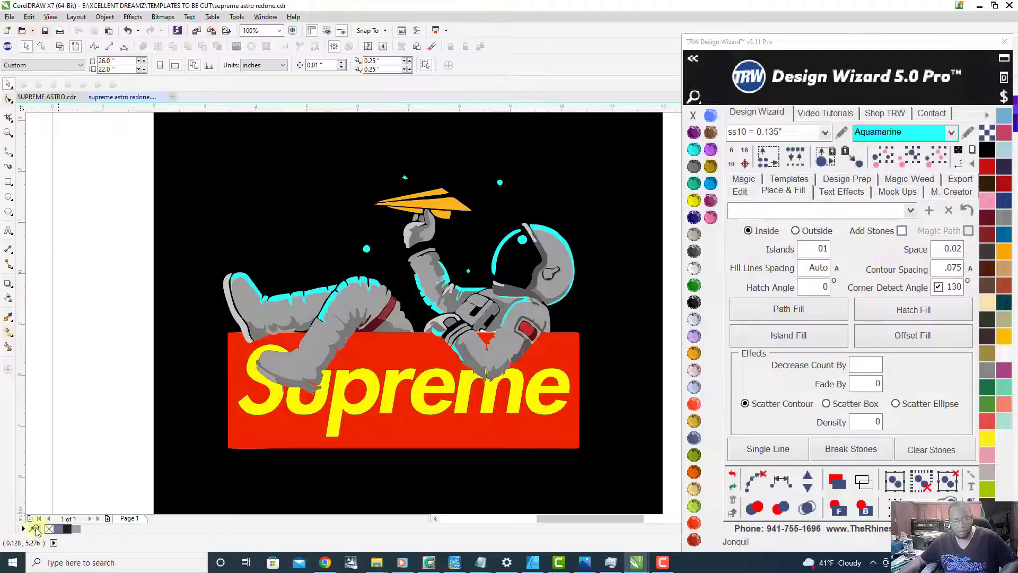
{"action": "left_click", "coordinate": [30, 529]}
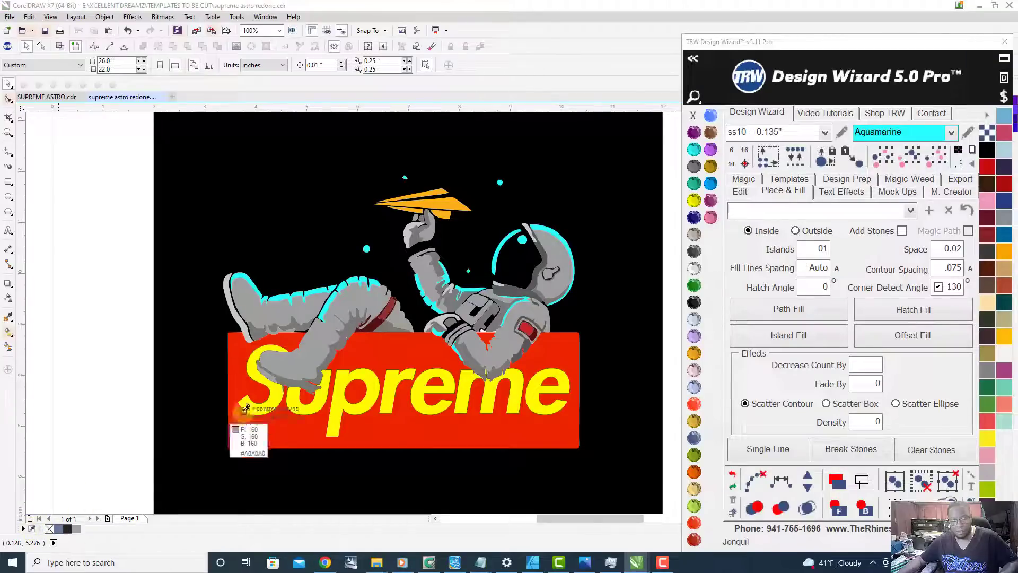
{"action": "left_click", "coordinate": [321, 375]}
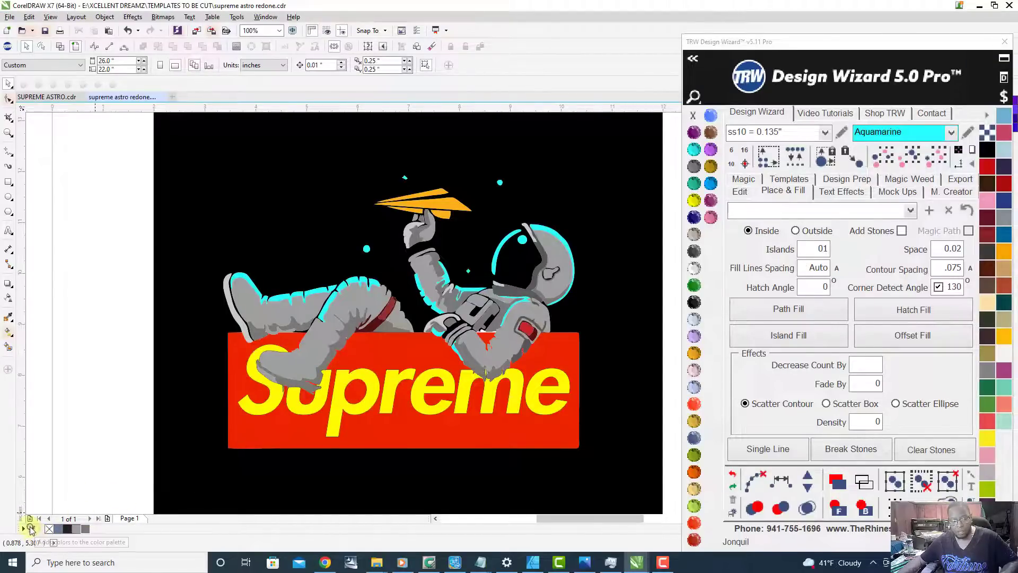
Step: Sample the helmet's light grey, mid-grey and dark visor-rim grey into the document palette
{"action": "left_click", "coordinate": [31, 529]}
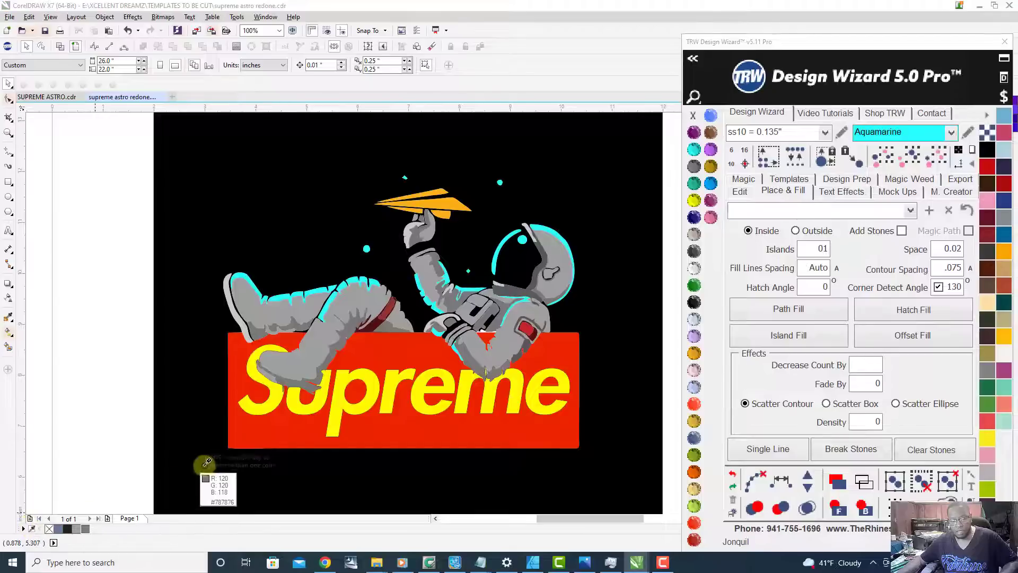
{"action": "left_click", "coordinate": [560, 280]}
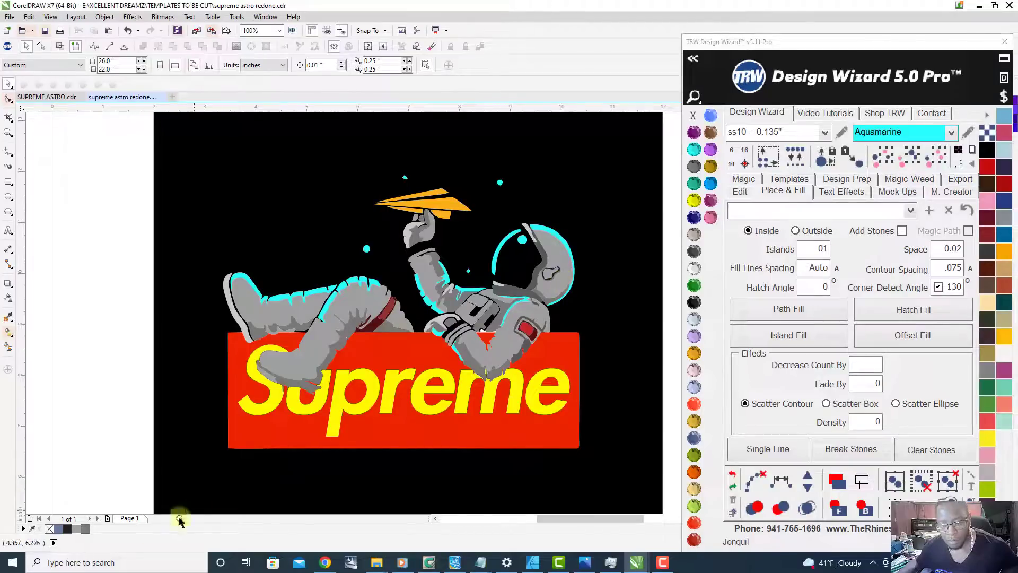
{"action": "left_click", "coordinate": [32, 529]}
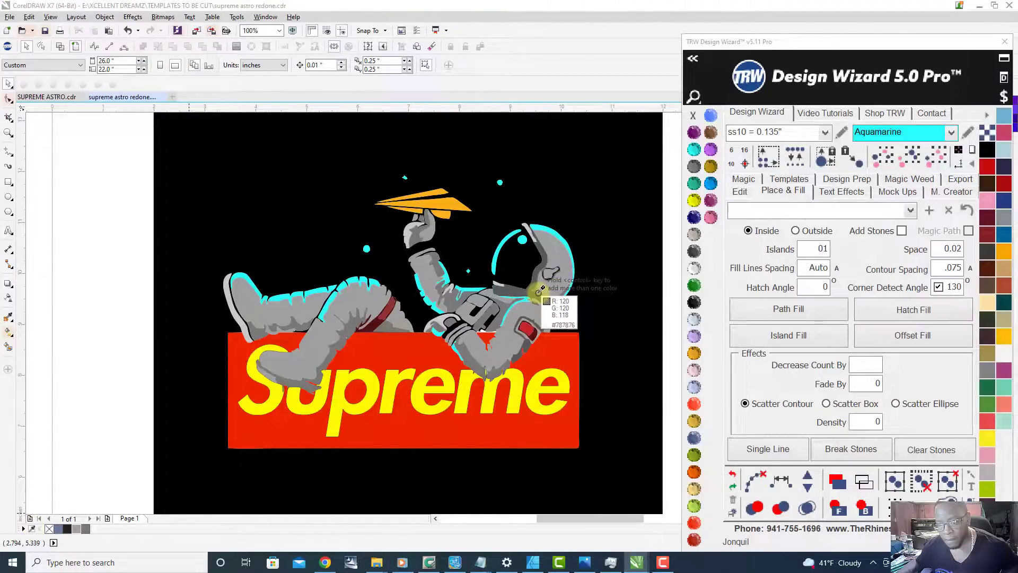
{"action": "left_click", "coordinate": [540, 291]}
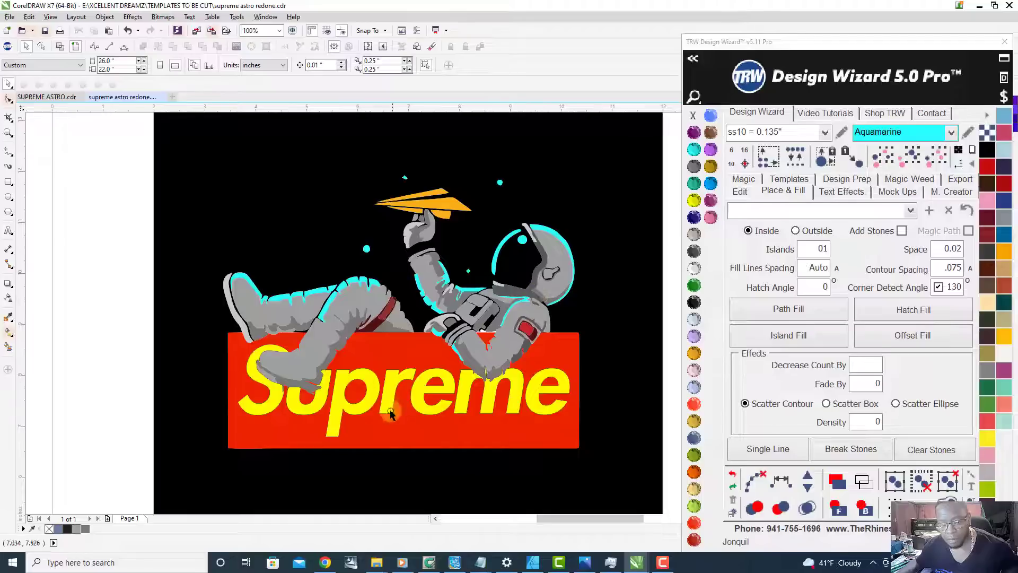
{"action": "scroll", "coordinate": [535, 285], "scroll_direction": "up", "scroll_amount": 1}
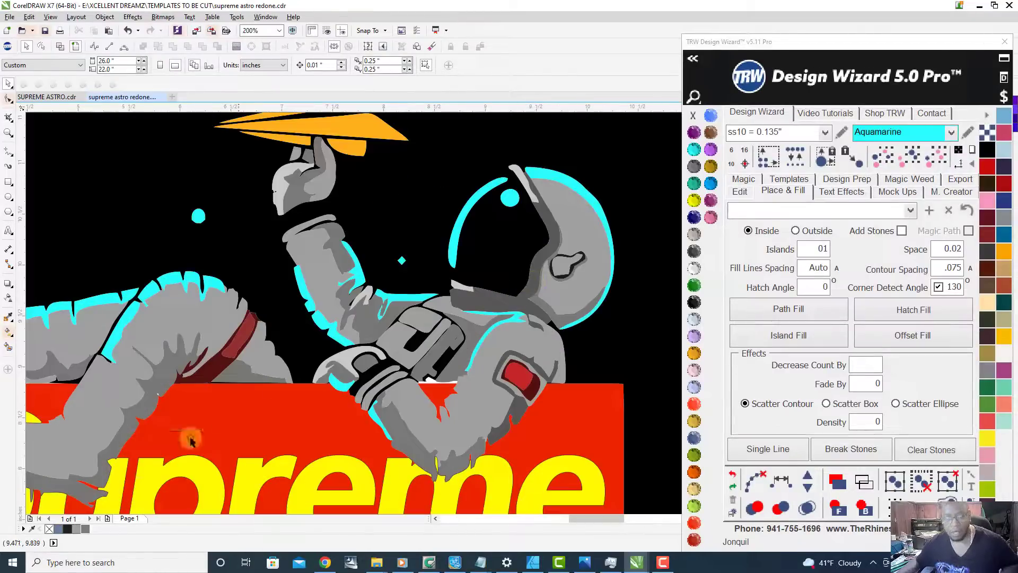
{"action": "left_click", "coordinate": [30, 529]}
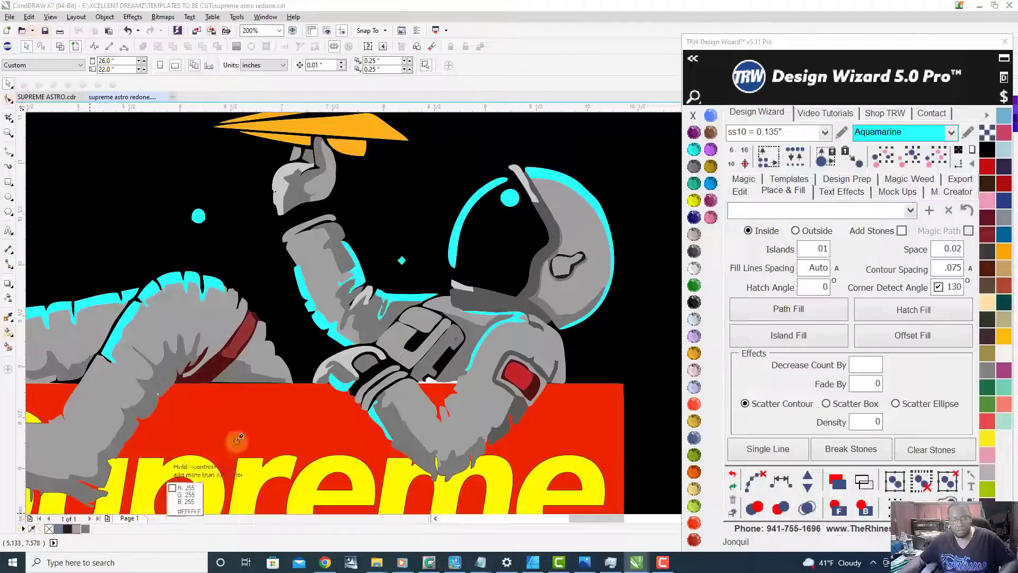
{"action": "left_click", "coordinate": [551, 229]}
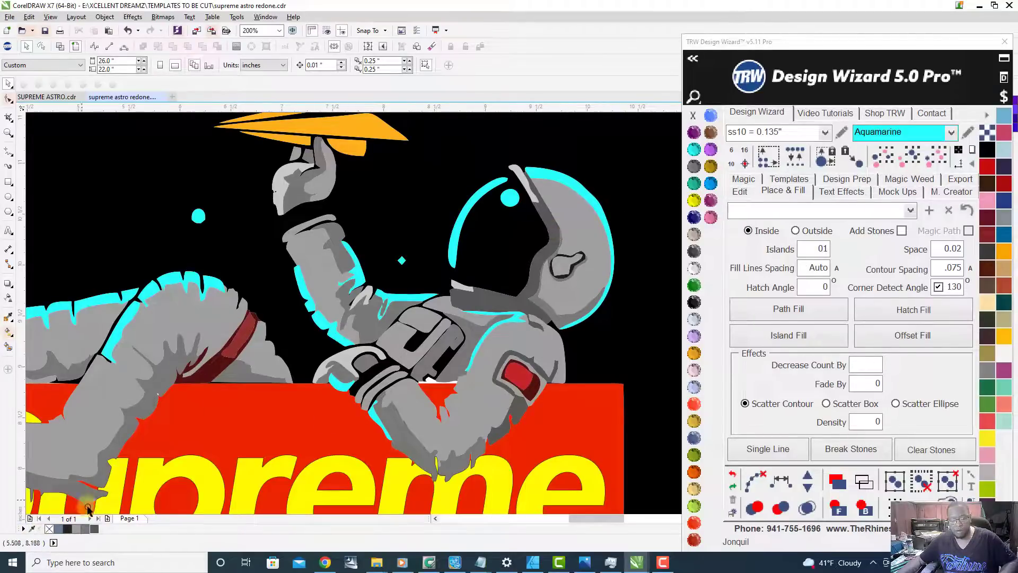
Step: Shift the combined light grey curve aside to check which shapes it contains, and undo the move
{"action": "scroll", "coordinate": [457, 351], "scroll_direction": "down", "scroll_amount": 1}
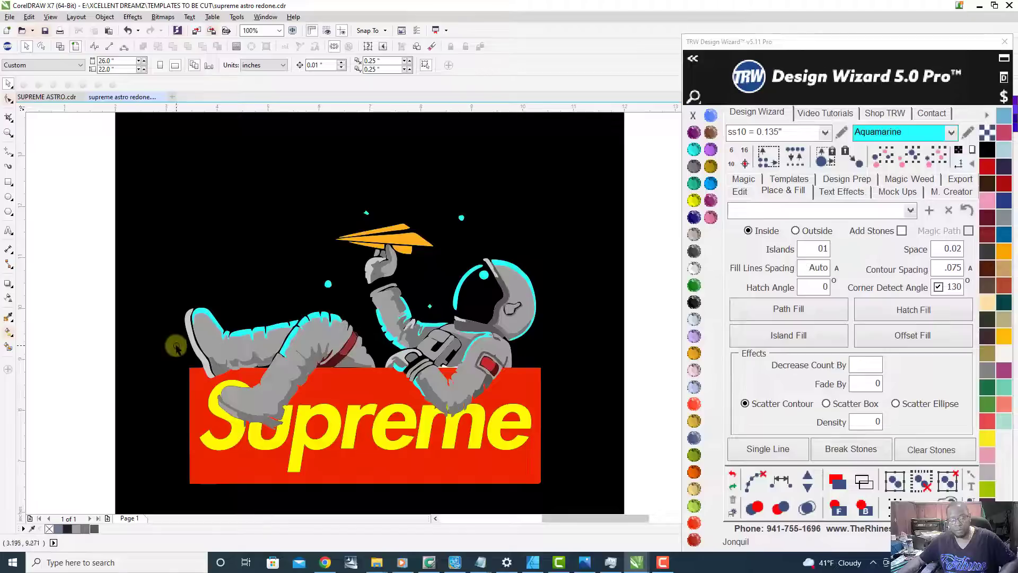
{"action": "left_click", "coordinate": [212, 338]}
{"action": "scroll", "coordinate": [387, 319], "scroll_direction": "down", "scroll_amount": 1}
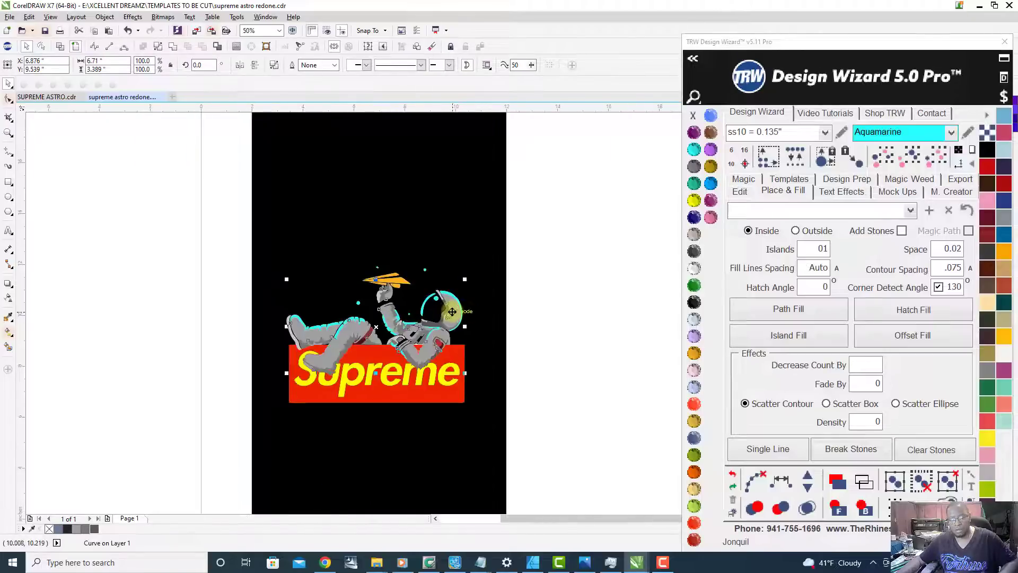
{"action": "scroll", "coordinate": [451, 312], "scroll_direction": "up", "scroll_amount": 1}
{"action": "left_click_drag", "start_coordinate": [458, 297], "coordinate": [529, 340]}
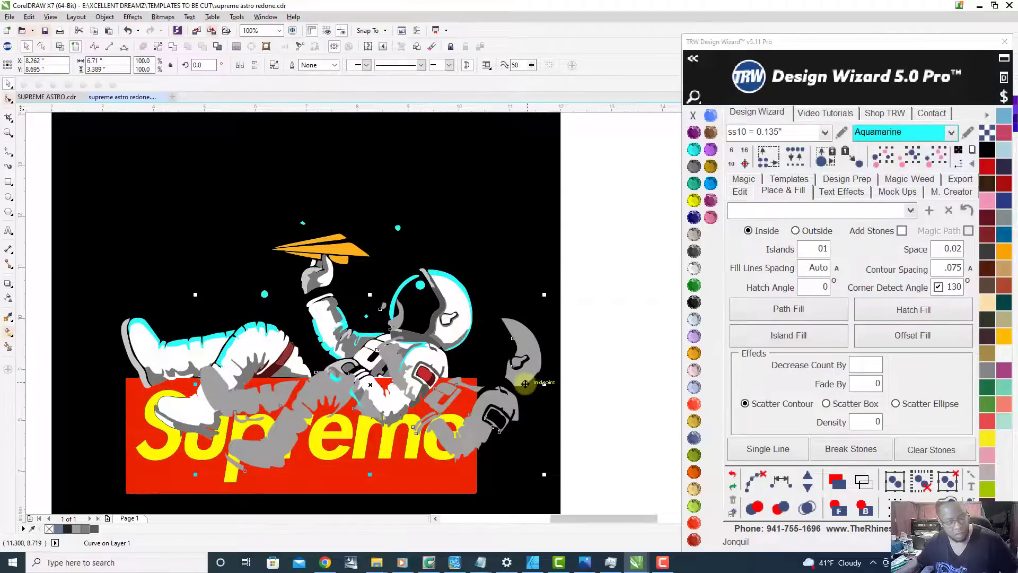
{"action": "key", "text": "ctrl+z"}
Step: Select all dark grey shapes by colour from the helmet's visor rim and combine them into one curve
{"action": "scroll", "coordinate": [425, 328], "scroll_direction": "up", "scroll_amount": 2}
{"action": "left_click", "coordinate": [474, 310]}
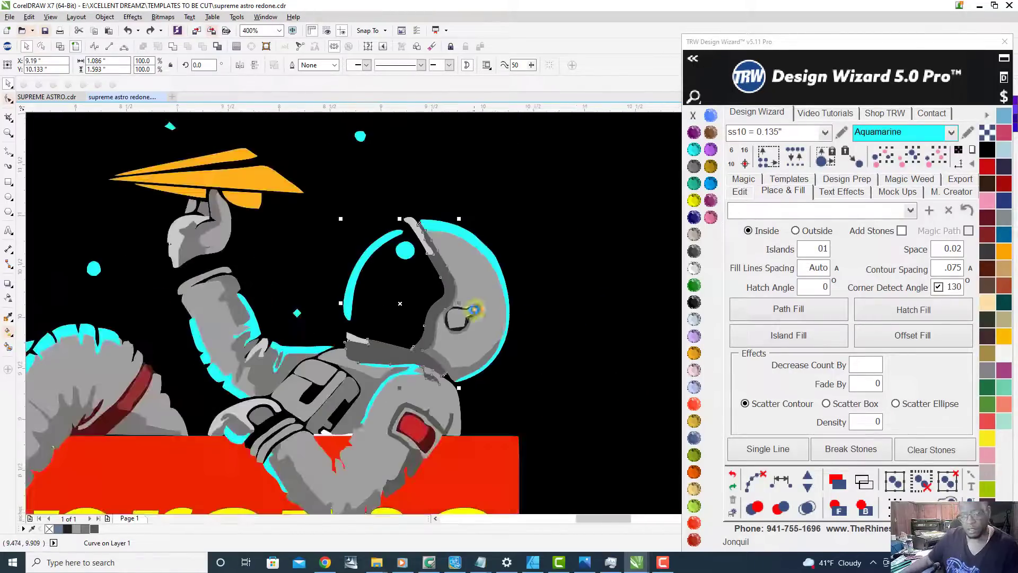
{"action": "left_click", "coordinate": [913, 159]}
{"action": "scroll", "coordinate": [585, 308], "scroll_direction": "down", "scroll_amount": 2}
{"action": "scroll", "coordinate": [549, 322], "scroll_direction": "up", "scroll_amount": 2}
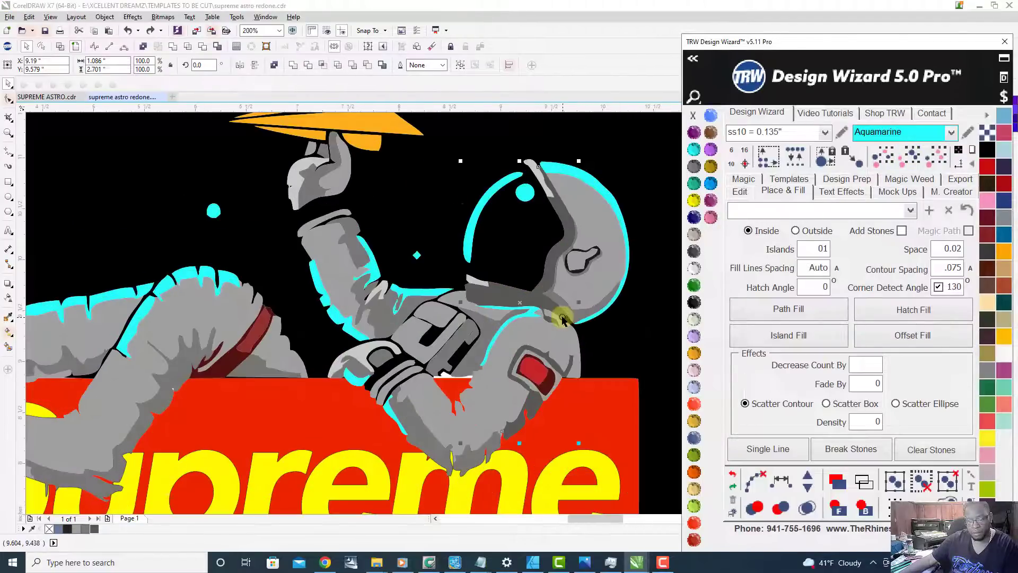
{"action": "right_click", "coordinate": [504, 295]}
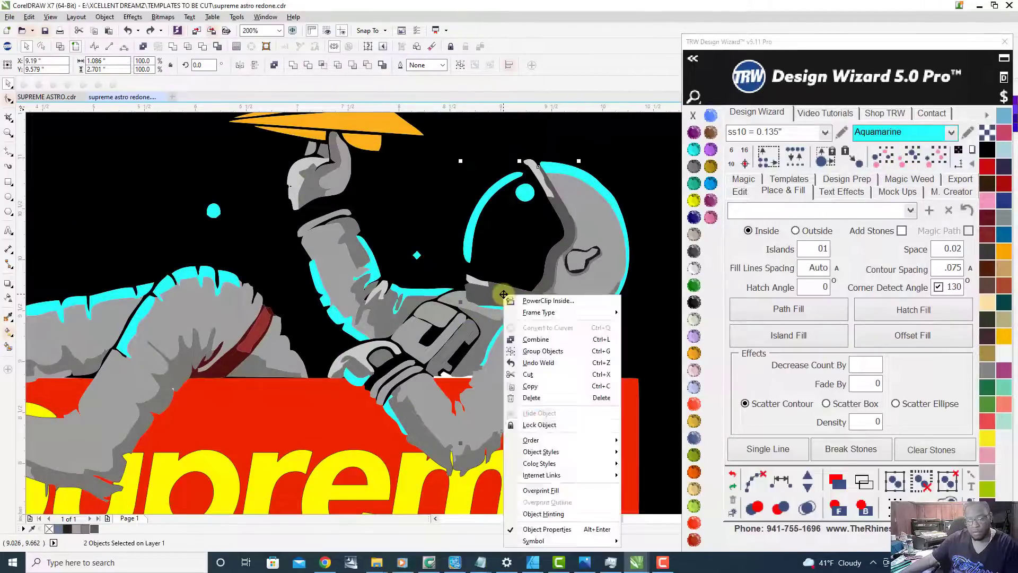
{"action": "left_click", "coordinate": [552, 338]}
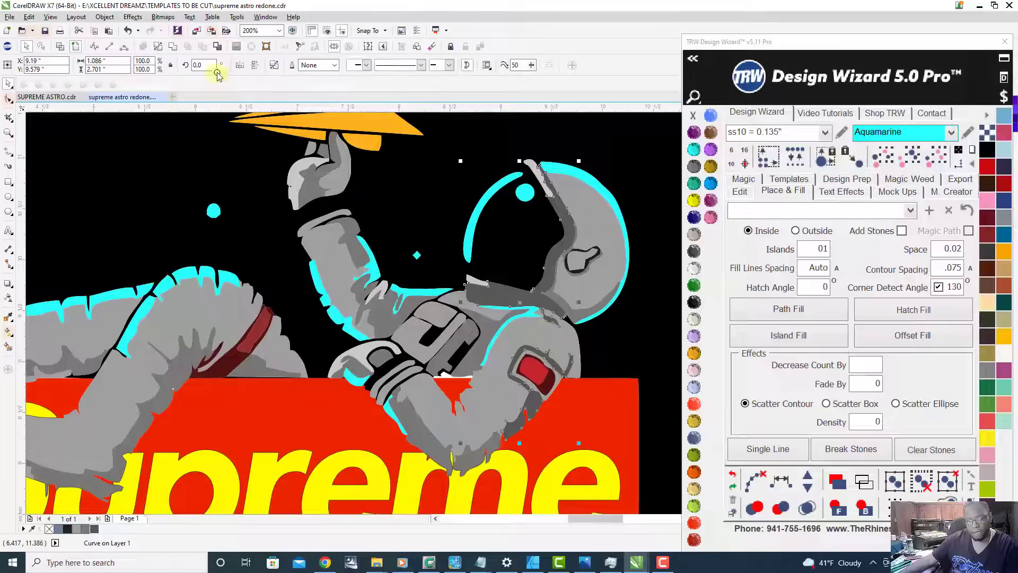
Step: Try Black Diamond on the combined dark grey curve, settle on Cosmo as its fill, and deselect it
{"action": "left_click", "coordinate": [697, 167]}
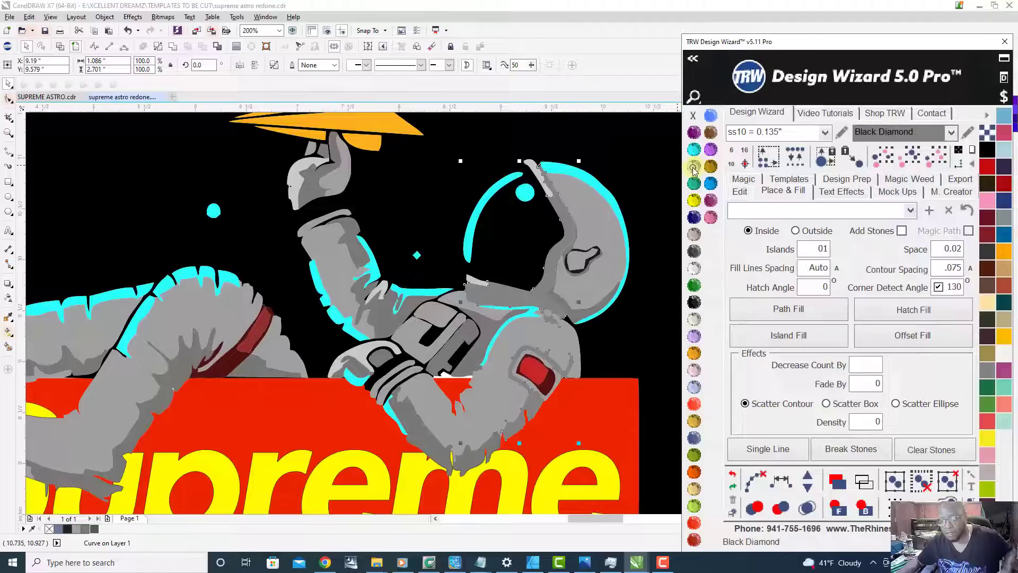
{"action": "left_click", "coordinate": [694, 254]}
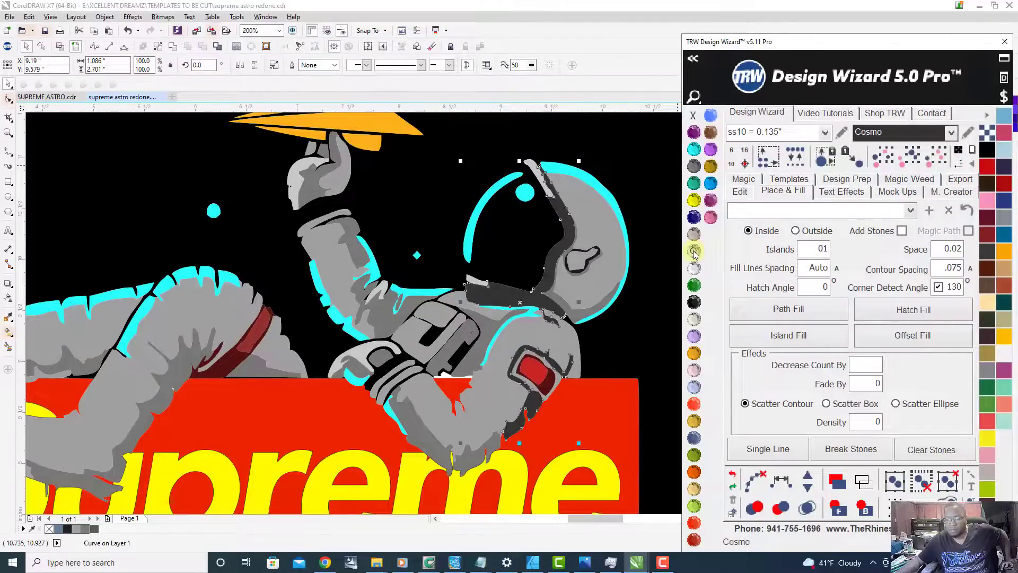
{"action": "scroll", "coordinate": [512, 329], "scroll_direction": "down", "scroll_amount": 1}
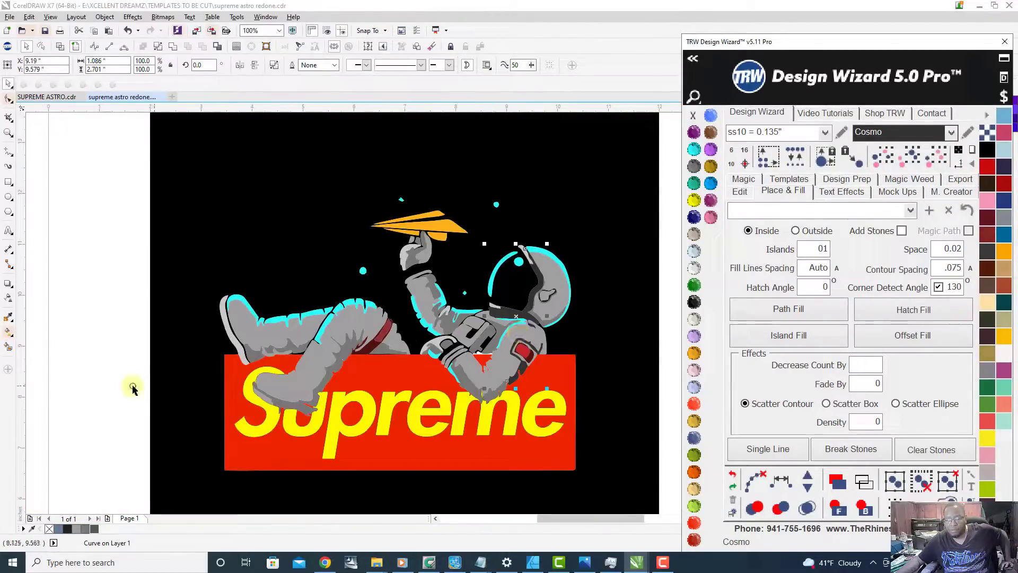
{"action": "left_click", "coordinate": [91, 391]}
Step: Select all mid-grey shadow shapes by colour from the helmet's shading, try Topaz, and fill them with Red Siam
{"action": "scroll", "coordinate": [549, 309], "scroll_direction": "up", "scroll_amount": 2}
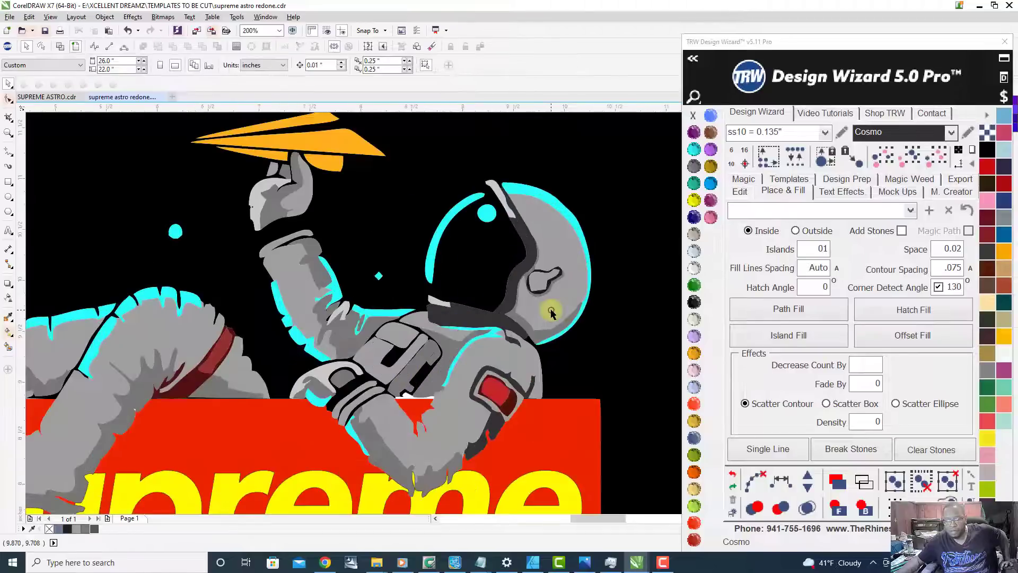
{"action": "left_click", "coordinate": [528, 256]}
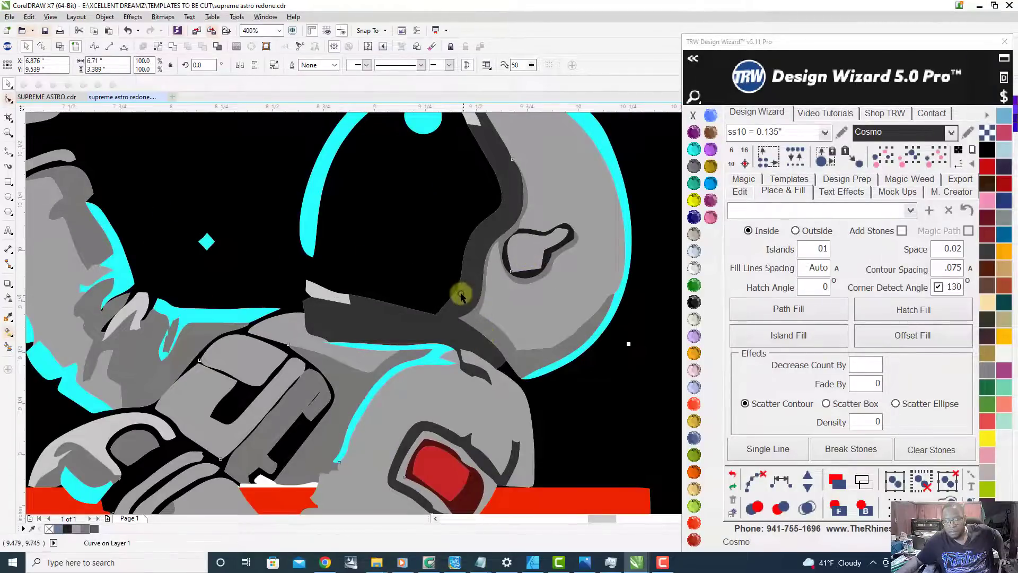
{"action": "scroll", "coordinate": [486, 310], "scroll_direction": "down", "scroll_amount": 2}
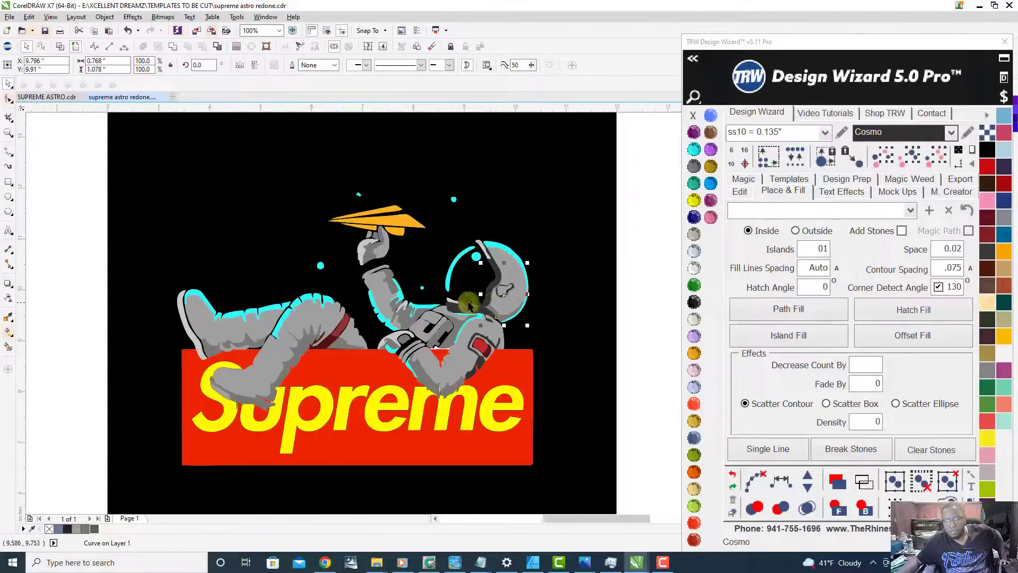
{"action": "left_click", "coordinate": [911, 156]}
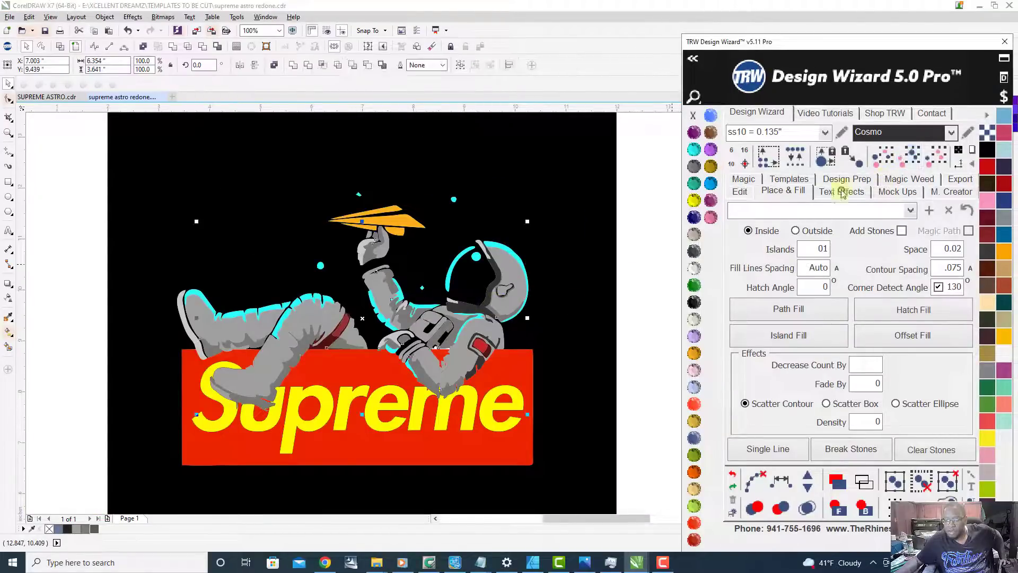
{"action": "left_click", "coordinate": [711, 167]}
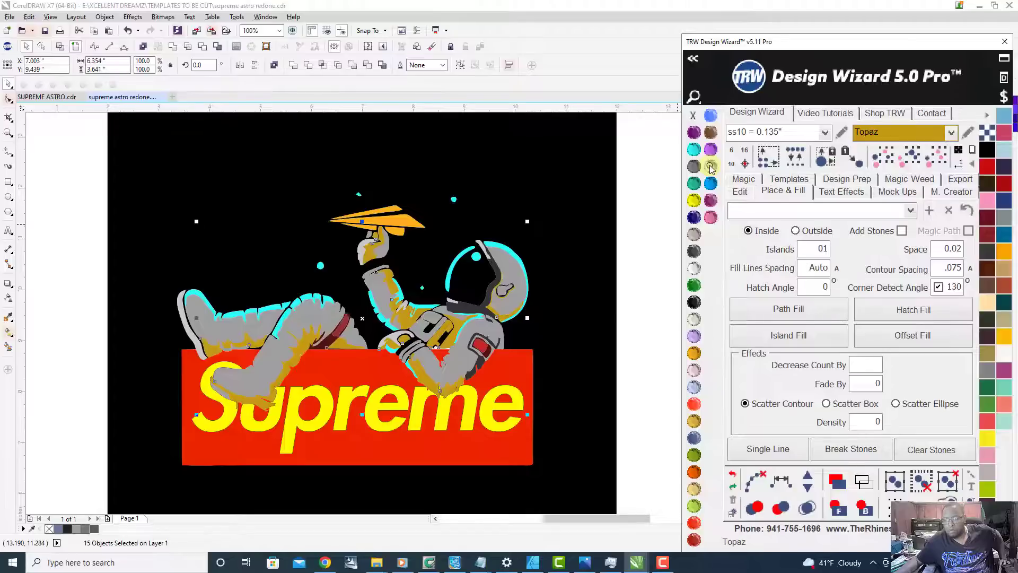
{"action": "left_click", "coordinate": [692, 525]}
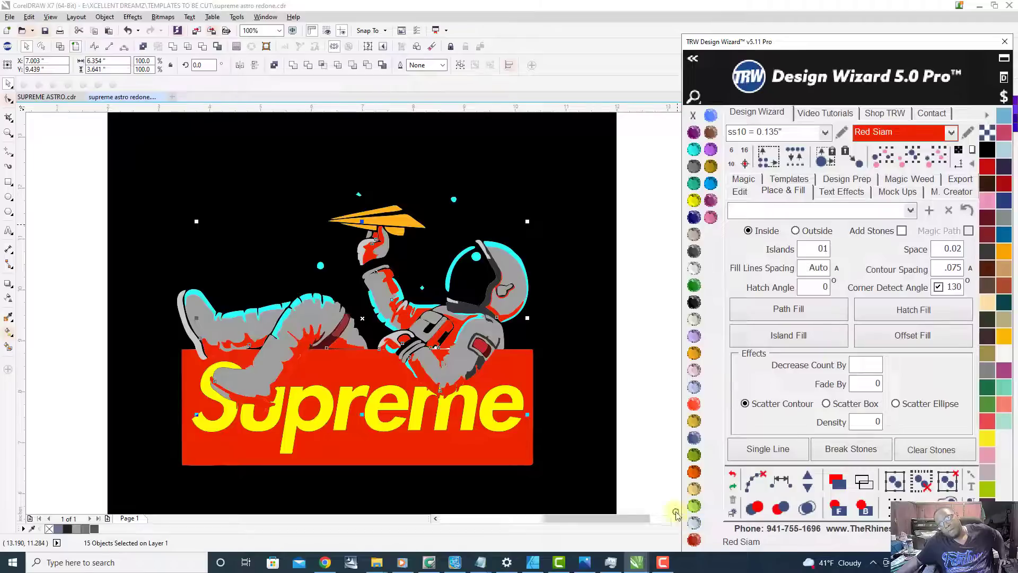
Step: Combine the selected shadow shapes into one curve, fill it with Emerald, and deselect it
{"action": "scroll", "coordinate": [297, 347], "scroll_direction": "up", "scroll_amount": 4}
{"action": "right_click", "coordinate": [295, 318]}
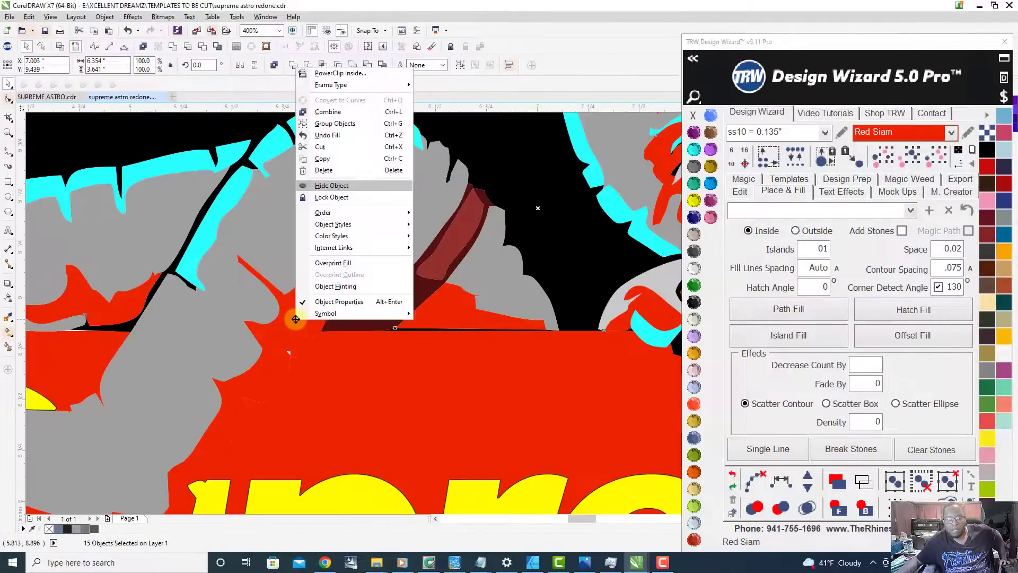
{"action": "left_click", "coordinate": [326, 111]}
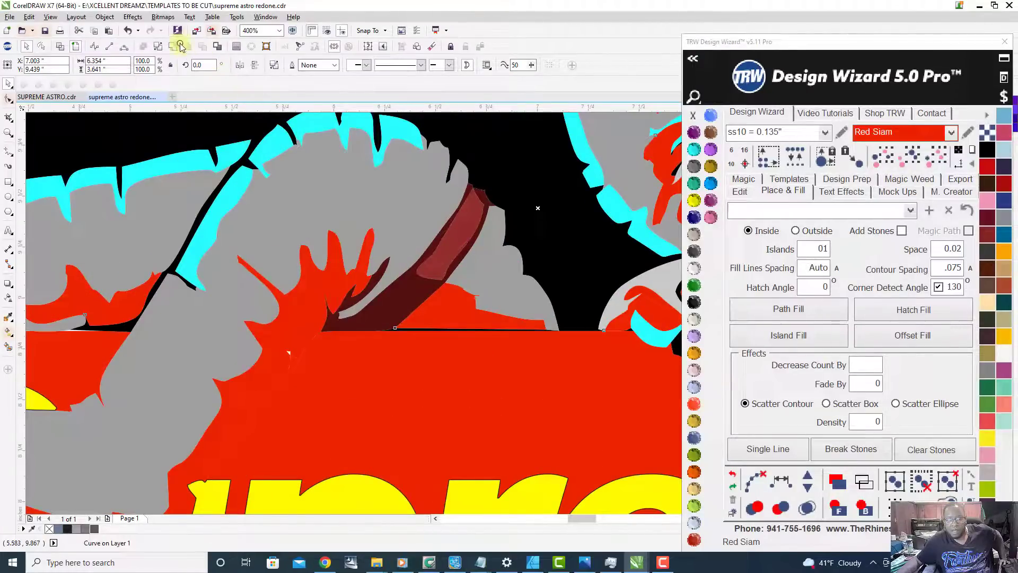
{"action": "scroll", "coordinate": [443, 405], "scroll_direction": "down", "scroll_amount": 3}
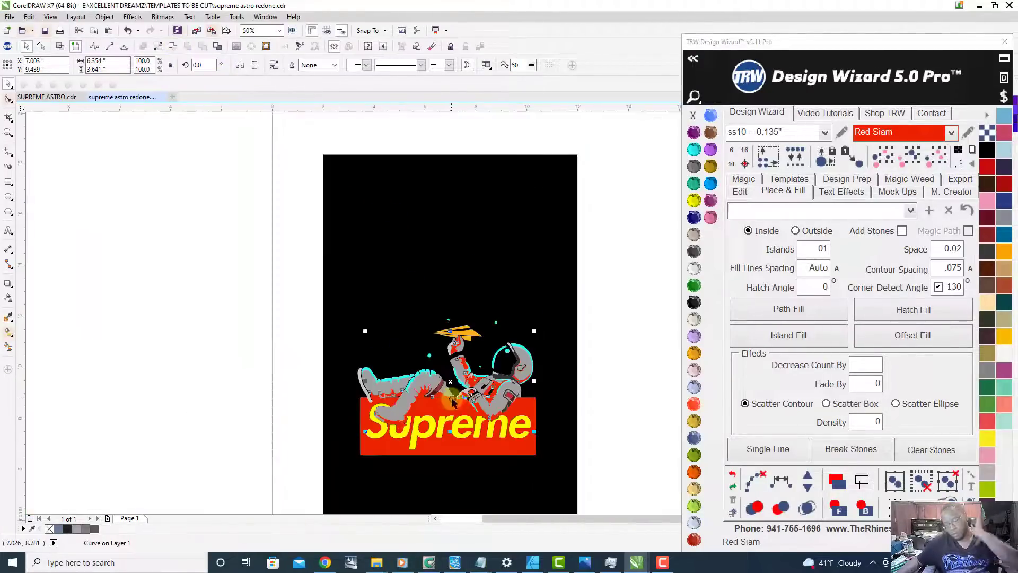
{"action": "scroll", "coordinate": [481, 432], "scroll_direction": "up", "scroll_amount": 1}
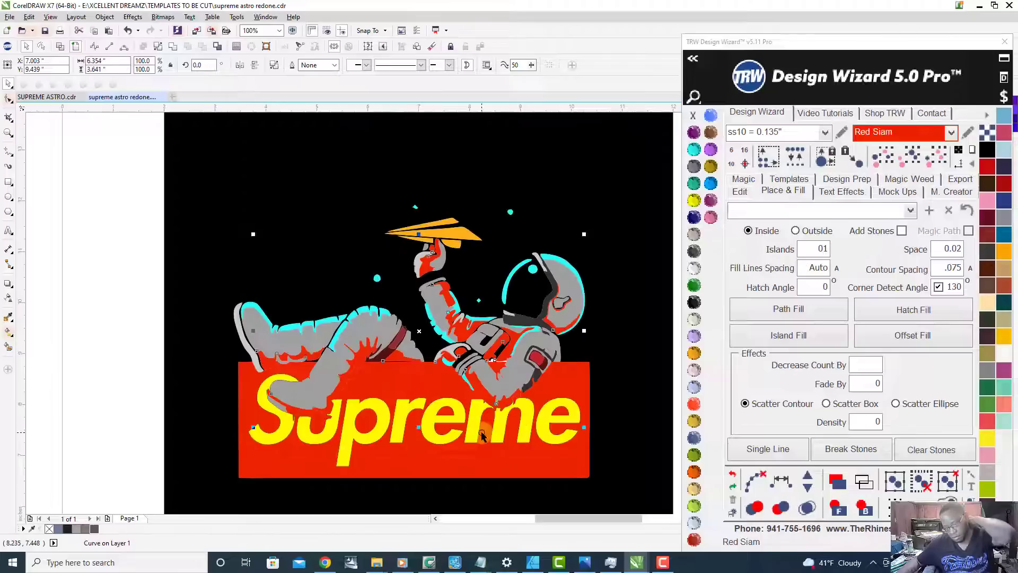
{"action": "left_click", "coordinate": [696, 287]}
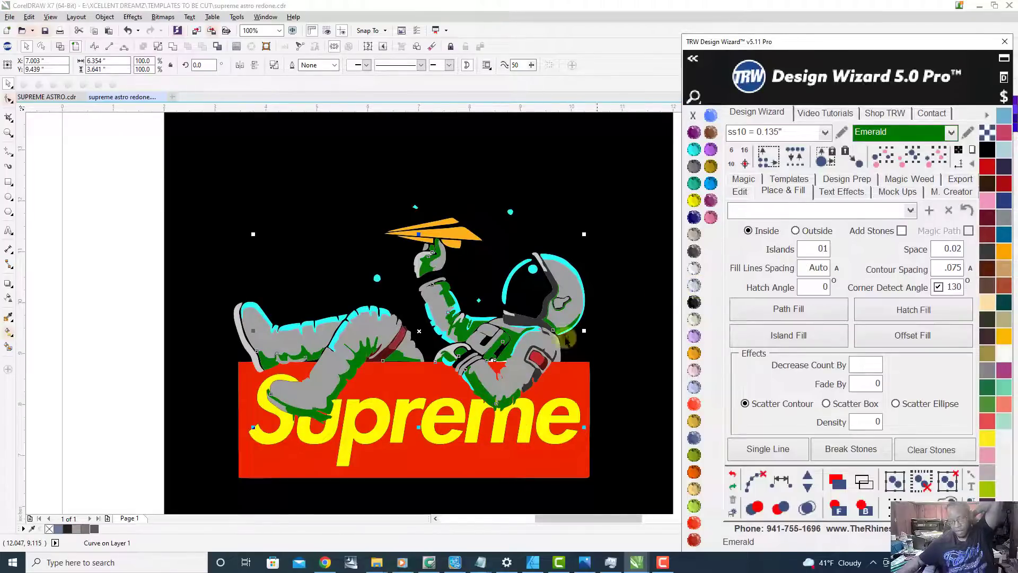
{"action": "scroll", "coordinate": [471, 354], "scroll_direction": "up", "scroll_amount": 3}
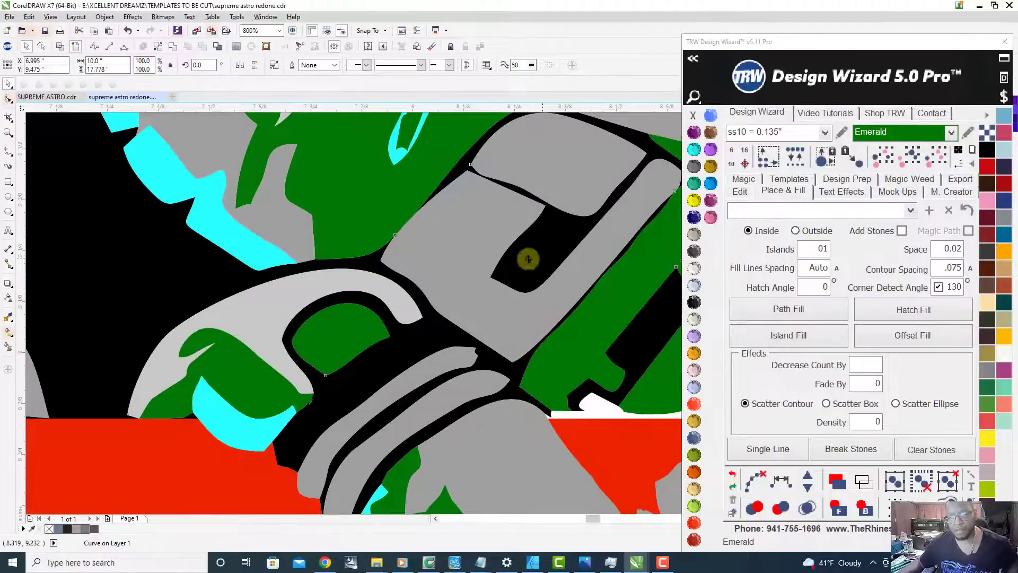
{"action": "scroll", "coordinate": [541, 260], "scroll_direction": "down", "scroll_amount": 5}
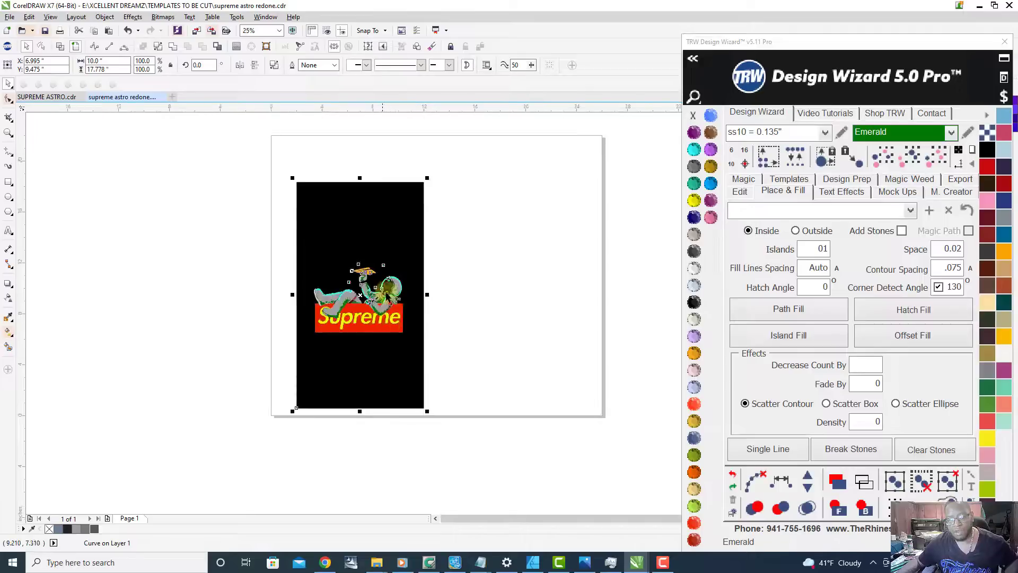
{"action": "scroll", "coordinate": [388, 307], "scroll_direction": "up", "scroll_amount": 1}
{"action": "left_click", "coordinate": [503, 317]}
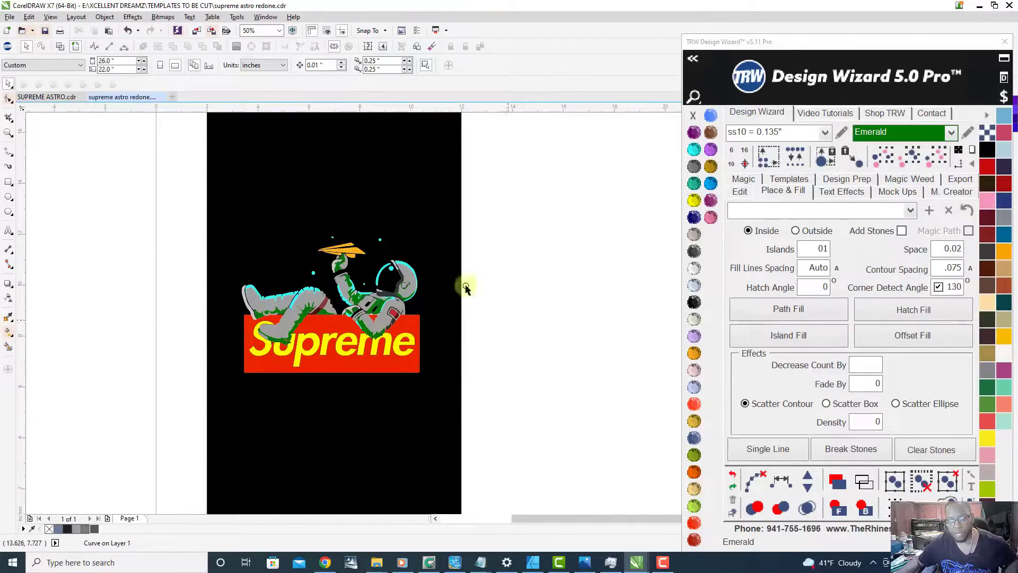
Step: Fill the combined light grey suit curve with Crystal
{"action": "scroll", "coordinate": [188, 241], "scroll_direction": "down", "scroll_amount": 1}
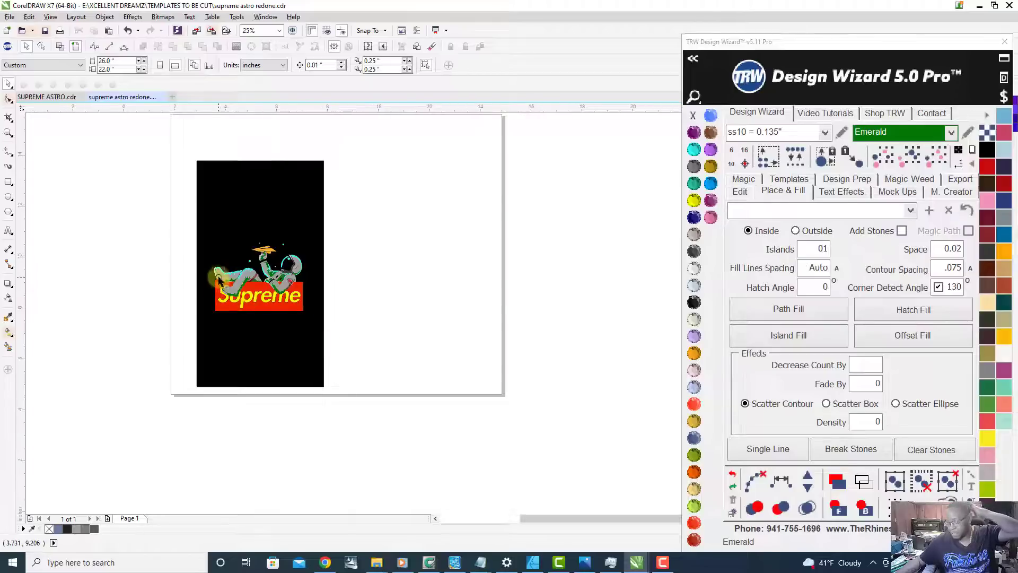
{"action": "scroll", "coordinate": [220, 278], "scroll_direction": "up", "scroll_amount": 2}
{"action": "scroll", "coordinate": [443, 263], "scroll_direction": "up", "scroll_amount": 1}
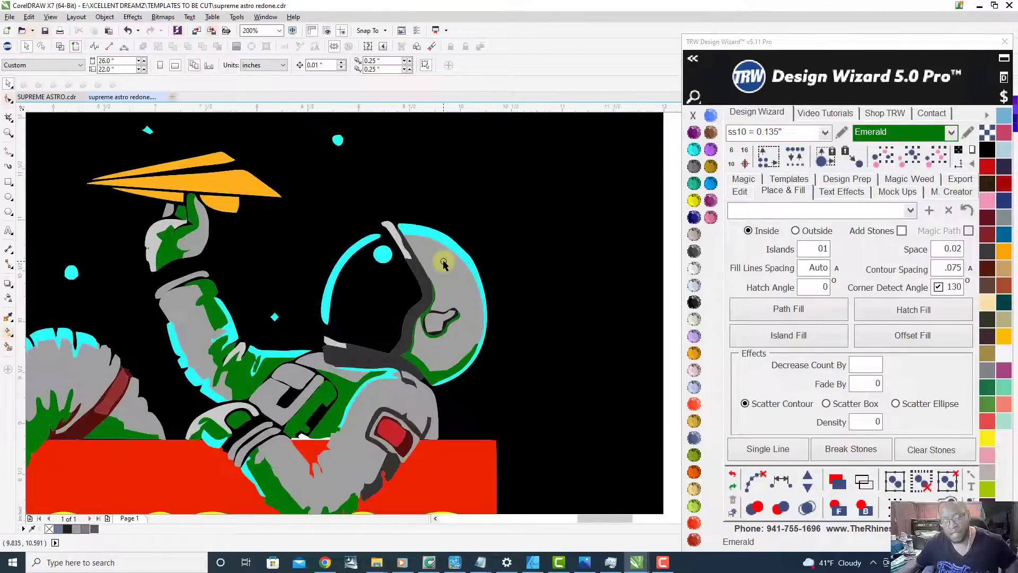
{"action": "left_click", "coordinate": [443, 263]}
{"action": "scroll", "coordinate": [443, 264], "scroll_direction": "down", "scroll_amount": 1}
{"action": "left_click", "coordinate": [693, 270]}
{"action": "scroll", "coordinate": [408, 289], "scroll_direction": "down", "scroll_amount": 1}
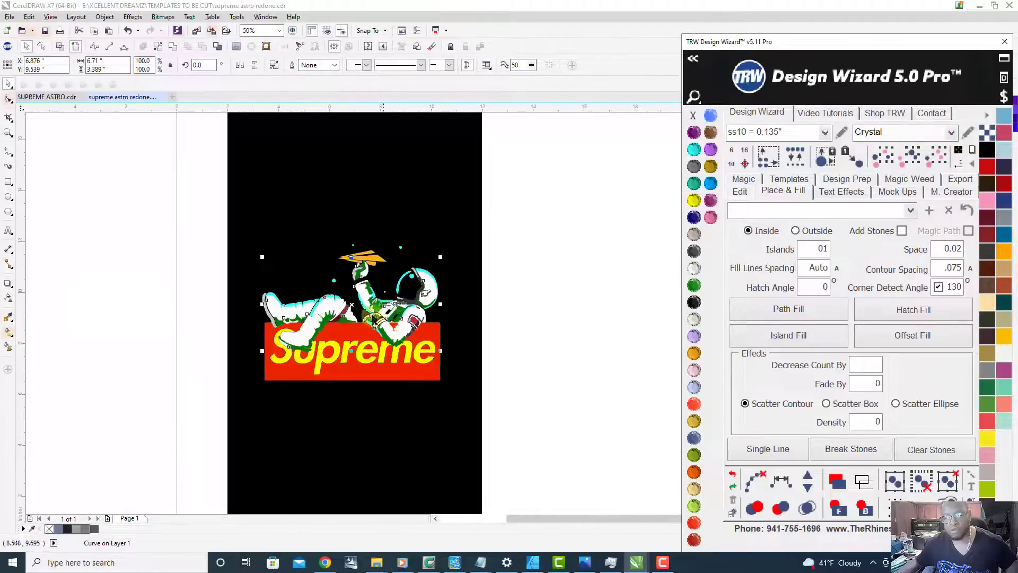
Step: Change the combined suit shadow curve's fill to Cosmo
{"action": "scroll", "coordinate": [361, 323], "scroll_direction": "up", "scroll_amount": 1}
{"action": "scroll", "coordinate": [268, 321], "scroll_direction": "up", "scroll_amount": 1}
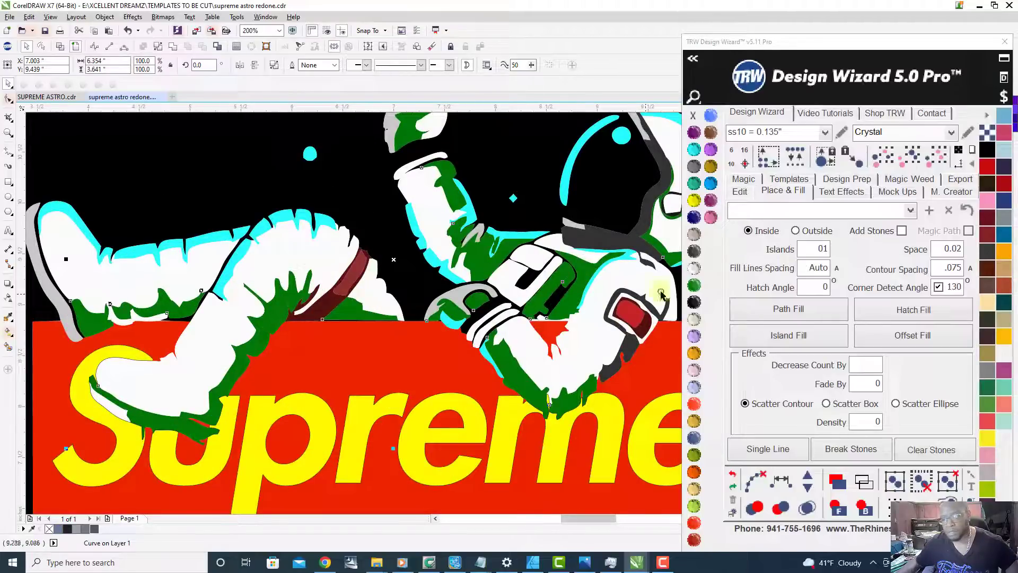
{"action": "left_click", "coordinate": [693, 251]}
{"action": "scroll", "coordinate": [445, 388], "scroll_direction": "down", "scroll_amount": 1}
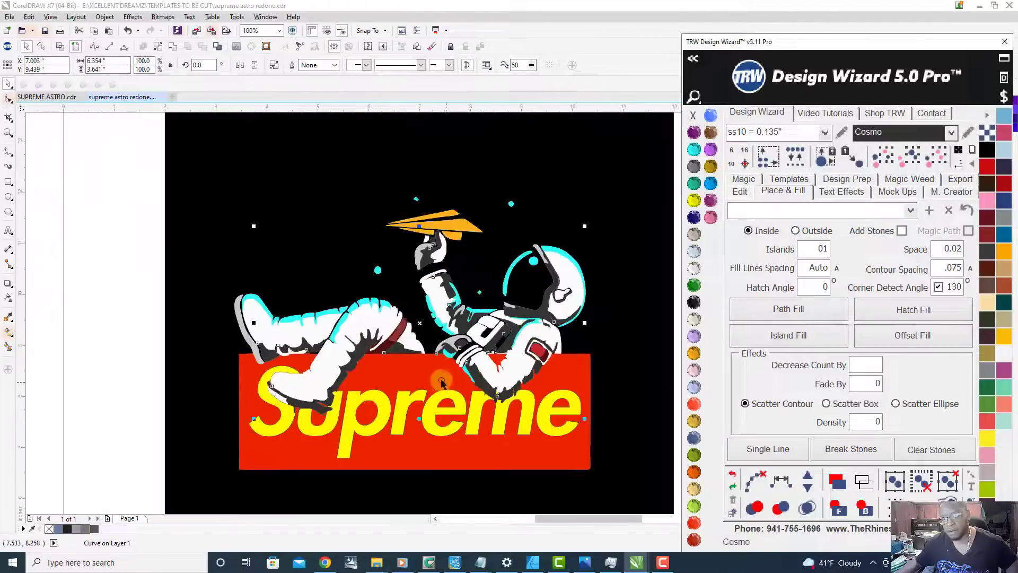
{"action": "scroll", "coordinate": [310, 317], "scroll_direction": "up", "scroll_amount": 1}
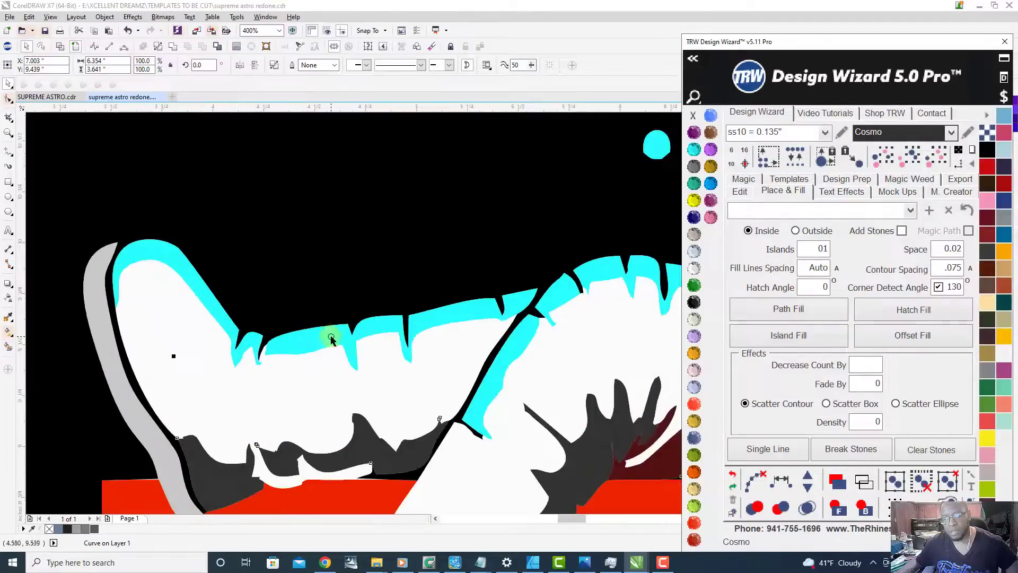
Step: Fill the cyan highlight curve with Citrine and the Supreme lettering with Crystal, leaving nothing selected
{"action": "left_click", "coordinate": [693, 200]}
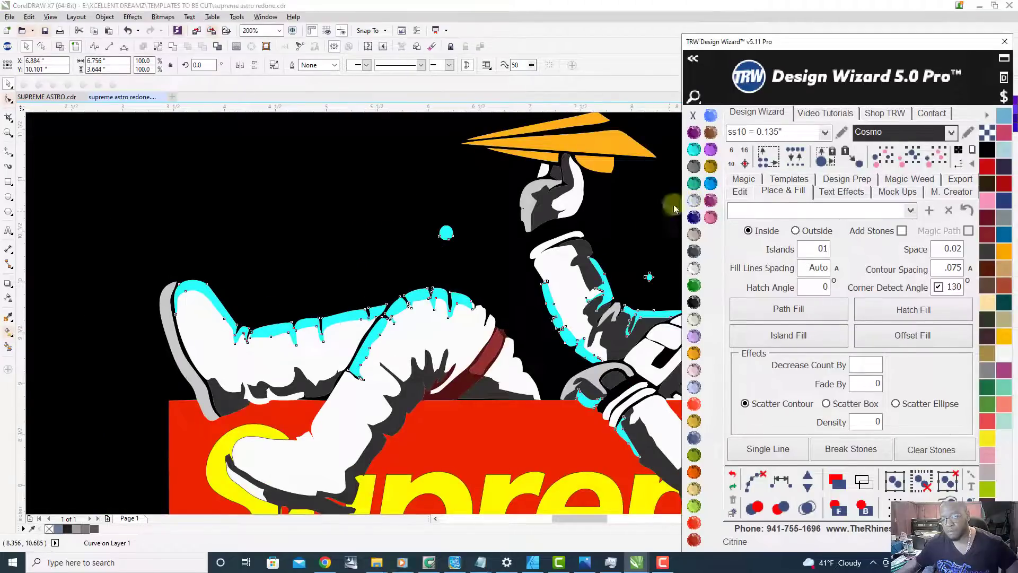
{"action": "scroll", "coordinate": [311, 301], "scroll_direction": "down", "scroll_amount": 1}
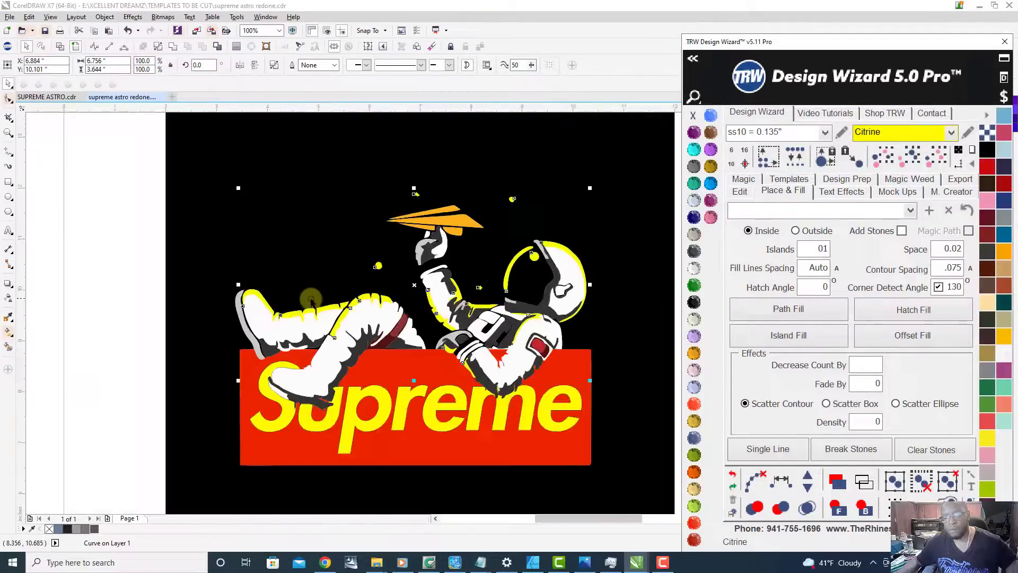
{"action": "left_click", "coordinate": [403, 404]}
{"action": "left_click", "coordinate": [694, 268]}
{"action": "left_click", "coordinate": [117, 377]}
{"action": "scroll", "coordinate": [395, 333], "scroll_direction": "down", "scroll_amount": 1}
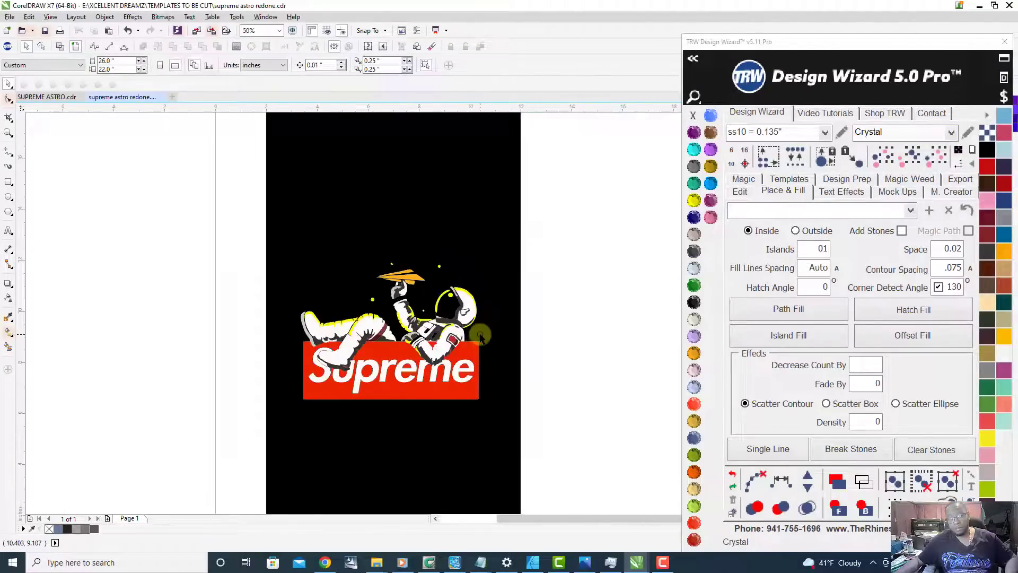
{"action": "scroll", "coordinate": [395, 332], "scroll_direction": "up", "scroll_amount": 2}
{"action": "scroll", "coordinate": [405, 335], "scroll_direction": "up", "scroll_amount": 1}
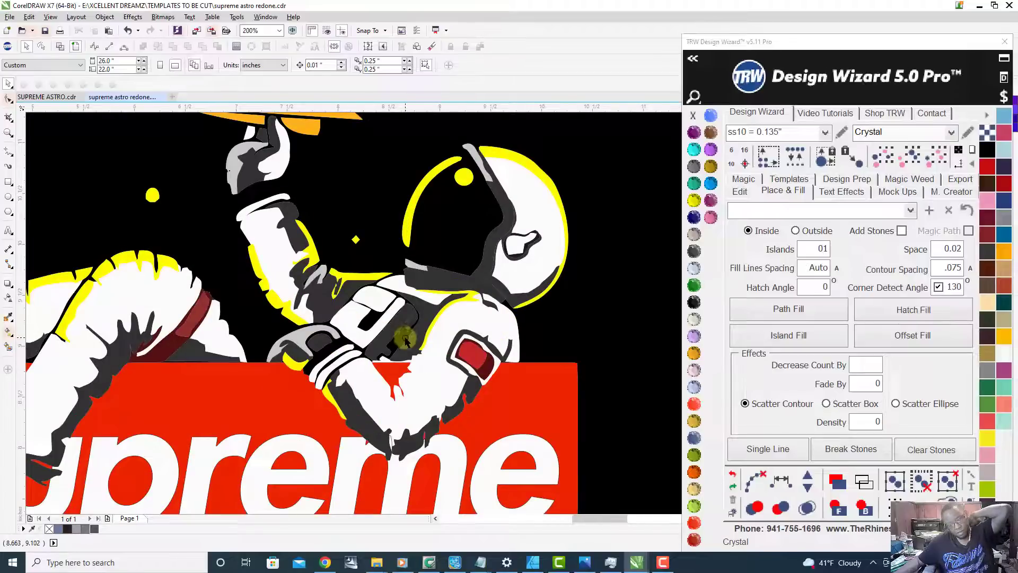
{"action": "scroll", "coordinate": [430, 385], "scroll_direction": "down", "scroll_amount": 1}
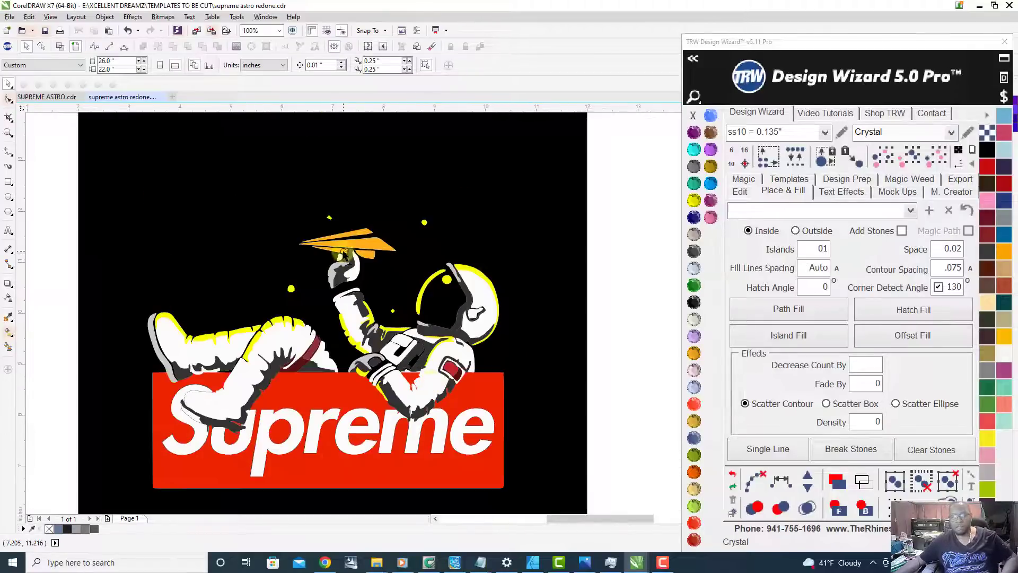
{"action": "scroll", "coordinate": [337, 253], "scroll_direction": "down", "scroll_amount": 1}
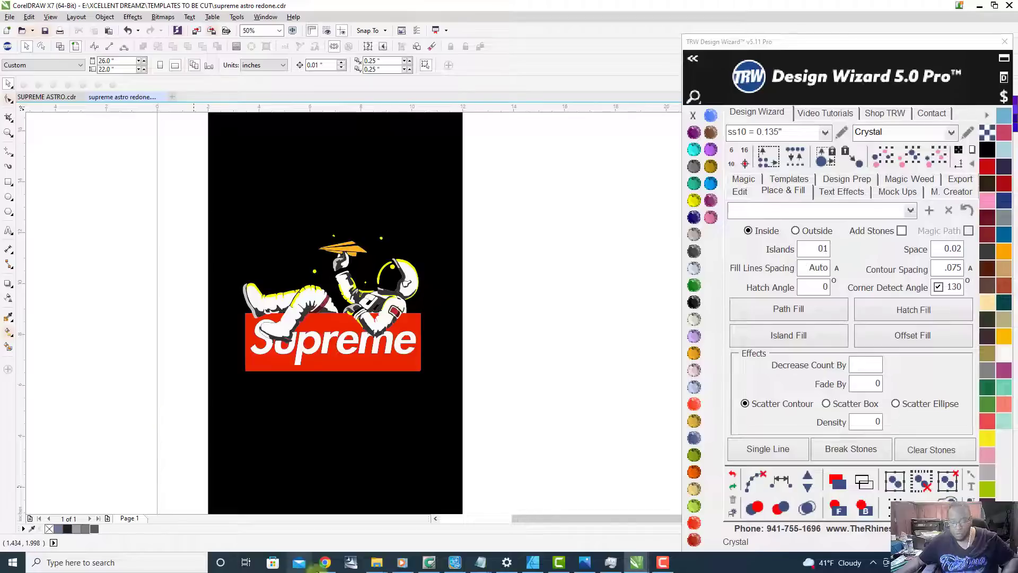
Step: Switch to the Chrome window showing the Supreme logo search and maximize it
{"action": "mouse_move", "coordinate": [380, 567]}
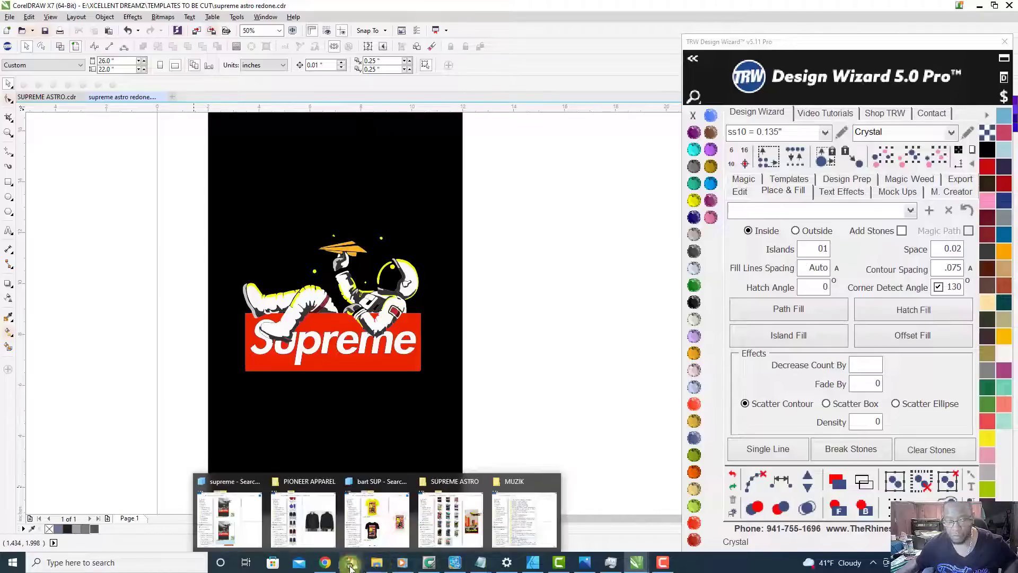
{"action": "left_click", "coordinate": [325, 561]}
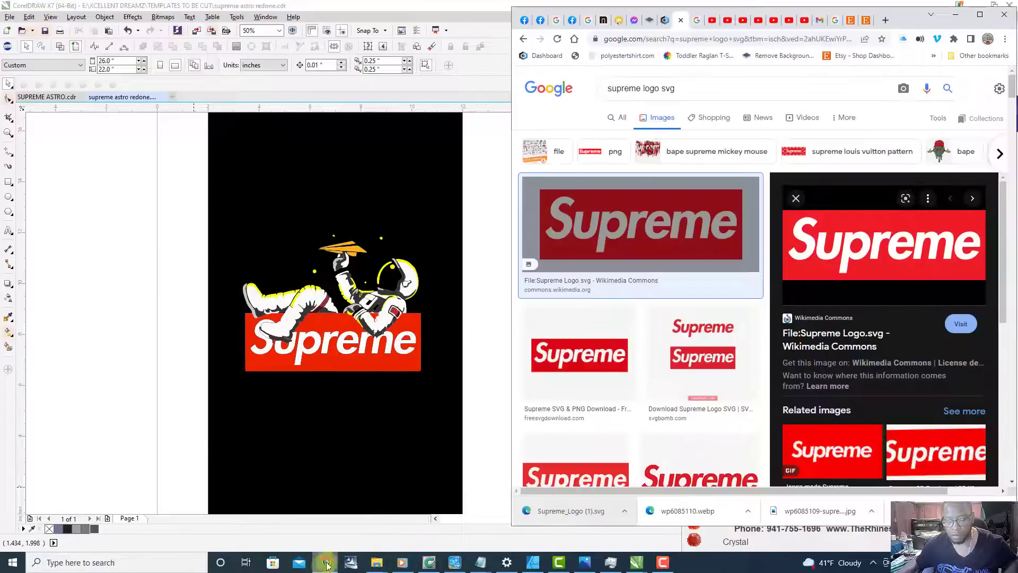
{"action": "left_click", "coordinate": [980, 17]}
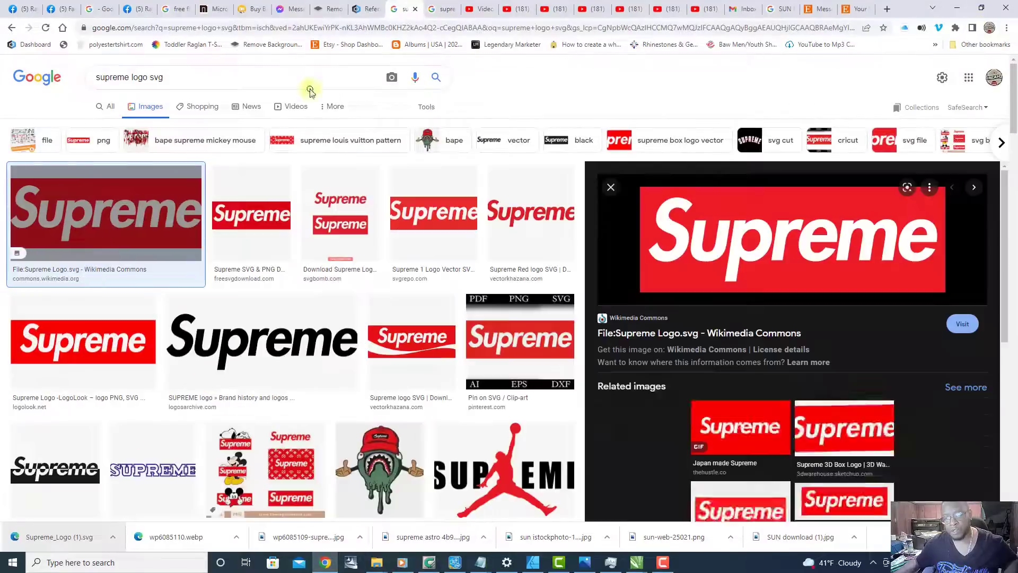
Step: Search Google Images for "galaxy city wallpaper" in place of the Supreme logo query
{"action": "left_click", "coordinate": [179, 73]}
{"action": "key", "text": "ctrl+a"}
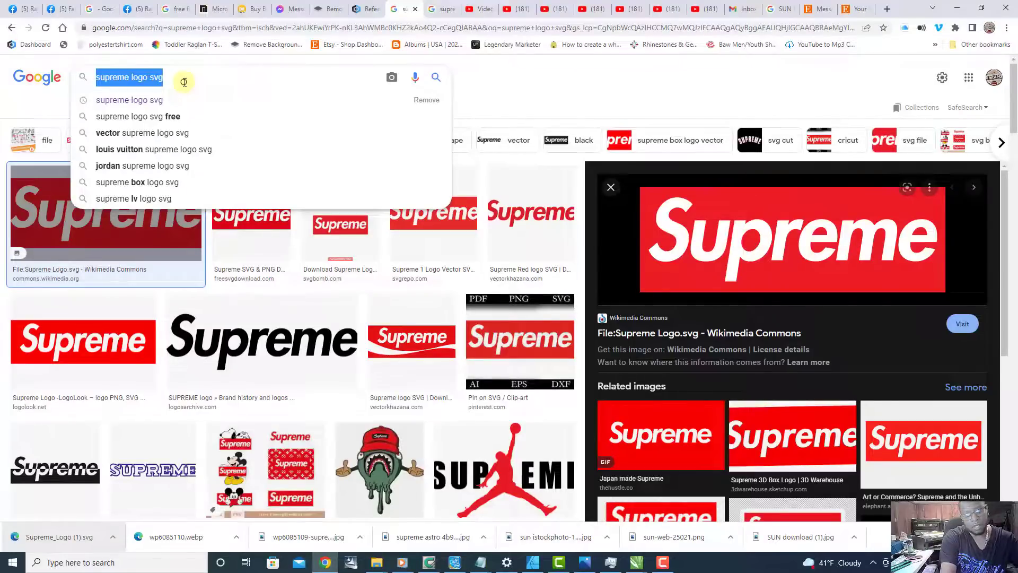
{"action": "type", "text": "gc"}
{"action": "key", "text": "BackSpace"}
{"action": "type", "text": "alax"}
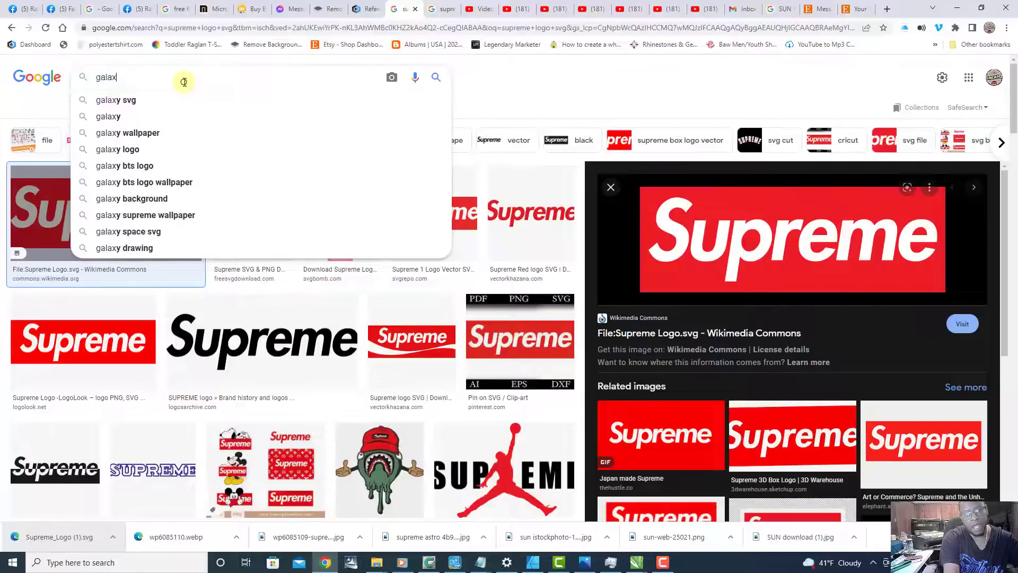
{"action": "type", "text": "y city"}
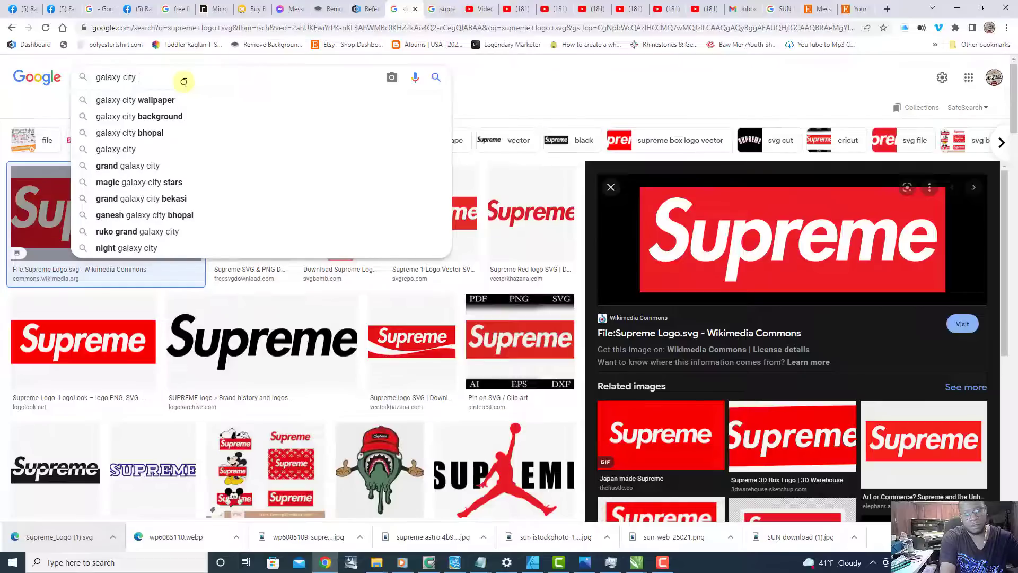
{"action": "key", "text": "Down"}
{"action": "key", "text": "Return"}
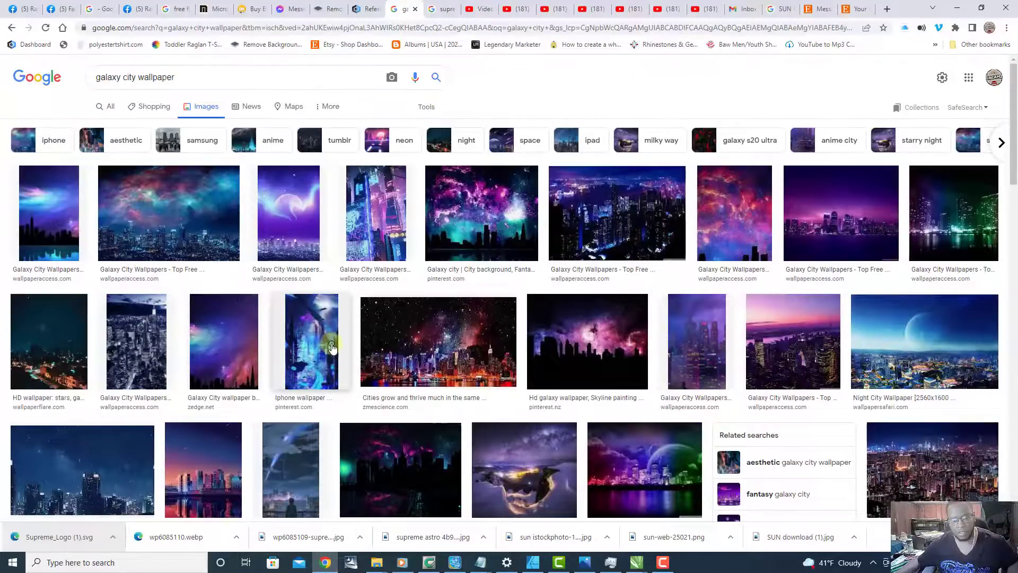
{"action": "left_click", "coordinate": [290, 227]}
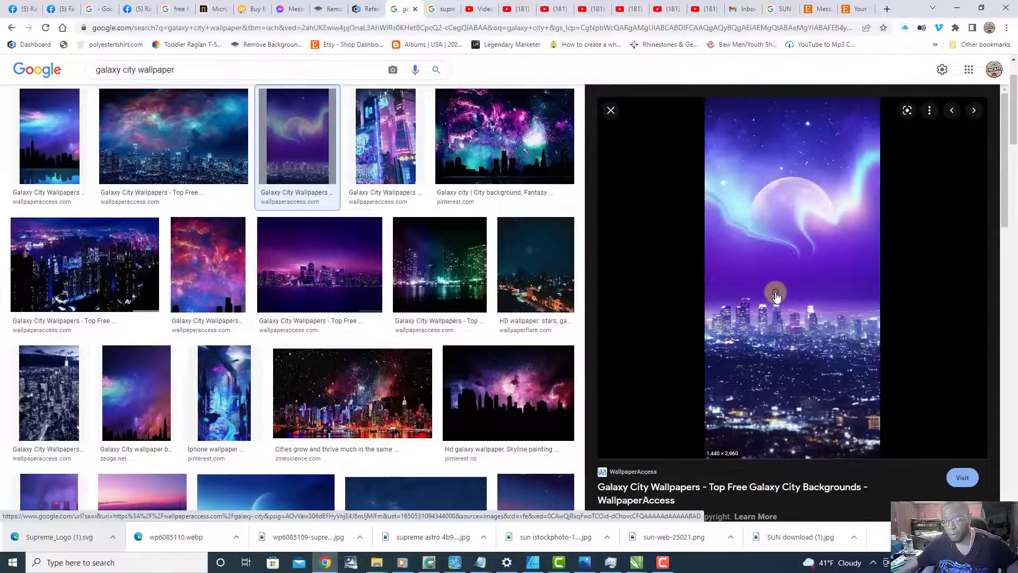
{"action": "right_click", "coordinate": [802, 256]}
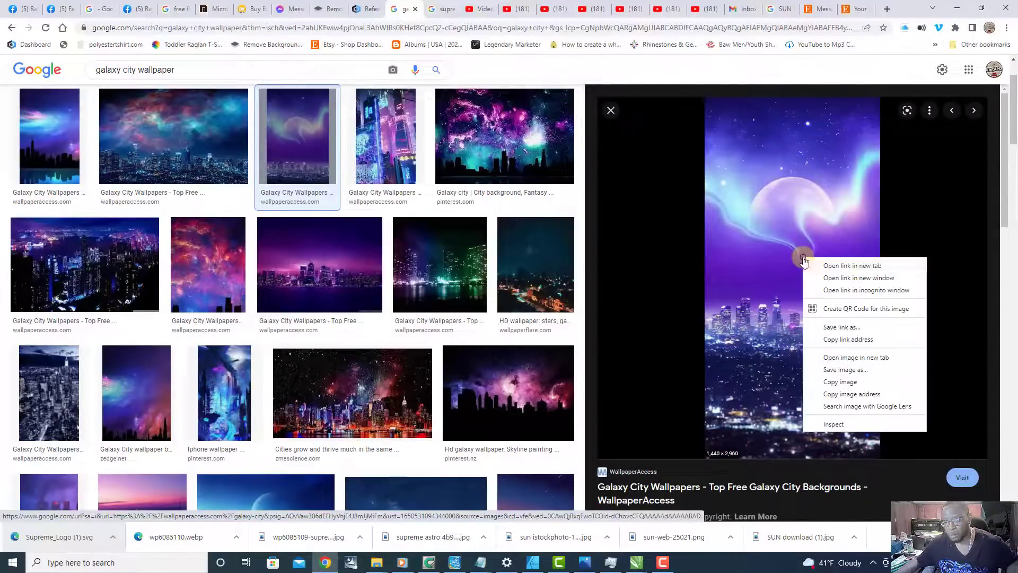
{"action": "left_click", "coordinate": [846, 370]}
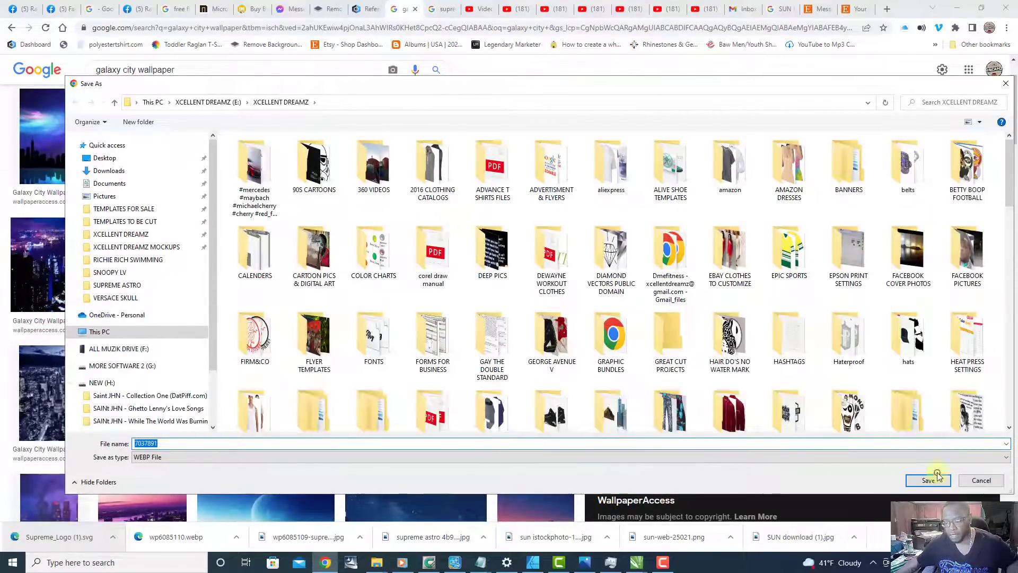
{"action": "left_click", "coordinate": [981, 479]}
Step: Examine the related galaxy city images, previewing the red-and-blue nebula skyline and the teal night skyscraper wallpaper
{"action": "scroll", "coordinate": [775, 268], "scroll_direction": "down", "scroll_amount": 3}
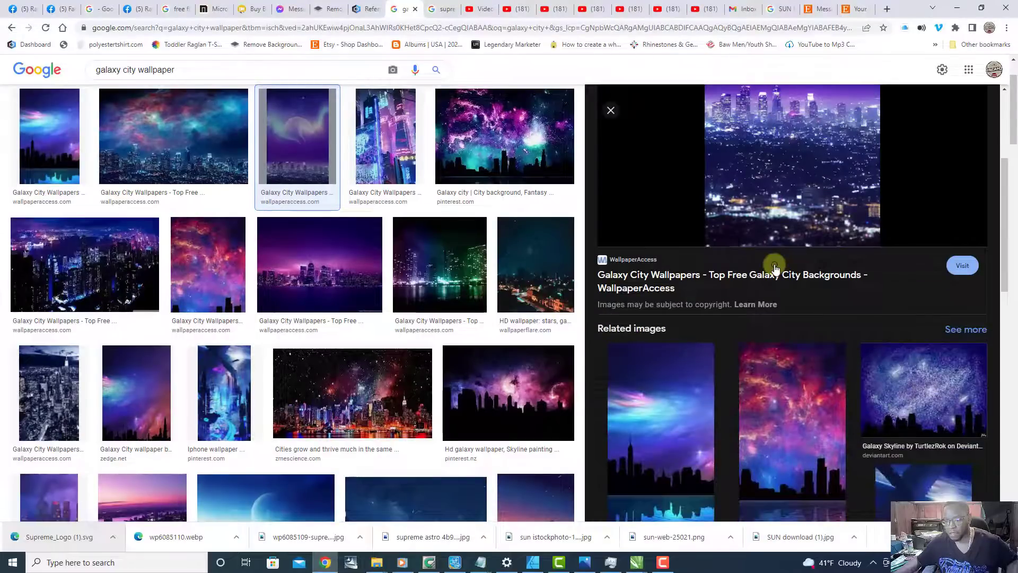
{"action": "scroll", "coordinate": [777, 255], "scroll_direction": "down", "scroll_amount": 5}
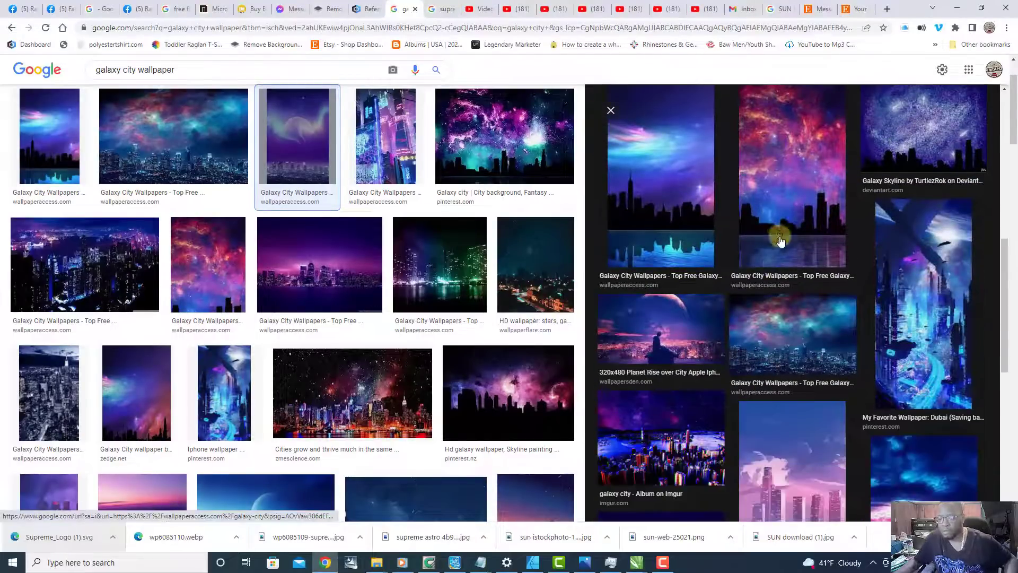
{"action": "scroll", "coordinate": [779, 254], "scroll_direction": "up", "scroll_amount": 2}
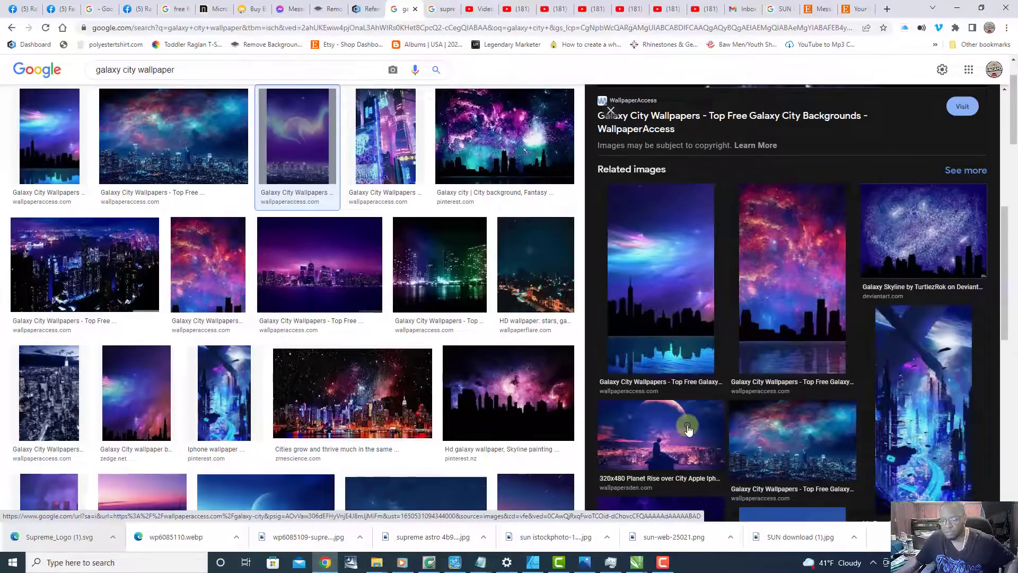
{"action": "left_click", "coordinate": [811, 275]}
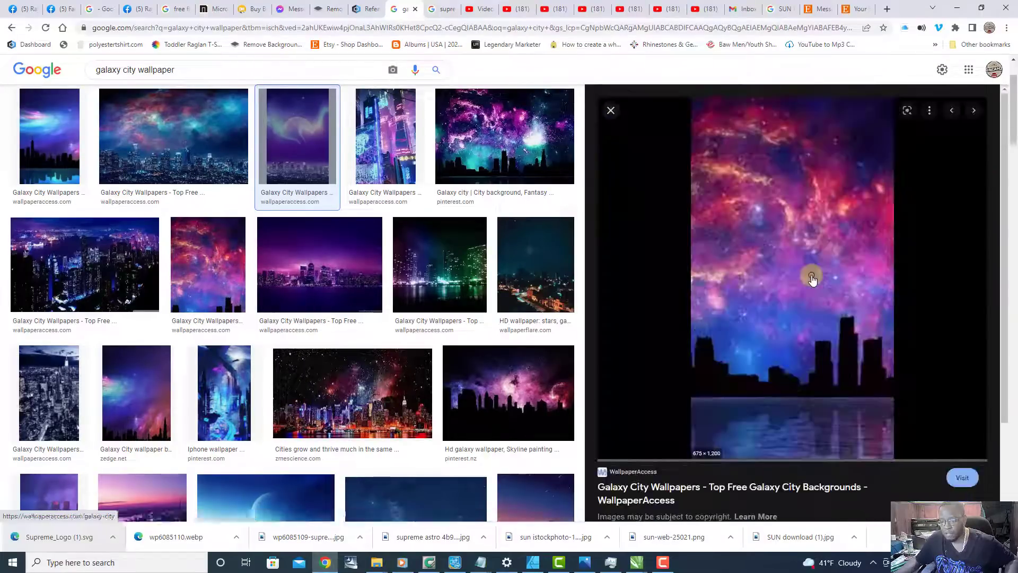
{"action": "scroll", "coordinate": [811, 276], "scroll_direction": "down", "scroll_amount": 10}
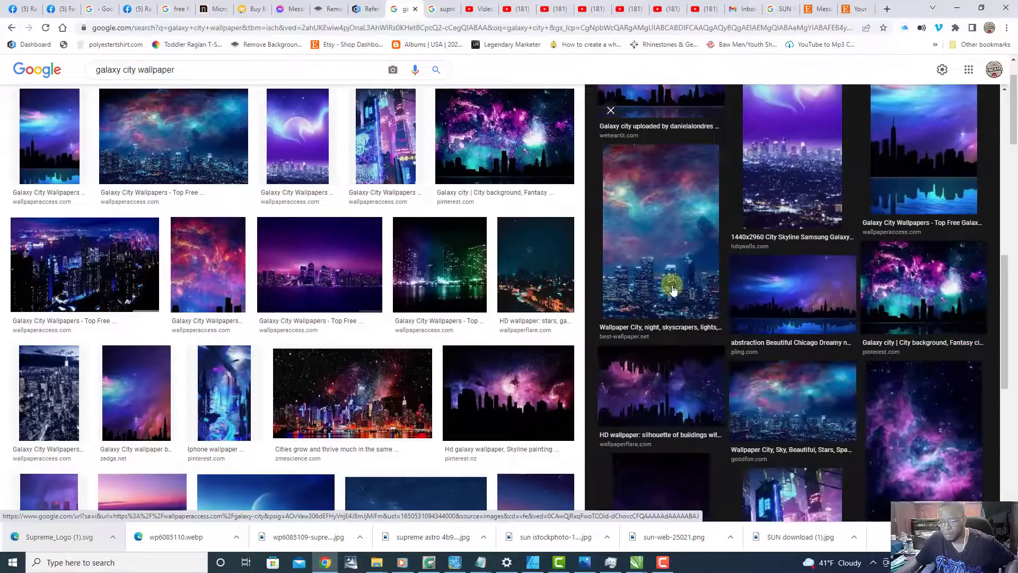
{"action": "left_click", "coordinate": [673, 289]}
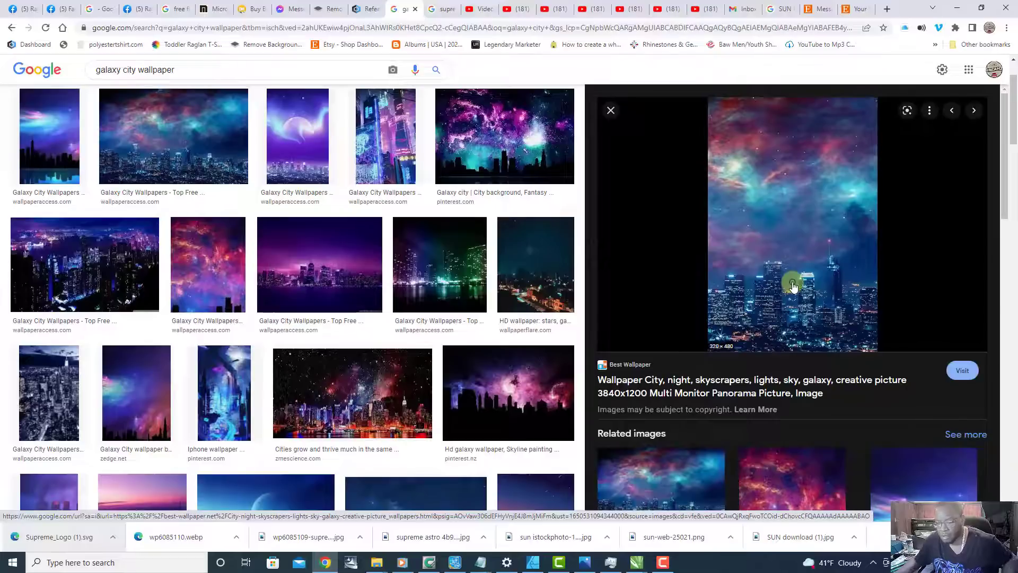
{"action": "scroll", "coordinate": [792, 286], "scroll_direction": "down", "scroll_amount": 3}
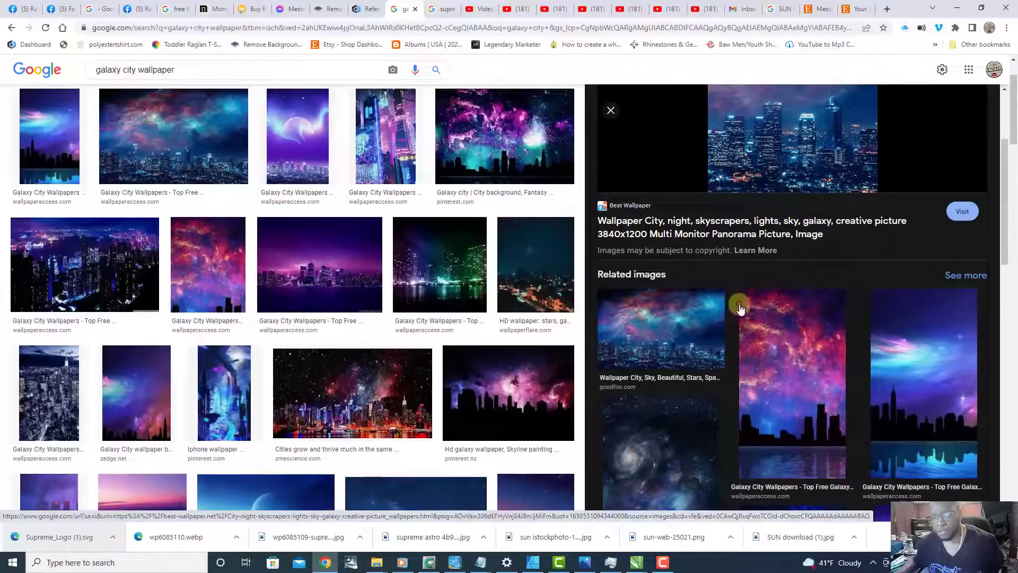
{"action": "scroll", "coordinate": [212, 117], "scroll_direction": "up", "scroll_amount": 2}
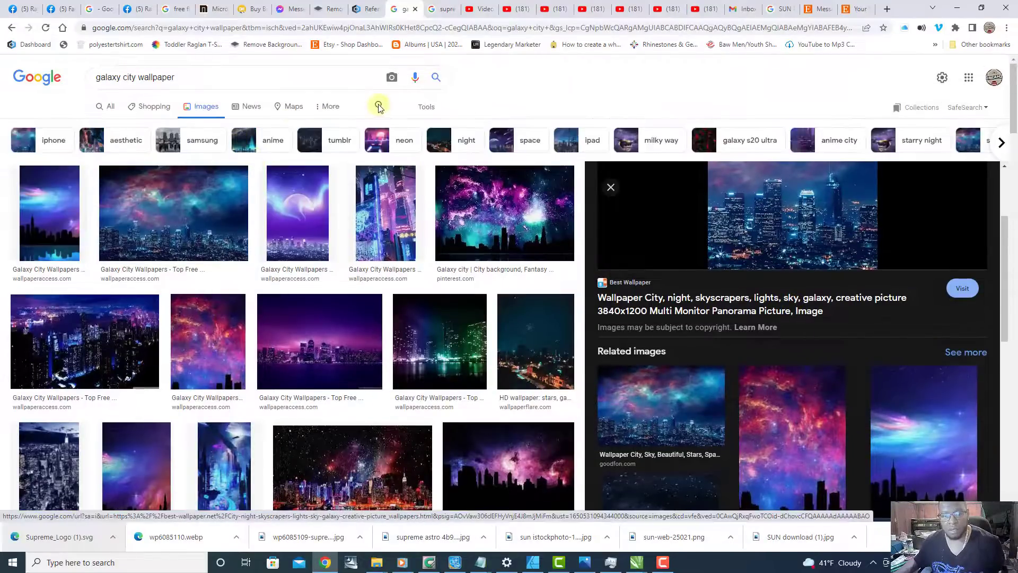
Step: Filter the galaxy city wallpaper image results to Large size
{"action": "left_click", "coordinate": [421, 107]}
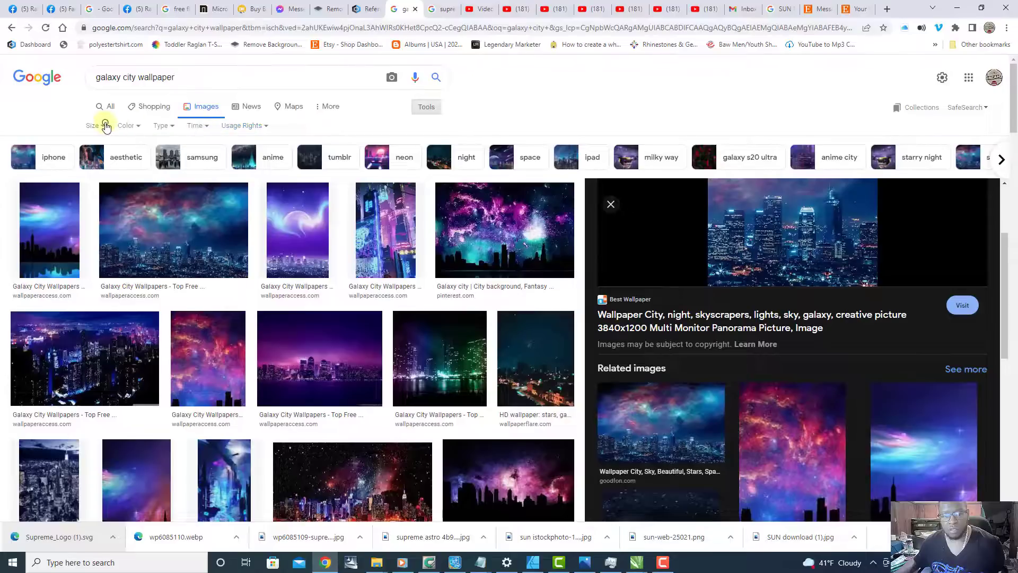
{"action": "left_click", "coordinate": [102, 126]}
{"action": "left_click", "coordinate": [98, 161]}
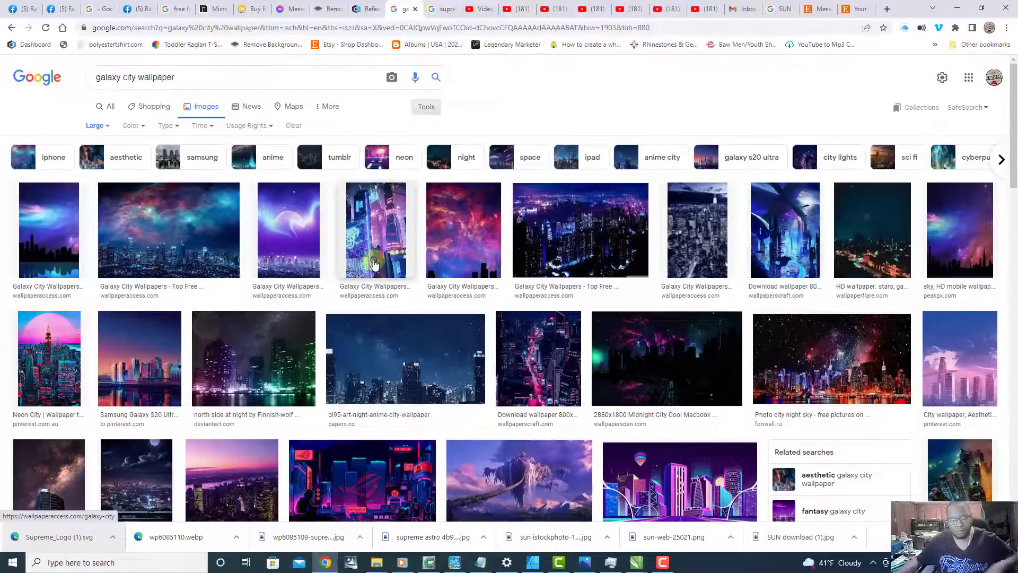
{"action": "left_click", "coordinate": [374, 263]}
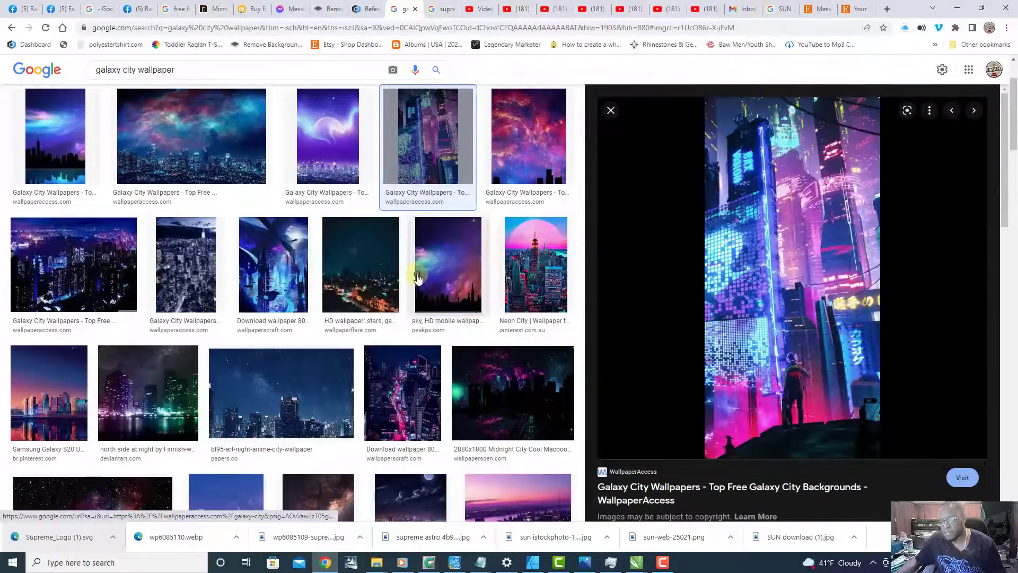
{"action": "right_click", "coordinate": [761, 301]}
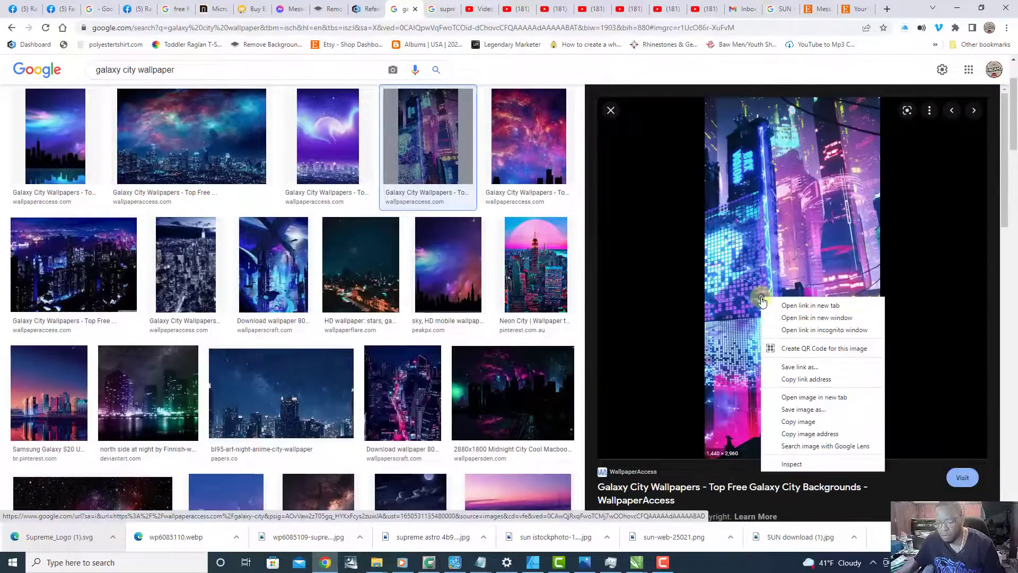
{"action": "left_click", "coordinate": [811, 409]}
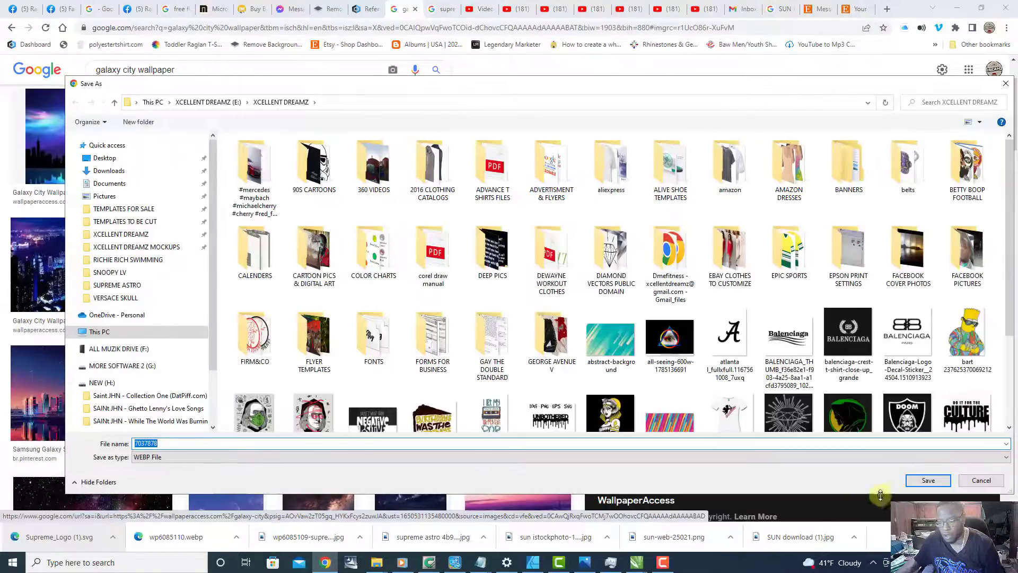
{"action": "left_click", "coordinate": [982, 479]}
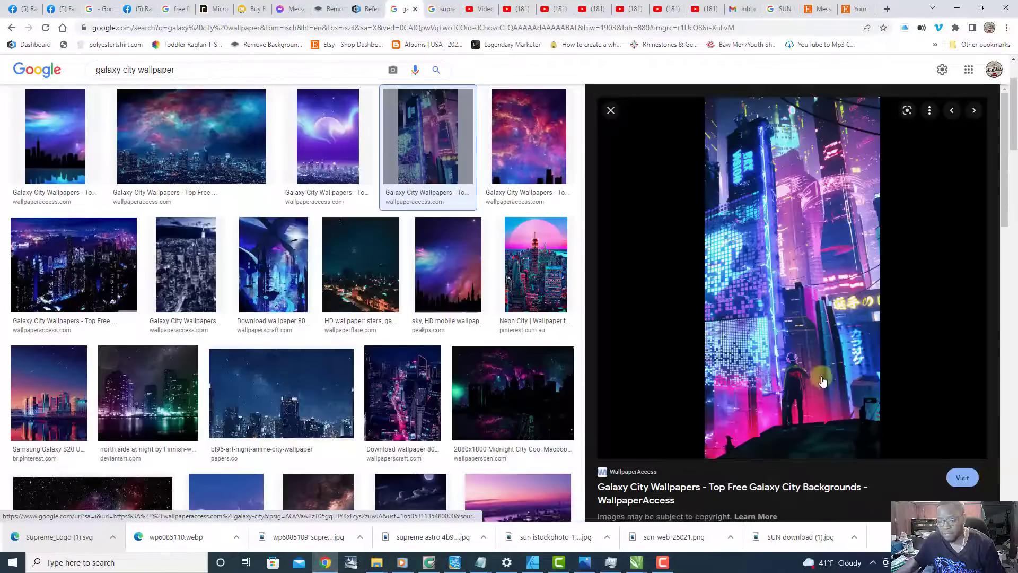
Step: Save the Neon City wallpaper with the pink sun as a JPEG in XCELLENT DREAMZ, adding "galaxy city" before its file name
{"action": "left_click", "coordinate": [544, 263]}
{"action": "right_click", "coordinate": [852, 279]}
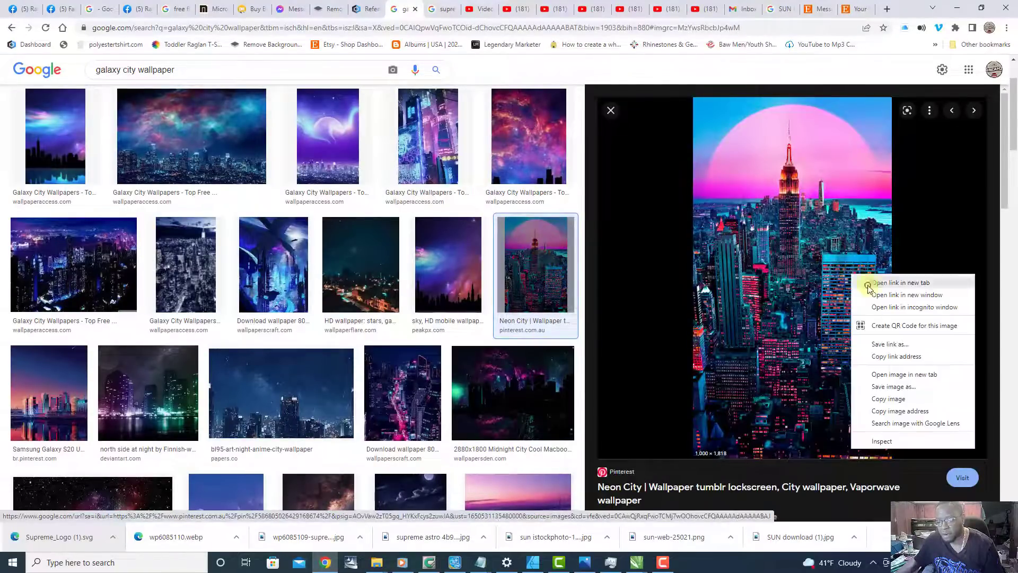
{"action": "left_click", "coordinate": [914, 391]}
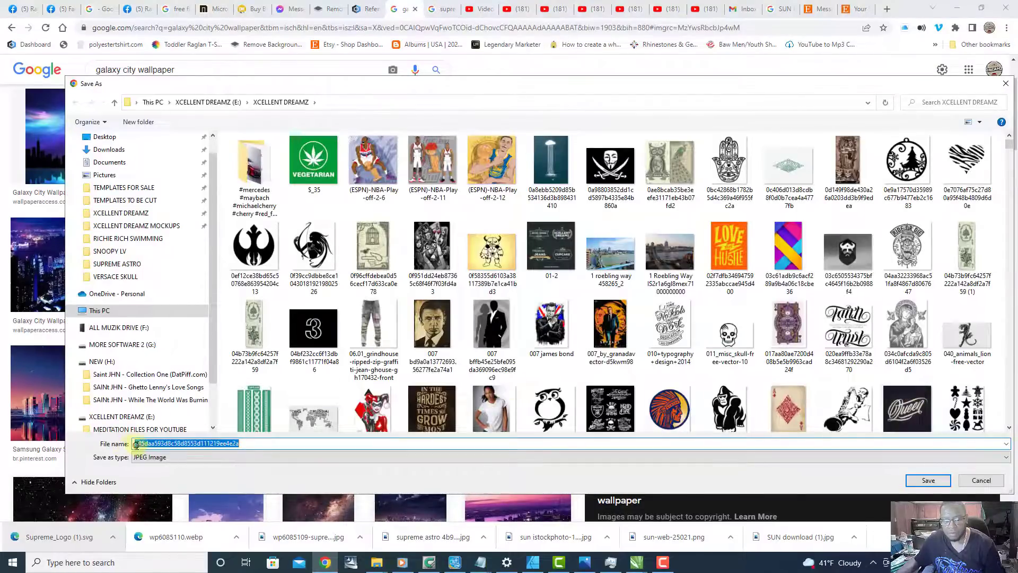
{"action": "left_click", "coordinate": [136, 443]}
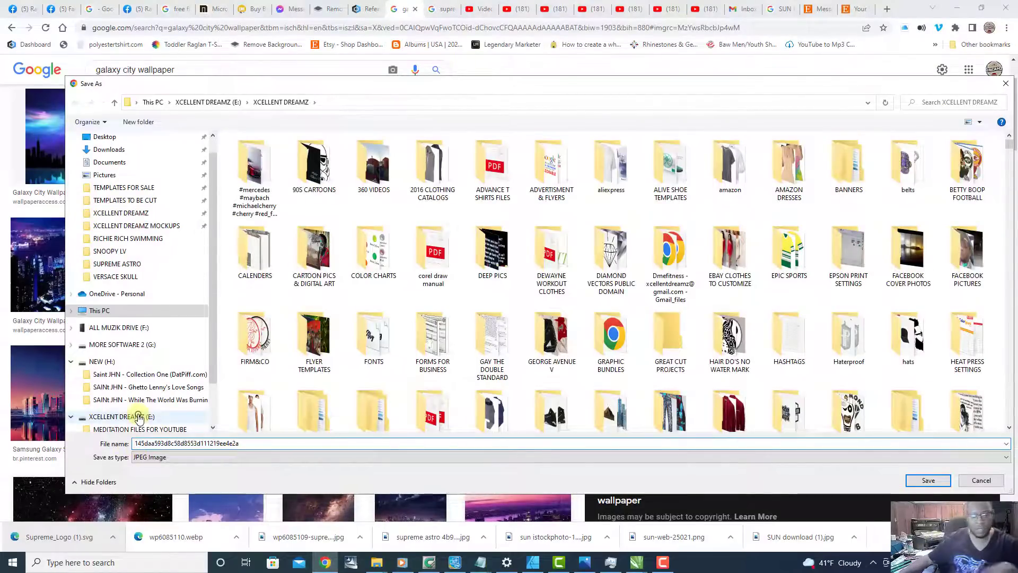
{"action": "type", "text": "galaxy city"}
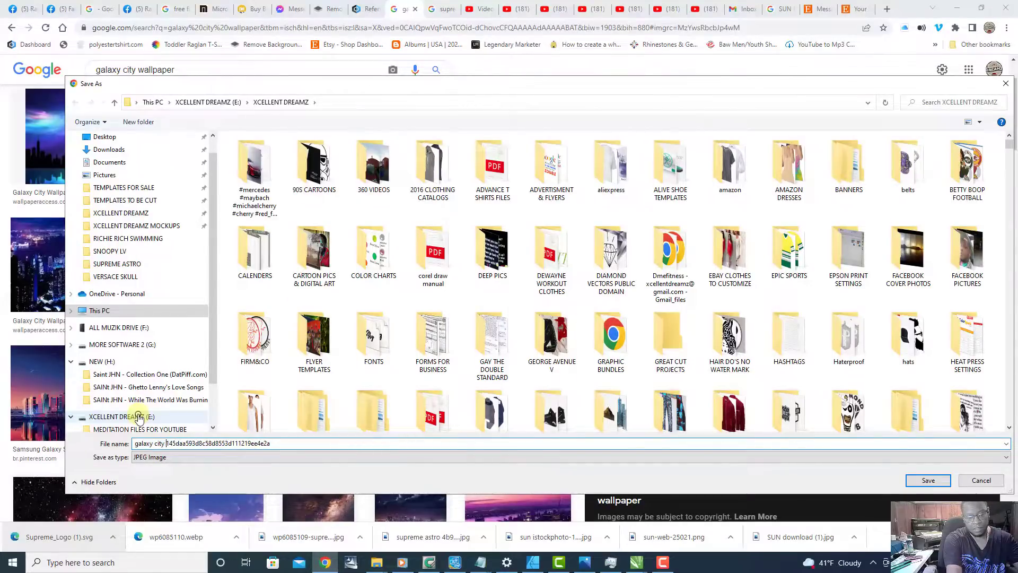
{"action": "key", "text": "Return"}
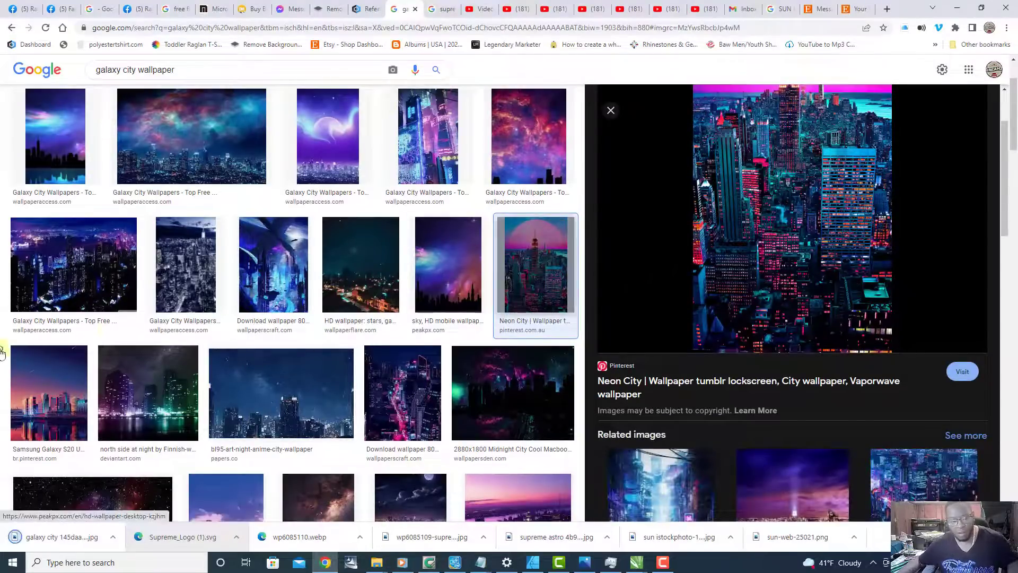
Step: Save the Samsung Galaxy S20 Ultra skyline wallpaper as a PNG in XCELLENT DREAMZ, adding "galaxy city" before its file name
{"action": "left_click", "coordinate": [52, 406]}
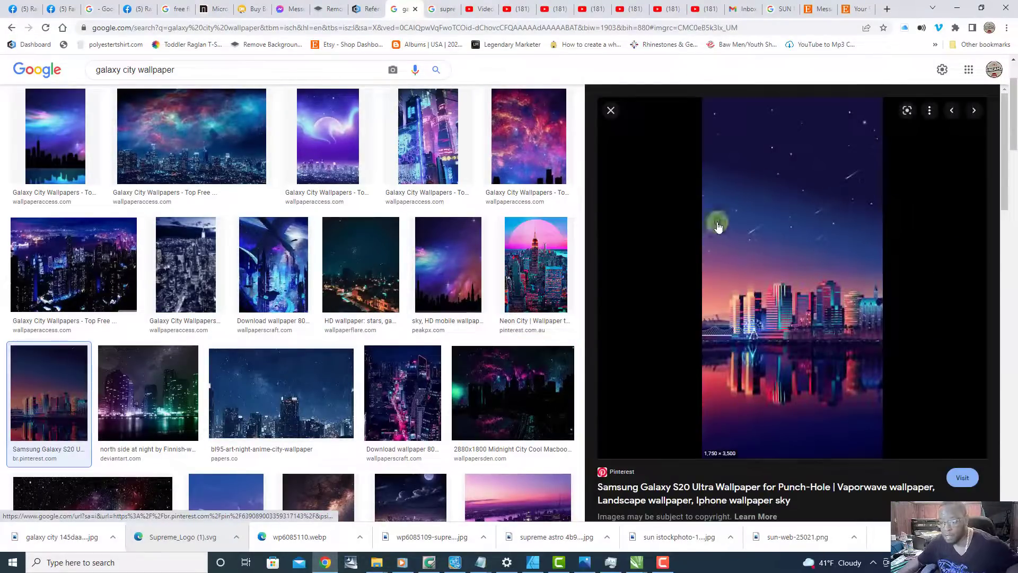
{"action": "right_click", "coordinate": [801, 324]}
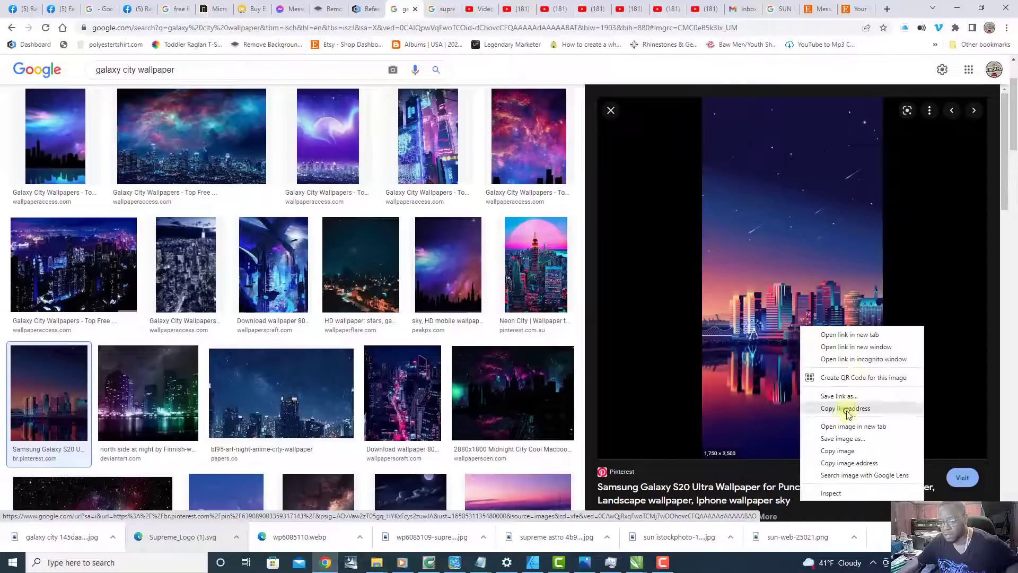
{"action": "left_click", "coordinate": [848, 432]}
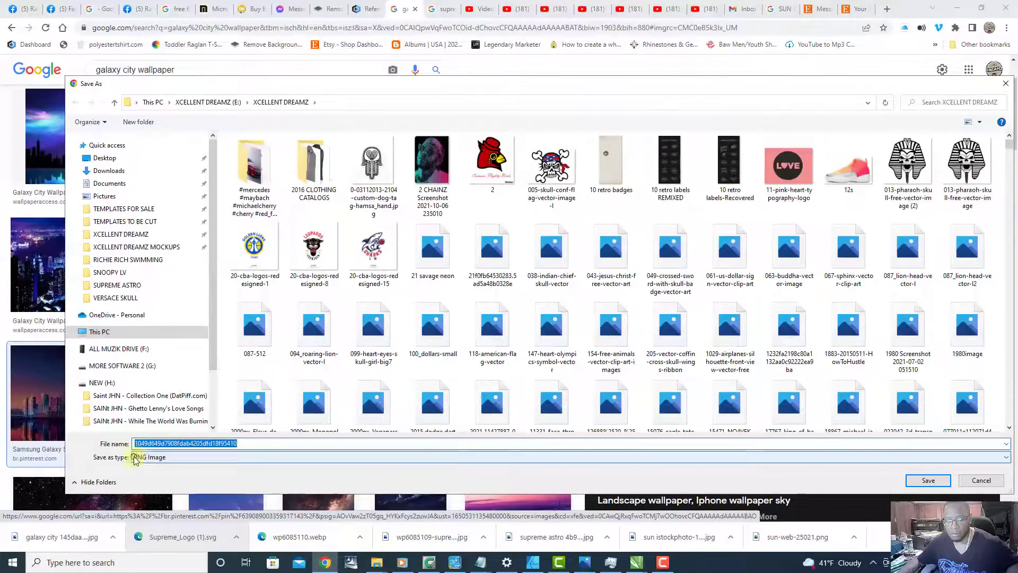
{"action": "left_click", "coordinate": [136, 443]}
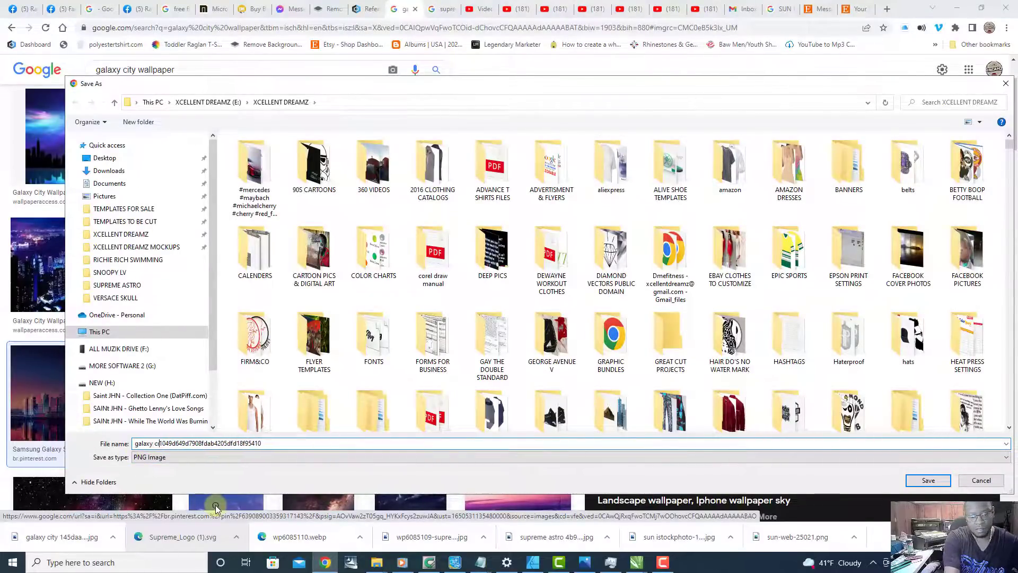
{"action": "key", "text": "Return"}
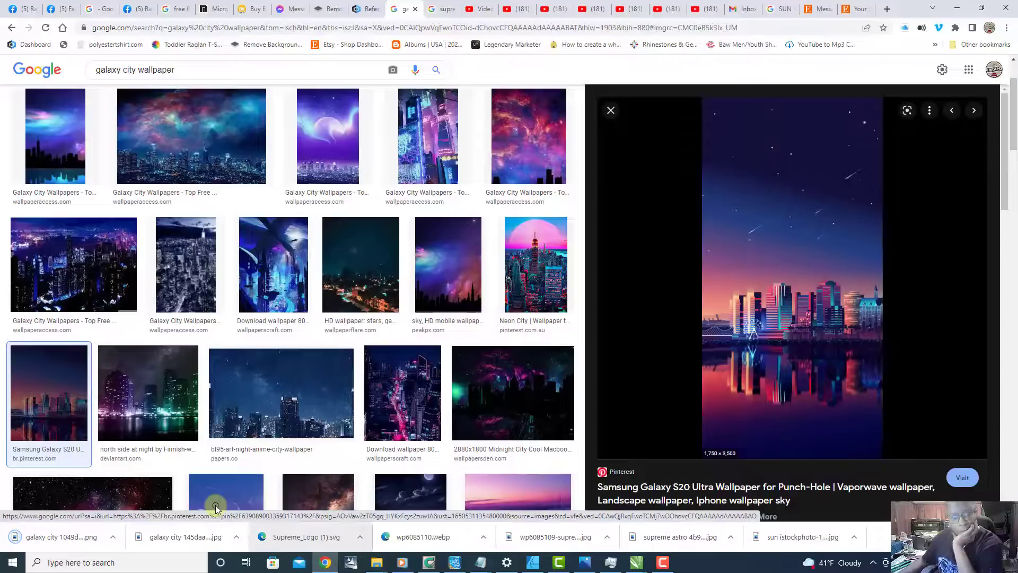
Step: Save the Photo city night sky image from fonwall.ru as a JPEG in XCELLENT DREAMZ, adding "galaxy" before its file name
{"action": "scroll", "coordinate": [79, 353], "scroll_direction": "down", "scroll_amount": 4}
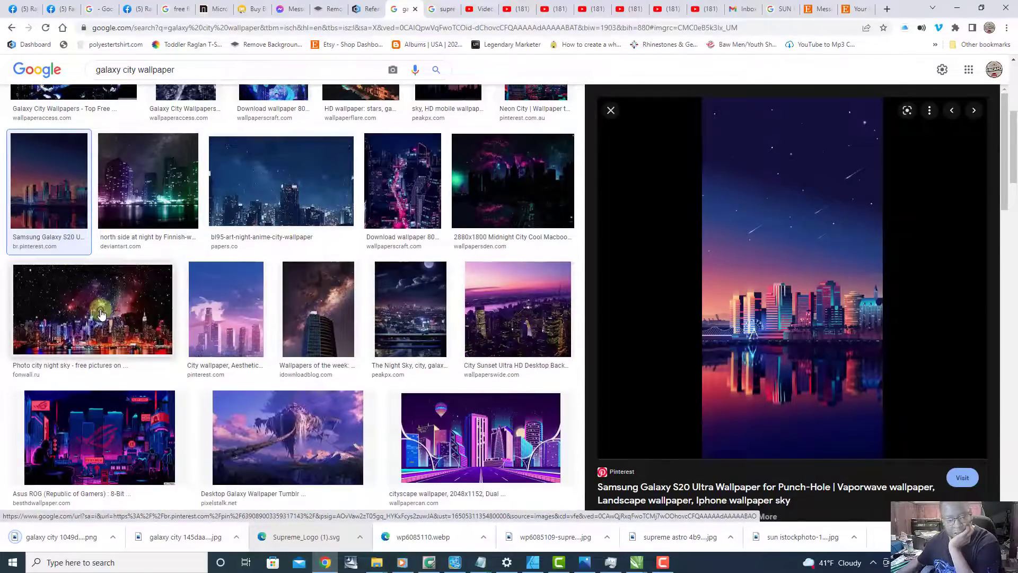
{"action": "left_click", "coordinate": [101, 314]}
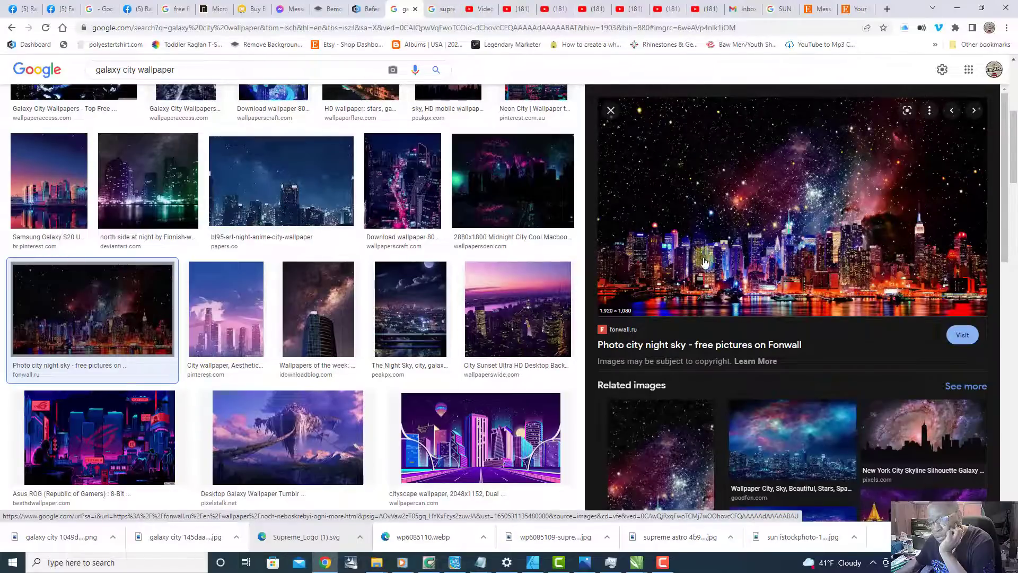
{"action": "right_click", "coordinate": [784, 223]}
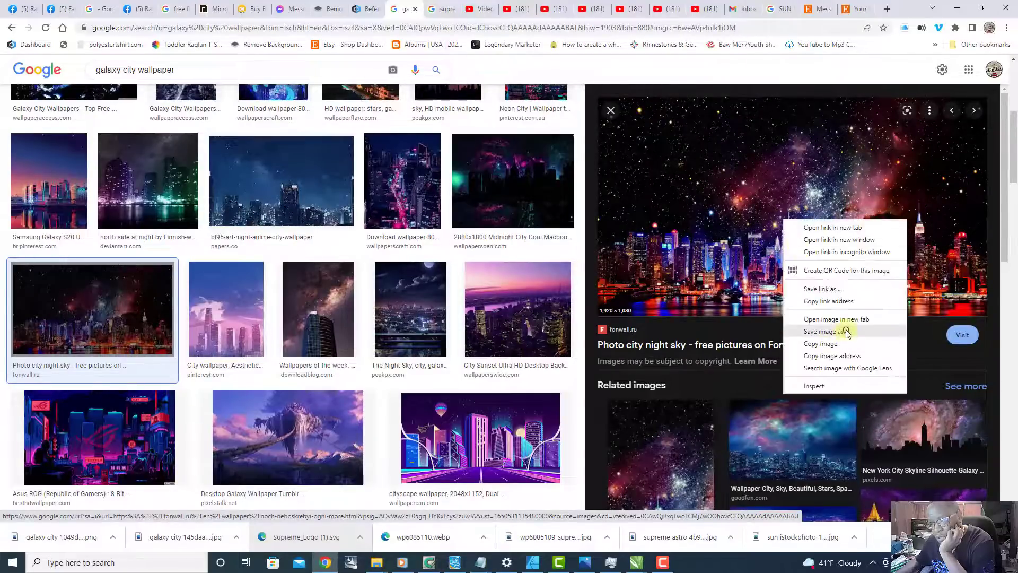
{"action": "left_click", "coordinate": [840, 332]}
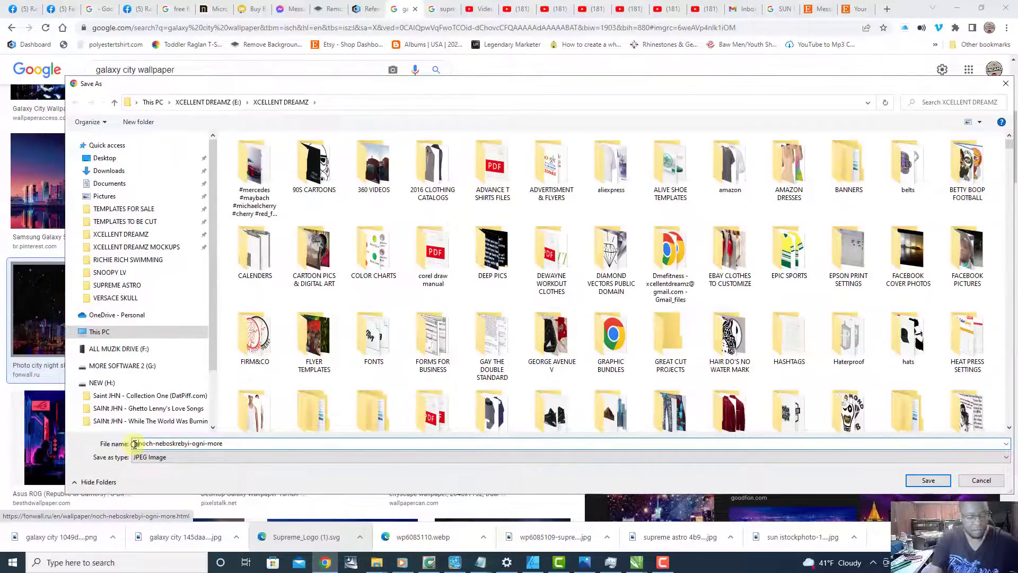
{"action": "type", "text": "galaxy"}
{"action": "key", "text": "Return"}
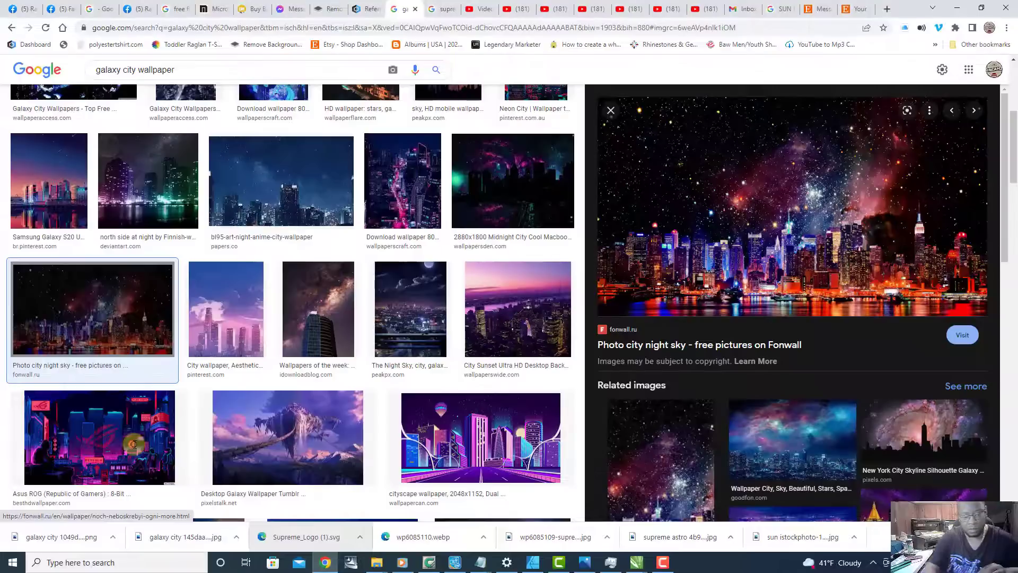
{"action": "scroll", "coordinate": [330, 291], "scroll_direction": "down", "scroll_amount": 1}
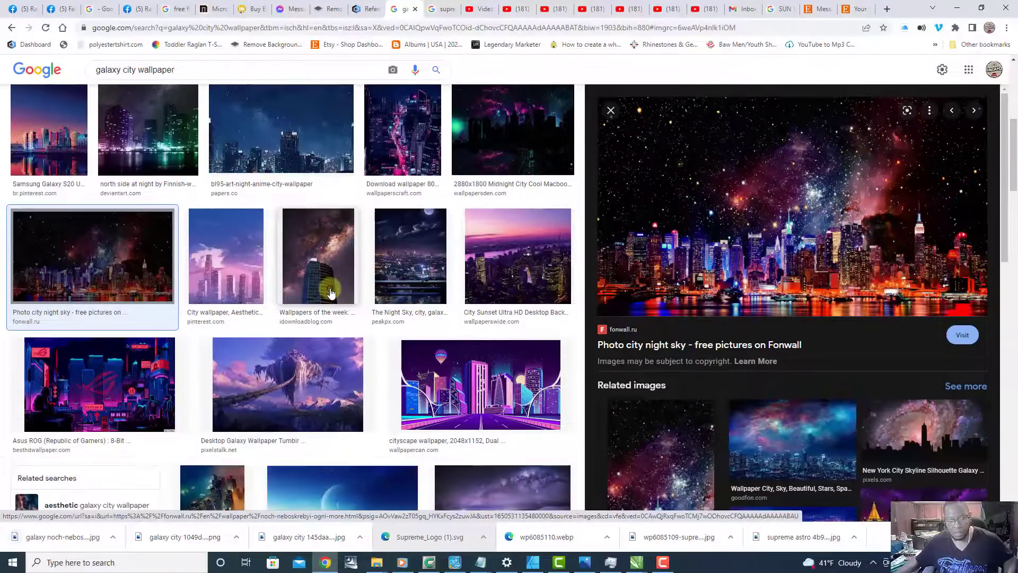
{"action": "scroll", "coordinate": [330, 292], "scroll_direction": "down", "scroll_amount": 1}
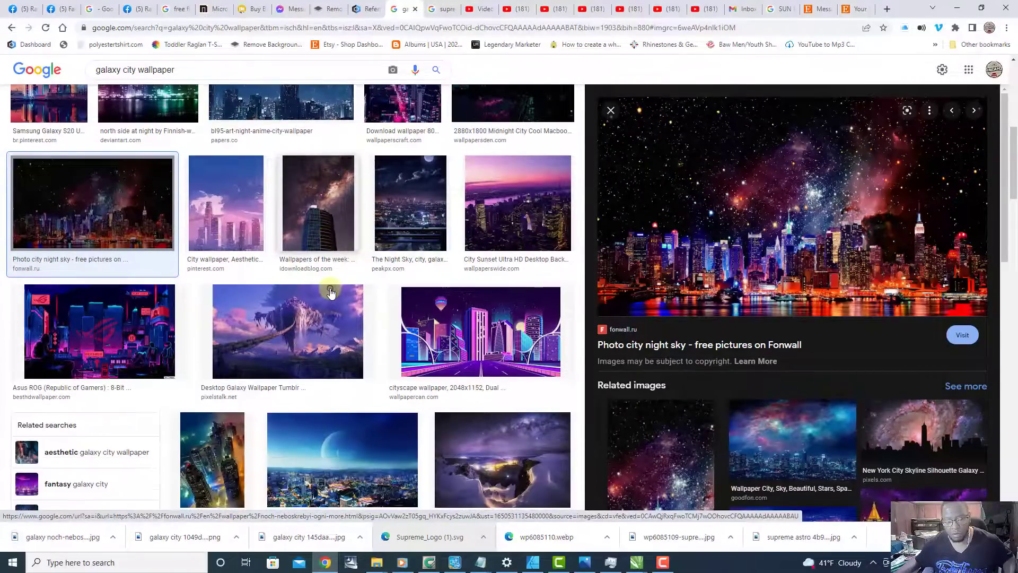
{"action": "left_click", "coordinate": [302, 337]}
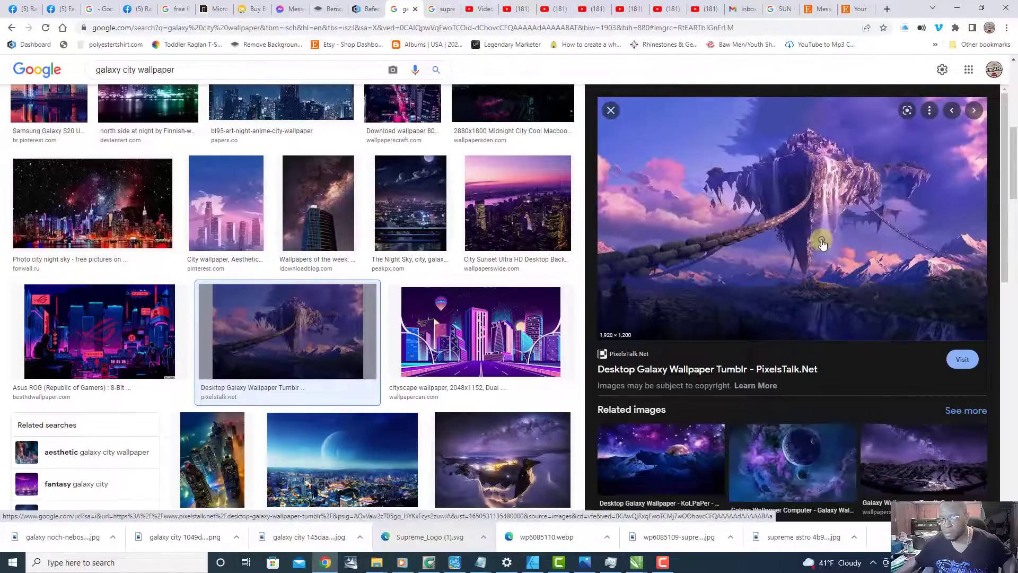
{"action": "scroll", "coordinate": [821, 242], "scroll_direction": "down", "scroll_amount": 8}
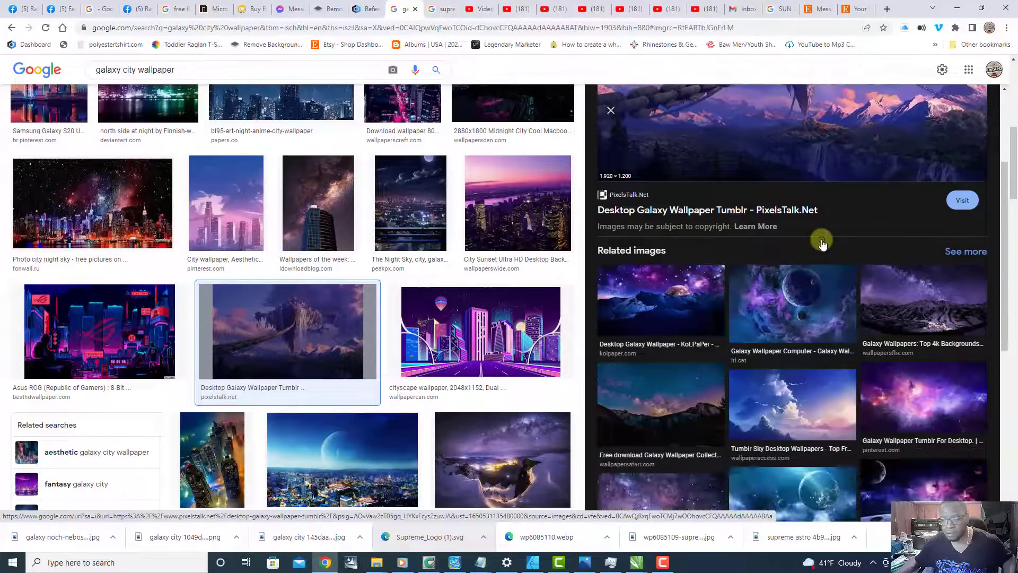
{"action": "scroll", "coordinate": [822, 243], "scroll_direction": "down", "scroll_amount": 1}
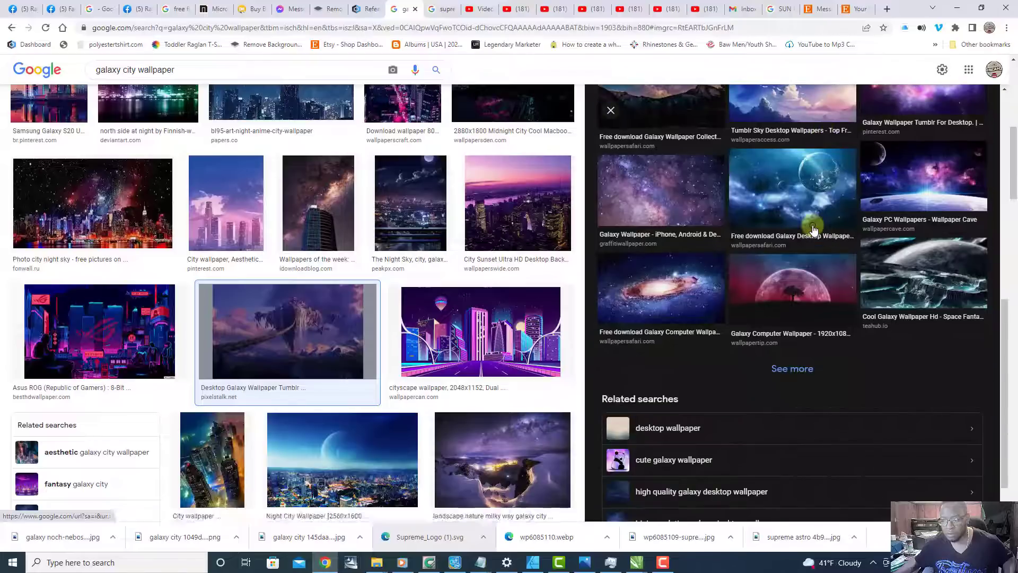
{"action": "left_click", "coordinate": [803, 198]}
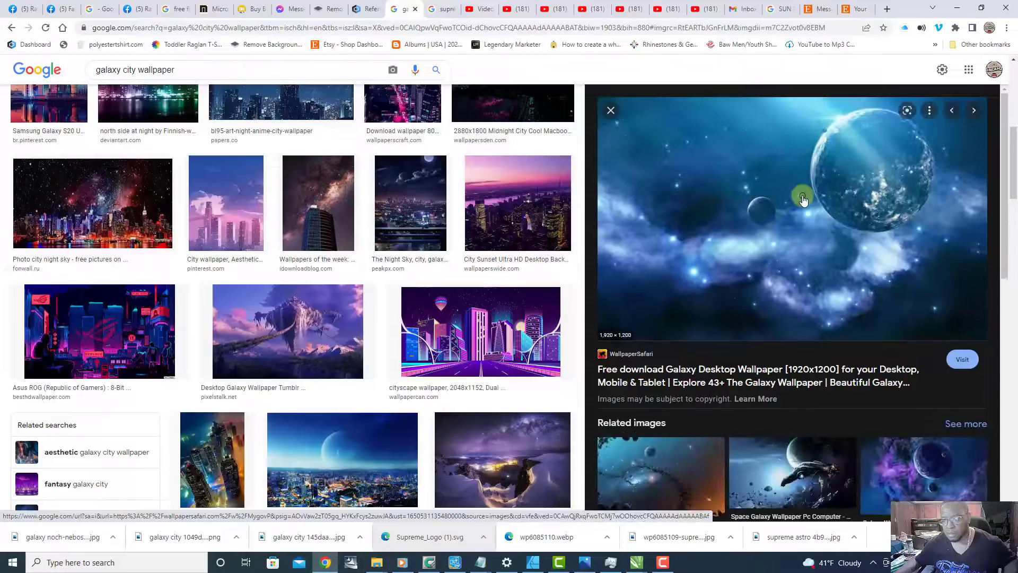
{"action": "right_click", "coordinate": [803, 198]}
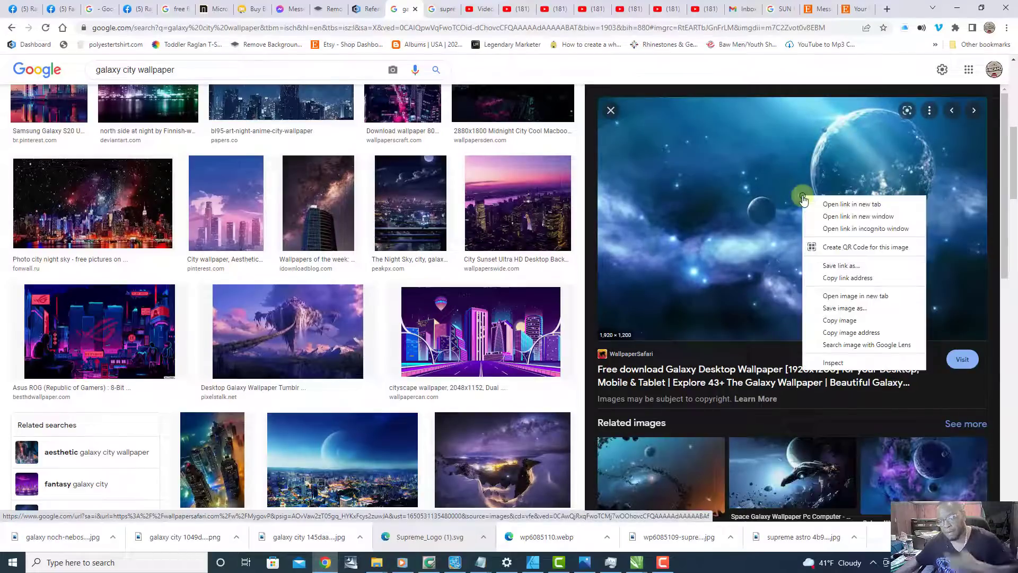
{"action": "left_click", "coordinate": [854, 318]}
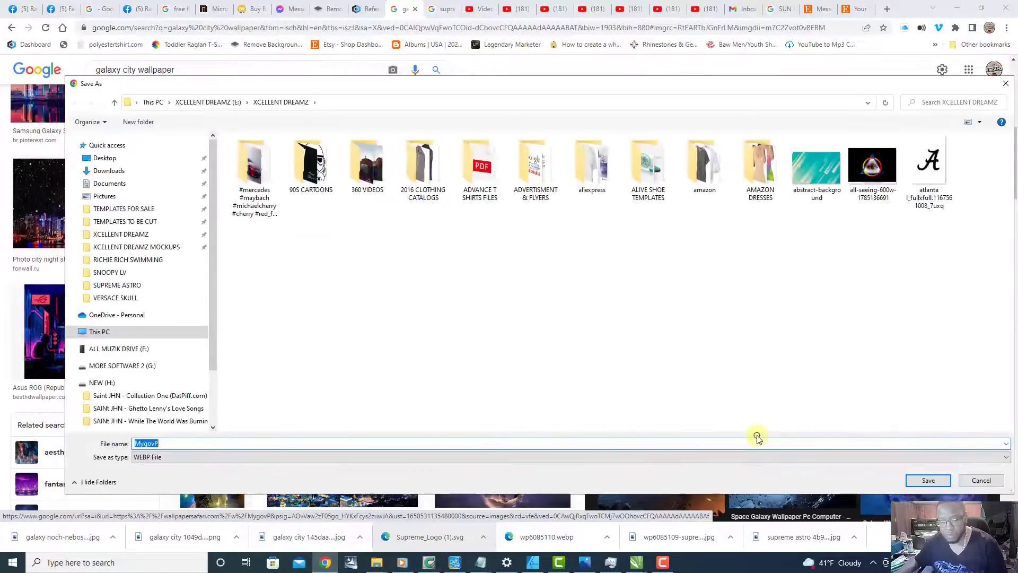
{"action": "left_click", "coordinate": [910, 480]}
Step: Save the Pinterest night wallpaper of tilted skyscrapers as a JPEG in XCELLENT DREAMZ, adding "galaxy" before its file name
{"action": "scroll", "coordinate": [779, 252], "scroll_direction": "down", "scroll_amount": 5}
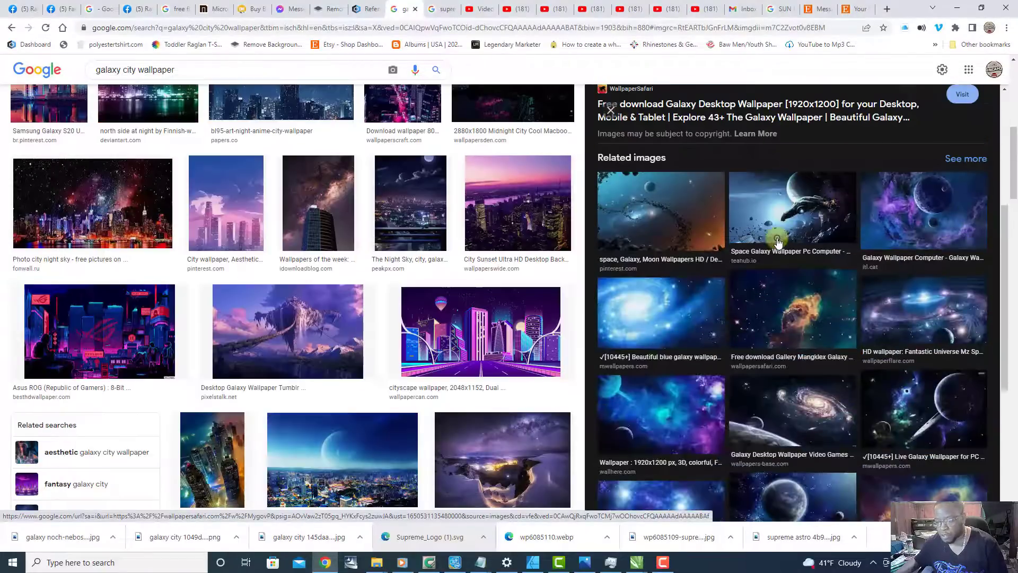
{"action": "scroll", "coordinate": [780, 252], "scroll_direction": "down", "scroll_amount": 3}
{"action": "scroll", "coordinate": [284, 252], "scroll_direction": "down", "scroll_amount": 2}
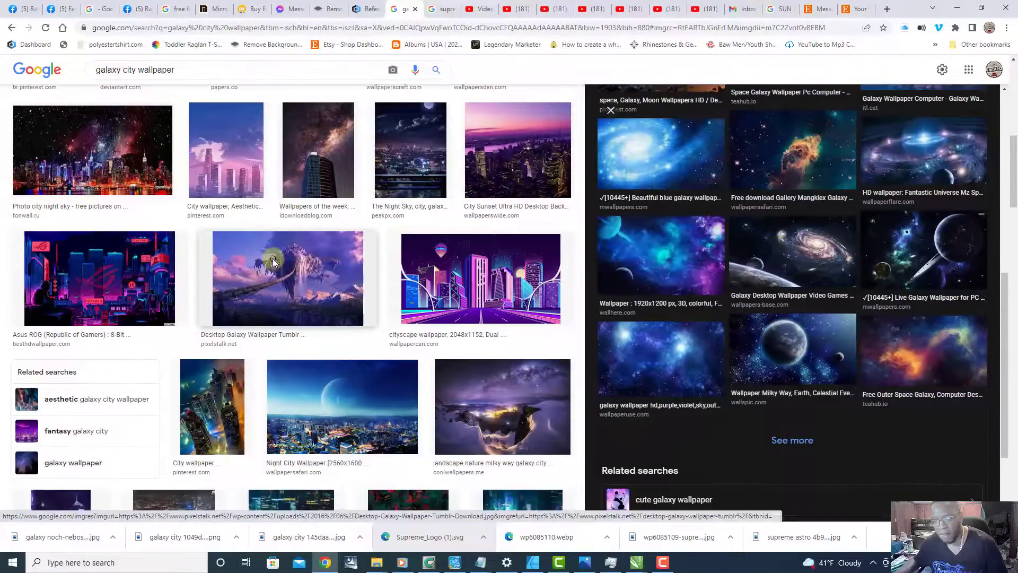
{"action": "scroll", "coordinate": [154, 228], "scroll_direction": "down", "scroll_amount": 2}
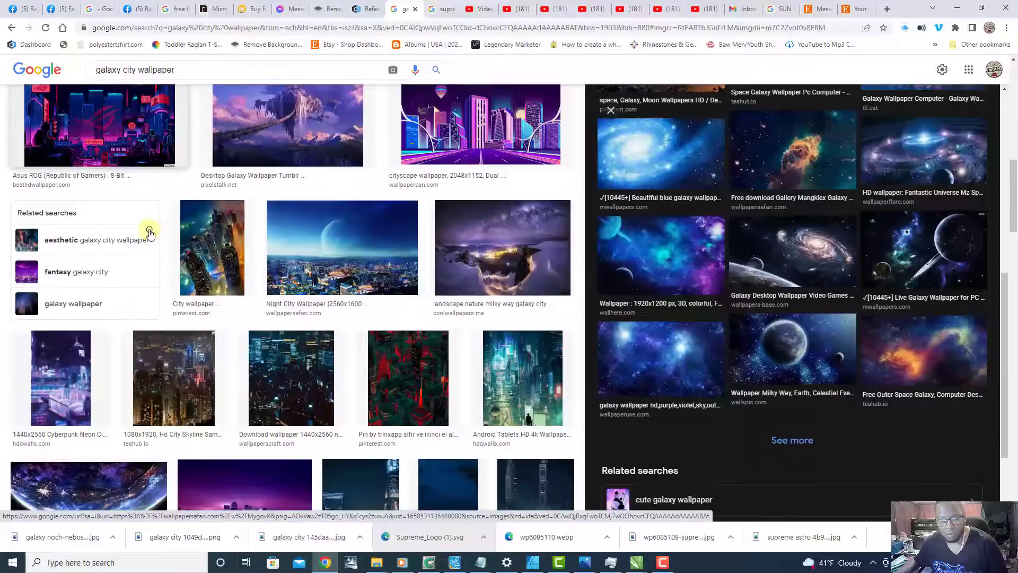
{"action": "left_click", "coordinate": [211, 269]}
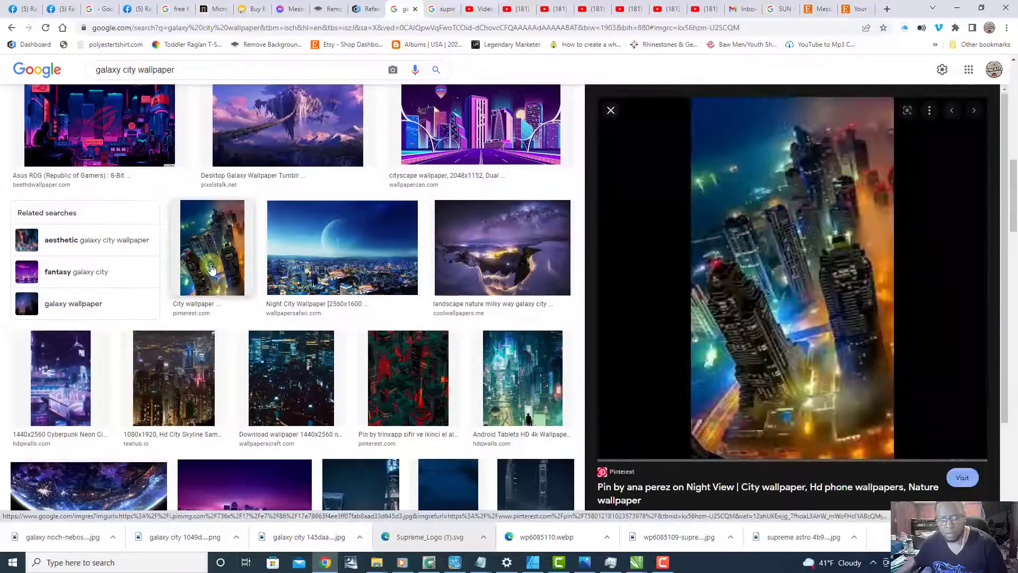
{"action": "right_click", "coordinate": [789, 250]}
{"action": "left_click", "coordinate": [831, 359]}
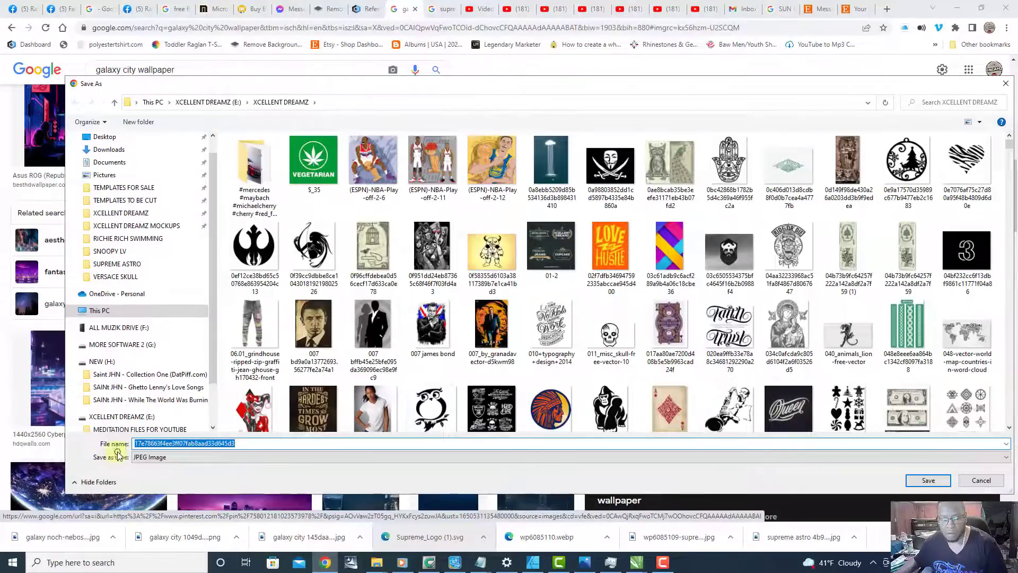
{"action": "left_click", "coordinate": [136, 445]}
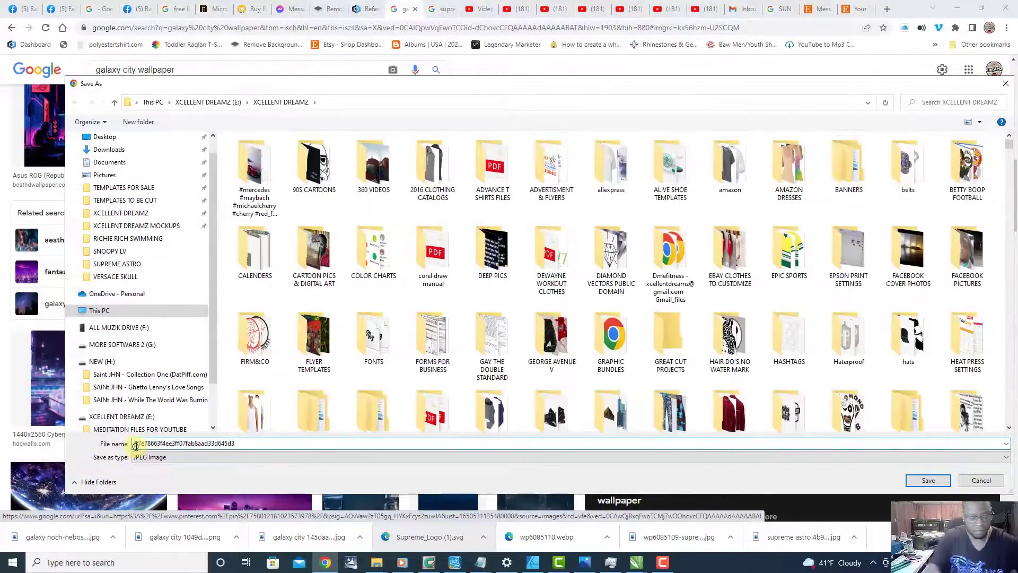
{"action": "type", "text": "galaxy"}
{"action": "key", "text": "Return"}
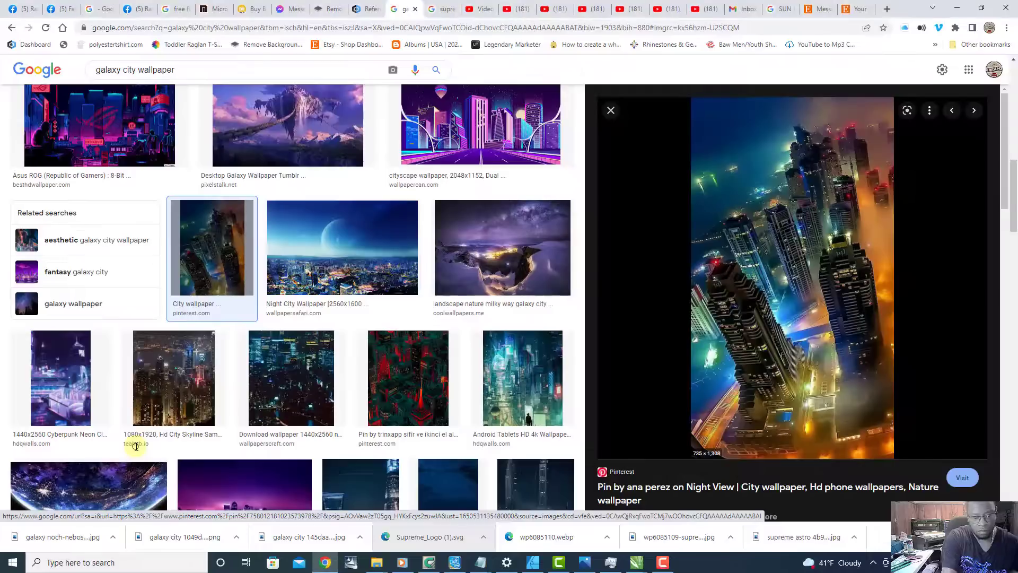
Step: Place the four downloaded galaxy city images from the browser's downloads into the supreme astro redone drawing in CorelDRAW
{"action": "left_click", "coordinate": [979, 8]}
{"action": "left_click_drag", "start_coordinate": [569, 515], "coordinate": [82, 325]}
{"action": "scroll", "coordinate": [82, 325], "scroll_direction": "down", "scroll_amount": 1}
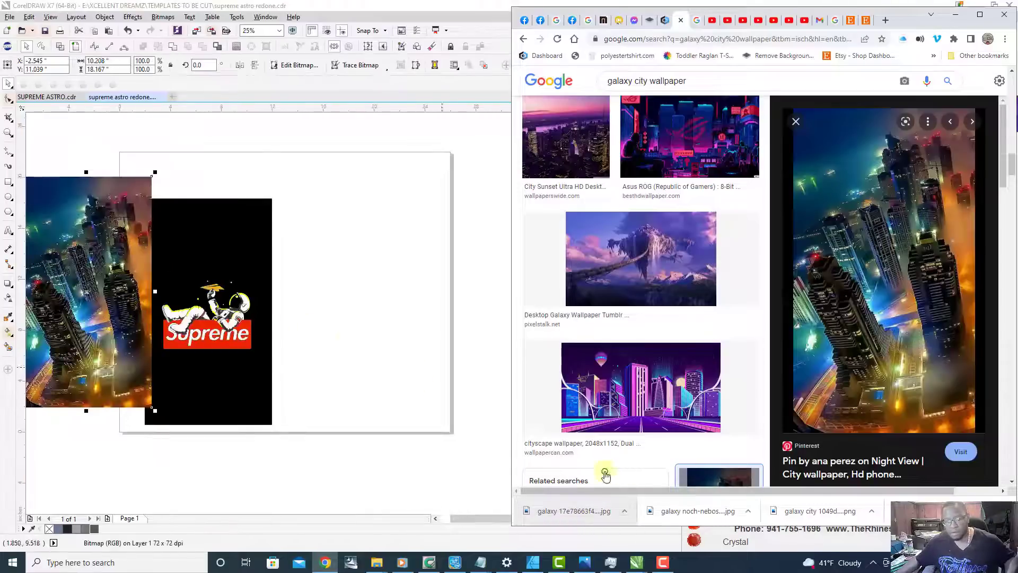
{"action": "left_click_drag", "start_coordinate": [699, 510], "coordinate": [397, 207]}
{"action": "left_click_drag", "start_coordinate": [779, 510], "coordinate": [433, 365]}
{"action": "scroll", "coordinate": [414, 337], "scroll_direction": "down", "scroll_amount": 2}
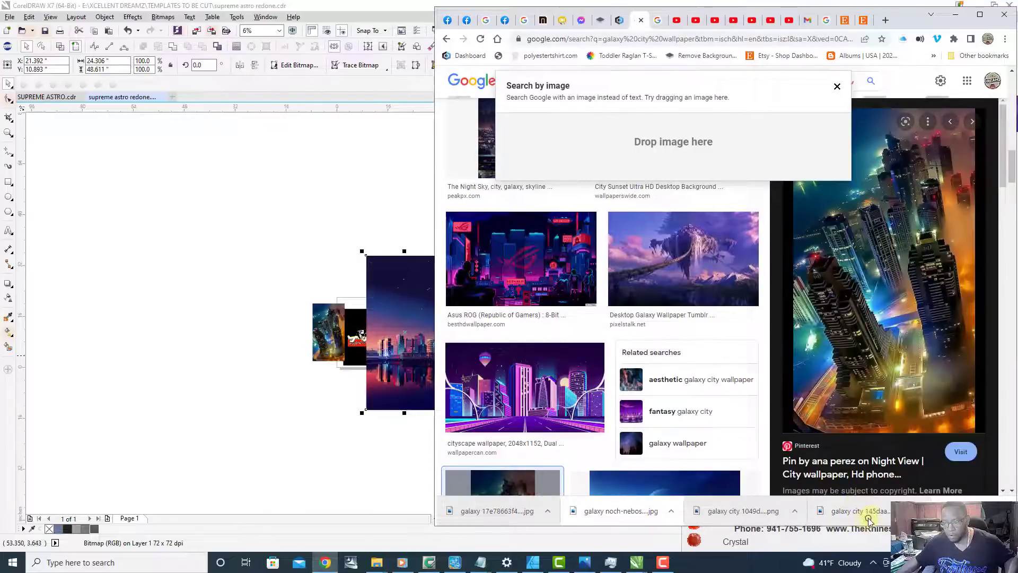
{"action": "left_click_drag", "start_coordinate": [872, 516], "coordinate": [262, 439]}
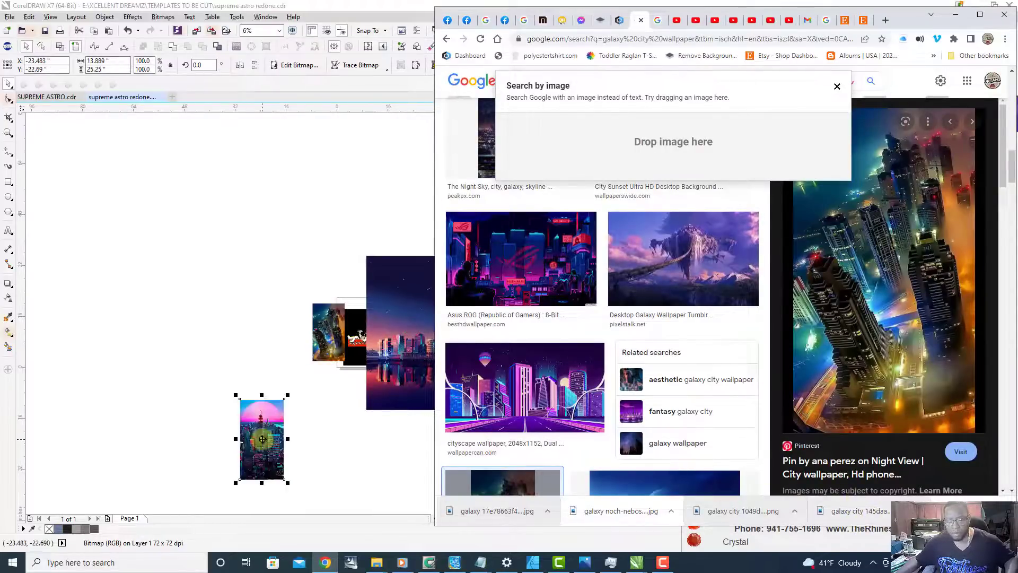
{"action": "left_click", "coordinate": [351, 440]}
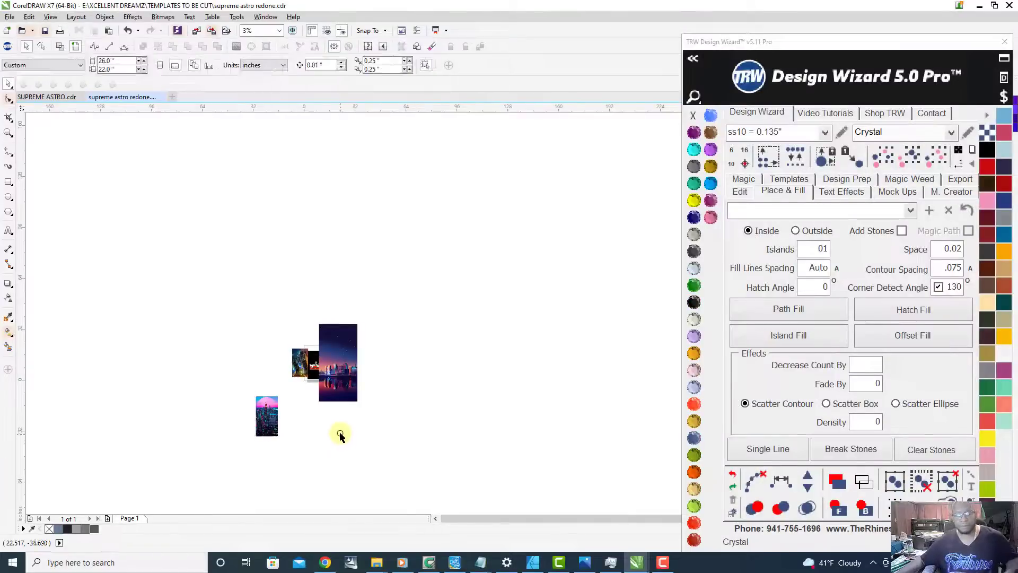
Step: Group the four city images together in the empty area beside the page, clear of the astronaut design
{"action": "left_click_drag", "start_coordinate": [329, 369], "coordinate": [432, 449]}
{"action": "left_click_drag", "start_coordinate": [195, 429], "coordinate": [506, 367]}
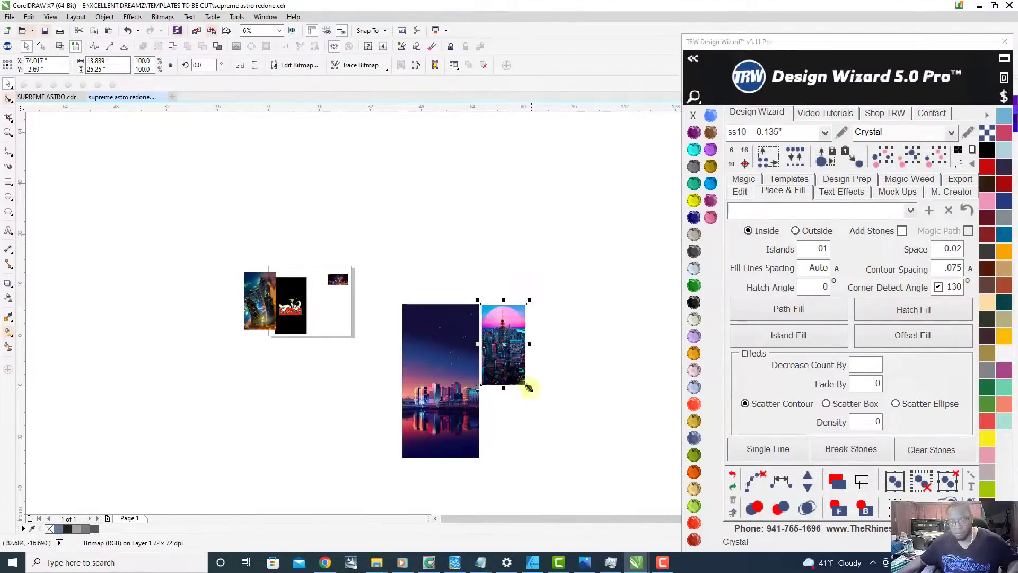
{"action": "left_click_drag", "start_coordinate": [408, 284], "coordinate": [411, 294]}
{"action": "left_click_drag", "start_coordinate": [252, 305], "coordinate": [432, 274]}
{"action": "scroll", "coordinate": [312, 375], "scroll_direction": "up", "scroll_amount": 1}
{"action": "scroll", "coordinate": [309, 364], "scroll_direction": "down", "scroll_amount": 1}
{"action": "scroll", "coordinate": [295, 312], "scroll_direction": "up", "scroll_amount": 1}
Step: Copy the complete black Supreme astronaut design from page 1 onto a new second page
{"action": "left_click_drag", "start_coordinate": [201, 182], "coordinate": [344, 387]}
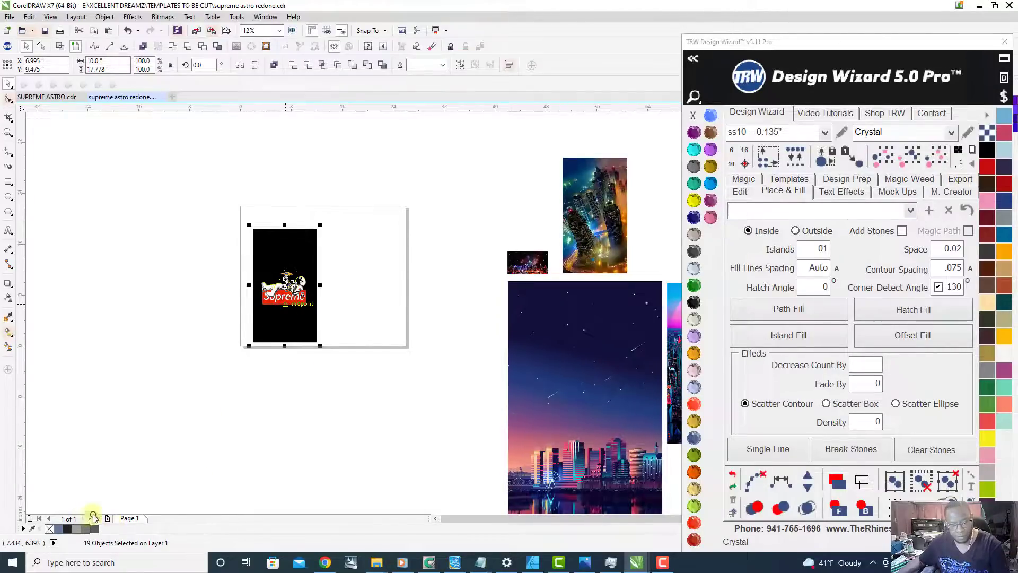
{"action": "left_click", "coordinate": [106, 519]}
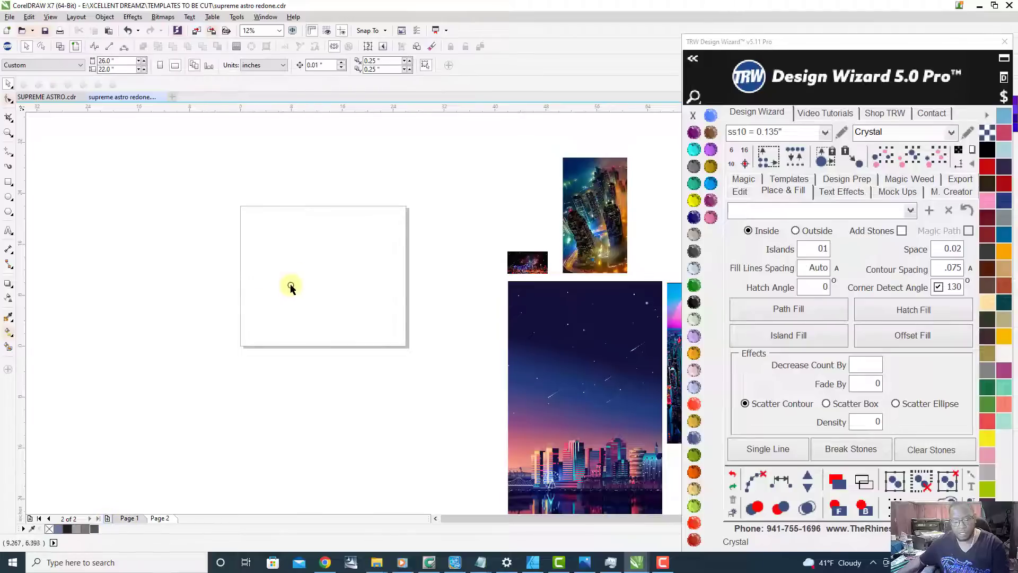
{"action": "key", "text": "ctrl+v"}
{"action": "scroll", "coordinate": [297, 286], "scroll_direction": "up", "scroll_amount": 4}
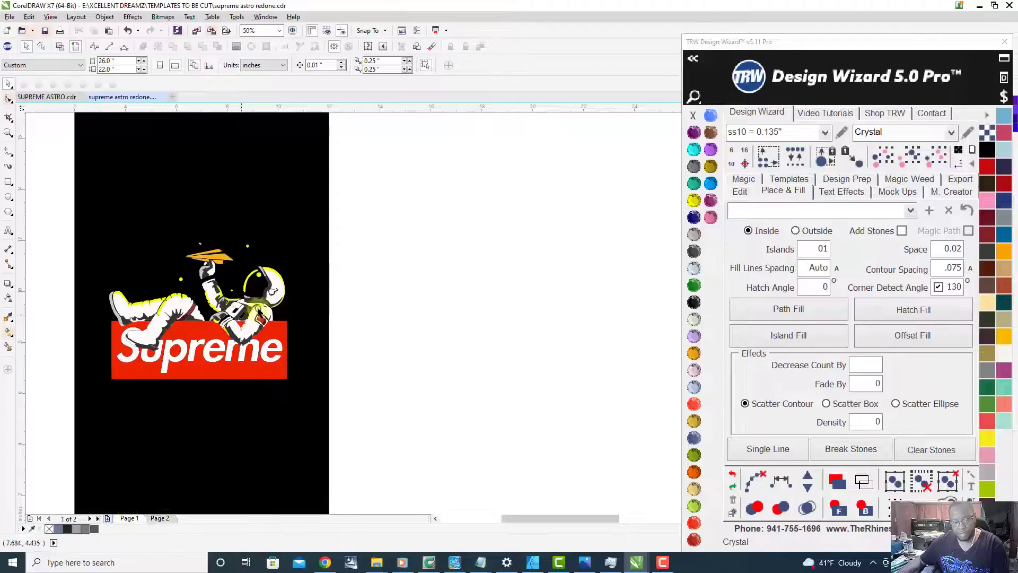
{"action": "scroll", "coordinate": [323, 316], "scroll_direction": "down", "scroll_amount": 2}
{"action": "left_click", "coordinate": [164, 521]}
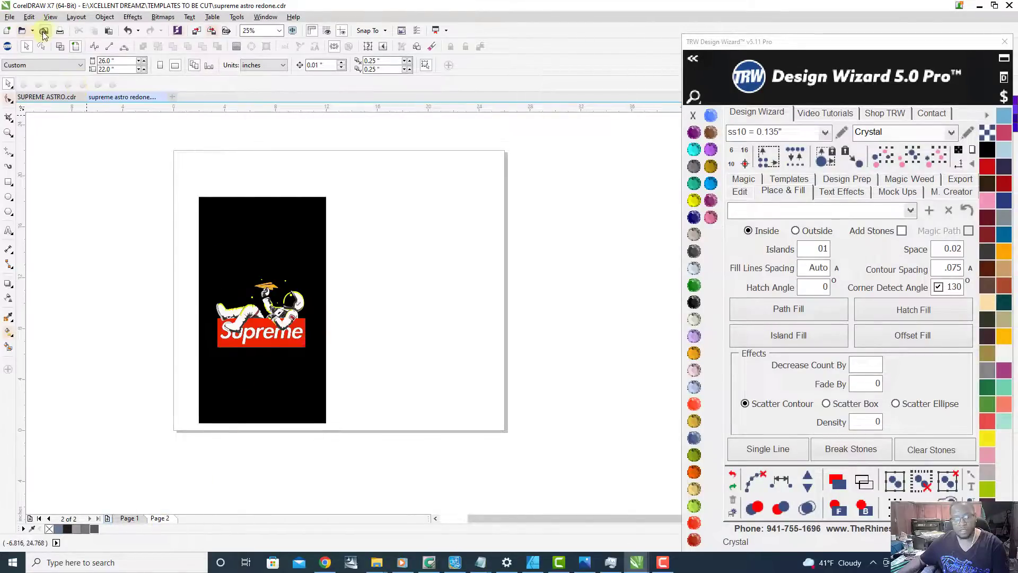
Step: Move the large purple skyline image onto page 2, beside the Supreme astronaut design
{"action": "scroll", "coordinate": [234, 258], "scroll_direction": "down", "scroll_amount": 1}
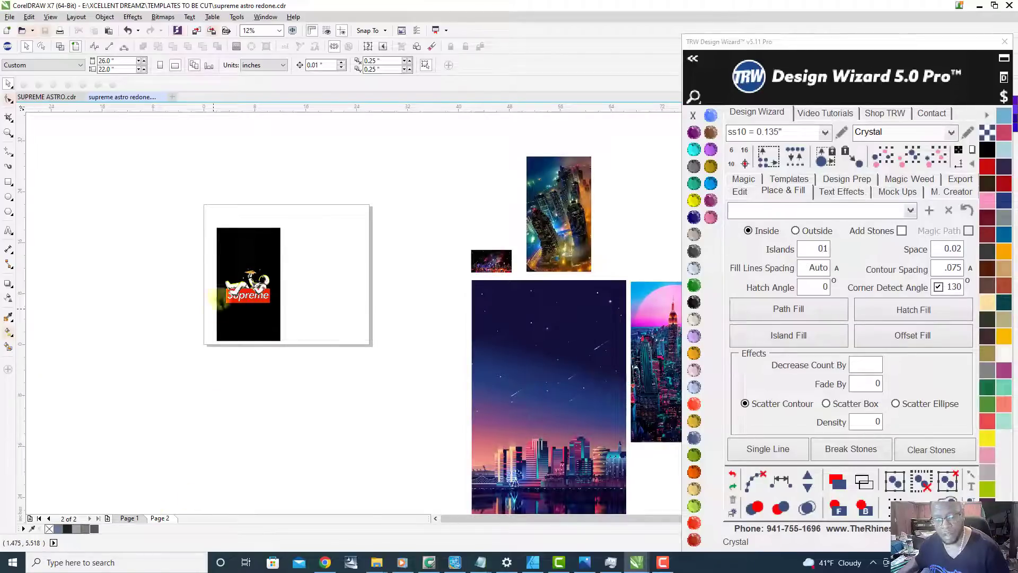
{"action": "scroll", "coordinate": [263, 276], "scroll_direction": "up", "scroll_amount": 1}
{"action": "scroll", "coordinate": [266, 273], "scroll_direction": "down", "scroll_amount": 1}
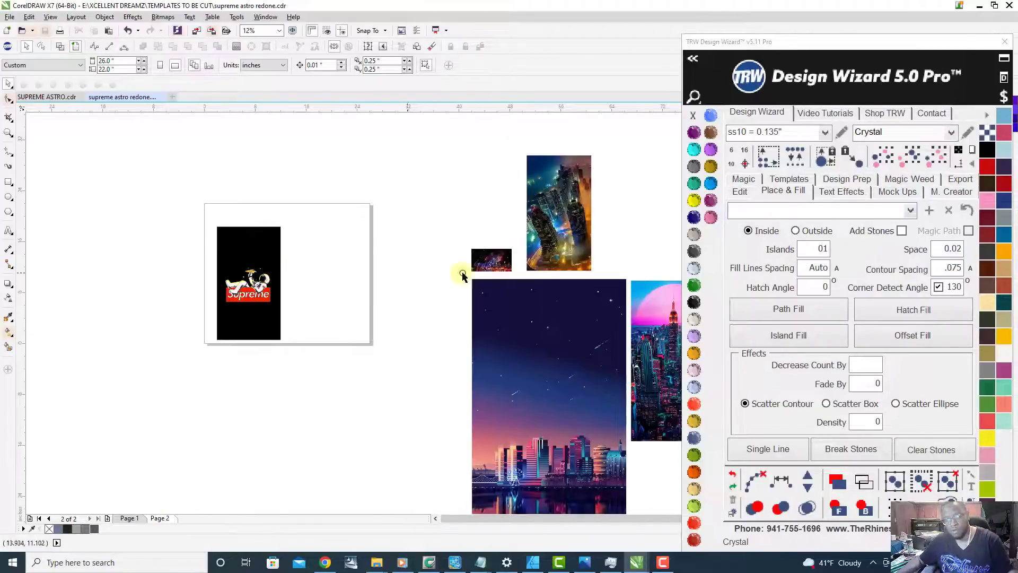
{"action": "left_click_drag", "start_coordinate": [567, 332], "coordinate": [390, 277]}
Step: Duplicate the Supreme astronaut design and place the copy outside the page on its left side
{"action": "left_click_drag", "start_coordinate": [175, 220], "coordinate": [293, 359]}
{"action": "left_click_drag", "start_coordinate": [234, 259], "coordinate": [114, 253]}
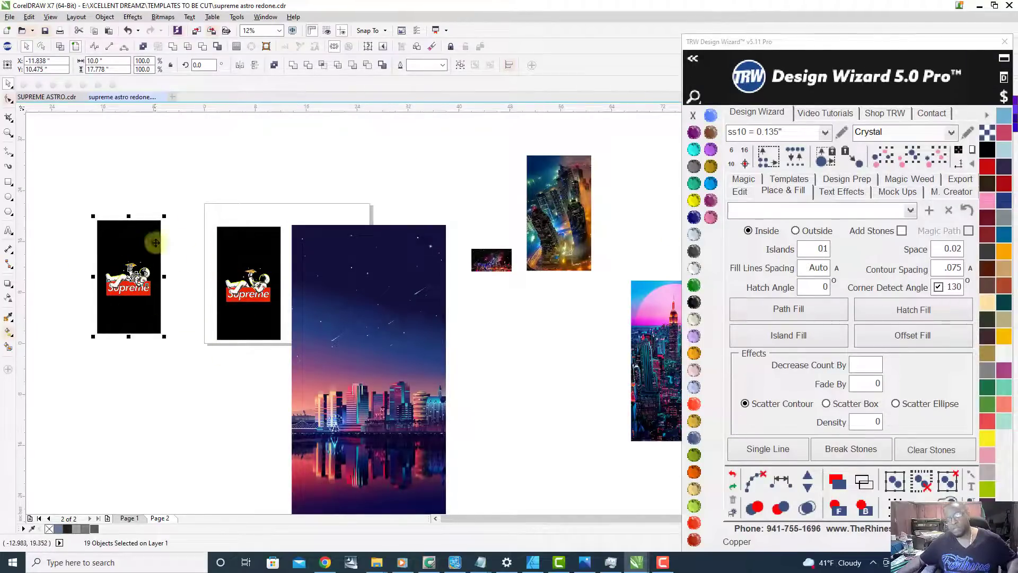
{"action": "key", "text": "Escape"}
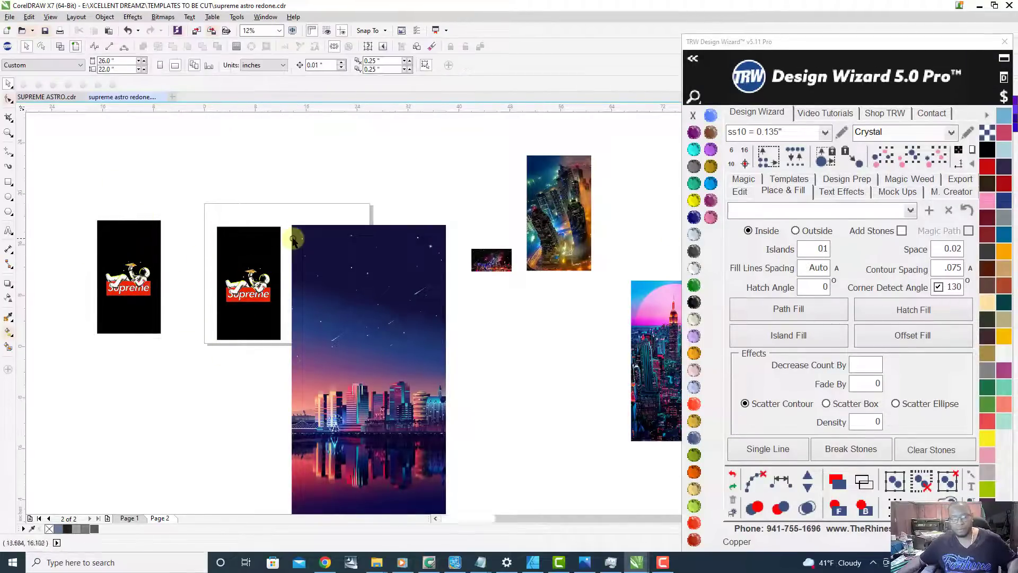
Step: Position the skyline image over the astronaut design on page 2 and scale it down to 43%, about 10.4 by 20.9 inches
{"action": "scroll", "coordinate": [293, 236], "scroll_direction": "up", "scroll_amount": 1}
{"action": "left_click_drag", "start_coordinate": [300, 222], "coordinate": [147, 220]}
{"action": "scroll", "coordinate": [183, 212], "scroll_direction": "down", "scroll_amount": 2}
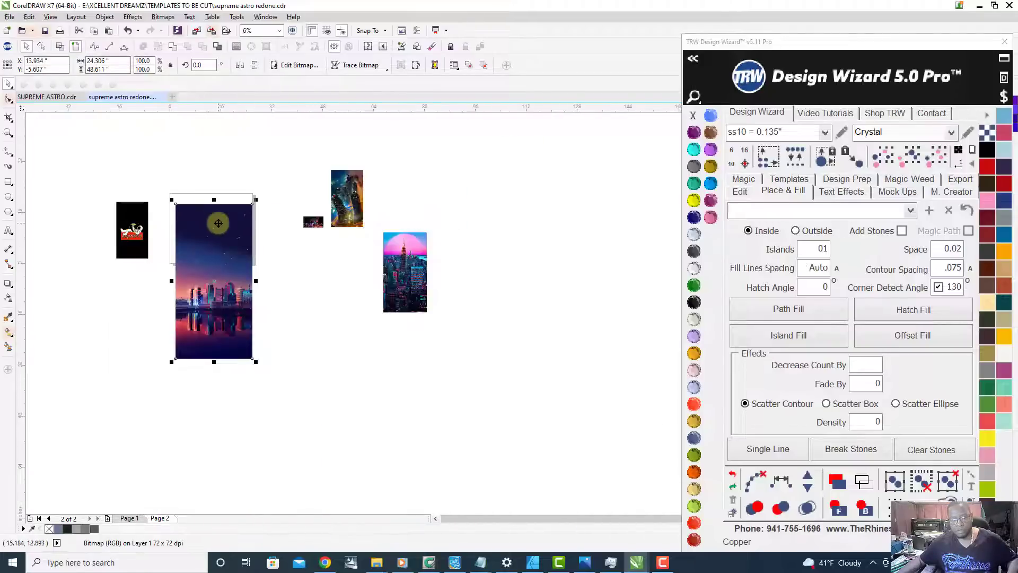
{"action": "scroll", "coordinate": [226, 323], "scroll_direction": "up", "scroll_amount": 1}
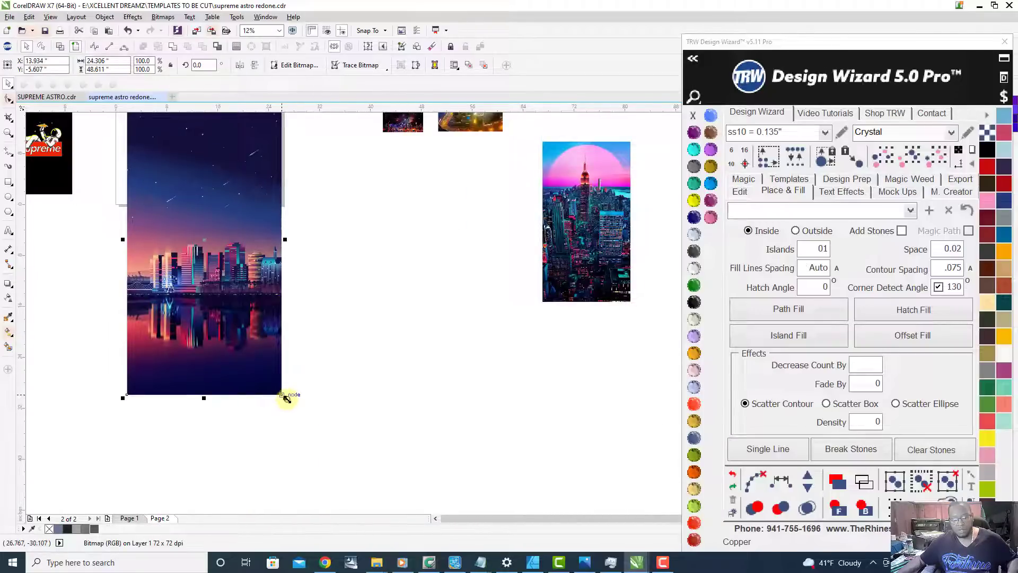
{"action": "left_click_drag", "start_coordinate": [286, 399], "coordinate": [190, 226]}
{"action": "scroll", "coordinate": [200, 244], "scroll_direction": "down", "scroll_amount": 1}
{"action": "scroll", "coordinate": [189, 204], "scroll_direction": "up", "scroll_amount": 2}
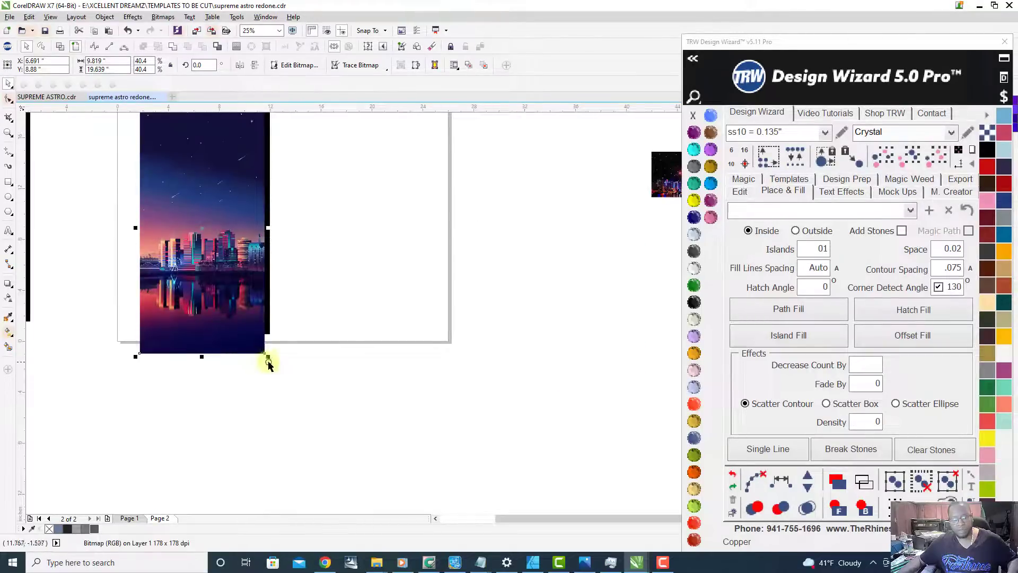
{"action": "left_click_drag", "start_coordinate": [269, 357], "coordinate": [295, 383]}
{"action": "scroll", "coordinate": [295, 383], "scroll_direction": "down", "scroll_amount": 1}
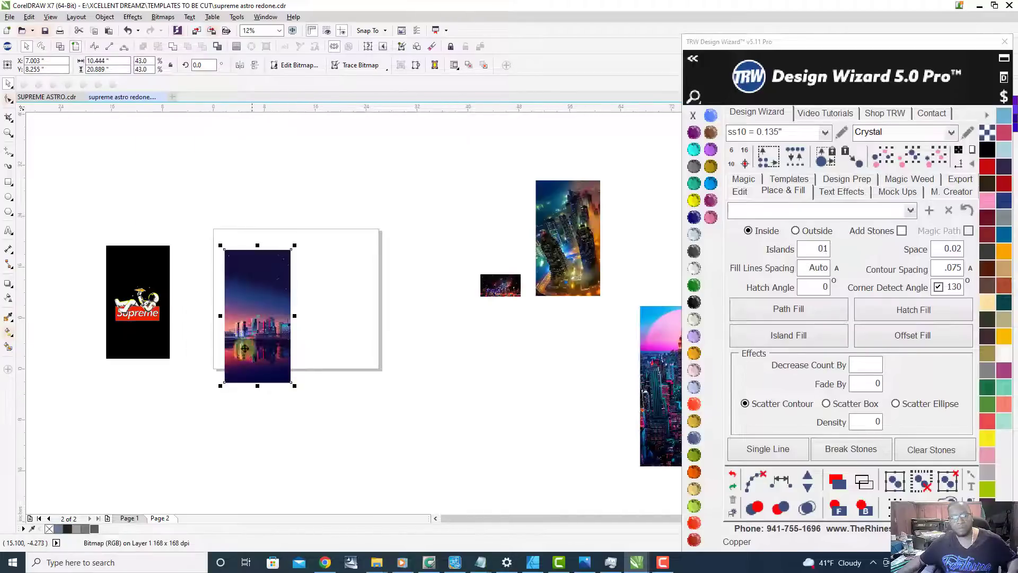
Step: Send the skyline image behind the astronaut design and shift it up until its bottom edge sits just below the black rectangle
{"action": "scroll", "coordinate": [234, 296], "scroll_direction": "up", "scroll_amount": 1}
{"action": "left_click", "coordinate": [863, 489]}
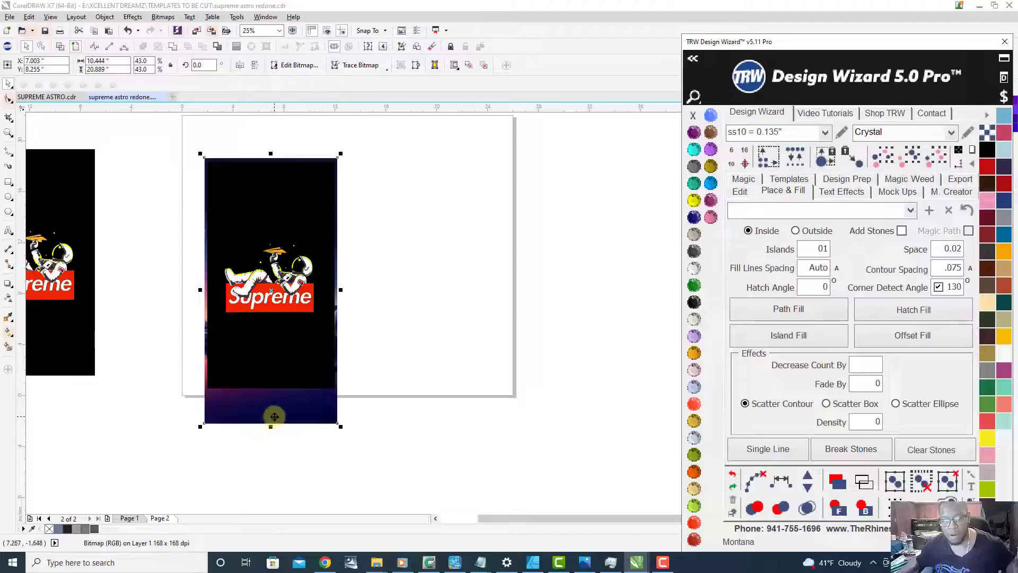
{"action": "left_click_drag", "start_coordinate": [279, 414], "coordinate": [278, 385]}
{"action": "scroll", "coordinate": [234, 393], "scroll_direction": "up", "scroll_amount": 5}
{"action": "left_click_drag", "start_coordinate": [211, 388], "coordinate": [225, 370]}
{"action": "scroll", "coordinate": [320, 432], "scroll_direction": "down", "scroll_amount": 3}
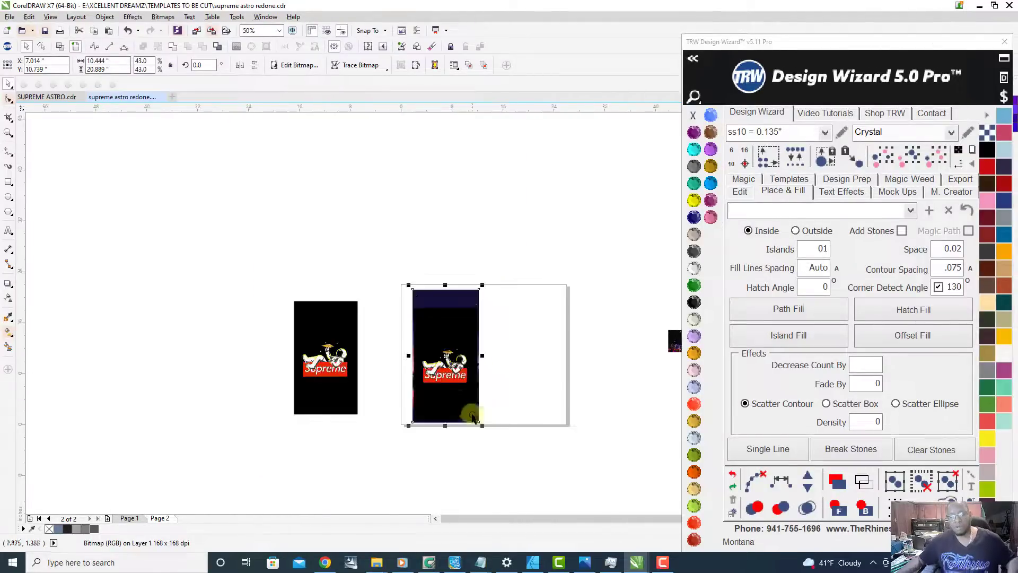
{"action": "scroll", "coordinate": [459, 390], "scroll_direction": "up", "scroll_amount": 1}
{"action": "left_click", "coordinate": [612, 345]}
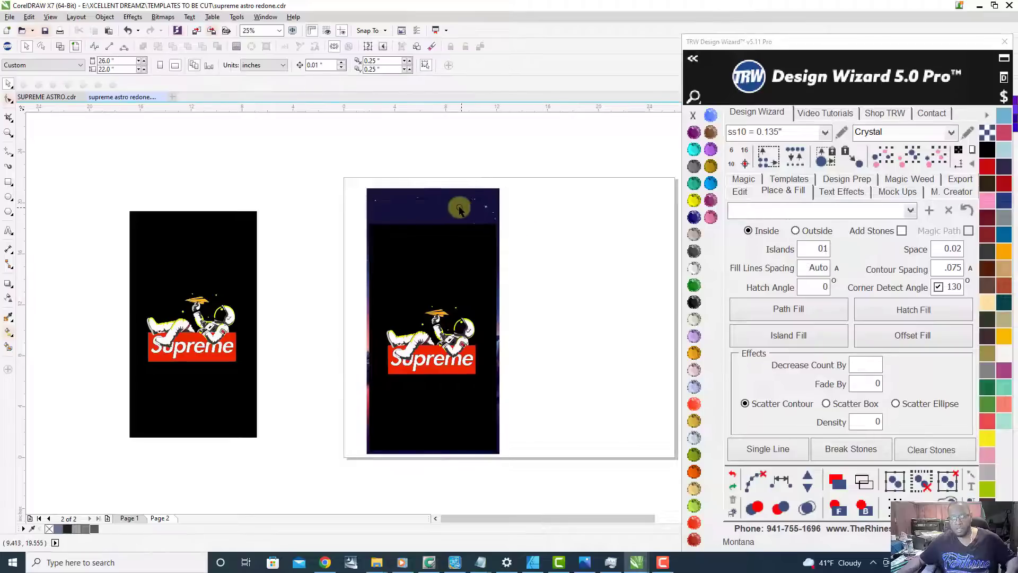
{"action": "left_click_drag", "start_coordinate": [472, 199], "coordinate": [567, 201]}
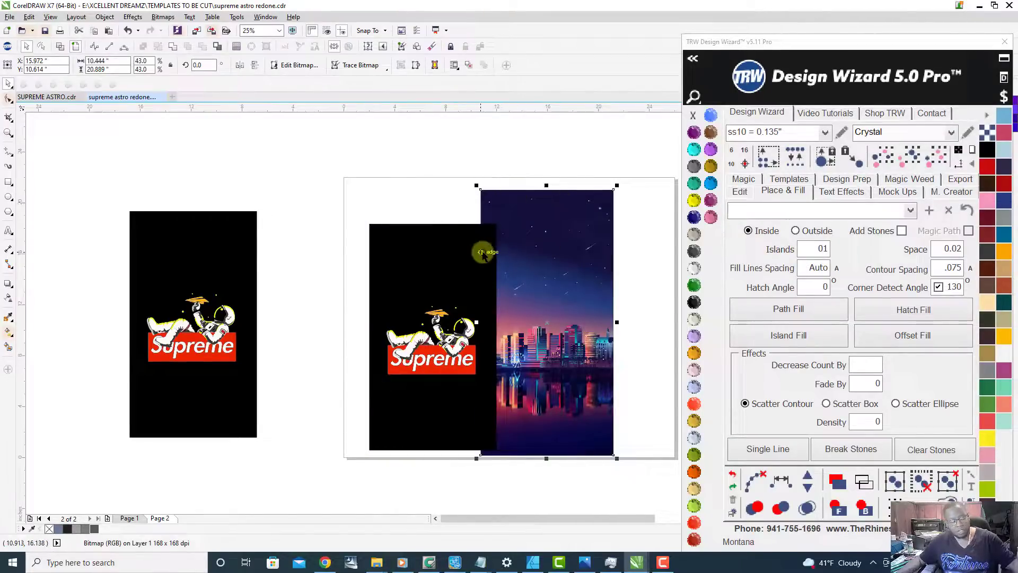
{"action": "key", "text": "ctrl+z"}
Step: PowerClip the skyline image inside the black rectangle of the page 2 astronaut design
{"action": "right_click", "coordinate": [461, 205]}
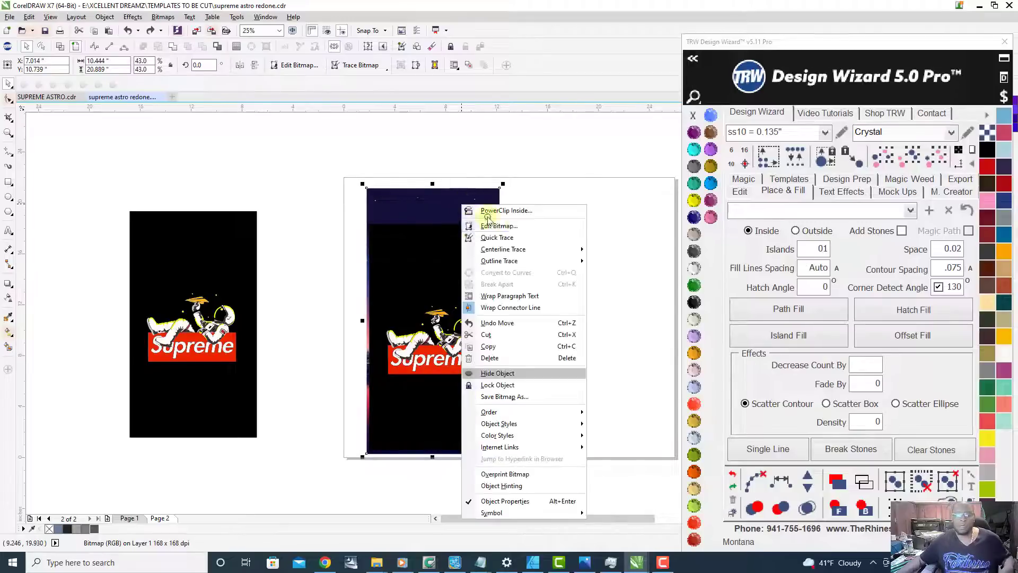
{"action": "left_click", "coordinate": [535, 211]}
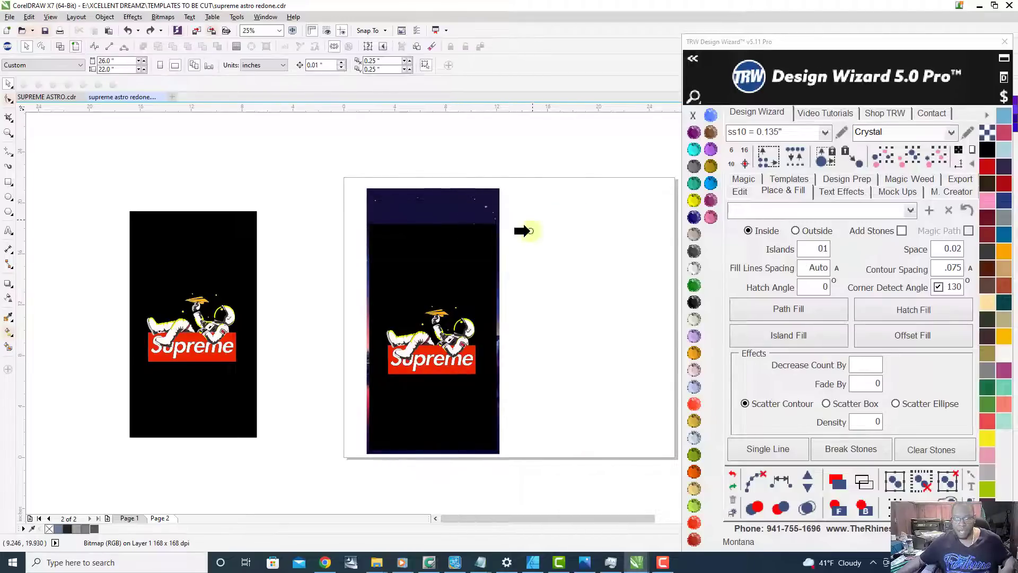
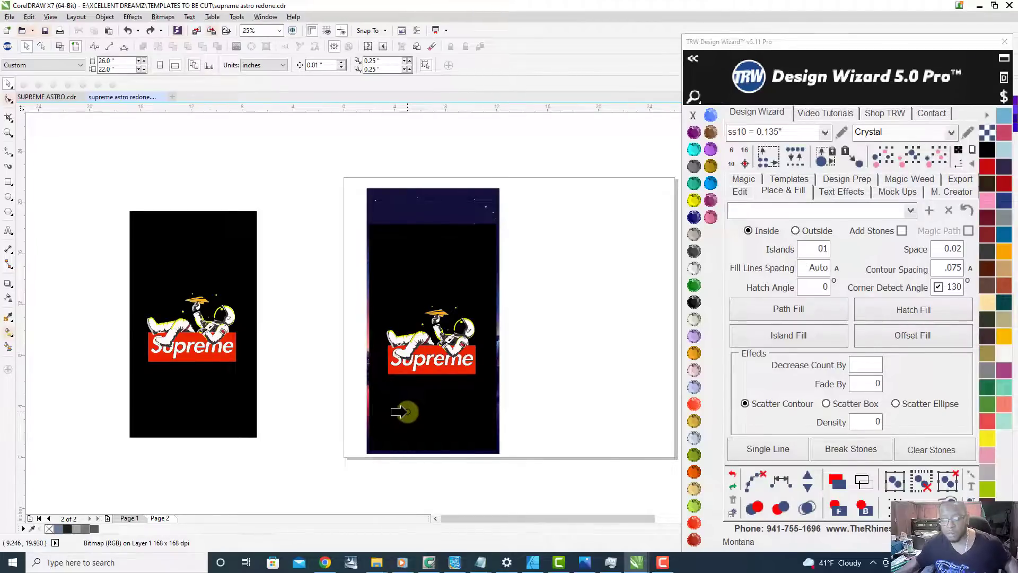
Step: Pick the page 2 black shape as the container for the skyline image and inspect the fill around the astronaut
{"action": "left_click", "coordinate": [408, 411]}
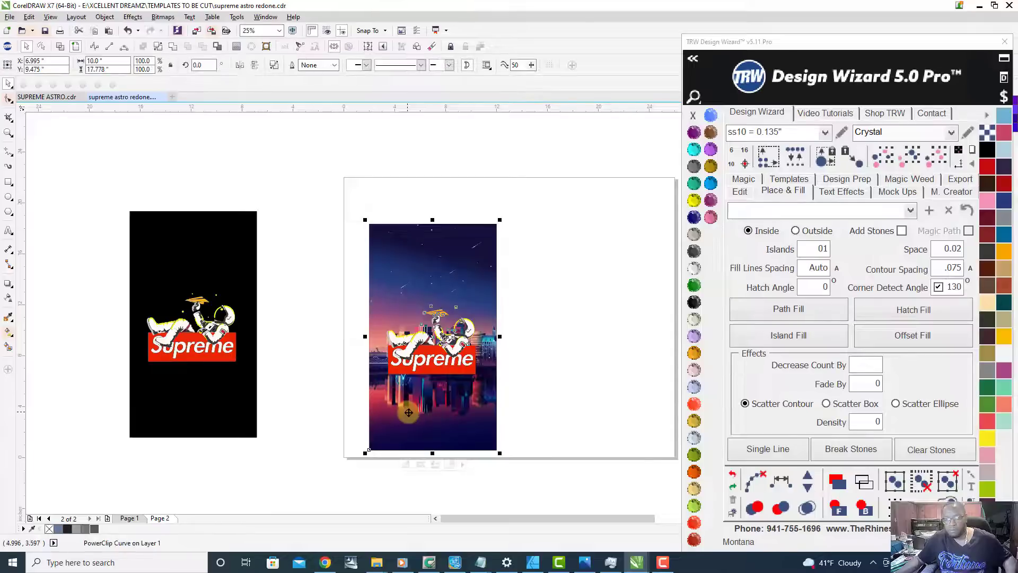
{"action": "scroll", "coordinate": [526, 386], "scroll_direction": "up", "scroll_amount": 1}
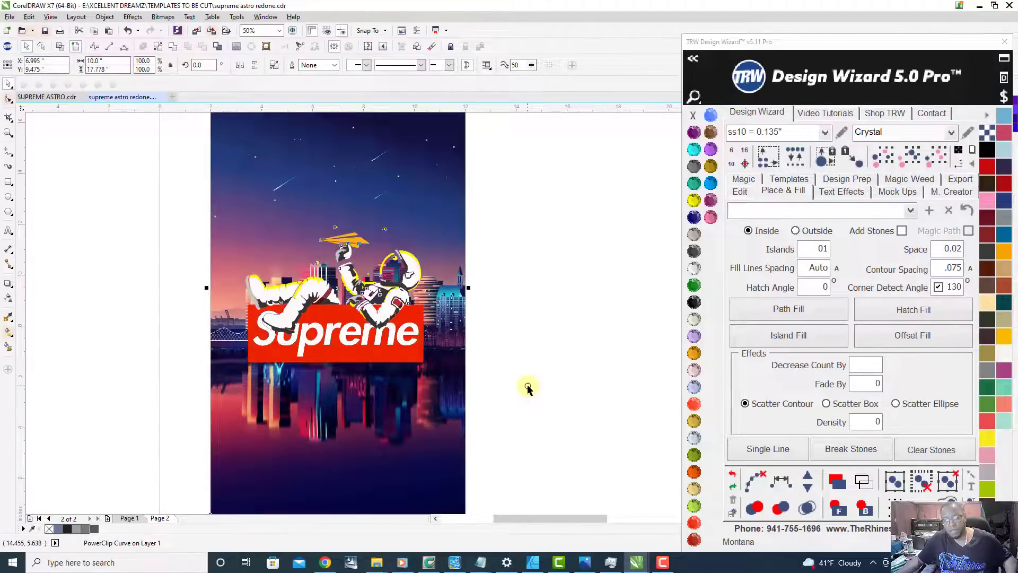
{"action": "scroll", "coordinate": [470, 377], "scroll_direction": "down", "scroll_amount": 1}
{"action": "scroll", "coordinate": [439, 406], "scroll_direction": "up", "scroll_amount": 1}
{"action": "scroll", "coordinate": [448, 368], "scroll_direction": "down", "scroll_amount": 1}
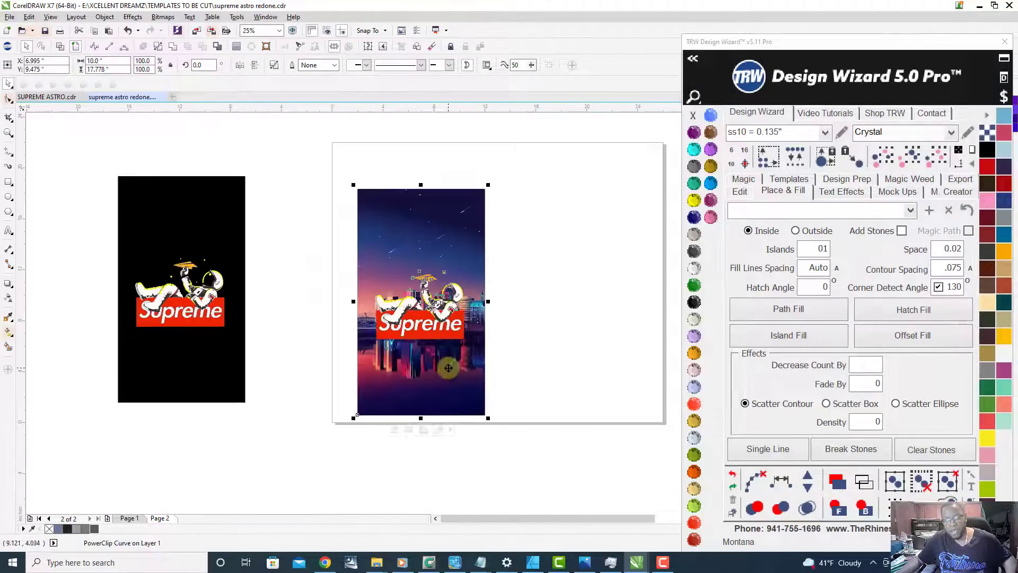
{"action": "scroll", "coordinate": [452, 387], "scroll_direction": "up", "scroll_amount": 1}
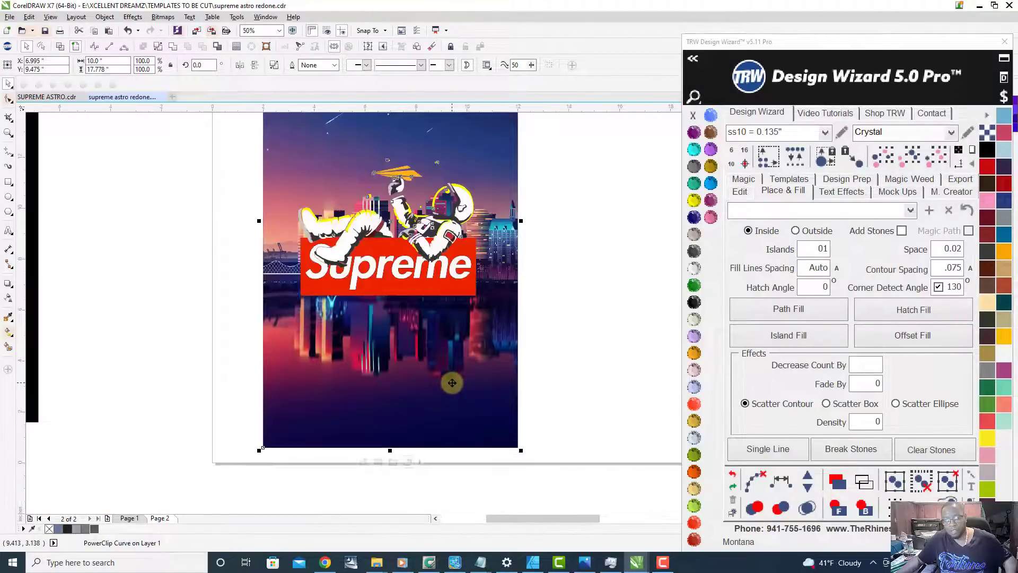
Step: Undo placing the skyline image inside the black shape and clear the selection
{"action": "left_click", "coordinate": [733, 475]}
{"action": "scroll", "coordinate": [470, 393], "scroll_direction": "down", "scroll_amount": 1}
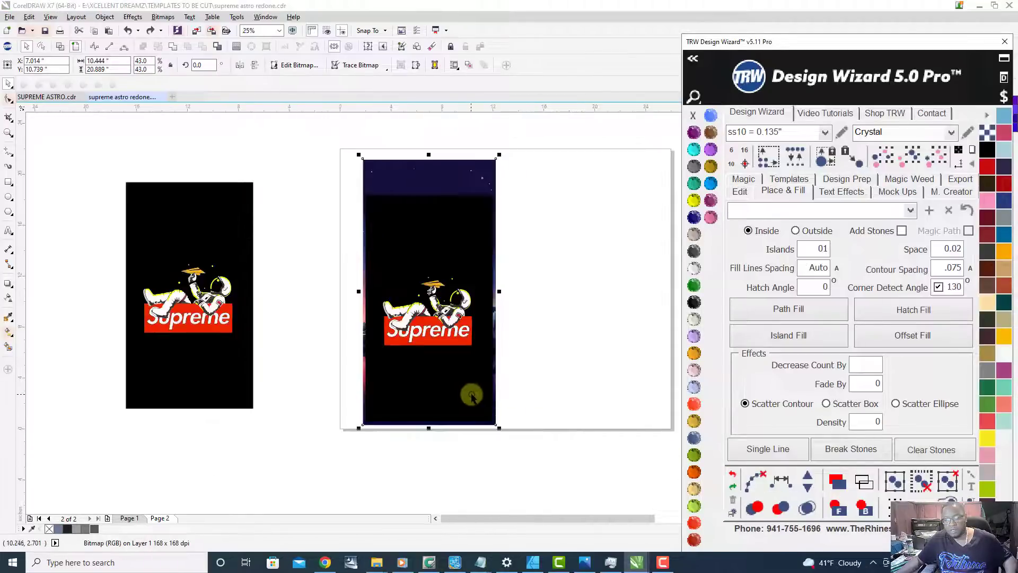
{"action": "left_click", "coordinate": [465, 171]}
{"action": "left_click", "coordinate": [545, 276]}
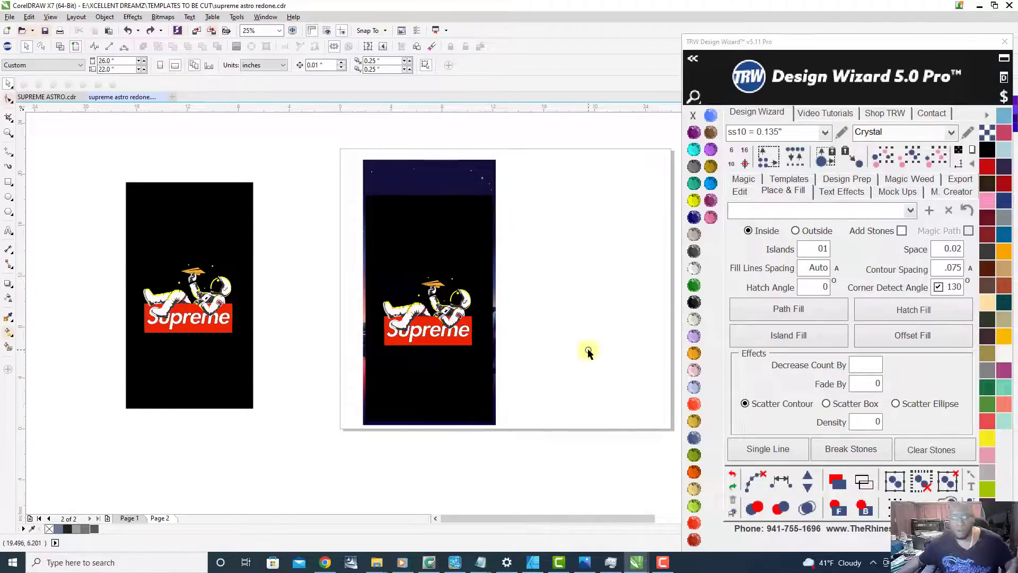
Step: Move the black cut-out shape off the skyline image to the empty area on its right
{"action": "left_click_drag", "start_coordinate": [402, 246], "coordinate": [561, 250]}
{"action": "scroll", "coordinate": [491, 359], "scroll_direction": "up", "scroll_amount": 1}
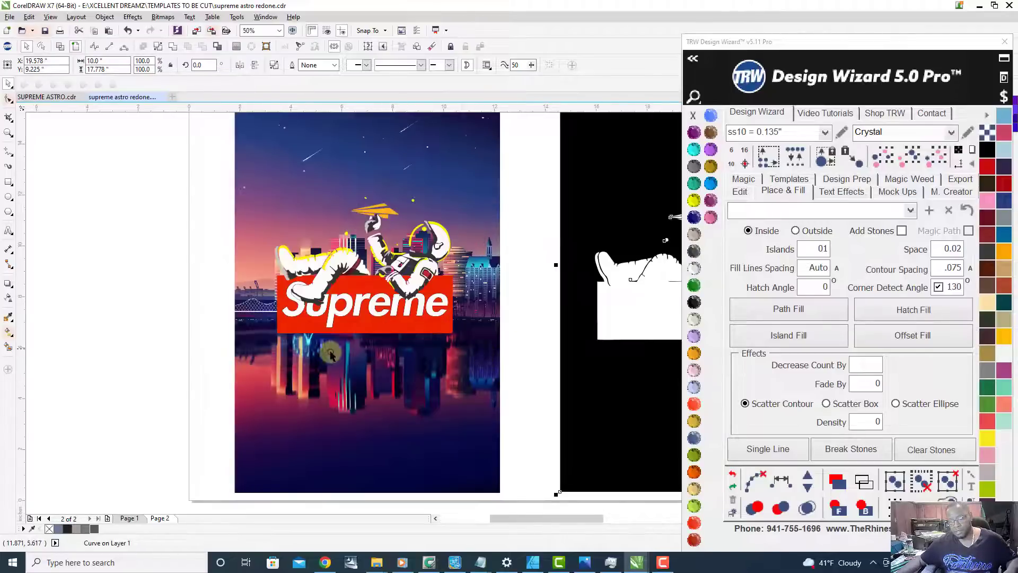
{"action": "scroll", "coordinate": [345, 345], "scroll_direction": "down", "scroll_amount": 1}
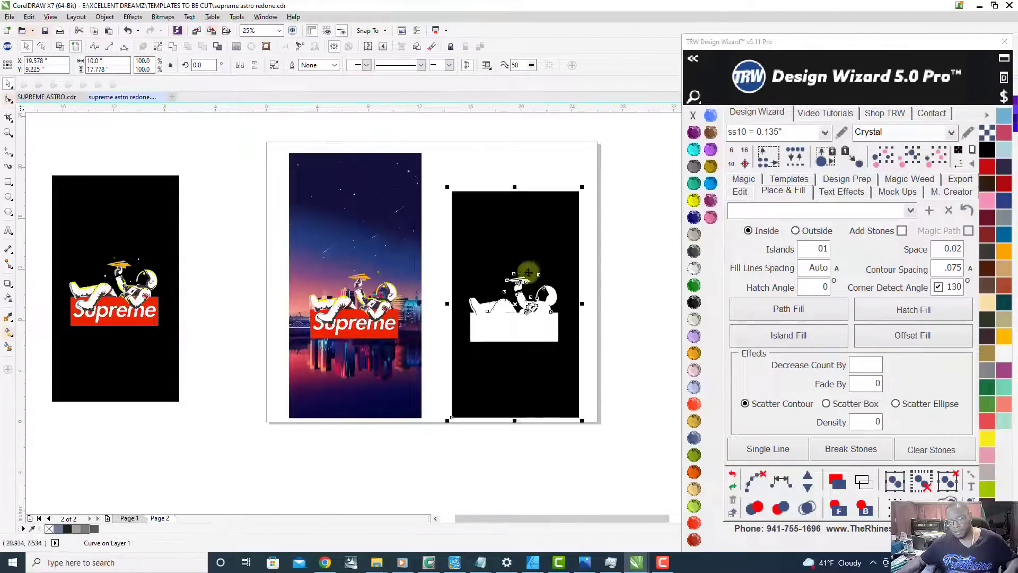
Step: Move the astronaut and Supreme logo straight down to the lower edge of the skyline image and examine the placement
{"action": "left_click_drag", "start_coordinate": [238, 258], "coordinate": [449, 379]}
{"action": "left_click_drag", "start_coordinate": [373, 337], "coordinate": [376, 409]}
{"action": "scroll", "coordinate": [369, 318], "scroll_direction": "up", "scroll_amount": 1}
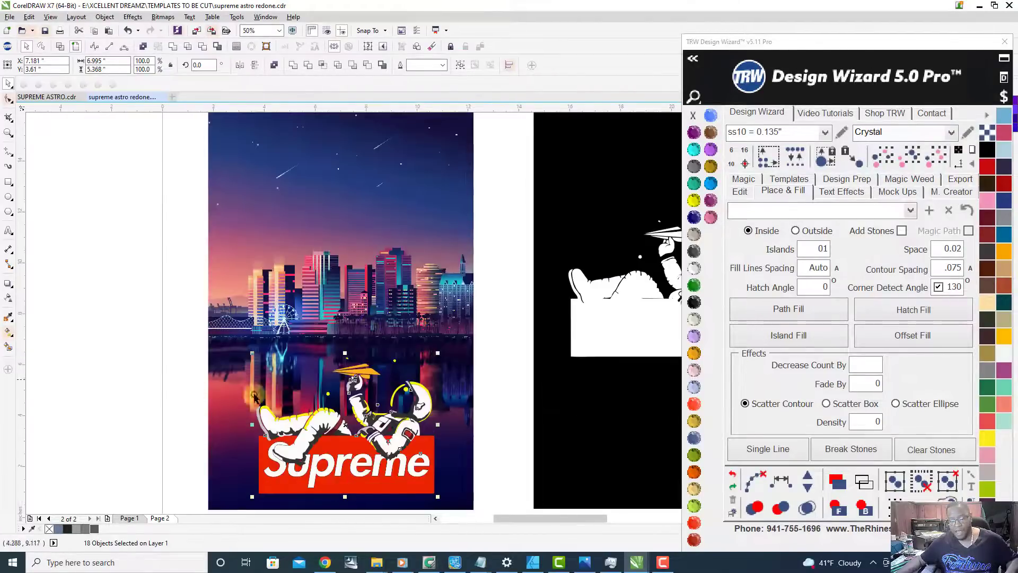
{"action": "scroll", "coordinate": [308, 334], "scroll_direction": "down", "scroll_amount": 1}
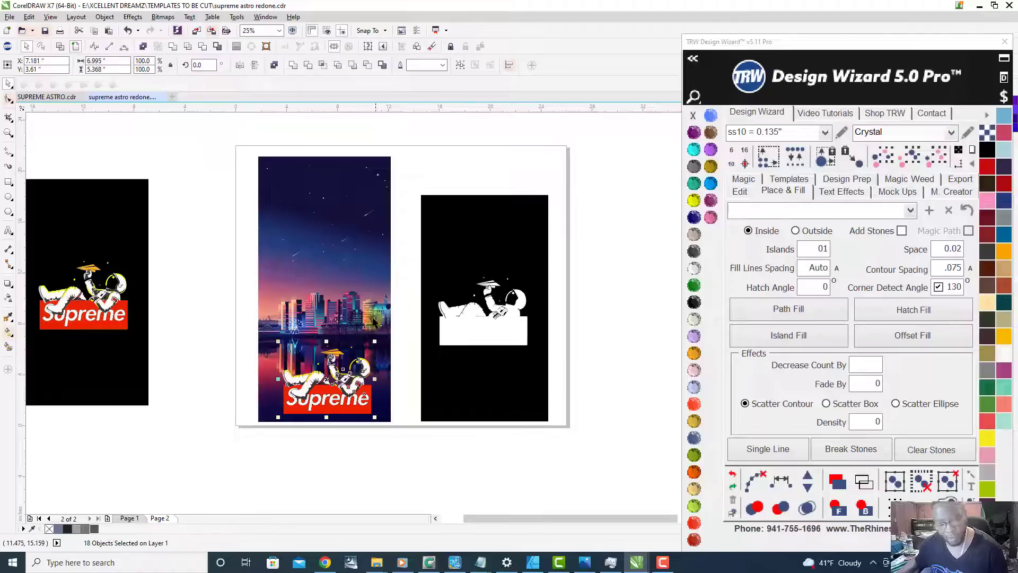
{"action": "scroll", "coordinate": [374, 286], "scroll_direction": "up", "scroll_amount": 1}
{"action": "scroll", "coordinate": [378, 296], "scroll_direction": "down", "scroll_amount": 1}
Step: Undo the moves of the astronaut artwork and the black cut-out shape
{"action": "key", "text": "ctrl+z"}
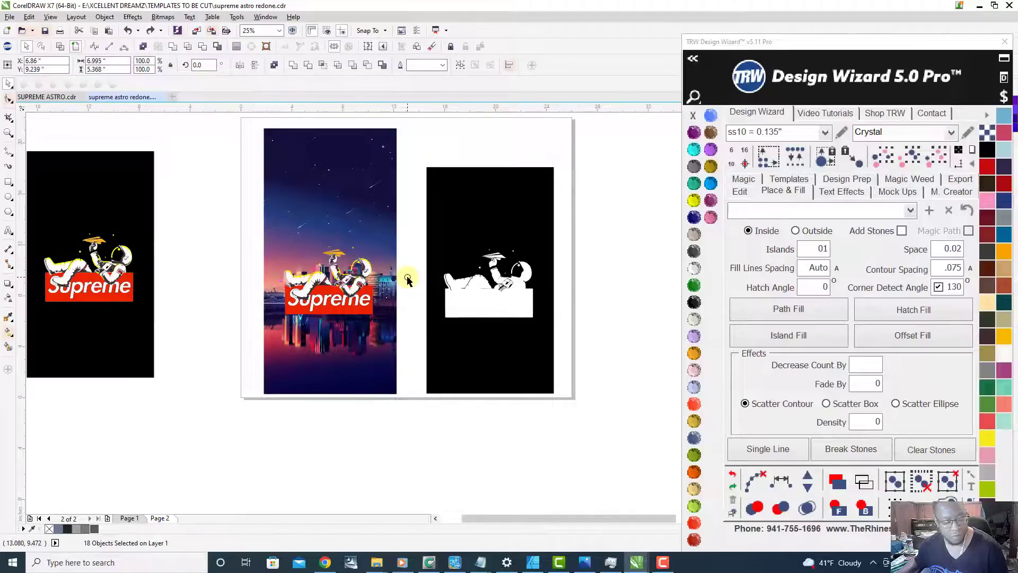
{"action": "key", "text": "ctrl+z"}
{"action": "left_click", "coordinate": [476, 324]}
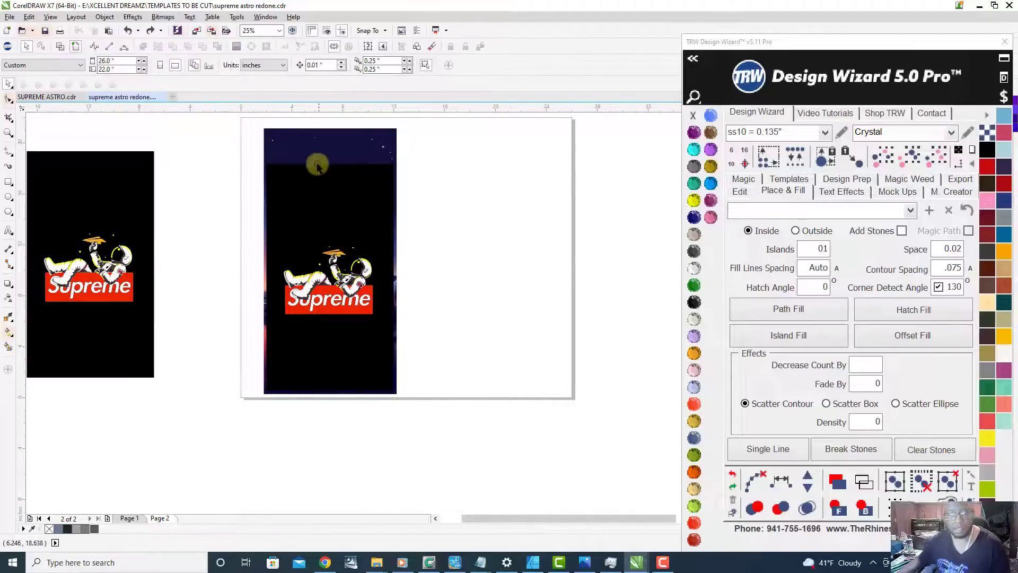
Step: Recolor the black cut-out shape behind the page 2 astronaut with Citrine
{"action": "scroll", "coordinate": [307, 179], "scroll_direction": "up", "scroll_amount": 1}
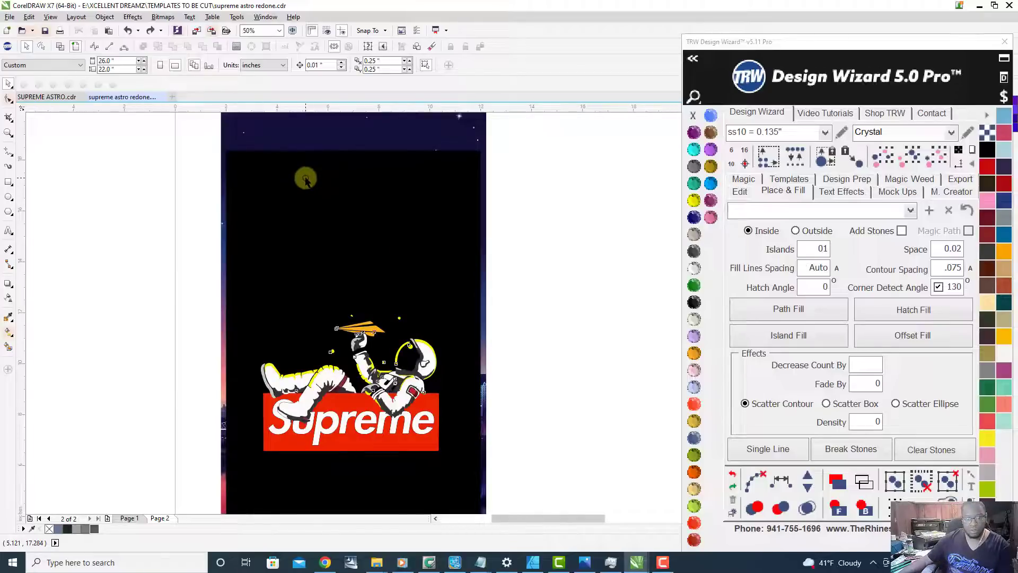
{"action": "left_click", "coordinate": [305, 181]}
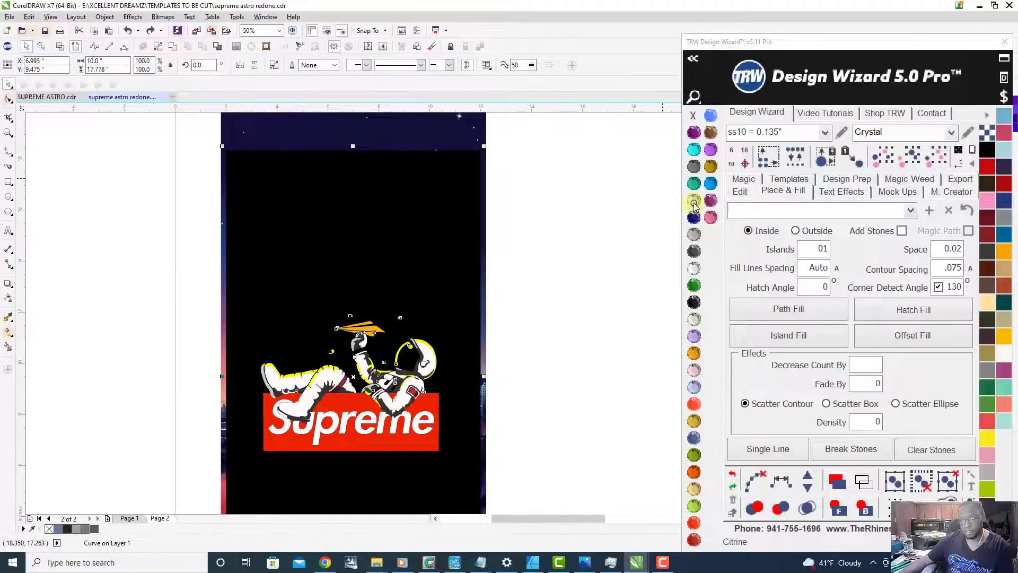
{"action": "left_click", "coordinate": [694, 202]}
{"action": "scroll", "coordinate": [477, 273], "scroll_direction": "down", "scroll_amount": 2}
{"action": "scroll", "coordinate": [470, 283], "scroll_direction": "up", "scroll_amount": 1}
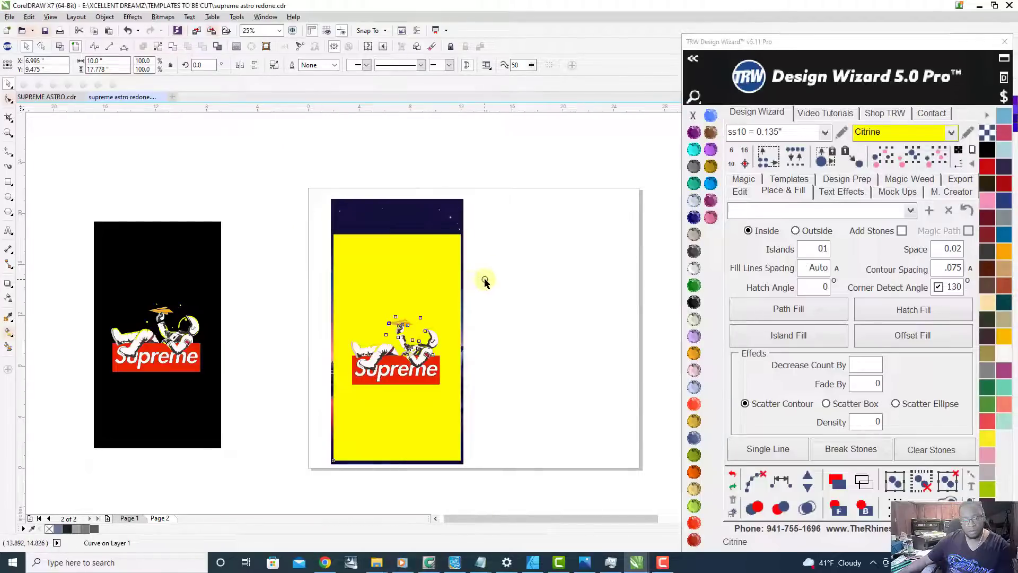
{"action": "left_click", "coordinate": [485, 281]}
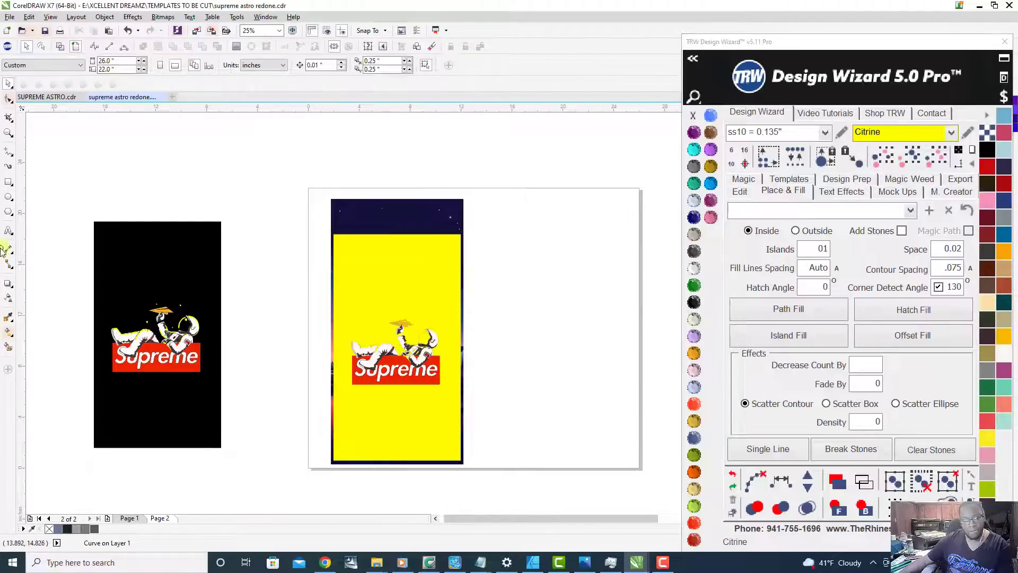
Step: Draw a rectangle about 10 by 17.8 inches over the yellow cut-out shape and fill it with Jet Black
{"action": "left_click", "coordinate": [9, 182]}
{"action": "scroll", "coordinate": [376, 251], "scroll_direction": "up", "scroll_amount": 2}
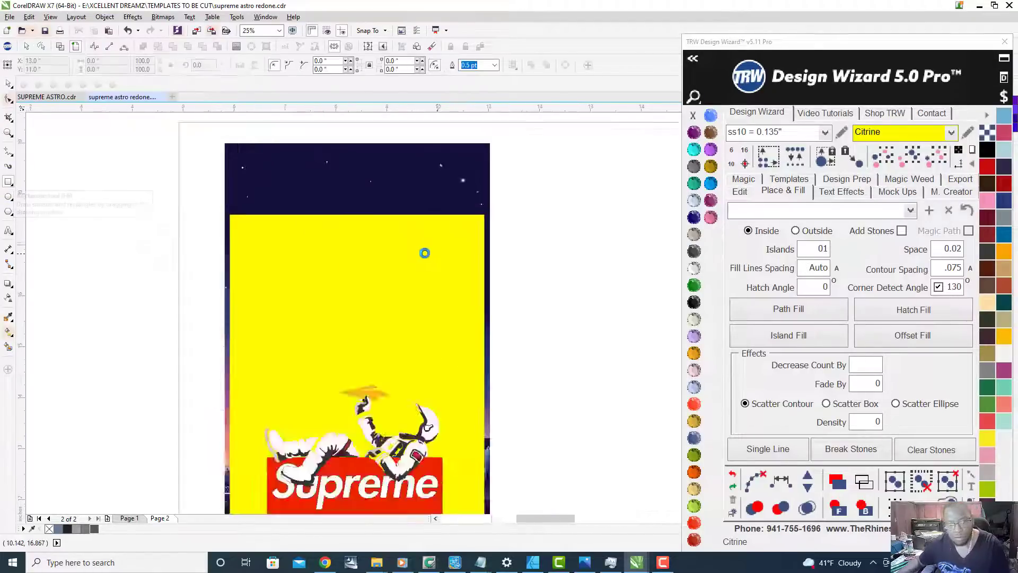
{"action": "left_click_drag", "start_coordinate": [202, 184], "coordinate": [458, 430]}
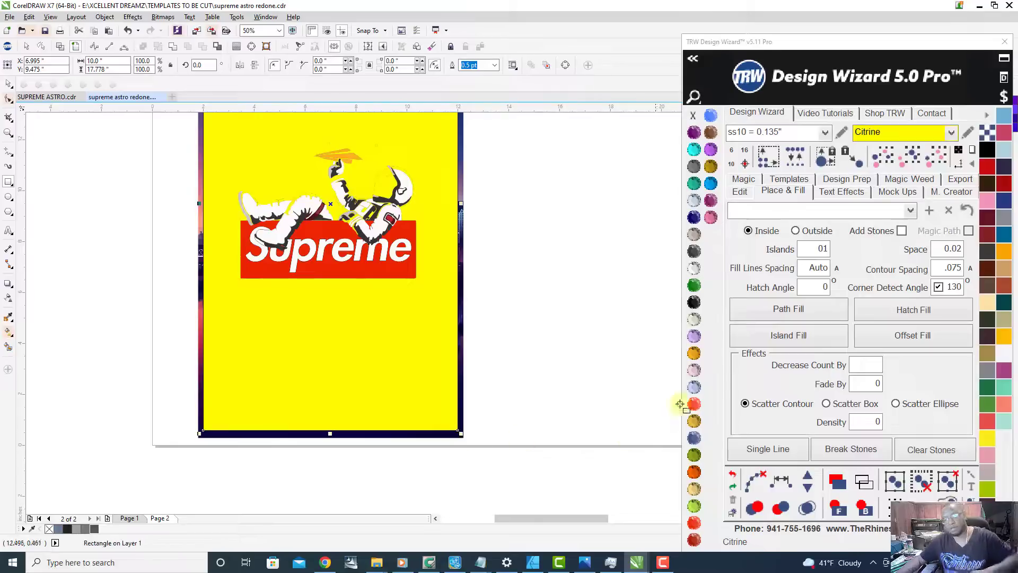
{"action": "left_click", "coordinate": [695, 303]}
{"action": "left_click", "coordinate": [695, 302]}
{"action": "scroll", "coordinate": [336, 414], "scroll_direction": "down", "scroll_amount": 2}
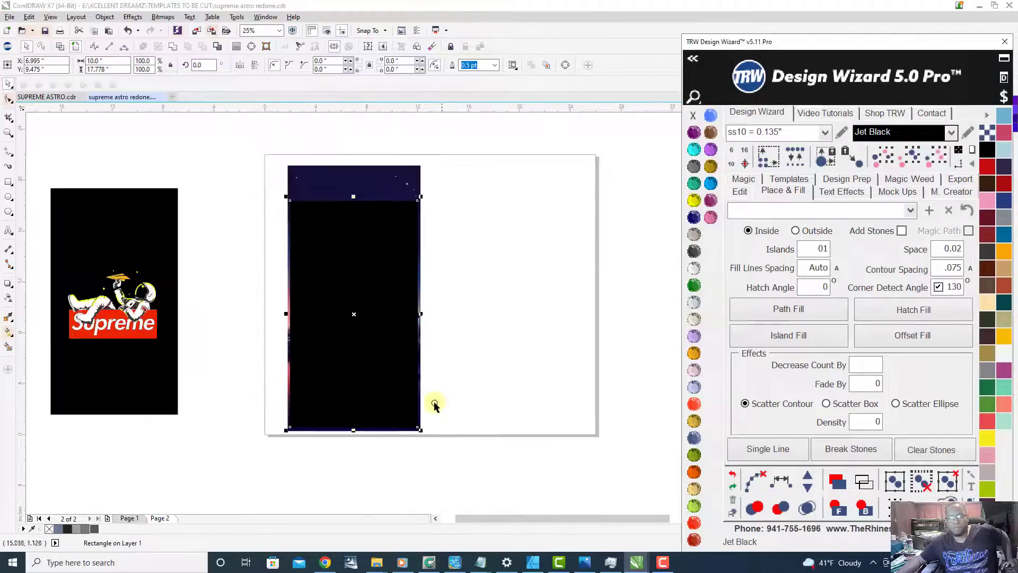
Step: Send the new black rectangle to the back and delete the yellow cut-out shape
{"action": "left_click", "coordinate": [862, 508]}
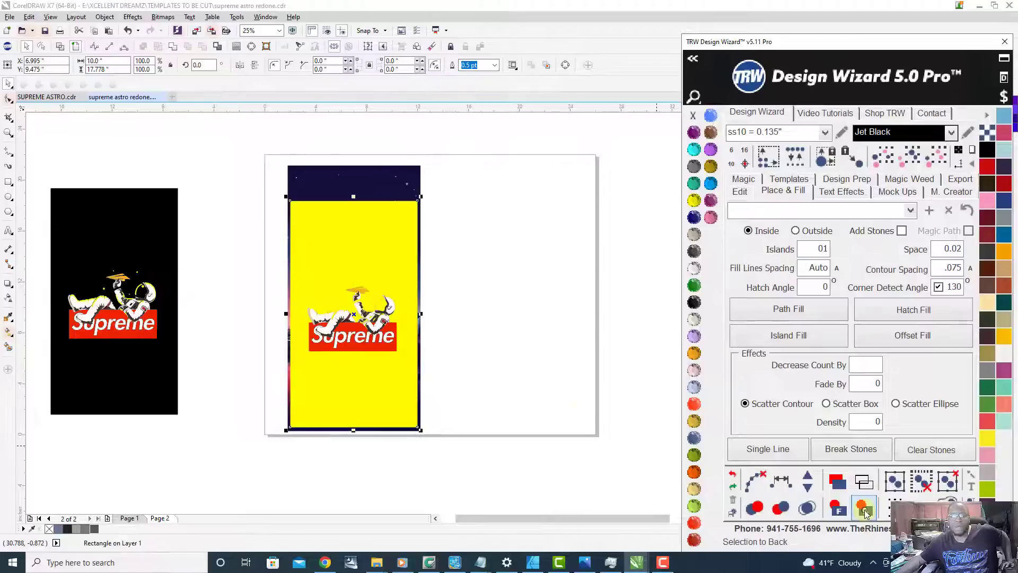
{"action": "left_click", "coordinate": [493, 386]}
{"action": "left_click", "coordinate": [403, 335]}
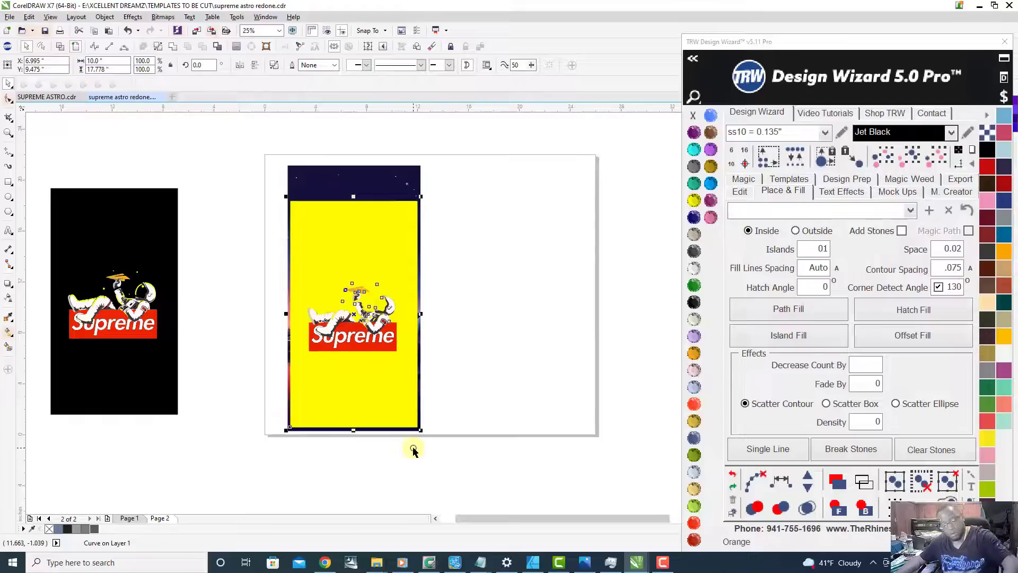
{"action": "key", "text": "Delete"}
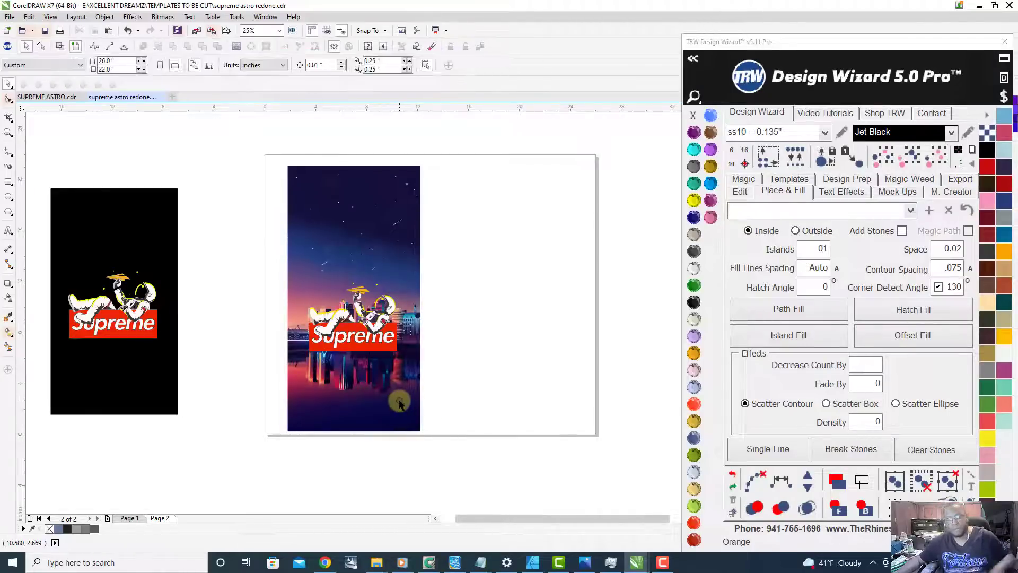
Step: Send the skyline image to the back, behind the new black rectangle
{"action": "left_click", "coordinate": [399, 401]}
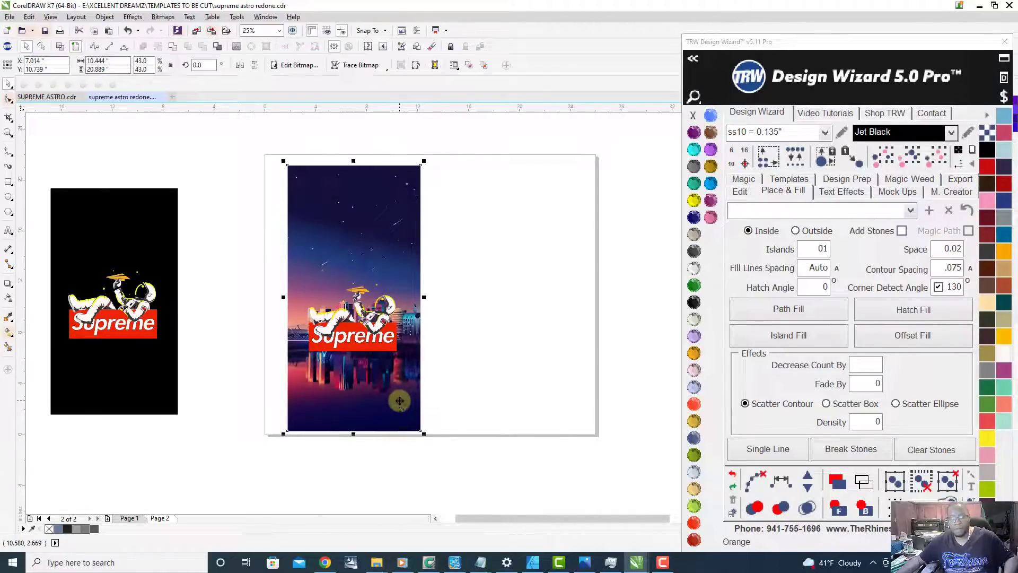
{"action": "left_click", "coordinate": [862, 509]}
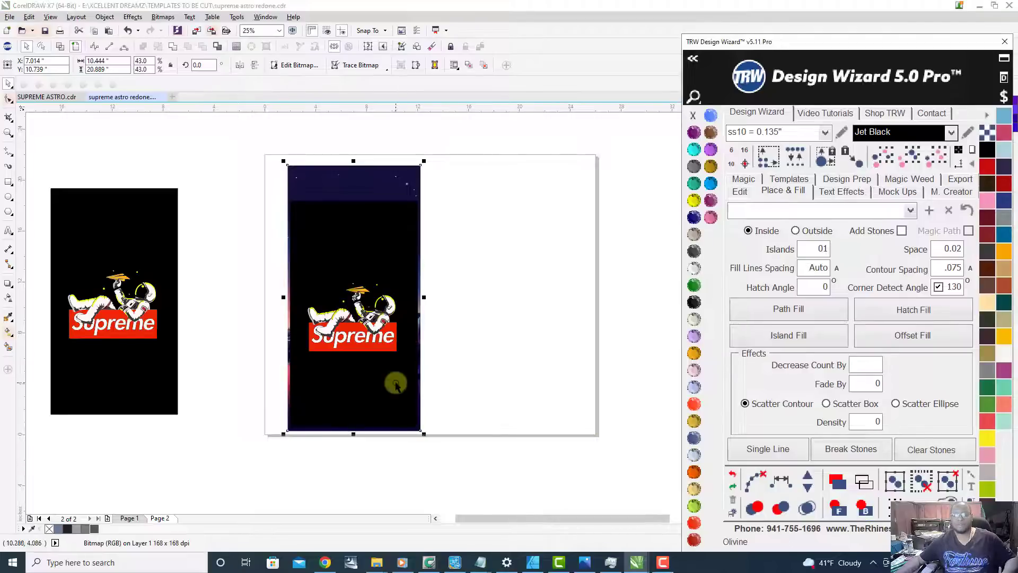
{"action": "scroll", "coordinate": [304, 308], "scroll_direction": "up", "scroll_amount": 1}
{"action": "scroll", "coordinate": [374, 325], "scroll_direction": "down", "scroll_amount": 1}
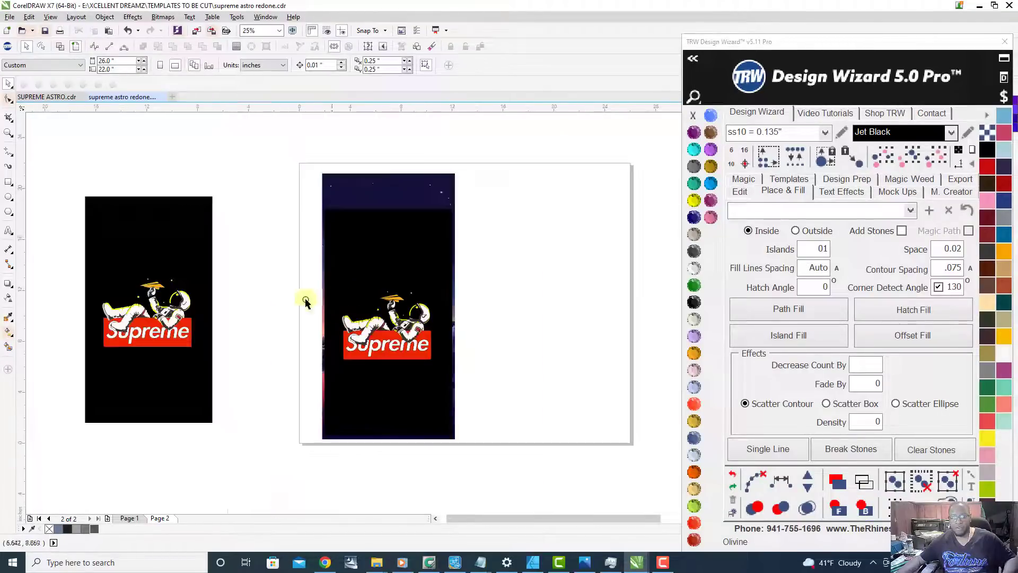
Step: Try moving the astronaut and Supreme logo down and slightly right on the black rectangle, and undo the move
{"action": "left_click_drag", "start_coordinate": [260, 269], "coordinate": [512, 406]}
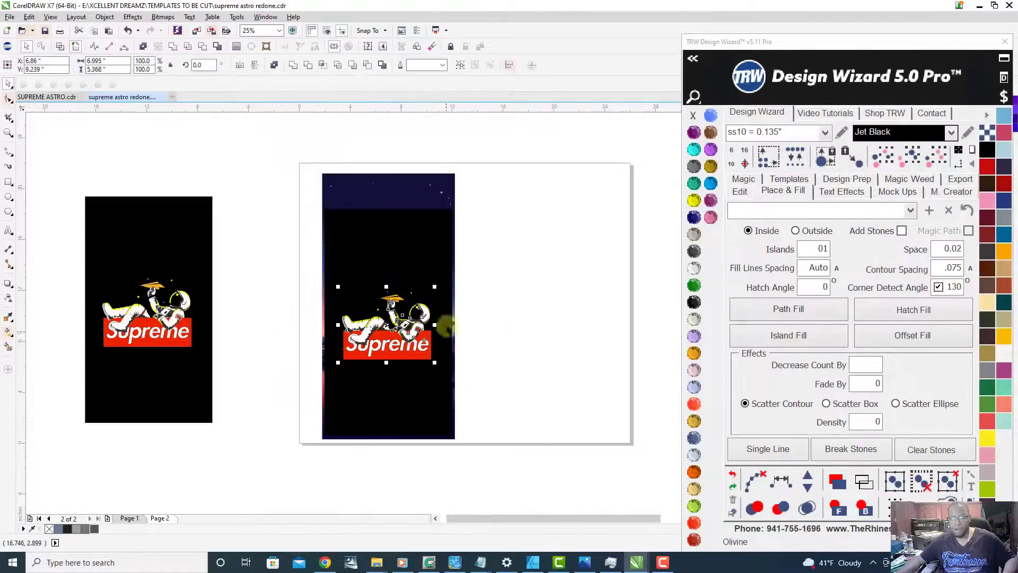
{"action": "left_click", "coordinate": [251, 261]}
{"action": "left_click_drag", "start_coordinate": [250, 261], "coordinate": [527, 397]}
{"action": "scroll", "coordinate": [398, 346], "scroll_direction": "up", "scroll_amount": 1}
{"action": "scroll", "coordinate": [404, 318], "scroll_direction": "down", "scroll_amount": 1}
{"action": "scroll", "coordinate": [399, 345], "scroll_direction": "up", "scroll_amount": 1}
{"action": "left_click_drag", "start_coordinate": [389, 337], "coordinate": [414, 448]}
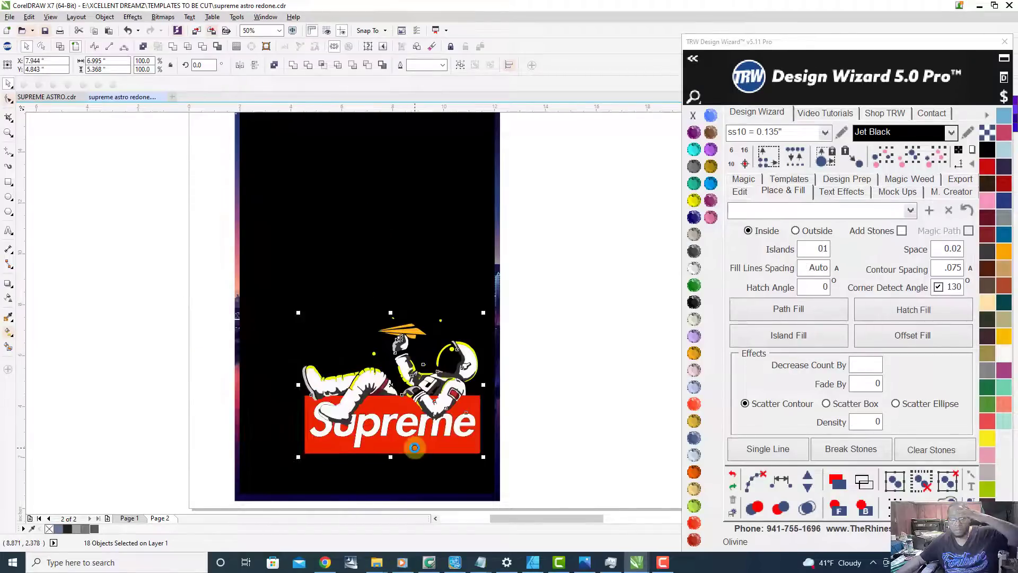
{"action": "scroll", "coordinate": [414, 447], "scroll_direction": "down", "scroll_amount": 1}
{"action": "scroll", "coordinate": [421, 419], "scroll_direction": "up", "scroll_amount": 1}
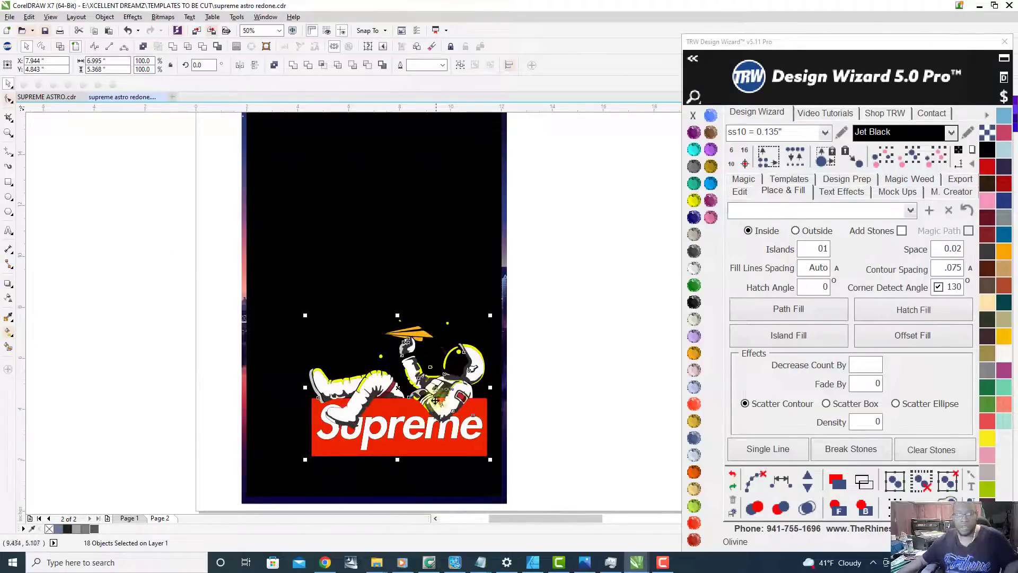
{"action": "scroll", "coordinate": [432, 410], "scroll_direction": "down", "scroll_amount": 1}
{"action": "scroll", "coordinate": [432, 409], "scroll_direction": "up", "scroll_amount": 1}
{"action": "scroll", "coordinate": [426, 423], "scroll_direction": "down", "scroll_amount": 1}
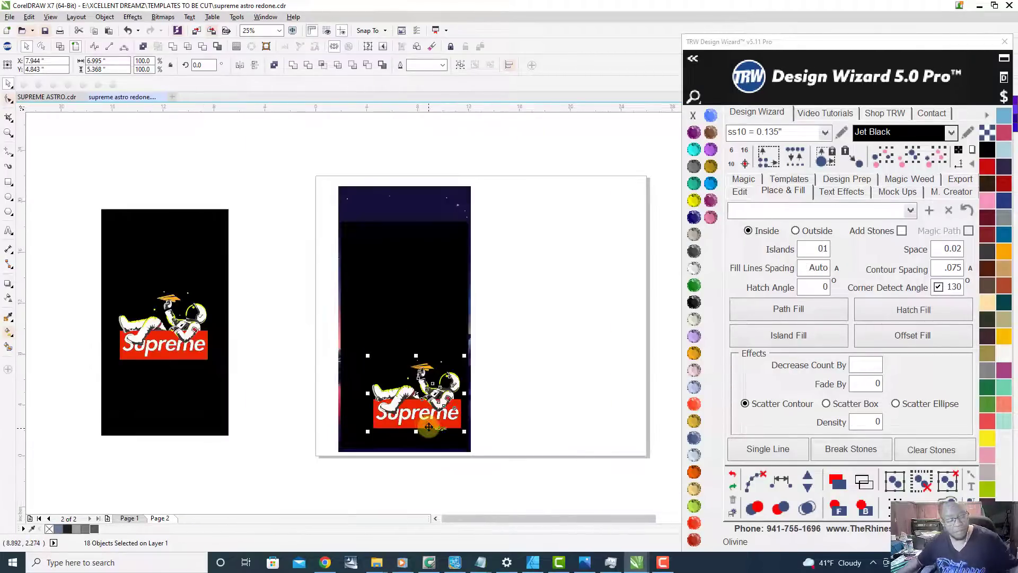
{"action": "key", "text": "ctrl+z"}
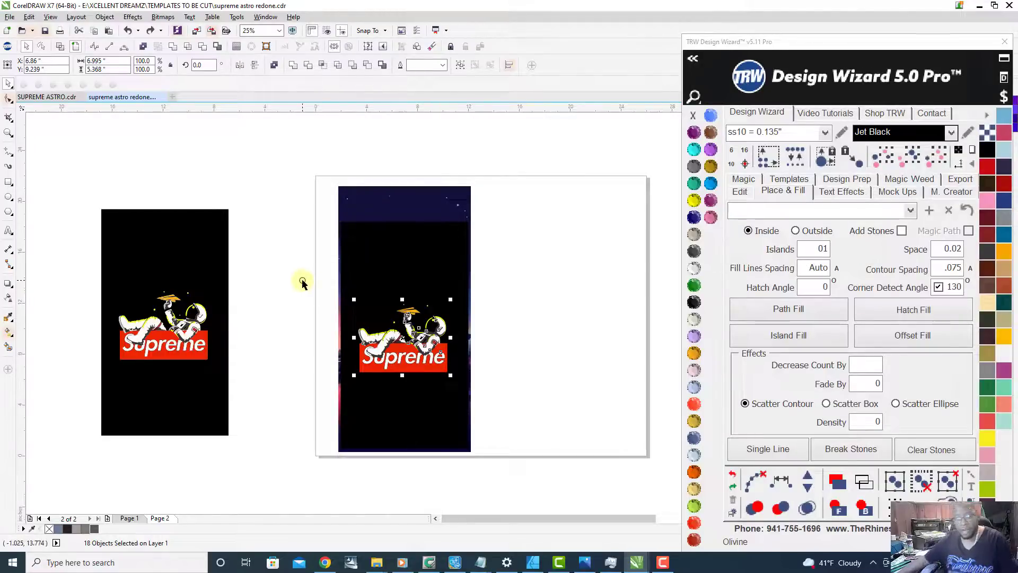
Step: Select the whole astronaut and Supreme logo artwork and move it straight down to the black rectangle's lower edge, at about Y 3.71 inches
{"action": "left_click_drag", "start_coordinate": [302, 284], "coordinate": [522, 427]}
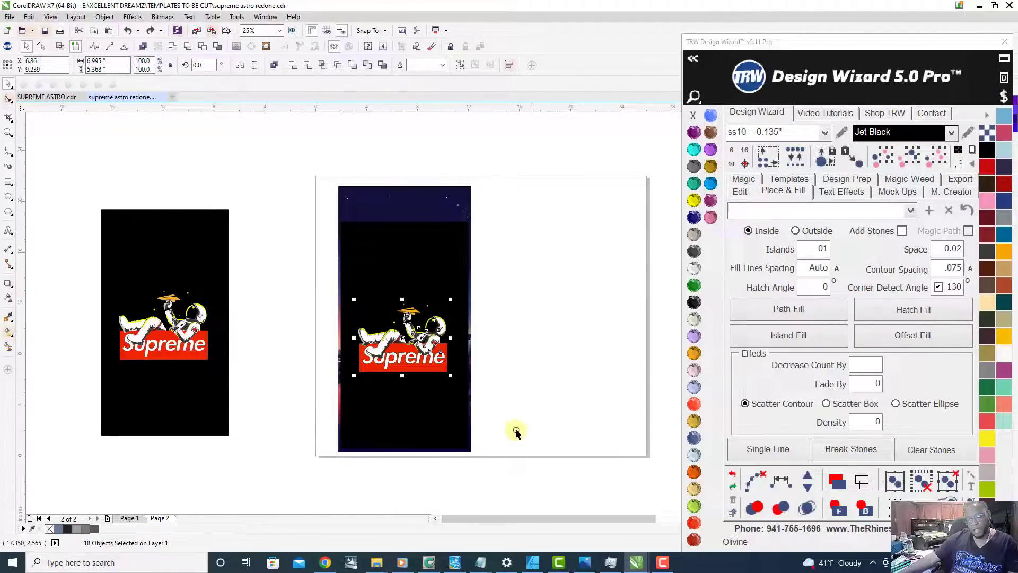
{"action": "scroll", "coordinate": [434, 401], "scroll_direction": "up", "scroll_amount": 1}
{"action": "scroll", "coordinate": [417, 246], "scroll_direction": "down", "scroll_amount": 1}
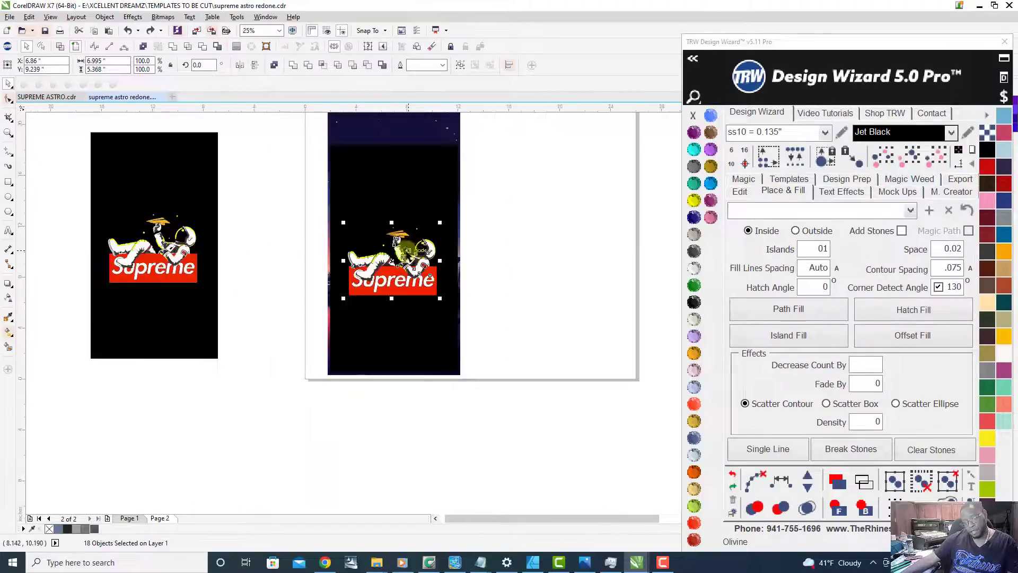
{"action": "scroll", "coordinate": [406, 269], "scroll_direction": "up", "scroll_amount": 1}
{"action": "scroll", "coordinate": [350, 271], "scroll_direction": "down", "scroll_amount": 1}
{"action": "left_click_drag", "start_coordinate": [241, 203], "coordinate": [486, 351]}
{"action": "scroll", "coordinate": [376, 335], "scroll_direction": "up", "scroll_amount": 1}
{"action": "scroll", "coordinate": [376, 335], "scroll_direction": "up", "scroll_amount": 4}
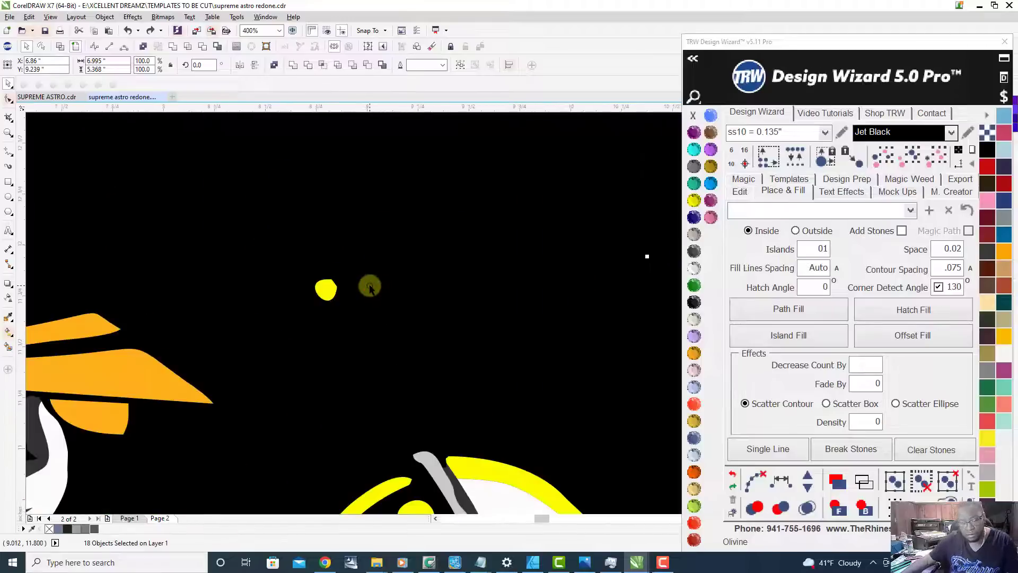
{"action": "scroll", "coordinate": [379, 276], "scroll_direction": "down", "scroll_amount": 3}
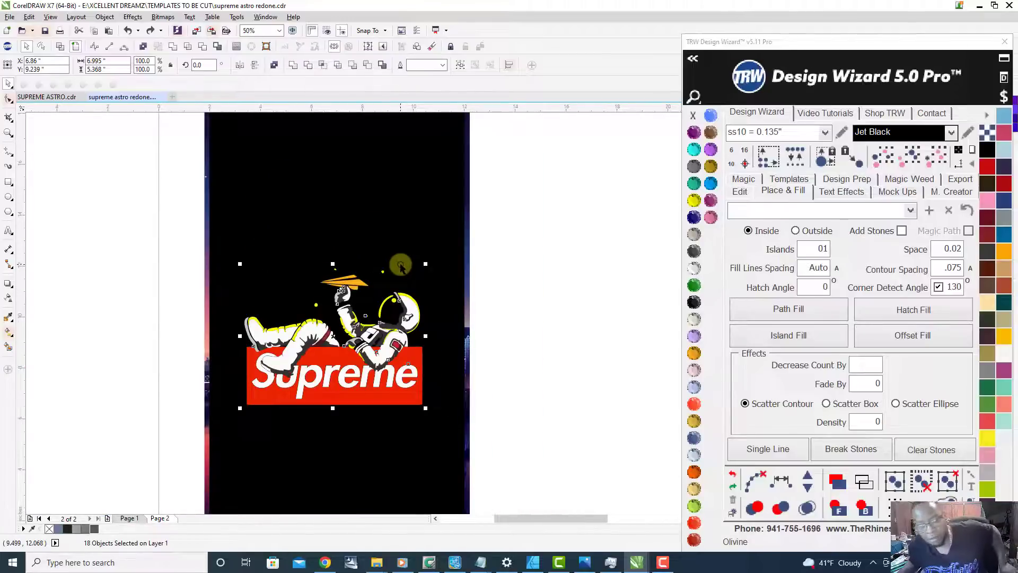
{"action": "scroll", "coordinate": [400, 272], "scroll_direction": "down", "scroll_amount": 1}
{"action": "left_click_drag", "start_coordinate": [369, 331], "coordinate": [370, 397]}
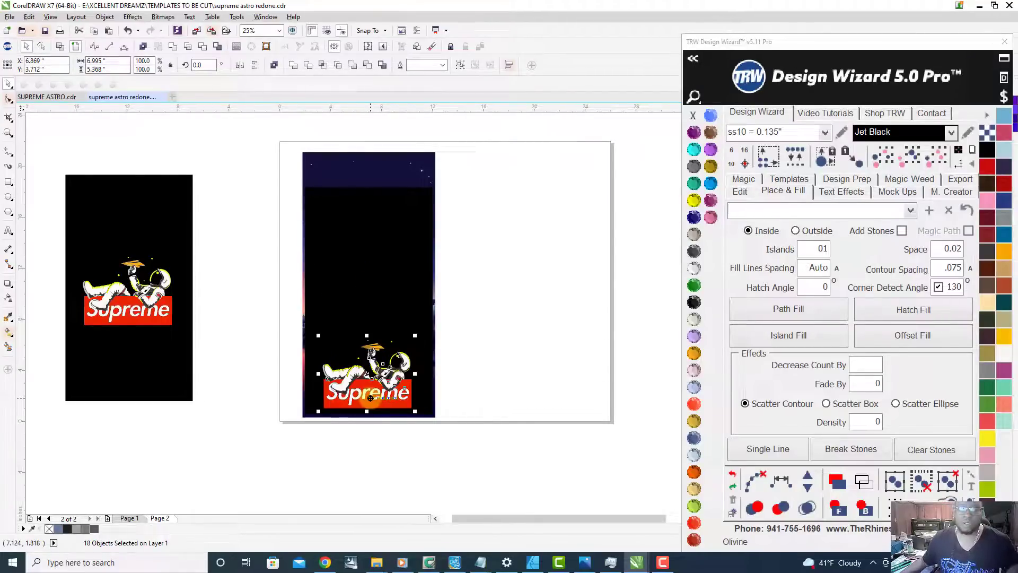
Step: PowerClip the skyline image inside the black rectangle behind the astronaut and Supreme logo
{"action": "left_click", "coordinate": [530, 306]}
{"action": "left_click", "coordinate": [428, 165]}
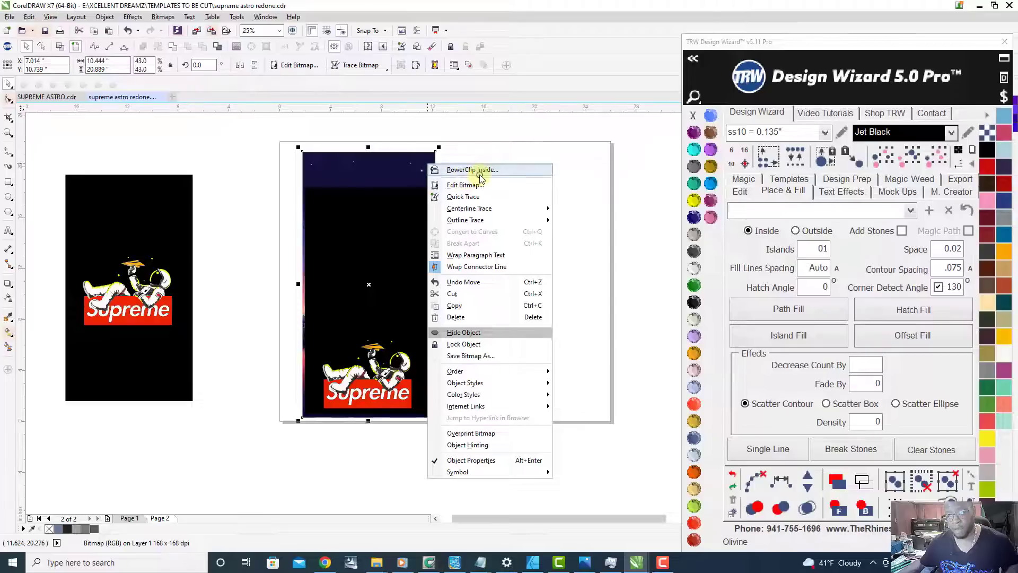
{"action": "left_click", "coordinate": [460, 170]}
{"action": "left_click", "coordinate": [360, 300]}
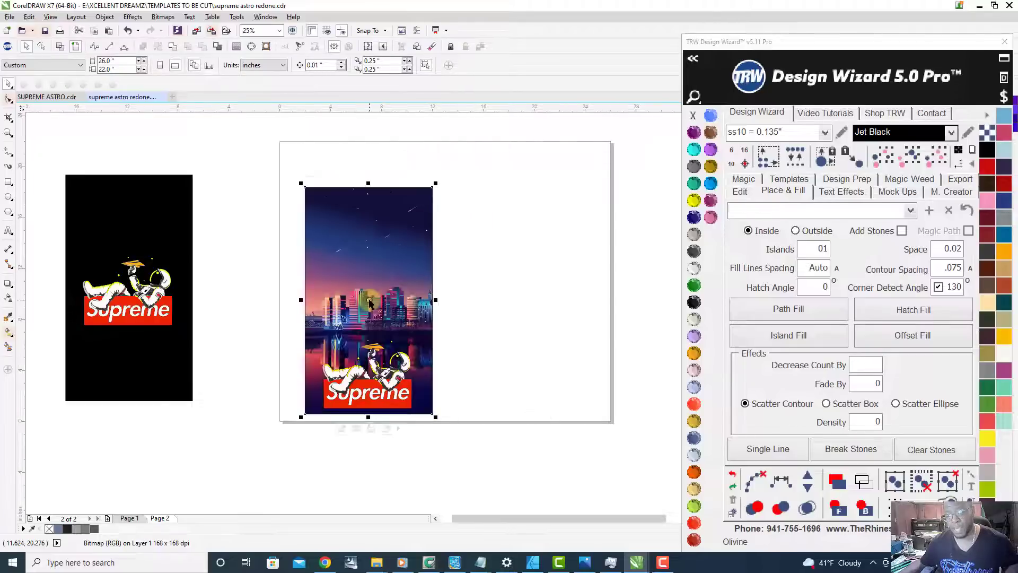
Step: Try moving the astronaut and Supreme logo up and slightly right over the skyline, and undo the move
{"action": "scroll", "coordinate": [374, 407], "scroll_direction": "up", "scroll_amount": 1}
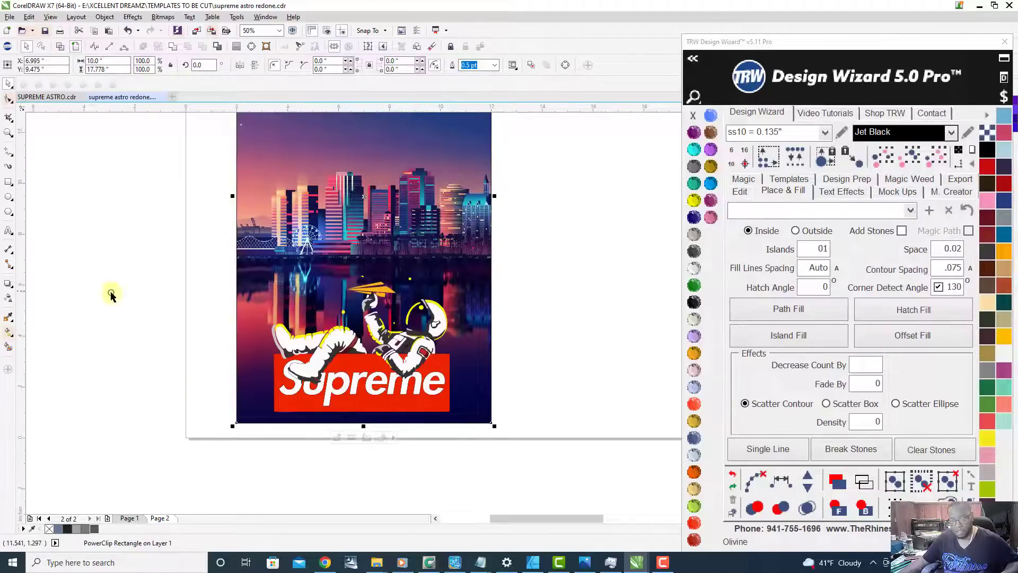
{"action": "left_click_drag", "start_coordinate": [220, 310], "coordinate": [505, 457]}
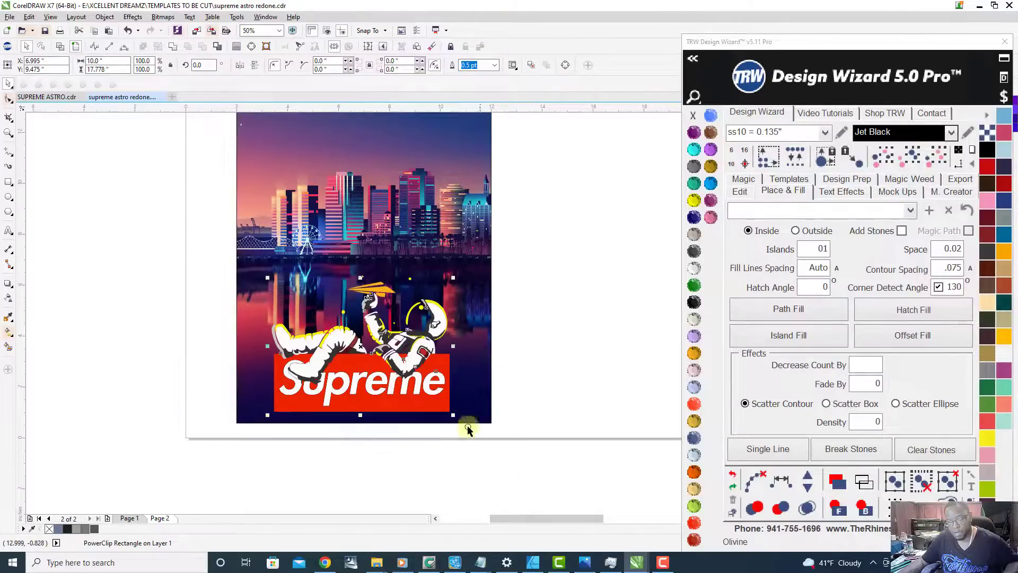
{"action": "left_click_drag", "start_coordinate": [430, 403], "coordinate": [442, 379]}
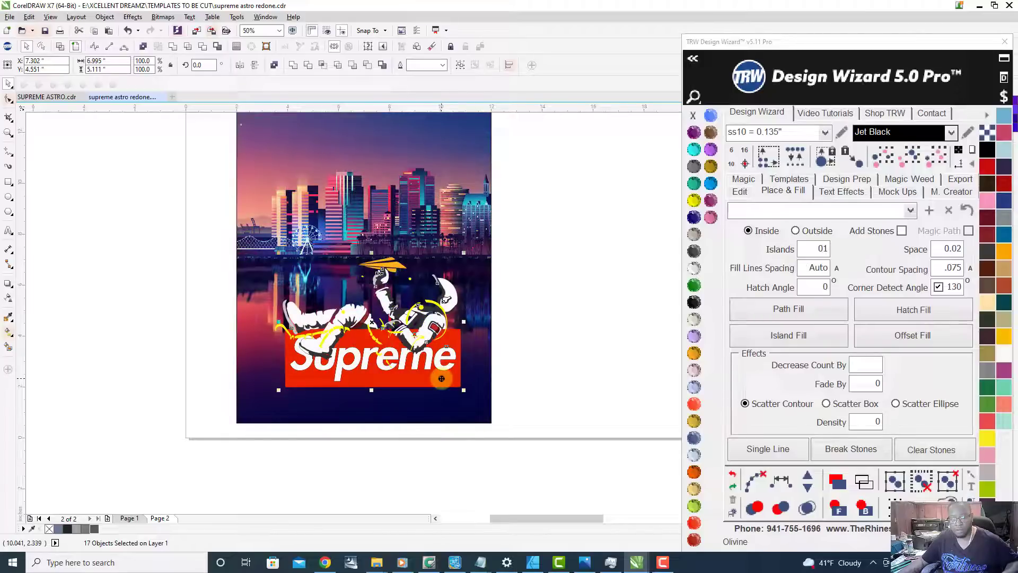
{"action": "key", "text": "ctrl+z"}
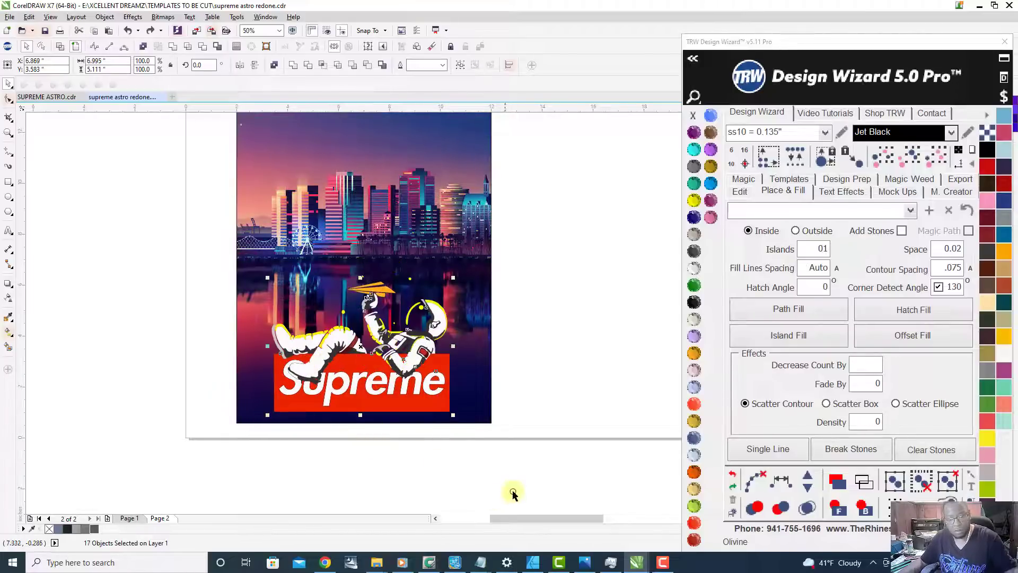
Step: Select the whole astronaut and Supreme logo artwork and move it up and slightly right, to about X 7.23, Y 4.78 inches
{"action": "left_click", "coordinate": [139, 239]}
{"action": "left_click_drag", "start_coordinate": [111, 214], "coordinate": [556, 489]}
{"action": "left_click_drag", "start_coordinate": [389, 401], "coordinate": [405, 335]}
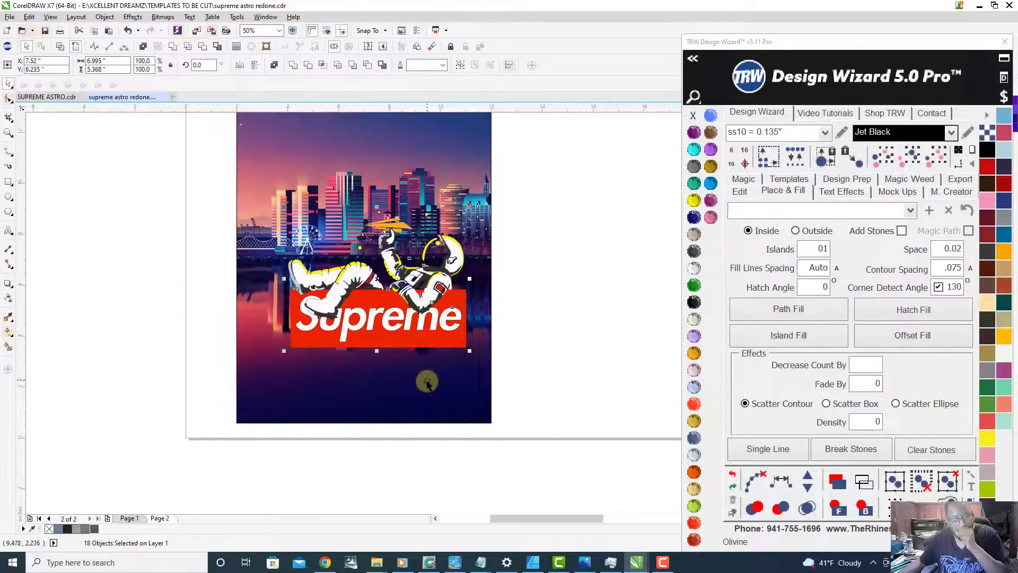
{"action": "left_click_drag", "start_coordinate": [395, 337], "coordinate": [385, 375]}
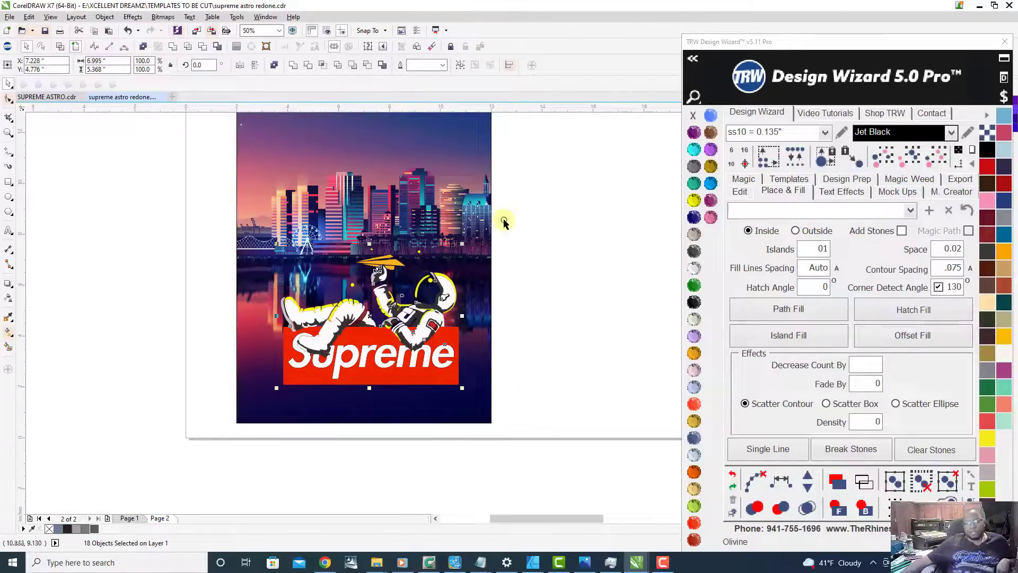
{"action": "left_click", "coordinate": [532, 243]}
Step: Sample the teal colour, about #22ABBD, from a skyscraper in the skyline and add it to the document palette
{"action": "scroll", "coordinate": [405, 273], "scroll_direction": "up", "scroll_amount": 2}
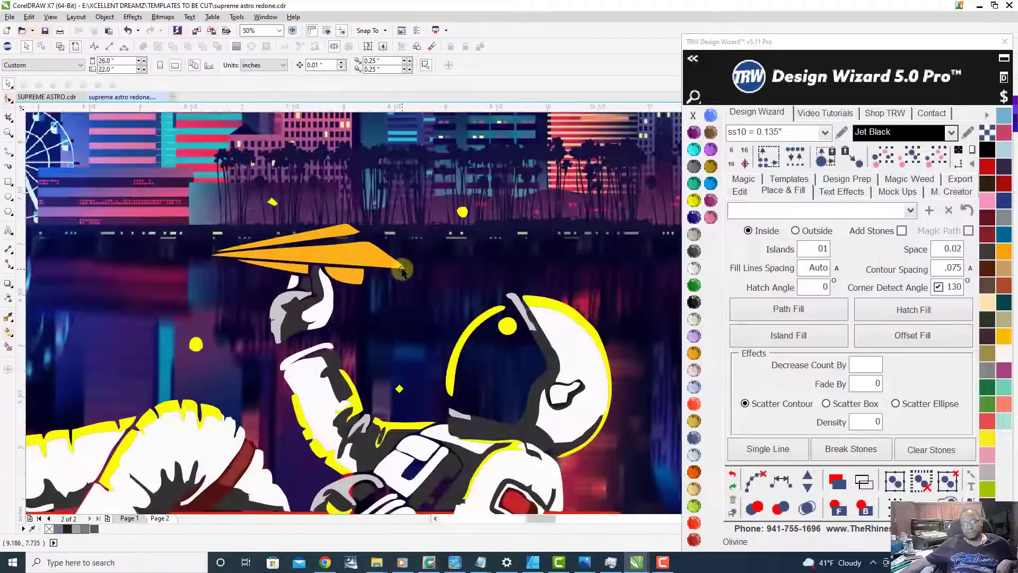
{"action": "scroll", "coordinate": [406, 352], "scroll_direction": "down", "scroll_amount": 2}
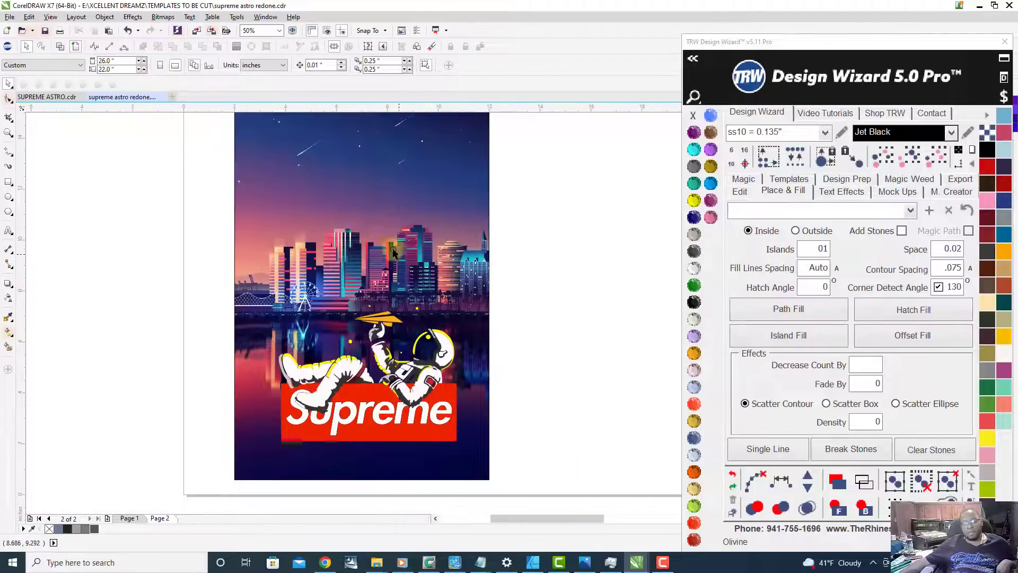
{"action": "scroll", "coordinate": [455, 249], "scroll_direction": "up", "scroll_amount": 1}
{"action": "scroll", "coordinate": [456, 257], "scroll_direction": "up", "scroll_amount": 1}
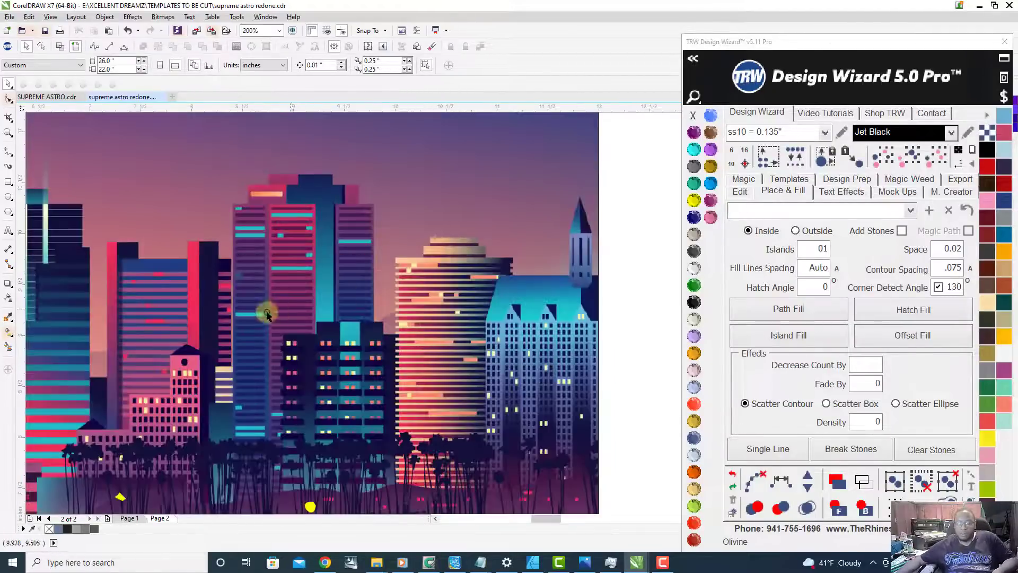
{"action": "scroll", "coordinate": [347, 291], "scroll_direction": "down", "scroll_amount": 1}
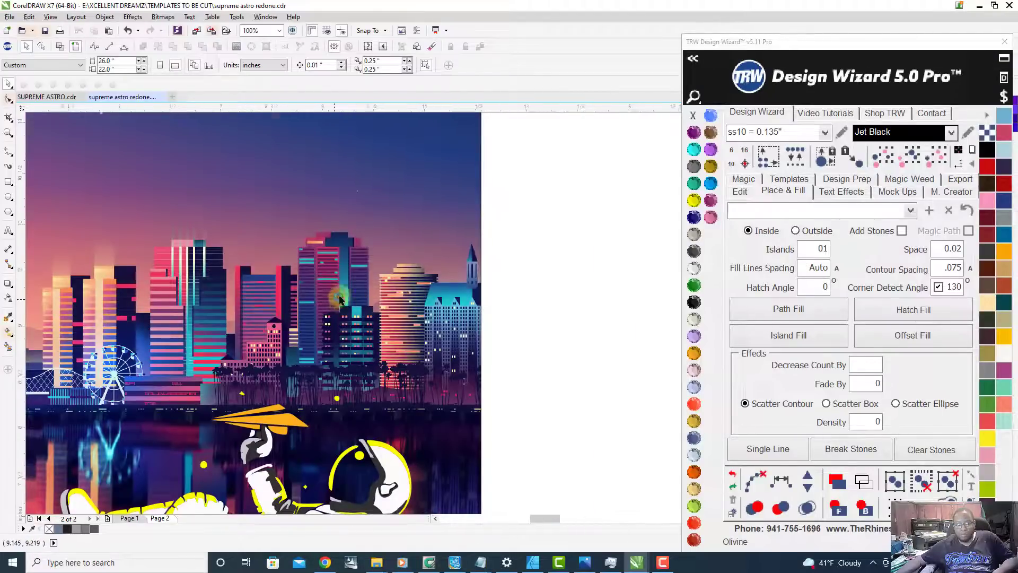
{"action": "scroll", "coordinate": [329, 300], "scroll_direction": "up", "scroll_amount": 1}
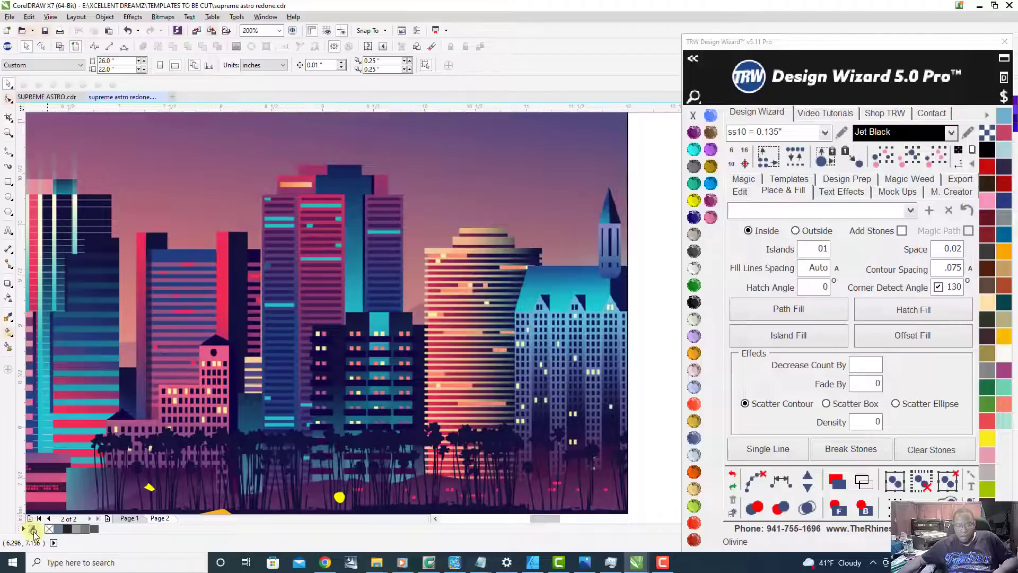
{"action": "left_click", "coordinate": [30, 529]}
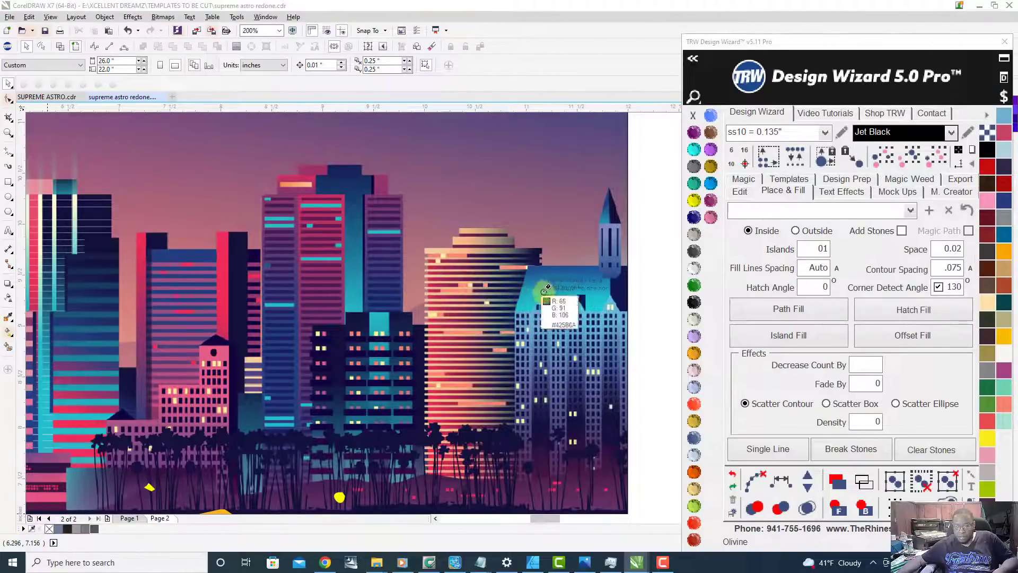
{"action": "left_click", "coordinate": [352, 288]}
Step: Fill the red box behind the Supreme lettering with the sampled teal
{"action": "scroll", "coordinate": [383, 230], "scroll_direction": "down", "scroll_amount": 2}
{"action": "scroll", "coordinate": [329, 395], "scroll_direction": "up", "scroll_amount": 1}
{"action": "scroll", "coordinate": [329, 395], "scroll_direction": "down", "scroll_amount": 1}
{"action": "scroll", "coordinate": [329, 394], "scroll_direction": "up", "scroll_amount": 1}
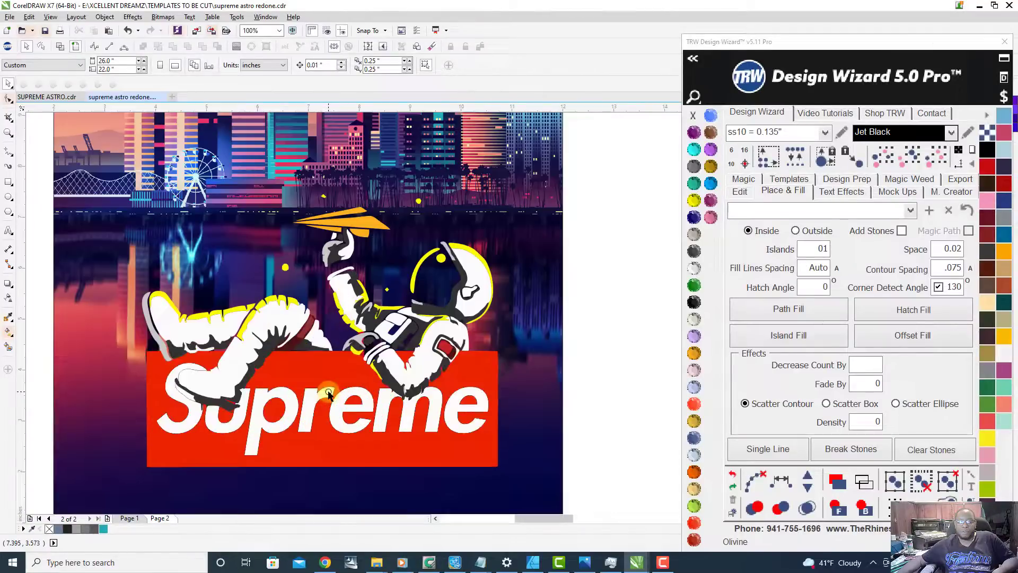
{"action": "left_click", "coordinate": [337, 370]}
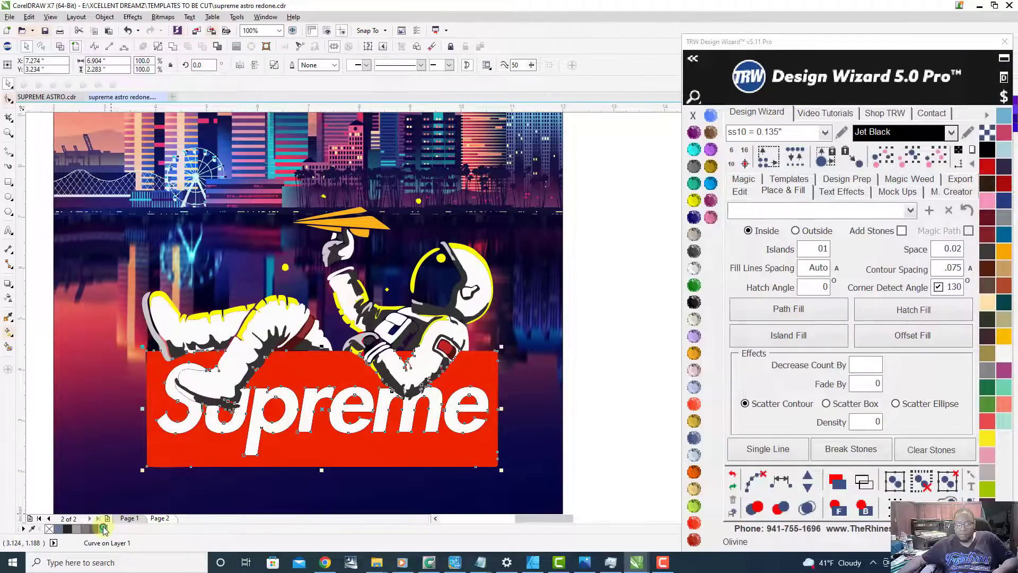
{"action": "left_click", "coordinate": [103, 529]}
{"action": "scroll", "coordinate": [399, 438], "scroll_direction": "down", "scroll_amount": 2}
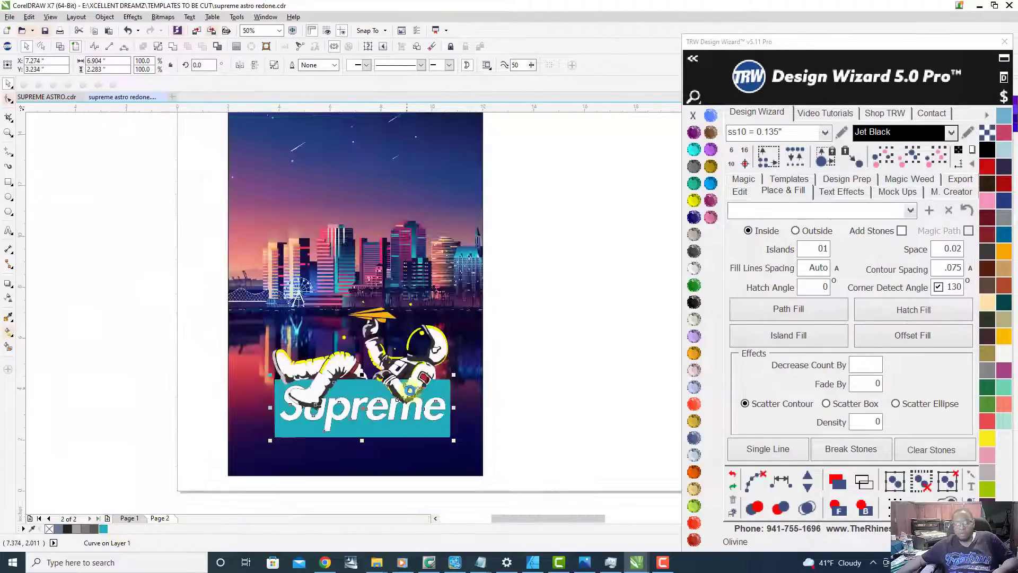
{"action": "left_click", "coordinate": [527, 365]}
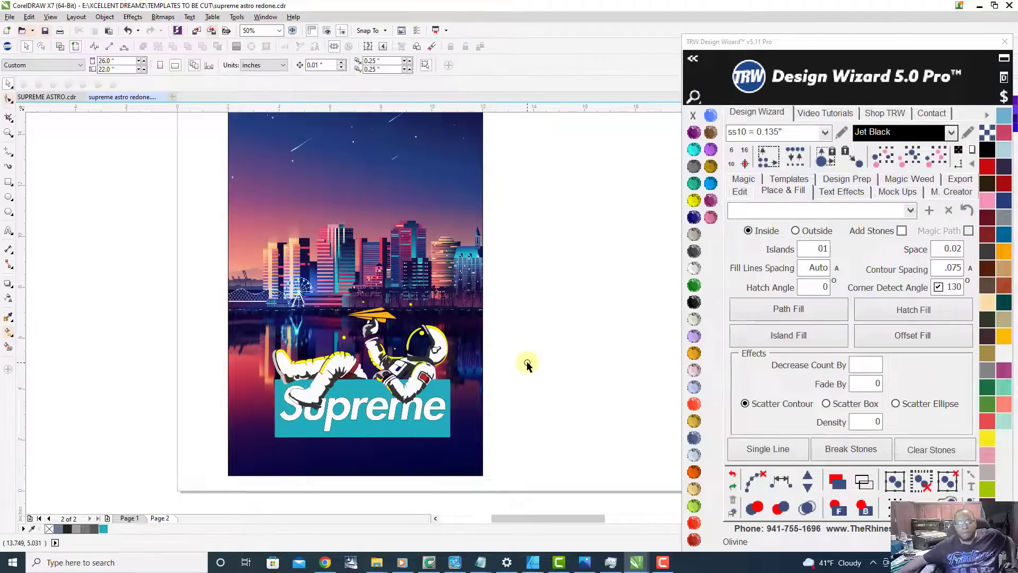
Step: Remove the thin outline from the white Supreme lettering
{"action": "scroll", "coordinate": [341, 421], "scroll_direction": "up", "scroll_amount": 2}
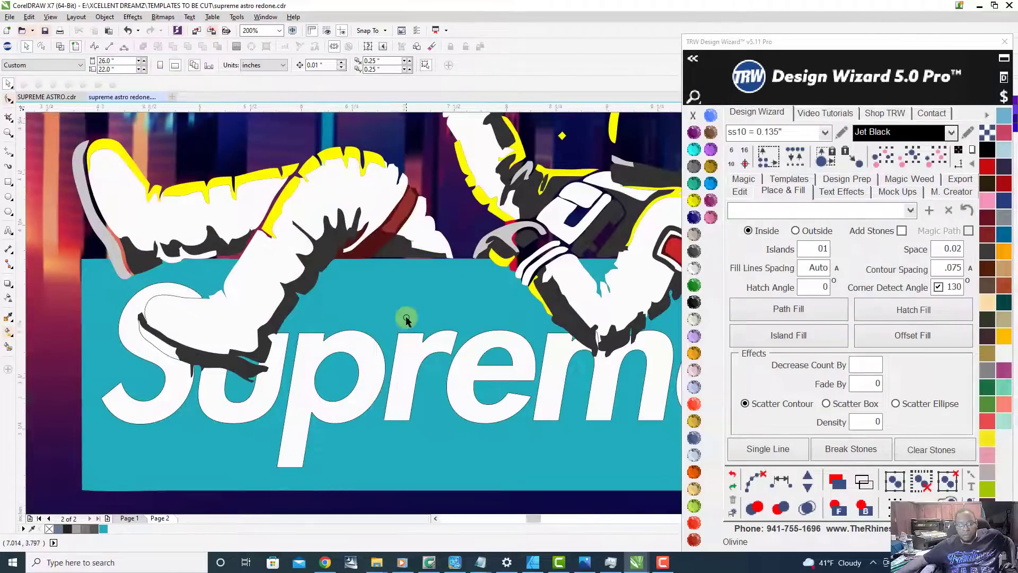
{"action": "scroll", "coordinate": [406, 320], "scroll_direction": "up", "scroll_amount": 1}
{"action": "left_click", "coordinate": [407, 320]}
{"action": "scroll", "coordinate": [406, 320], "scroll_direction": "down", "scroll_amount": 1}
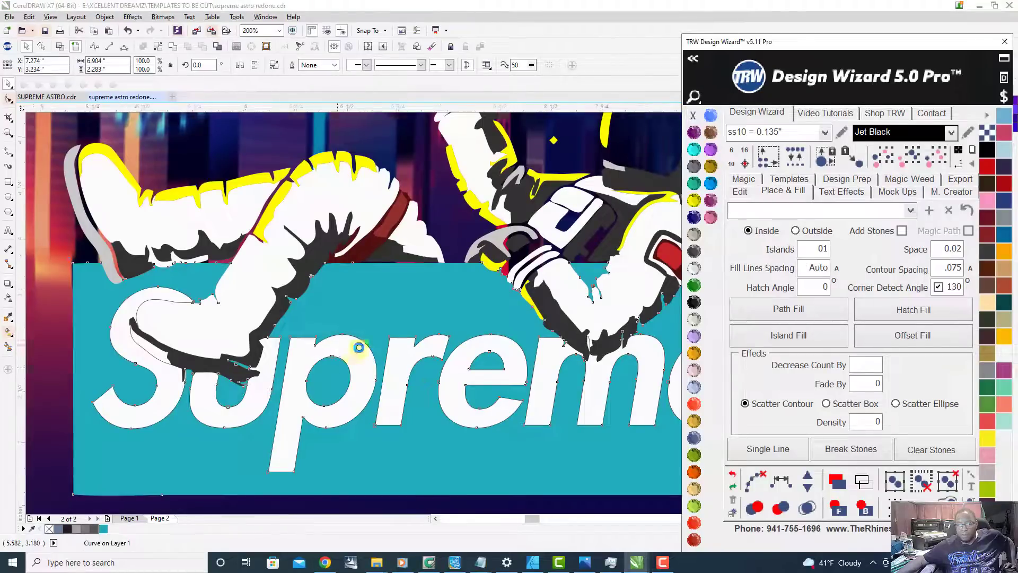
{"action": "scroll", "coordinate": [358, 348], "scroll_direction": "up", "scroll_amount": 2}
{"action": "left_click", "coordinate": [360, 347]}
{"action": "scroll", "coordinate": [359, 347], "scroll_direction": "down", "scroll_amount": 2}
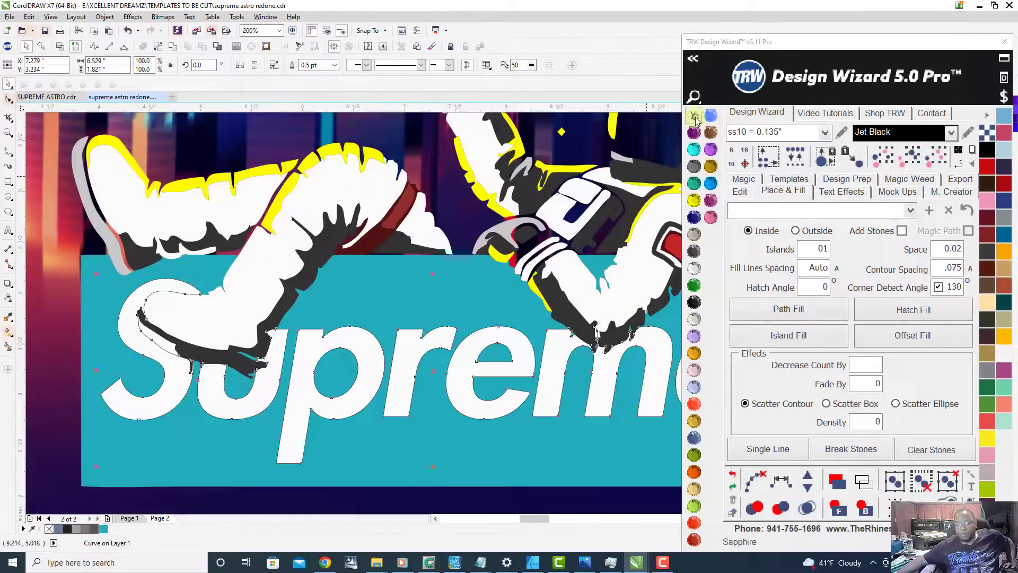
{"action": "right_click", "coordinate": [692, 116]}
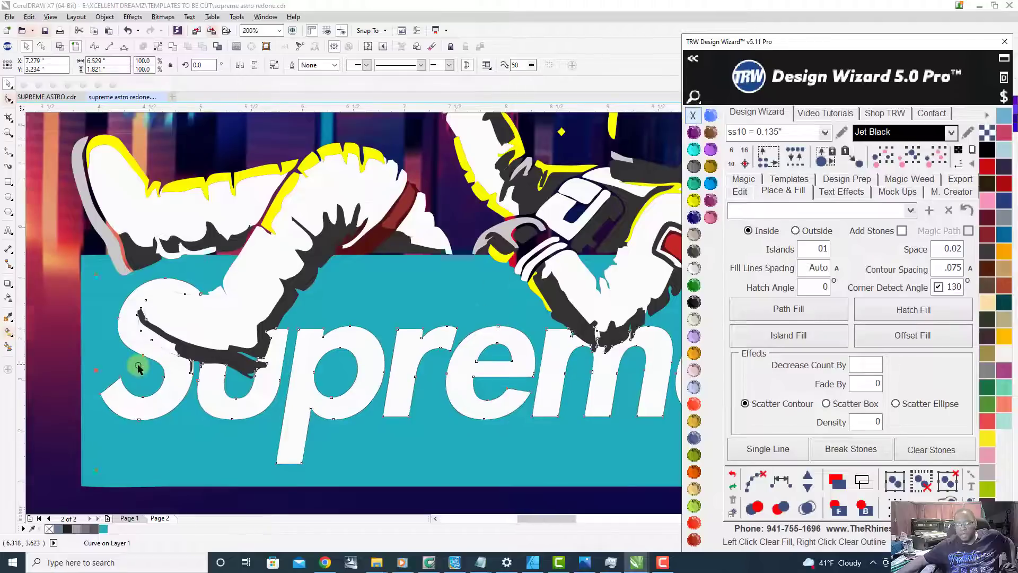
{"action": "scroll", "coordinate": [309, 382], "scroll_direction": "down", "scroll_amount": 2}
{"action": "left_click", "coordinate": [177, 373]}
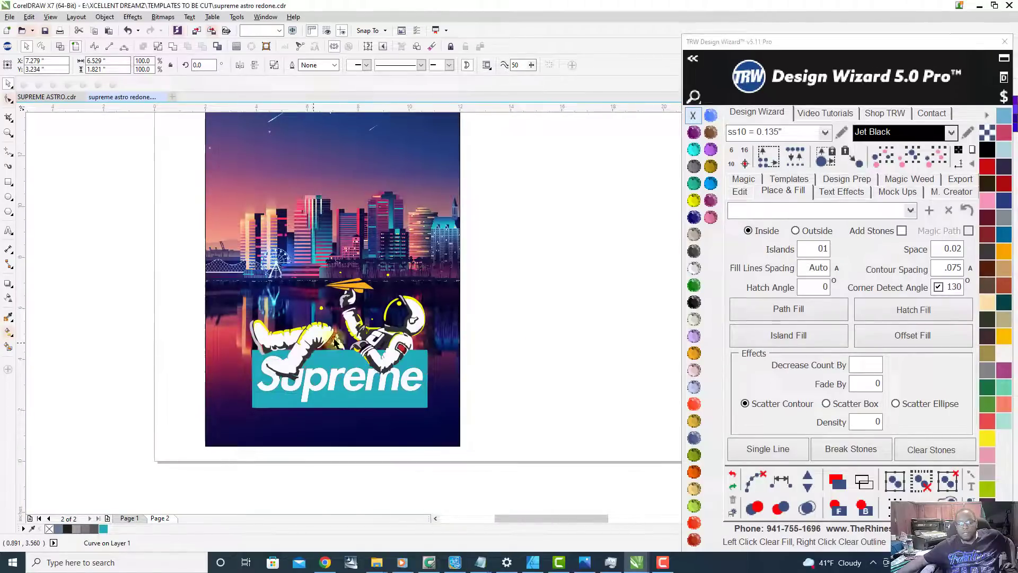
Step: Sample the pale yellow, about #FAEC94, from the top of a lit skyline building into the document palette
{"action": "scroll", "coordinate": [340, 339], "scroll_direction": "up", "scroll_amount": 1}
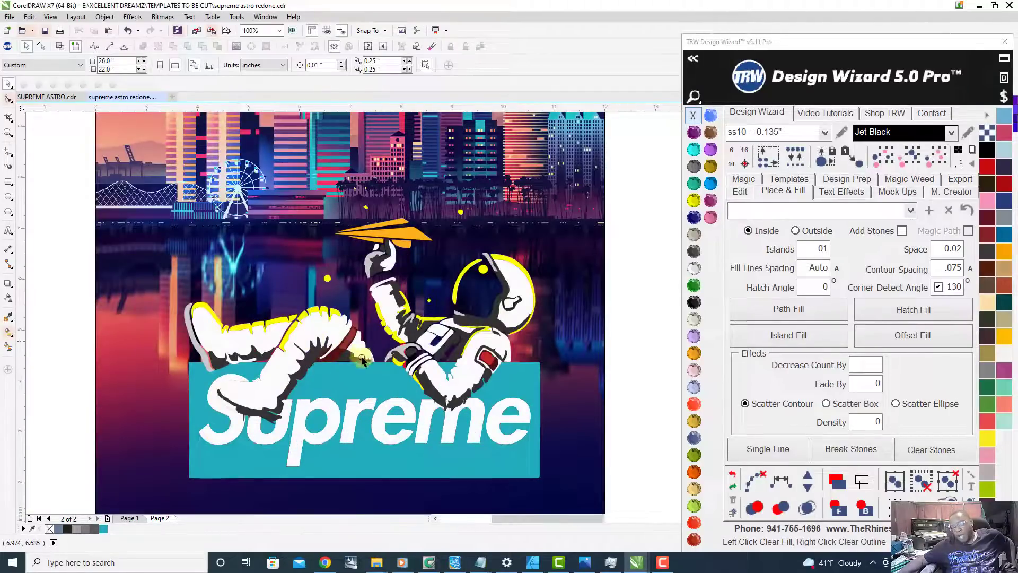
{"action": "scroll", "coordinate": [358, 250], "scroll_direction": "down", "scroll_amount": 1}
{"action": "scroll", "coordinate": [340, 283], "scroll_direction": "up", "scroll_amount": 1}
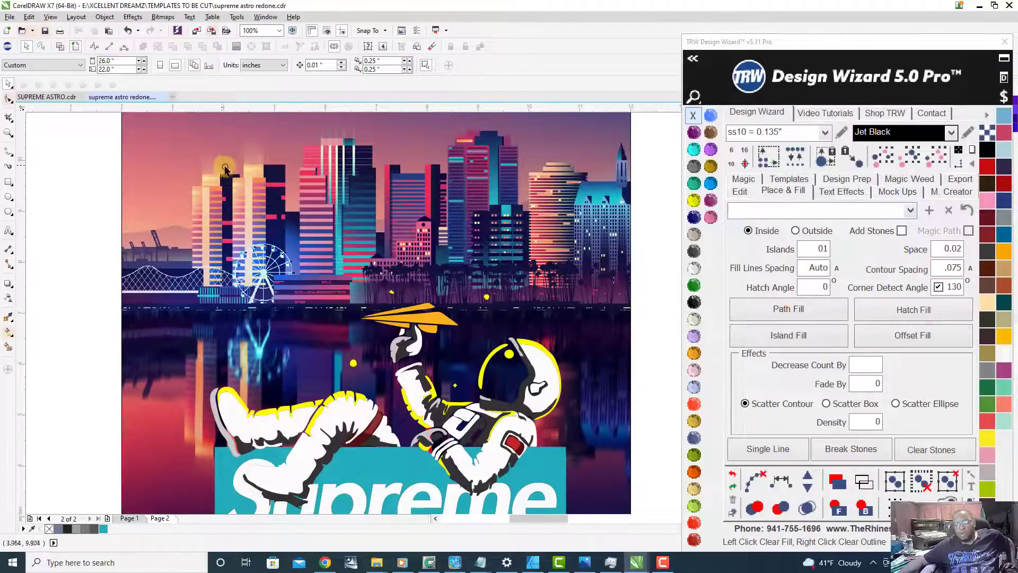
{"action": "scroll", "coordinate": [236, 162], "scroll_direction": "up", "scroll_amount": 1}
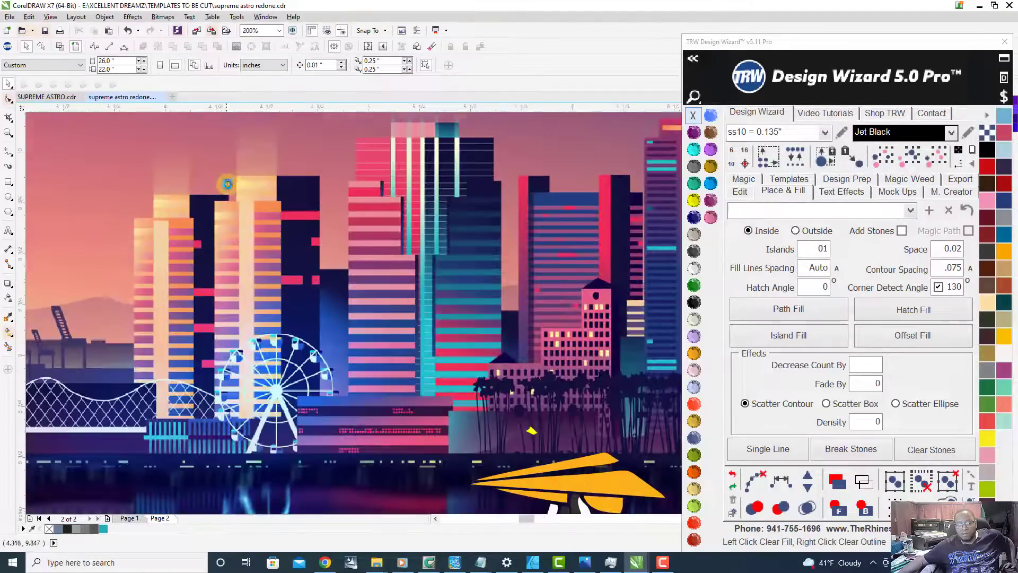
{"action": "scroll", "coordinate": [226, 182], "scroll_direction": "up", "scroll_amount": 2}
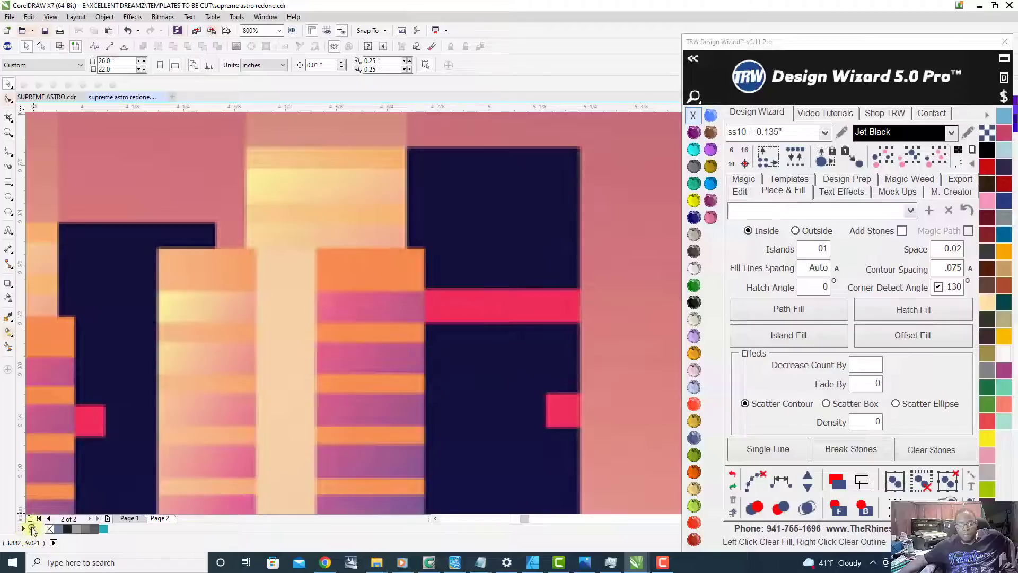
{"action": "left_click", "coordinate": [31, 529]}
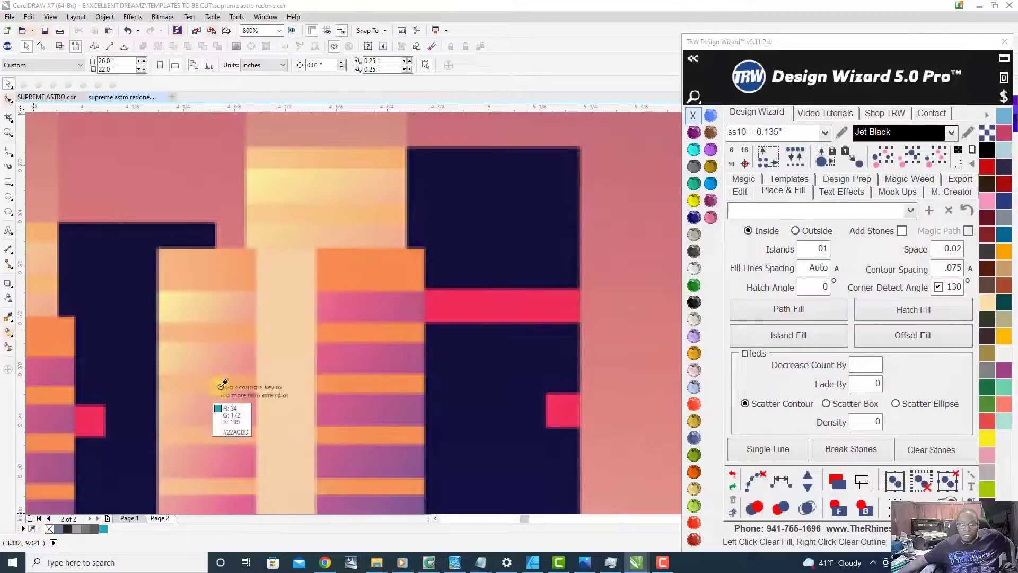
{"action": "left_click", "coordinate": [258, 171]}
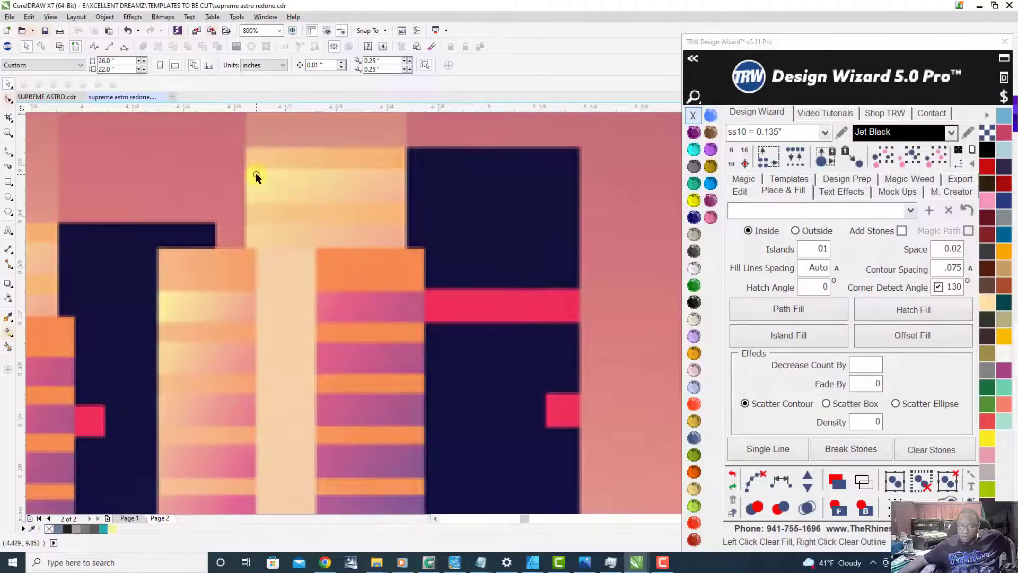
Step: Recolour the astronaut's bright yellow highlights and surrounding dots with the sampled pale yellow
{"action": "scroll", "coordinate": [259, 243], "scroll_direction": "down", "scroll_amount": 6}
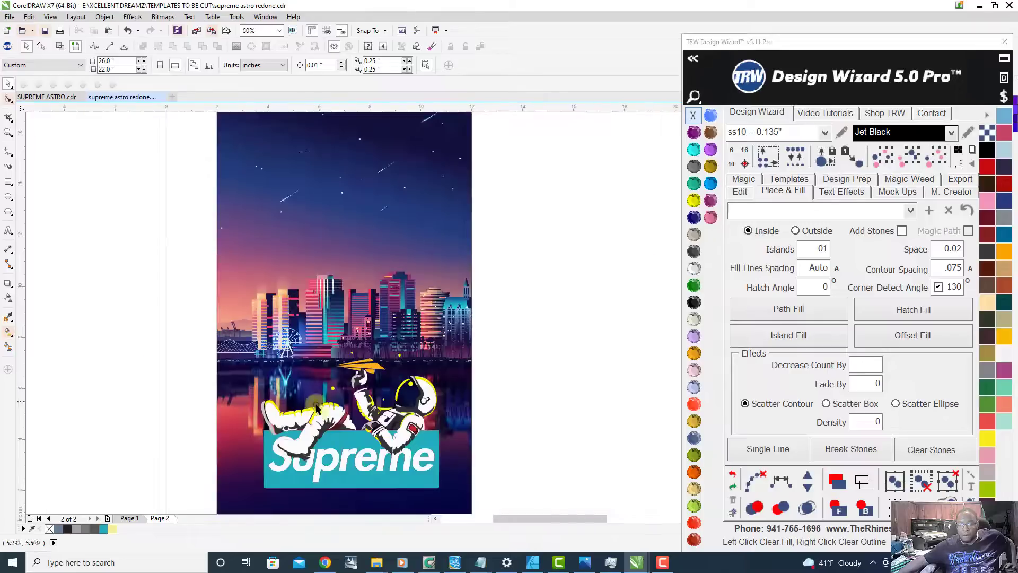
{"action": "scroll", "coordinate": [313, 432], "scroll_direction": "up", "scroll_amount": 3}
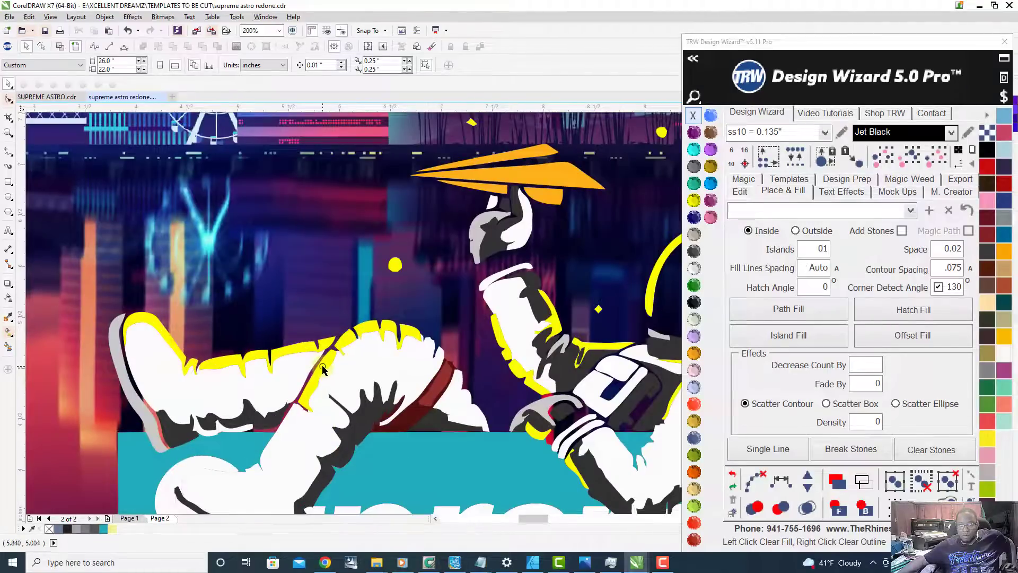
{"action": "left_click", "coordinate": [323, 370]}
{"action": "scroll", "coordinate": [299, 383], "scroll_direction": "down", "scroll_amount": 2}
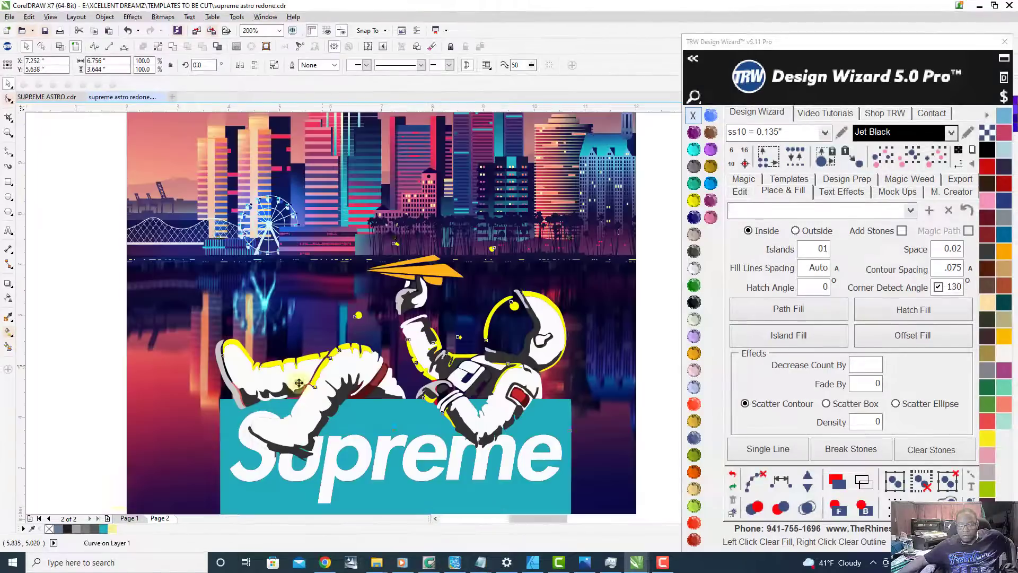
{"action": "right_click", "coordinate": [113, 530]}
{"action": "scroll", "coordinate": [328, 370], "scroll_direction": "up", "scroll_amount": 4}
{"action": "scroll", "coordinate": [333, 329], "scroll_direction": "down", "scroll_amount": 3}
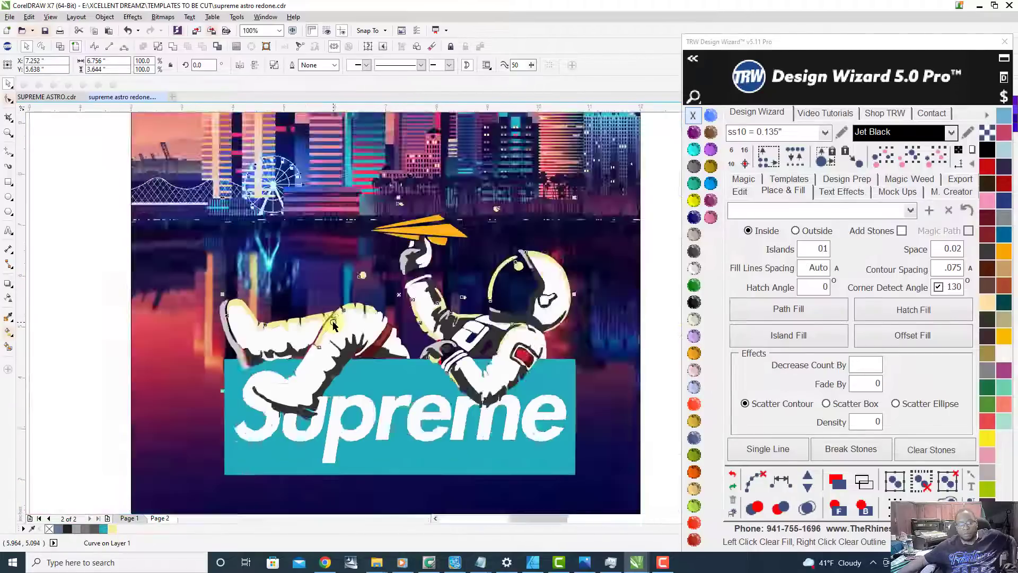
{"action": "scroll", "coordinate": [332, 325], "scroll_direction": "down", "scroll_amount": 4}
{"action": "left_click", "coordinate": [190, 367]}
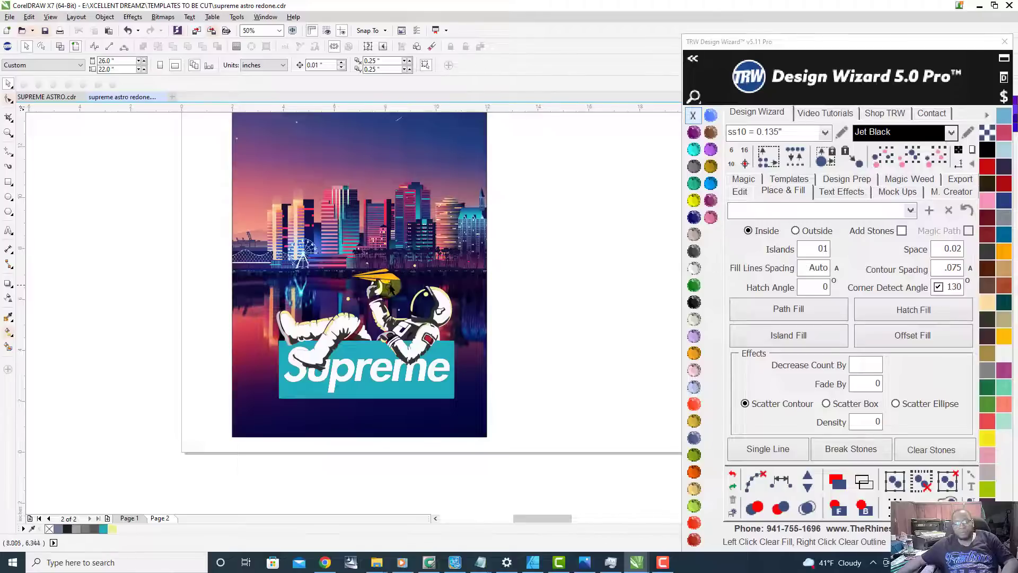
Step: Fill the orange paper plane above the astronaut's hand with the sampled teal from the document palette
{"action": "scroll", "coordinate": [389, 287], "scroll_direction": "up", "scroll_amount": 2}
{"action": "left_click", "coordinate": [392, 268]}
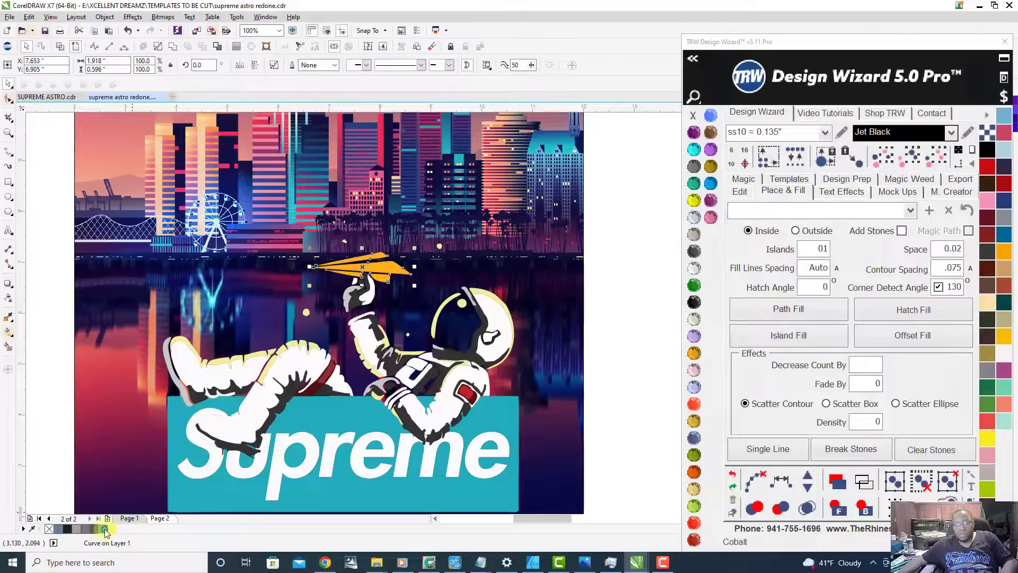
{"action": "left_click", "coordinate": [104, 528]}
{"action": "scroll", "coordinate": [318, 403], "scroll_direction": "down", "scroll_amount": 2}
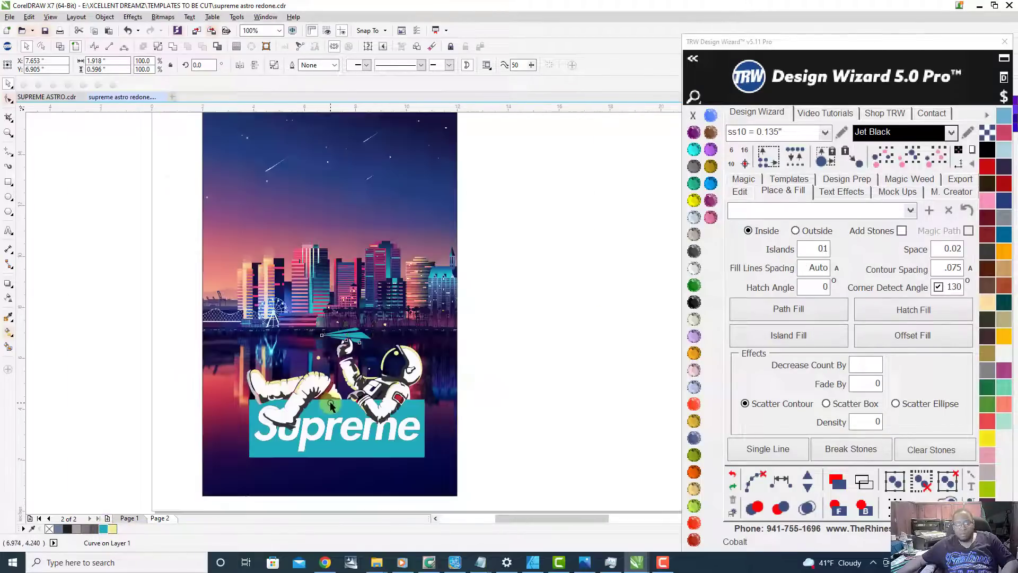
{"action": "scroll", "coordinate": [270, 424], "scroll_direction": "up", "scroll_amount": 1}
{"action": "scroll", "coordinate": [273, 422], "scroll_direction": "down", "scroll_amount": 1}
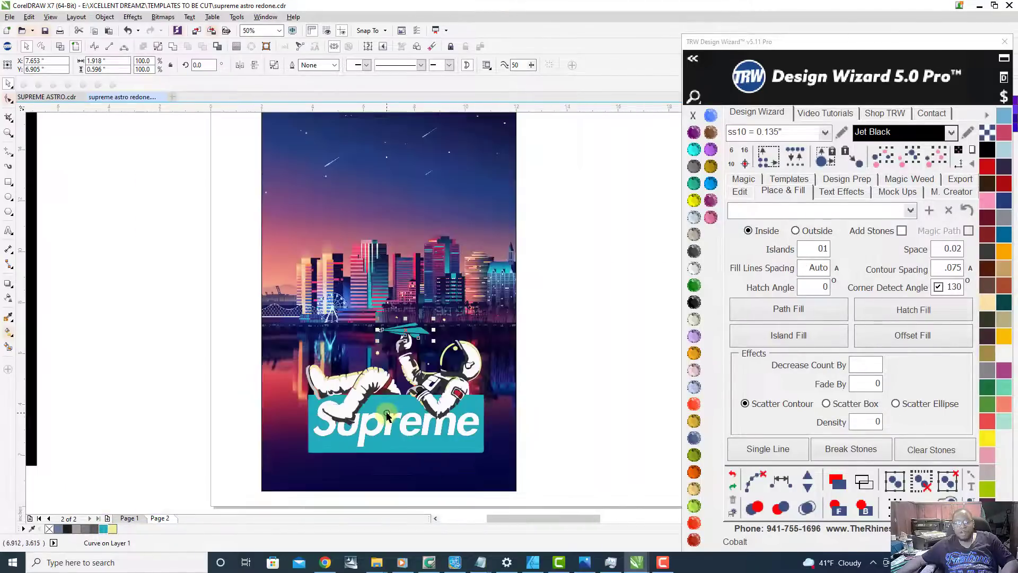
{"action": "left_click", "coordinate": [191, 394]}
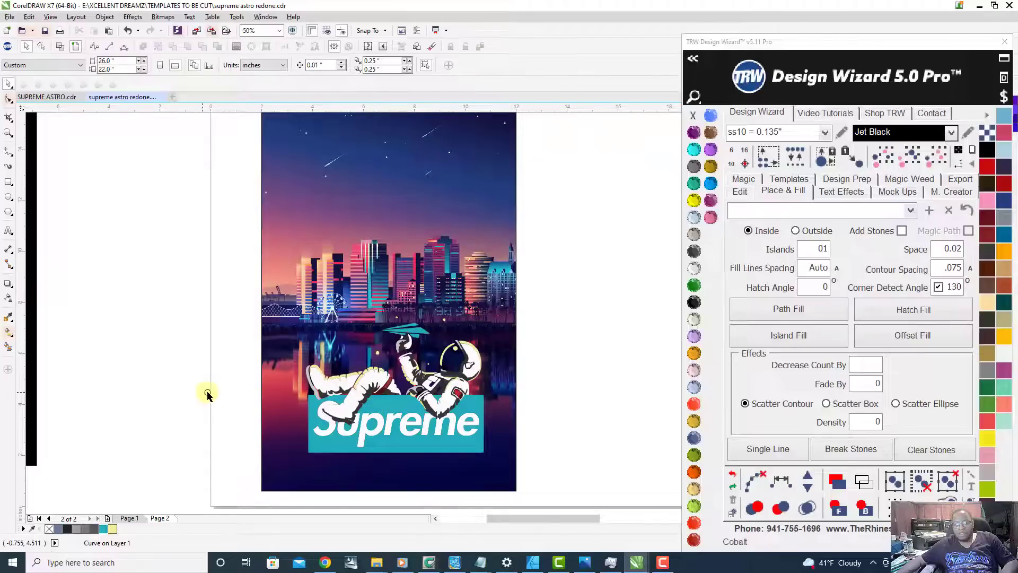
Step: Try Red Siam as the fill colour of the Supreme lettering
{"action": "scroll", "coordinate": [443, 377], "scroll_direction": "up", "scroll_amount": 1}
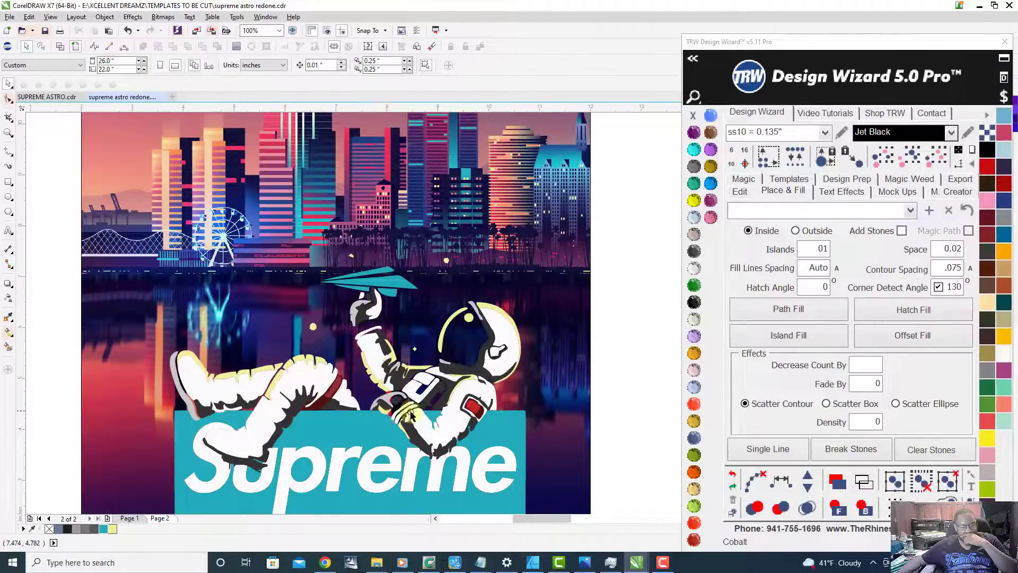
{"action": "scroll", "coordinate": [385, 427], "scroll_direction": "up", "scroll_amount": 1}
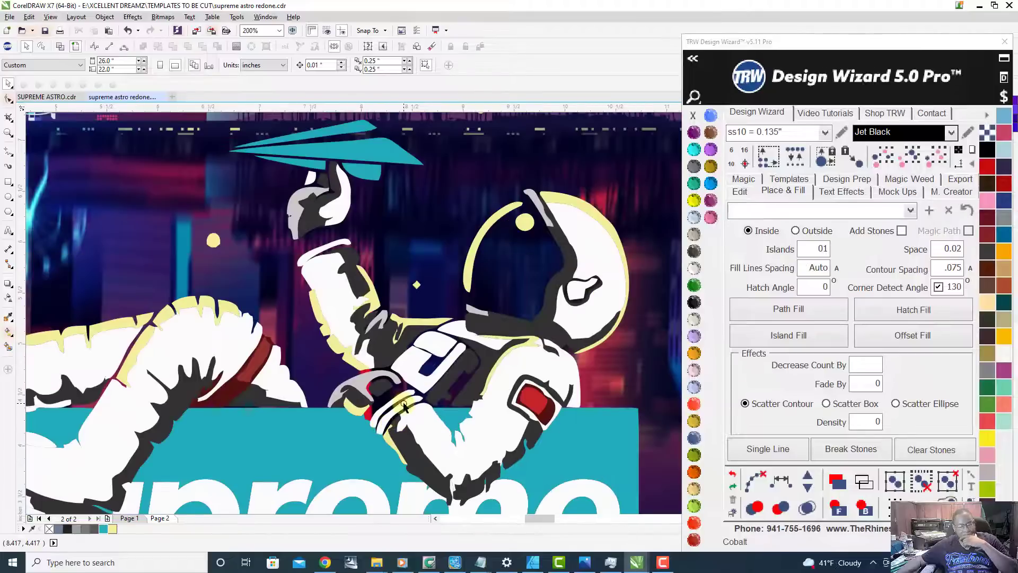
{"action": "scroll", "coordinate": [403, 407], "scroll_direction": "down", "scroll_amount": 1}
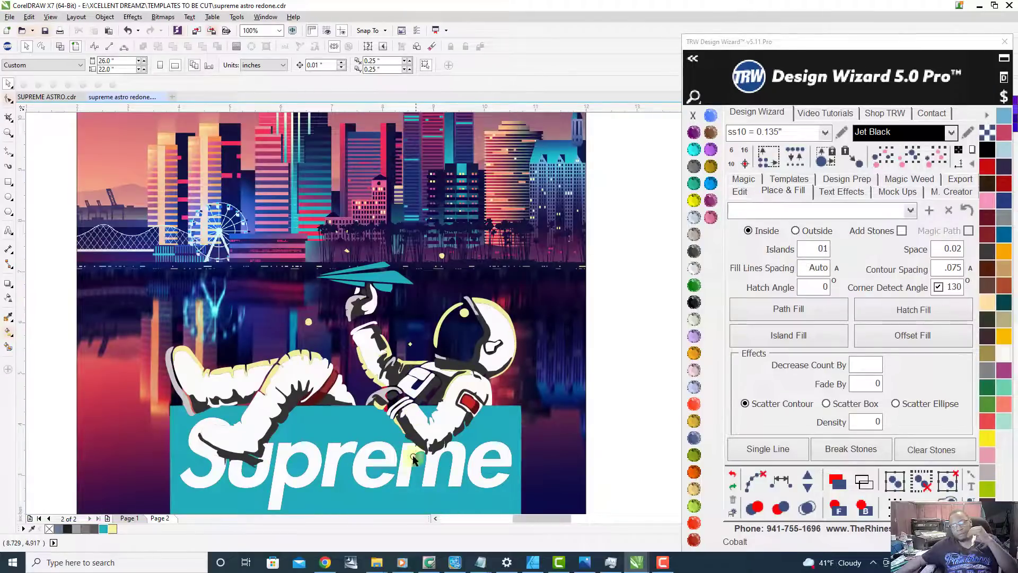
{"action": "left_click", "coordinate": [405, 484]}
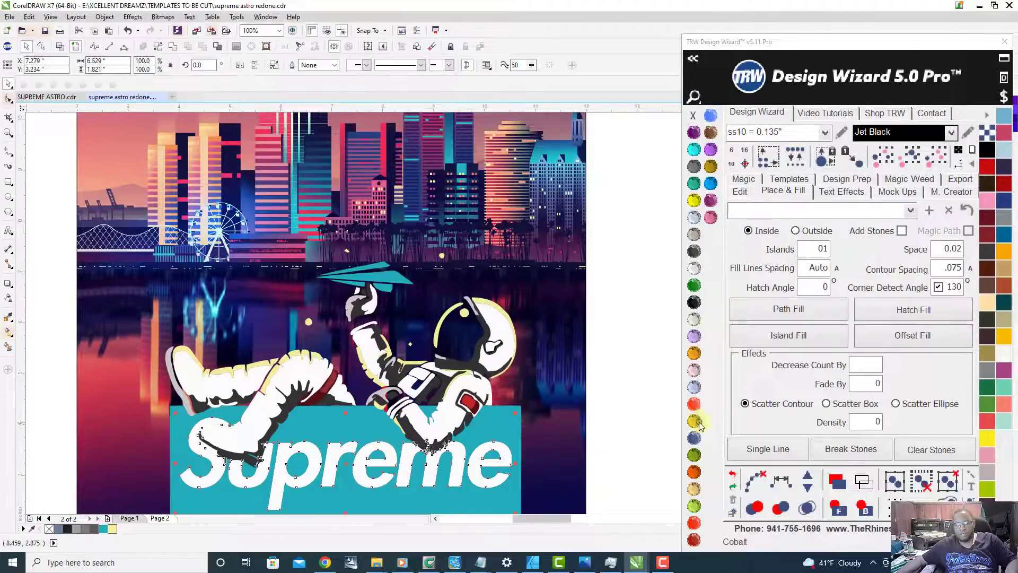
{"action": "left_click", "coordinate": [693, 525]}
{"action": "scroll", "coordinate": [416, 340], "scroll_direction": "down", "scroll_amount": 1}
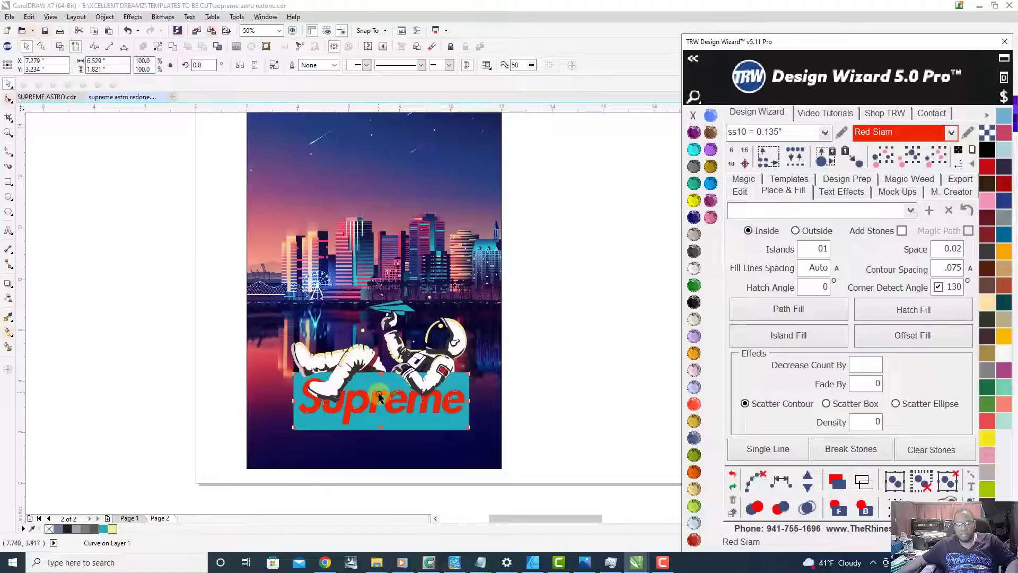
{"action": "scroll", "coordinate": [395, 392], "scroll_direction": "up", "scroll_amount": 1}
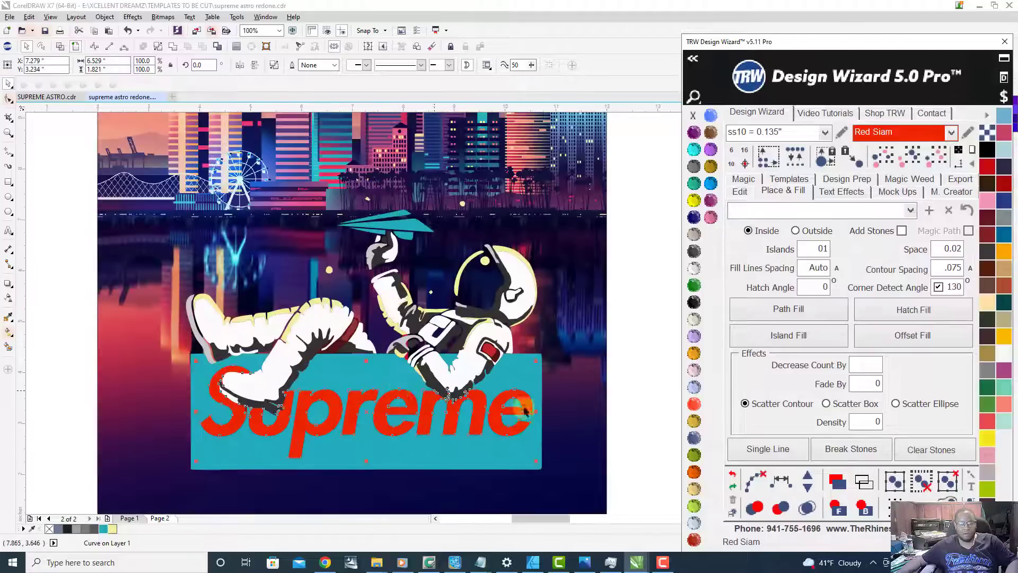
Step: Change the Supreme lettering's fill back to Crystal and deselect it
{"action": "left_click", "coordinate": [694, 268]}
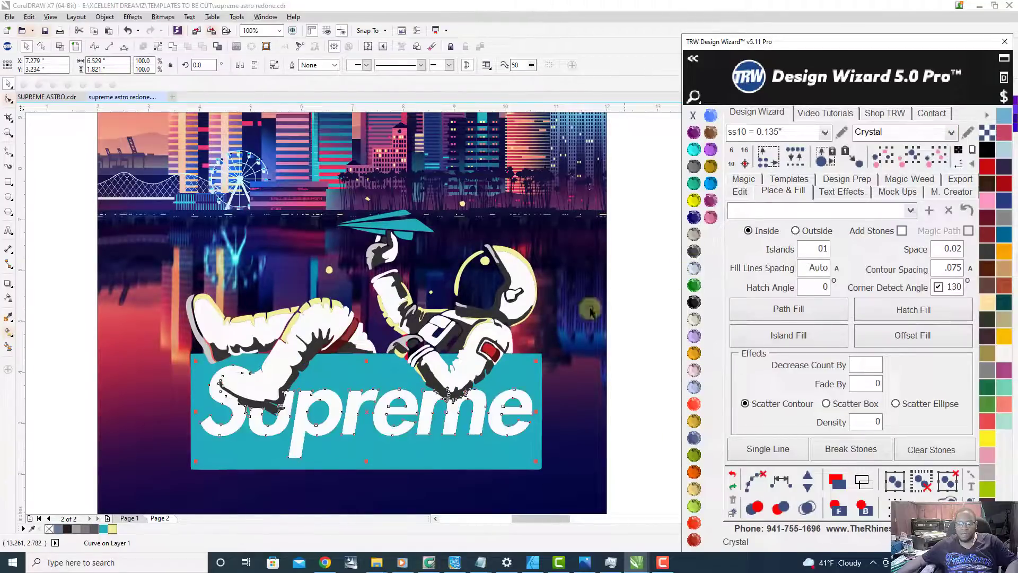
{"action": "scroll", "coordinate": [452, 363], "scroll_direction": "down", "scroll_amount": 1}
{"action": "left_click", "coordinate": [608, 376]}
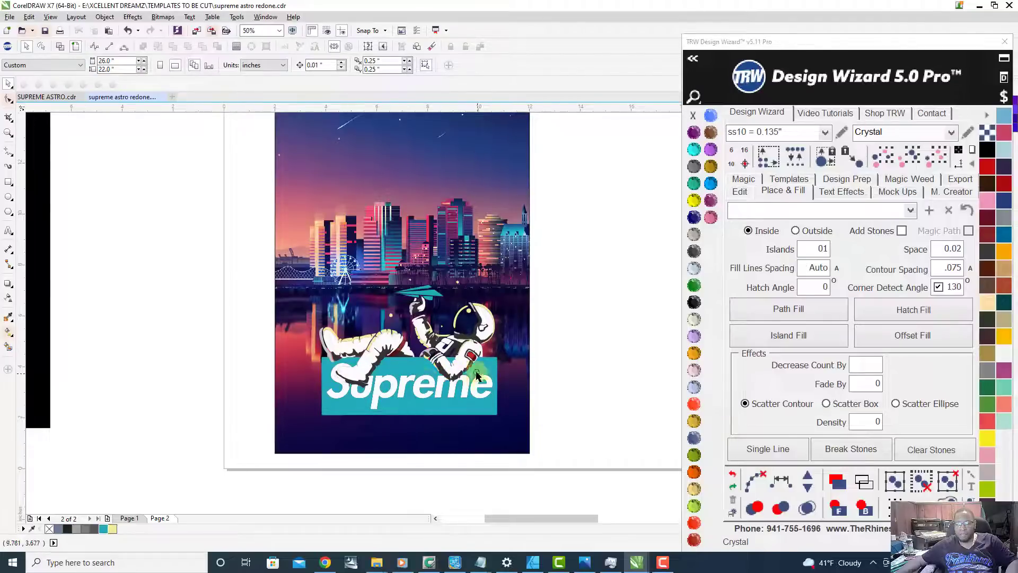
Step: Fill the Supreme lettering with Jet Black
{"action": "scroll", "coordinate": [438, 385], "scroll_direction": "up", "scroll_amount": 1}
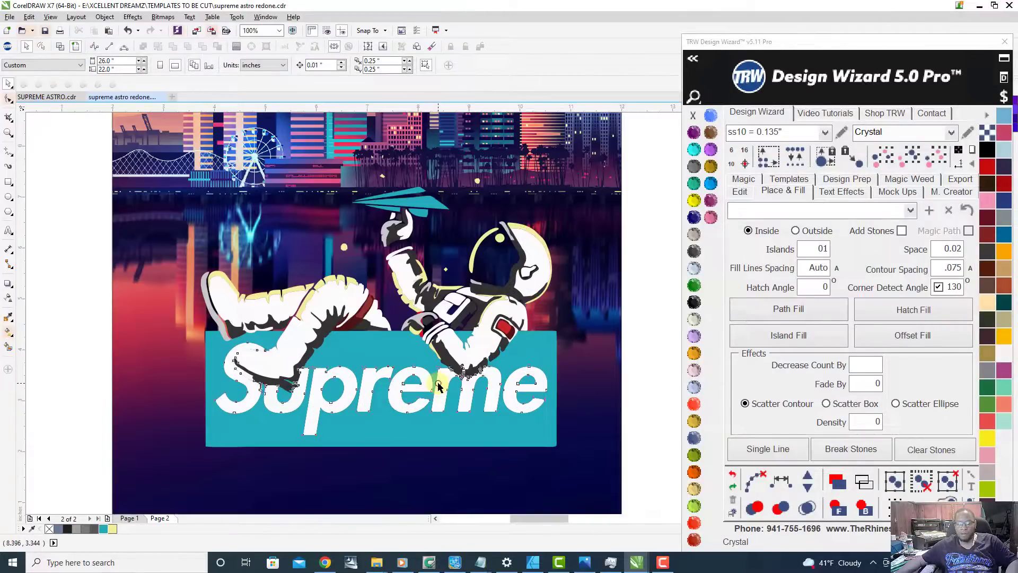
{"action": "left_click", "coordinate": [438, 386]}
{"action": "left_click", "coordinate": [693, 302]}
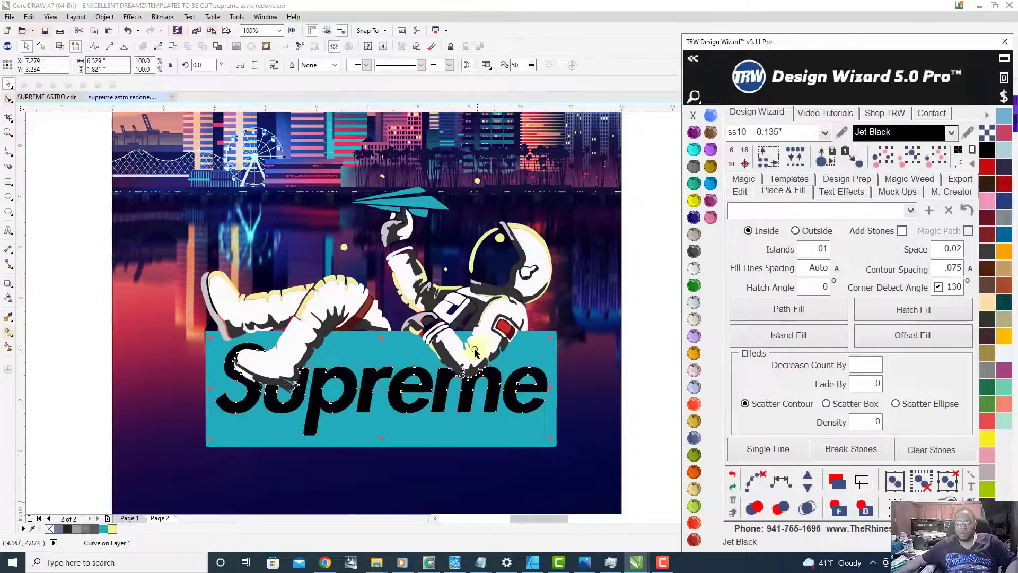
{"action": "scroll", "coordinate": [477, 349], "scroll_direction": "down", "scroll_amount": 1}
{"action": "scroll", "coordinate": [458, 355], "scroll_direction": "up", "scroll_amount": 1}
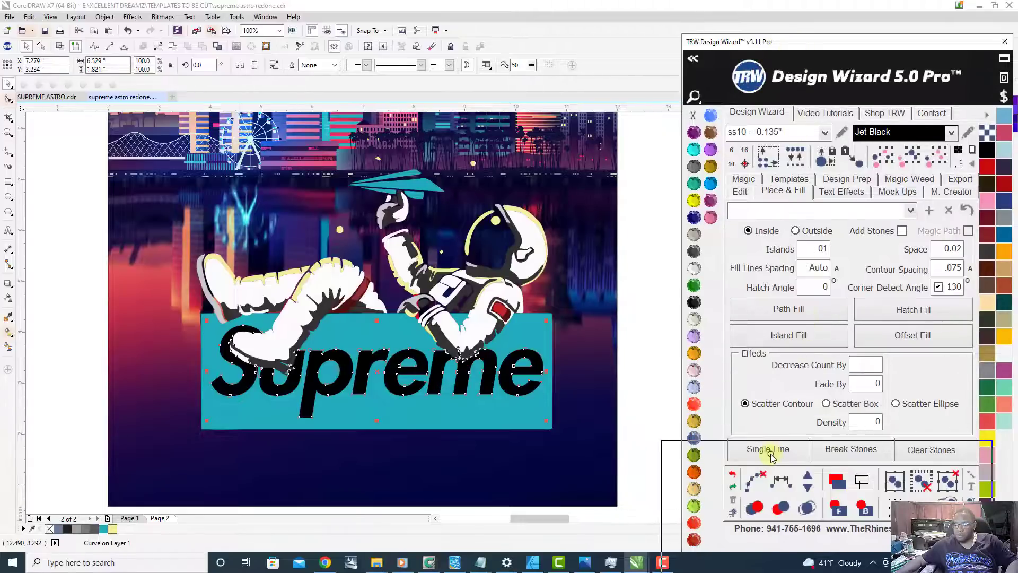
Step: Apply a black-to-white linear fountain fill to the Supreme lettering and rotate it to about 280.3°
{"action": "left_click_drag", "start_coordinate": [785, 461], "coordinate": [785, 461]}
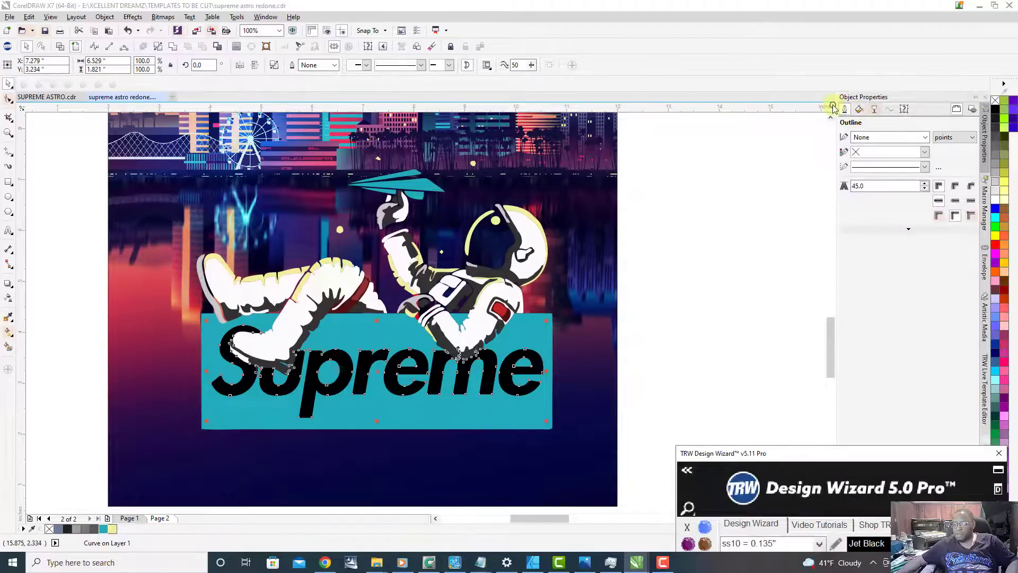
{"action": "left_click", "coordinate": [859, 110]}
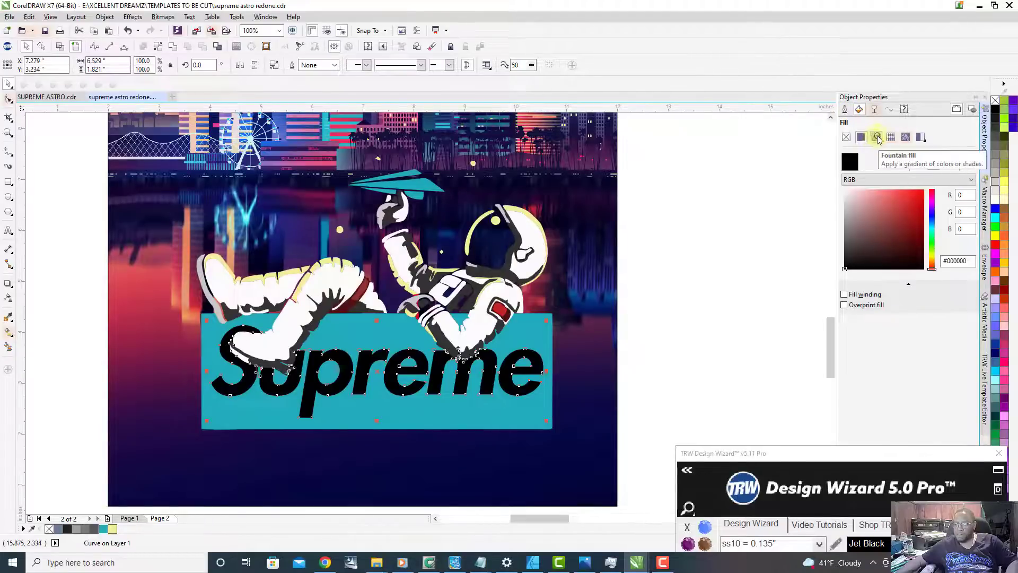
{"action": "left_click", "coordinate": [876, 138]}
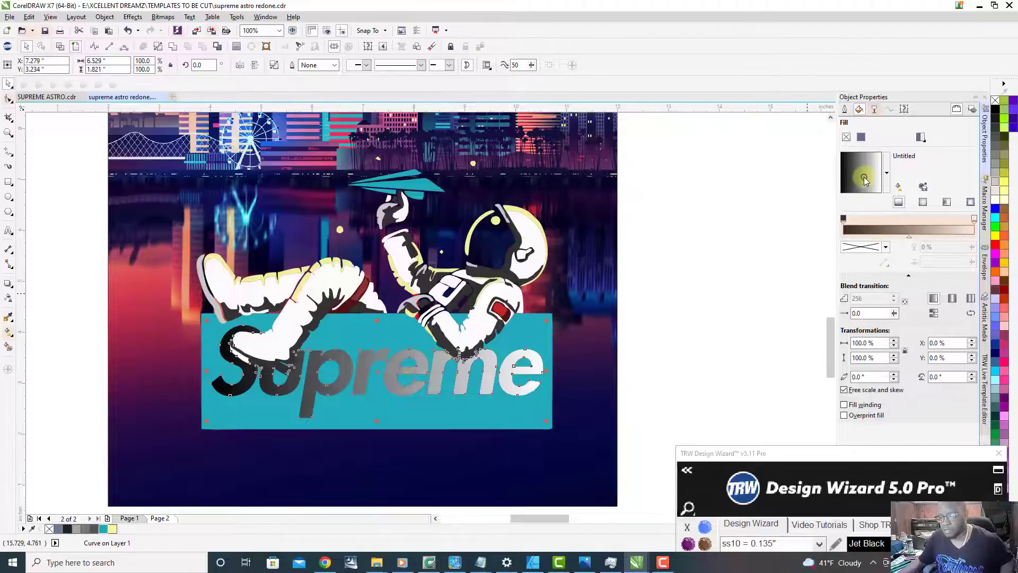
{"action": "left_click_drag", "start_coordinate": [872, 179], "coordinate": [863, 176]}
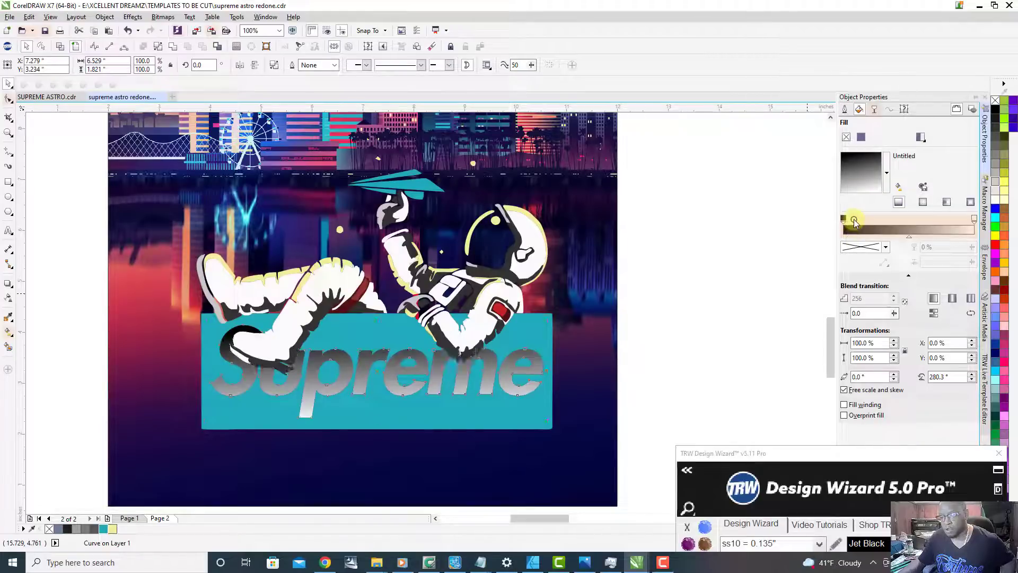
Step: Add a gradient node at 8% in the lettering's fountain fill and set its colour to #000000
{"action": "left_click", "coordinate": [853, 219]}
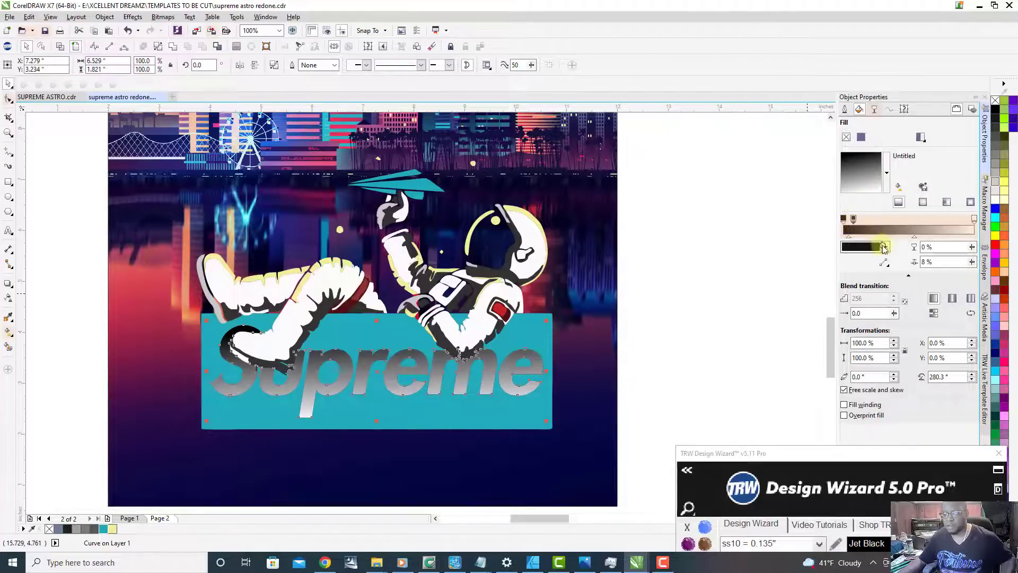
{"action": "left_click", "coordinate": [886, 247]}
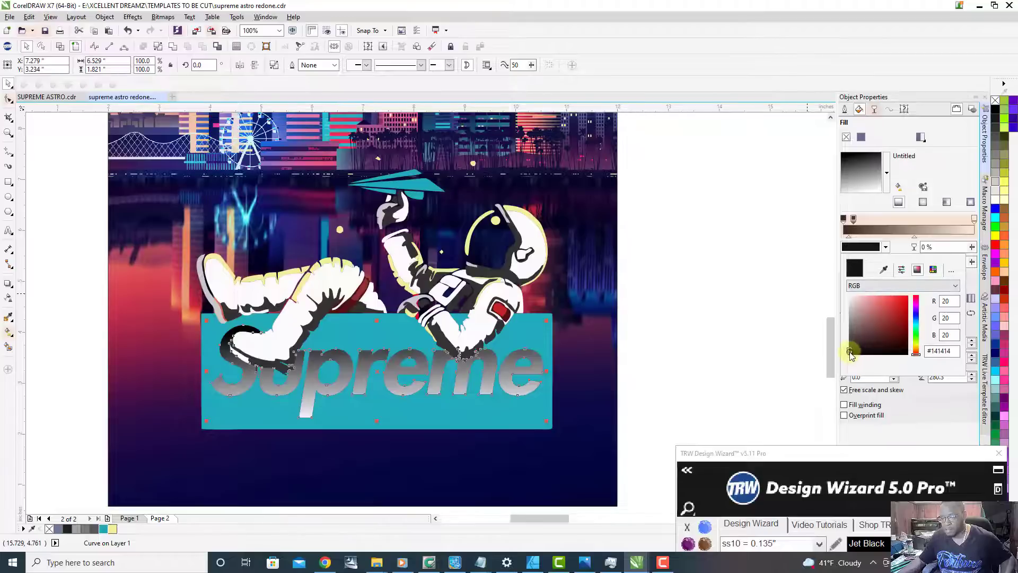
{"action": "left_click_drag", "start_coordinate": [846, 363], "coordinate": [846, 363]}
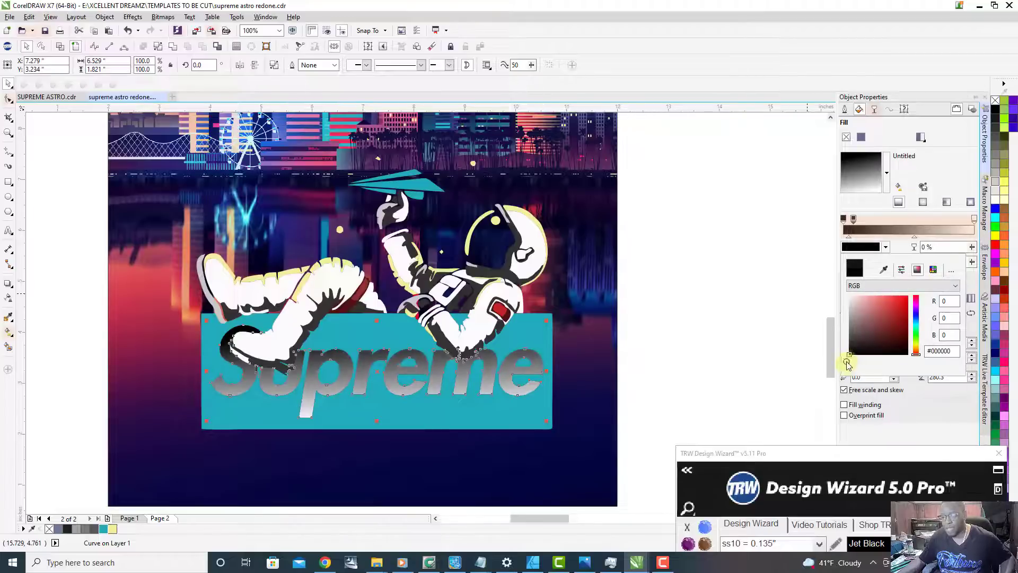
{"action": "left_click", "coordinate": [900, 249]}
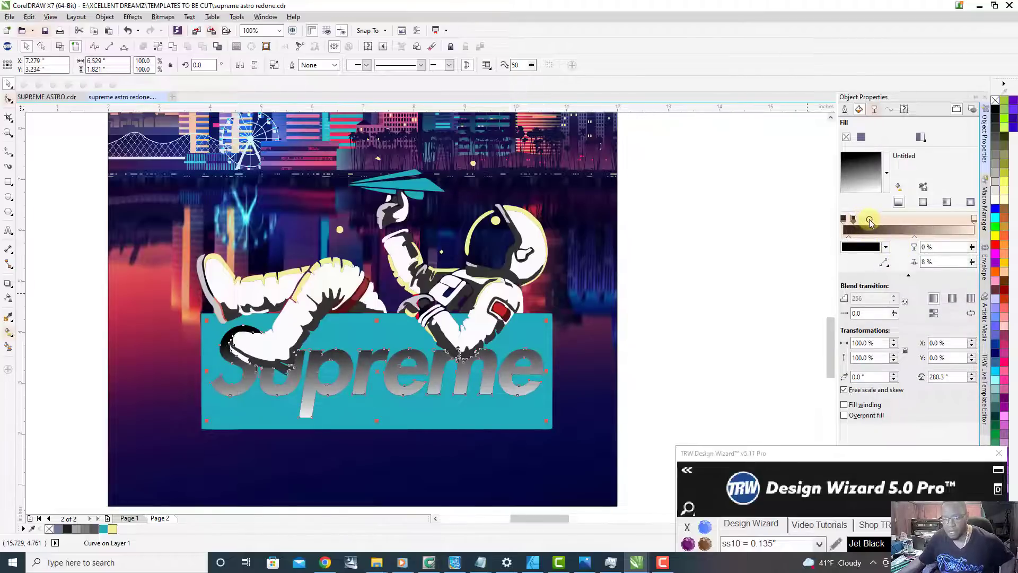
Step: Inspect the colour of the first node in the lettering's gradient
{"action": "left_click", "coordinate": [842, 219]}
{"action": "left_click_drag", "start_coordinate": [872, 237], "coordinate": [852, 230]}
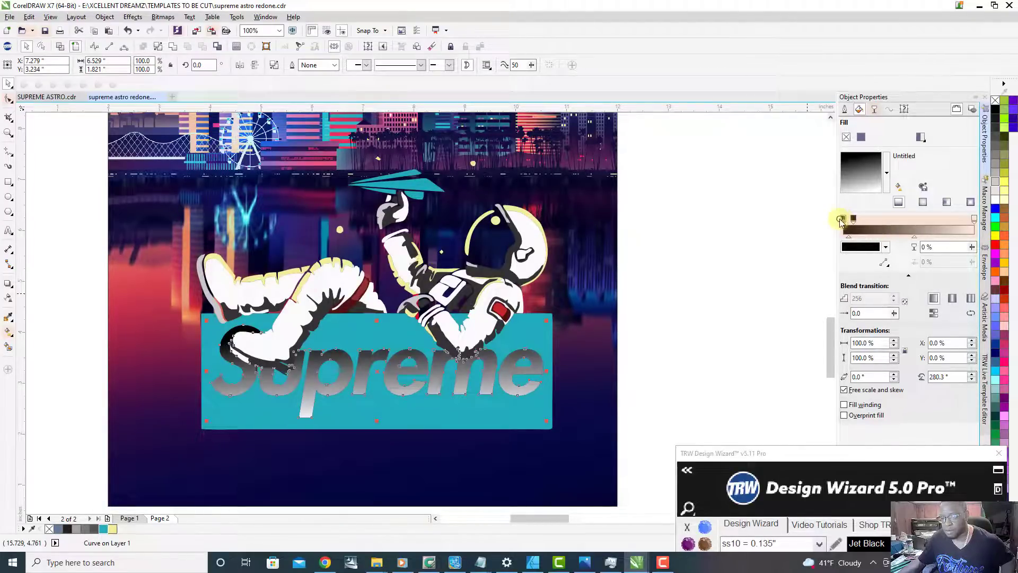
{"action": "left_click", "coordinate": [885, 247]}
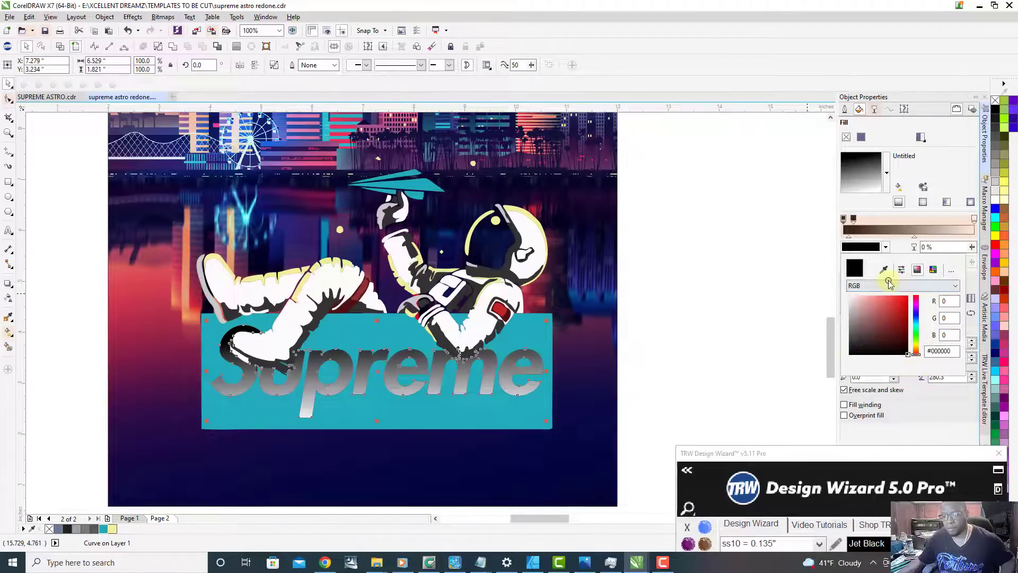
{"action": "left_click", "coordinate": [902, 248]}
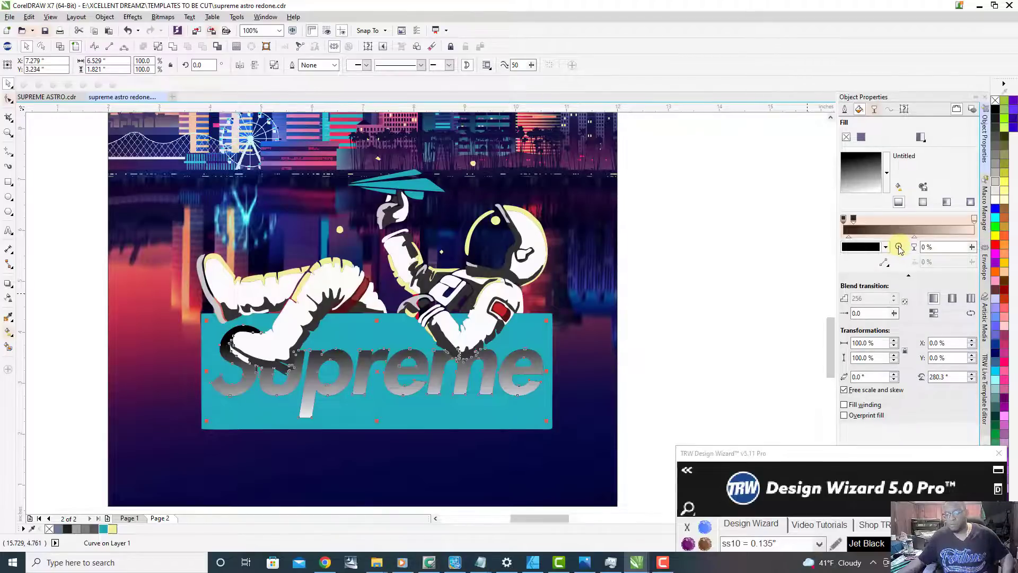
Step: Add a grey gradient node and position it at 85%, moving the added black node to 98%
{"action": "double_click", "coordinate": [932, 220]}
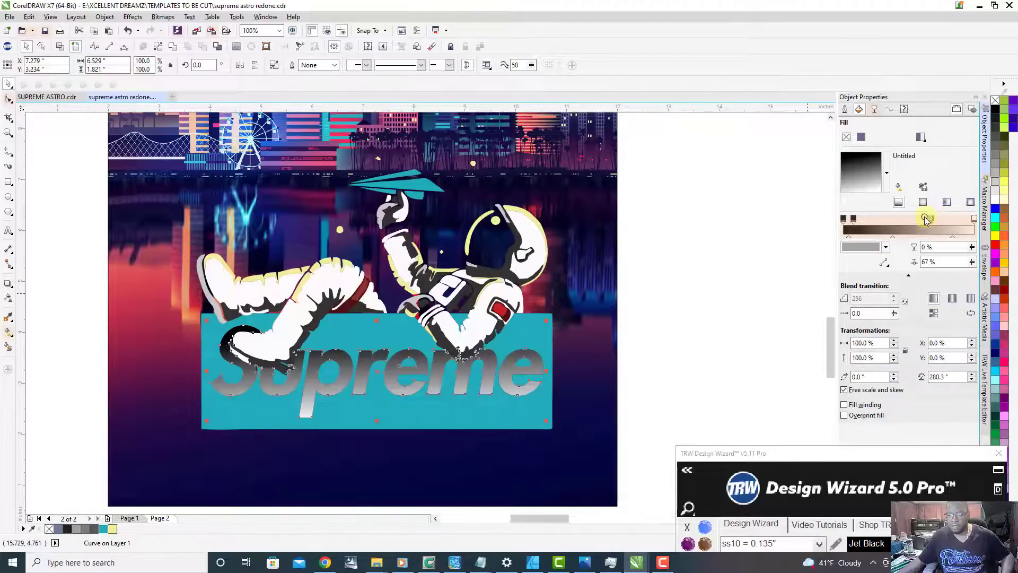
{"action": "left_click_drag", "start_coordinate": [932, 220], "coordinate": [973, 223]}
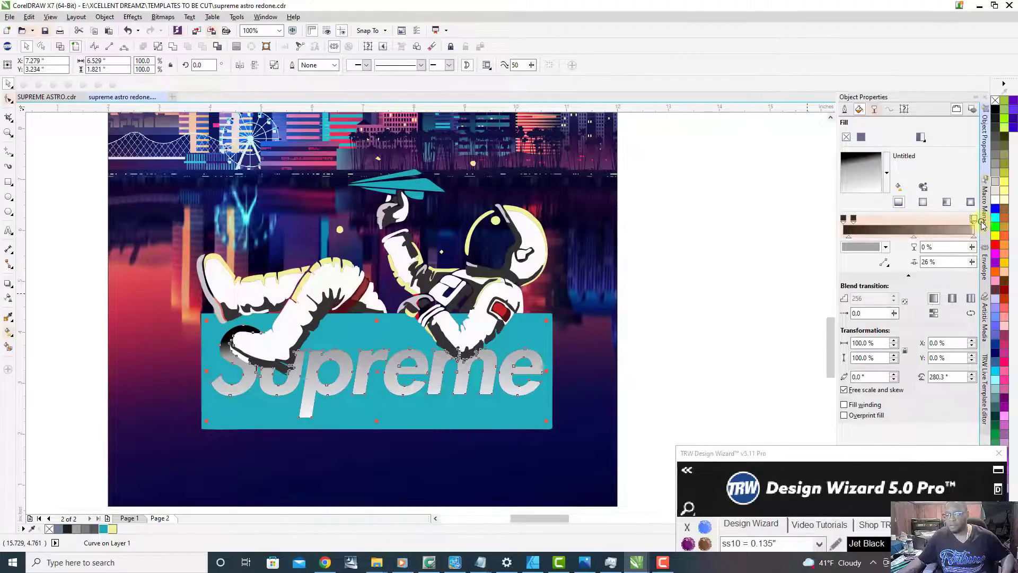
{"action": "left_click_drag", "start_coordinate": [853, 221], "coordinate": [976, 225]}
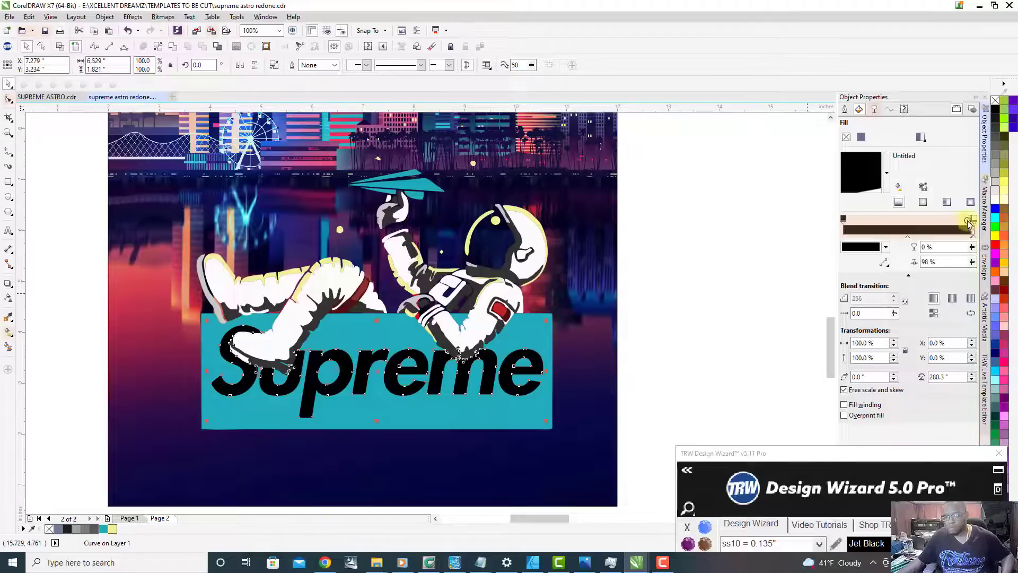
{"action": "left_click_drag", "start_coordinate": [971, 222], "coordinate": [952, 223]}
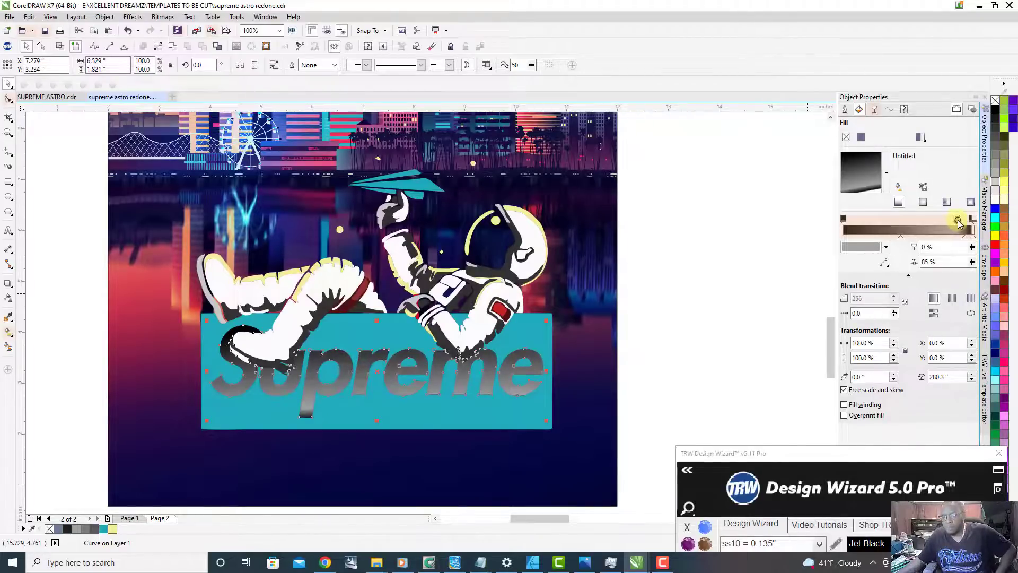
Step: Add another gradient node before the grey one, colour it #000000, and shift the grey node to 74%
{"action": "left_click_drag", "start_coordinate": [932, 227], "coordinate": [919, 226]}
{"action": "left_click", "coordinate": [926, 225]}
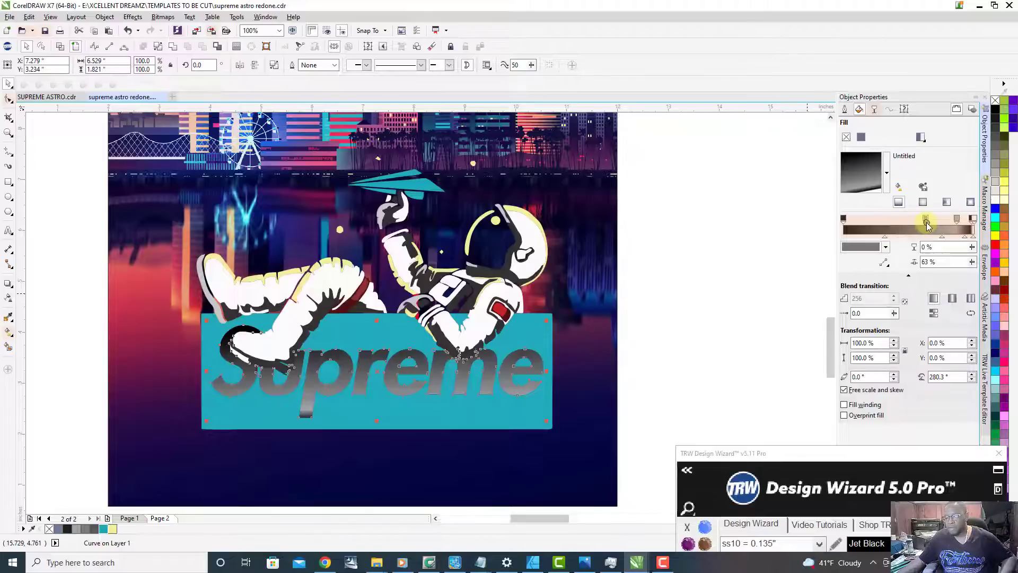
{"action": "left_click_drag", "start_coordinate": [932, 220], "coordinate": [948, 220]}
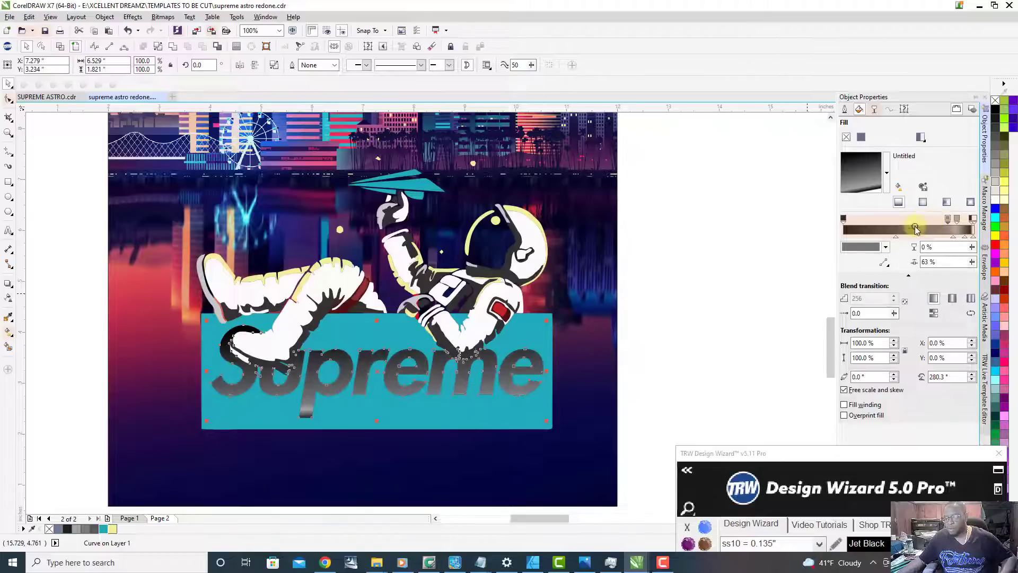
{"action": "left_click", "coordinate": [886, 246]}
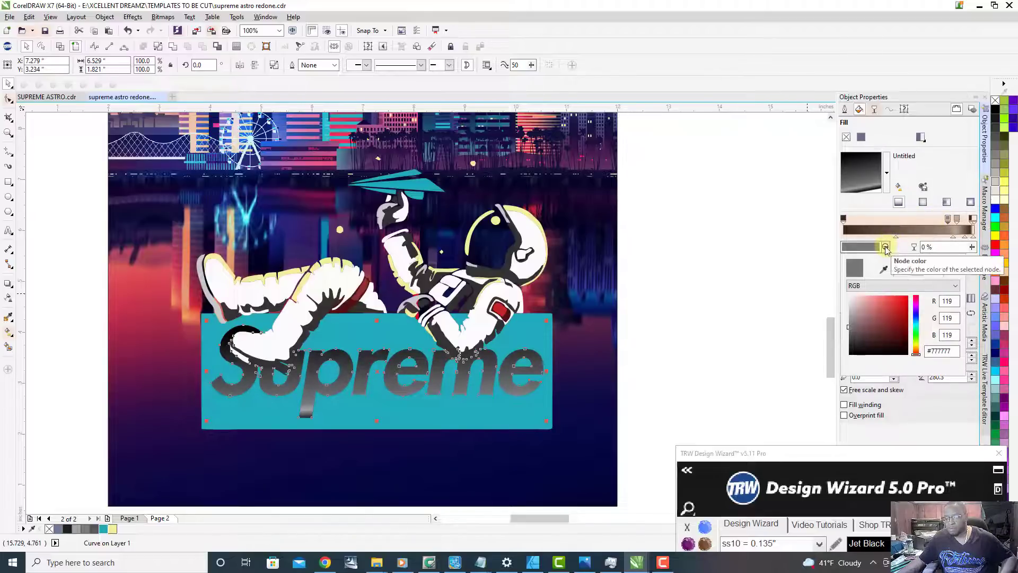
{"action": "left_click", "coordinate": [847, 350]}
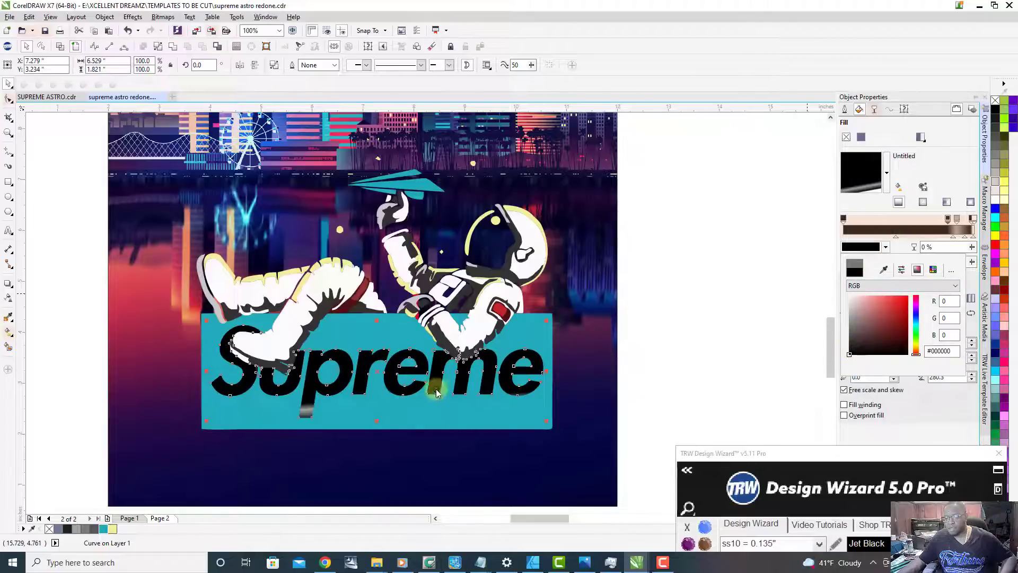
{"action": "mouse_move", "coordinate": [957, 220]}
{"action": "left_mouse_down"}
{"action": "mouse_move", "coordinate": [913, 220]}
{"action": "mouse_move", "coordinate": [939, 220]}
{"action": "left_mouse_up"}
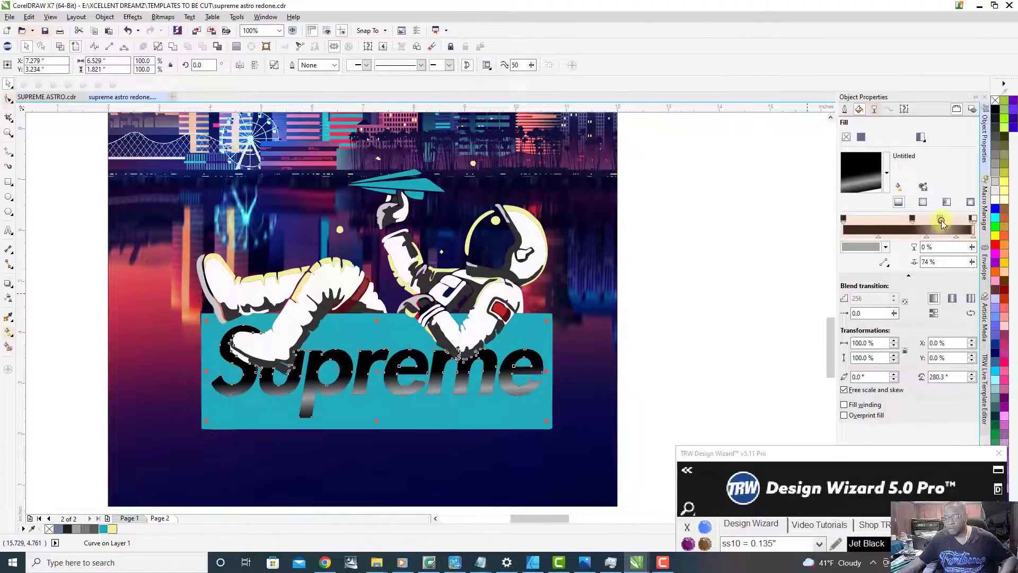
Step: Shift the last black gradient node in the lettering's fill to 96% and the grey node to 77%
{"action": "left_click_drag", "start_coordinate": [971, 222], "coordinate": [965, 223]}
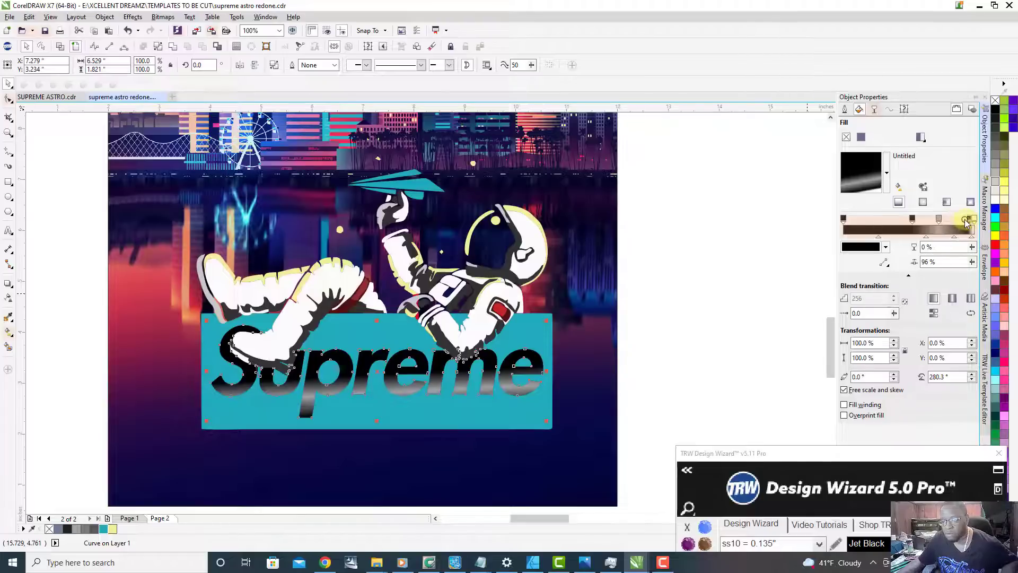
{"action": "left_click", "coordinate": [941, 218]}
{"action": "left_click_drag", "start_coordinate": [940, 218], "coordinate": [943, 217]}
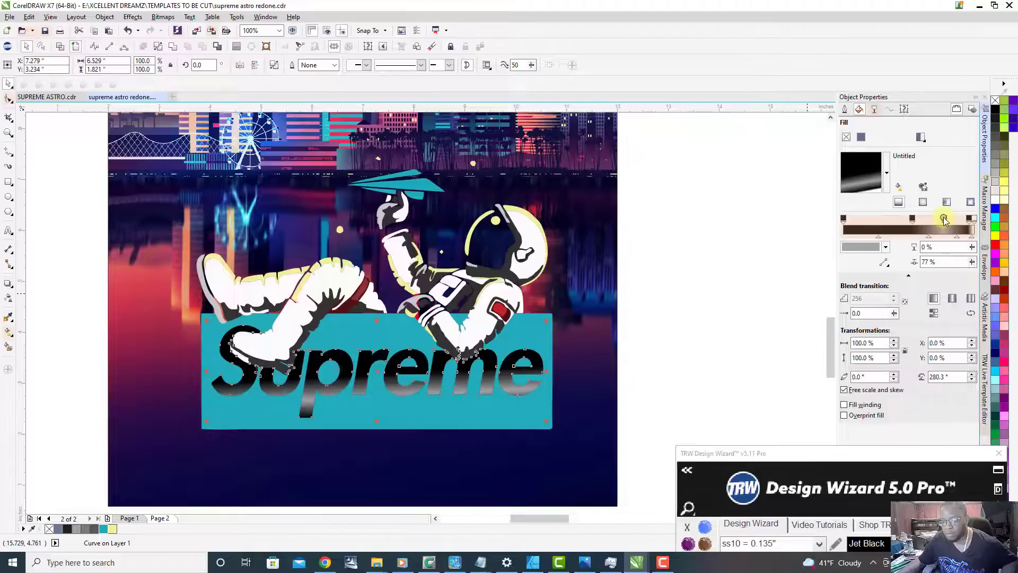
{"action": "left_click", "coordinate": [660, 281]}
Step: Rotate the Supreme lettering's gradient fill to 270°
{"action": "scroll", "coordinate": [502, 348], "scroll_direction": "down", "scroll_amount": 2}
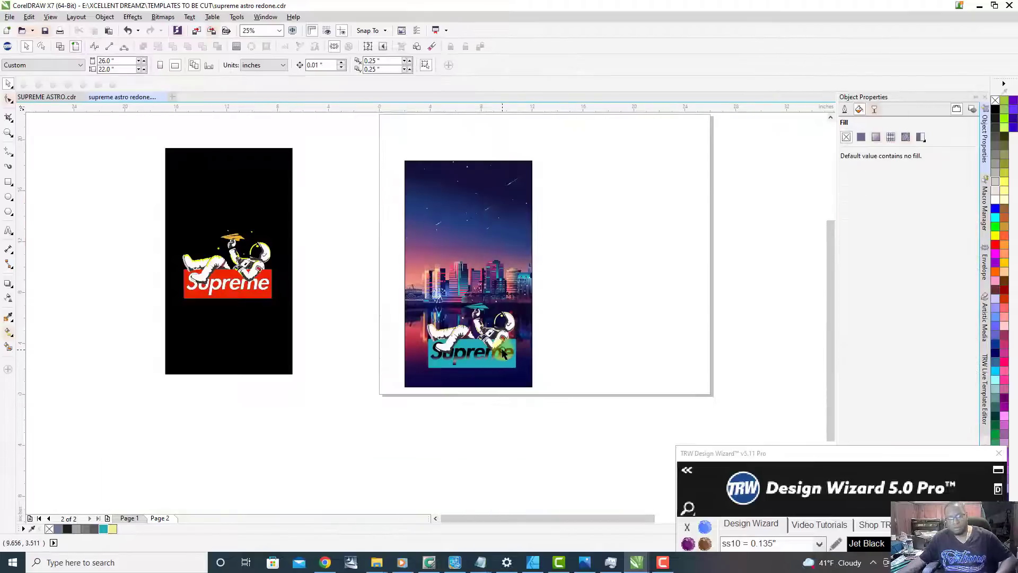
{"action": "scroll", "coordinate": [502, 351], "scroll_direction": "up", "scroll_amount": 1}
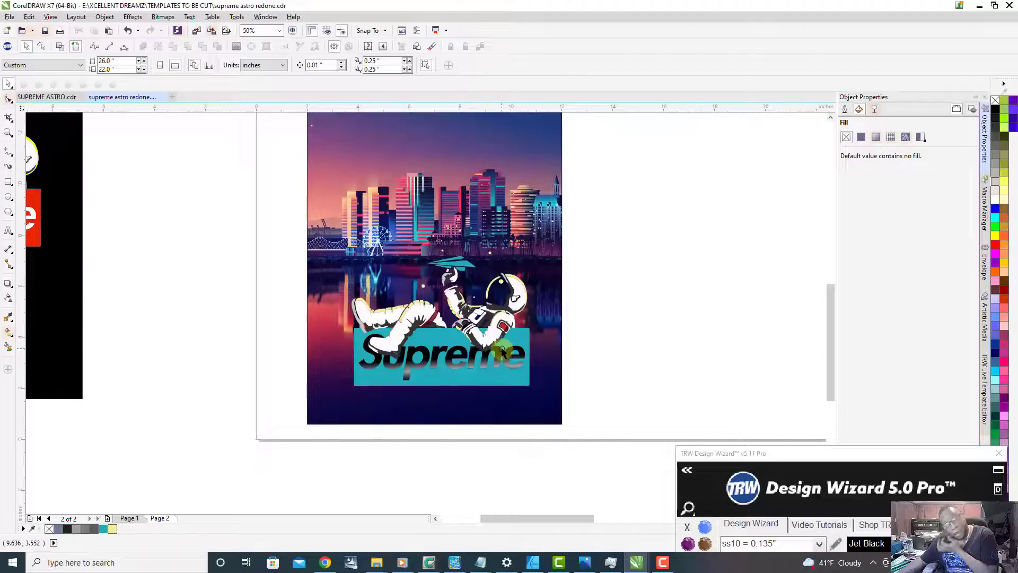
{"action": "scroll", "coordinate": [423, 398], "scroll_direction": "up", "scroll_amount": 1}
{"action": "scroll", "coordinate": [366, 342], "scroll_direction": "down", "scroll_amount": 1}
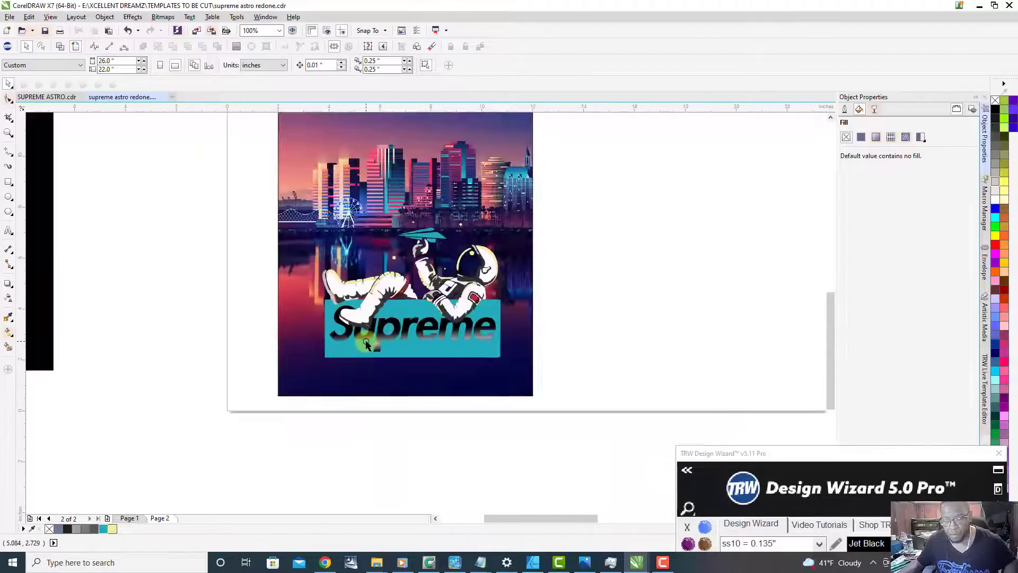
{"action": "scroll", "coordinate": [481, 342], "scroll_direction": "up", "scroll_amount": 1}
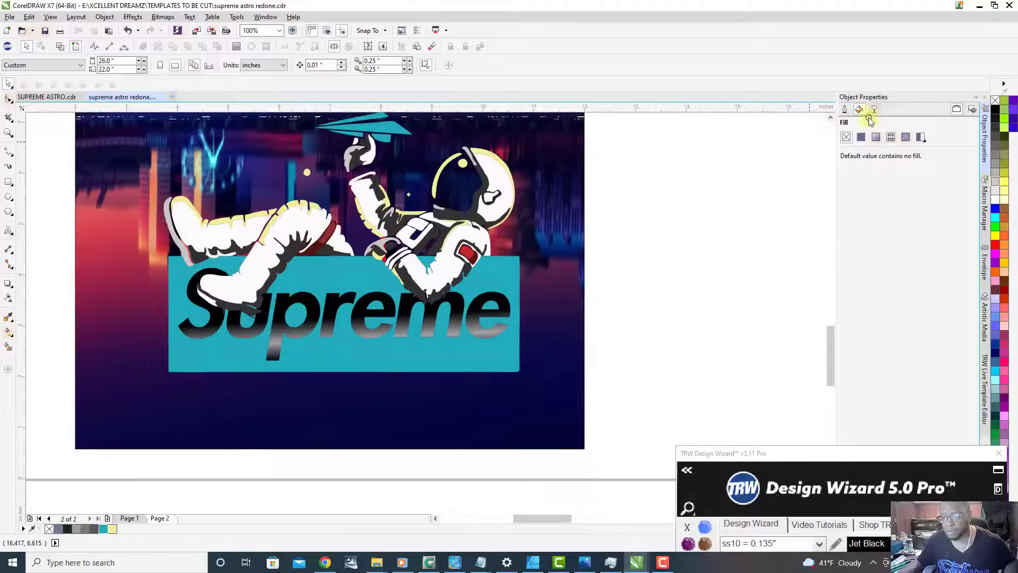
{"action": "left_click", "coordinate": [405, 318]}
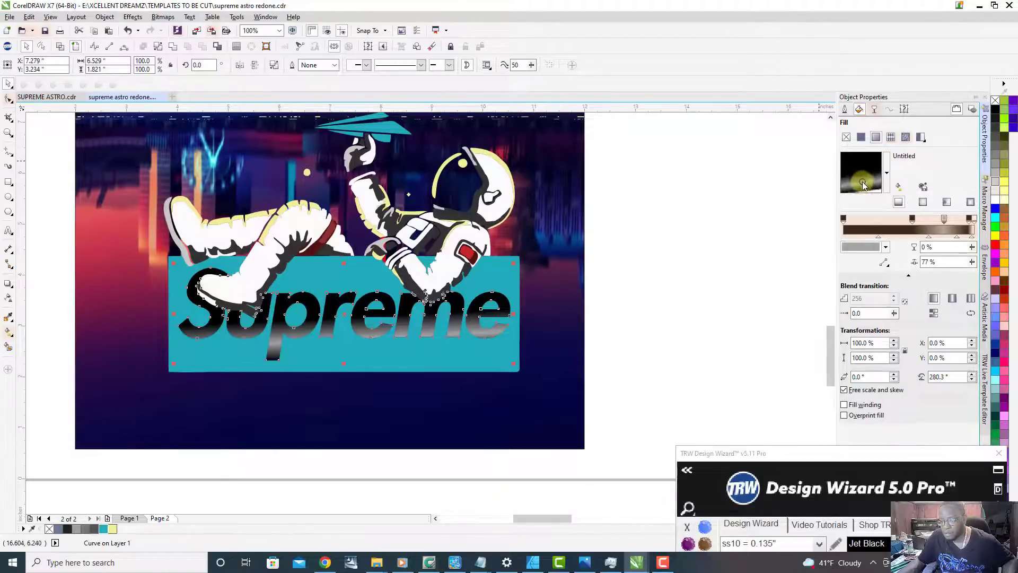
{"action": "left_click", "coordinate": [861, 182]}
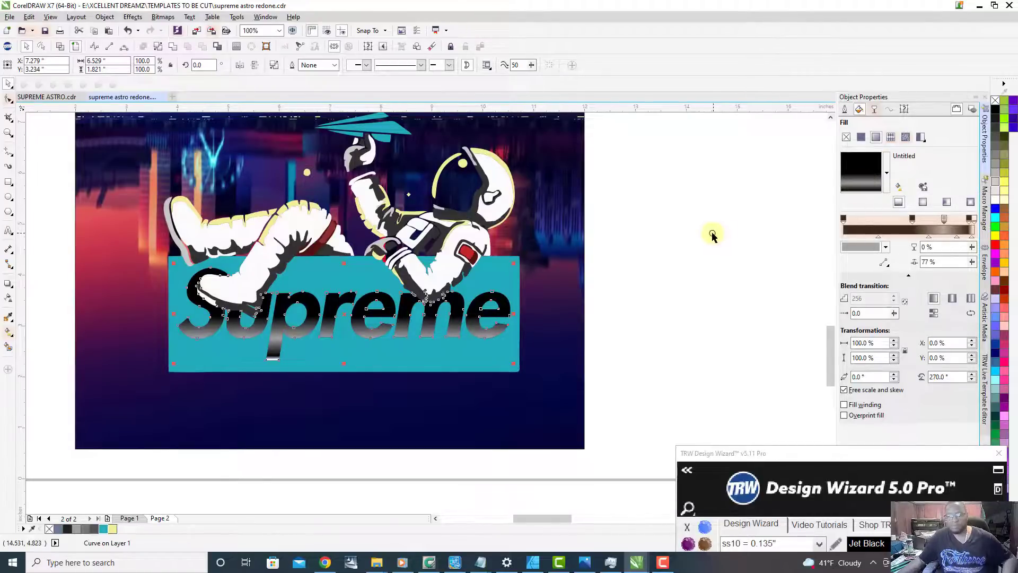
{"action": "left_click", "coordinate": [646, 267]}
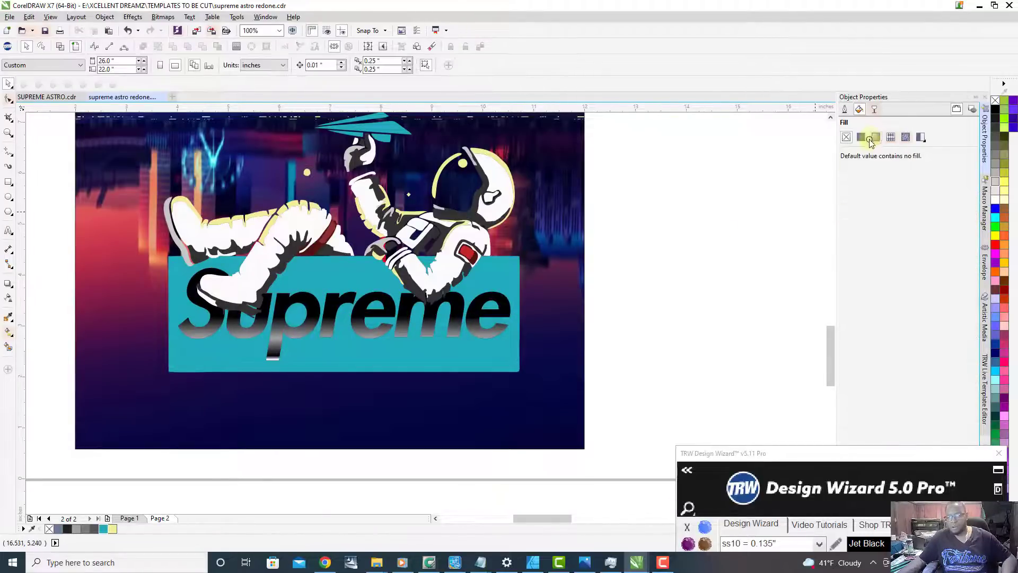
Step: Try other directions for the lettering's gradient and settle on a rotation of about 273.4°
{"action": "left_click", "coordinate": [425, 325]}
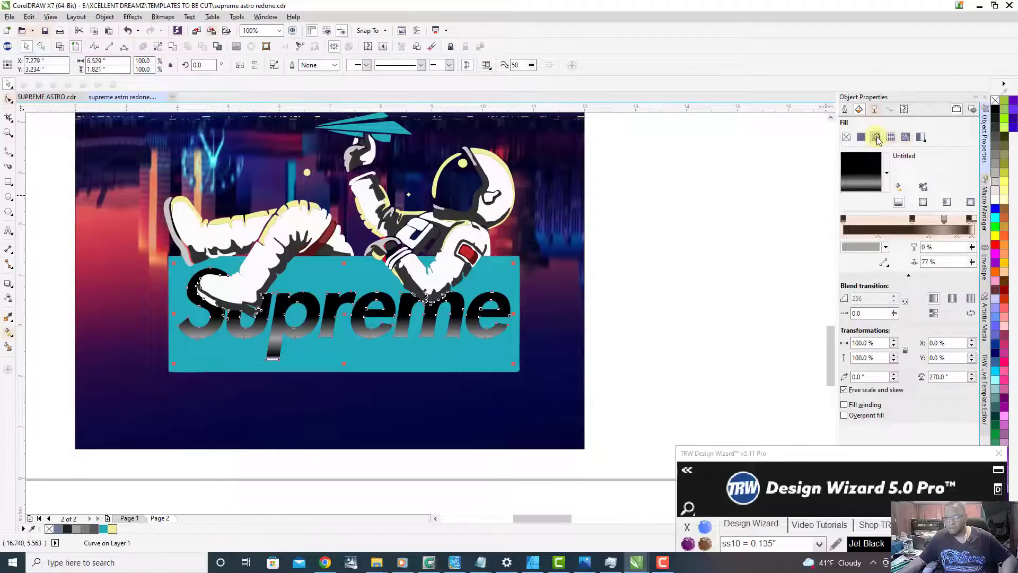
{"action": "left_click", "coordinate": [864, 180]}
{"action": "mouse_move", "coordinate": [862, 182]}
{"action": "left_mouse_down"}
{"action": "mouse_move", "coordinate": [873, 182]}
{"action": "mouse_move", "coordinate": [883, 162]}
{"action": "mouse_move", "coordinate": [862, 173]}
{"action": "left_mouse_up"}
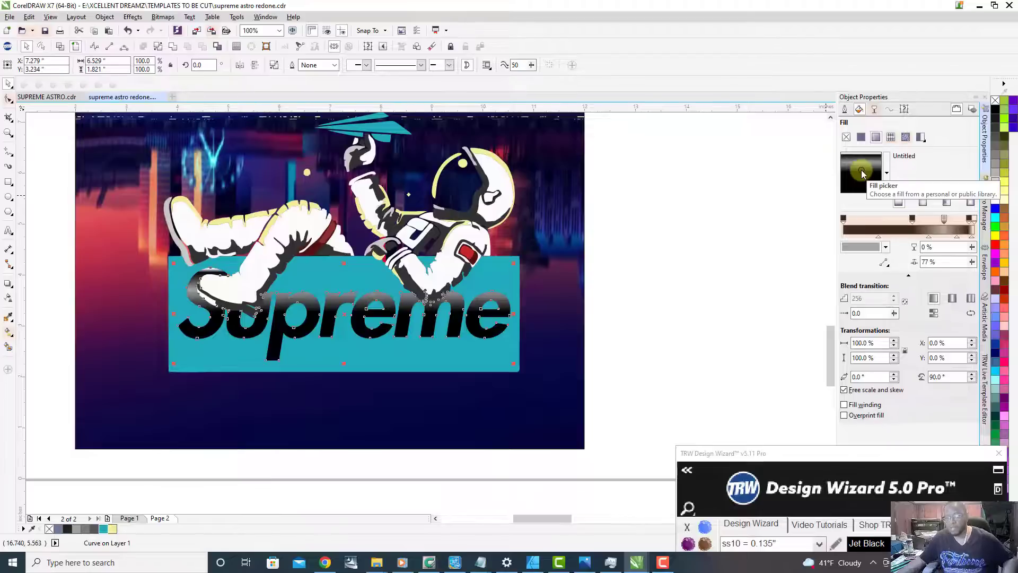
{"action": "mouse_move", "coordinate": [862, 170]}
{"action": "left_mouse_down"}
{"action": "mouse_move", "coordinate": [848, 183]}
{"action": "mouse_move", "coordinate": [865, 182]}
{"action": "left_mouse_up"}
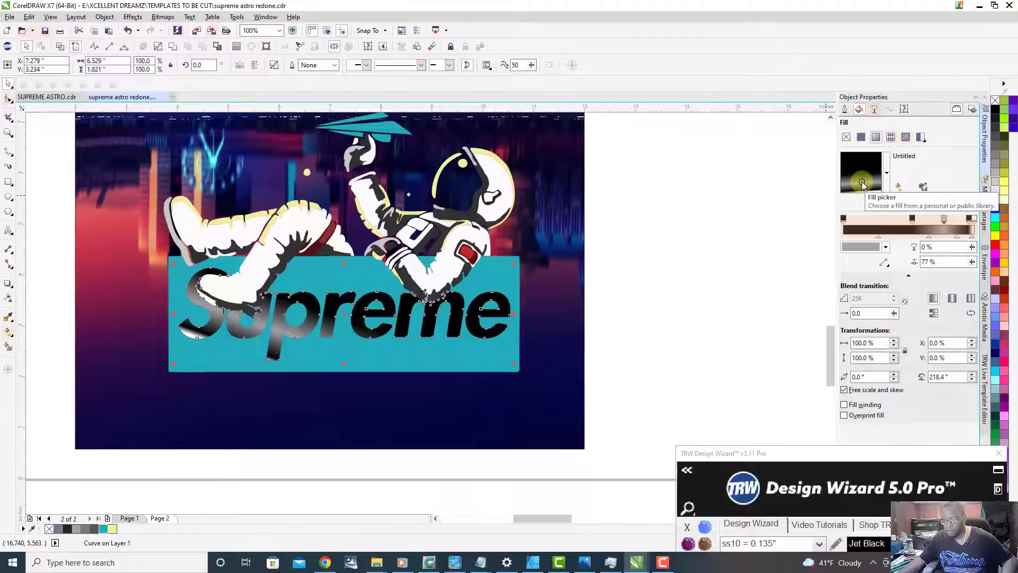
{"action": "left_click_drag", "start_coordinate": [862, 185], "coordinate": [860, 183]}
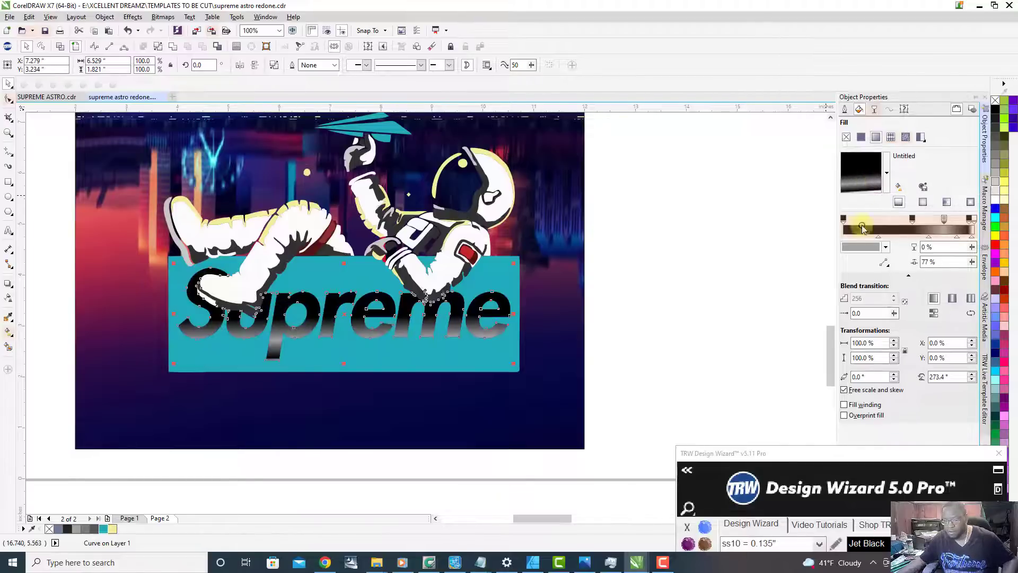
Step: Set the width and height of the lettering's gradient fill to 103%
{"action": "left_click", "coordinate": [895, 346]}
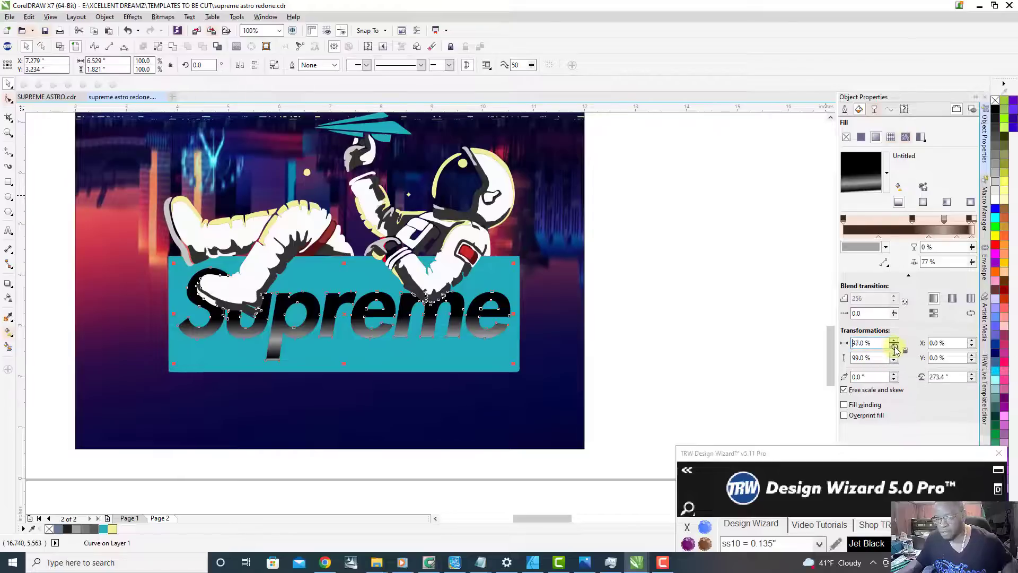
{"action": "left_click", "coordinate": [895, 346]}
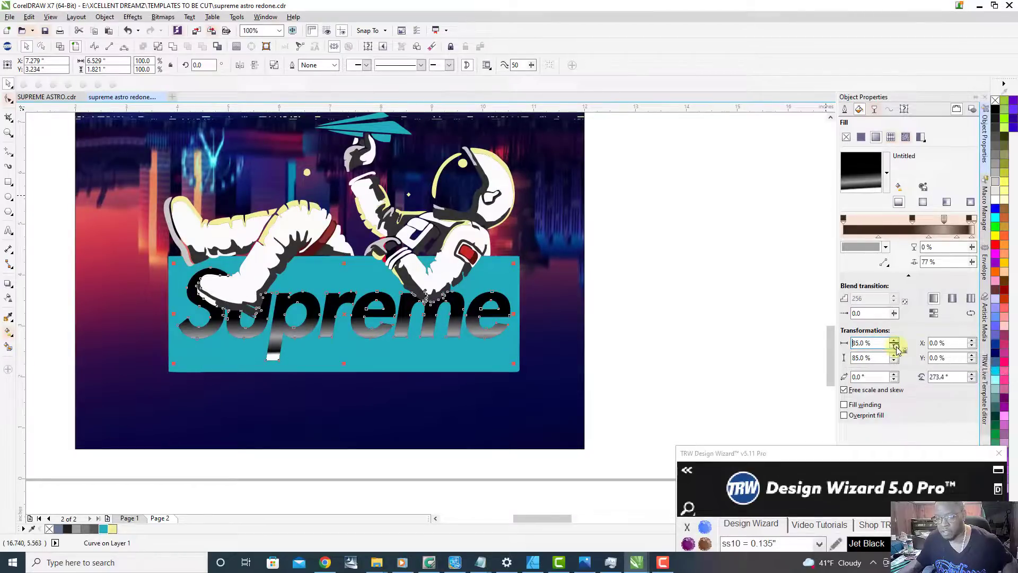
{"action": "left_click", "coordinate": [895, 346]}
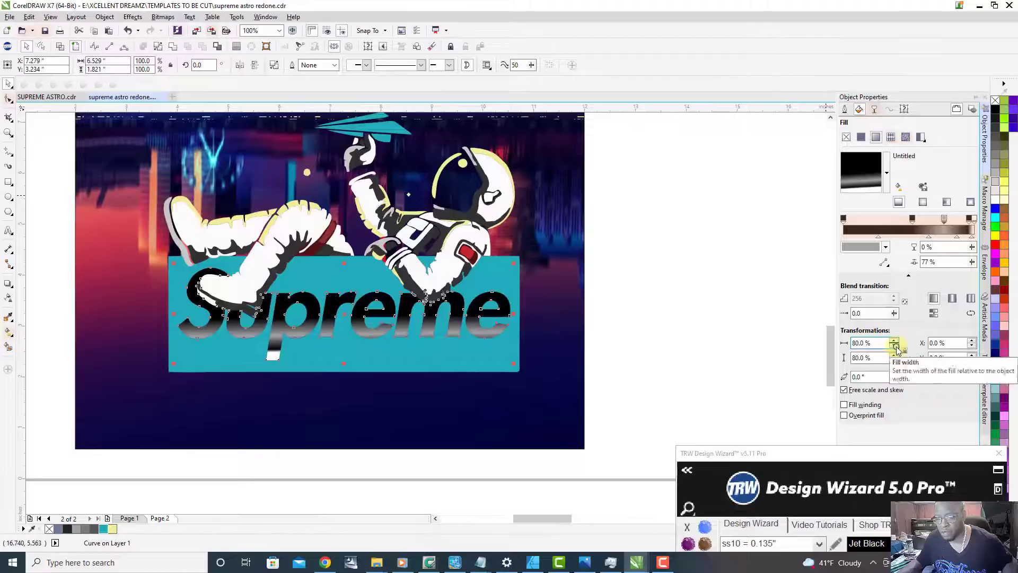
{"action": "left_click", "coordinate": [895, 346]}
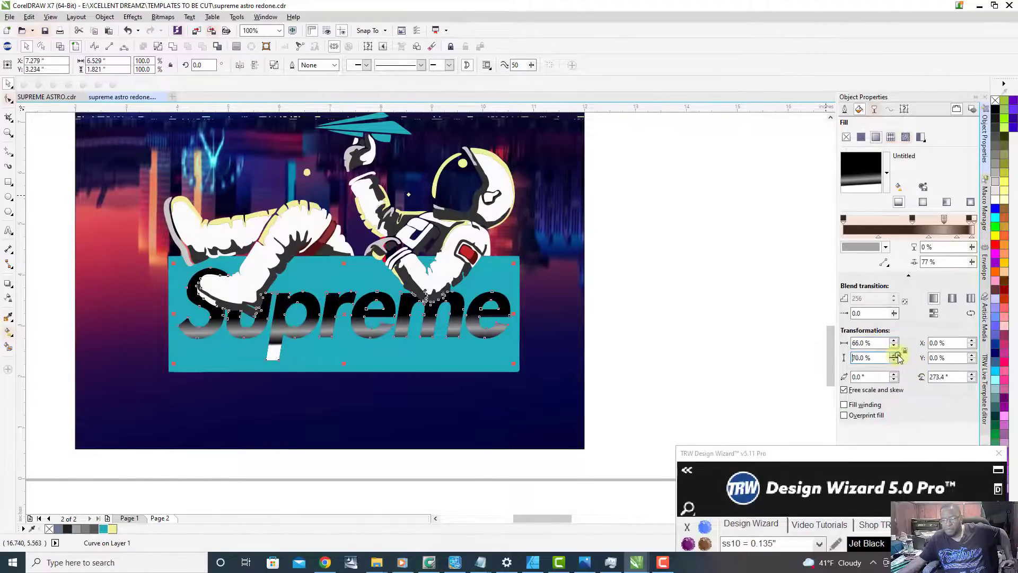
{"action": "left_click", "coordinate": [895, 355]}
{"action": "left_click", "coordinate": [894, 355]}
{"action": "left_click", "coordinate": [894, 355]}
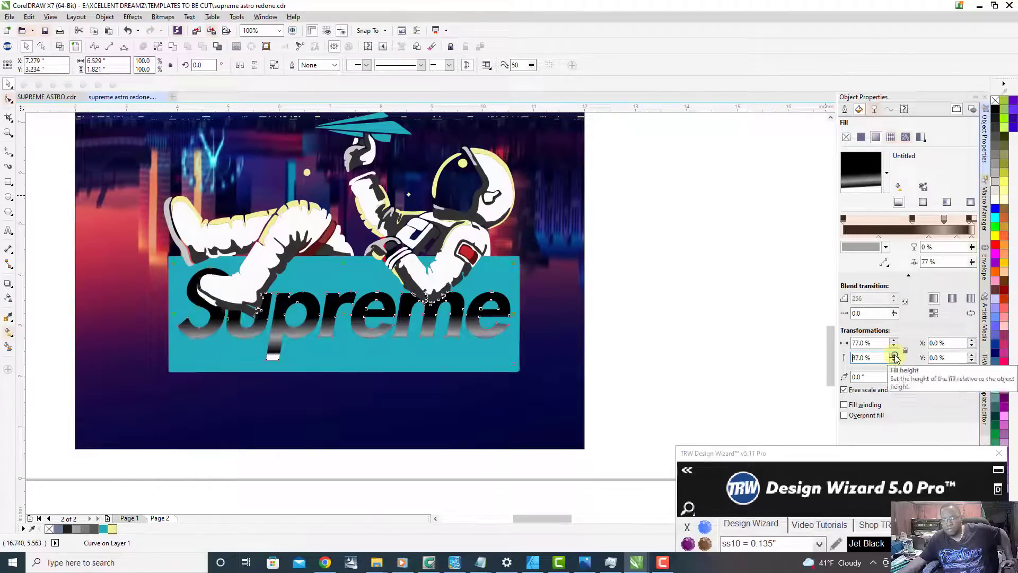
{"action": "left_click", "coordinate": [894, 355]}
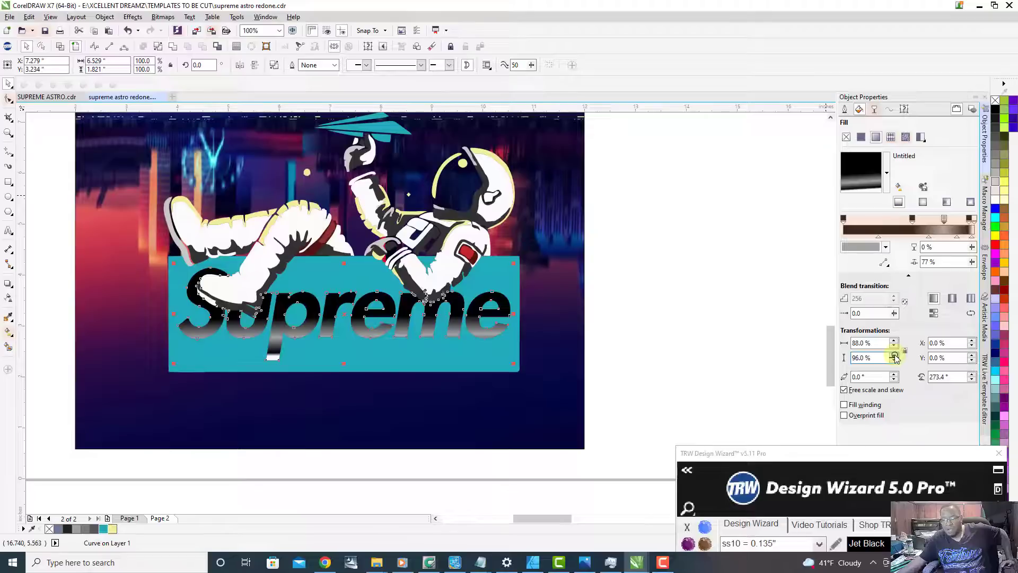
{"action": "left_click", "coordinate": [894, 355]}
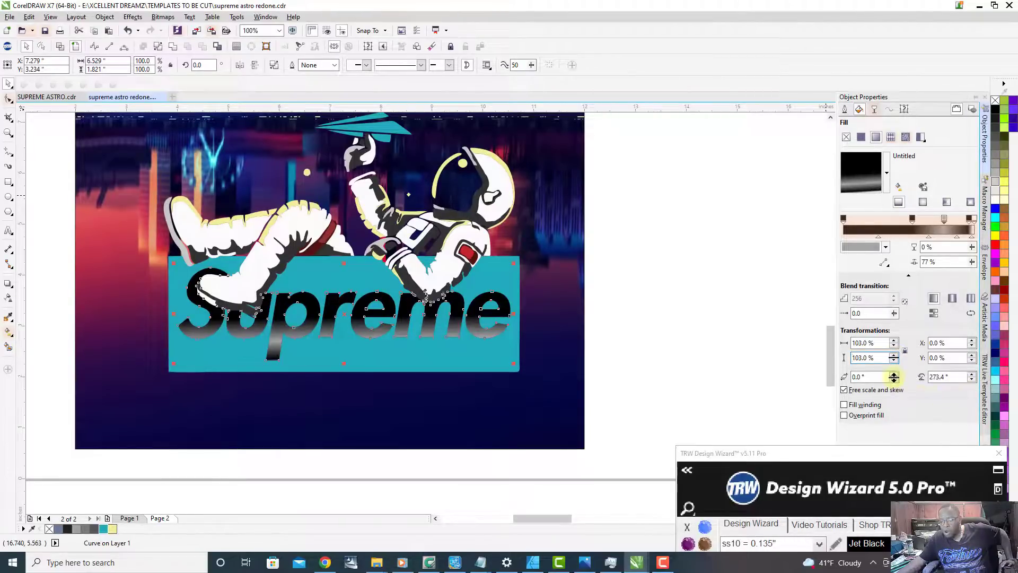
Step: Skew the lettering's gradient fill by 4° and deselect the lettering
{"action": "left_click", "coordinate": [894, 375]}
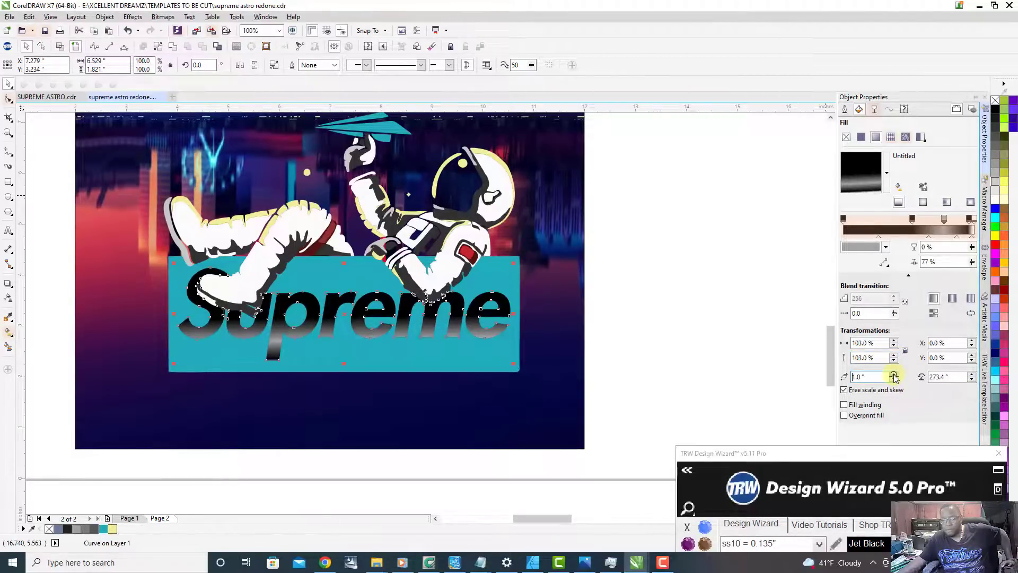
{"action": "left_click", "coordinate": [894, 375]}
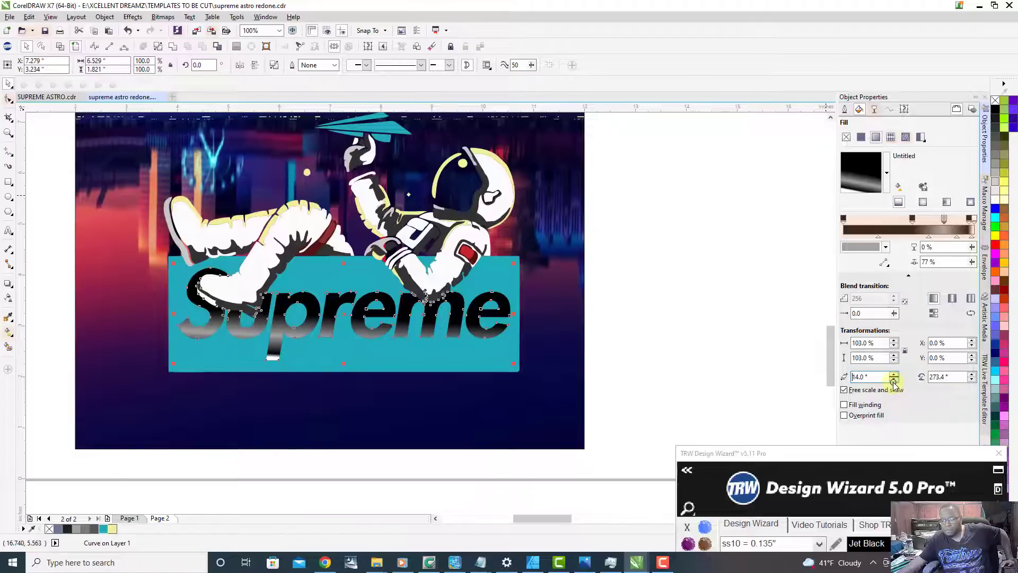
{"action": "left_click", "coordinate": [894, 380]}
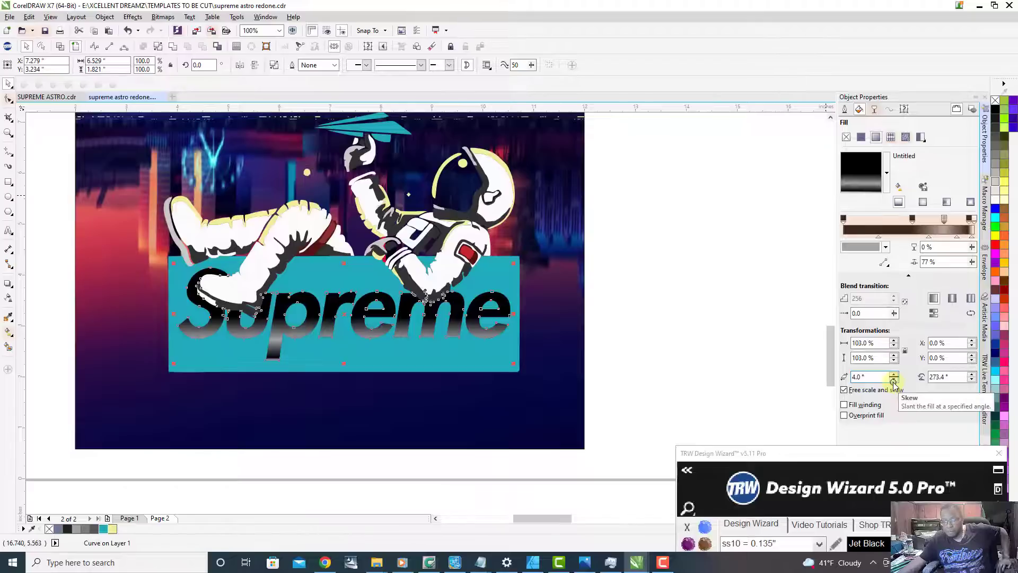
{"action": "left_click", "coordinate": [720, 360]}
Step: Recolour the fill and outline of the astronaut's dark grey shading with the Crystal stone colour from the TRW Design Wizard
{"action": "scroll", "coordinate": [348, 356], "scroll_direction": "down", "scroll_amount": 2}
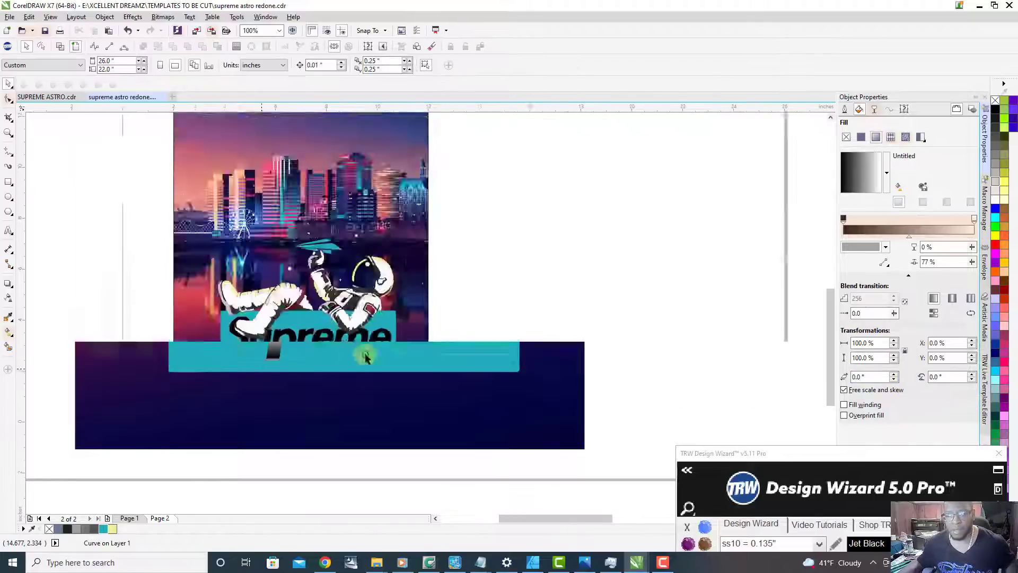
{"action": "scroll", "coordinate": [345, 350], "scroll_direction": "up", "scroll_amount": 2}
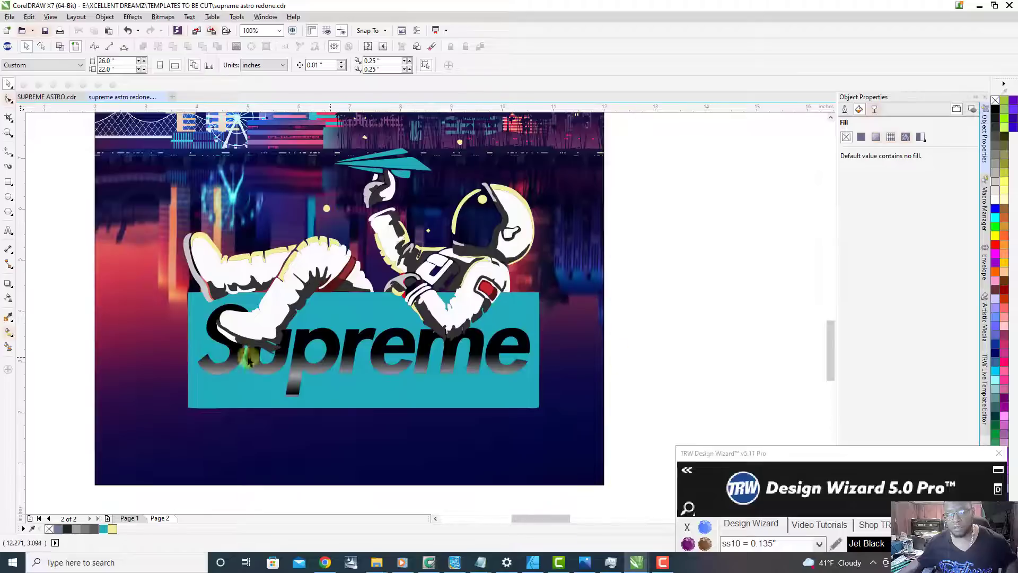
{"action": "scroll", "coordinate": [421, 389], "scroll_direction": "down", "scroll_amount": 2}
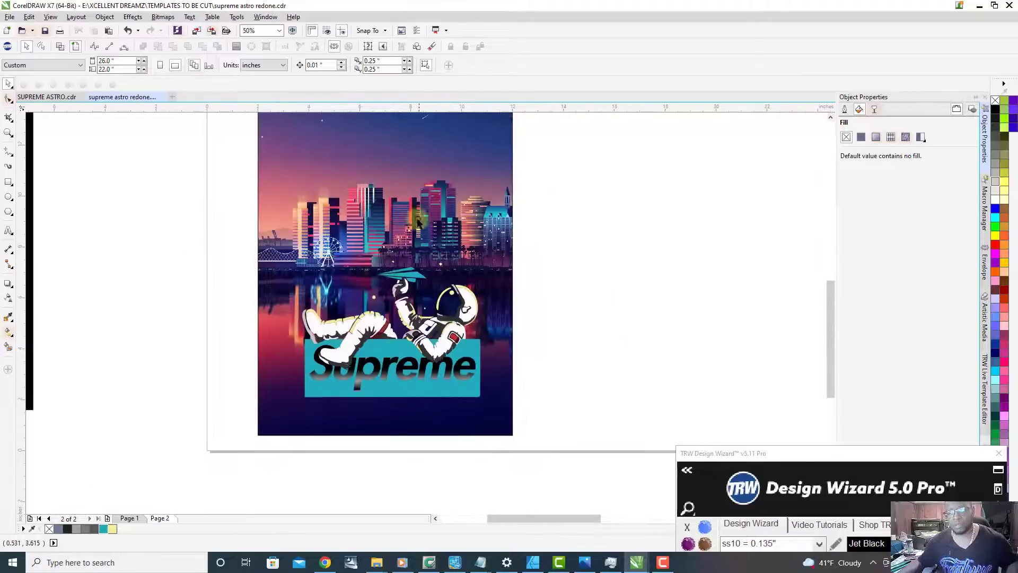
{"action": "scroll", "coordinate": [357, 345], "scroll_direction": "up", "scroll_amount": 3}
{"action": "scroll", "coordinate": [357, 345], "scroll_direction": "up", "scroll_amount": 2}
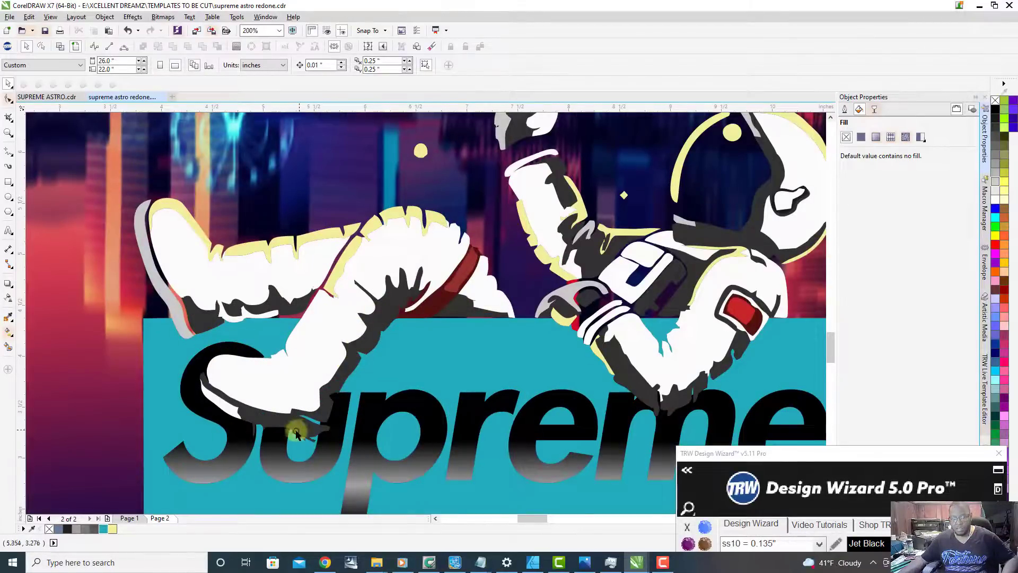
{"action": "left_click", "coordinate": [274, 421]}
{"action": "scroll", "coordinate": [286, 376], "scroll_direction": "down", "scroll_amount": 1}
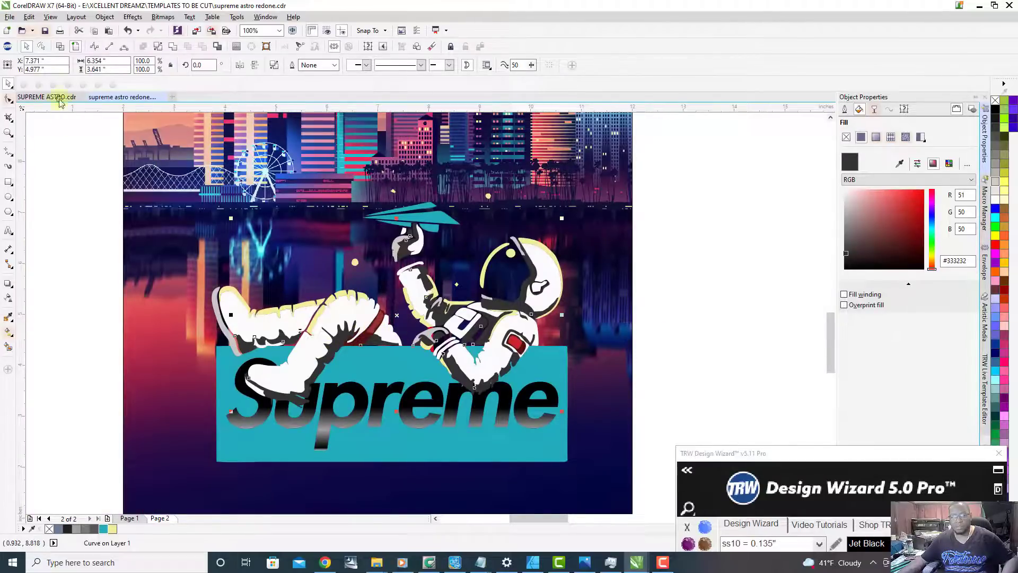
{"action": "left_click_drag", "start_coordinate": [790, 451], "coordinate": [796, 49]}
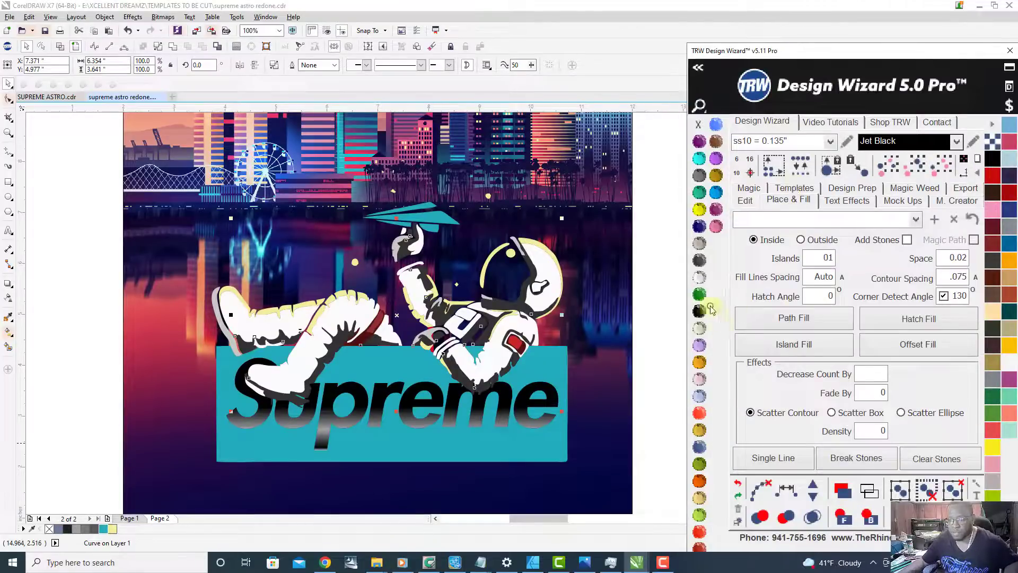
{"action": "left_click", "coordinate": [699, 277]}
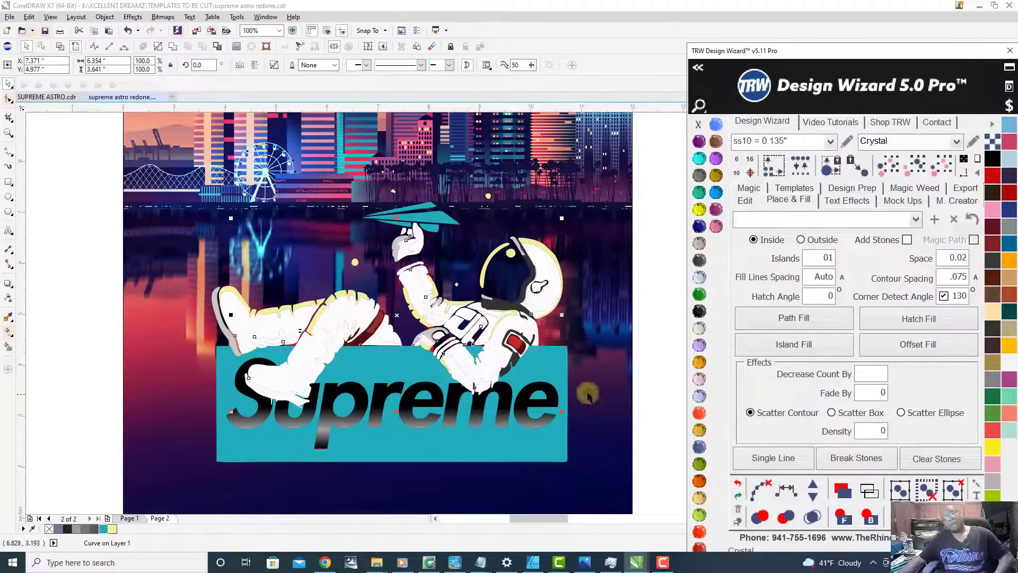
{"action": "left_click", "coordinate": [698, 277]}
Step: Deselect the shading and examine the recoloured astronaut up close around the legs, shoulder and arm patch
{"action": "scroll", "coordinate": [319, 350], "scroll_direction": "up", "scroll_amount": 2}
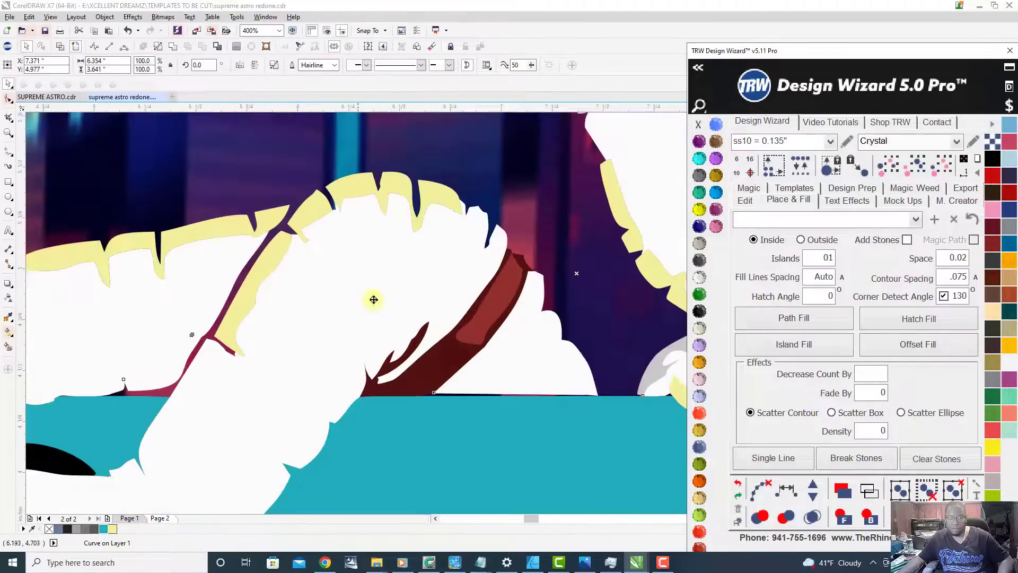
{"action": "scroll", "coordinate": [318, 371], "scroll_direction": "down", "scroll_amount": 4}
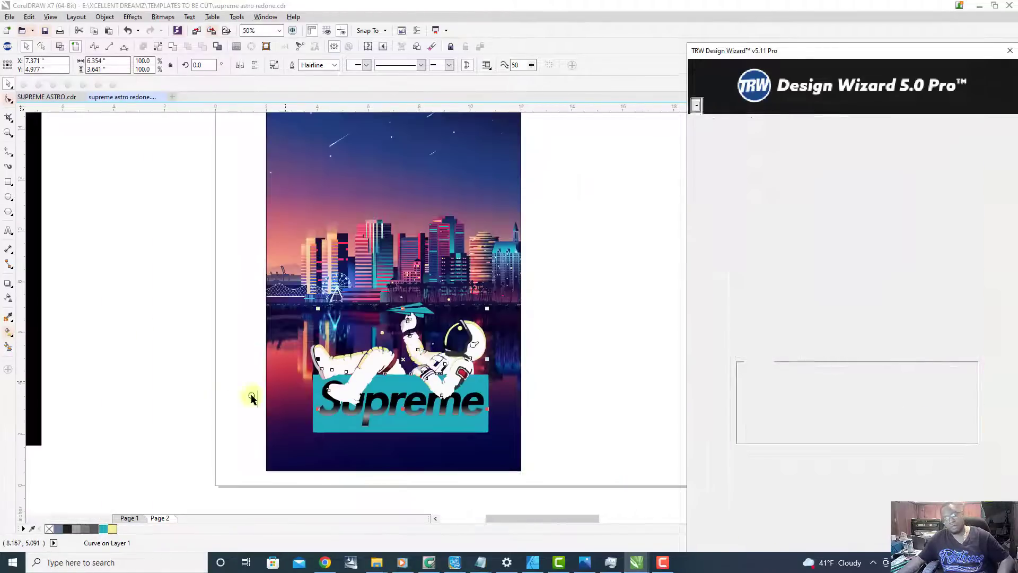
{"action": "left_click", "coordinate": [209, 407]}
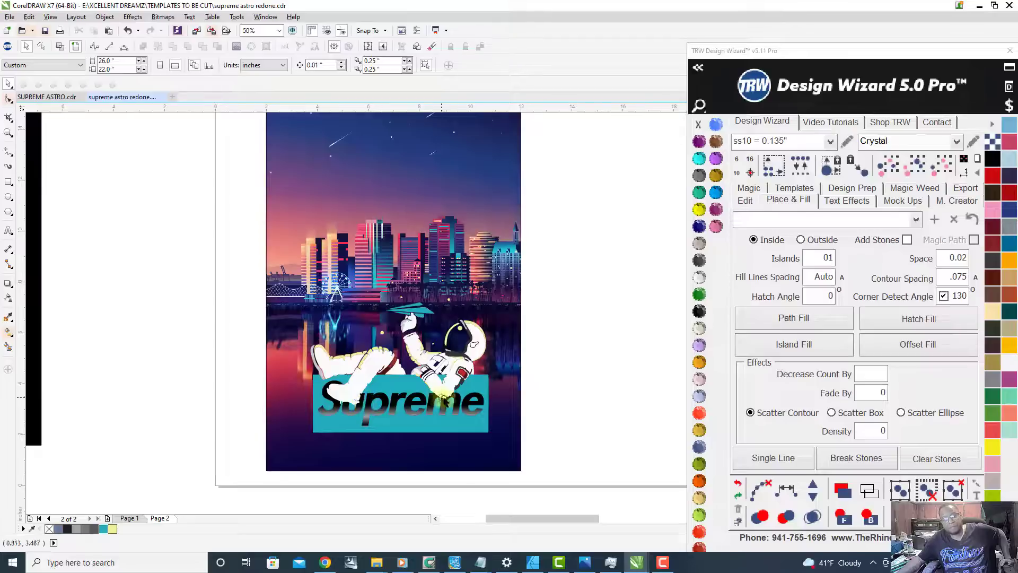
{"action": "scroll", "coordinate": [468, 406], "scroll_direction": "up", "scroll_amount": 1}
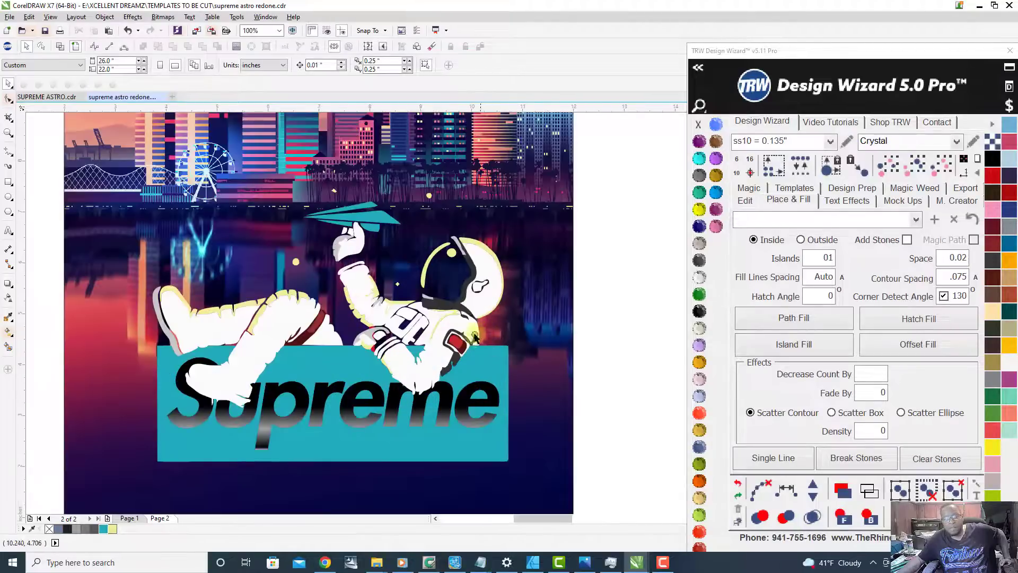
{"action": "scroll", "coordinate": [467, 344], "scroll_direction": "up", "scroll_amount": 1}
{"action": "scroll", "coordinate": [467, 361], "scroll_direction": "up", "scroll_amount": 1}
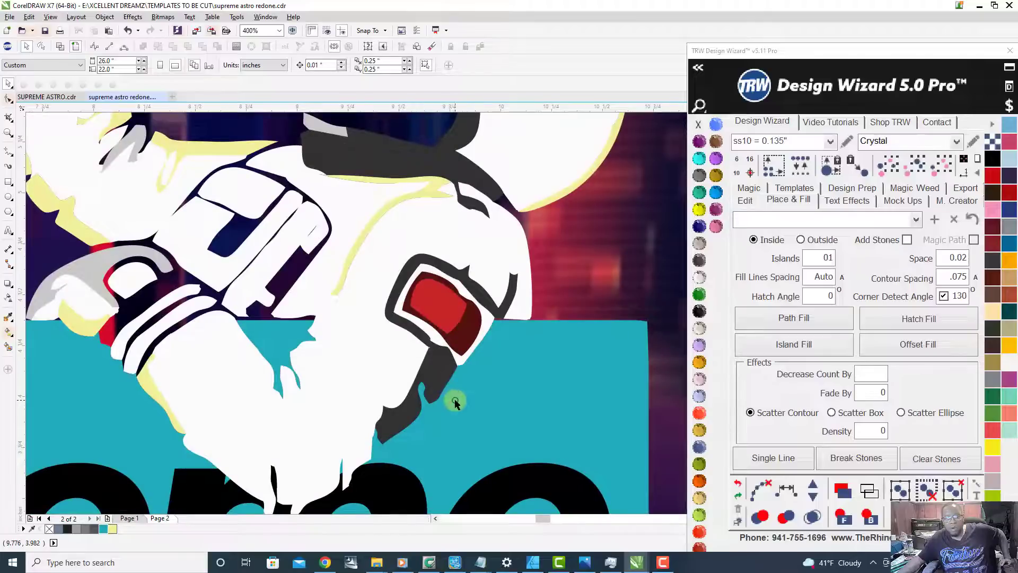
Step: Recolour the astronaut's dark grey shading with the document's teal, after trying the Jet Black and Citrine stone colours, and deselect it
{"action": "scroll", "coordinate": [455, 403], "scroll_direction": "down", "scroll_amount": 1}
{"action": "left_click", "coordinate": [447, 386]}
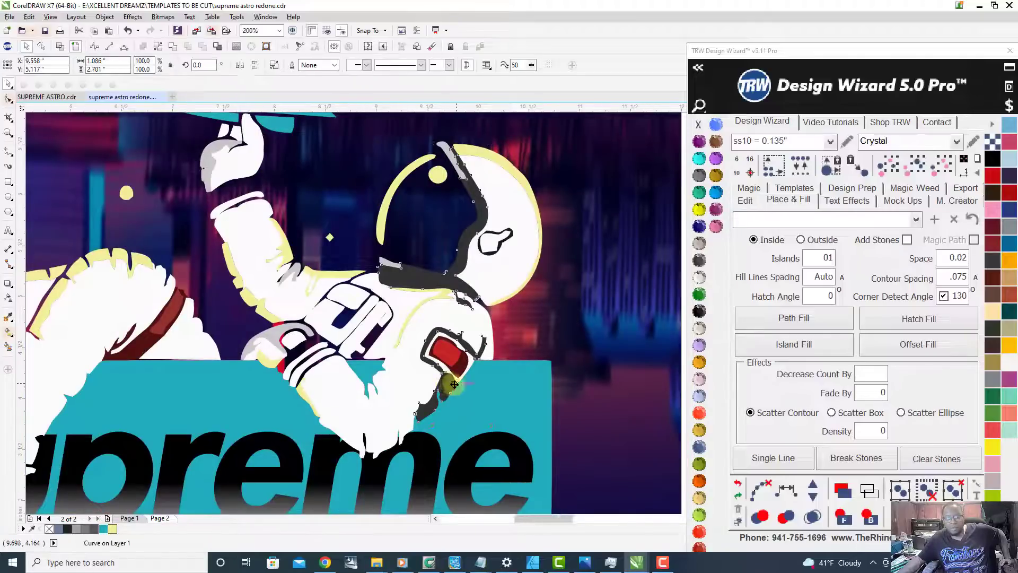
{"action": "scroll", "coordinate": [447, 385], "scroll_direction": "down", "scroll_amount": 1}
{"action": "left_click", "coordinate": [700, 312]}
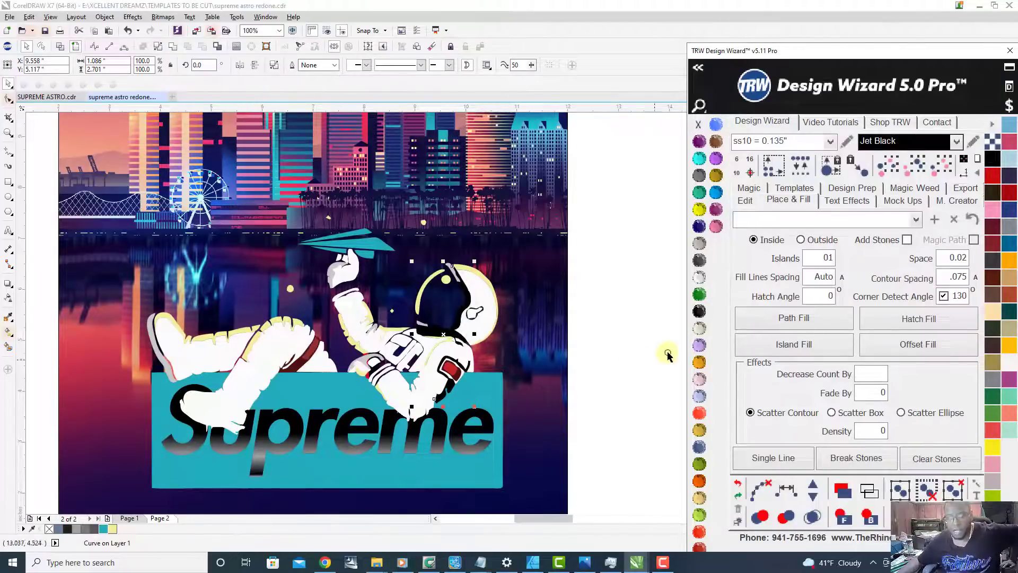
{"action": "left_click", "coordinate": [699, 211]}
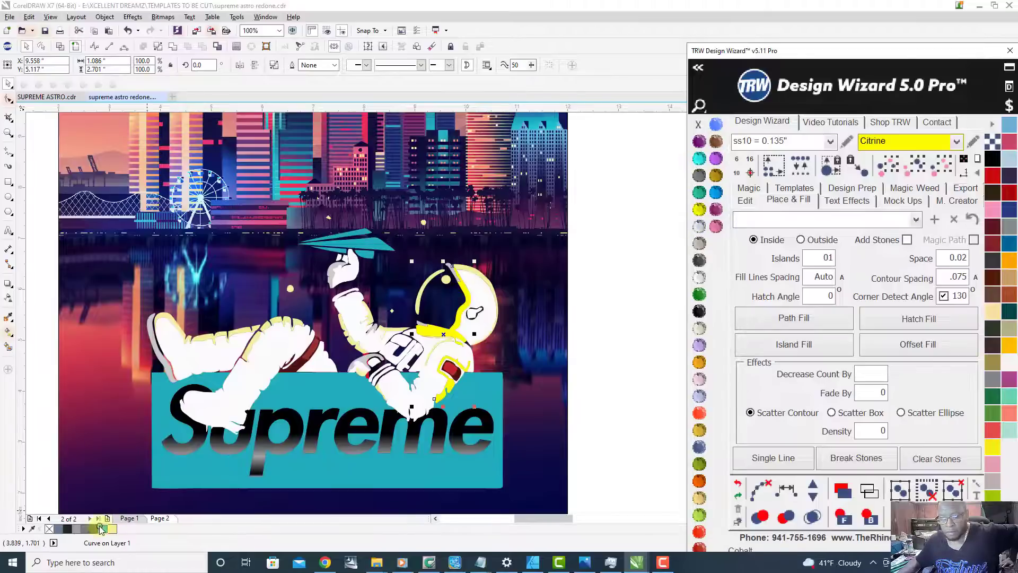
{"action": "left_click", "coordinate": [104, 529]}
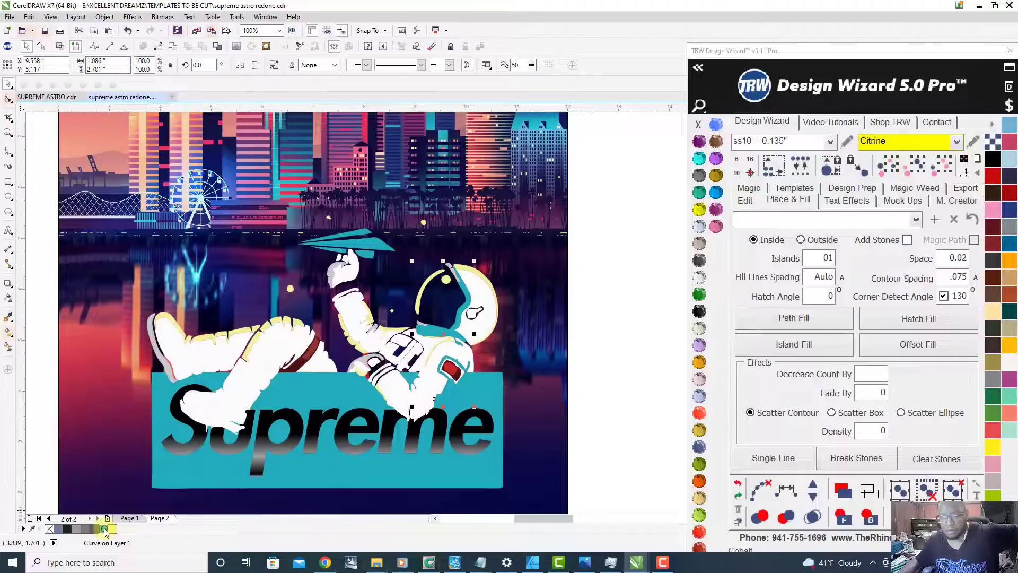
{"action": "scroll", "coordinate": [479, 348], "scroll_direction": "down", "scroll_amount": 2}
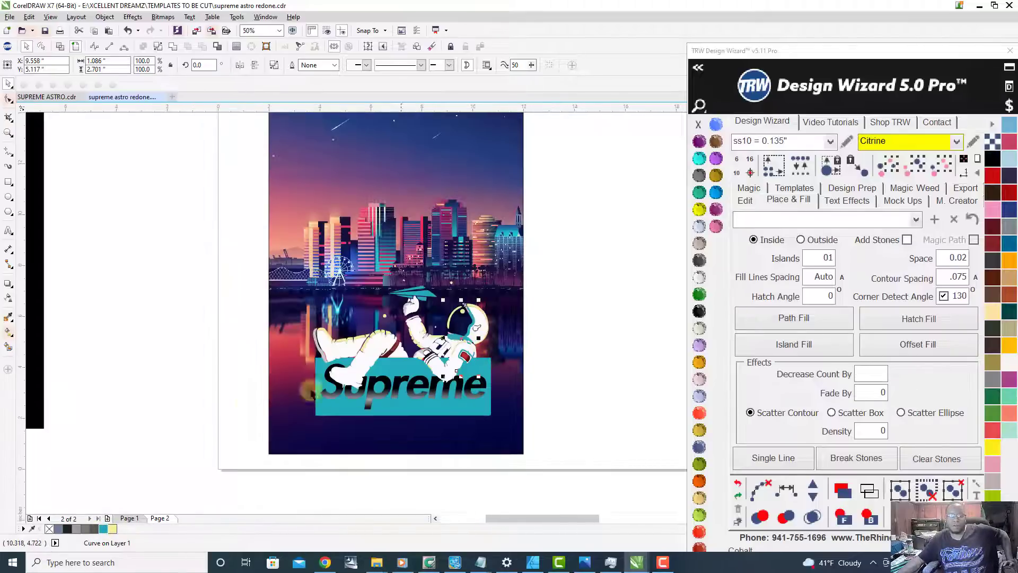
{"action": "left_click", "coordinate": [180, 390]}
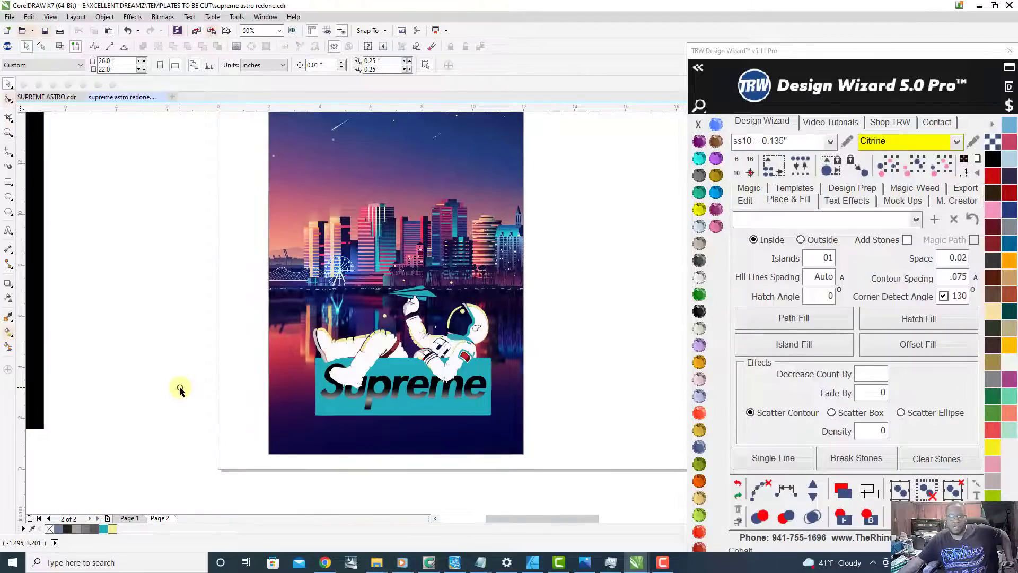
Step: Try moving the skyline background to the side of the astronaut design and undo the move
{"action": "scroll", "coordinate": [320, 359], "scroll_direction": "down", "scroll_amount": 2}
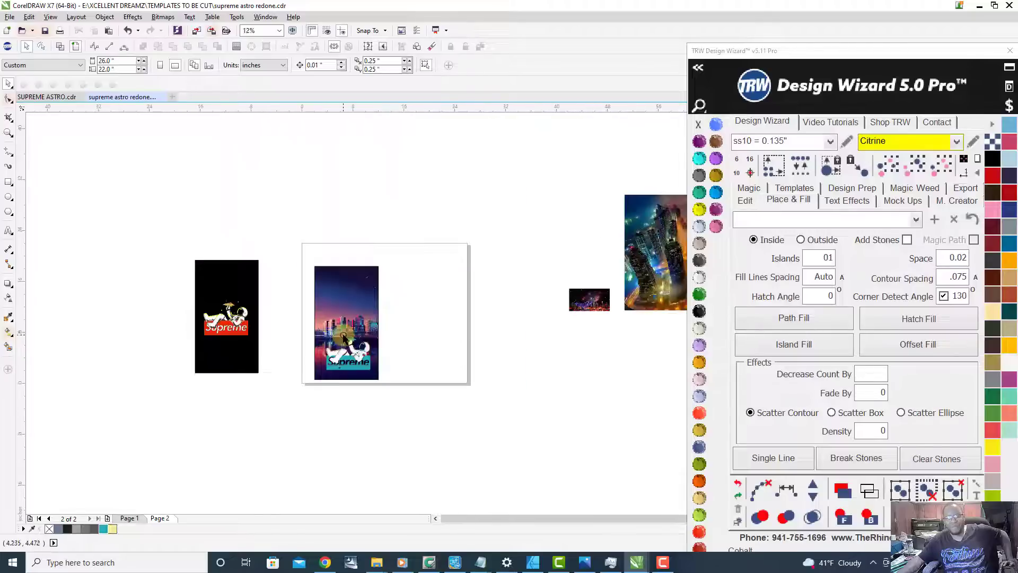
{"action": "scroll", "coordinate": [354, 319], "scroll_direction": "up", "scroll_amount": 1}
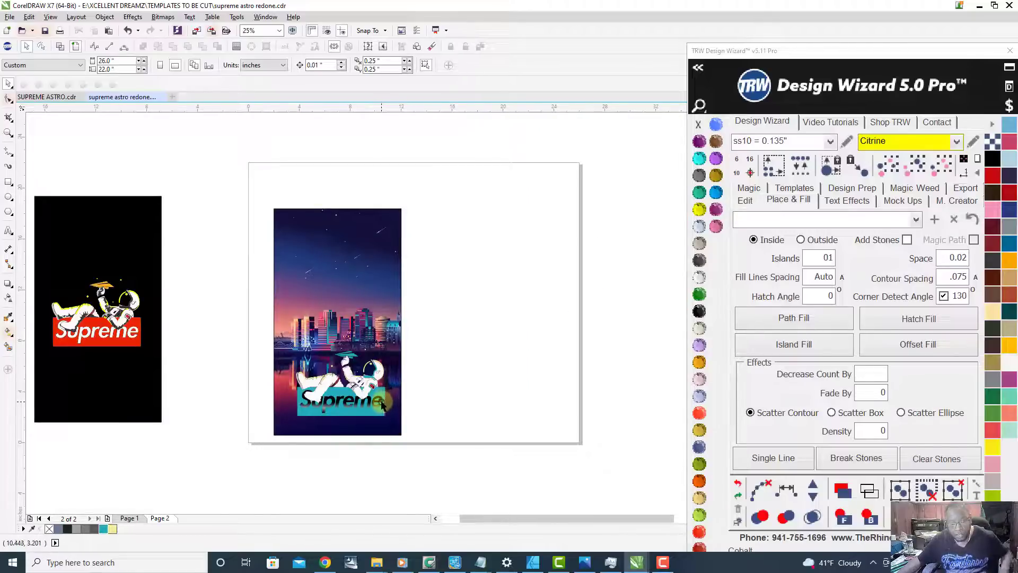
{"action": "scroll", "coordinate": [317, 351], "scroll_direction": "down", "scroll_amount": 1}
{"action": "scroll", "coordinate": [339, 331], "scroll_direction": "up", "scroll_amount": 1}
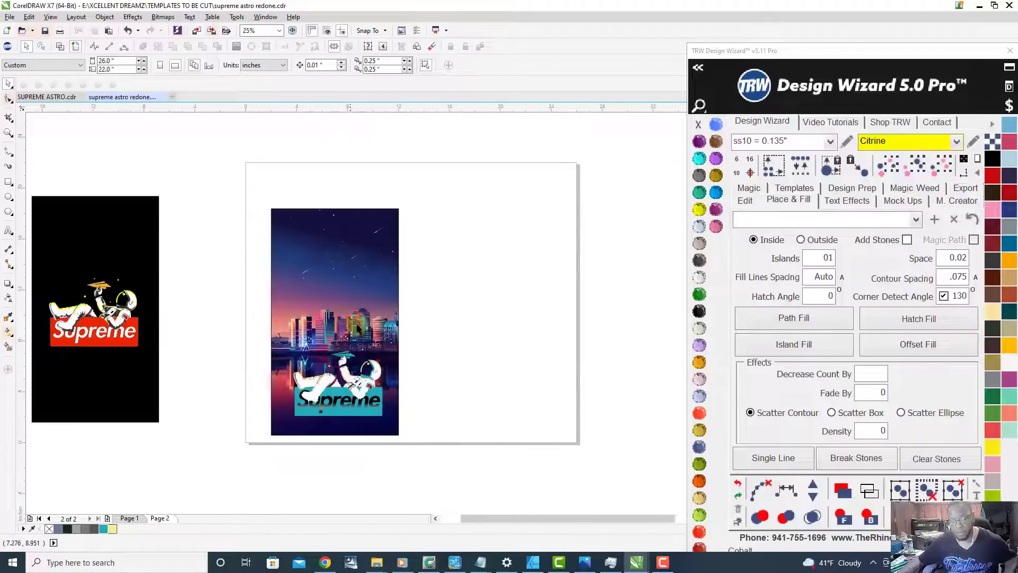
{"action": "left_click_drag", "start_coordinate": [335, 283], "coordinate": [449, 281]}
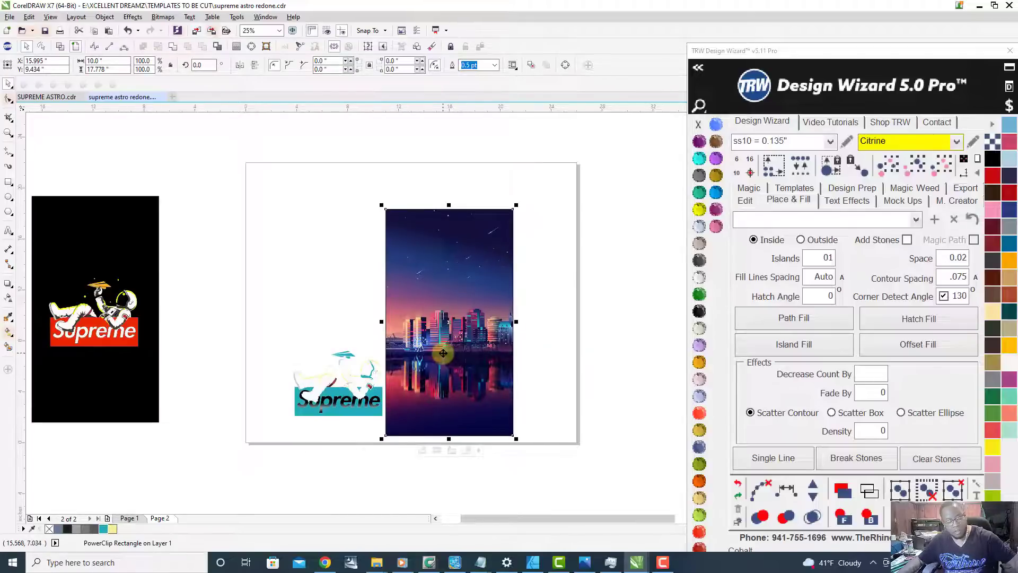
{"action": "key", "text": "ctrl+z"}
Step: Move the pink-sun city bitmap over the current background, align their upper-left corners, and scale it down to about 74.6%
{"action": "scroll", "coordinate": [440, 354], "scroll_direction": "down", "scroll_amount": 1}
{"action": "scroll", "coordinate": [440, 354], "scroll_direction": "down", "scroll_amount": 1}
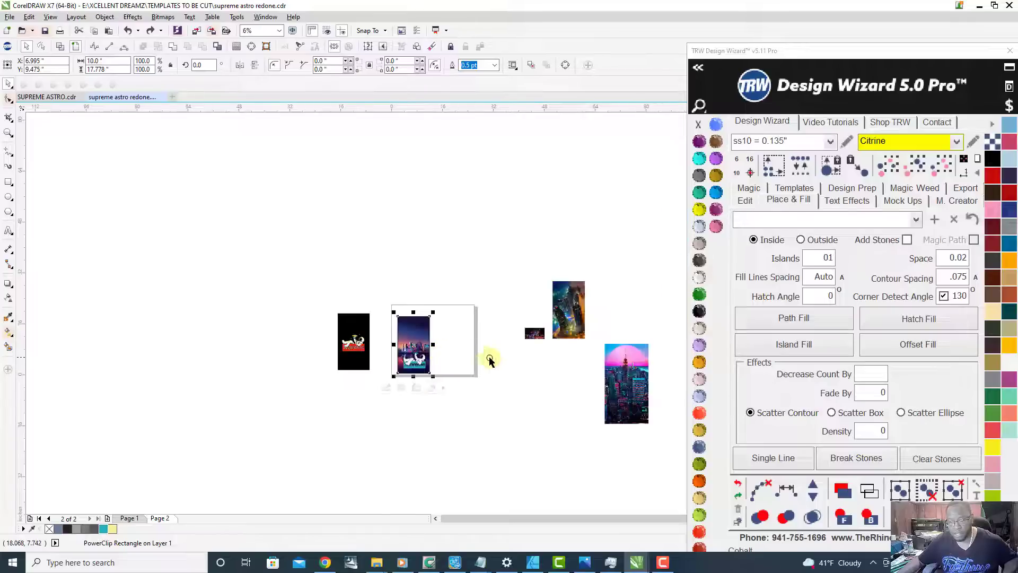
{"action": "scroll", "coordinate": [523, 365], "scroll_direction": "up", "scroll_amount": 1}
{"action": "scroll", "coordinate": [510, 375], "scroll_direction": "down", "scroll_amount": 1}
{"action": "left_click_drag", "start_coordinate": [618, 386], "coordinate": [443, 356]}
{"action": "scroll", "coordinate": [443, 355], "scroll_direction": "up", "scroll_amount": 1}
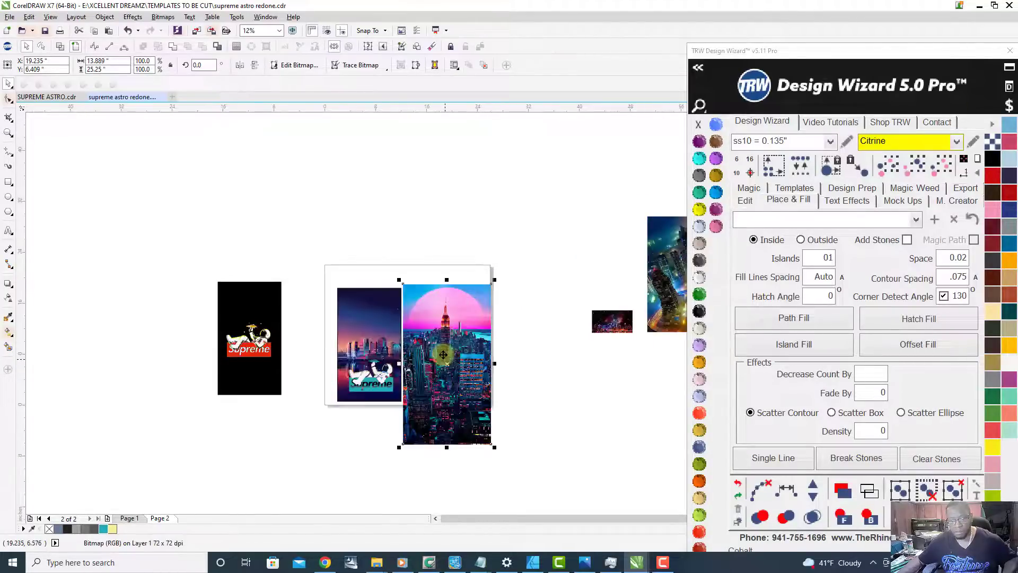
{"action": "left_click_drag", "start_coordinate": [444, 410], "coordinate": [393, 413]}
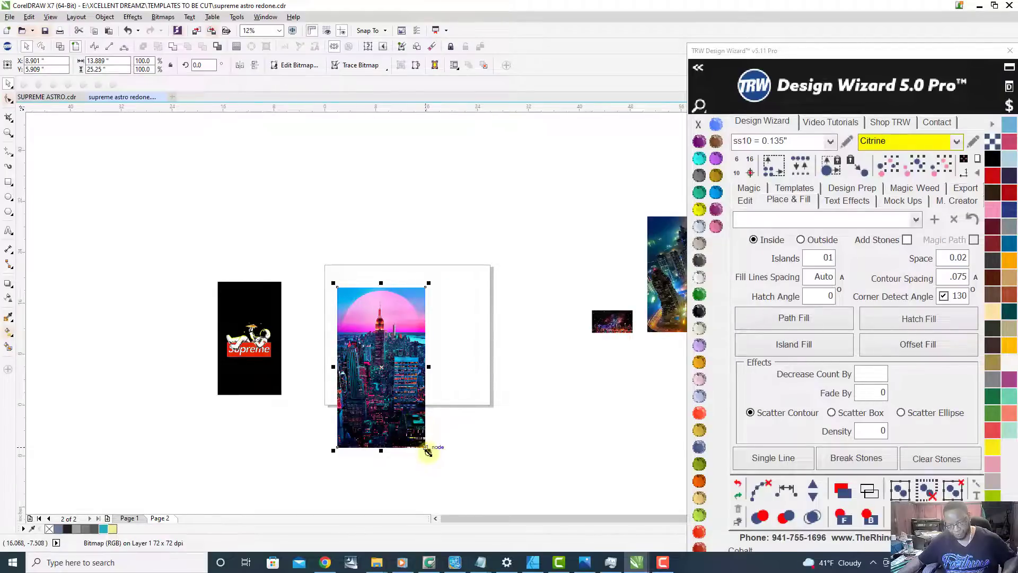
{"action": "left_click_drag", "start_coordinate": [429, 451], "coordinate": [406, 411]}
Step: In wireframe view, shrink the city bitmap to about 72.7% so it just covers the background rectangle, and return to the full-colour view
{"action": "scroll", "coordinate": [406, 410], "scroll_direction": "up", "scroll_amount": 1}
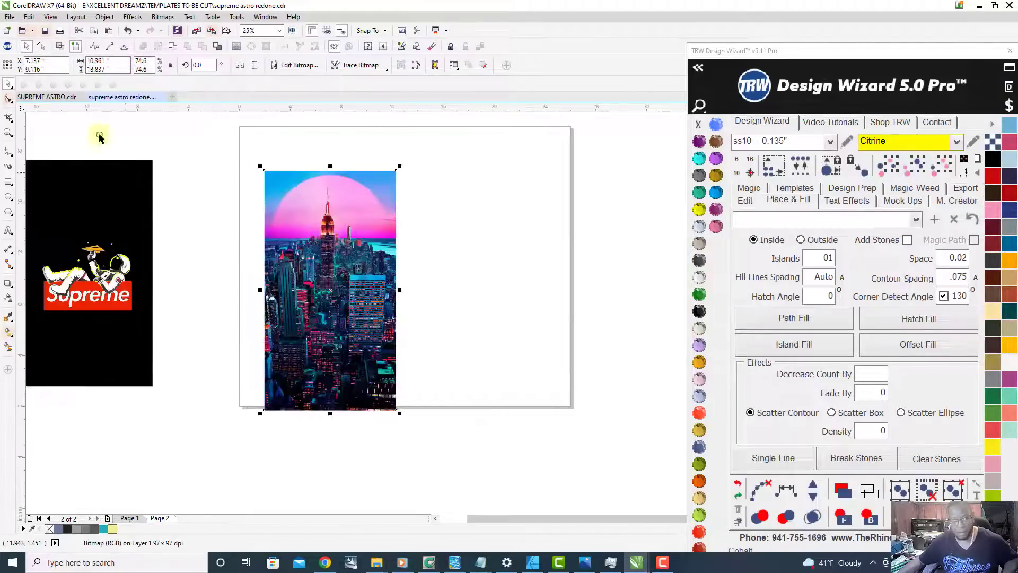
{"action": "scroll", "coordinate": [390, 369], "scroll_direction": "up", "scroll_amount": 2}
{"action": "scroll", "coordinate": [447, 383], "scroll_direction": "down", "scroll_amount": 1}
{"action": "scroll", "coordinate": [434, 488], "scroll_direction": "up", "scroll_amount": 1}
{"action": "scroll", "coordinate": [434, 488], "scroll_direction": "up", "scroll_amount": 3}
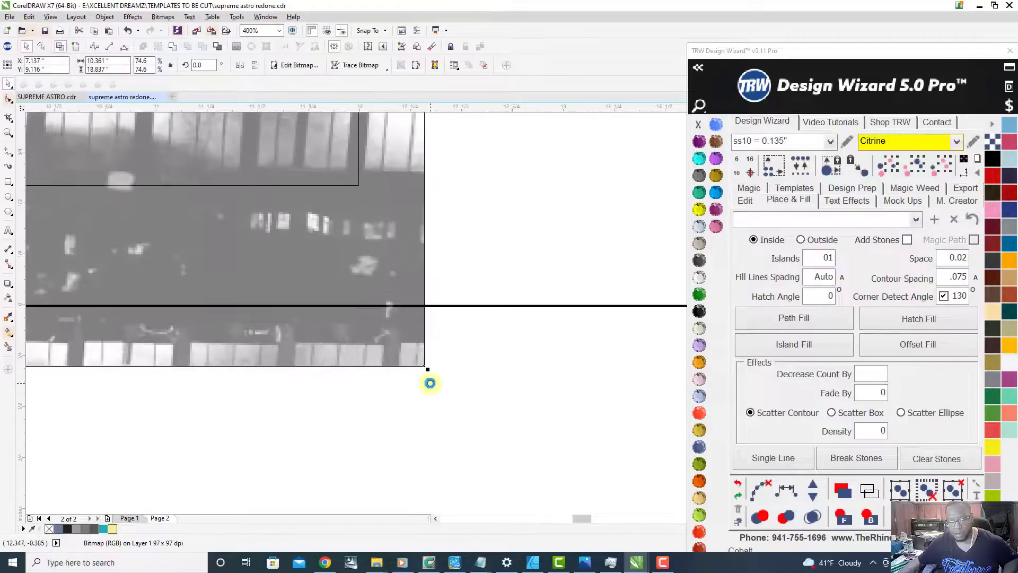
{"action": "left_click_drag", "start_coordinate": [427, 371], "coordinate": [375, 311]}
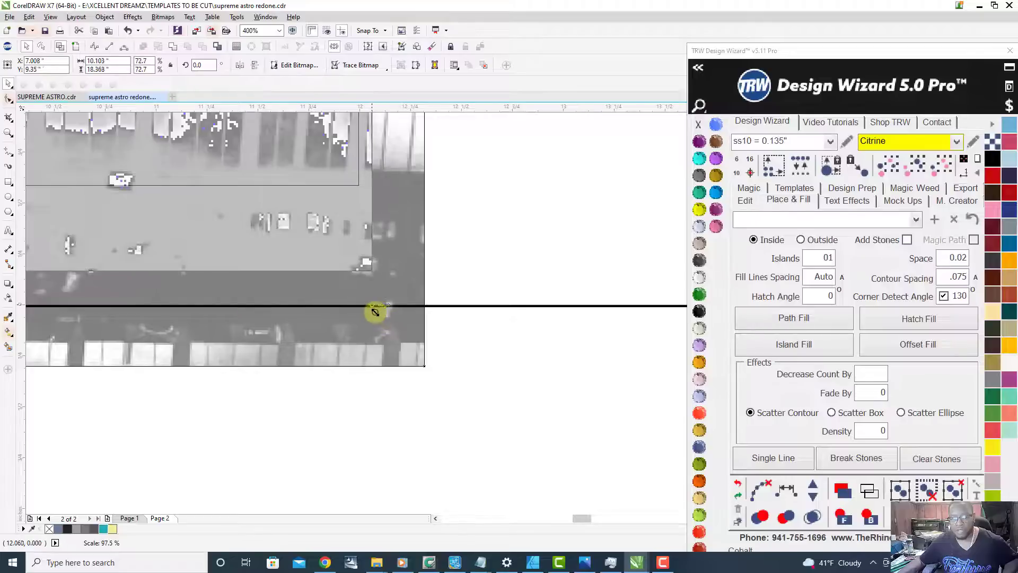
{"action": "scroll", "coordinate": [453, 430], "scroll_direction": "down", "scroll_amount": 2}
{"action": "scroll", "coordinate": [452, 430], "scroll_direction": "down", "scroll_amount": 2}
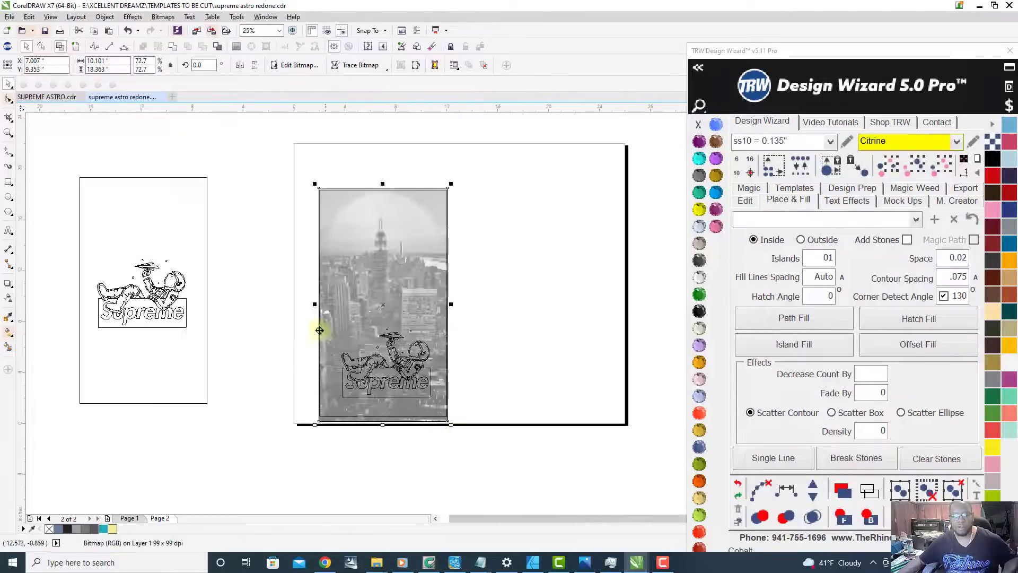
{"action": "left_click", "coordinate": [76, 47]}
Step: Send the pink-sun city bitmap to the back of the layer, behind the astronaut design
{"action": "scroll", "coordinate": [437, 414], "scroll_direction": "up", "scroll_amount": 2}
{"action": "scroll", "coordinate": [452, 376], "scroll_direction": "down", "scroll_amount": 2}
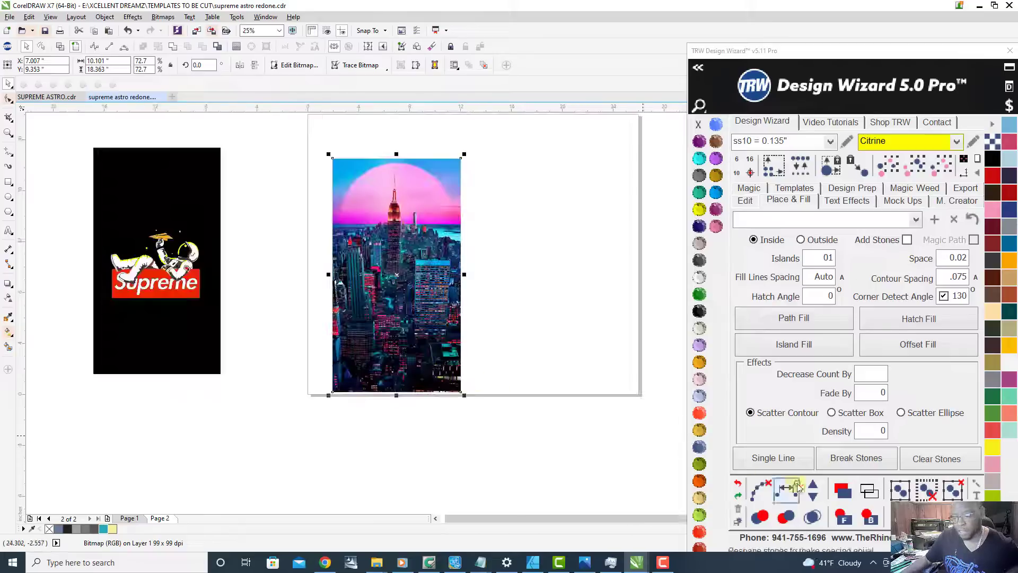
{"action": "left_click", "coordinate": [868, 517]}
Step: PowerClip the pink-sun city bitmap inside the existing background rectangle
{"action": "scroll", "coordinate": [421, 389], "scroll_direction": "up", "scroll_amount": 3}
{"action": "scroll", "coordinate": [455, 397], "scroll_direction": "down", "scroll_amount": 3}
{"action": "scroll", "coordinate": [467, 378], "scroll_direction": "up", "scroll_amount": 4}
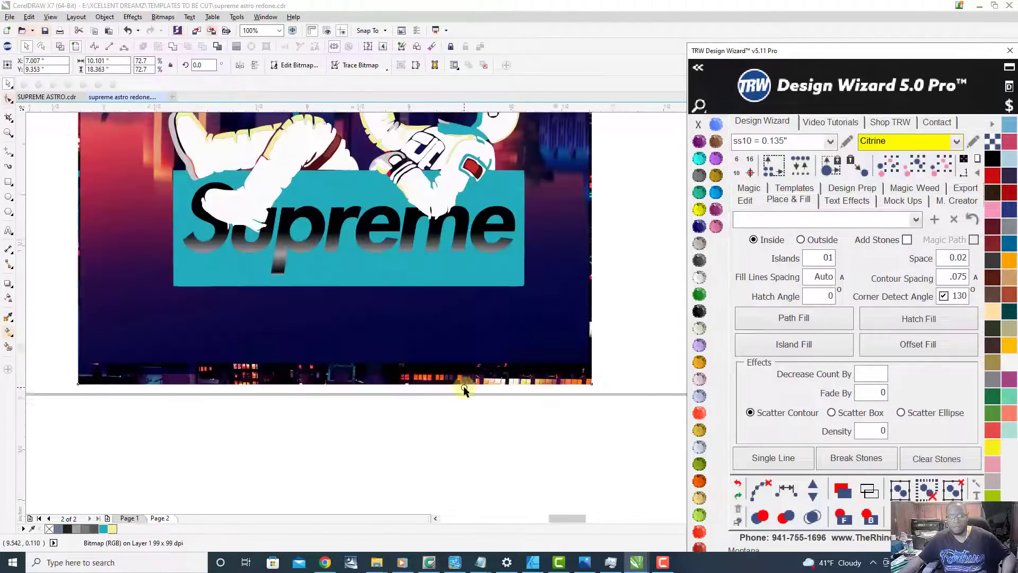
{"action": "right_click", "coordinate": [455, 365]}
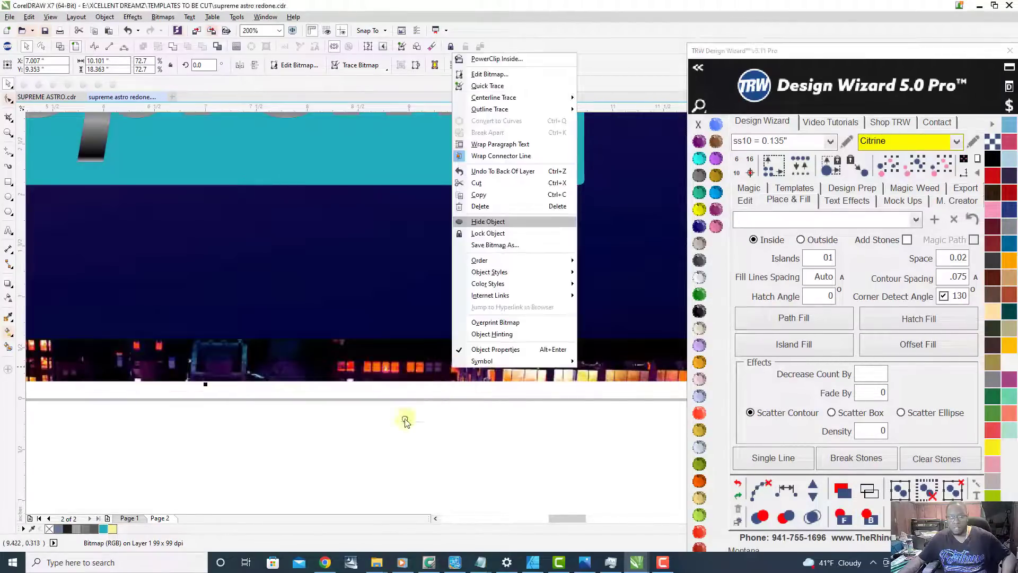
{"action": "left_click", "coordinate": [497, 59]}
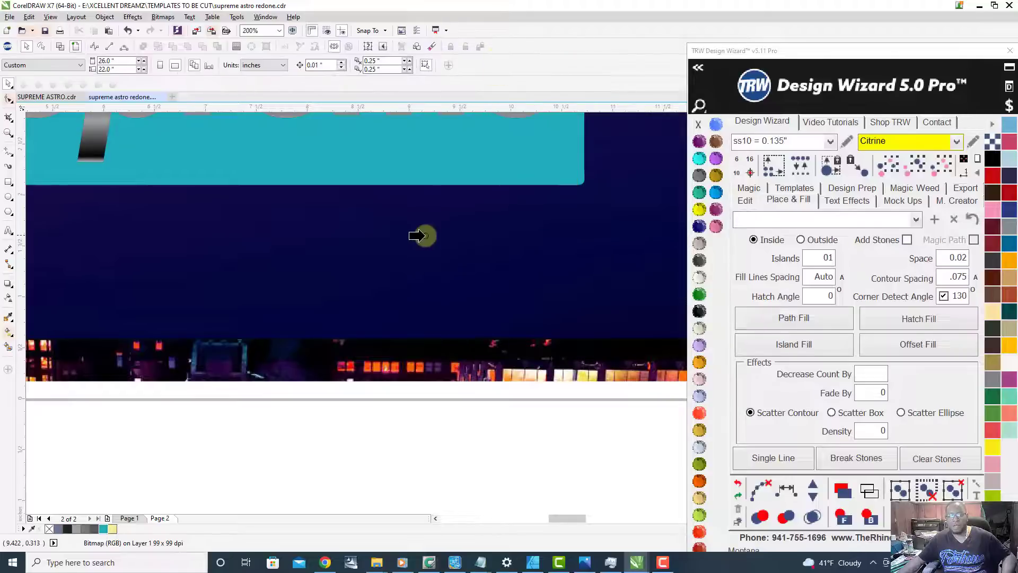
{"action": "left_click", "coordinate": [335, 230]}
Step: Deselect the background and examine the astronaut design against the new city backdrop, both up close and beside the red original
{"action": "scroll", "coordinate": [390, 318], "scroll_direction": "down", "scroll_amount": 3}
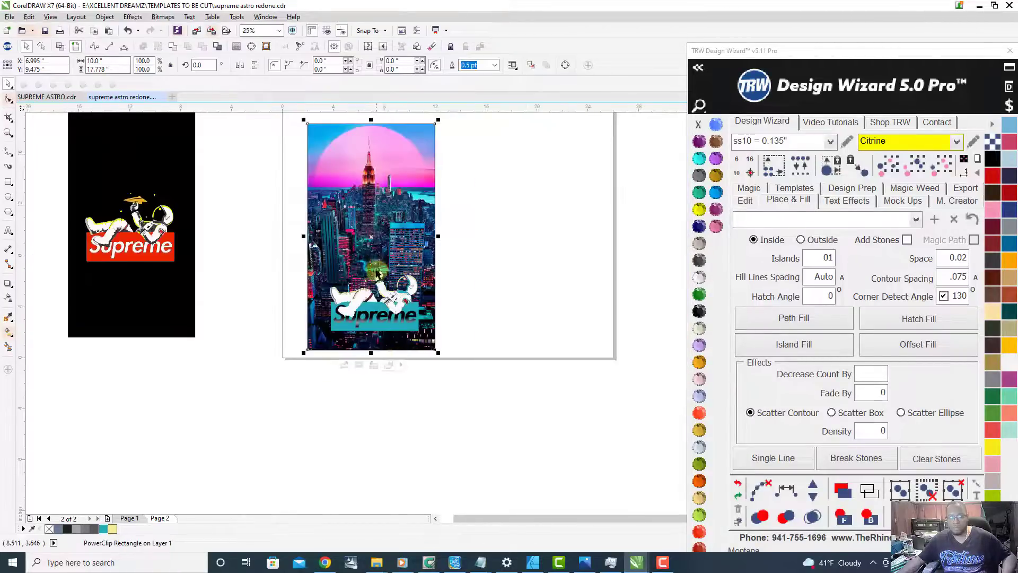
{"action": "scroll", "coordinate": [375, 273], "scroll_direction": "up", "scroll_amount": 1}
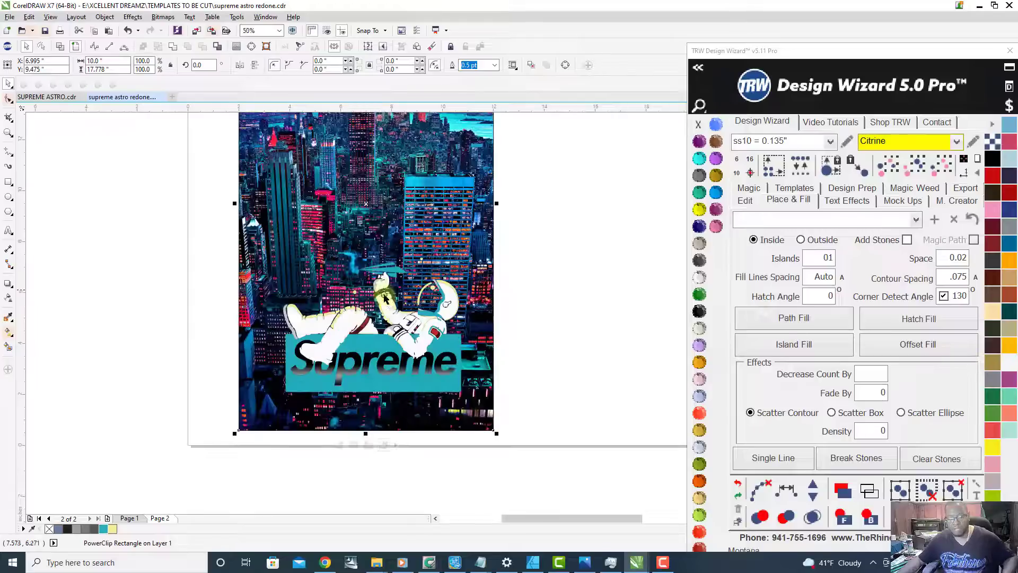
{"action": "left_click", "coordinate": [561, 379]}
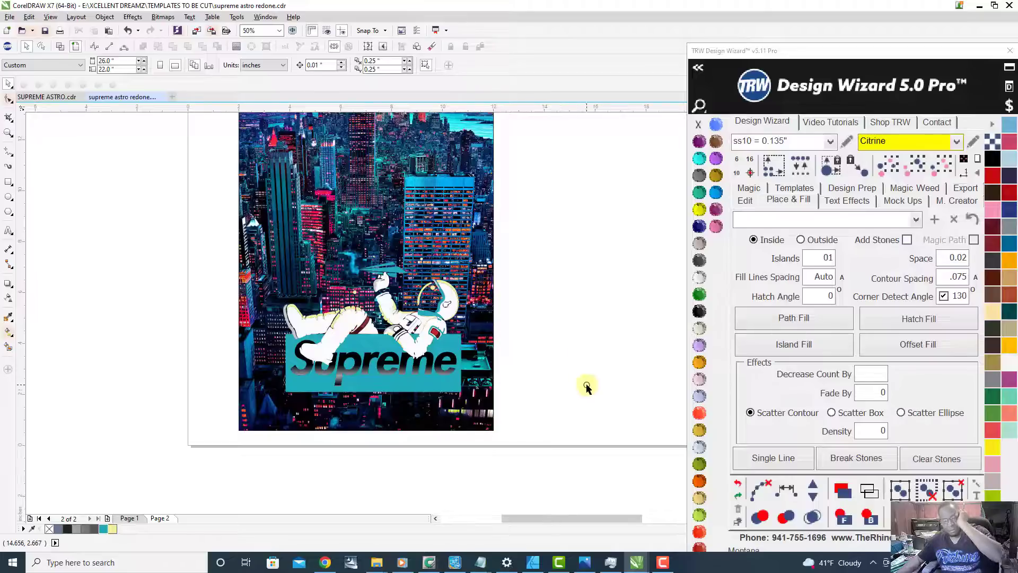
{"action": "scroll", "coordinate": [405, 332], "scroll_direction": "down", "scroll_amount": 2}
{"action": "scroll", "coordinate": [376, 297], "scroll_direction": "up", "scroll_amount": 2}
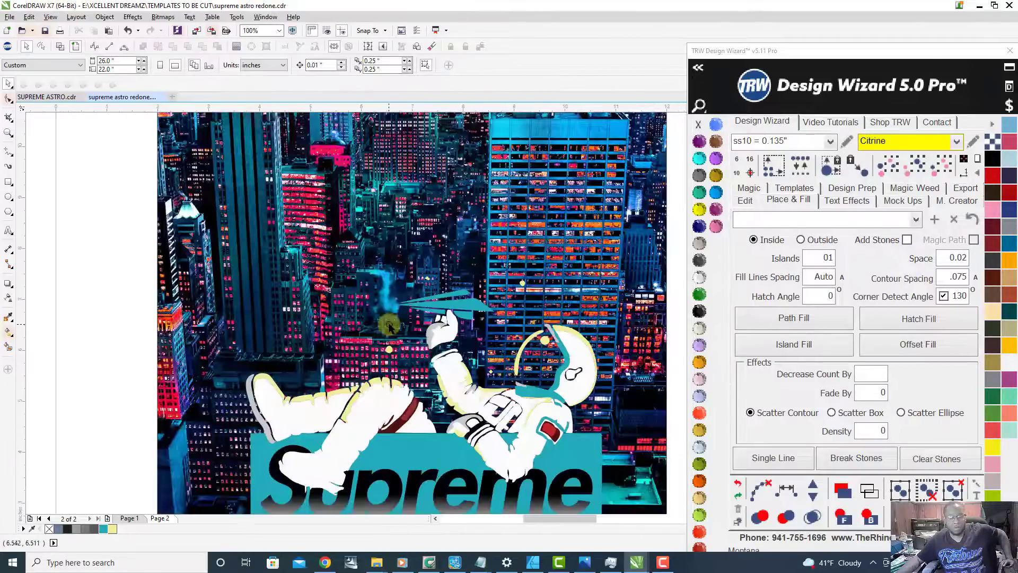
{"action": "scroll", "coordinate": [407, 332], "scroll_direction": "down", "scroll_amount": 1}
{"action": "scroll", "coordinate": [443, 340], "scroll_direction": "down", "scroll_amount": 1}
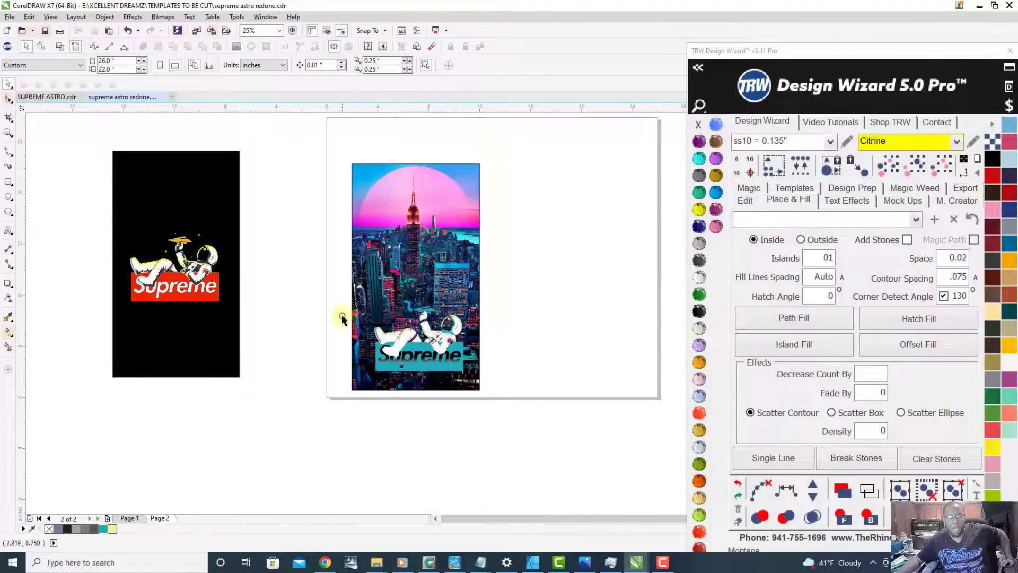
{"action": "scroll", "coordinate": [351, 329], "scroll_direction": "up", "scroll_amount": 1}
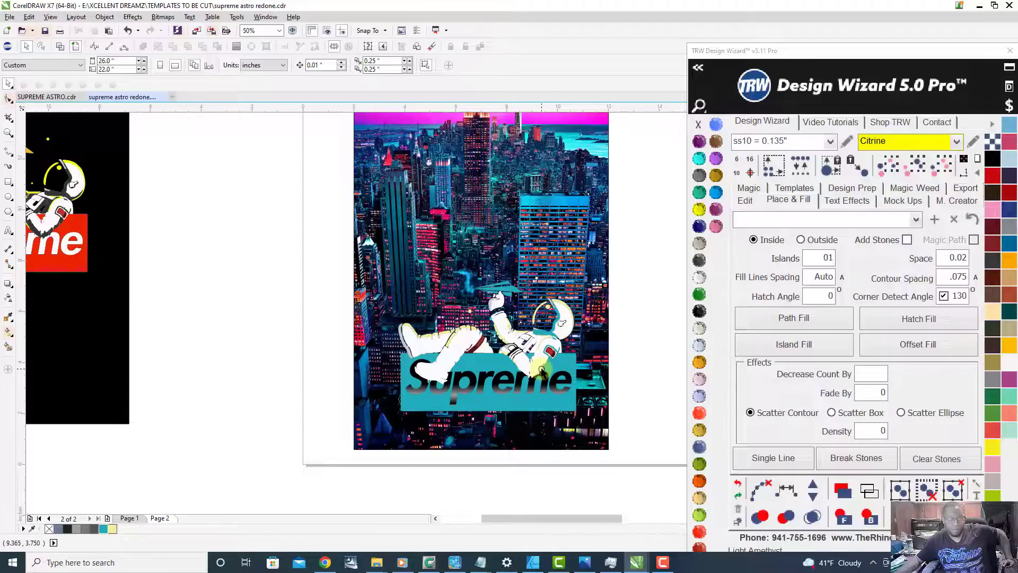
{"action": "scroll", "coordinate": [345, 469], "scroll_direction": "down", "scroll_amount": 2}
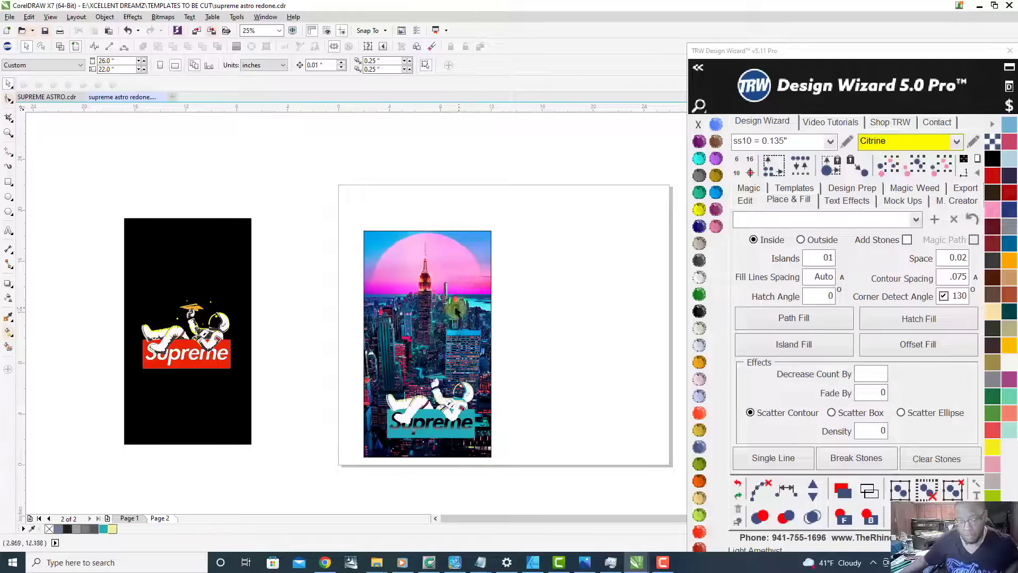
Step: Switch to Chrome, maximize it, dismiss the search-by-image box, and search Google Images for "plane svg"
{"action": "left_click", "coordinate": [325, 564]}
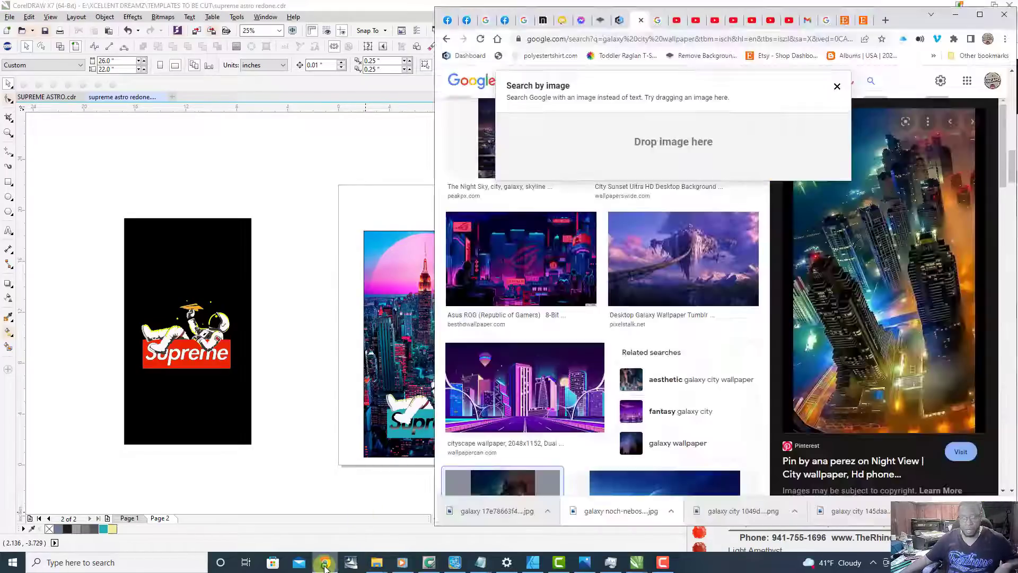
{"action": "left_click", "coordinate": [981, 14]}
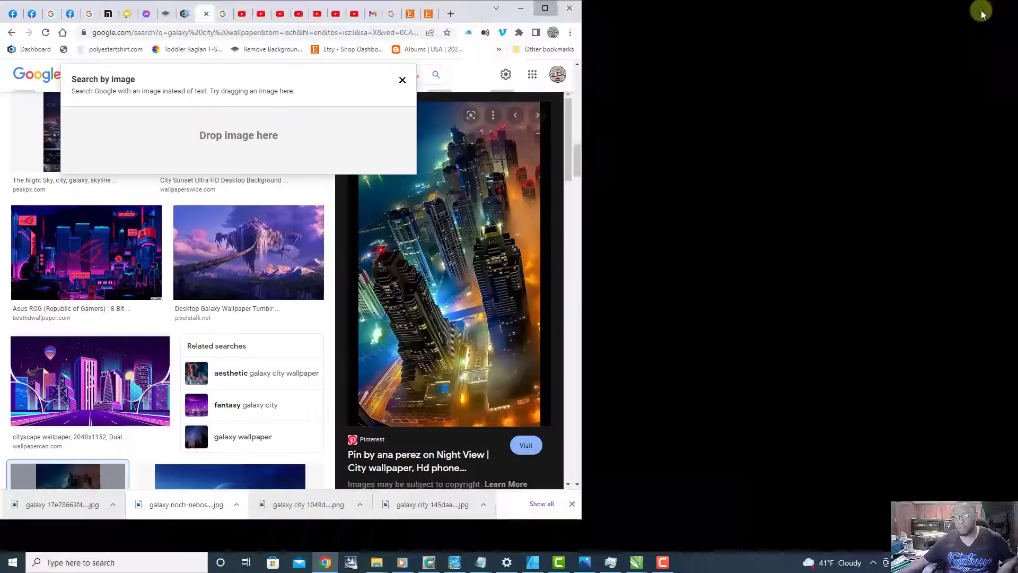
{"action": "left_click", "coordinate": [401, 78]}
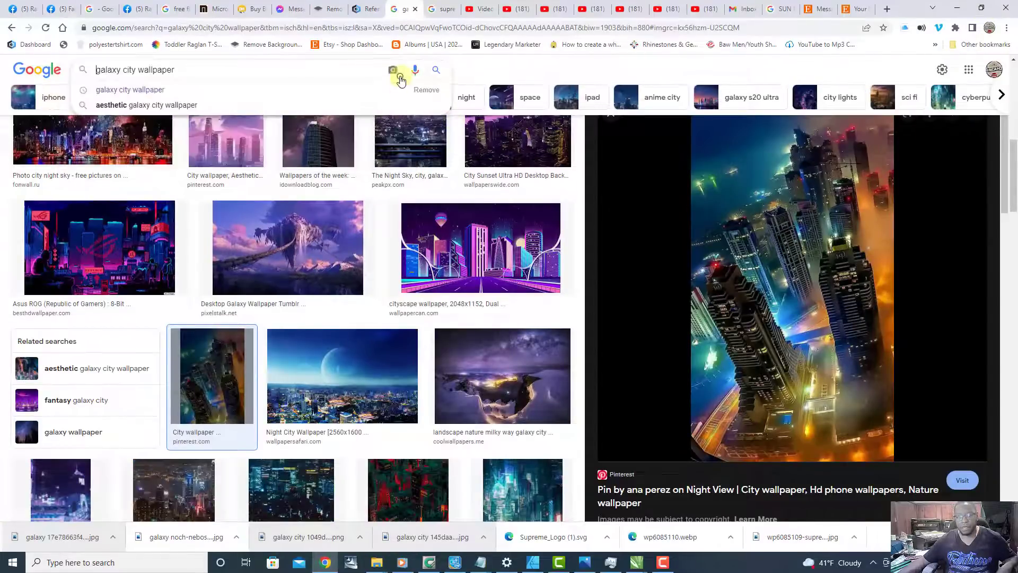
{"action": "triple_click", "coordinate": [198, 76]}
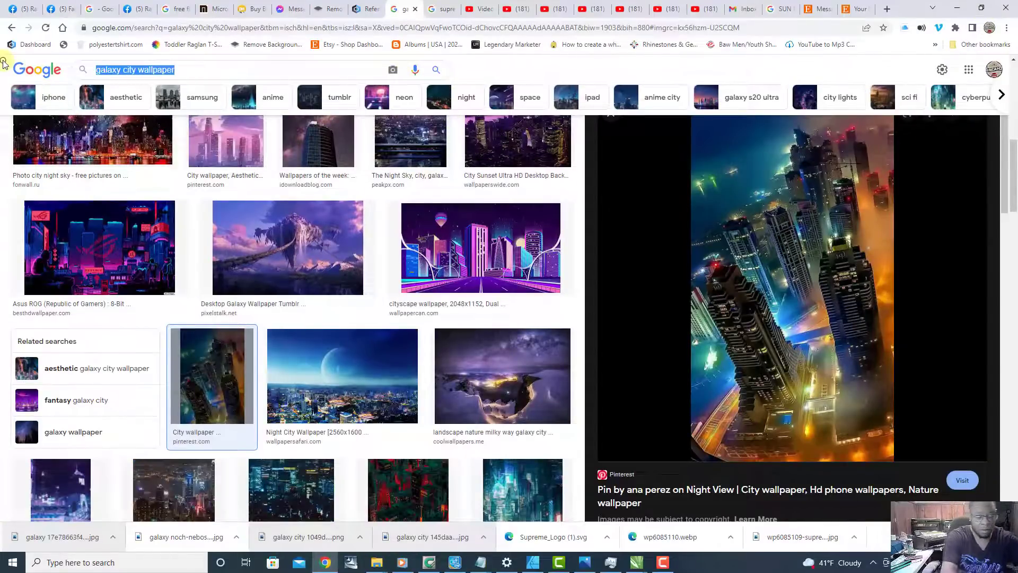
{"action": "type", "text": "plane "}
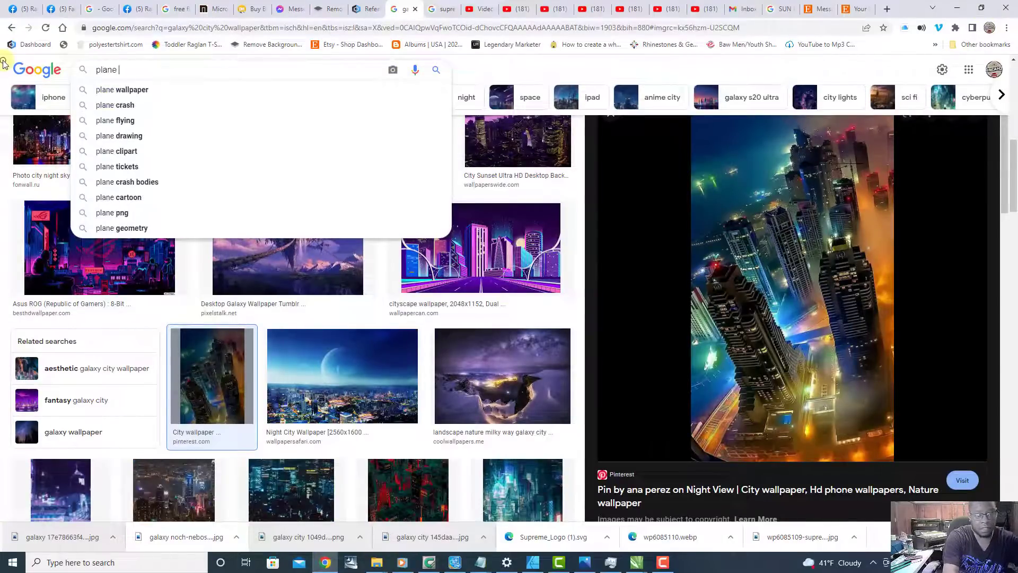
{"action": "type", "text": "svg"}
{"action": "key", "text": "Return"}
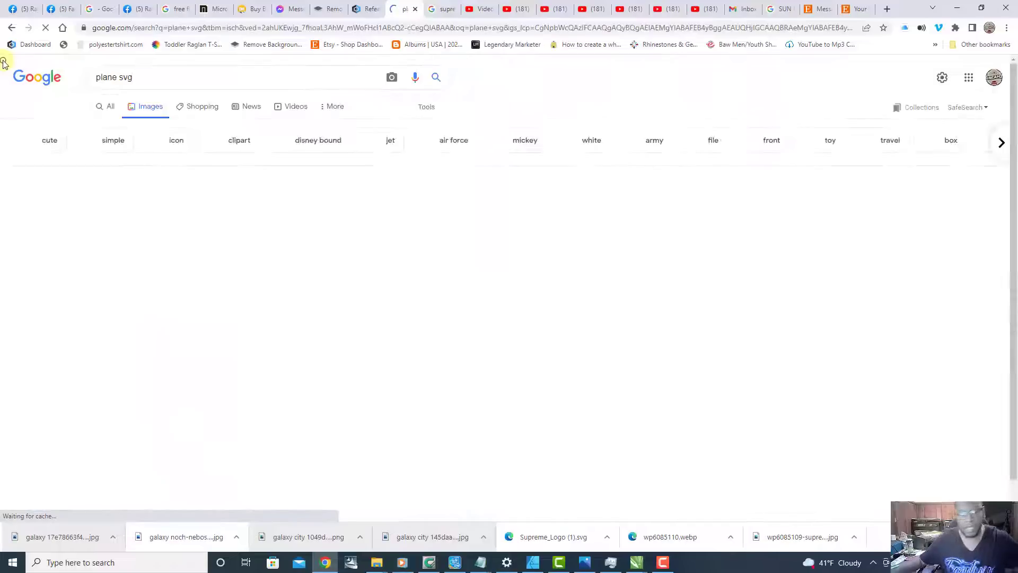
{"action": "scroll", "coordinate": [602, 249], "scroll_direction": "down", "scroll_amount": 3}
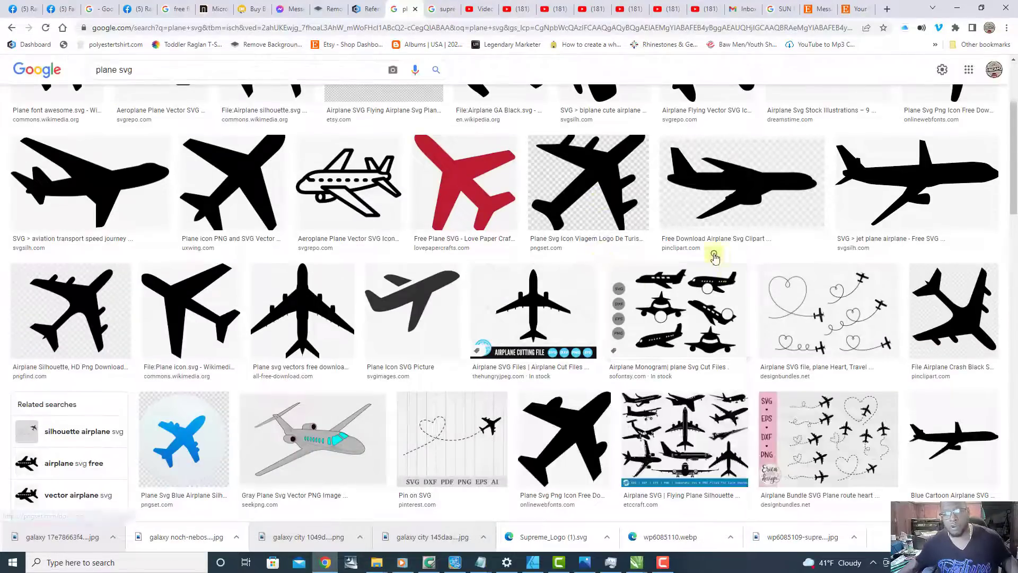
Step: Browse the plane SVG results and preview the airplane silhouette set, the vintage biplane set and the Wikipedia airplane for a suitable graphic
{"action": "scroll", "coordinate": [720, 257], "scroll_direction": "down", "scroll_amount": 8}
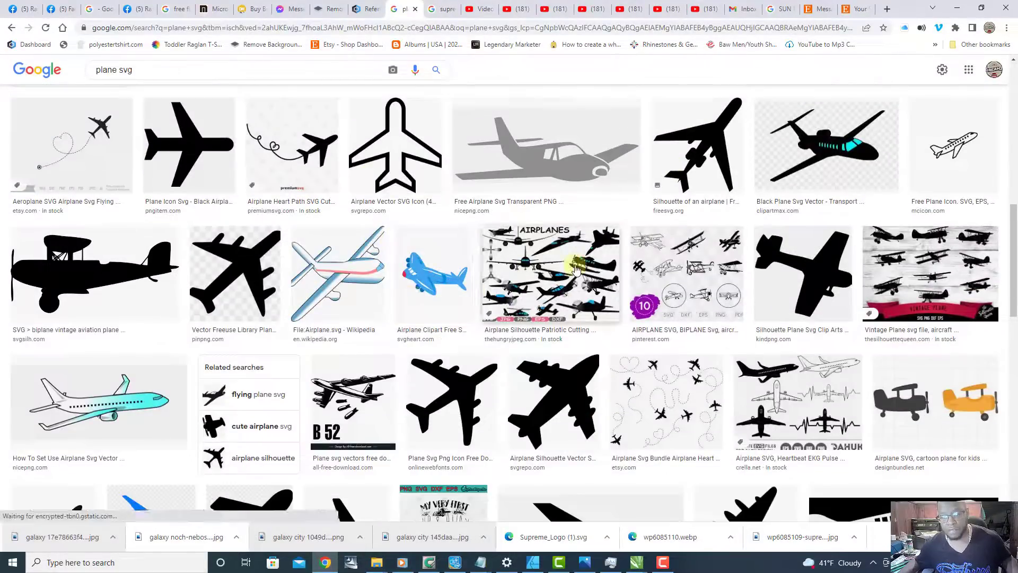
{"action": "left_click", "coordinate": [576, 268]}
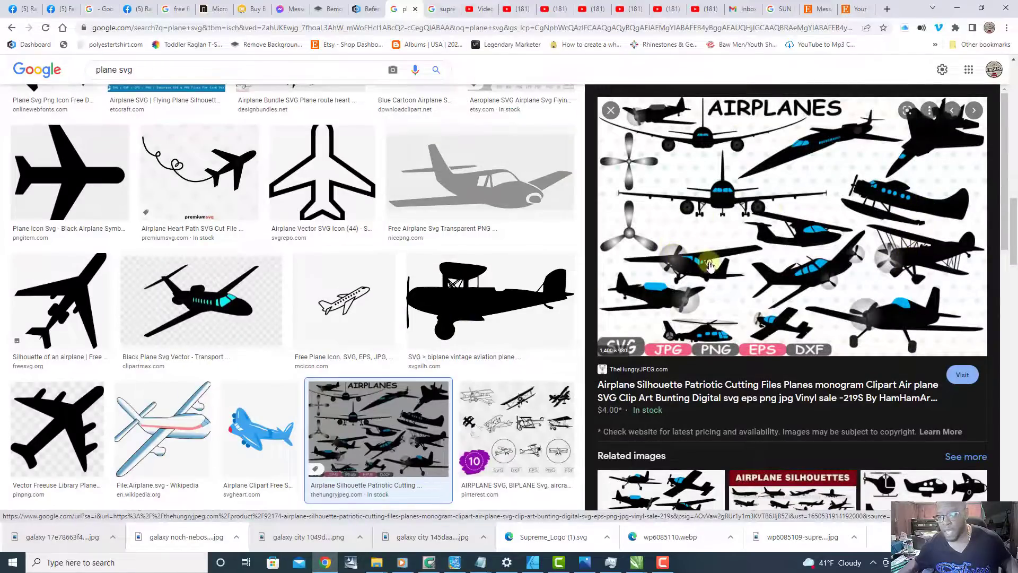
{"action": "scroll", "coordinate": [715, 263], "scroll_direction": "down", "scroll_amount": 5}
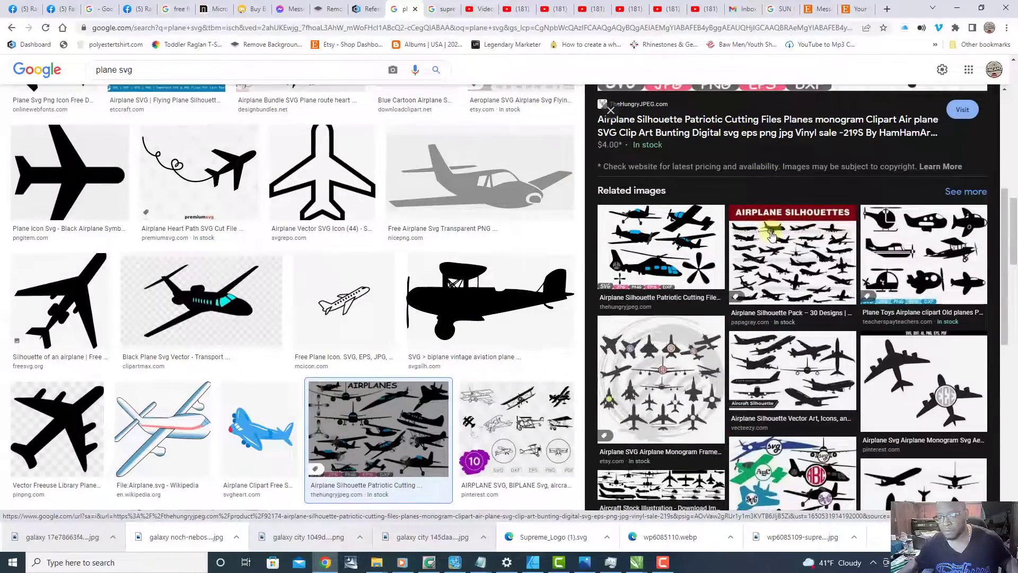
{"action": "scroll", "coordinate": [772, 236], "scroll_direction": "down", "scroll_amount": 5}
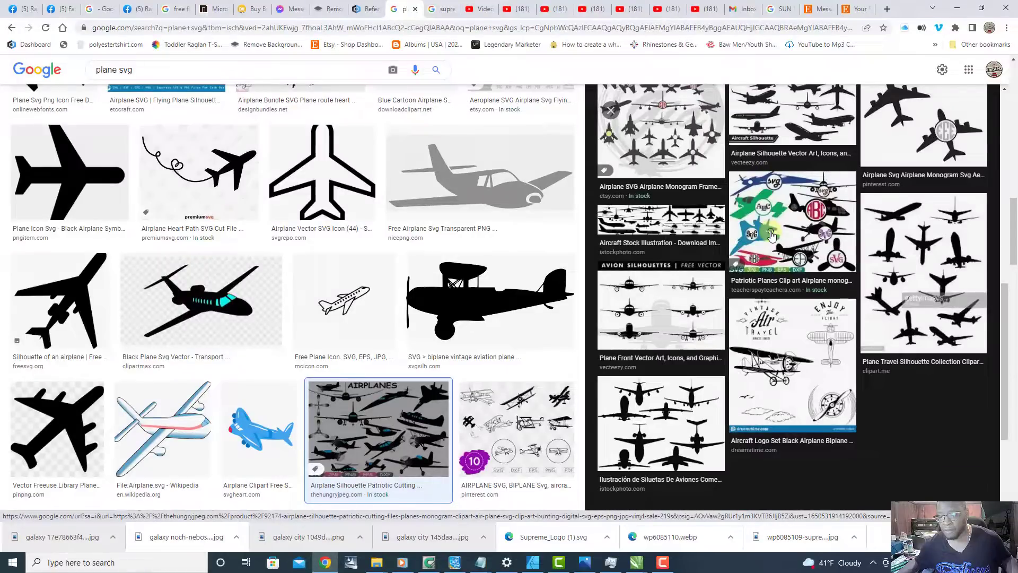
{"action": "scroll", "coordinate": [753, 297], "scroll_direction": "down", "scroll_amount": 1}
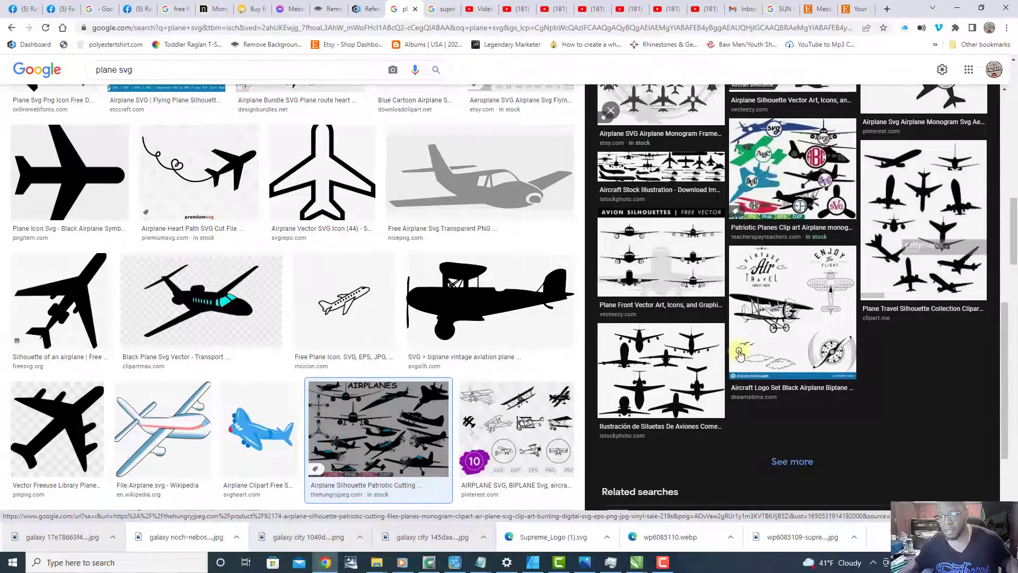
{"action": "left_click", "coordinate": [788, 344]}
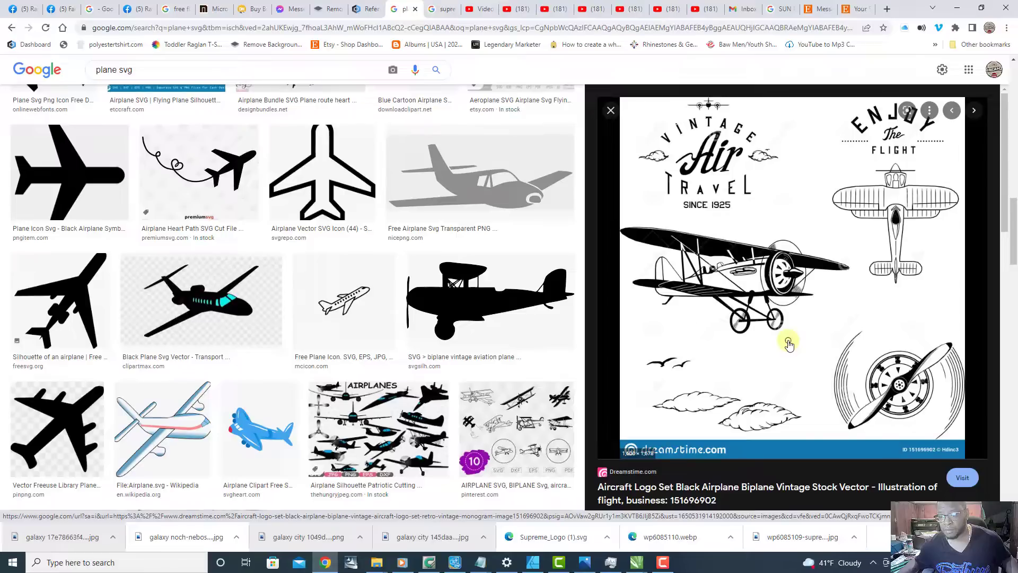
{"action": "scroll", "coordinate": [790, 339], "scroll_direction": "down", "scroll_amount": 6}
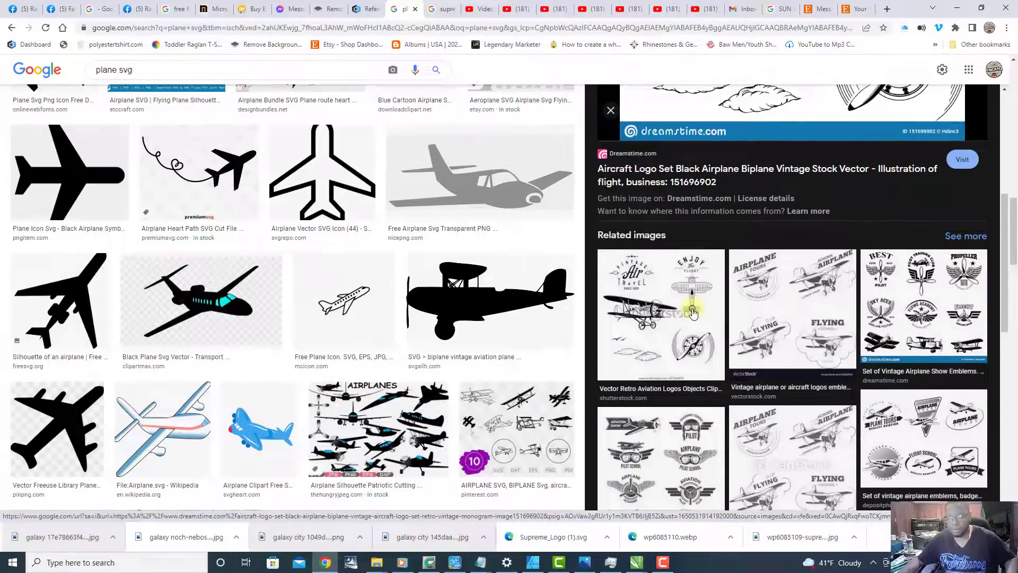
{"action": "scroll", "coordinate": [737, 326], "scroll_direction": "down", "scroll_amount": 3}
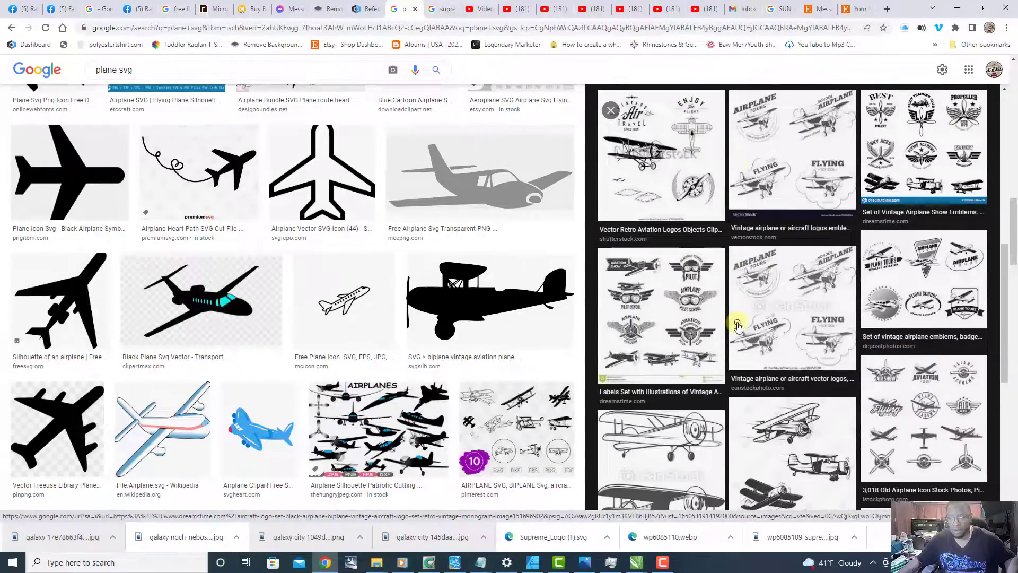
{"action": "left_click", "coordinate": [178, 425]}
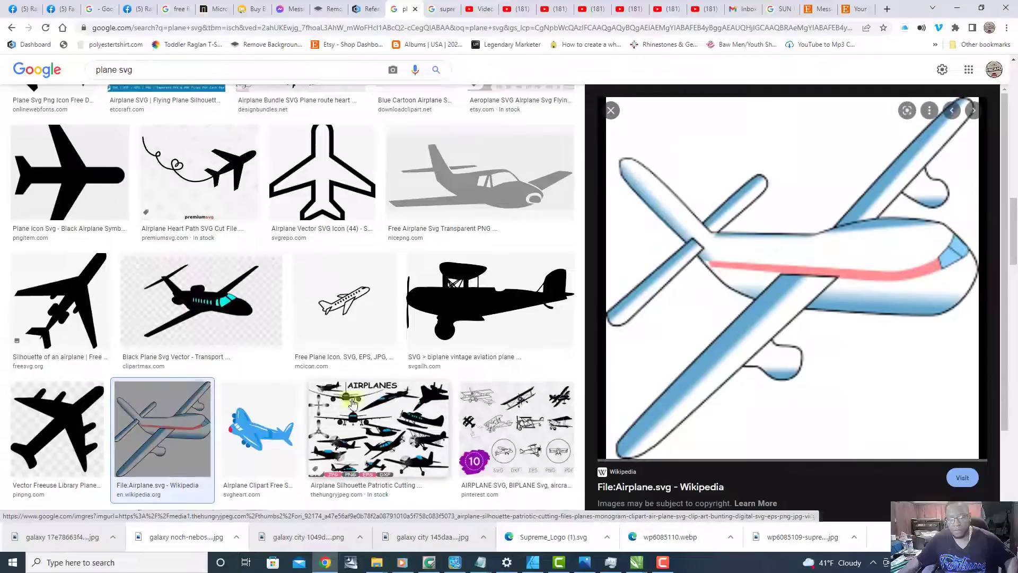
{"action": "left_click", "coordinate": [390, 434]}
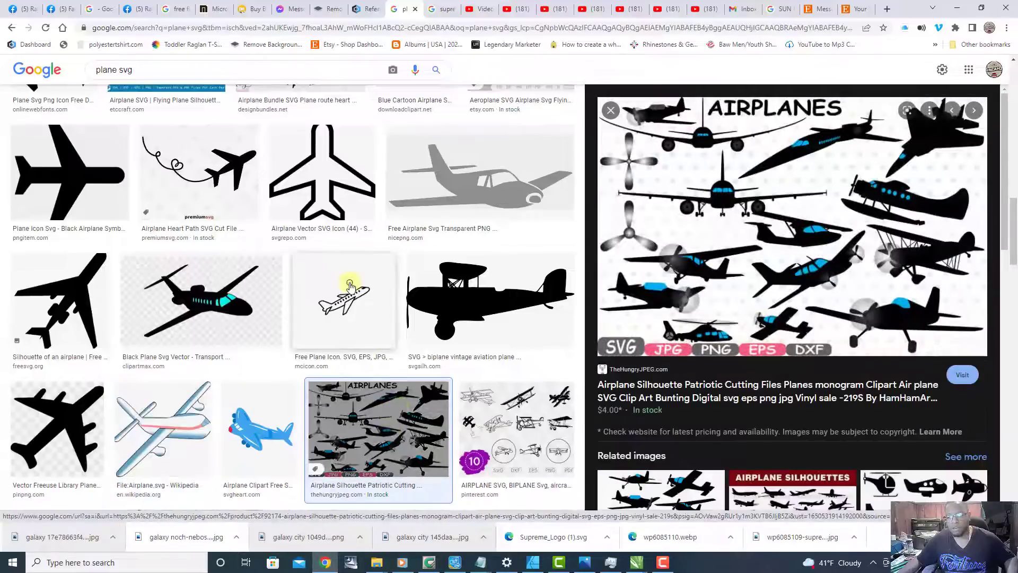
Step: Change the image search to "plane png"
{"action": "scroll", "coordinate": [347, 289], "scroll_direction": "up", "scroll_amount": 6}
{"action": "scroll", "coordinate": [350, 286], "scroll_direction": "up", "scroll_amount": 5}
{"action": "left_click", "coordinate": [141, 68]}
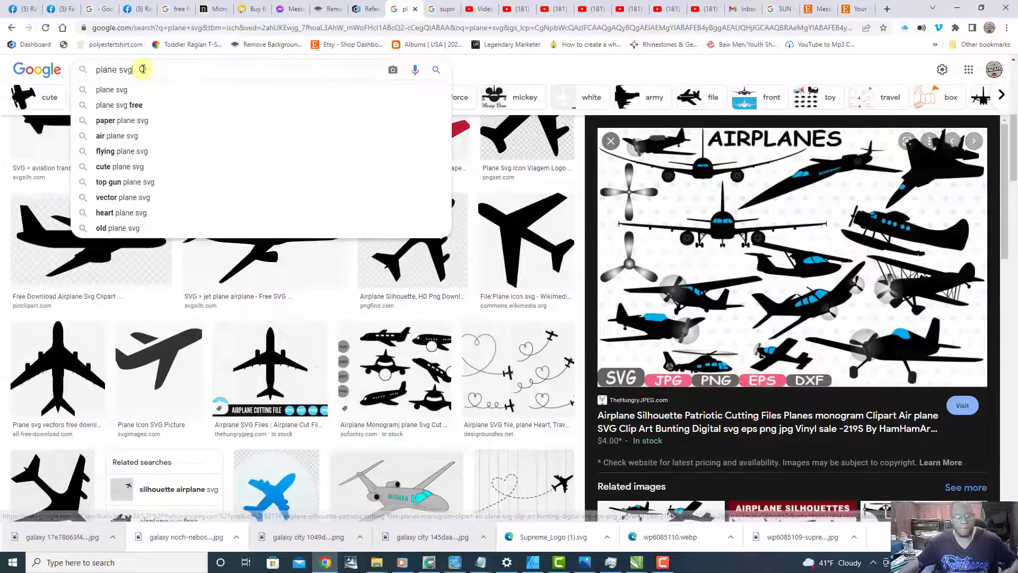
{"action": "key", "text": "BackSpace"}
{"action": "key", "text": "BackSpace"}
{"action": "key", "text": "BackSpace"}
{"action": "type", "text": "pn"}
{"action": "key", "text": "Return"}
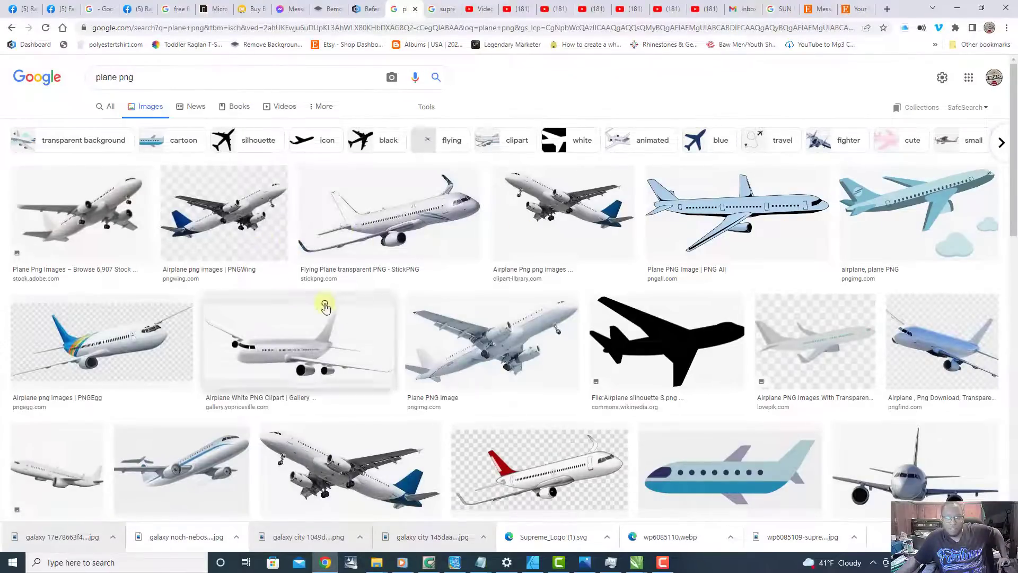
Step: Open the blue-tailed PNGEgg airliner and save it as a PNG named "airplane-flight-airplane-s-mode-of-transport-flight"
{"action": "left_click", "coordinate": [537, 240]}
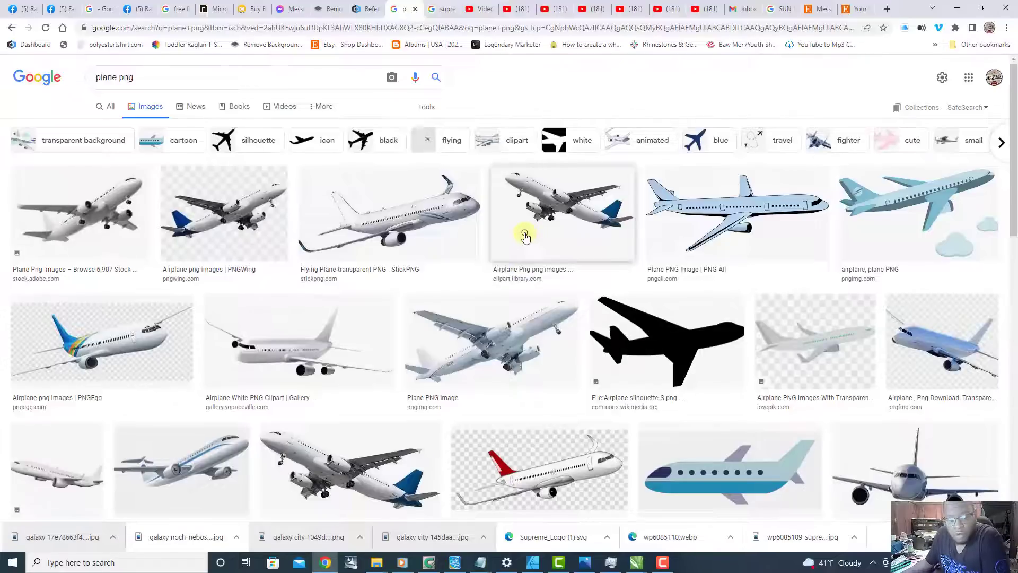
{"action": "scroll", "coordinate": [525, 236], "scroll_direction": "down", "scroll_amount": 1}
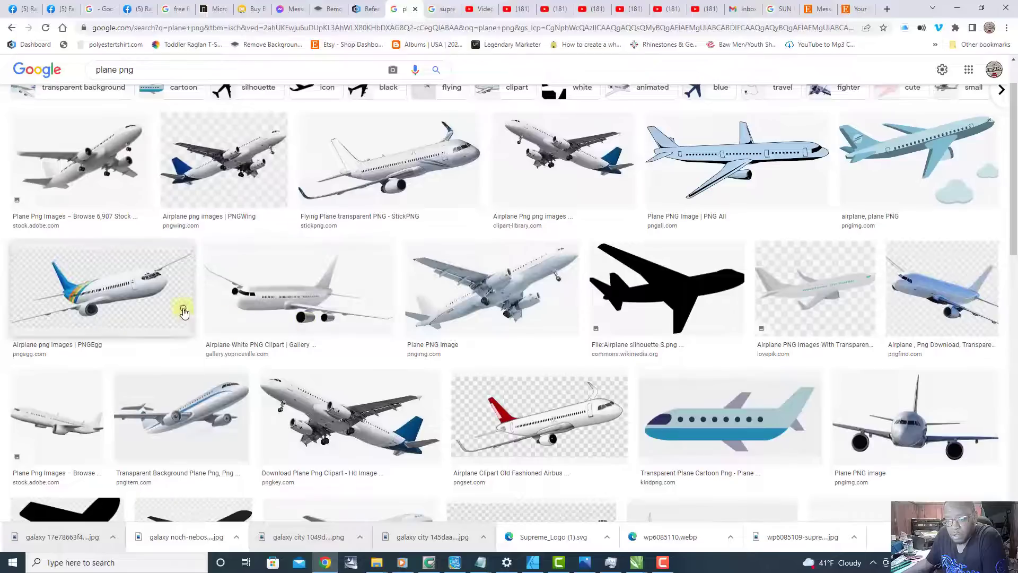
{"action": "left_click", "coordinate": [99, 282]}
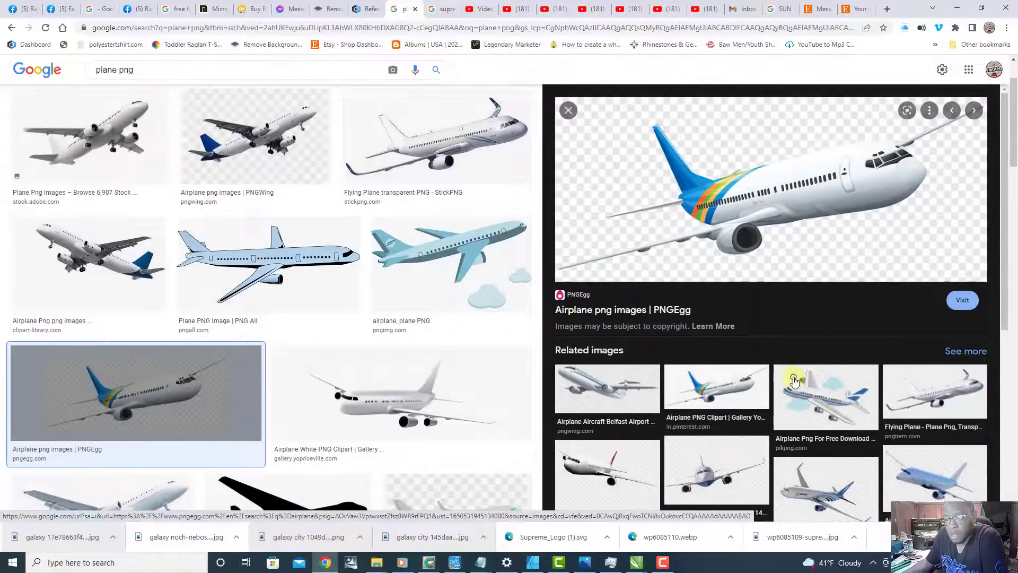
{"action": "right_click", "coordinate": [798, 194]}
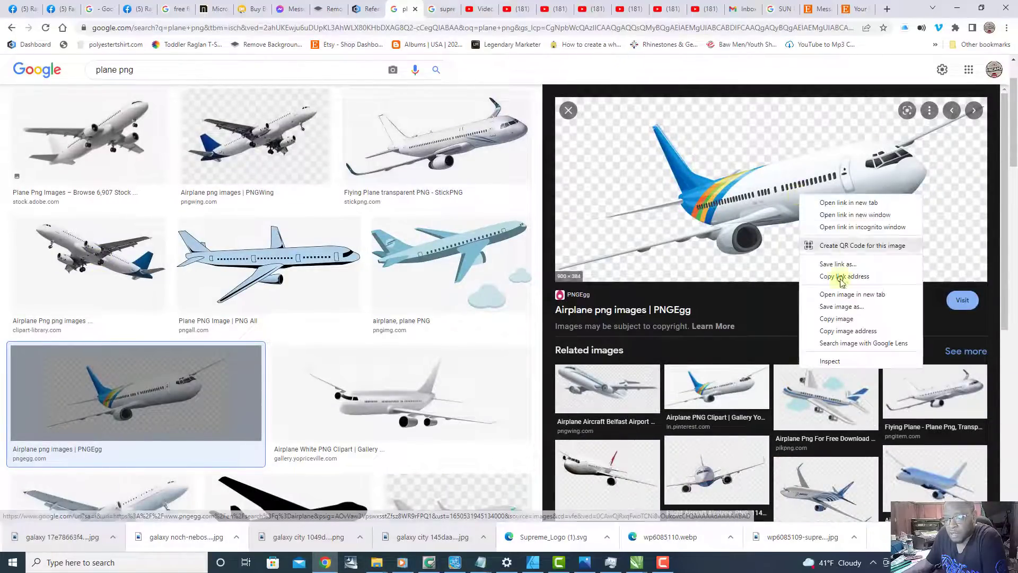
{"action": "left_click", "coordinate": [859, 307]}
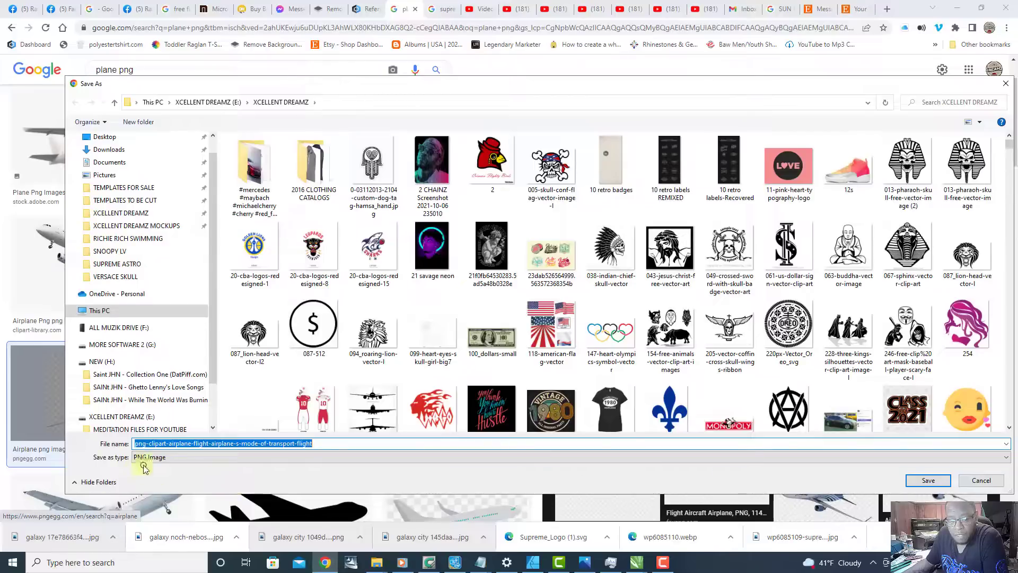
{"action": "left_click", "coordinate": [169, 443]}
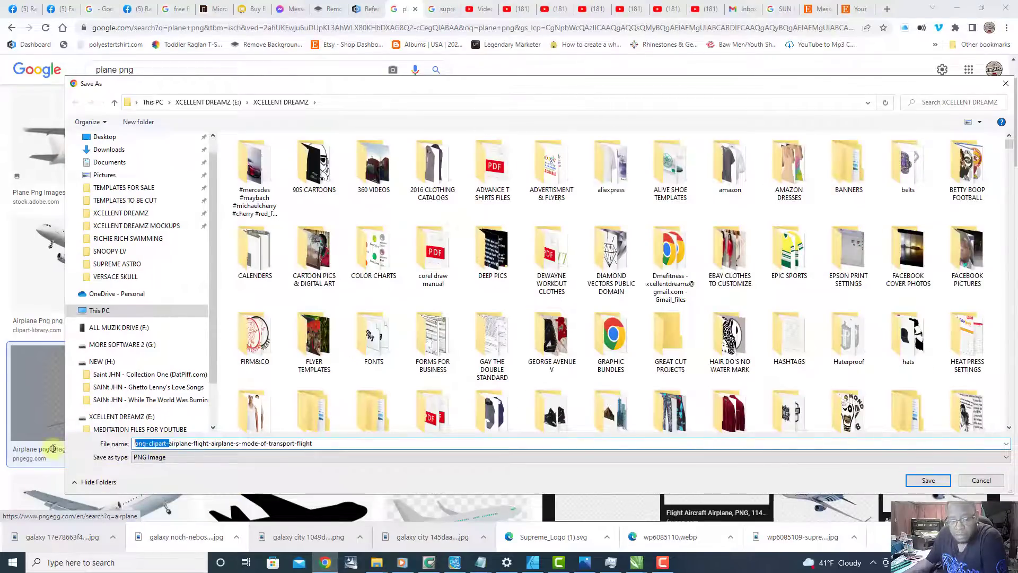
{"action": "key", "text": "BackSpace"}
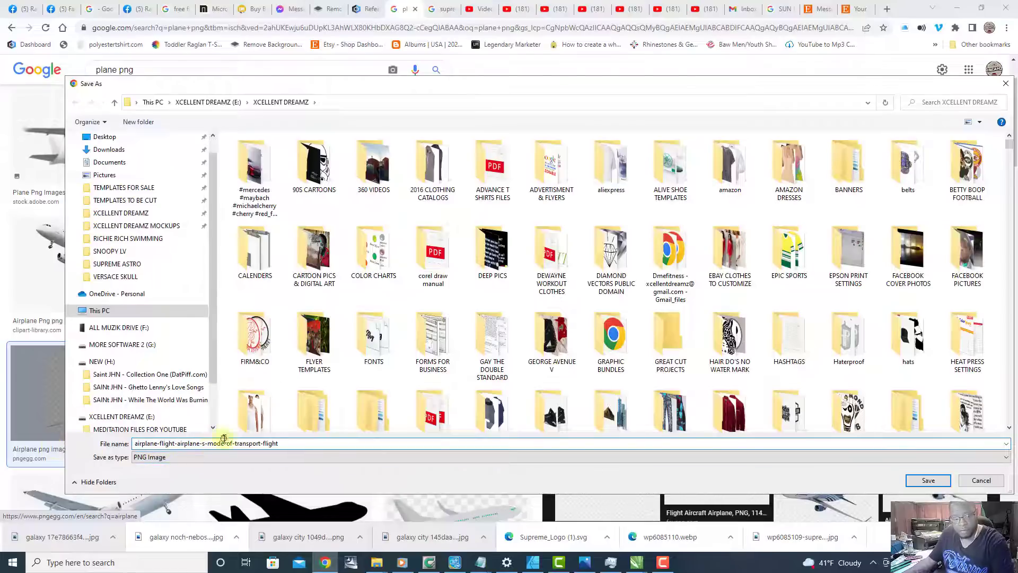
{"action": "left_click", "coordinate": [938, 479]}
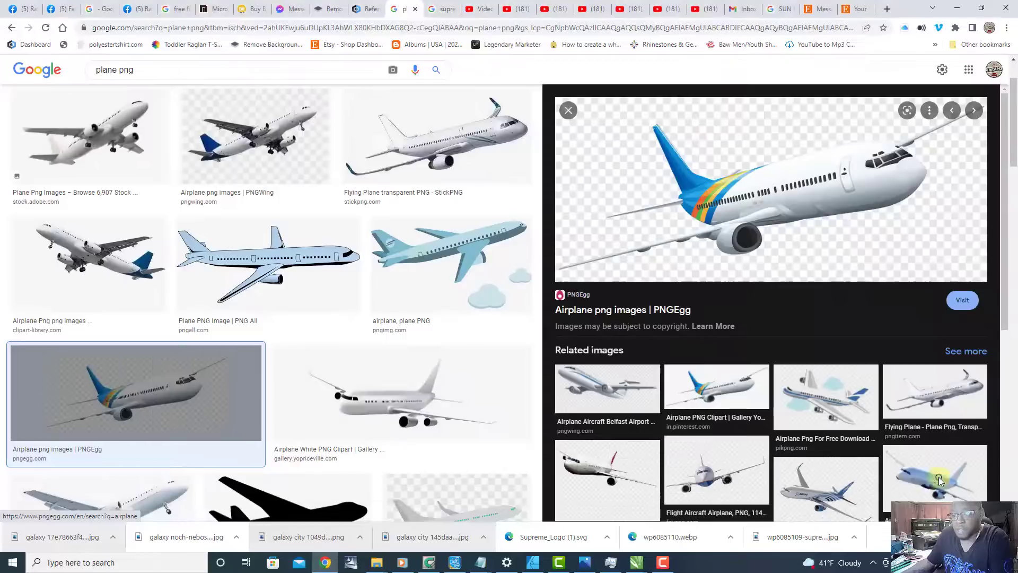
Step: Shrink the browser window, place the downloaded airplane PNG into the CorelDRAW document beside the city design, and inspect its background
{"action": "left_click", "coordinate": [982, 9]}
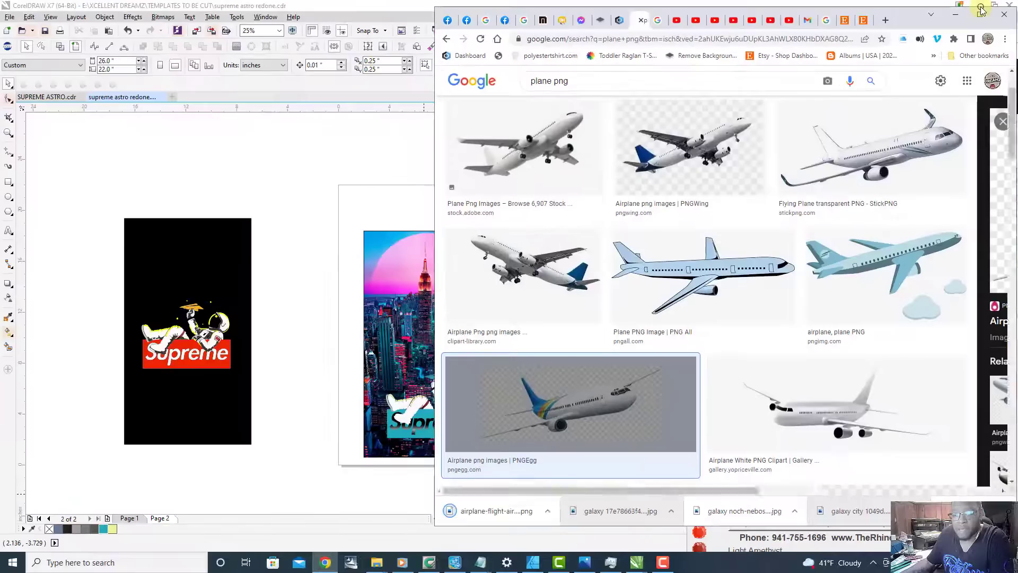
{"action": "left_click_drag", "start_coordinate": [521, 515], "coordinate": [341, 260]}
{"action": "scroll", "coordinate": [342, 260], "scroll_direction": "up", "scroll_amount": 2}
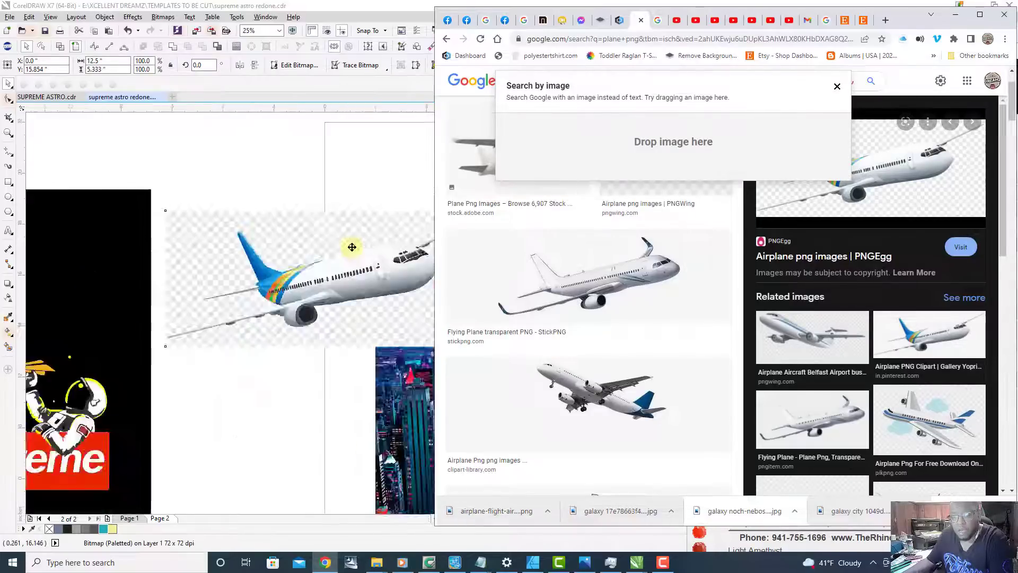
{"action": "scroll", "coordinate": [296, 286], "scroll_direction": "down", "scroll_amount": 3}
{"action": "scroll", "coordinate": [278, 308], "scroll_direction": "up", "scroll_amount": 1}
{"action": "scroll", "coordinate": [278, 308], "scroll_direction": "down", "scroll_amount": 1}
{"action": "scroll", "coordinate": [278, 308], "scroll_direction": "up", "scroll_amount": 3}
{"action": "scroll", "coordinate": [281, 288], "scroll_direction": "down", "scroll_amount": 1}
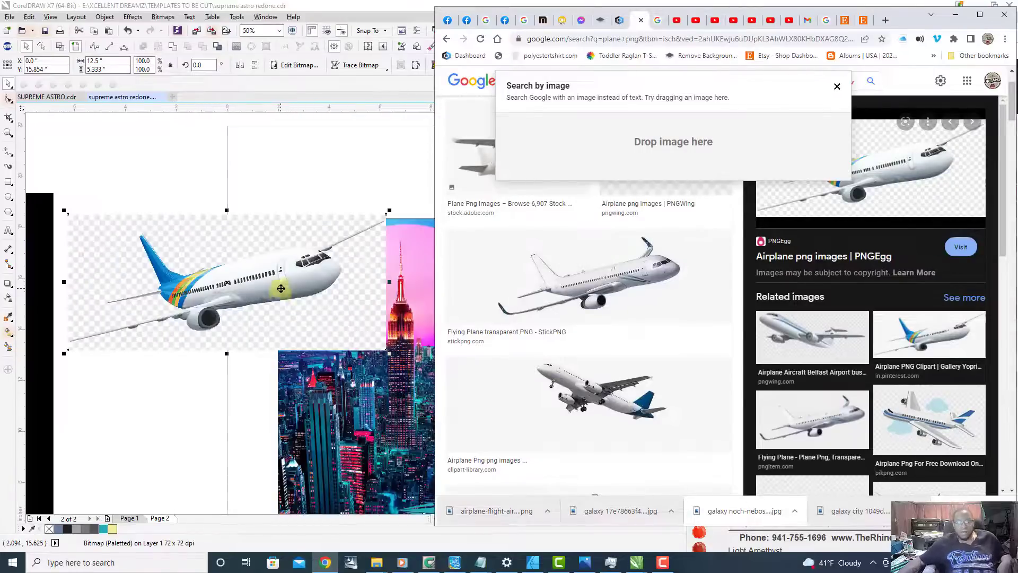
Step: Dismiss the search-by-image box, maximize Chrome, and open the bookmarked remove.bg site
{"action": "left_click", "coordinate": [836, 87]}
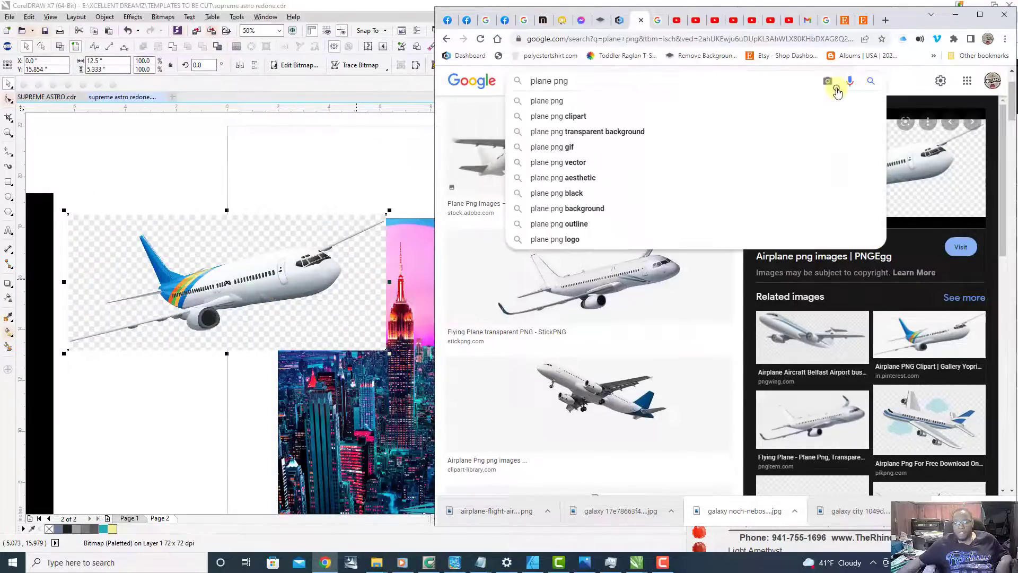
{"action": "left_click", "coordinate": [980, 18]}
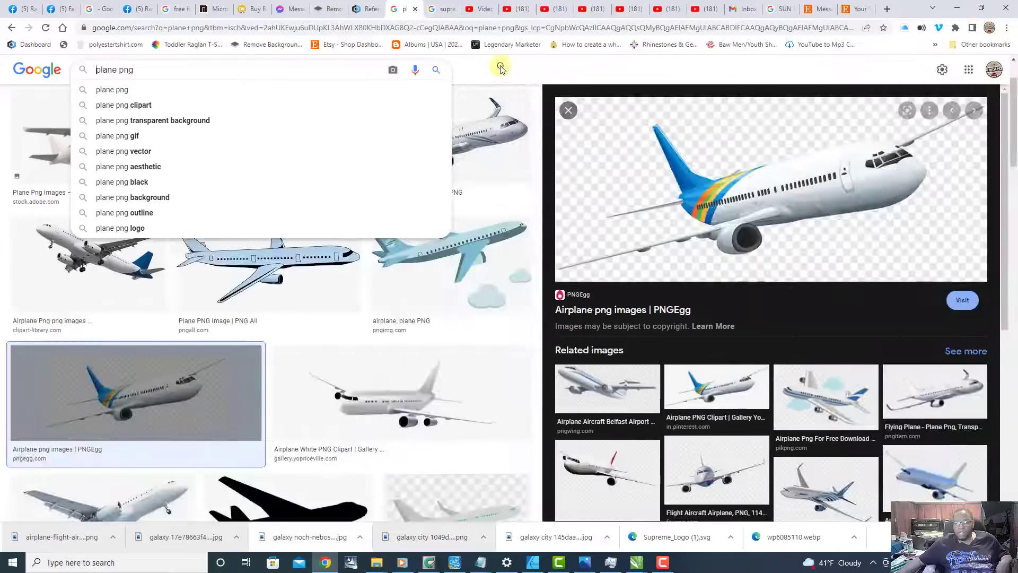
{"action": "left_click", "coordinate": [500, 68]}
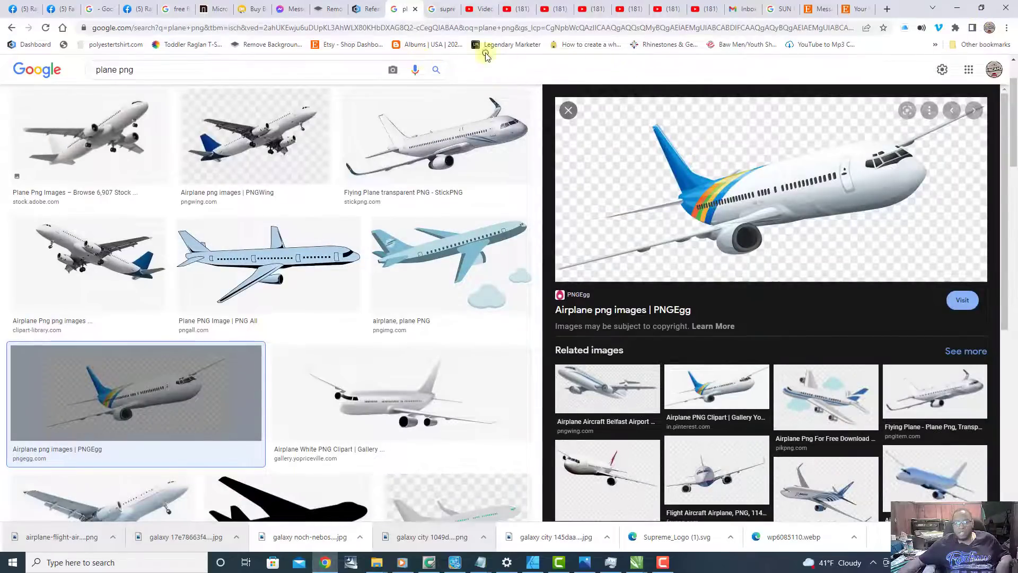
{"action": "left_click", "coordinate": [265, 45]}
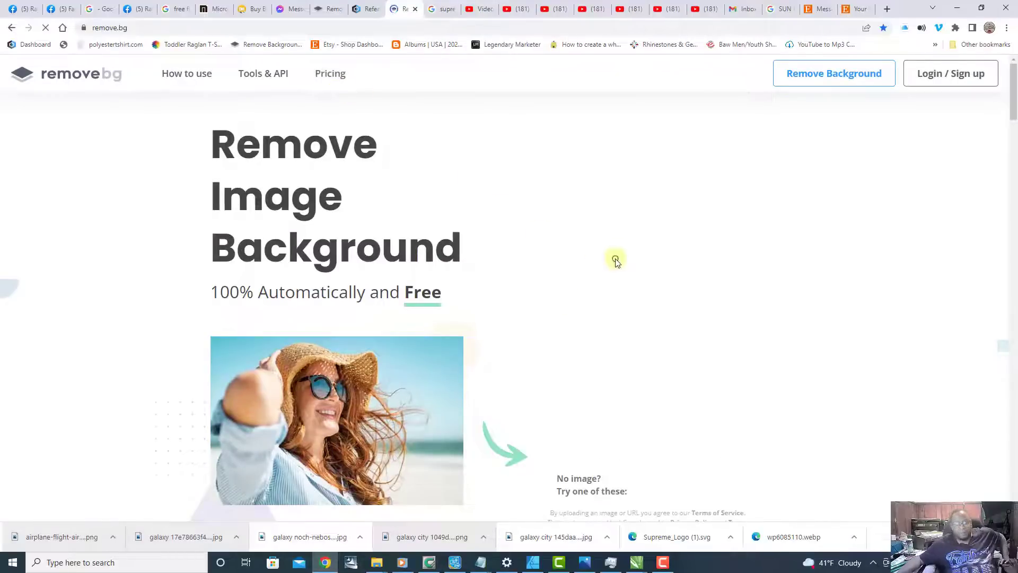
Step: Upload the downloaded airplane PNG to remove.bg and download the standard-resolution preview image with its background removed
{"action": "left_click_drag", "start_coordinate": [67, 536], "coordinate": [506, 242]}
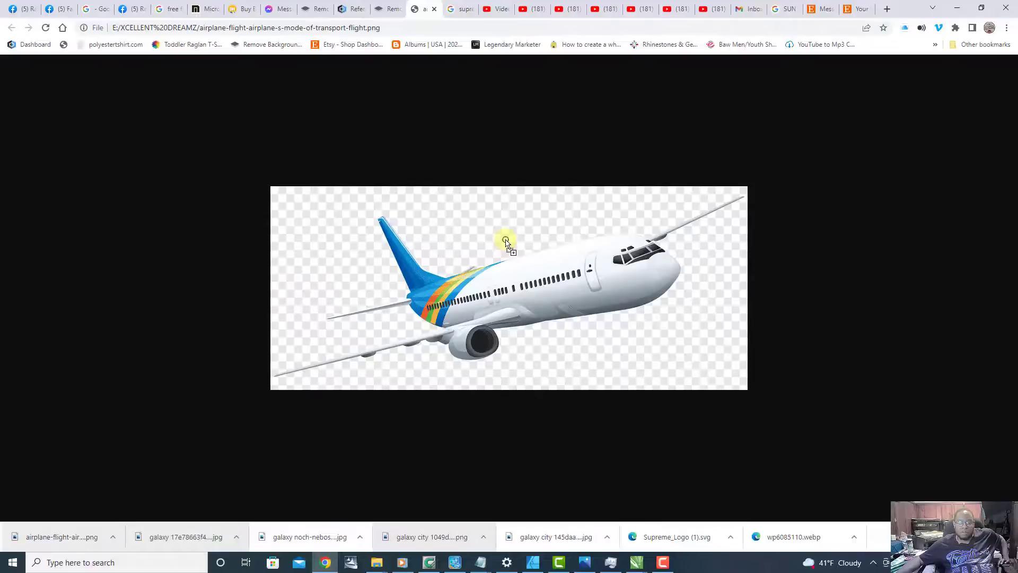
{"action": "left_click", "coordinate": [435, 10]}
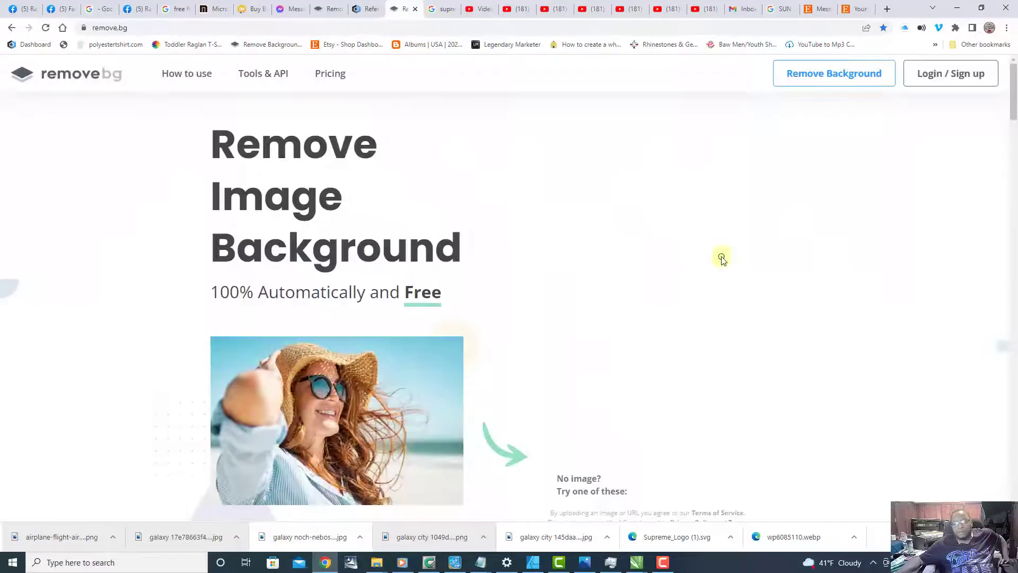
{"action": "left_click", "coordinate": [823, 73]}
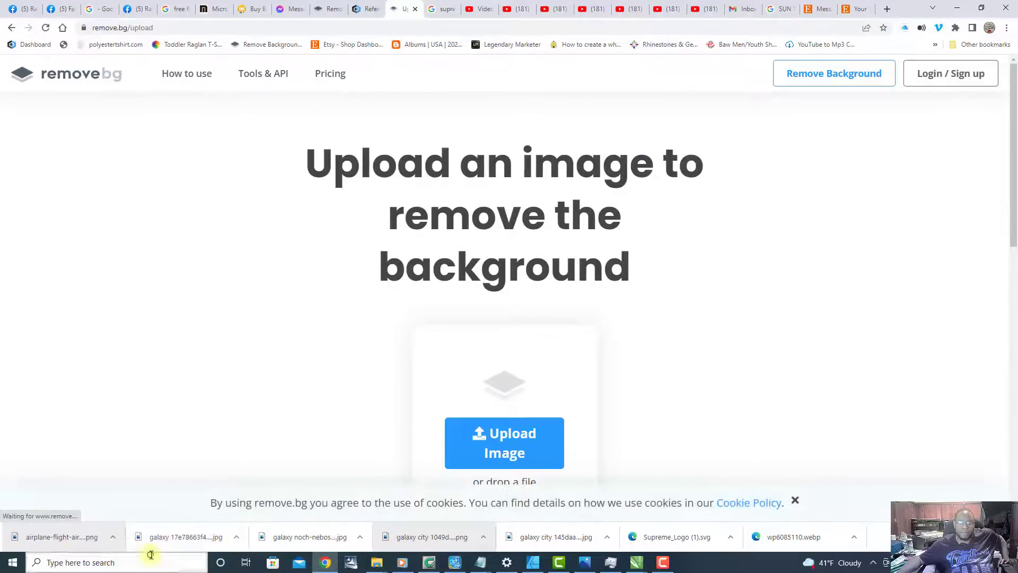
{"action": "left_click_drag", "start_coordinate": [74, 538], "coordinate": [471, 290]}
{"action": "left_click_drag", "start_coordinate": [507, 240], "coordinate": [507, 240]}
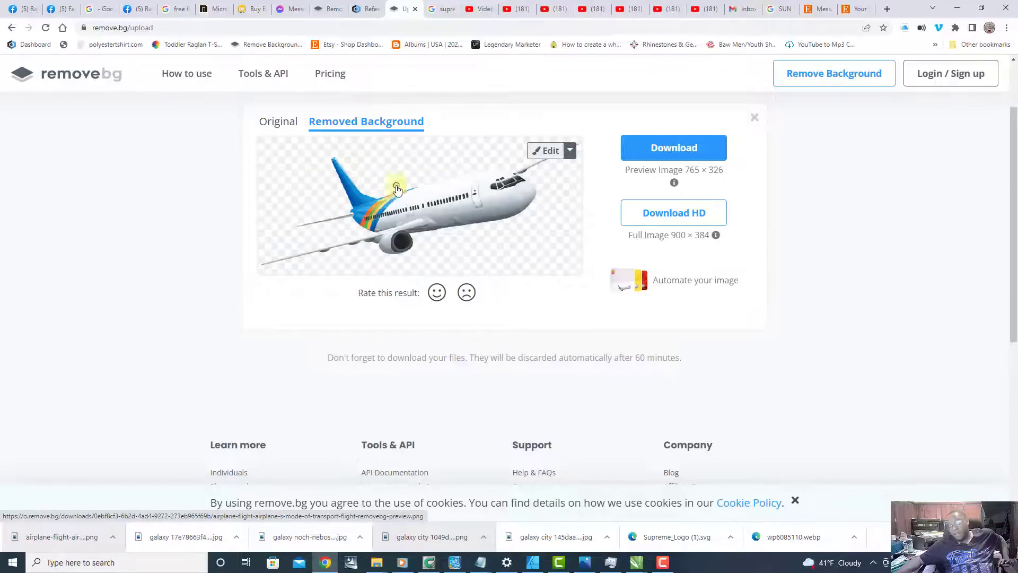
{"action": "left_click", "coordinate": [679, 155]}
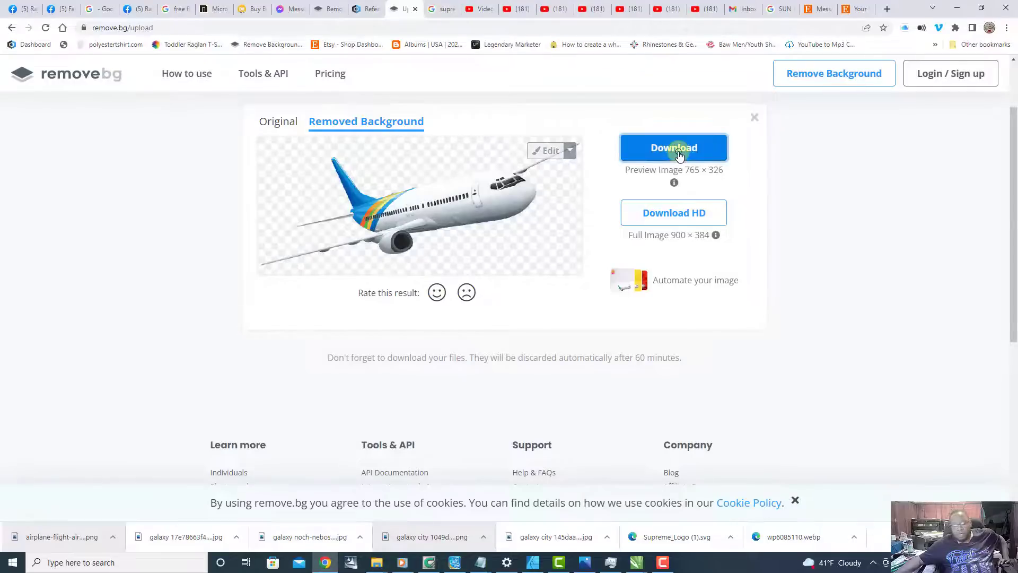
Step: Place the background-free airplane into the CorelDRAW document below the checkered airplane and enlarge it slightly
{"action": "left_click", "coordinate": [981, 11]}
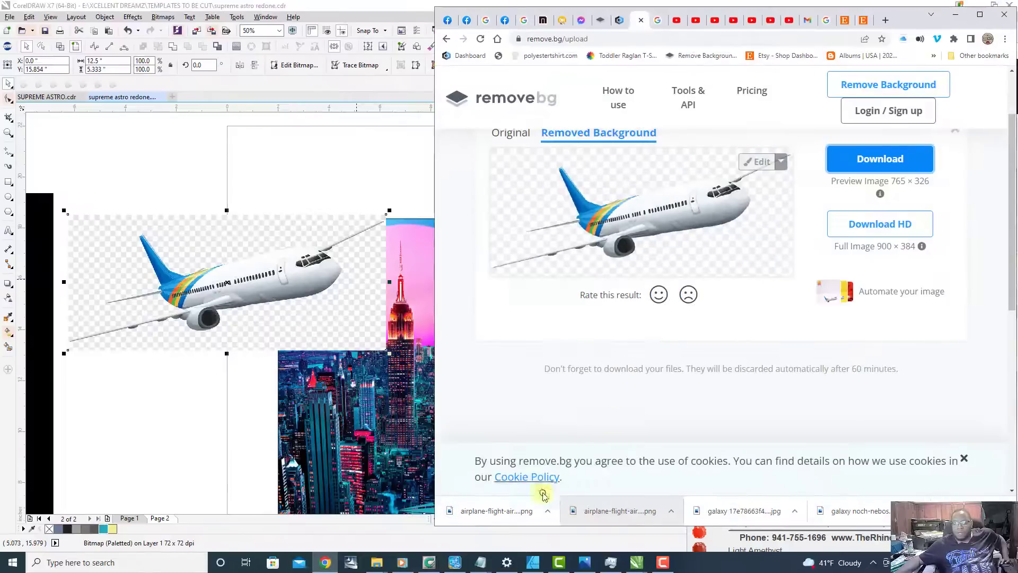
{"action": "left_click_drag", "start_coordinate": [522, 513], "coordinate": [199, 441]}
{"action": "scroll", "coordinate": [283, 369], "scroll_direction": "down", "scroll_amount": 1}
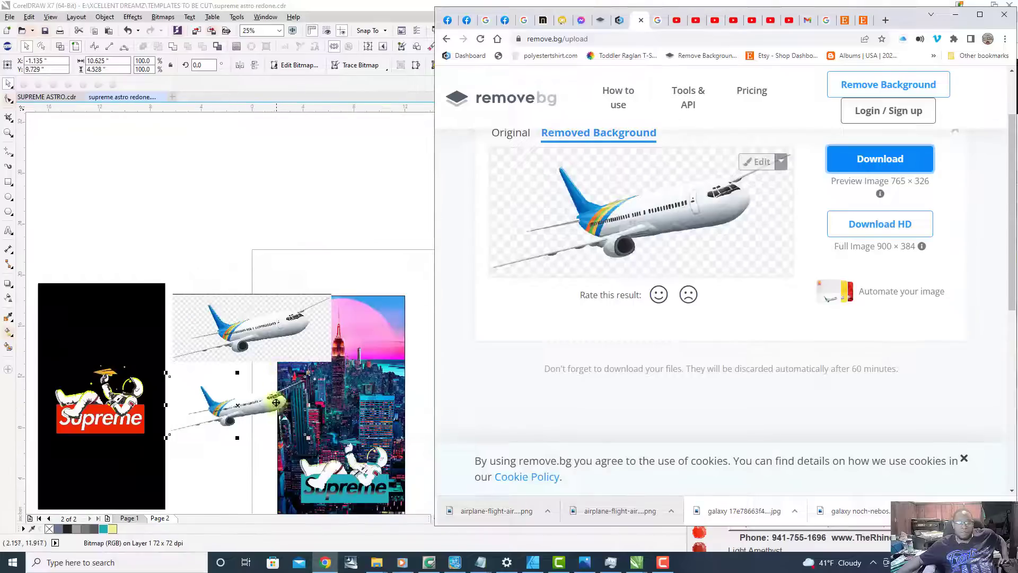
{"action": "left_click_drag", "start_coordinate": [308, 438], "coordinate": [344, 454]}
{"action": "scroll", "coordinate": [269, 427], "scroll_direction": "up", "scroll_amount": 1}
{"action": "scroll", "coordinate": [364, 392], "scroll_direction": "down", "scroll_amount": 1}
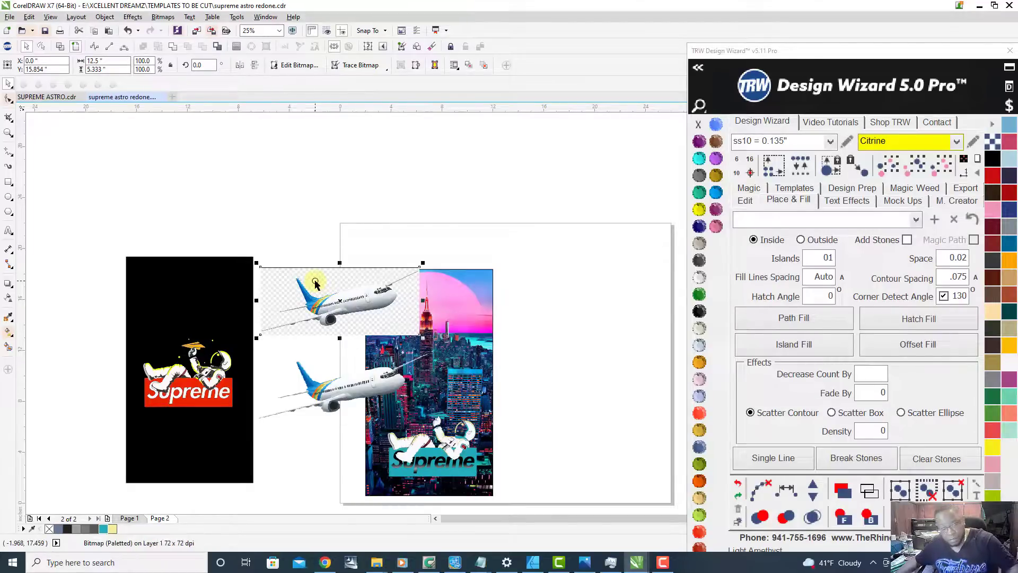
Step: Delete the airplane image that has the checkered background
{"action": "key", "text": "Delete"}
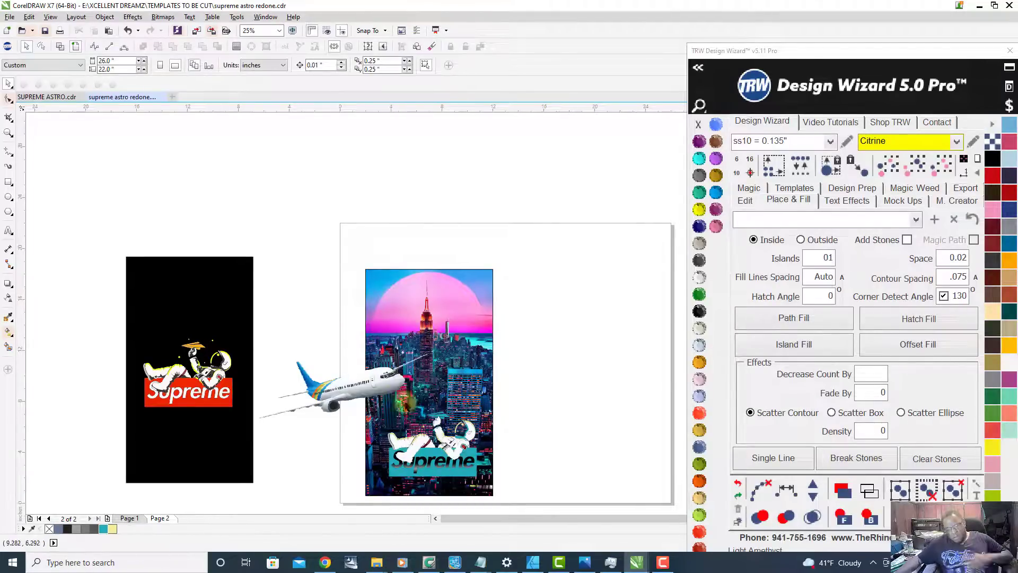
{"action": "scroll", "coordinate": [371, 387], "scroll_direction": "up", "scroll_amount": 1}
{"action": "scroll", "coordinate": [355, 355], "scroll_direction": "down", "scroll_amount": 1}
{"action": "scroll", "coordinate": [365, 356], "scroll_direction": "up", "scroll_amount": 1}
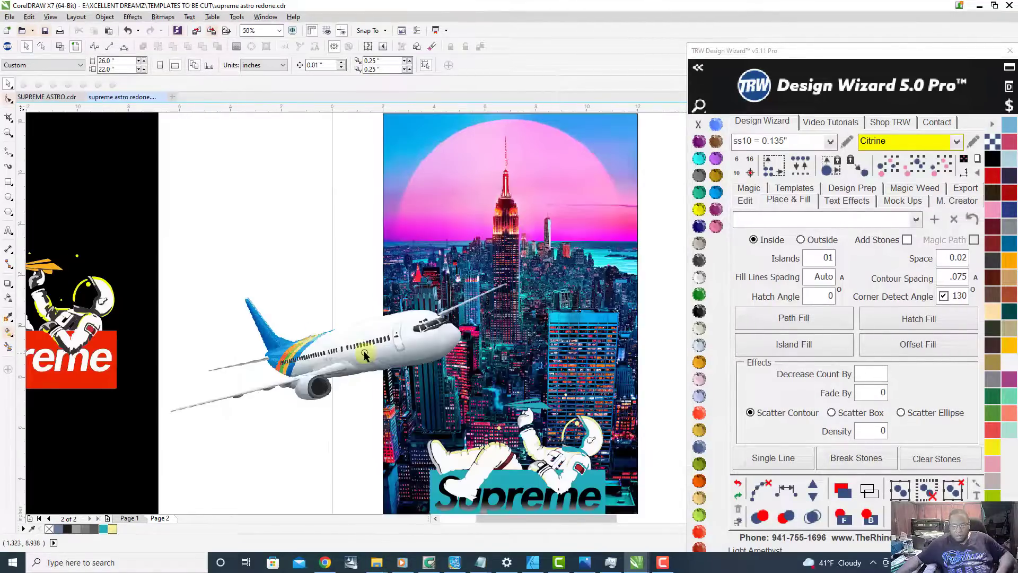
{"action": "scroll", "coordinate": [380, 328], "scroll_direction": "down", "scroll_amount": 1}
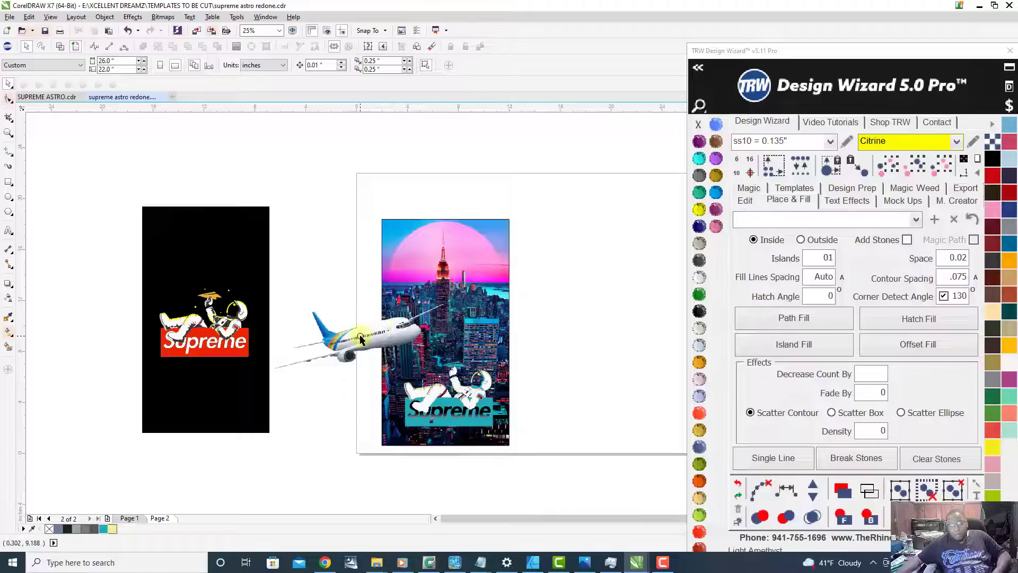
Step: Move the background-free airplane onto the city sky and shrink it to about 5.12 by 2.18 inches over the pink sun
{"action": "left_click_drag", "start_coordinate": [367, 337], "coordinate": [453, 265]}
{"action": "scroll", "coordinate": [523, 239], "scroll_direction": "up", "scroll_amount": 1}
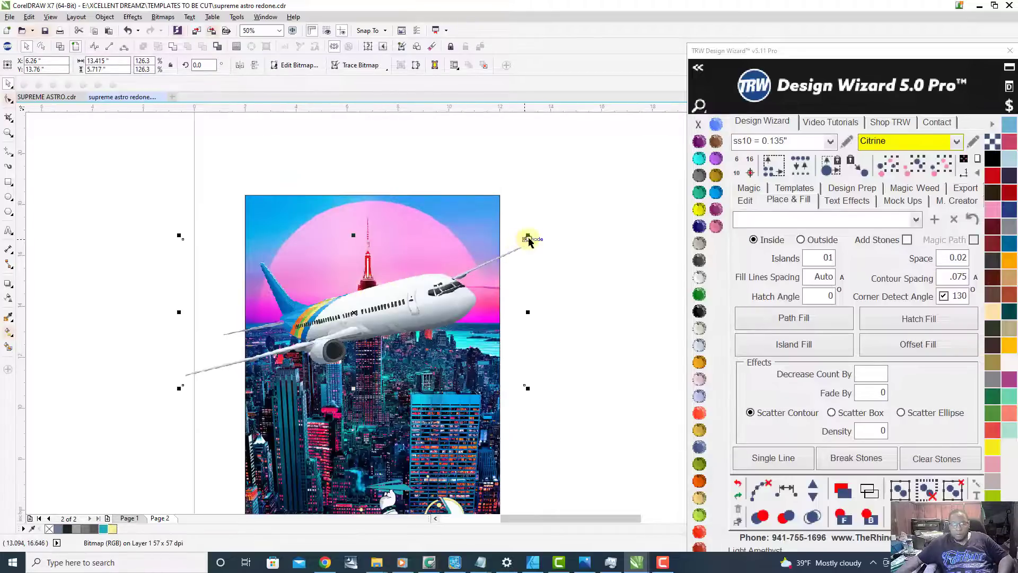
{"action": "left_click_drag", "start_coordinate": [528, 237], "coordinate": [411, 287]}
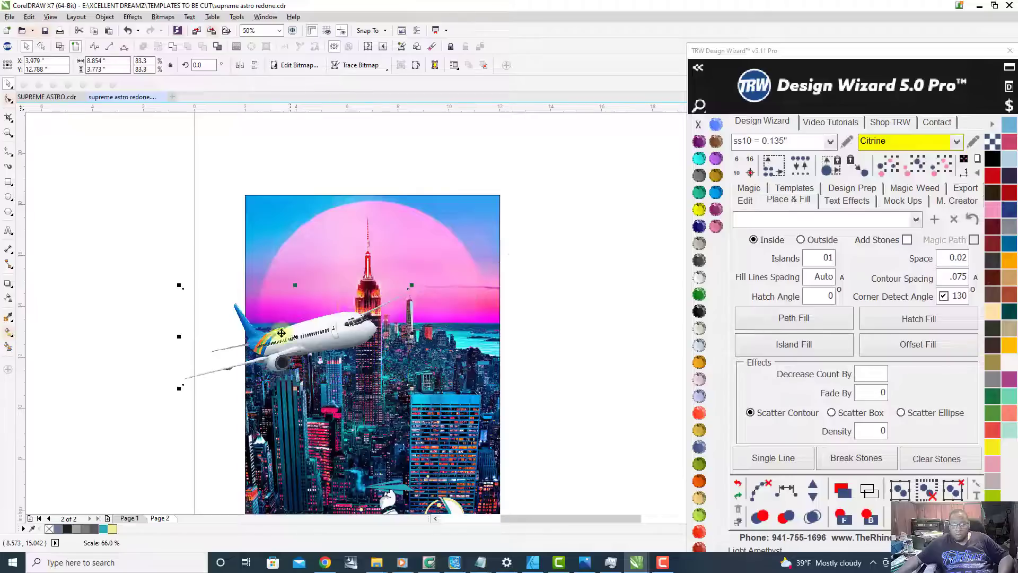
{"action": "left_click_drag", "start_coordinate": [179, 286], "coordinate": [274, 326]}
{"action": "left_click_drag", "start_coordinate": [353, 361], "coordinate": [328, 281]}
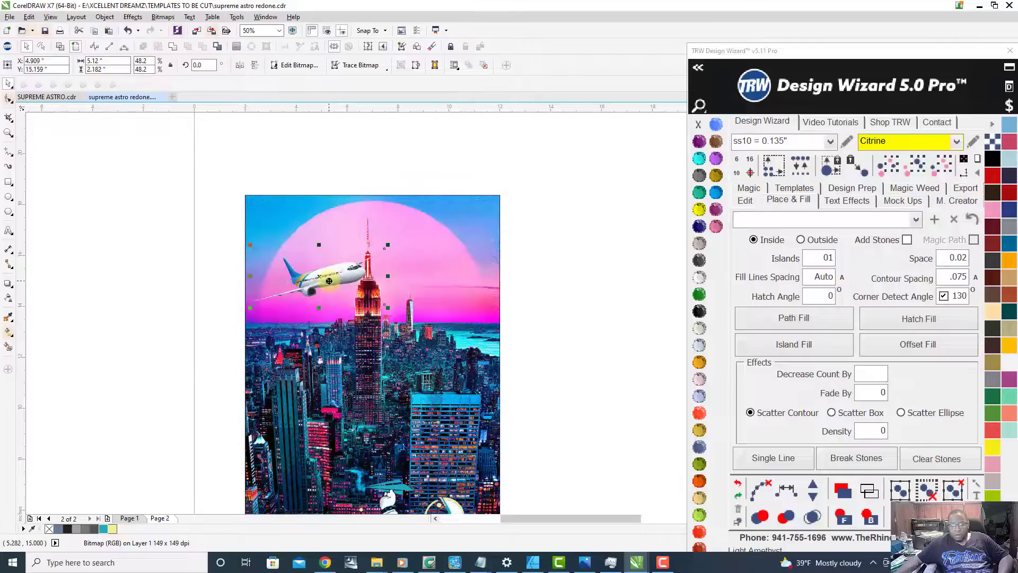
{"action": "scroll", "coordinate": [383, 264], "scroll_direction": "up", "scroll_amount": 2}
{"action": "scroll", "coordinate": [383, 265], "scroll_direction": "down", "scroll_amount": 3}
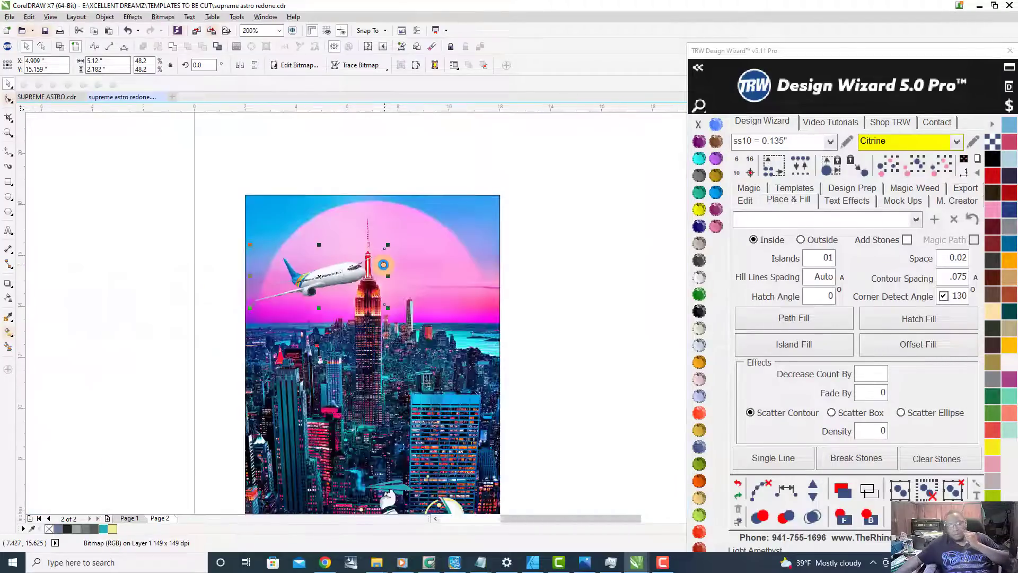
{"action": "scroll", "coordinate": [473, 352], "scroll_direction": "down", "scroll_amount": 2}
{"action": "scroll", "coordinate": [456, 351], "scroll_direction": "up", "scroll_amount": 2}
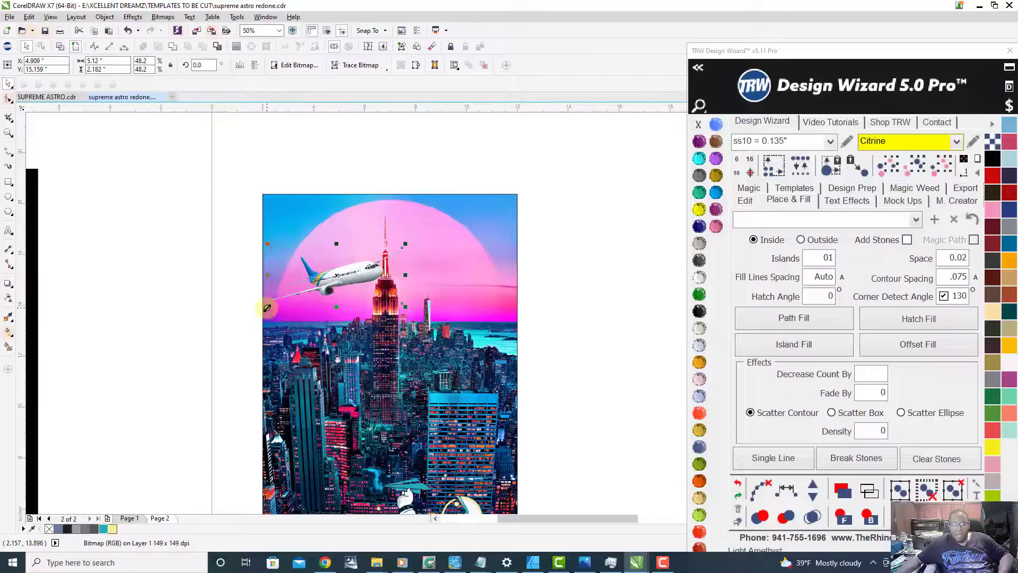
Step: Enlarge the airplane to about 9.29 by 3.96 inches and position it overlapping the city image's left edge beside the tower
{"action": "left_click_drag", "start_coordinate": [266, 308], "coordinate": [167, 347]}
{"action": "scroll", "coordinate": [292, 273], "scroll_direction": "down", "scroll_amount": 1}
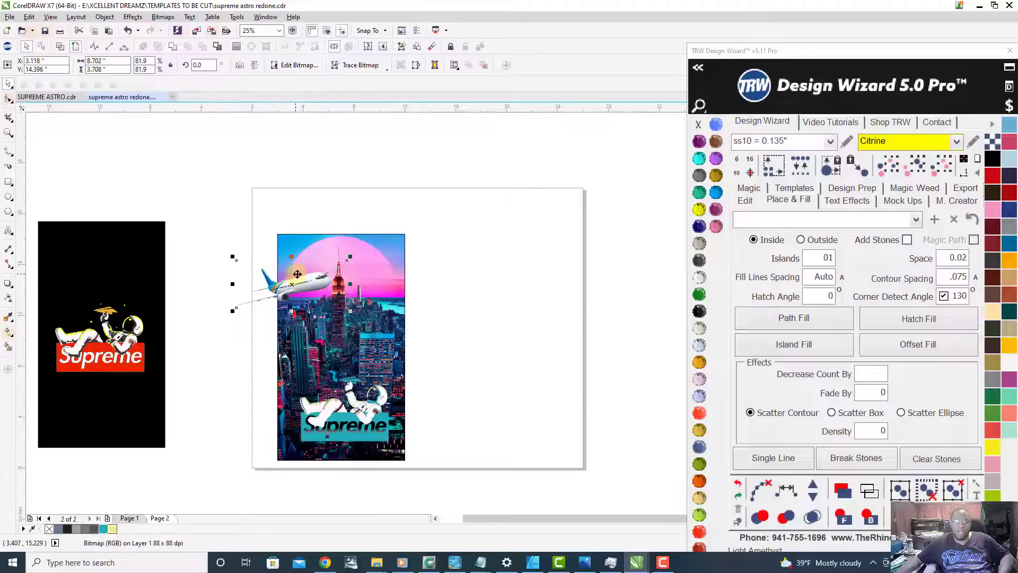
{"action": "scroll", "coordinate": [296, 274], "scroll_direction": "up", "scroll_amount": 1}
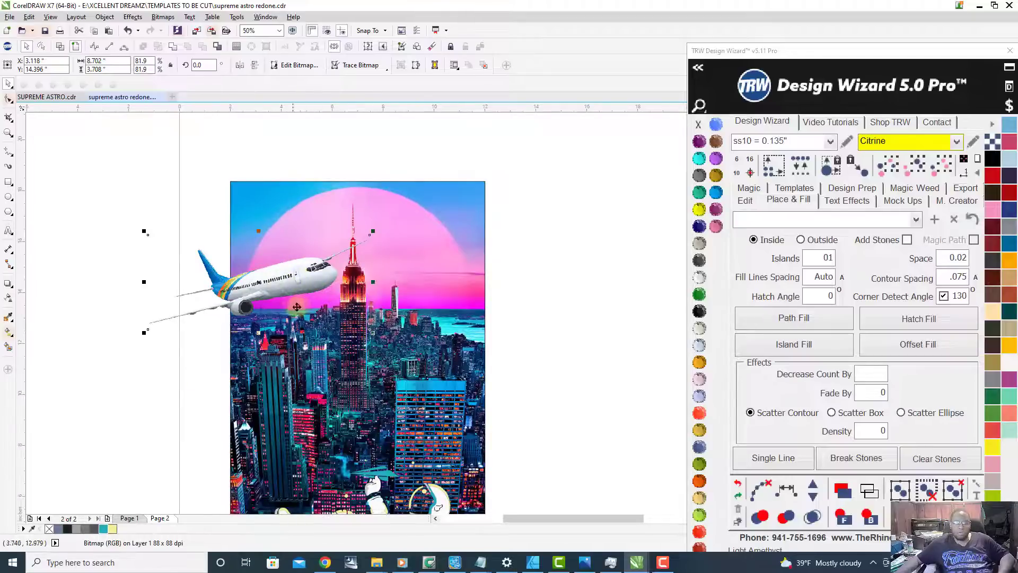
{"action": "scroll", "coordinate": [300, 306], "scroll_direction": "down", "scroll_amount": 1}
{"action": "scroll", "coordinate": [260, 334], "scroll_direction": "up", "scroll_amount": 1}
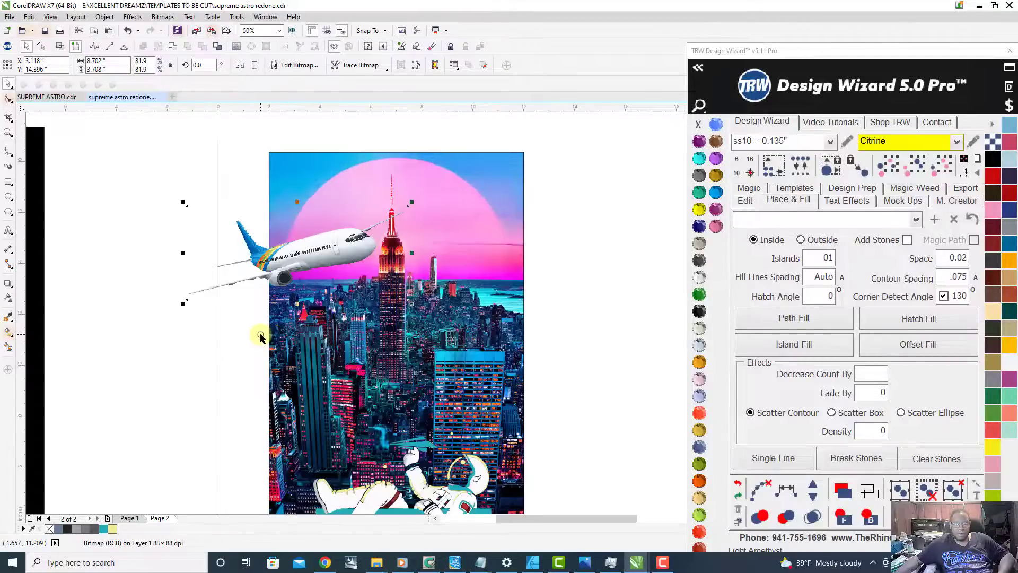
{"action": "left_click_drag", "start_coordinate": [184, 309], "coordinate": [168, 311]}
{"action": "scroll", "coordinate": [390, 227], "scroll_direction": "down", "scroll_amount": 1}
{"action": "scroll", "coordinate": [405, 211], "scroll_direction": "up", "scroll_amount": 1}
{"action": "scroll", "coordinate": [327, 257], "scroll_direction": "up", "scroll_amount": 1}
{"action": "left_click_drag", "start_coordinate": [327, 257], "coordinate": [347, 246]}
{"action": "scroll", "coordinate": [408, 243], "scroll_direction": "down", "scroll_amount": 1}
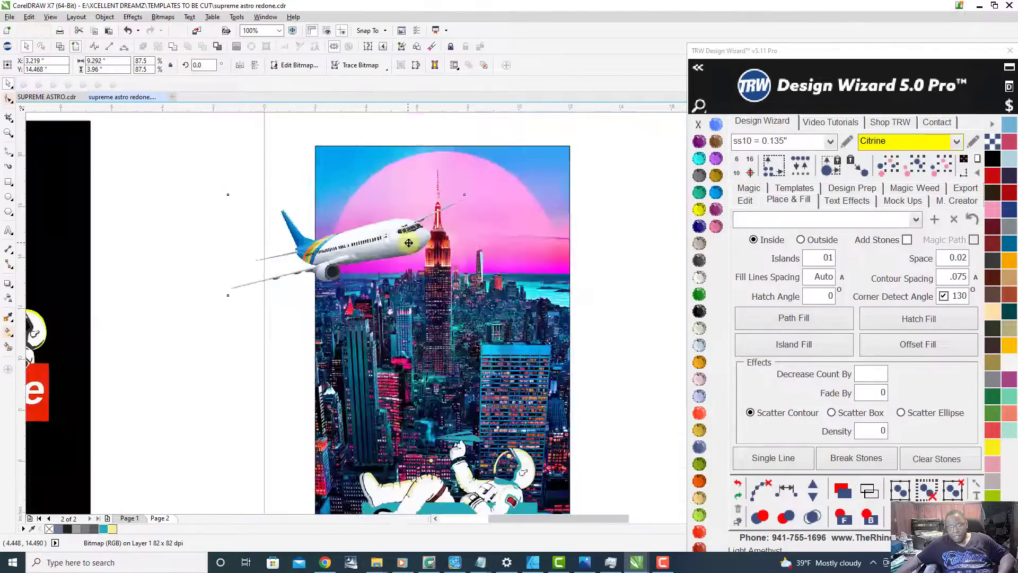
Step: Mirror the airplane horizontally and move it so its tail extends past the city image's right edge
{"action": "scroll", "coordinate": [331, 238], "scroll_direction": "down", "scroll_amount": 1}
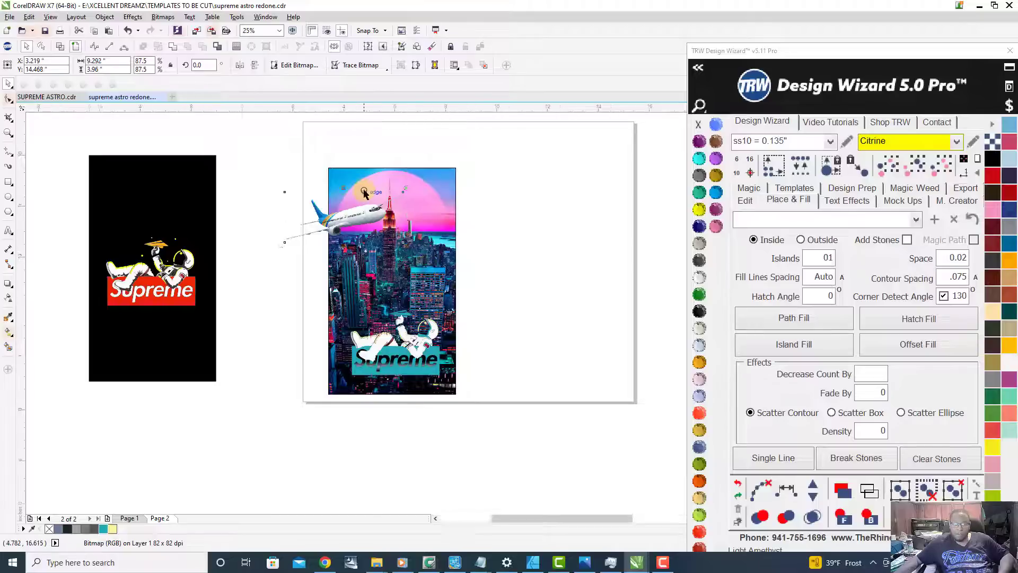
{"action": "scroll", "coordinate": [364, 193], "scroll_direction": "up", "scroll_amount": 1}
{"action": "left_click_drag", "start_coordinate": [347, 237], "coordinate": [434, 223]}
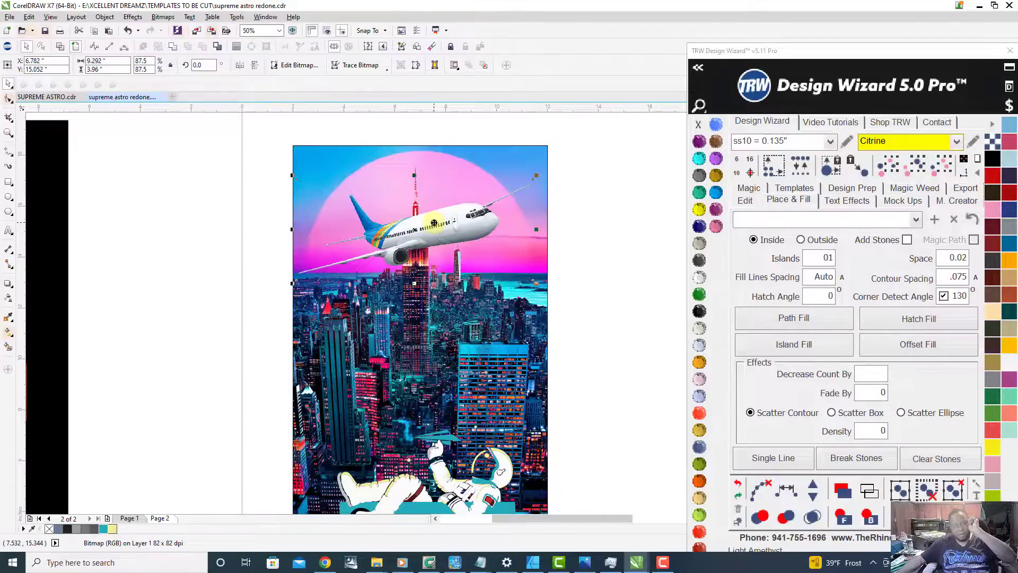
{"action": "left_click", "coordinate": [241, 65]}
{"action": "left_click_drag", "start_coordinate": [372, 224], "coordinate": [497, 259]}
Step: Try rotating the mirrored airplane to about 192.5 degrees so its fuselage is level, and shift it slightly right and down
{"action": "mouse_move", "coordinate": [646, 313]}
{"action": "left_mouse_down"}
{"action": "mouse_move", "coordinate": [652, 295]}
{"action": "mouse_move", "coordinate": [657, 317]}
{"action": "left_mouse_up"}
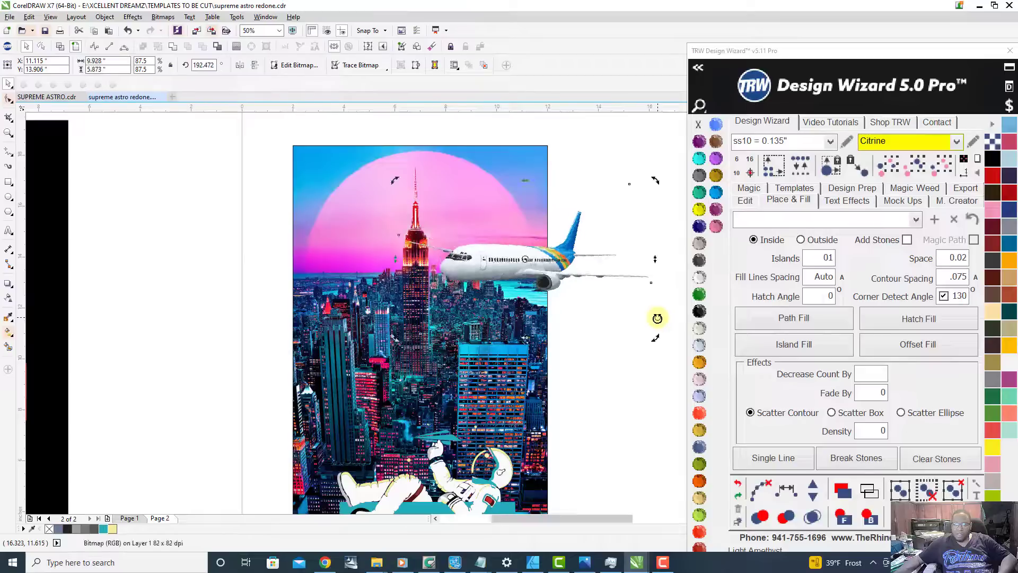
{"action": "left_click", "coordinate": [589, 293]}
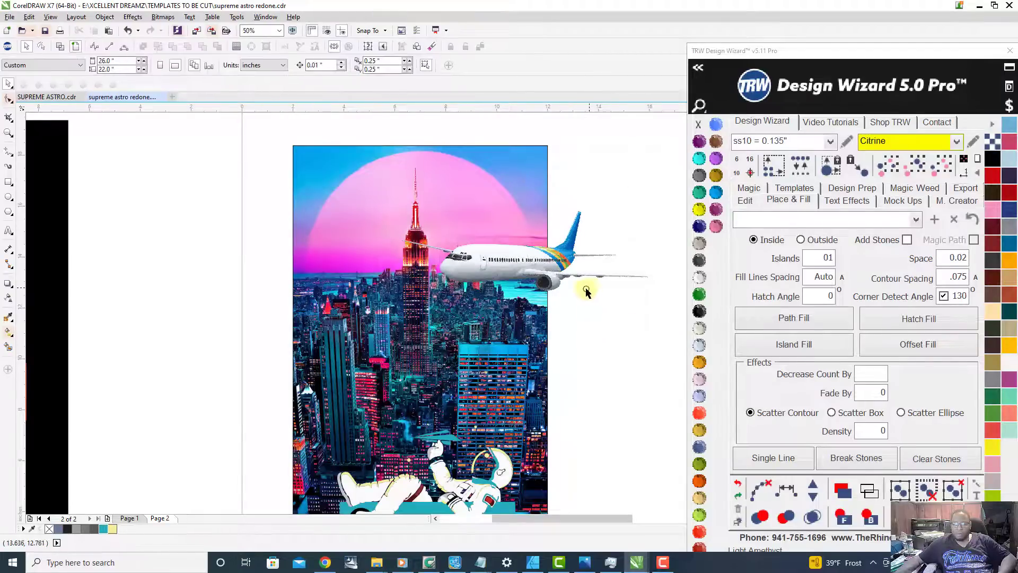
{"action": "scroll", "coordinate": [513, 271], "scroll_direction": "up", "scroll_amount": 2}
{"action": "left_click", "coordinate": [506, 266]}
{"action": "scroll", "coordinate": [514, 273], "scroll_direction": "down", "scroll_amount": 4}
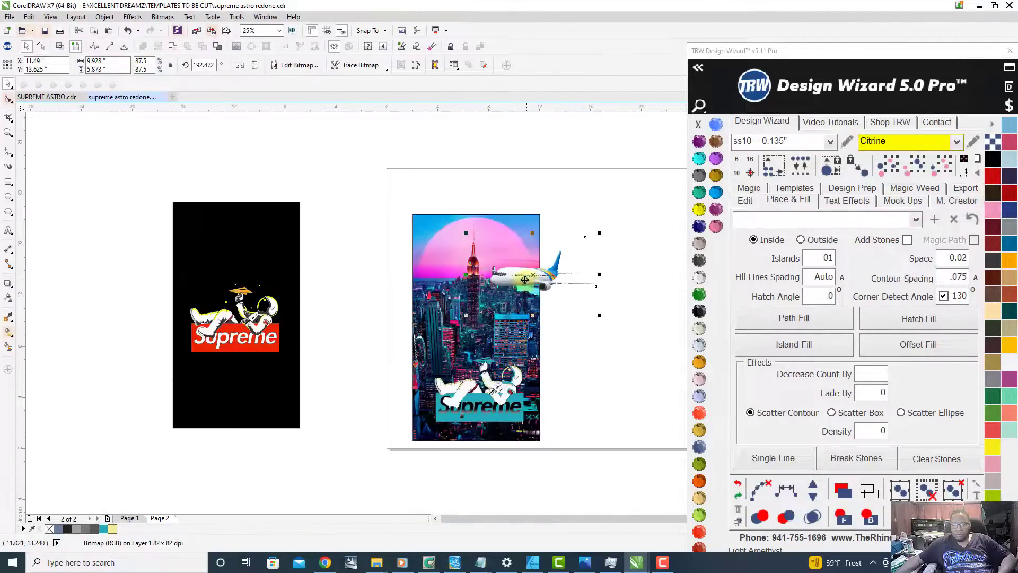
{"action": "scroll", "coordinate": [526, 280], "scroll_direction": "up", "scroll_amount": 1}
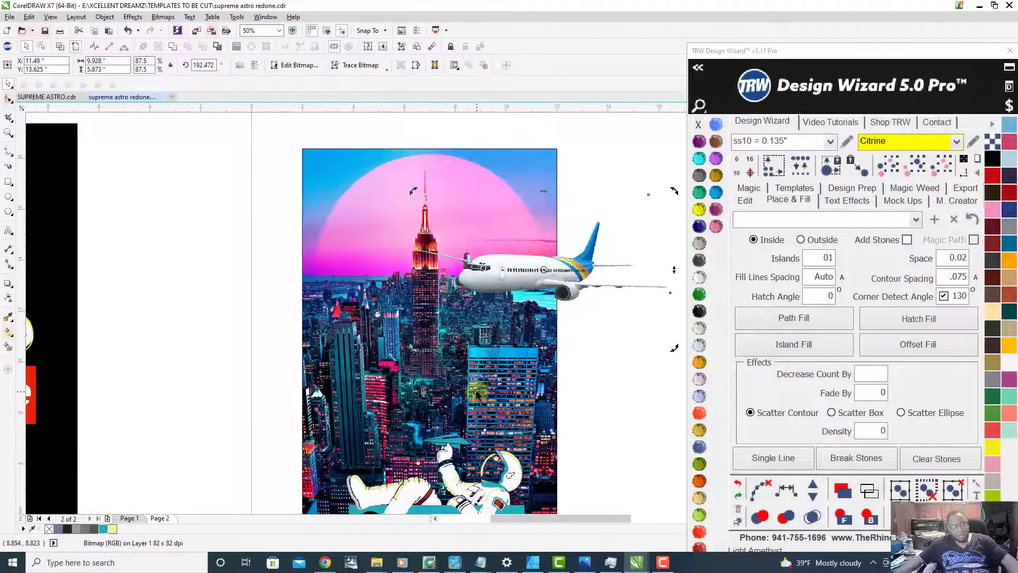
Step: Undo the airplane's rotation and the small moves made with it
{"action": "key", "text": "ctrl+z"}
{"action": "key", "text": "ctrl+z"}
{"action": "key", "text": "ctrl+z"}
{"action": "key", "text": "ctrl+z"}
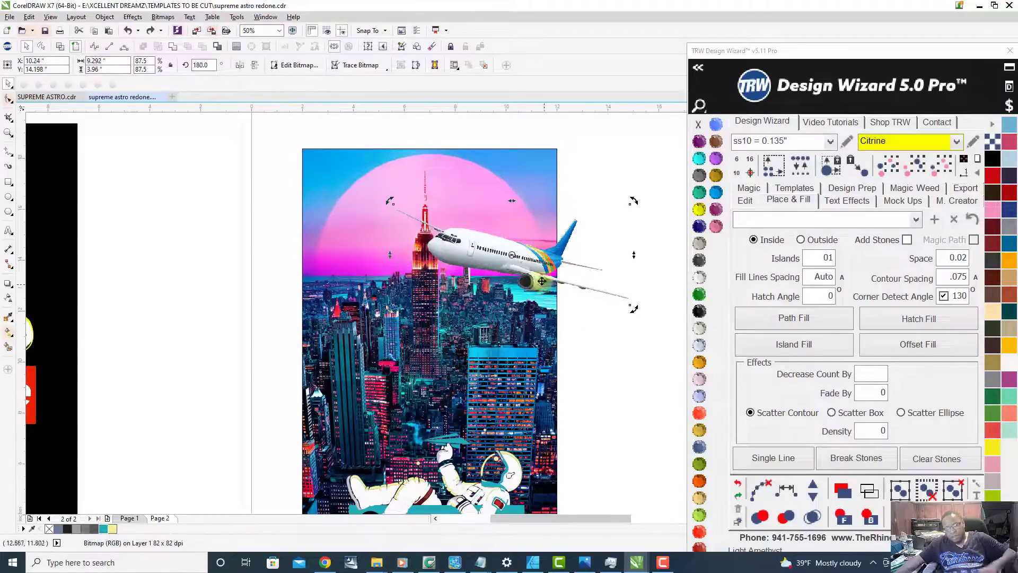
Step: Shift the mirrored airplane about 1 inch right beside the tower, check it within the whole design, and deselect it
{"action": "left_click_drag", "start_coordinate": [491, 251], "coordinate": [515, 248]}
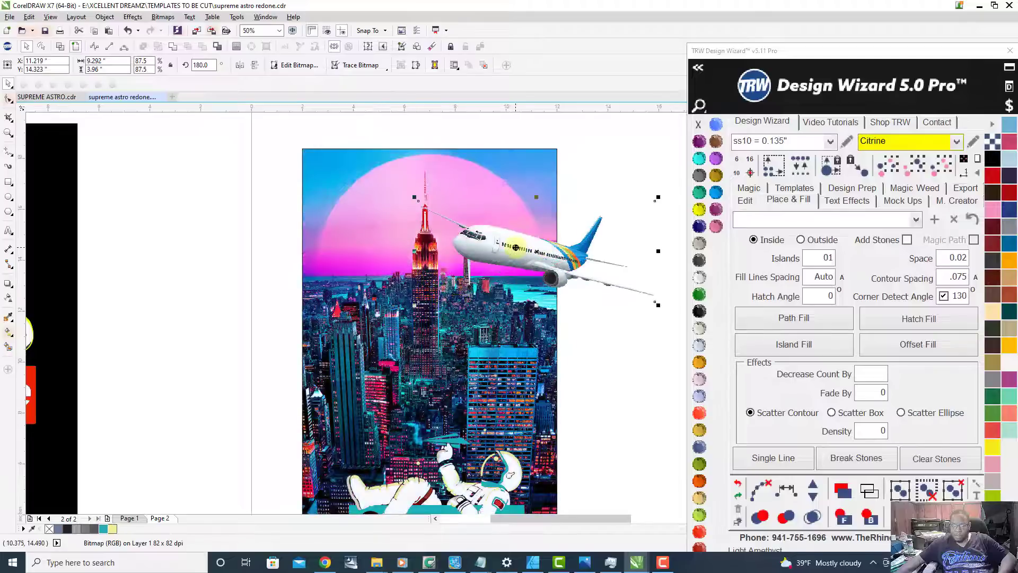
{"action": "scroll", "coordinate": [463, 302], "scroll_direction": "down", "scroll_amount": 1}
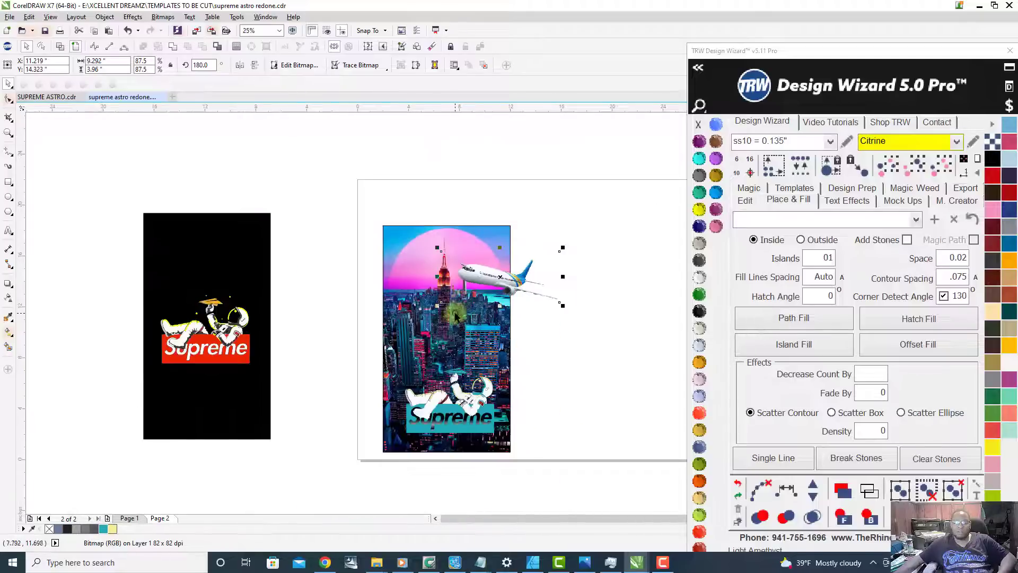
{"action": "scroll", "coordinate": [451, 359], "scroll_direction": "up", "scroll_amount": 1}
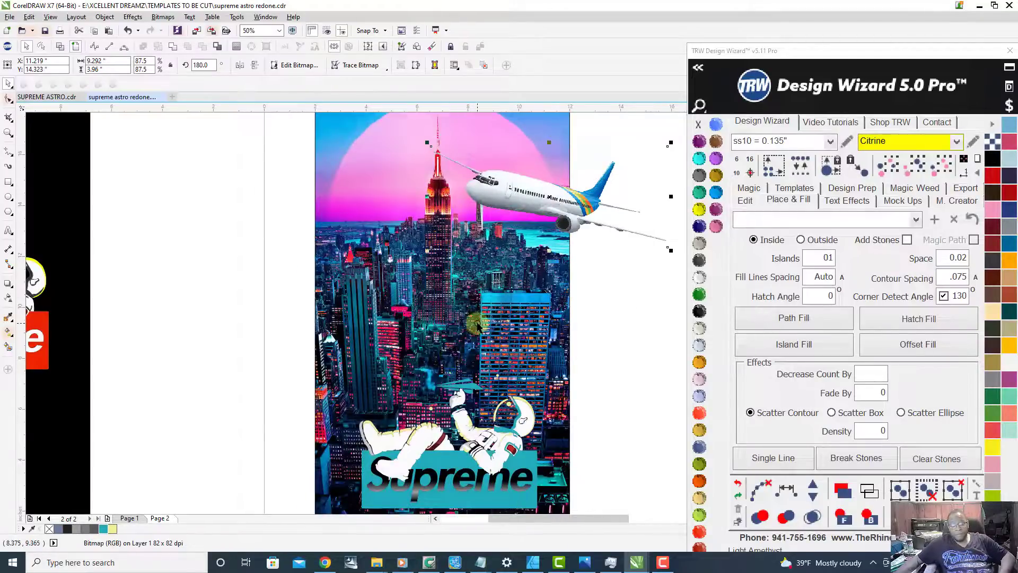
{"action": "scroll", "coordinate": [477, 327], "scroll_direction": "down", "scroll_amount": 1}
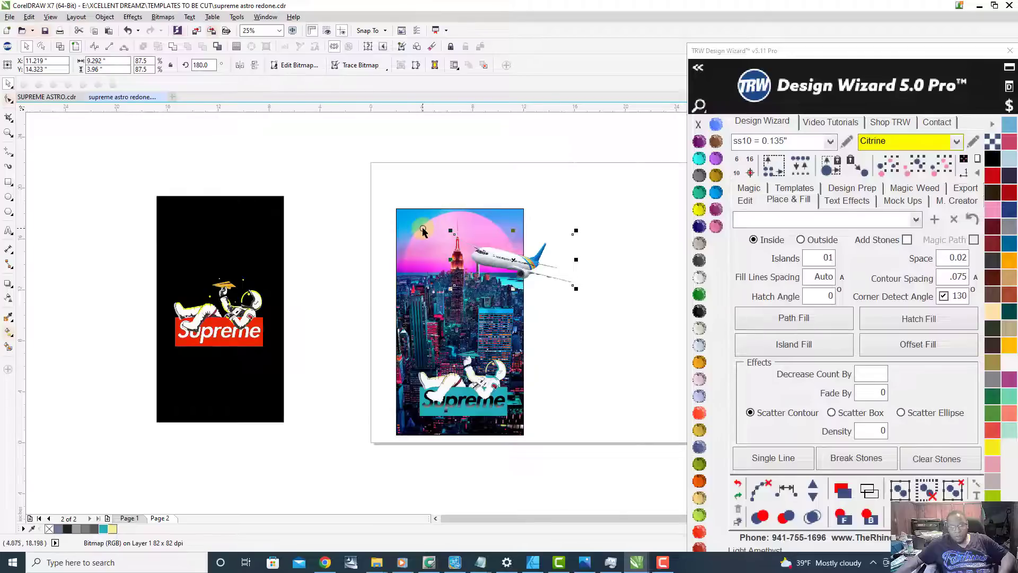
{"action": "scroll", "coordinate": [423, 231], "scroll_direction": "up", "scroll_amount": 1}
{"action": "scroll", "coordinate": [421, 221], "scroll_direction": "down", "scroll_amount": 1}
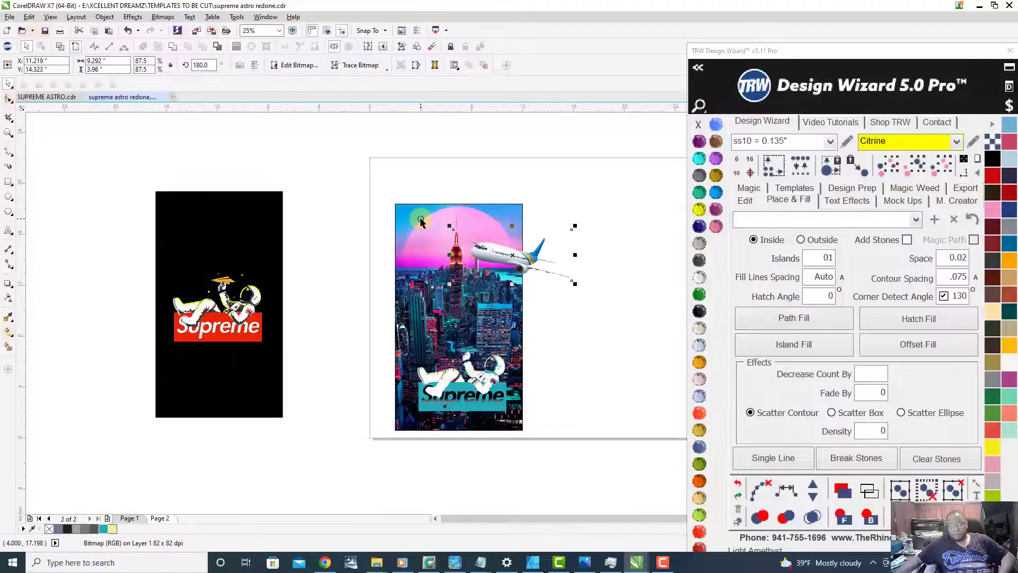
{"action": "left_click", "coordinate": [436, 170]}
{"action": "scroll", "coordinate": [452, 180], "scroll_direction": "up", "scroll_amount": 1}
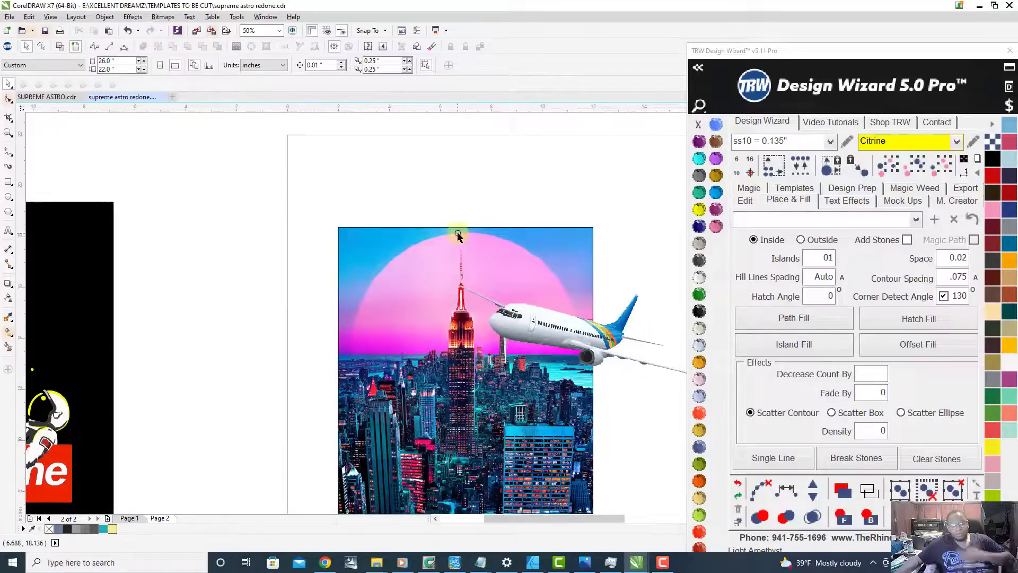
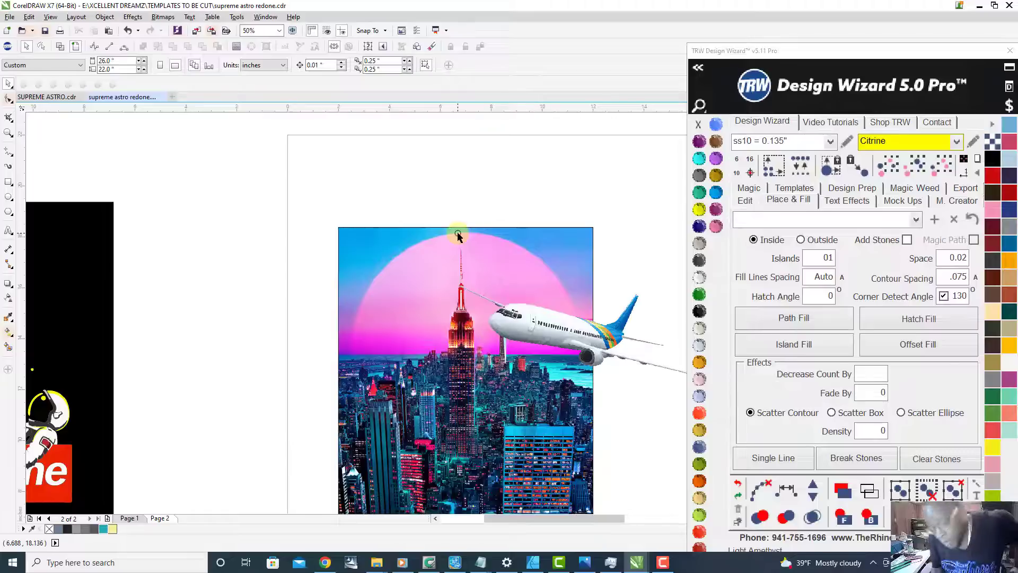
Step: Compare the original red Supreme astronaut artwork on Page 1 with the city version on Page 2, focusing on the lettering
{"action": "scroll", "coordinate": [457, 234], "scroll_direction": "down", "scroll_amount": 2}
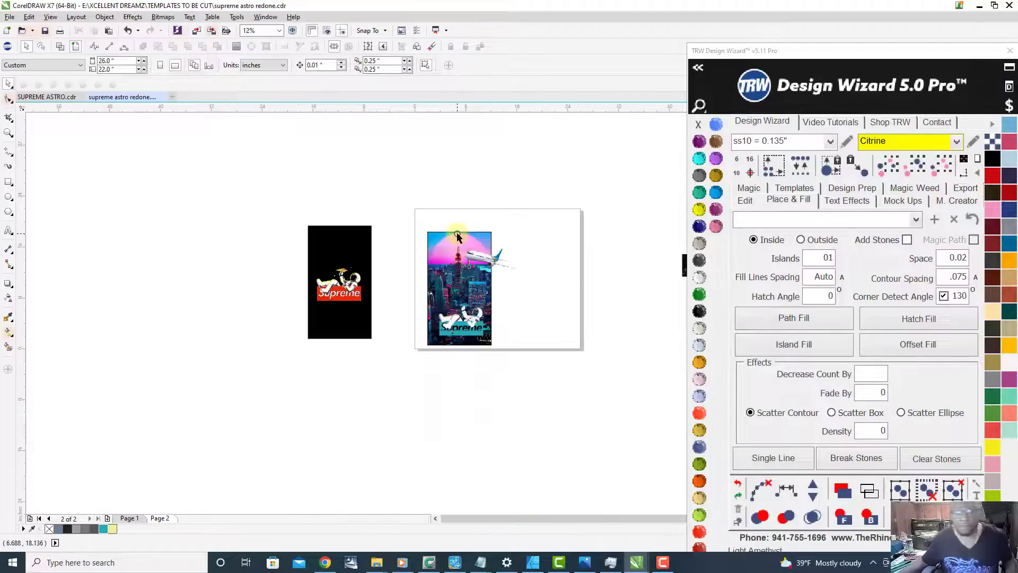
{"action": "scroll", "coordinate": [476, 341], "scroll_direction": "up", "scroll_amount": 1}
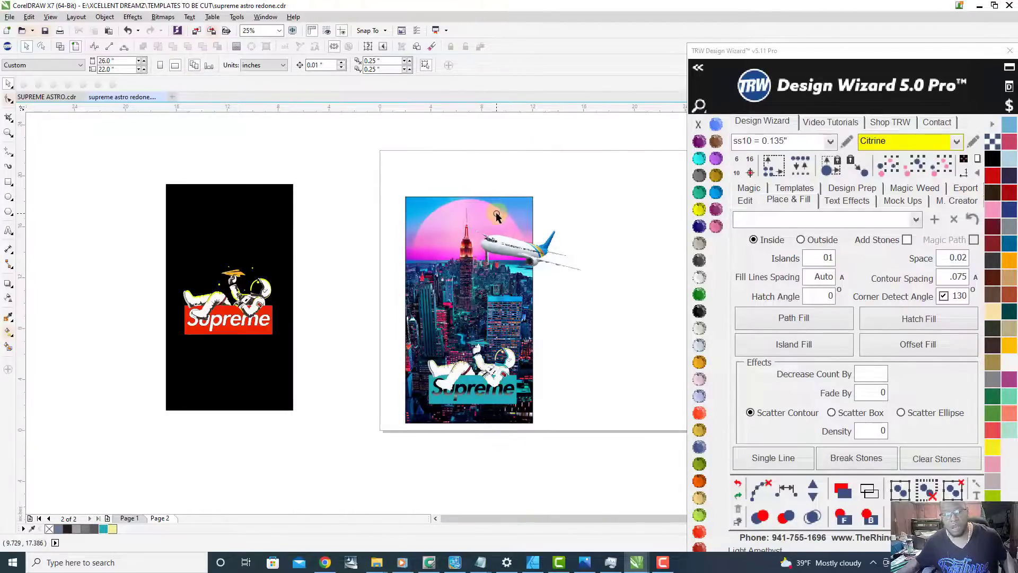
{"action": "left_click", "coordinate": [127, 519]}
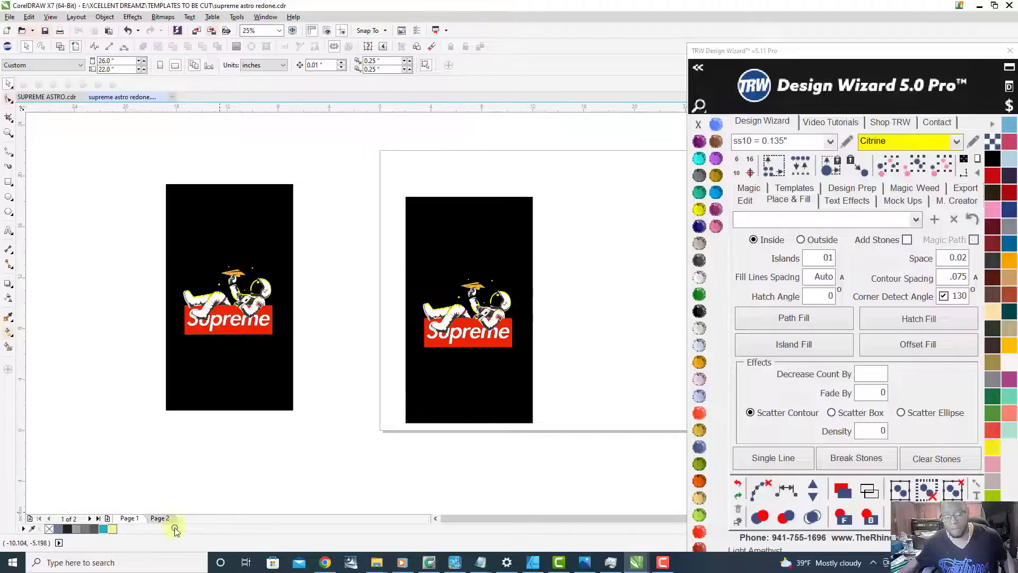
{"action": "left_click", "coordinate": [159, 519]}
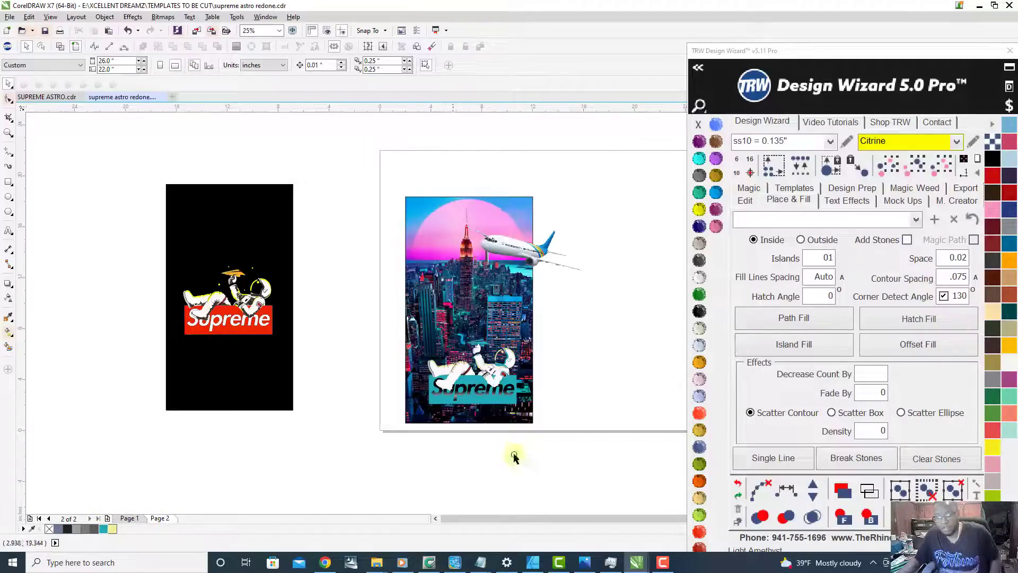
{"action": "scroll", "coordinate": [497, 201], "scroll_direction": "up", "scroll_amount": 2}
{"action": "scroll", "coordinate": [522, 217], "scroll_direction": "down", "scroll_amount": 2}
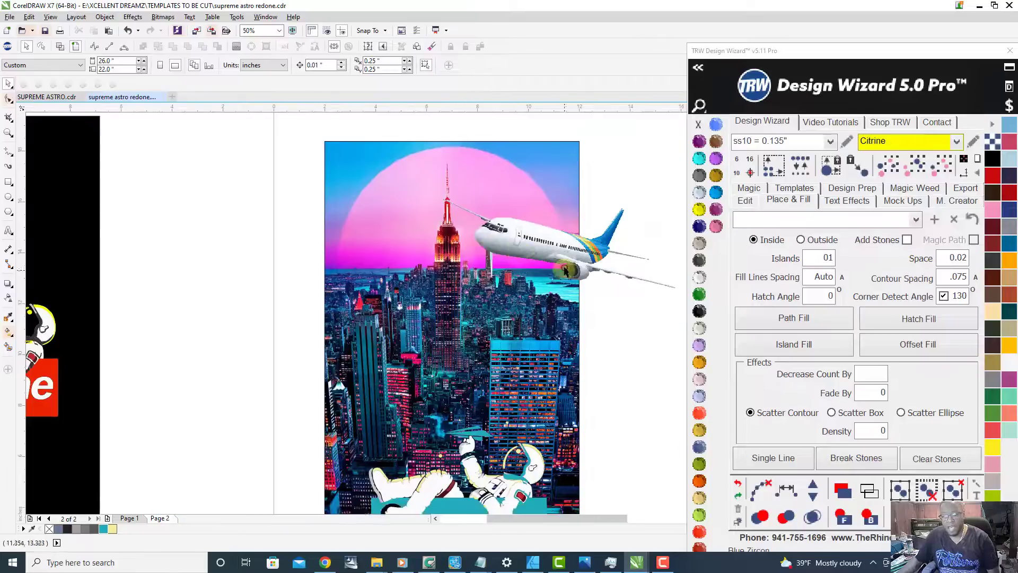
{"action": "left_click", "coordinate": [127, 517]}
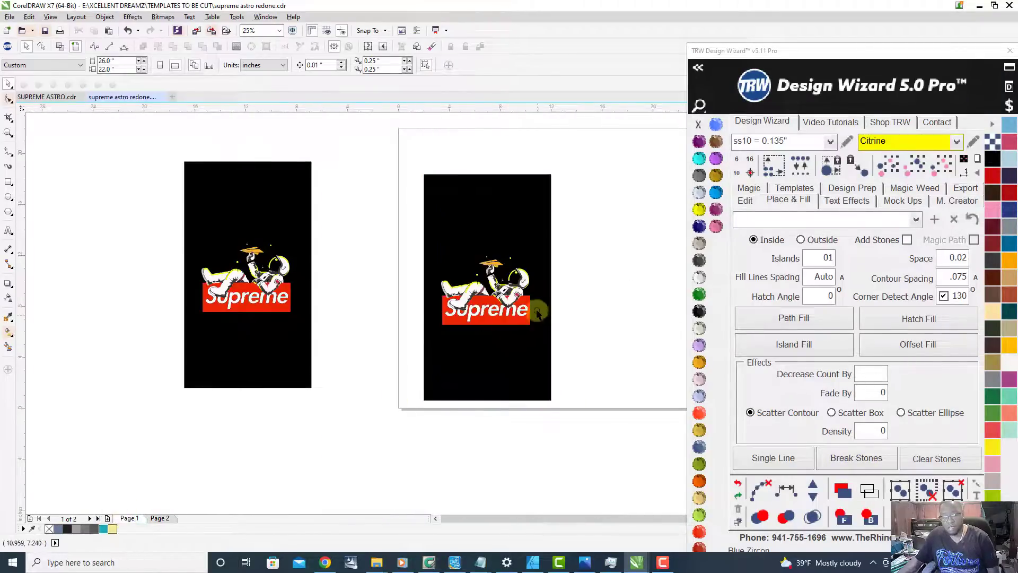
{"action": "scroll", "coordinate": [536, 313], "scroll_direction": "up", "scroll_amount": 4}
{"action": "scroll", "coordinate": [489, 304], "scroll_direction": "down", "scroll_amount": 1}
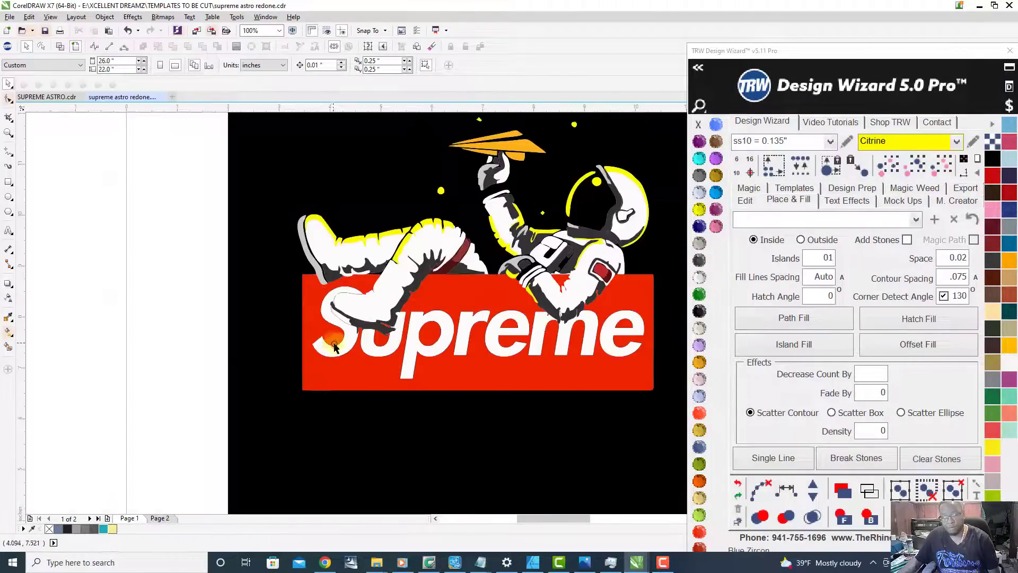
{"action": "scroll", "coordinate": [310, 361], "scroll_direction": "down", "scroll_amount": 1}
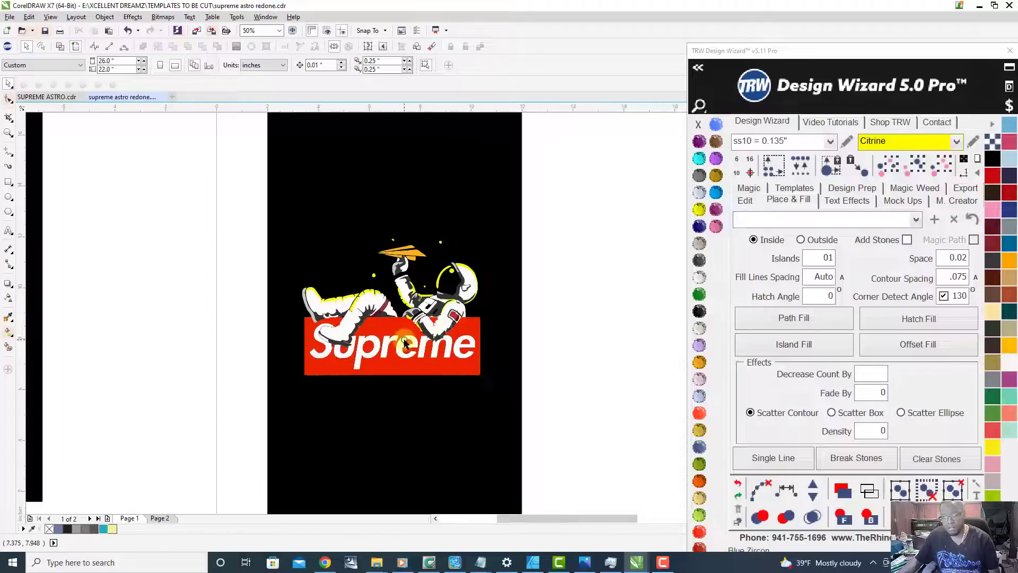
{"action": "scroll", "coordinate": [388, 336], "scroll_direction": "up", "scroll_amount": 1}
{"action": "left_click", "coordinate": [380, 359]}
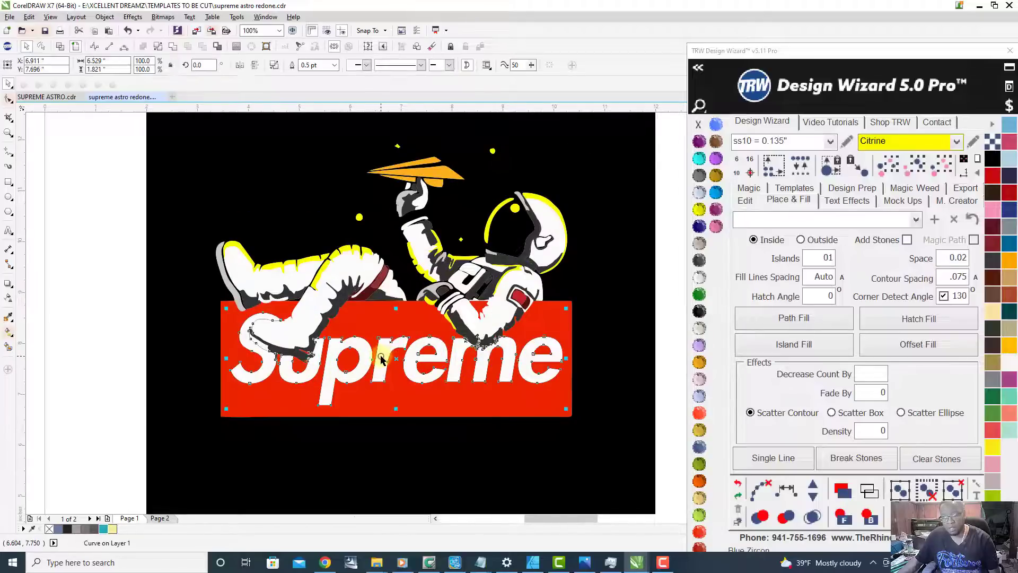
Step: Fill the Supreme lettering on Page 2 with solid Jet Black and deselect it
{"action": "left_click", "coordinate": [160, 518]}
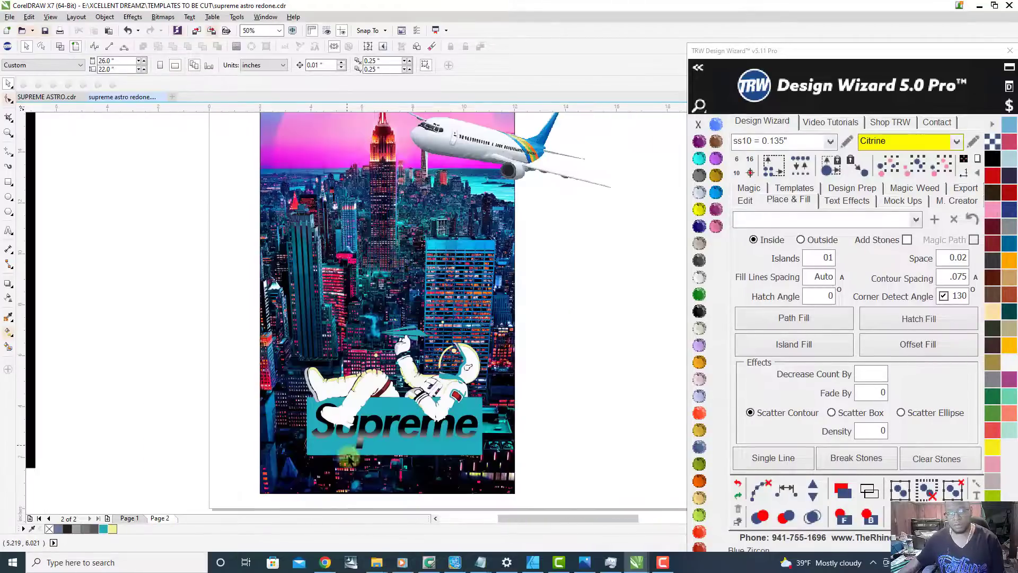
{"action": "scroll", "coordinate": [366, 372], "scroll_direction": "up", "scroll_amount": 2}
{"action": "left_click", "coordinate": [369, 372]}
{"action": "scroll", "coordinate": [369, 372], "scroll_direction": "down", "scroll_amount": 2}
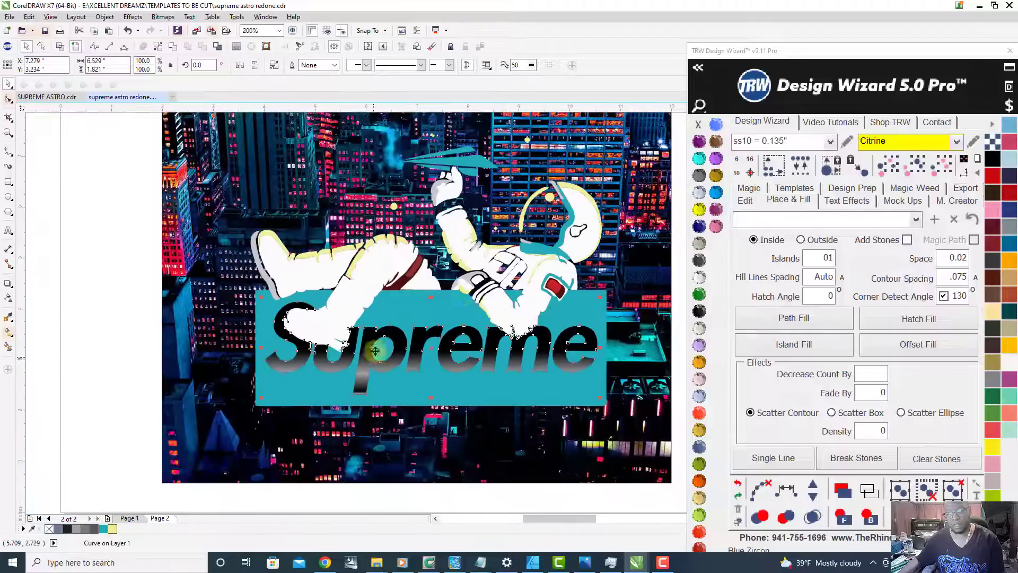
{"action": "left_click", "coordinate": [697, 313]}
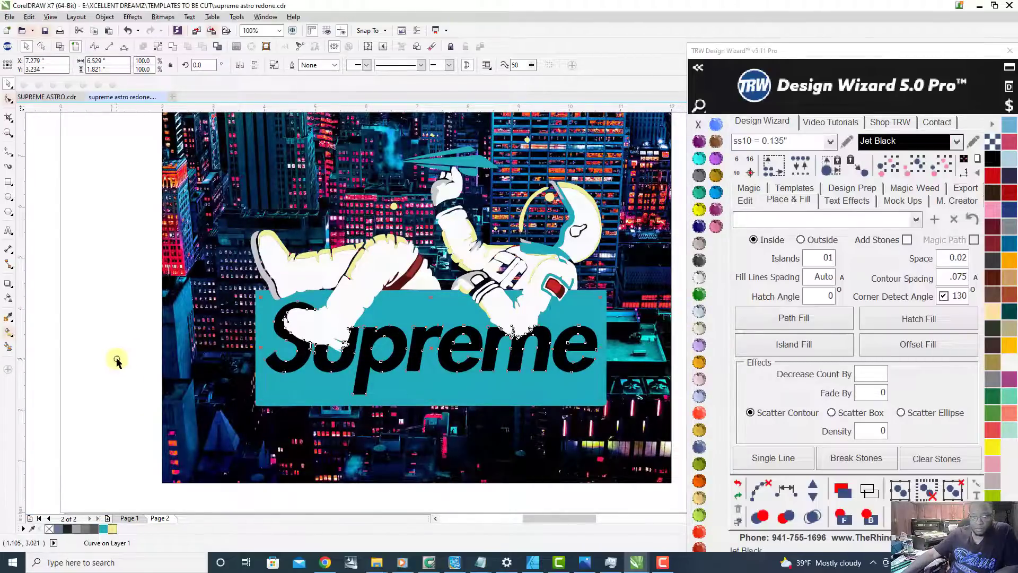
{"action": "left_click", "coordinate": [239, 377]}
{"action": "scroll", "coordinate": [477, 273], "scroll_direction": "down", "scroll_amount": 2}
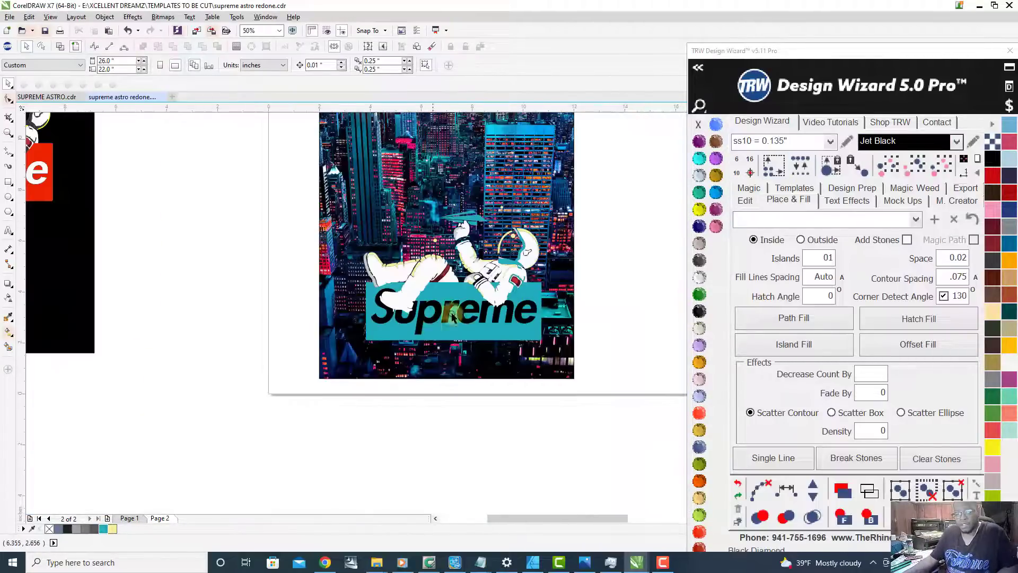
Step: Fill the black Supreme lettering with ss10 Citrine stones using Island Fill with Add Stones enabled
{"action": "left_click", "coordinate": [700, 209]}
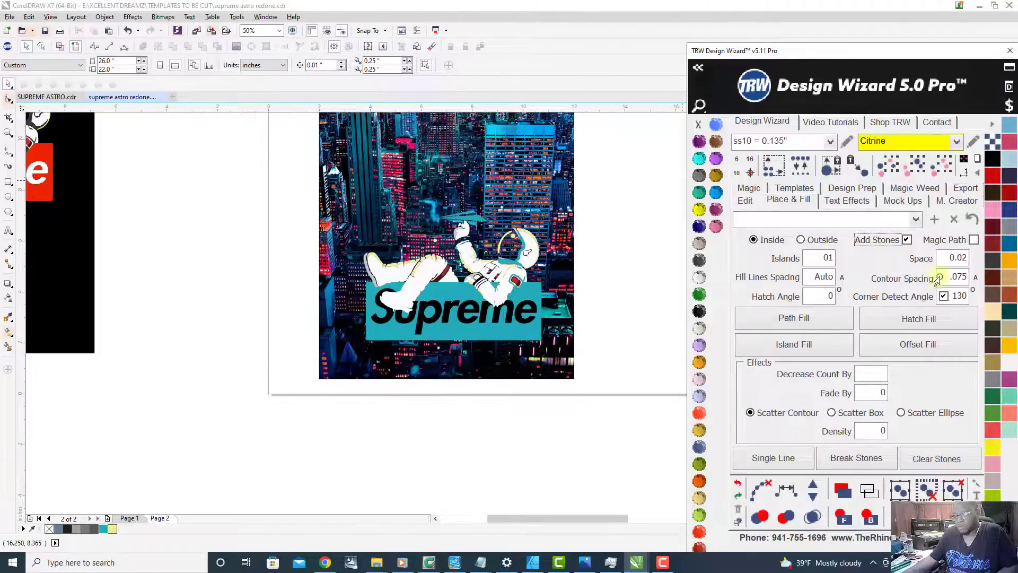
{"action": "scroll", "coordinate": [483, 253], "scroll_direction": "up", "scroll_amount": 2}
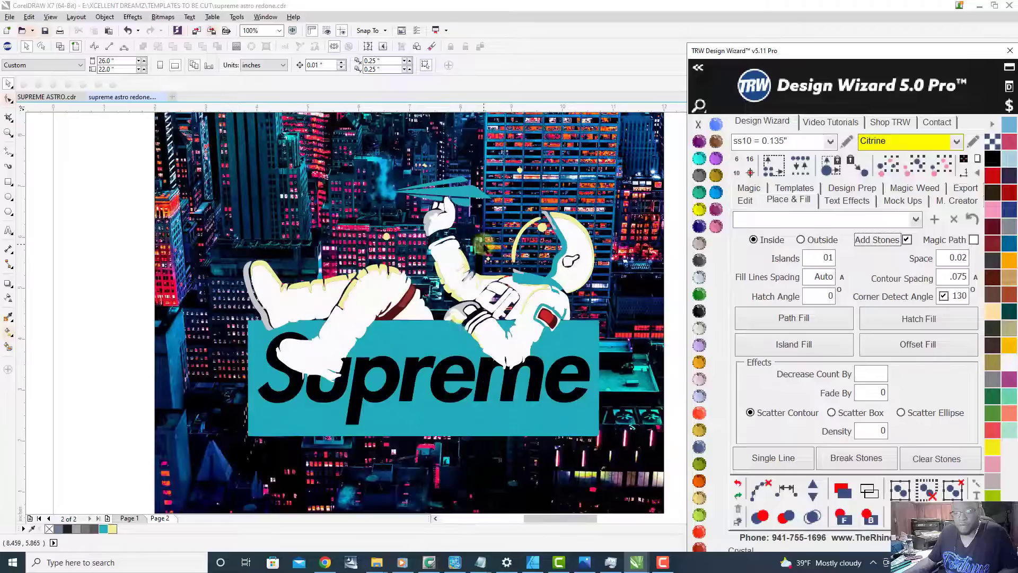
{"action": "left_click", "coordinate": [432, 381]}
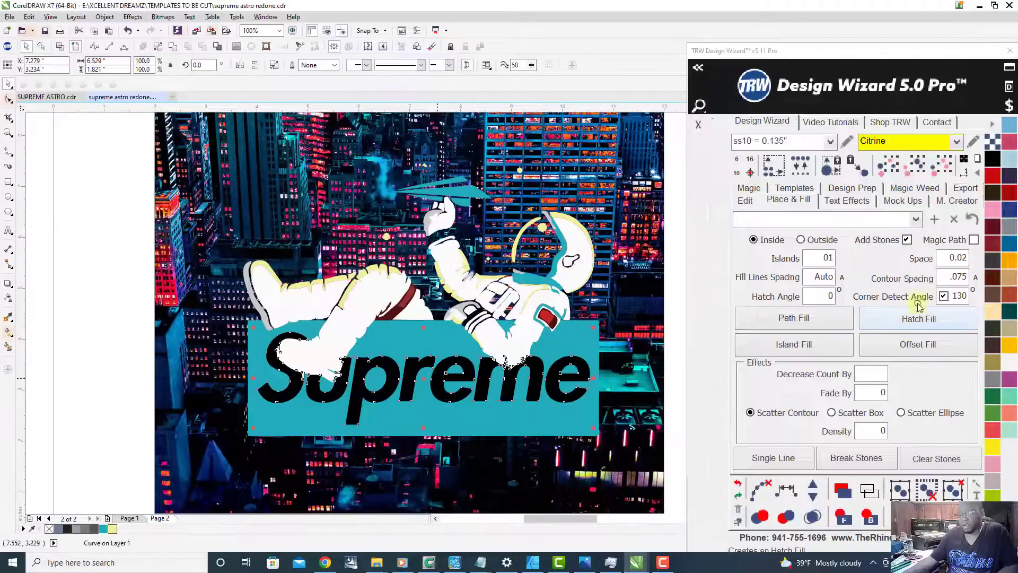
{"action": "left_click", "coordinate": [802, 344]}
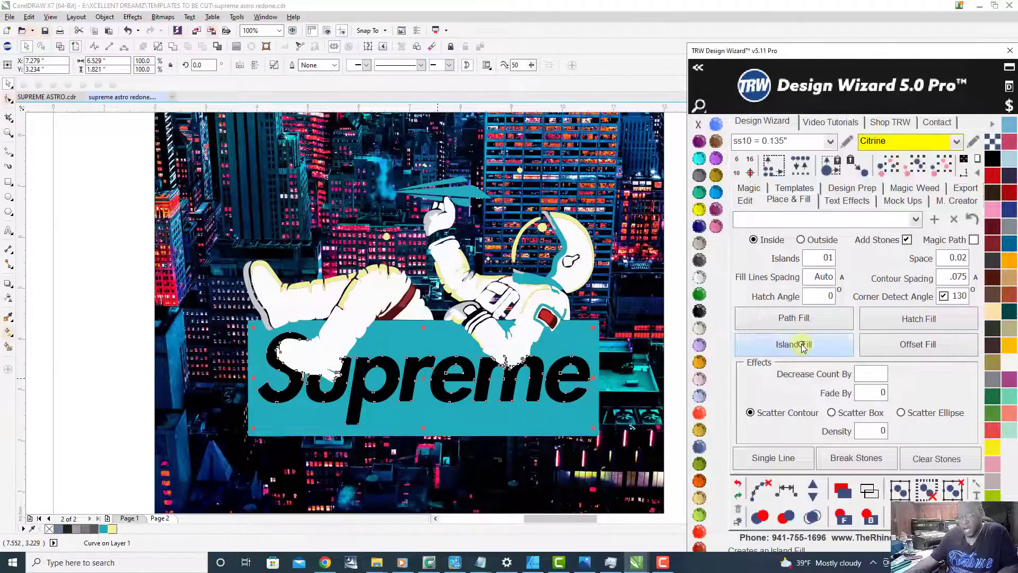
{"action": "scroll", "coordinate": [350, 365], "scroll_direction": "up", "scroll_amount": 1}
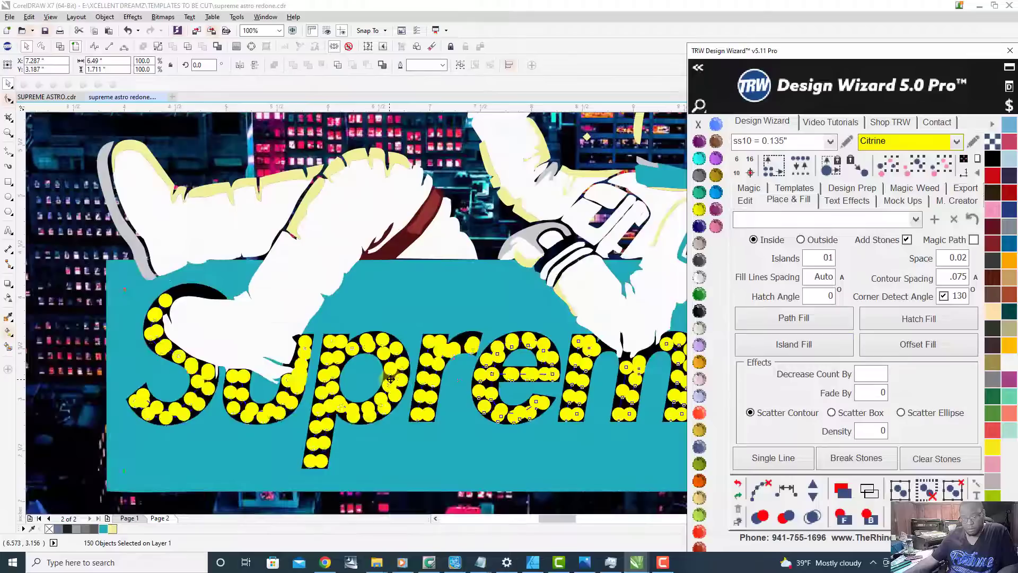
{"action": "scroll", "coordinate": [355, 445], "scroll_direction": "up", "scroll_amount": 1}
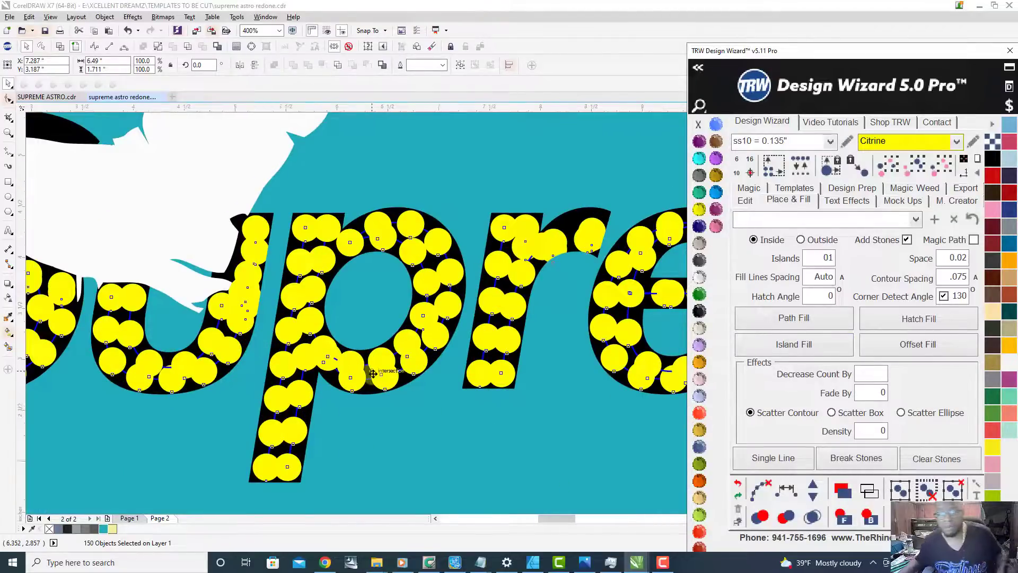
{"action": "scroll", "coordinate": [353, 424], "scroll_direction": "down", "scroll_amount": 3}
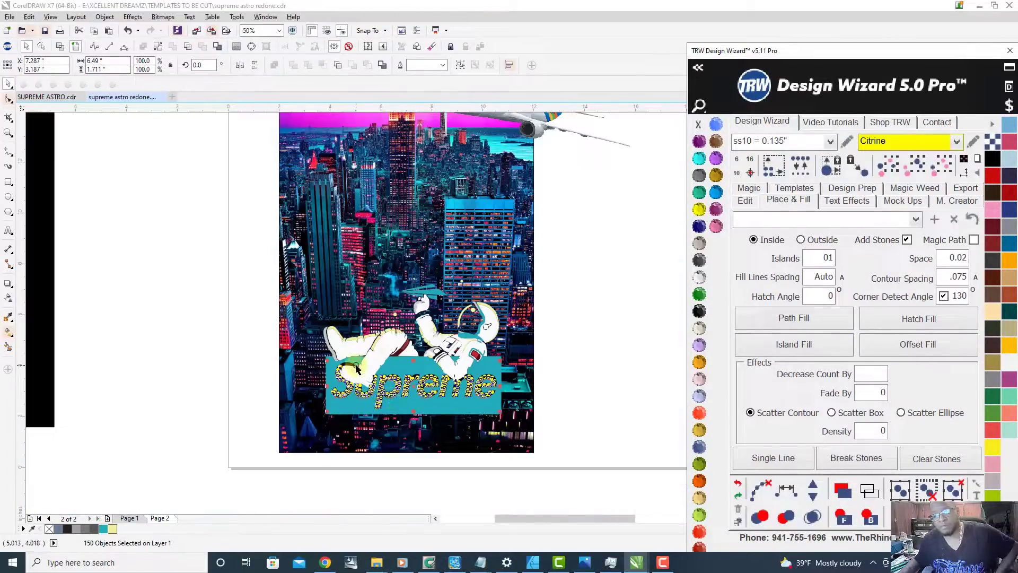
Step: Remove the overlapping Citrine stones from the Supreme lettering and deselect the remaining ones
{"action": "scroll", "coordinate": [419, 398], "scroll_direction": "up", "scroll_amount": 1}
{"action": "left_click", "coordinate": [762, 488]}
{"action": "left_click", "coordinate": [815, 519]}
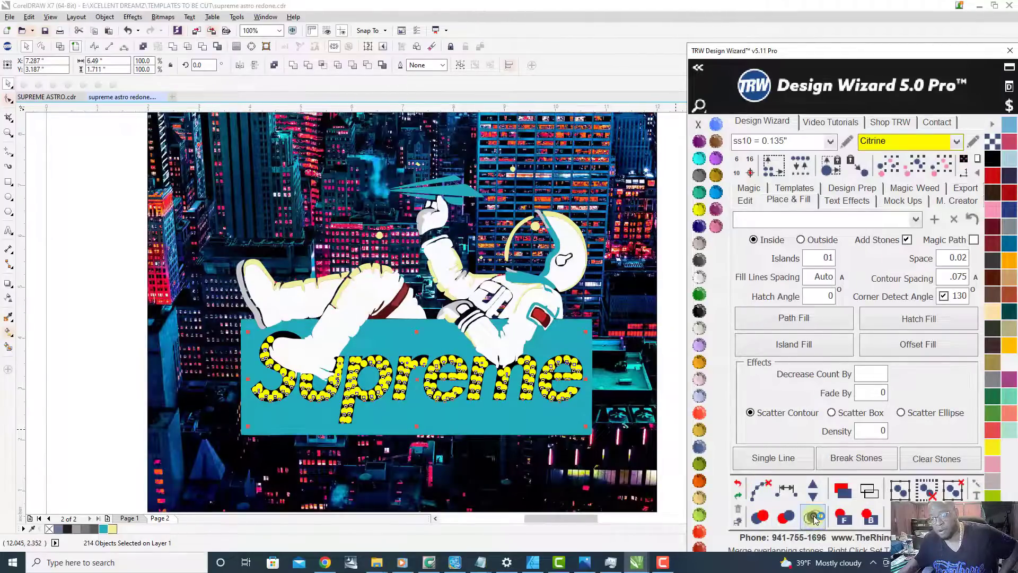
{"action": "left_click", "coordinate": [90, 369]}
{"action": "scroll", "coordinate": [154, 359], "scroll_direction": "down", "scroll_amount": 1}
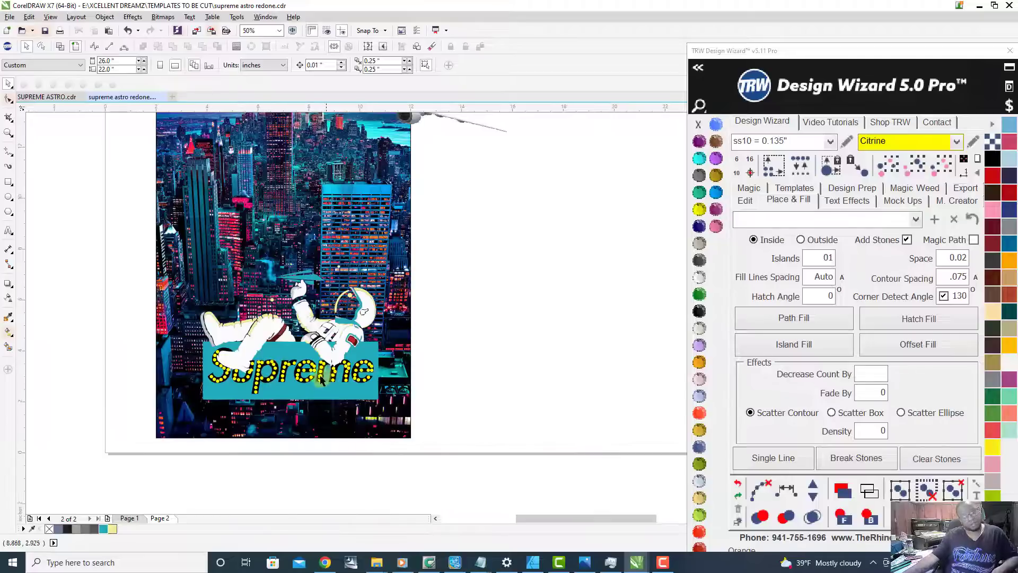
Step: Shift the lowest stone in the stem of the letter p slightly left to centre it in the stem
{"action": "scroll", "coordinate": [328, 380], "scroll_direction": "down", "scroll_amount": 1}
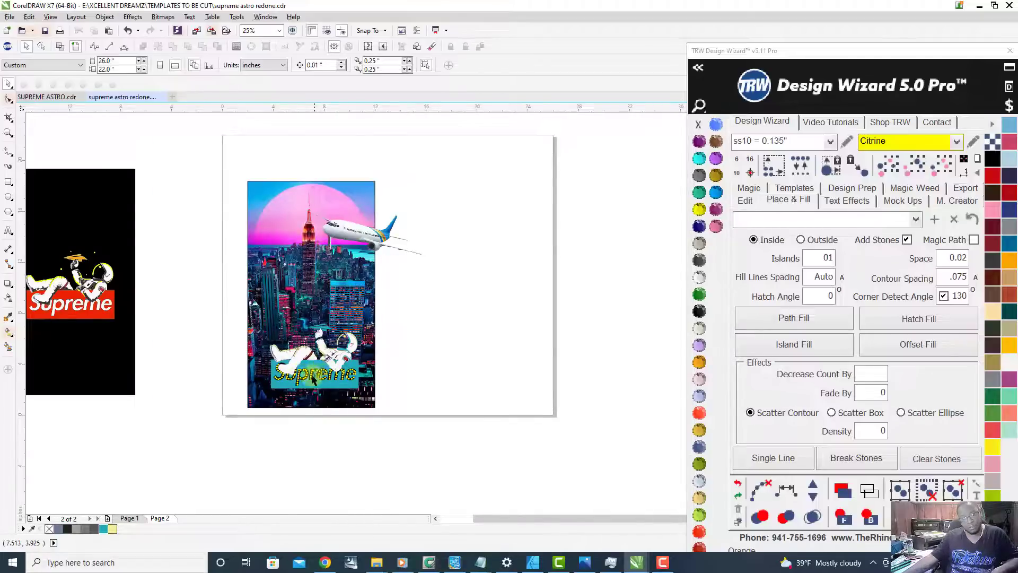
{"action": "scroll", "coordinate": [317, 376], "scroll_direction": "up", "scroll_amount": 5}
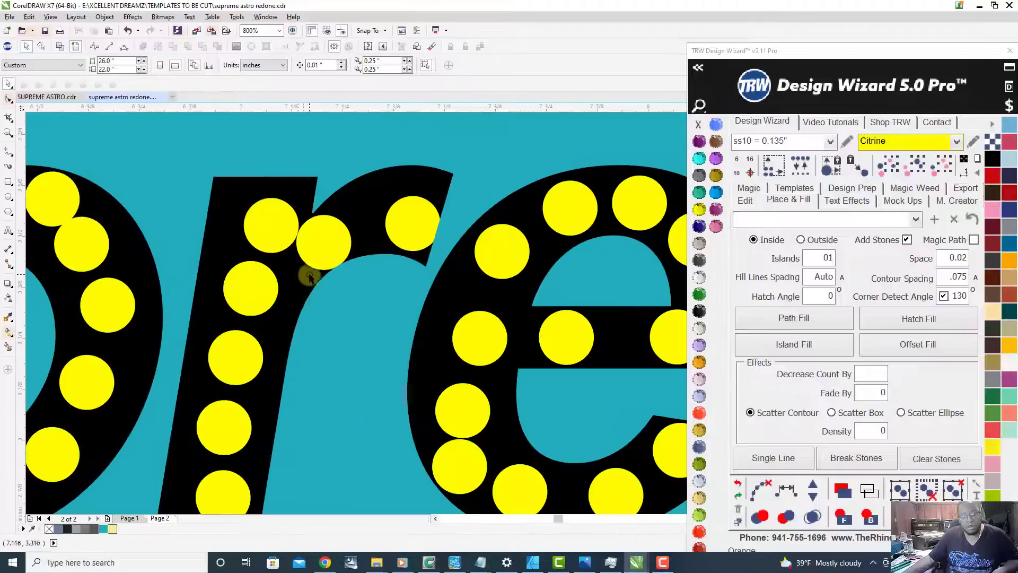
{"action": "scroll", "coordinate": [309, 276], "scroll_direction": "down", "scroll_amount": 2}
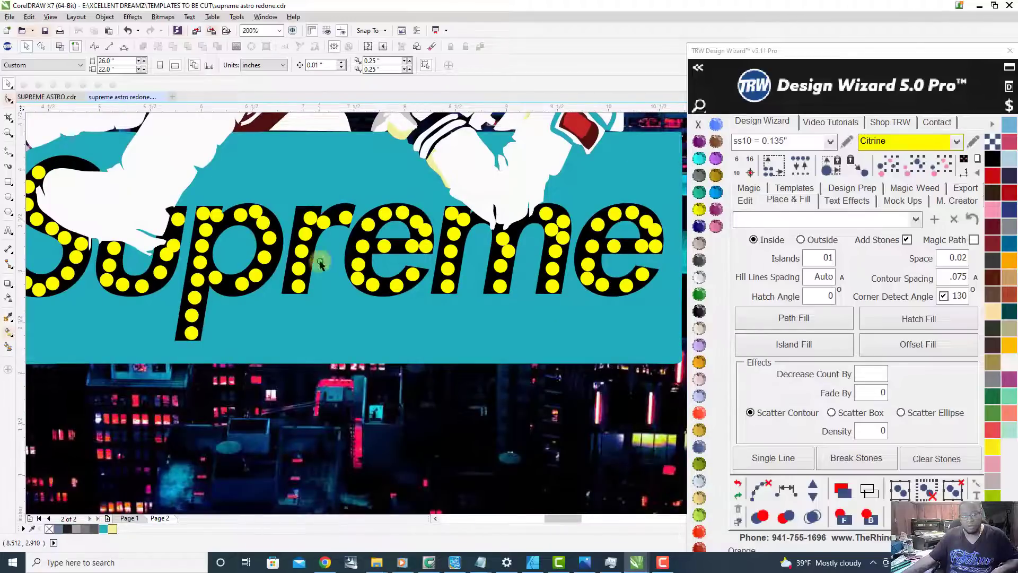
{"action": "scroll", "coordinate": [490, 326], "scroll_direction": "down", "scroll_amount": 1}
{"action": "scroll", "coordinate": [340, 329], "scroll_direction": "up", "scroll_amount": 3}
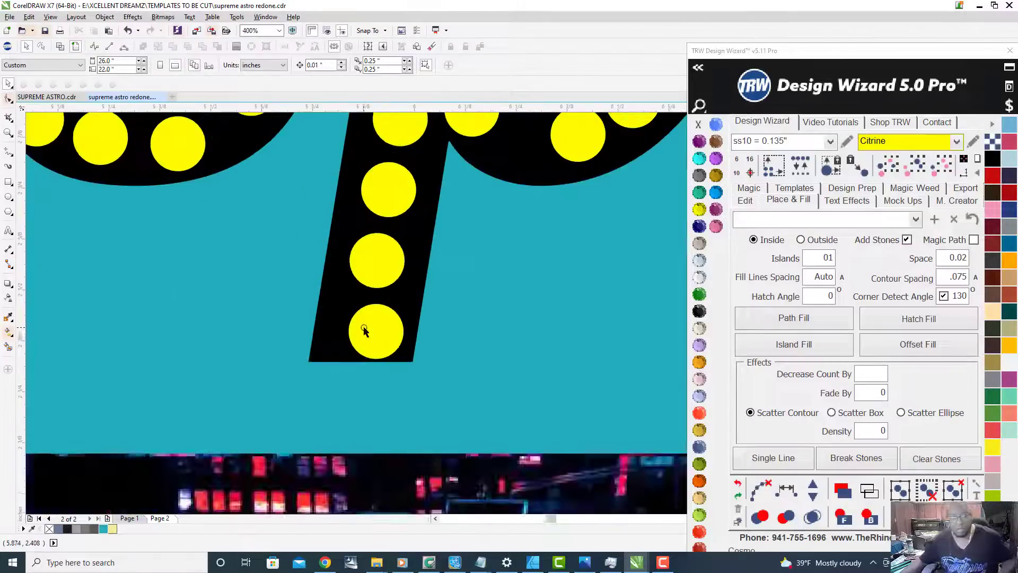
{"action": "scroll", "coordinate": [389, 333], "scroll_direction": "up", "scroll_amount": 1}
{"action": "left_click_drag", "start_coordinate": [409, 325], "coordinate": [387, 328]}
{"action": "scroll", "coordinate": [387, 328], "scroll_direction": "down", "scroll_amount": 3}
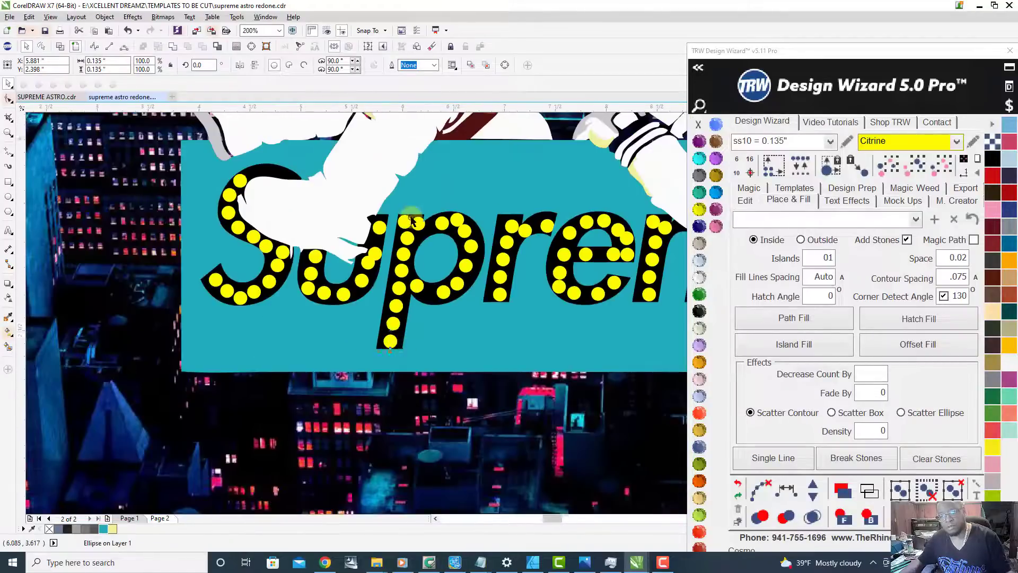
Step: Delete the two topmost stones in the stem of the letter p and move the next stone up into their place
{"action": "scroll", "coordinate": [412, 222], "scroll_direction": "up", "scroll_amount": 2}
{"action": "key", "text": "Delete"}
{"action": "left_click", "coordinate": [438, 239]}
{"action": "key", "text": "Delete"}
{"action": "left_click", "coordinate": [393, 312]}
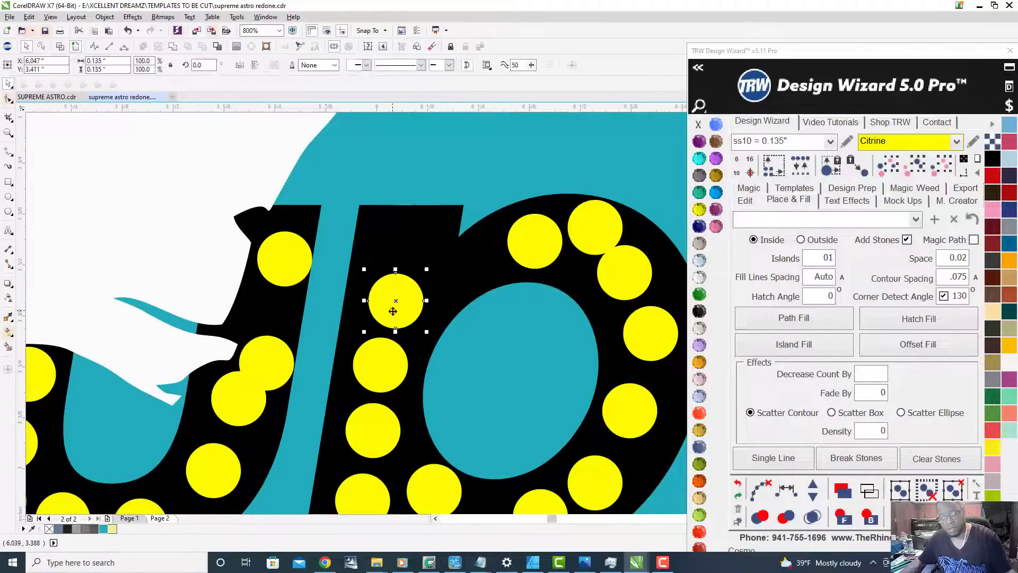
{"action": "left_click_drag", "start_coordinate": [393, 318], "coordinate": [402, 252]}
{"action": "scroll", "coordinate": [395, 236], "scroll_direction": "down", "scroll_amount": 2}
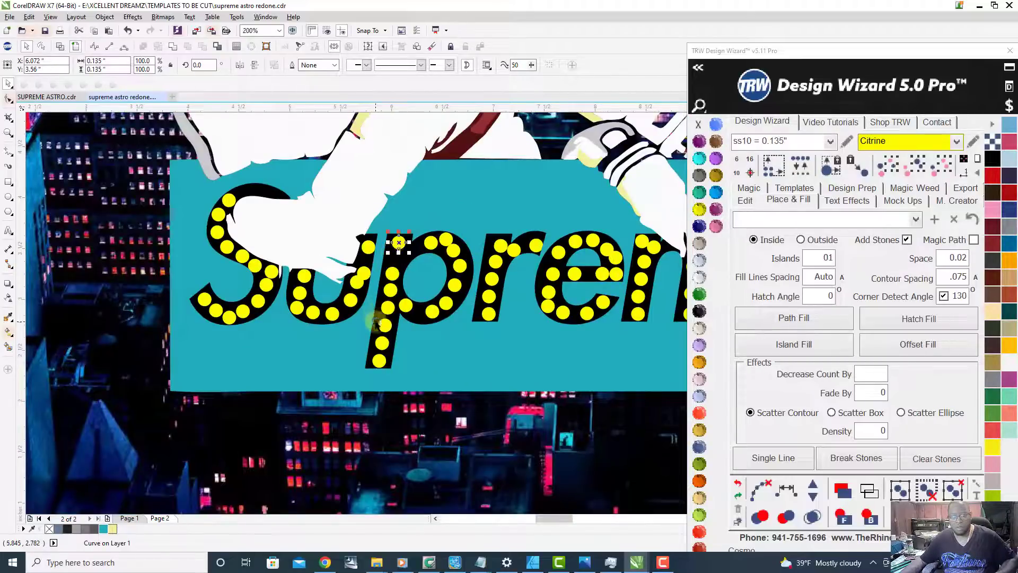
{"action": "scroll", "coordinate": [382, 311], "scroll_direction": "up", "scroll_amount": 1}
{"action": "right_click", "coordinate": [341, 380]}
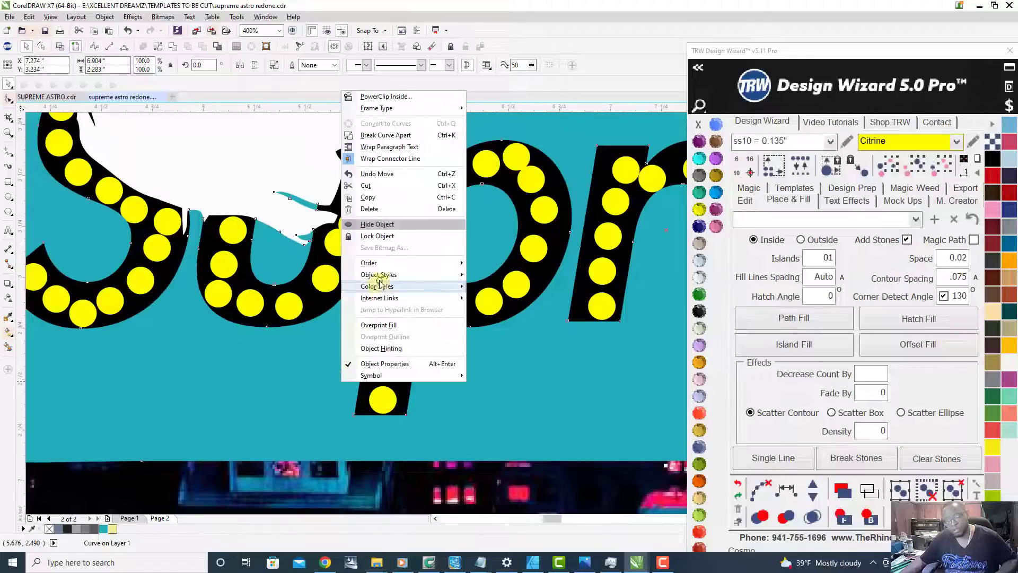
{"action": "left_click", "coordinate": [590, 385]}
{"action": "scroll", "coordinate": [486, 370], "scroll_direction": "down", "scroll_amount": 5}
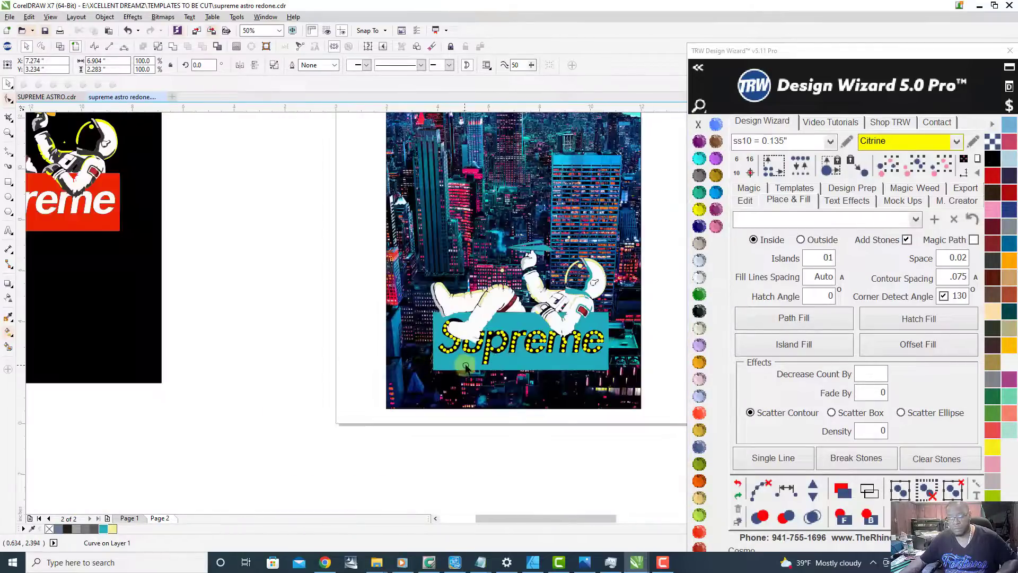
{"action": "key", "text": "Escape"}
Step: Undo the accidental move of the teal Supreme box away from its stones
{"action": "scroll", "coordinate": [465, 366], "scroll_direction": "up", "scroll_amount": 6}
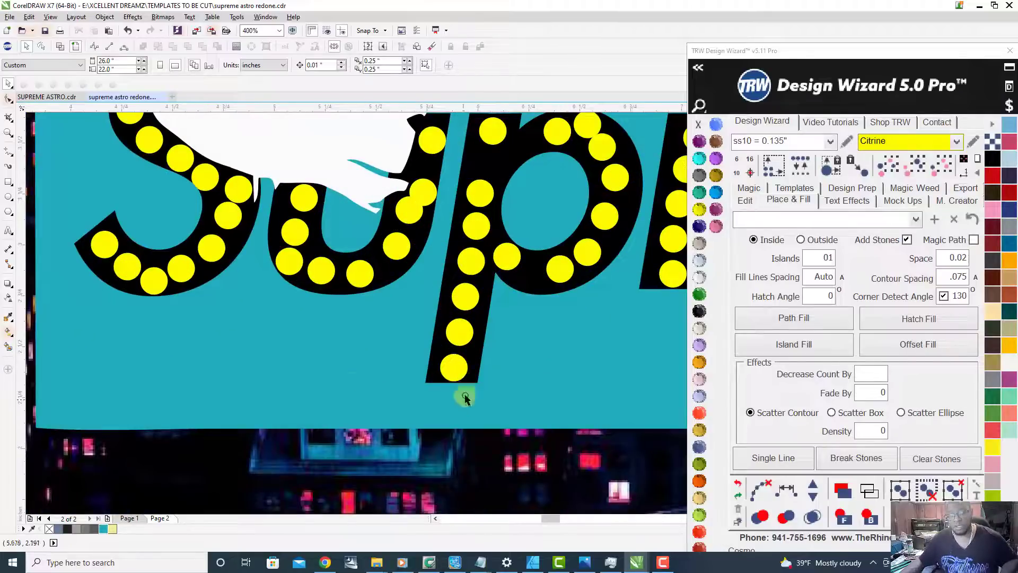
{"action": "scroll", "coordinate": [392, 344], "scroll_direction": "down", "scroll_amount": 3}
{"action": "scroll", "coordinate": [402, 341], "scroll_direction": "up", "scroll_amount": 2}
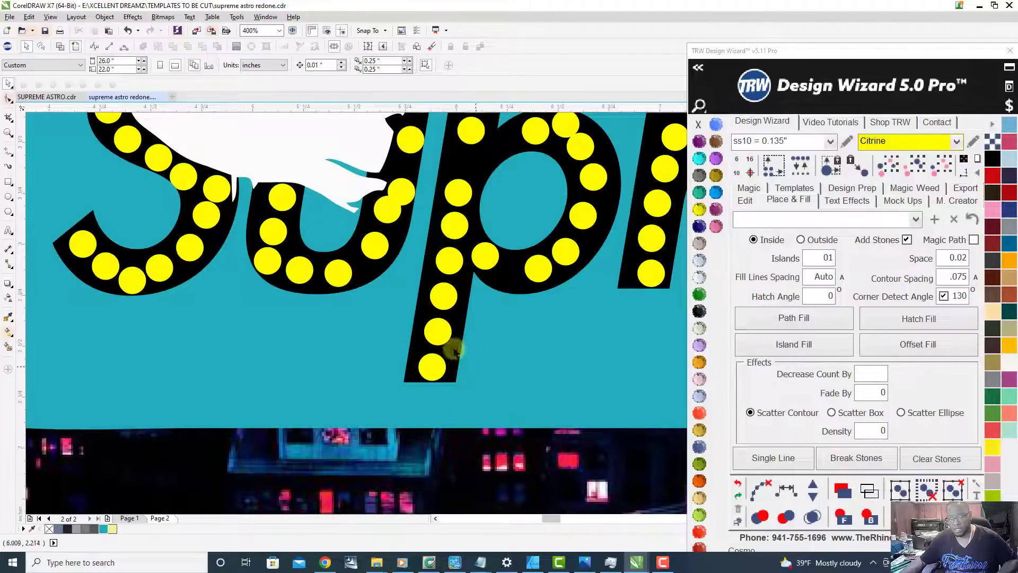
{"action": "left_click", "coordinate": [370, 398]}
{"action": "scroll", "coordinate": [484, 300], "scroll_direction": "down", "scroll_amount": 4}
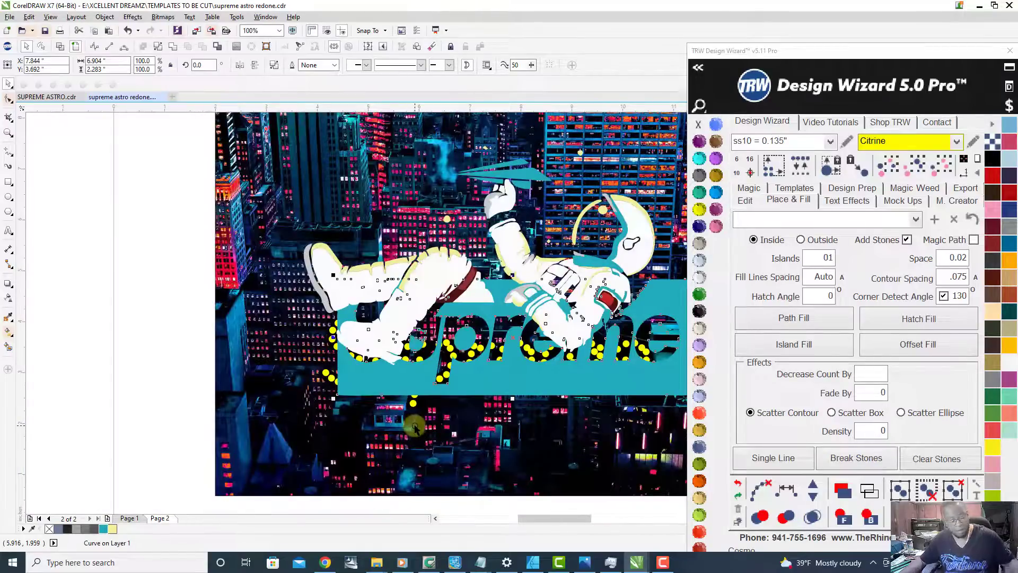
{"action": "scroll", "coordinate": [415, 428], "scroll_direction": "up", "scroll_amount": 4}
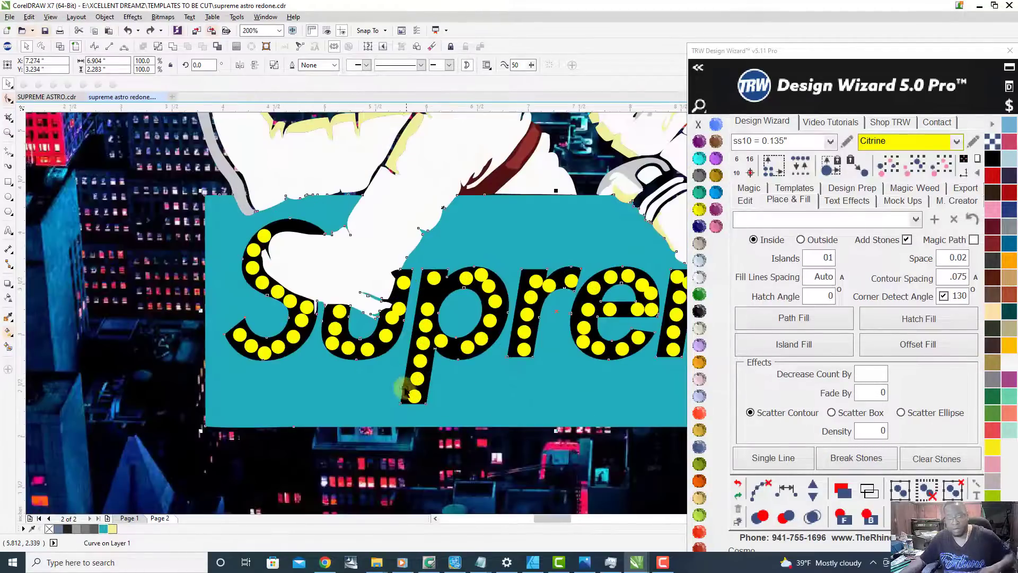
Step: Lock the teal Supreme box in place so its stones can be edited separately
{"action": "scroll", "coordinate": [409, 319], "scroll_direction": "down", "scroll_amount": 2}
{"action": "scroll", "coordinate": [405, 347], "scroll_direction": "up", "scroll_amount": 2}
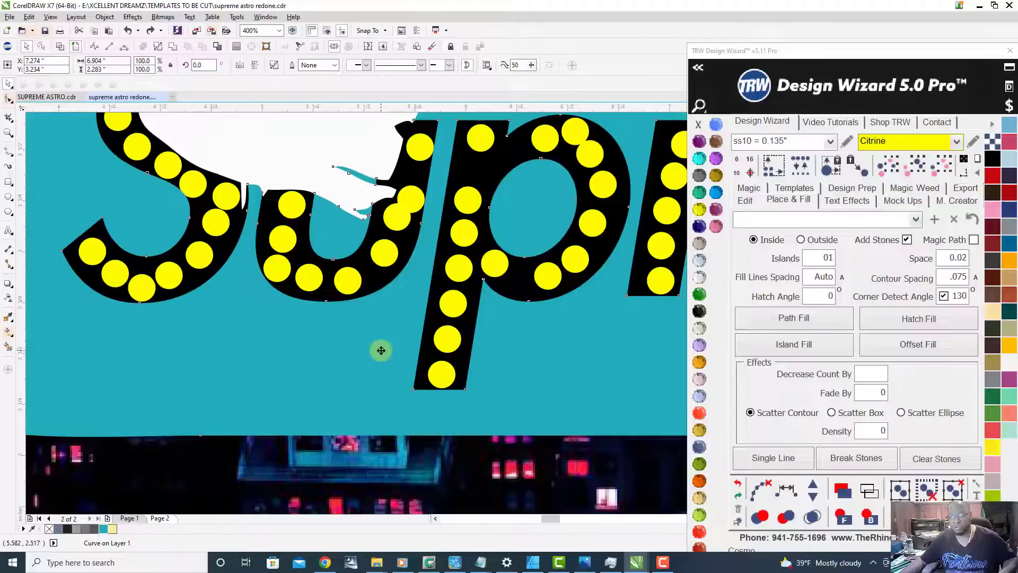
{"action": "right_click", "coordinate": [381, 350]}
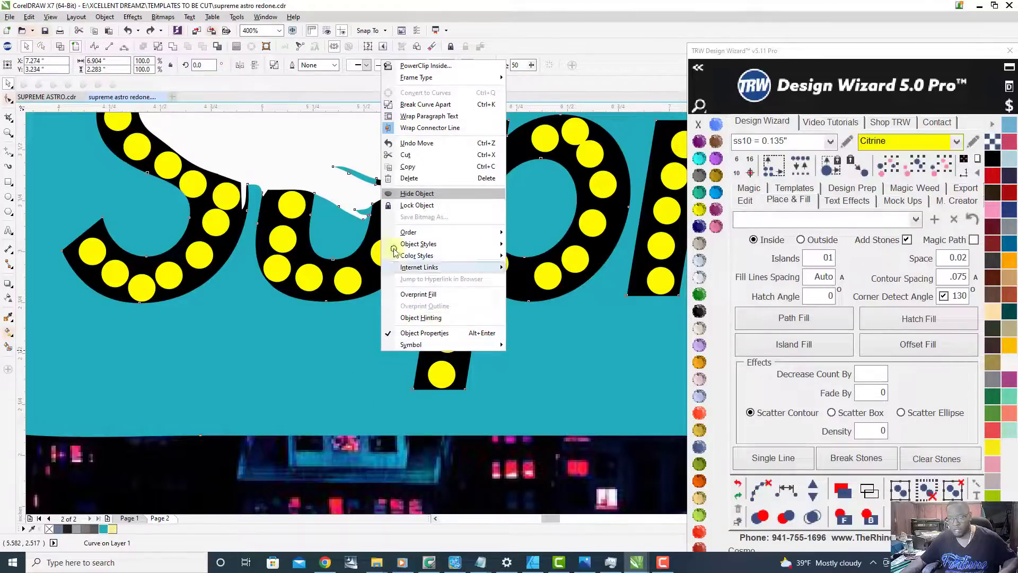
{"action": "left_click", "coordinate": [419, 206]}
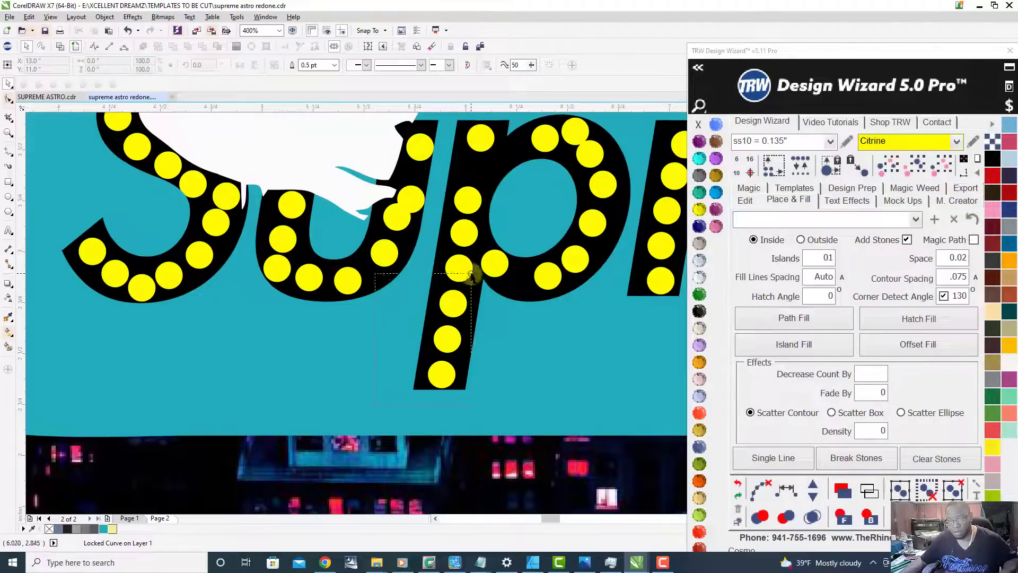
Step: Delete all Citrine stones between the topmost and lowest stones in the stem of the letter p
{"action": "left_click", "coordinate": [397, 399]}
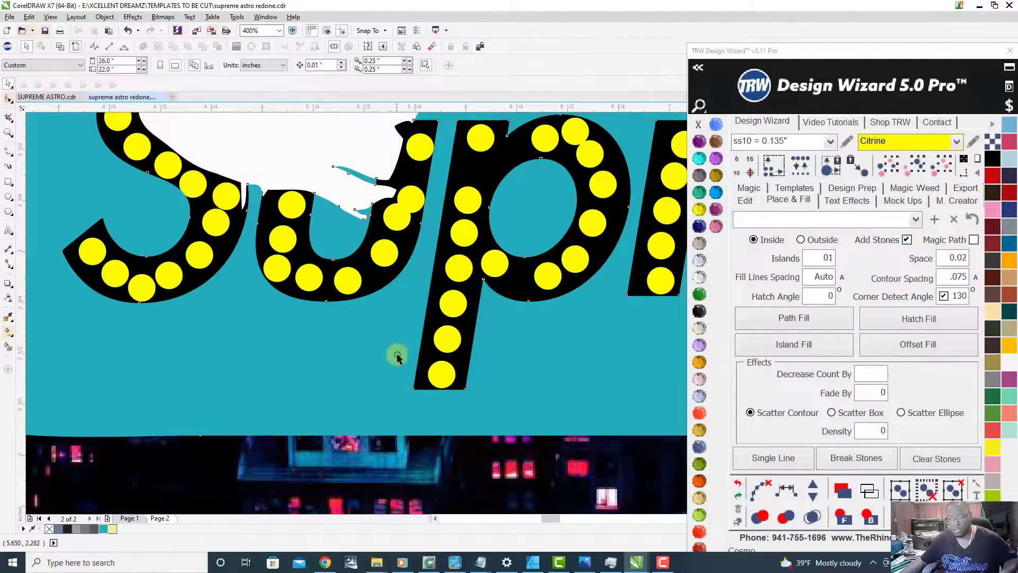
{"action": "left_click_drag", "start_coordinate": [399, 354], "coordinate": [488, 196]}
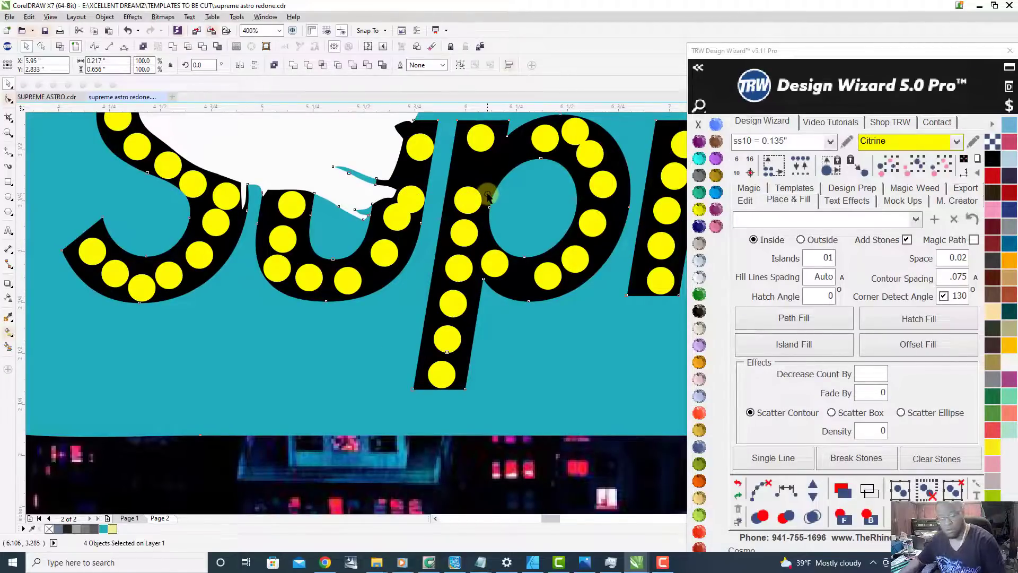
{"action": "key", "text": "Delete"}
{"action": "left_click", "coordinate": [463, 199]}
{"action": "key", "text": "Delete"}
Step: Fill between the top and bottom stones of the p's stem, reduce the fill by one stone, and clear its path
{"action": "left_click", "coordinate": [477, 146]}
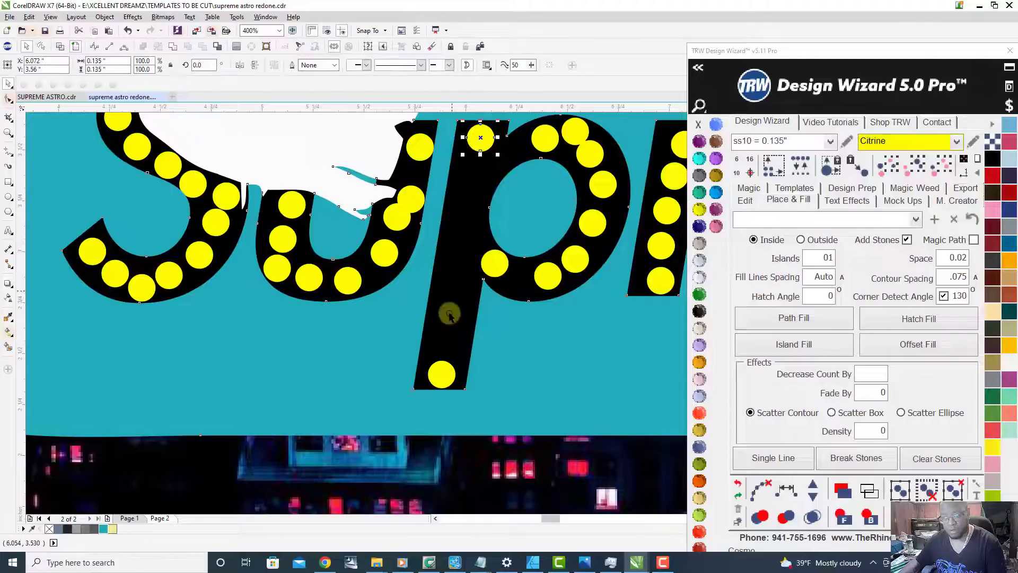
{"action": "left_click", "coordinate": [440, 382], "text": "shift"}
{"action": "left_click", "coordinate": [745, 201]}
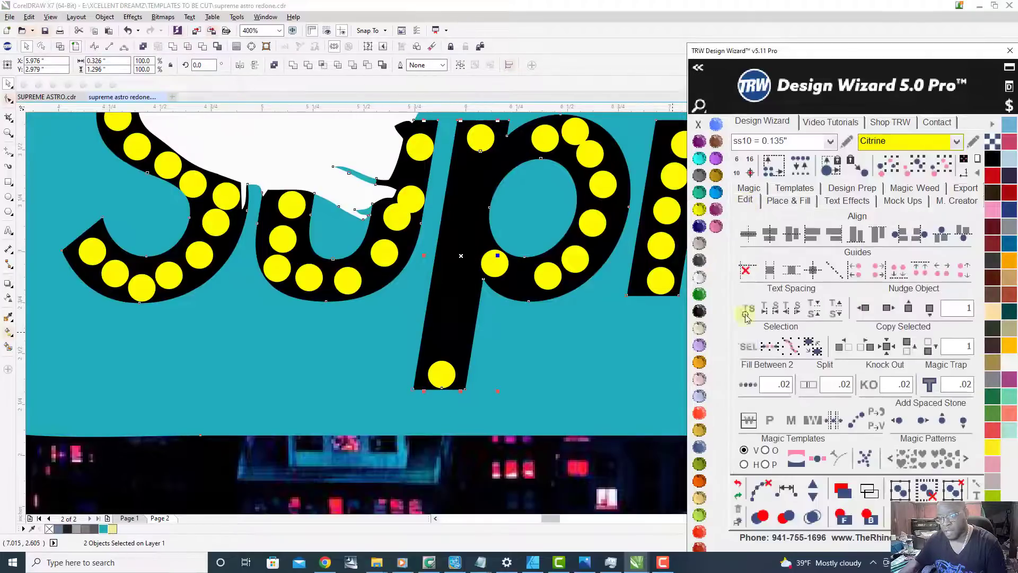
{"action": "left_click", "coordinate": [748, 386]}
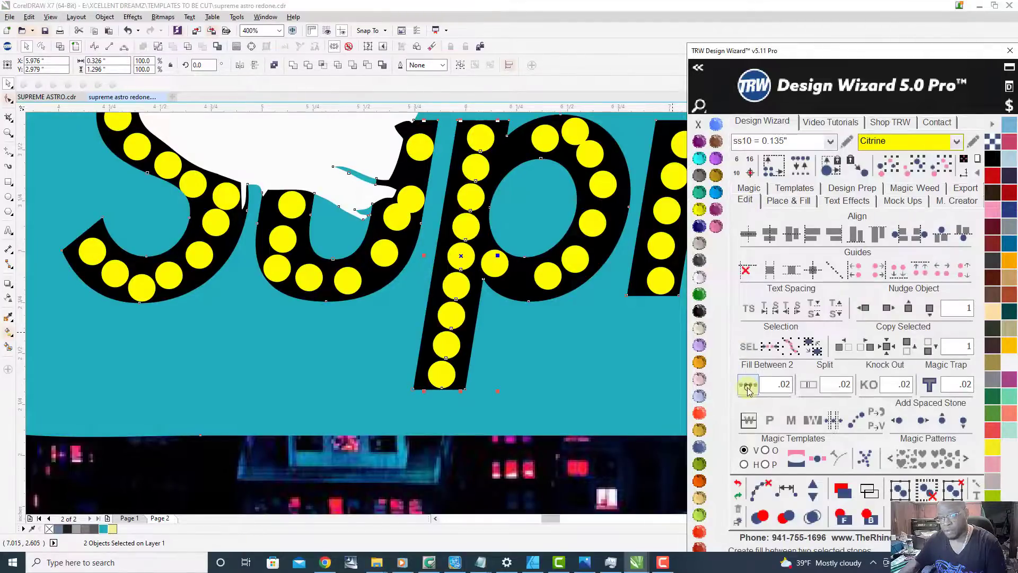
{"action": "left_click", "coordinate": [814, 499]}
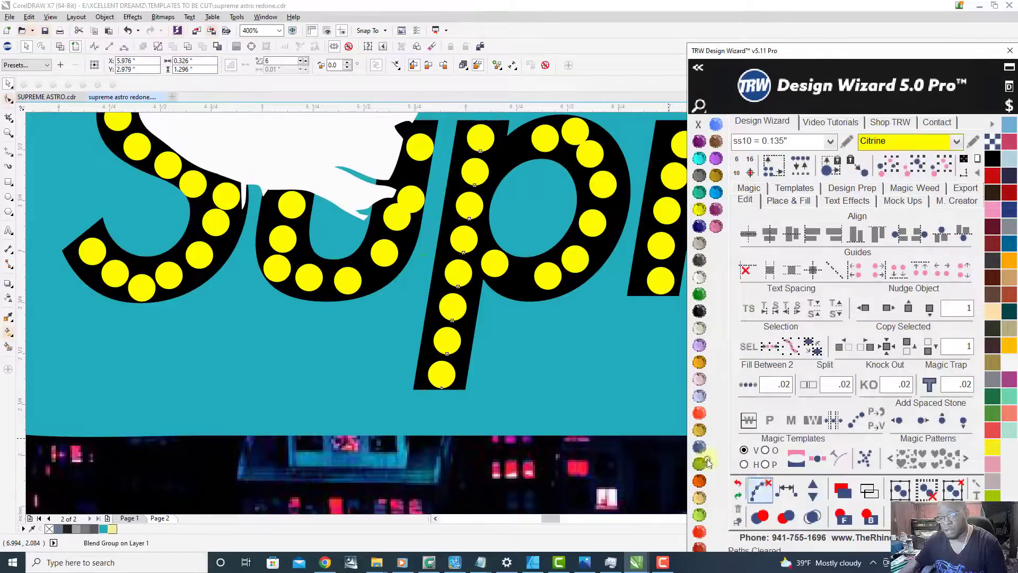
{"action": "left_click", "coordinate": [760, 490]}
{"action": "left_click", "coordinate": [519, 349]}
Step: Copy the column of eight Citrine stones from the p's stem to the blank page area beside the city backdrop
{"action": "scroll", "coordinate": [245, 342], "scroll_direction": "down", "scroll_amount": 2}
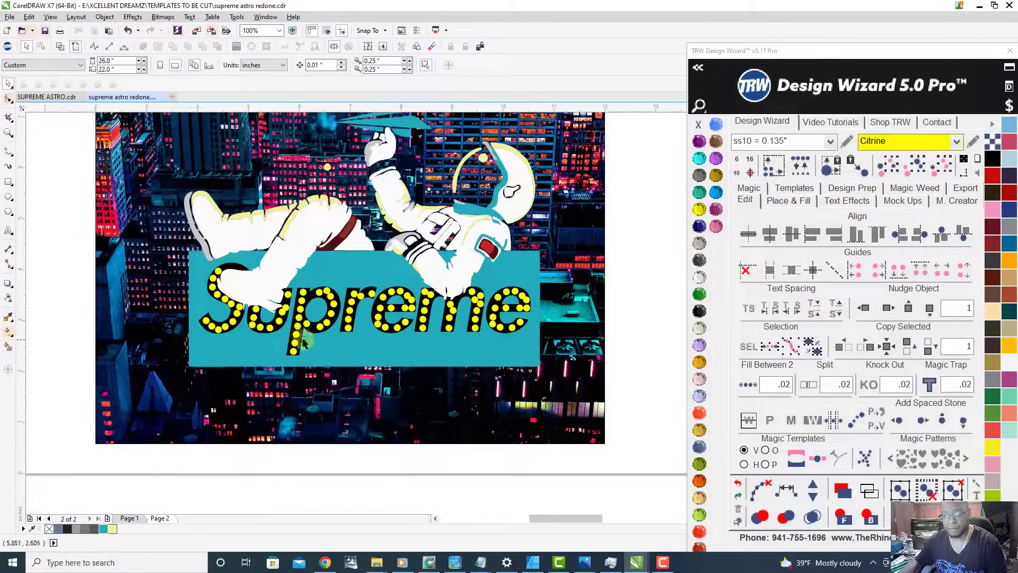
{"action": "scroll", "coordinate": [309, 342], "scroll_direction": "up", "scroll_amount": 1}
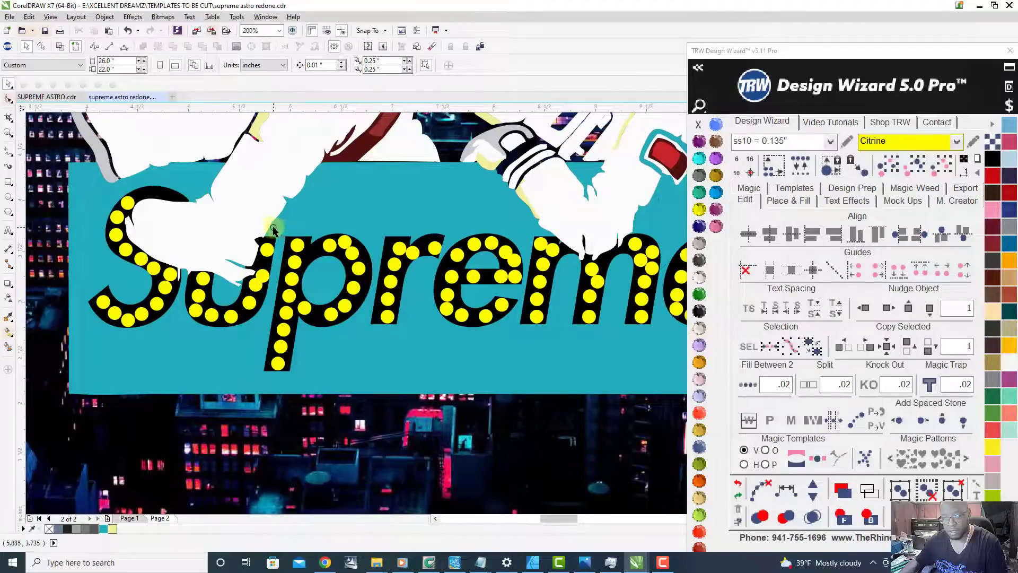
{"action": "left_click_drag", "start_coordinate": [281, 289], "coordinate": [302, 381]}
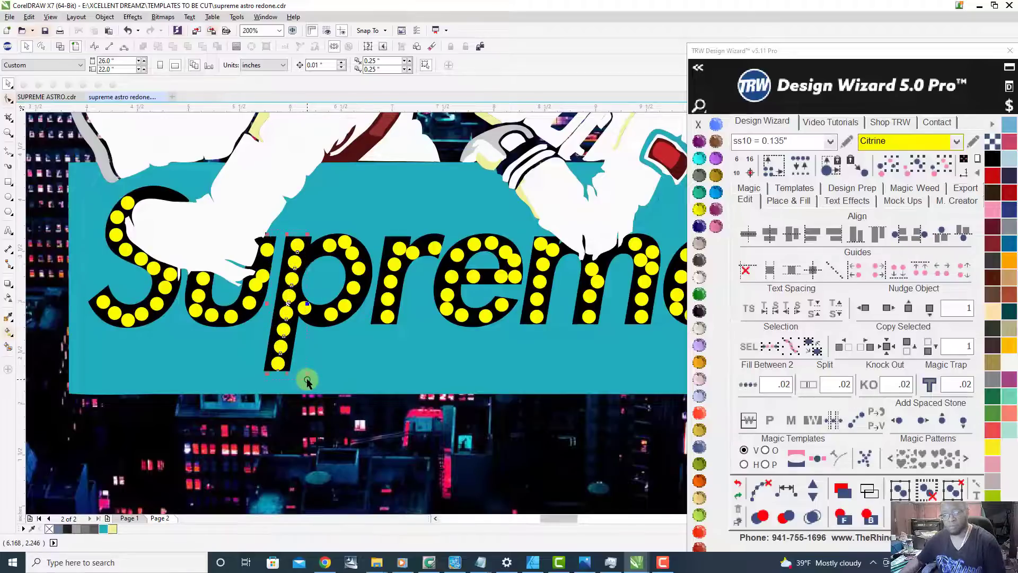
{"action": "left_click_drag", "start_coordinate": [307, 380], "coordinate": [307, 381]}
{"action": "scroll", "coordinate": [307, 380], "scroll_direction": "down", "scroll_amount": 2}
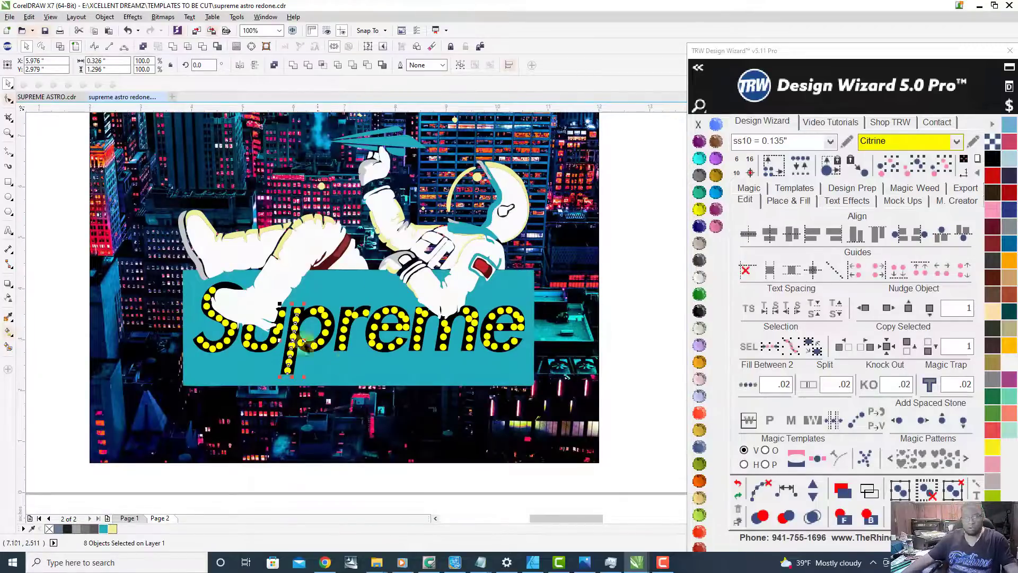
{"action": "left_click_drag", "start_coordinate": [292, 354], "coordinate": [640, 364]}
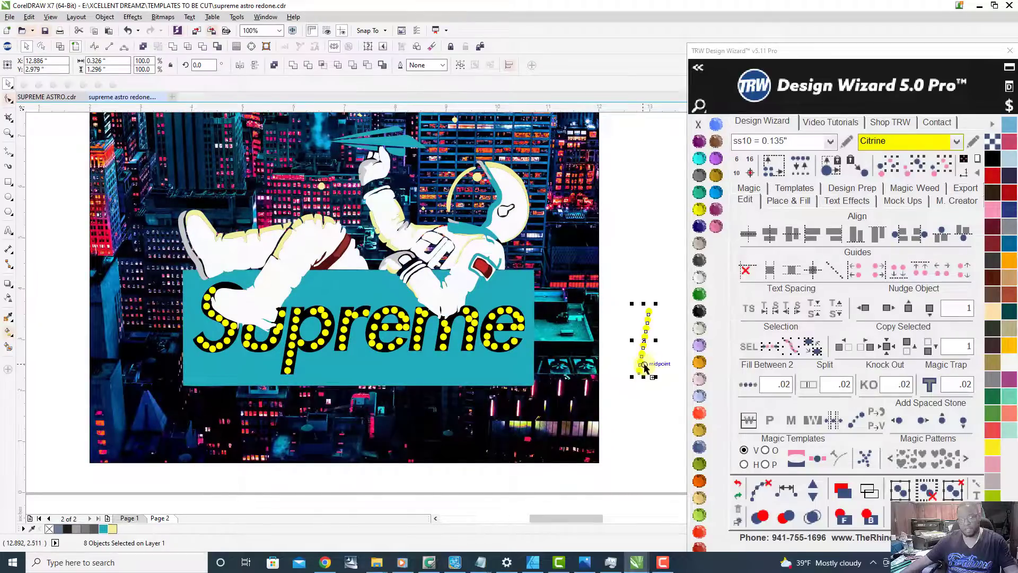
Step: Delete the Citrine stones in the stem of the r and in the first and last stems of the m
{"action": "scroll", "coordinate": [317, 348], "scroll_direction": "up", "scroll_amount": 2}
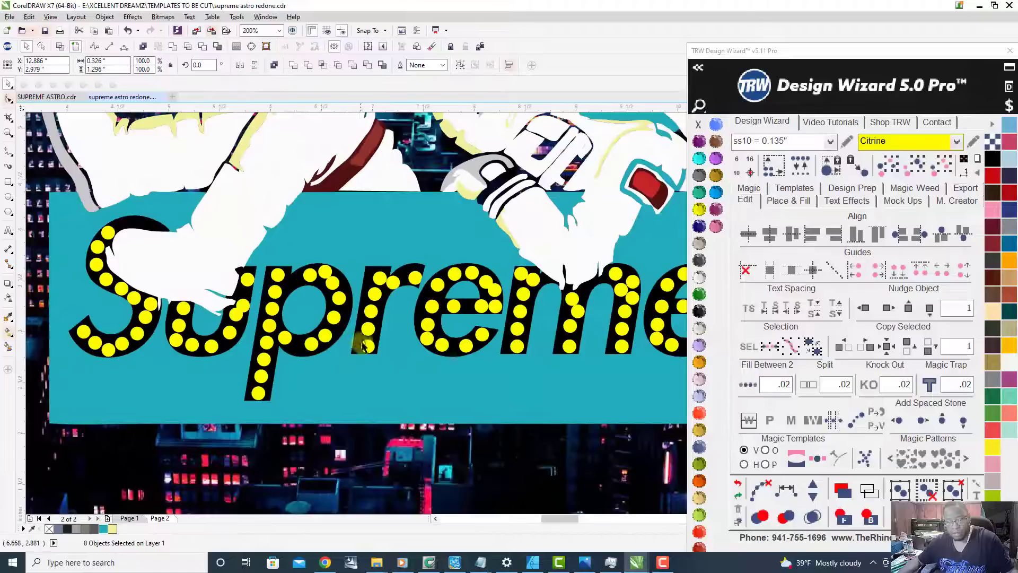
{"action": "left_click_drag", "start_coordinate": [350, 247], "coordinate": [390, 389]}
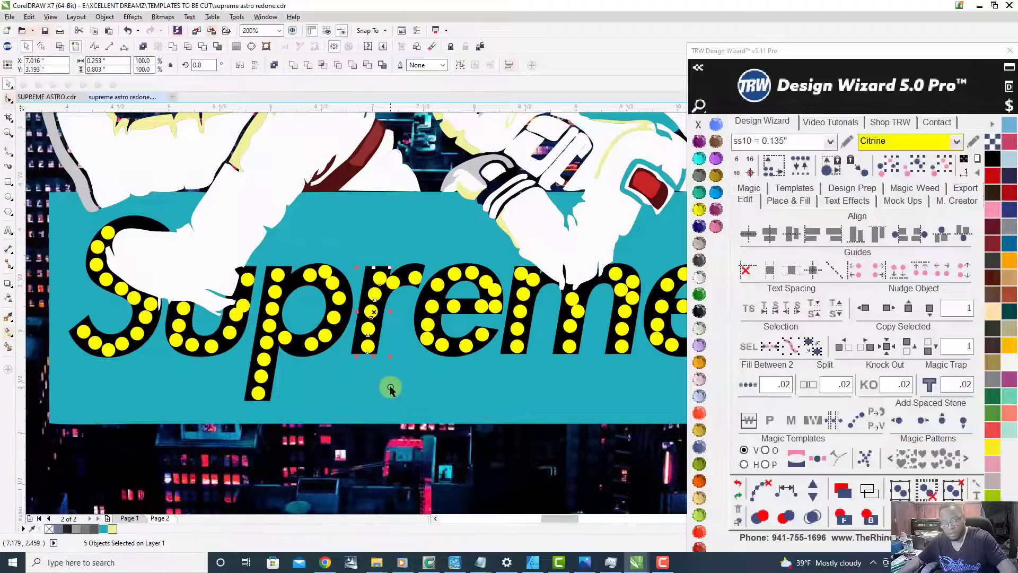
{"action": "key", "text": "Delete"}
{"action": "left_click_drag", "start_coordinate": [520, 253], "coordinate": [534, 370]}
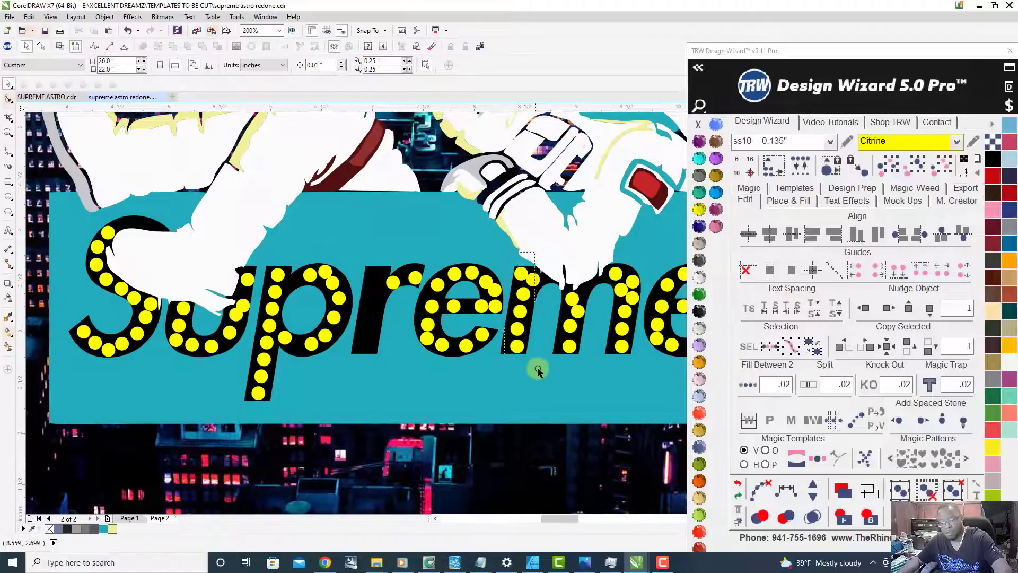
{"action": "key", "text": "Delete"}
{"action": "left_click", "coordinate": [531, 280]}
{"action": "key", "text": "Delete"}
{"action": "left_click_drag", "start_coordinate": [589, 228], "coordinate": [643, 363]}
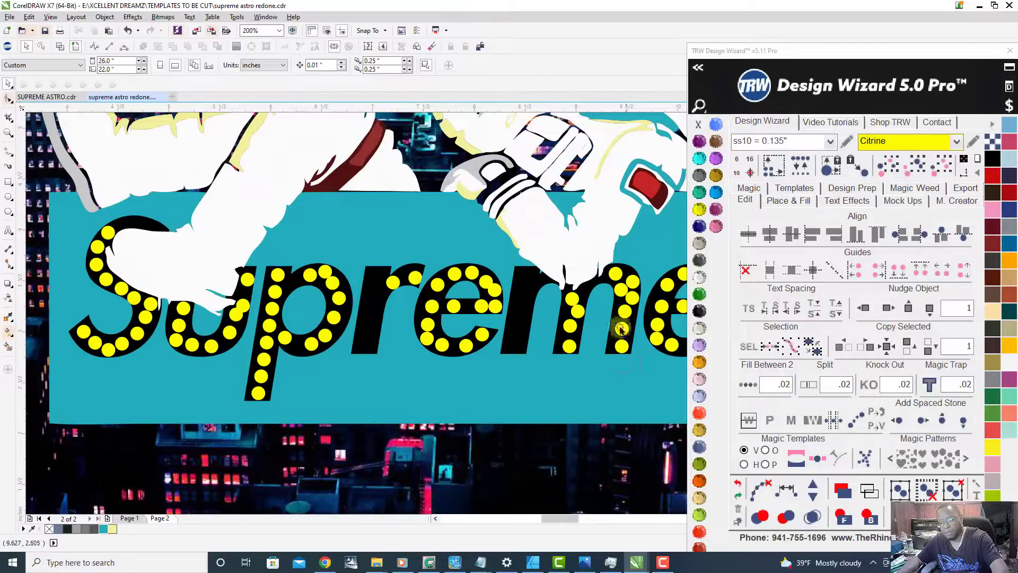
{"action": "left_click_drag", "start_coordinate": [603, 253], "coordinate": [603, 252]}
{"action": "key", "text": "Delete"}
Step: Copy the spare eight-stone column into the stem of the letter r, starting at the top of the stem
{"action": "scroll", "coordinate": [533, 307], "scroll_direction": "down", "scroll_amount": 1}
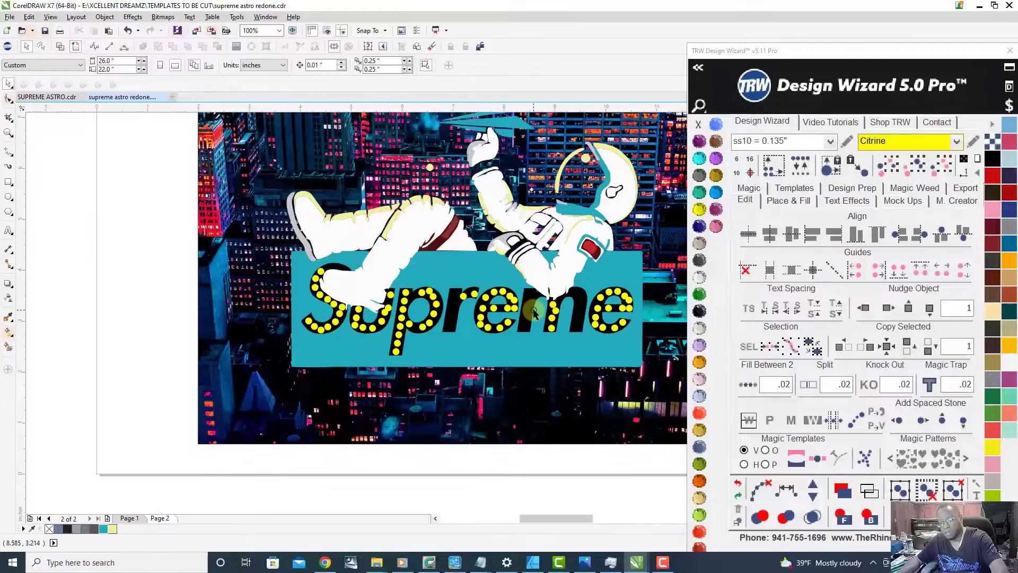
{"action": "scroll", "coordinate": [440, 307], "scroll_direction": "up", "scroll_amount": 1}
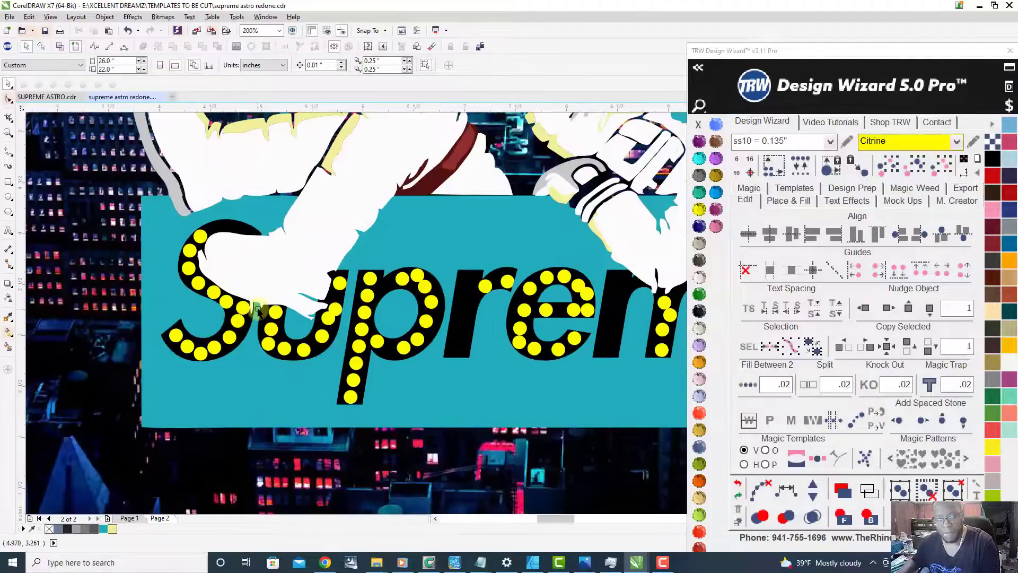
{"action": "scroll", "coordinate": [268, 313], "scroll_direction": "down", "scroll_amount": 1}
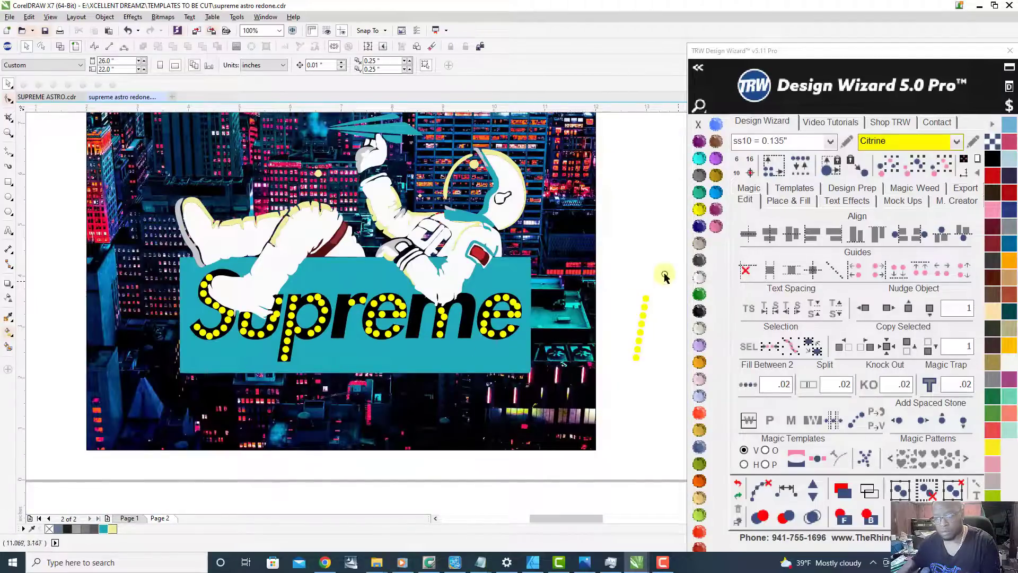
{"action": "left_click_drag", "start_coordinate": [628, 277], "coordinate": [673, 403]}
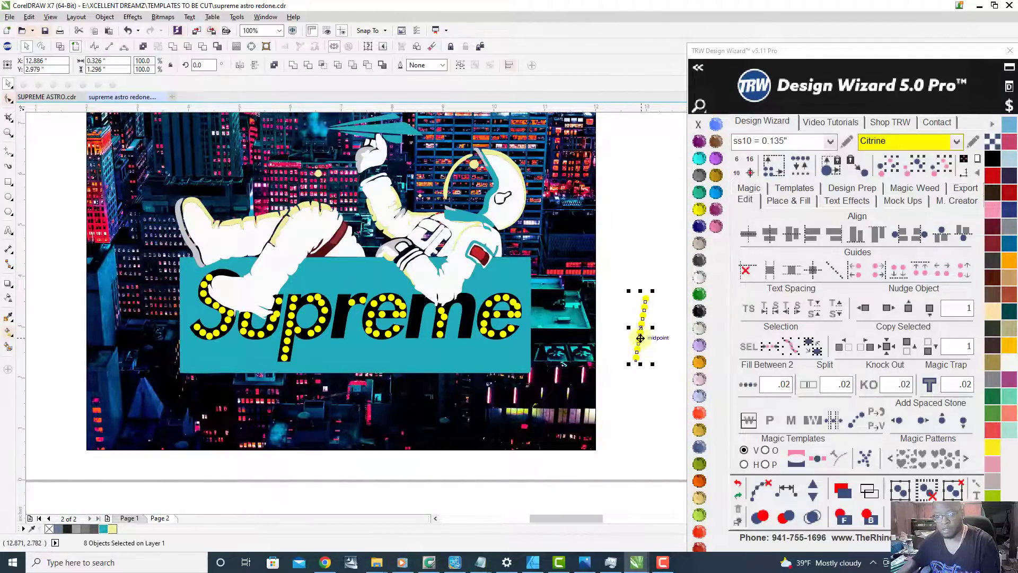
{"action": "left_click_drag", "start_coordinate": [641, 338], "coordinate": [337, 337]}
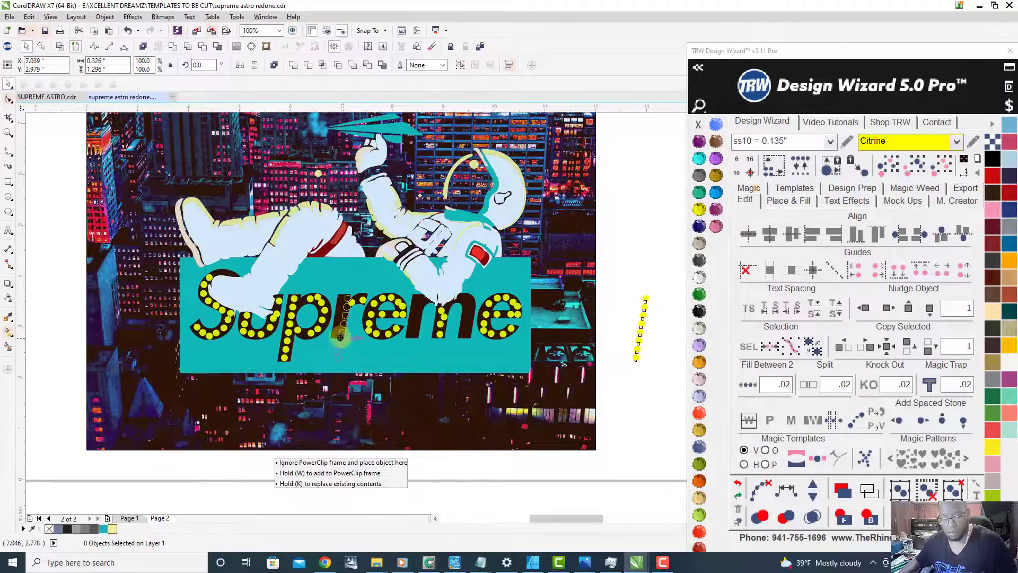
{"action": "left_click_drag", "start_coordinate": [339, 338], "coordinate": [378, 324]}
{"action": "scroll", "coordinate": [339, 338], "scroll_direction": "up", "scroll_amount": 4}
{"action": "scroll", "coordinate": [379, 324], "scroll_direction": "down", "scroll_amount": 2}
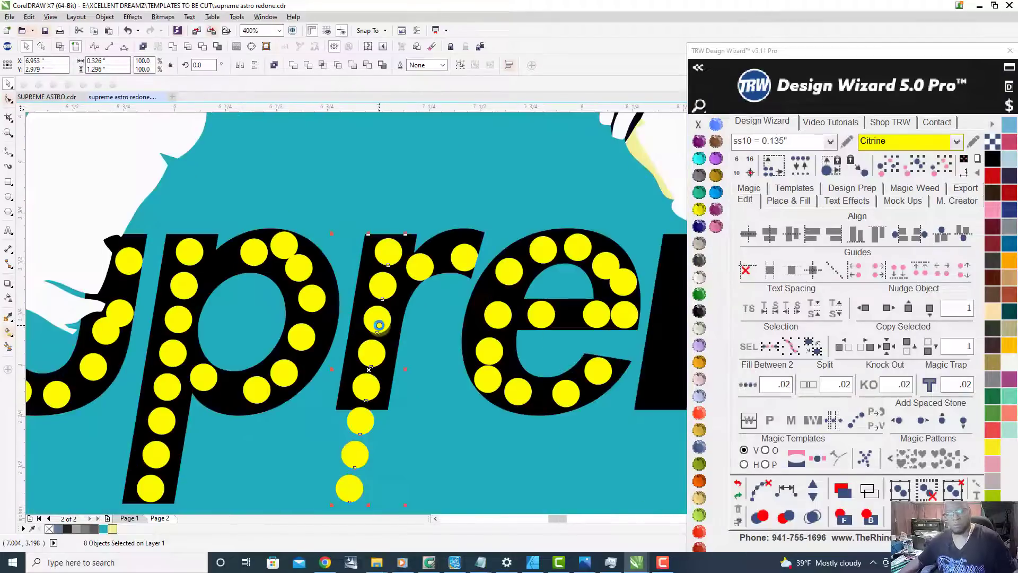
Step: Copy the stone column into the first and last stems of the m and delete the stones hanging below the r and m
{"action": "scroll", "coordinate": [380, 325], "scroll_direction": "down", "scroll_amount": 2}
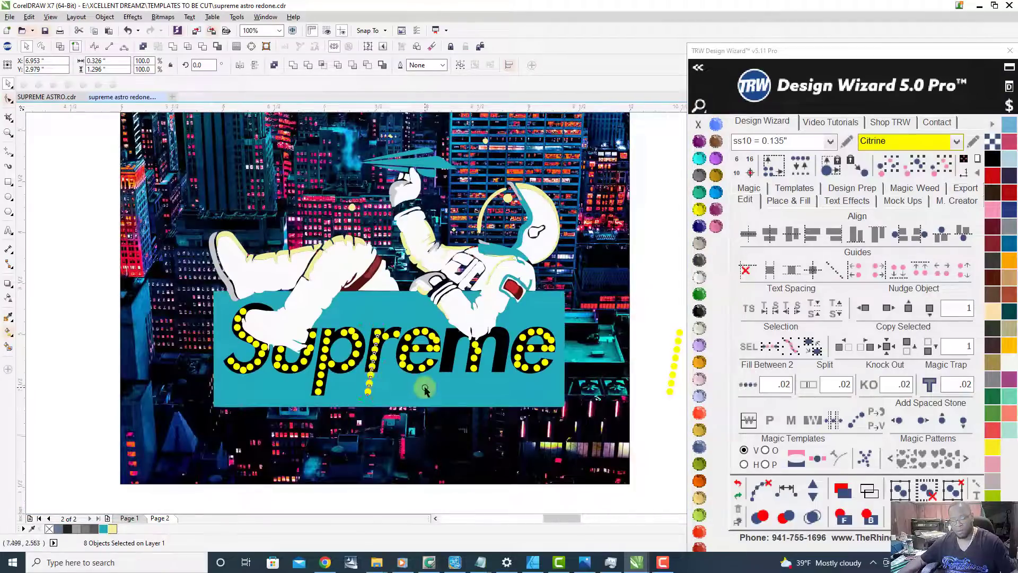
{"action": "scroll", "coordinate": [391, 382], "scroll_direction": "up", "scroll_amount": 1}
{"action": "left_click_drag", "start_coordinate": [317, 363], "coordinate": [568, 386]}
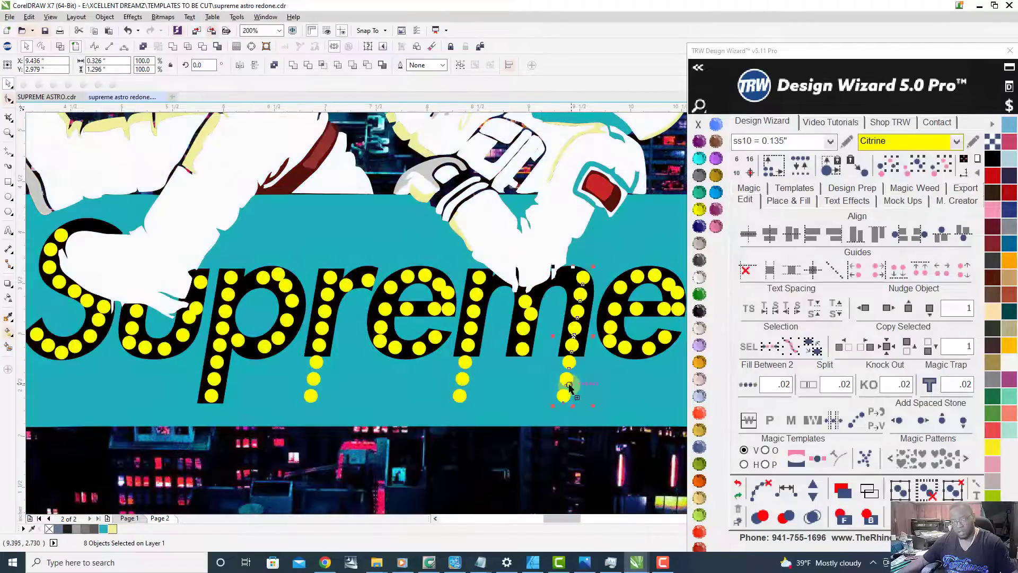
{"action": "left_click_drag", "start_coordinate": [267, 408], "coordinate": [606, 354]}
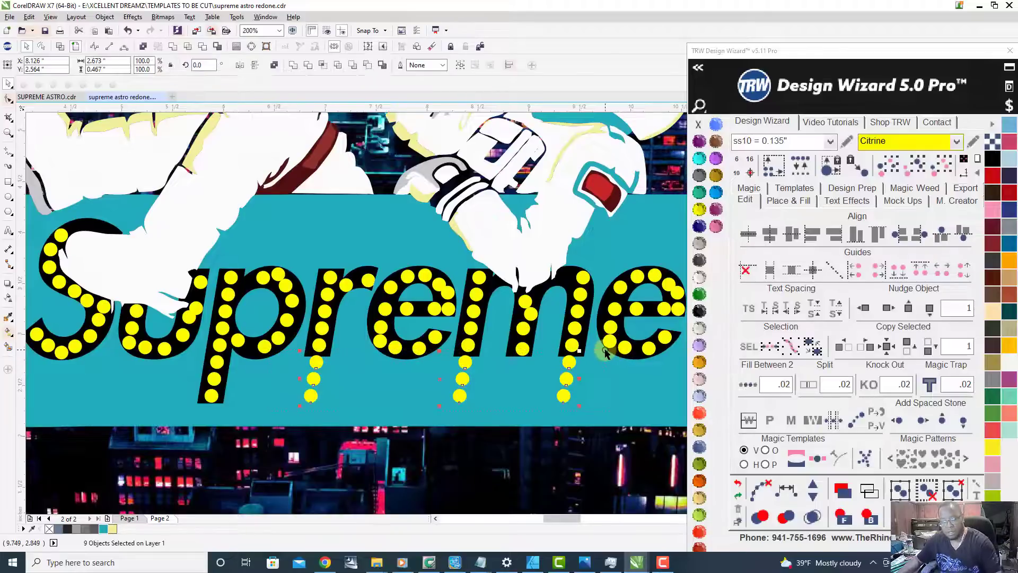
{"action": "key", "text": "Delete"}
Step: Delete the Citrine stones in the middle stem of the letter m
{"action": "scroll", "coordinate": [457, 354], "scroll_direction": "down", "scroll_amount": 2}
{"action": "scroll", "coordinate": [501, 355], "scroll_direction": "up", "scroll_amount": 2}
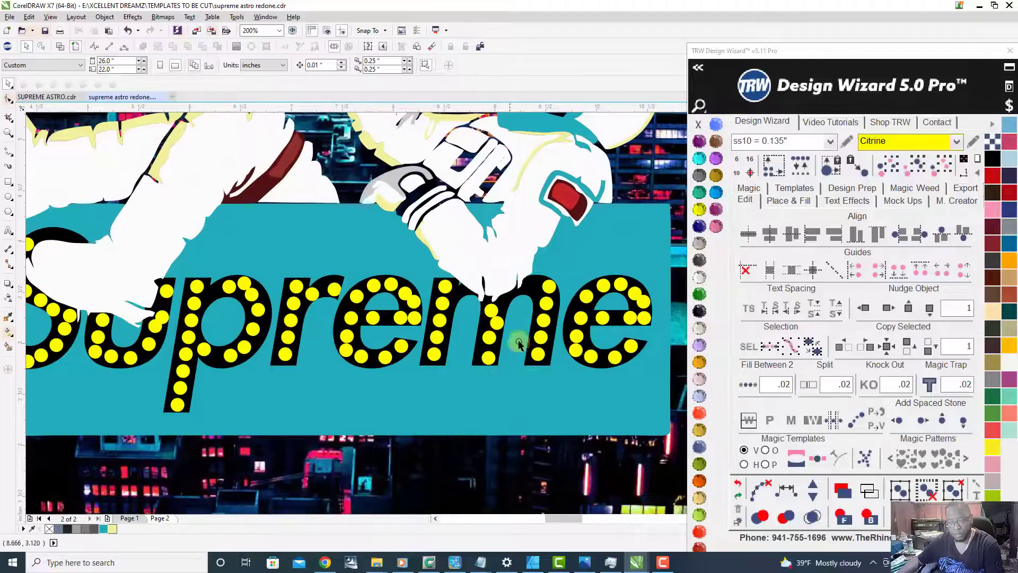
{"action": "left_click_drag", "start_coordinate": [506, 378], "coordinate": [486, 312]}
{"action": "key", "text": "Delete"}
Step: Copy the five stones of the m's first stem into its middle stem and delete the two that extend below the letter
{"action": "left_click_drag", "start_coordinate": [407, 274], "coordinate": [441, 354]}
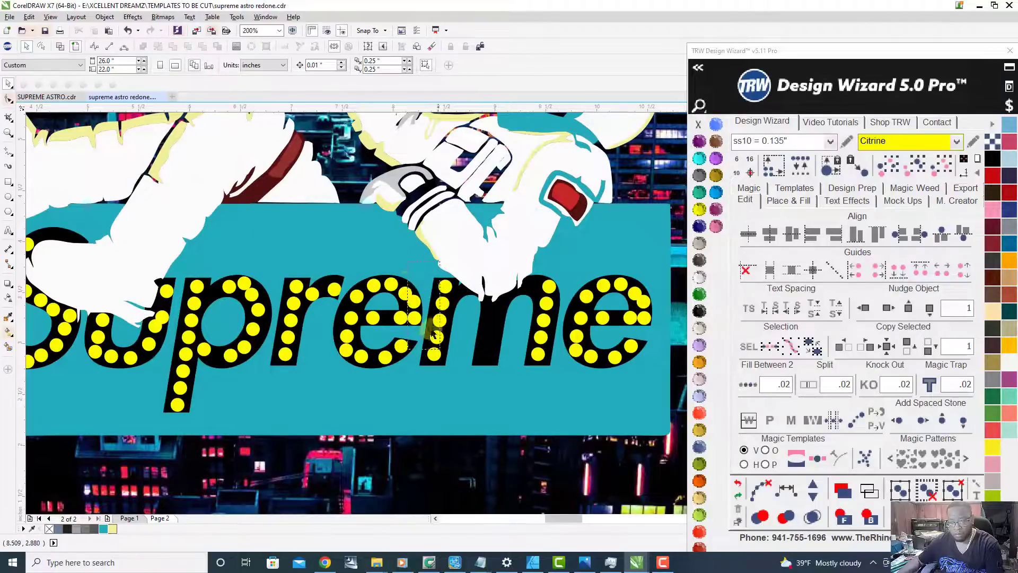
{"action": "left_click_drag", "start_coordinate": [418, 264], "coordinate": [462, 387]}
{"action": "left_click_drag", "start_coordinate": [439, 320], "coordinate": [483, 377]}
{"action": "scroll", "coordinate": [488, 349], "scroll_direction": "up", "scroll_amount": 5}
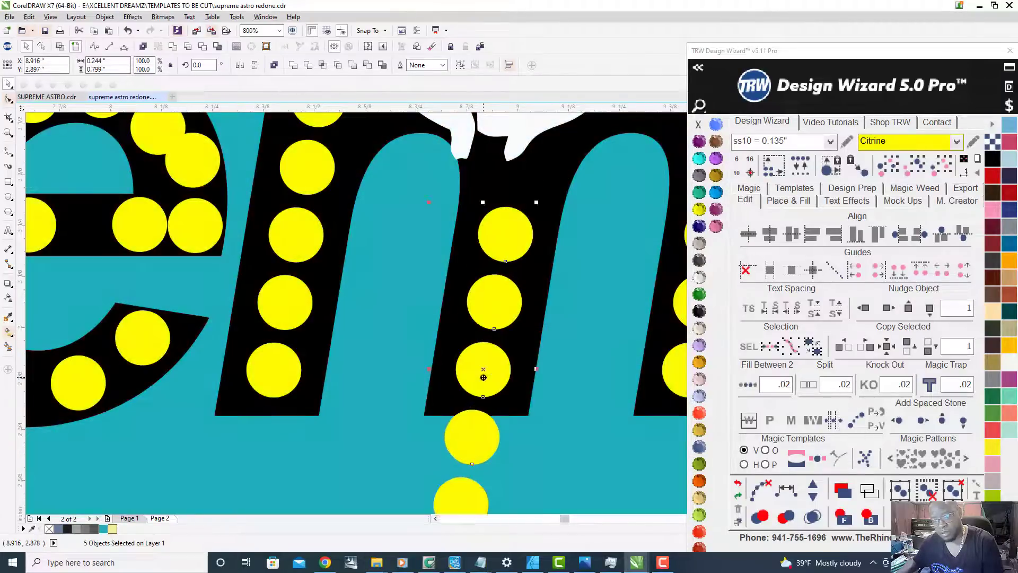
{"action": "scroll", "coordinate": [503, 342], "scroll_direction": "down", "scroll_amount": 5}
{"action": "scroll", "coordinate": [496, 383], "scroll_direction": "up", "scroll_amount": 3}
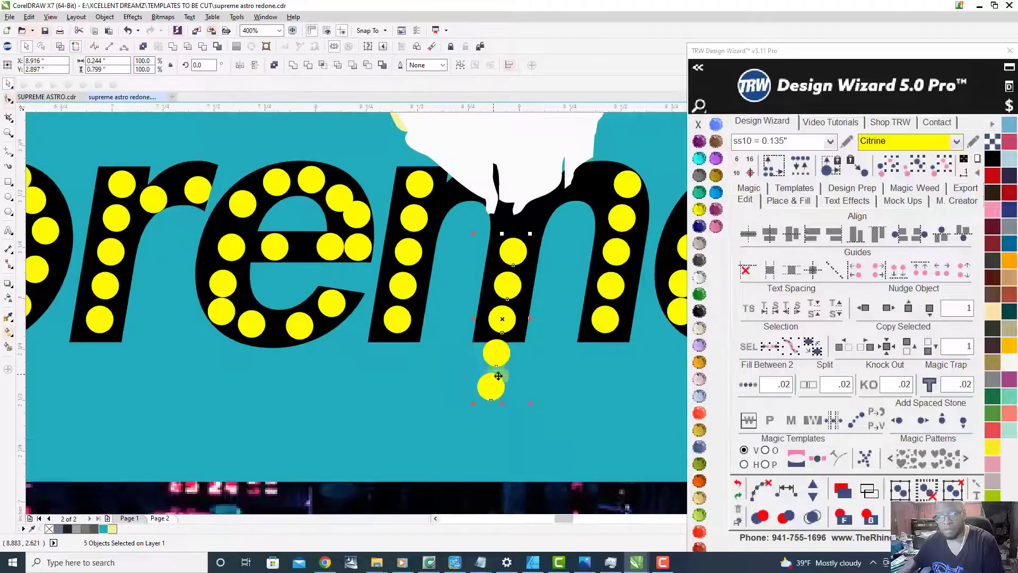
{"action": "left_click_drag", "start_coordinate": [534, 424], "coordinate": [443, 334]}
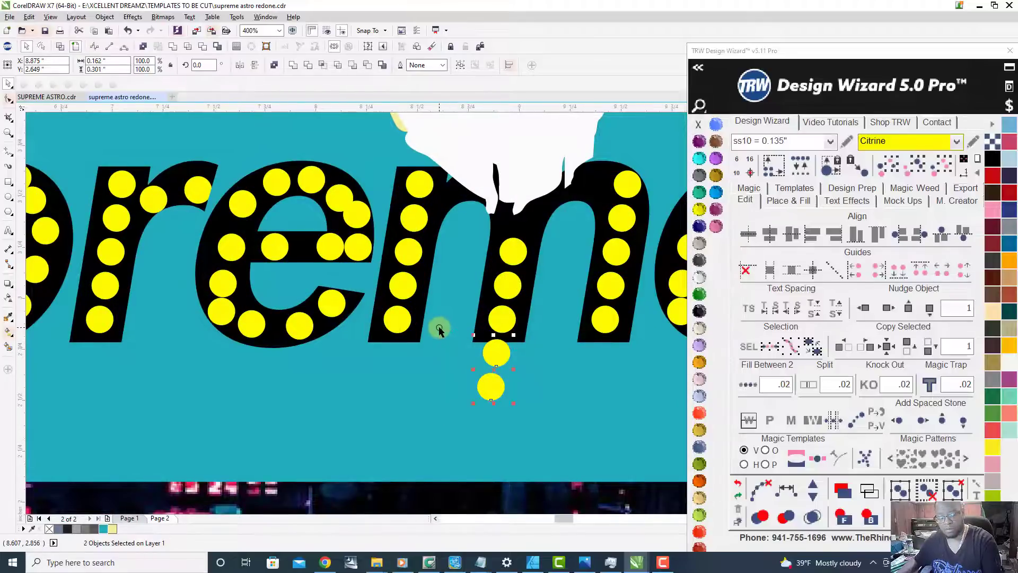
{"action": "key", "text": "Delete"}
{"action": "scroll", "coordinate": [515, 302], "scroll_direction": "down", "scroll_amount": 2}
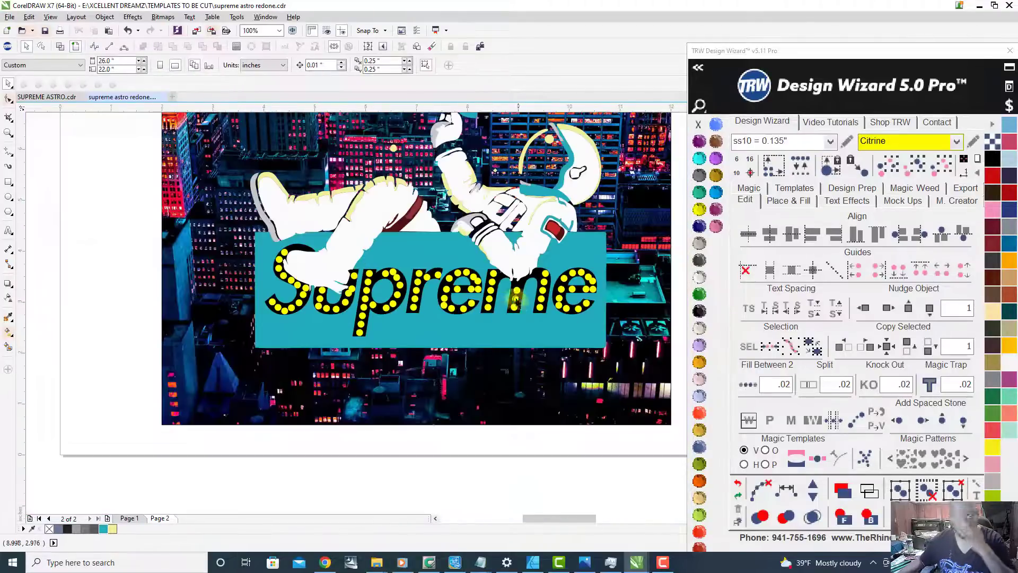
{"action": "scroll", "coordinate": [515, 291], "scroll_direction": "up", "scroll_amount": 1}
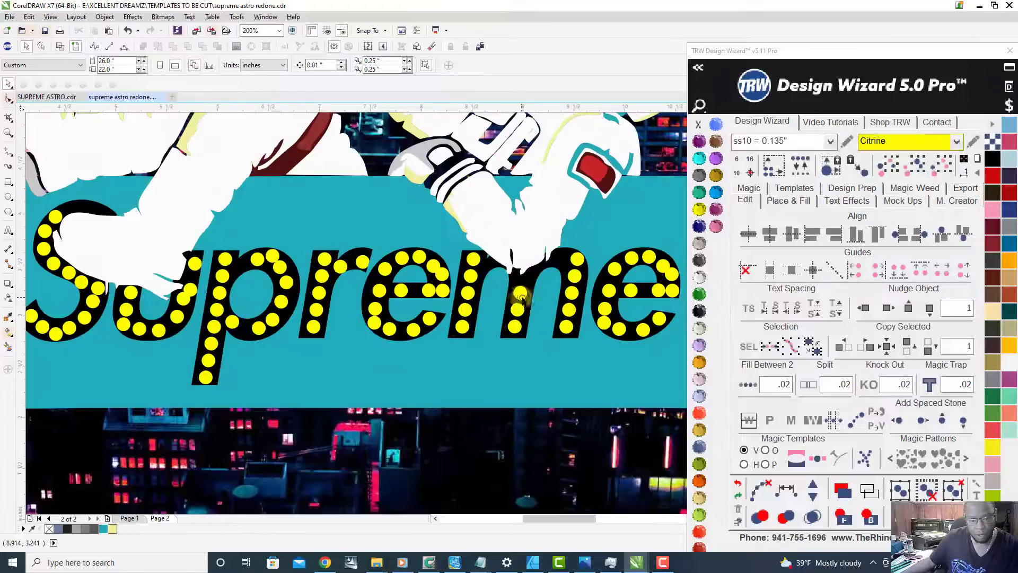
{"action": "scroll", "coordinate": [522, 300], "scroll_direction": "down", "scroll_amount": 1}
{"action": "scroll", "coordinate": [320, 314], "scroll_direction": "up", "scroll_amount": 1}
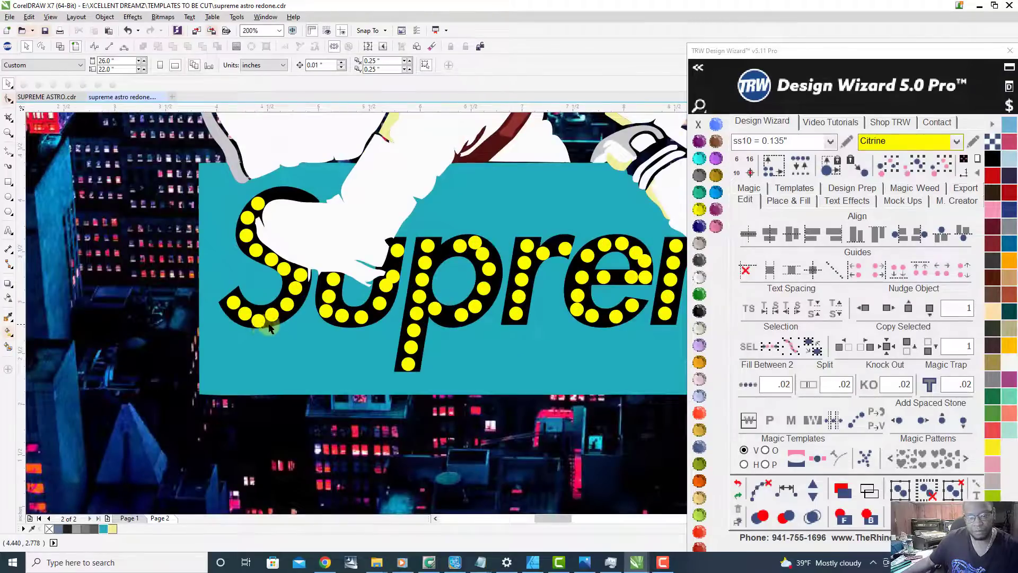
Step: Delete the extra Citrine stones crowding the bottom curve and the second stem of the letter u
{"action": "scroll", "coordinate": [319, 315], "scroll_direction": "down", "scroll_amount": 1}
{"action": "scroll", "coordinate": [318, 315], "scroll_direction": "up", "scroll_amount": 1}
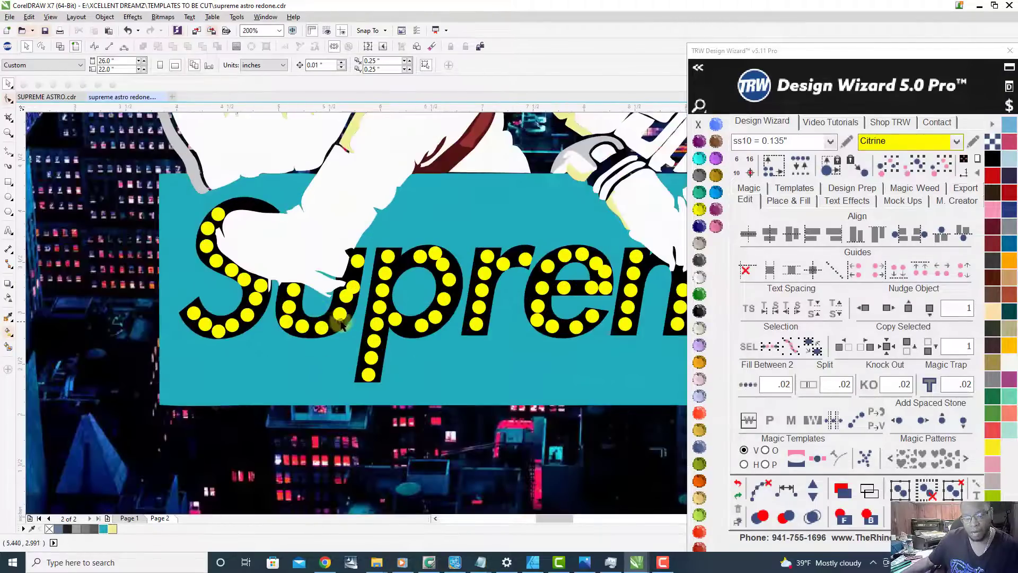
{"action": "scroll", "coordinate": [355, 281], "scroll_direction": "up", "scroll_amount": 1}
{"action": "left_click", "coordinate": [357, 293]}
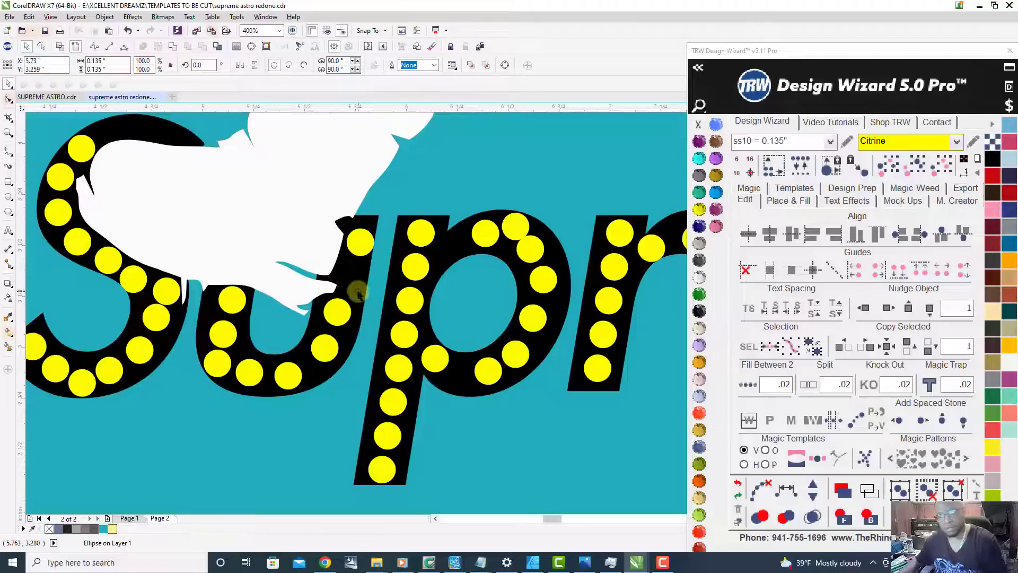
{"action": "key", "text": "Escape"}
Step: Delete the extra Citrine stones crowding the bowl of the p and the outer curve of the first e
{"action": "scroll", "coordinate": [216, 364], "scroll_direction": "down", "scroll_amount": 1}
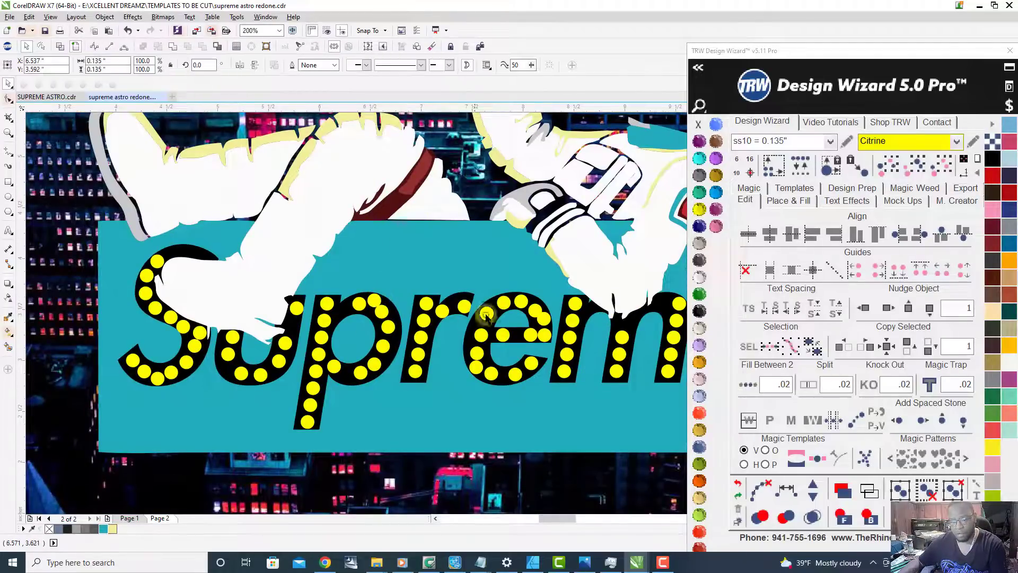
{"action": "scroll", "coordinate": [525, 307], "scroll_direction": "up", "scroll_amount": 1}
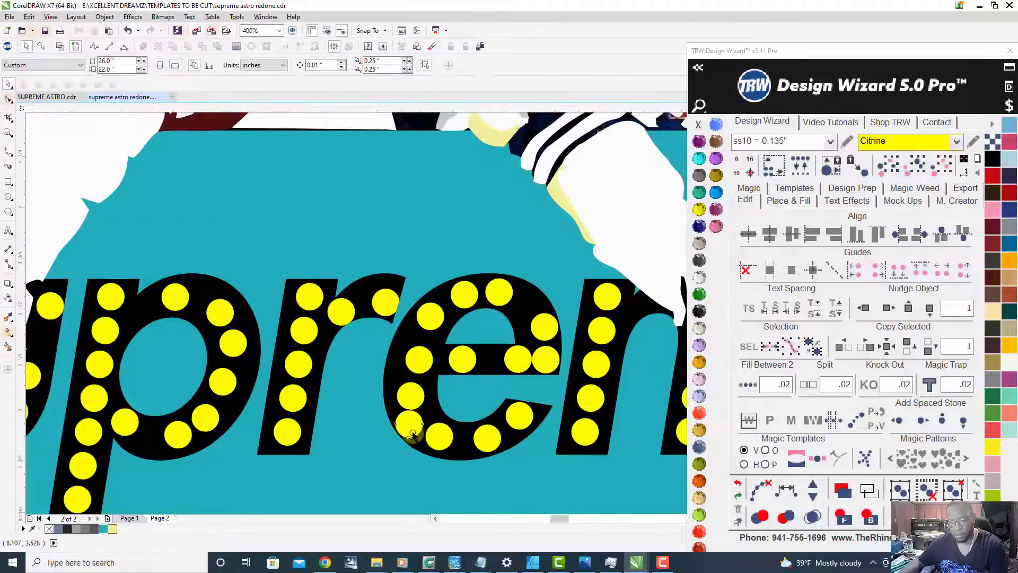
{"action": "scroll", "coordinate": [318, 397], "scroll_direction": "down", "scroll_amount": 1}
{"action": "scroll", "coordinate": [376, 388], "scroll_direction": "up", "scroll_amount": 1}
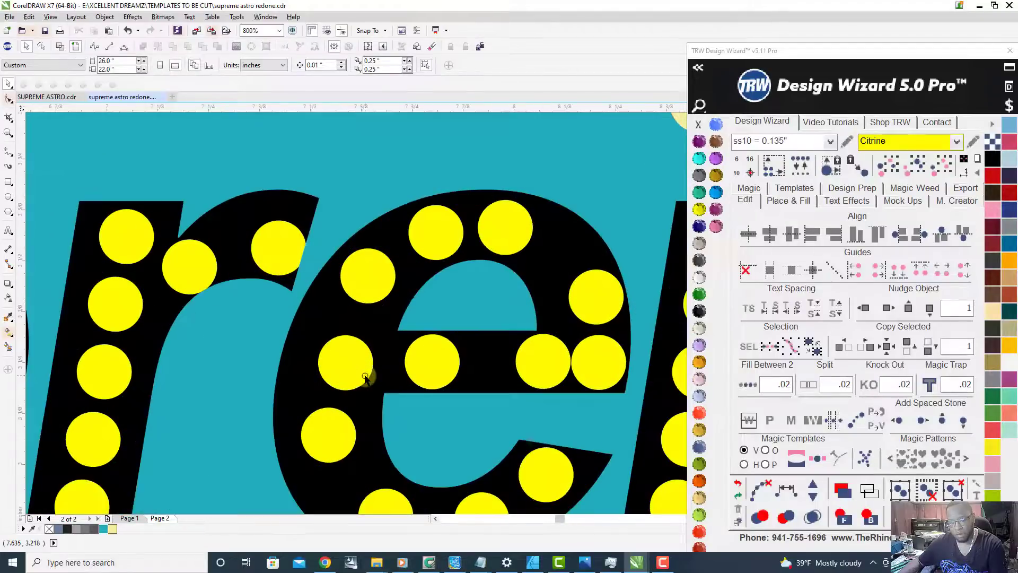
{"action": "scroll", "coordinate": [280, 364], "scroll_direction": "down", "scroll_amount": 1}
{"action": "scroll", "coordinate": [594, 379], "scroll_direction": "up", "scroll_amount": 1}
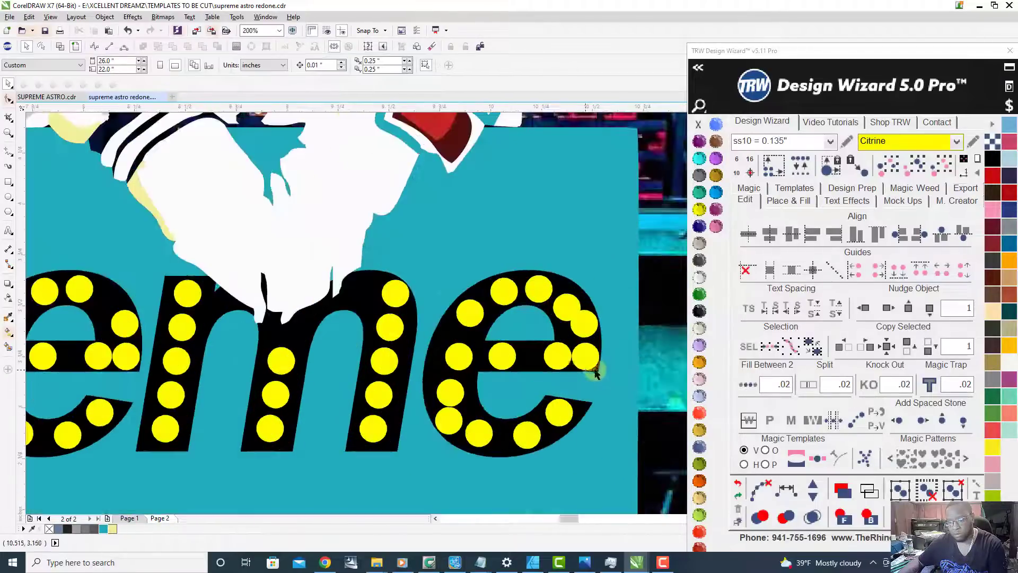
Step: Delete all the Citrine stones in the last letter e of Supreme
{"action": "scroll", "coordinate": [437, 297], "scroll_direction": "down", "scroll_amount": 1}
{"action": "left_click_drag", "start_coordinate": [436, 289], "coordinate": [541, 416]}
{"action": "key", "text": "Escape"}
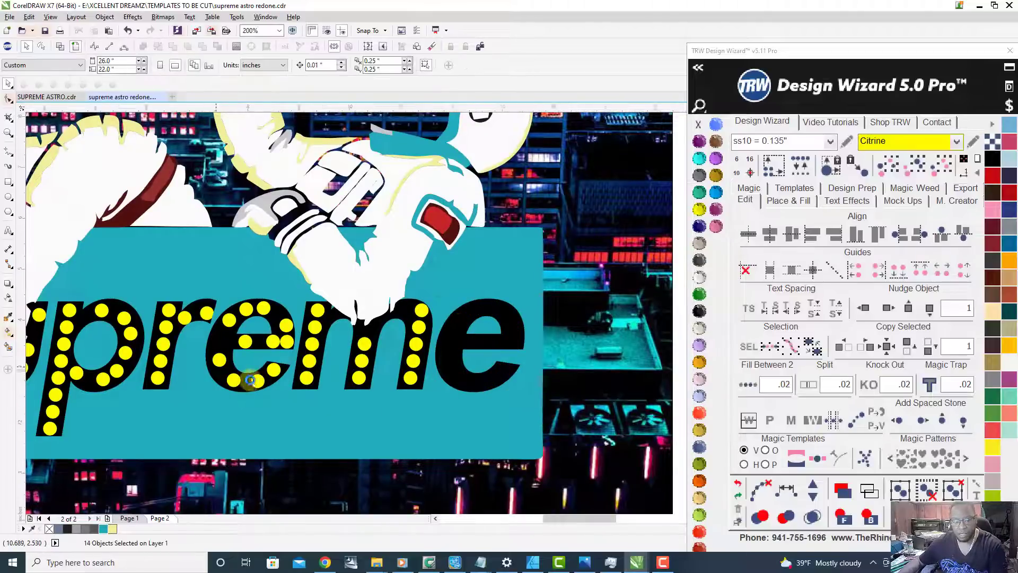
Step: Respace the stones around the first e's outer curve evenly, add three stones, and clear the path
{"action": "scroll", "coordinate": [249, 379], "scroll_direction": "down", "scroll_amount": 2}
{"action": "scroll", "coordinate": [255, 378], "scroll_direction": "up", "scroll_amount": 2}
{"action": "scroll", "coordinate": [314, 369], "scroll_direction": "up", "scroll_amount": 1}
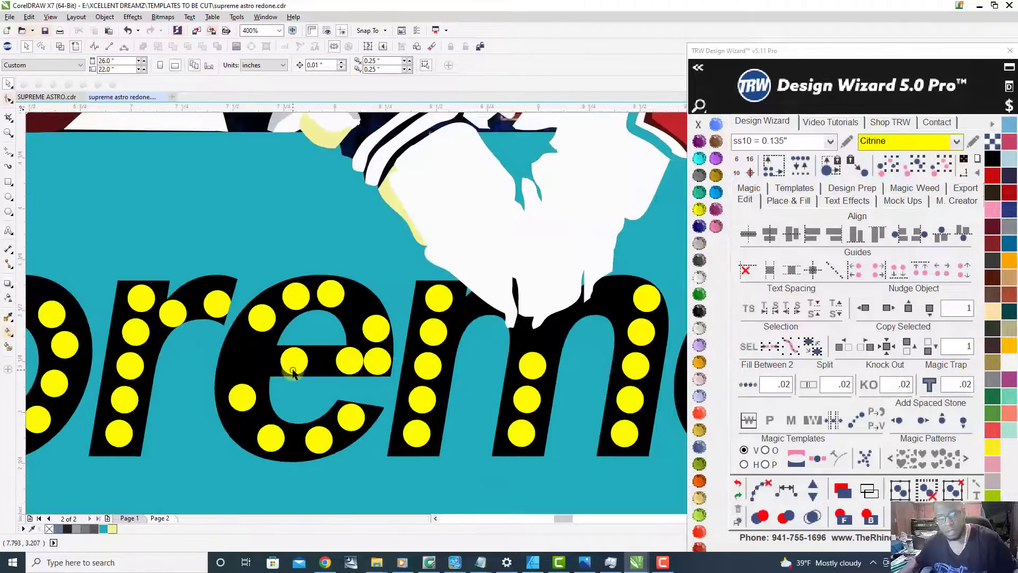
{"action": "left_click", "coordinate": [382, 366]}
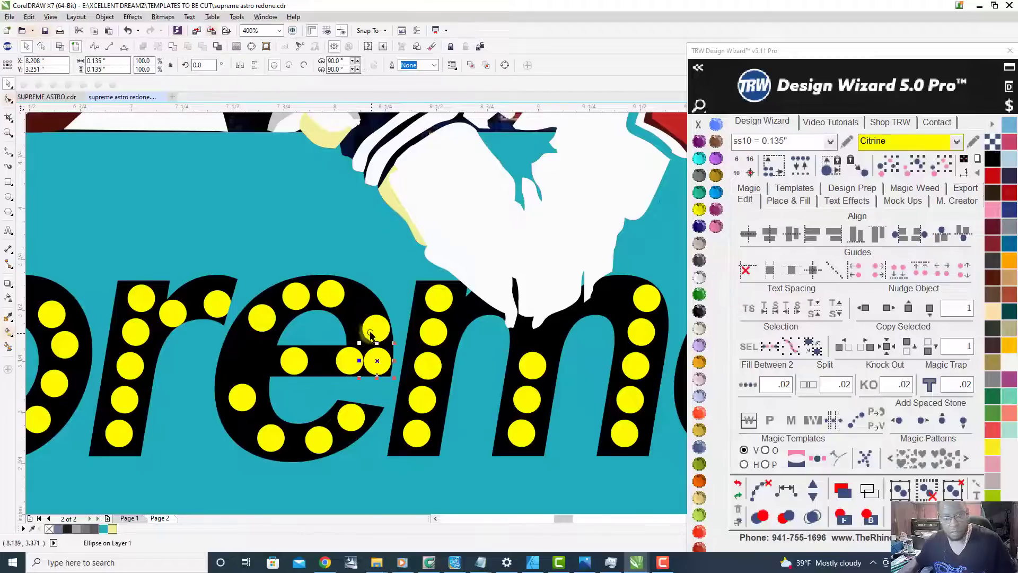
{"action": "left_click", "coordinate": [340, 296], "text": "shift"}
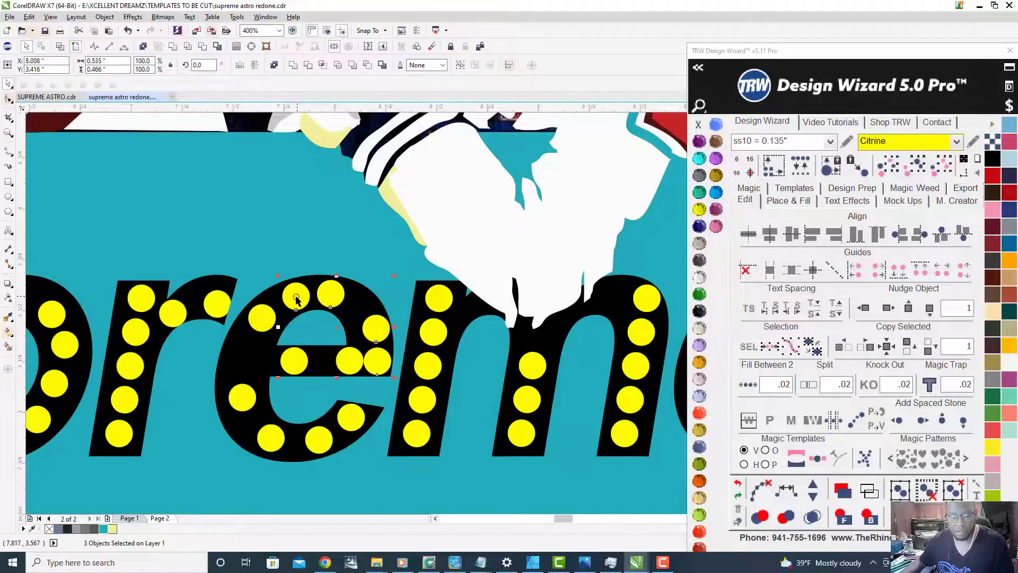
{"action": "left_click_drag", "start_coordinate": [241, 384], "coordinate": [250, 407]}
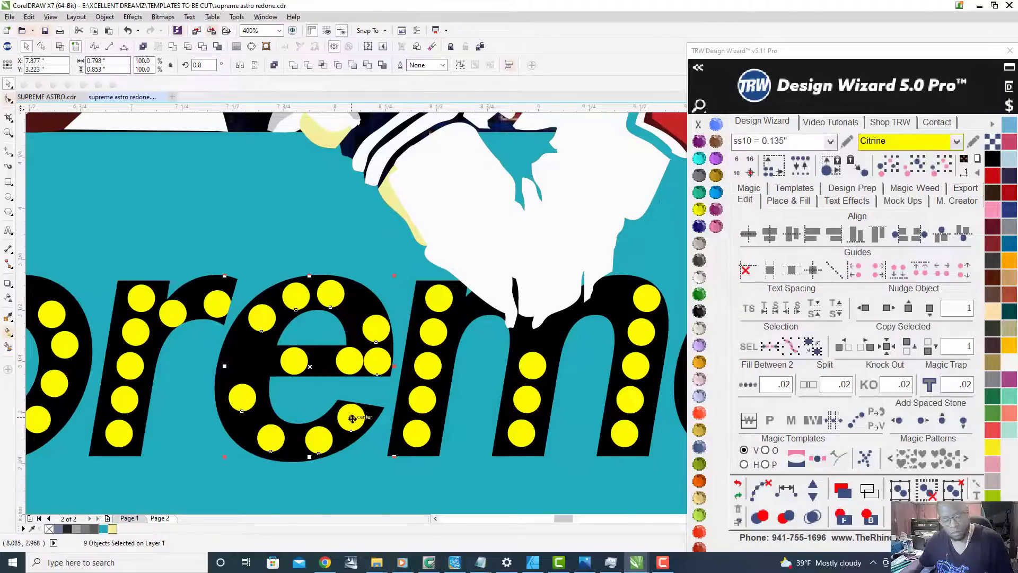
{"action": "left_click", "coordinate": [792, 495]}
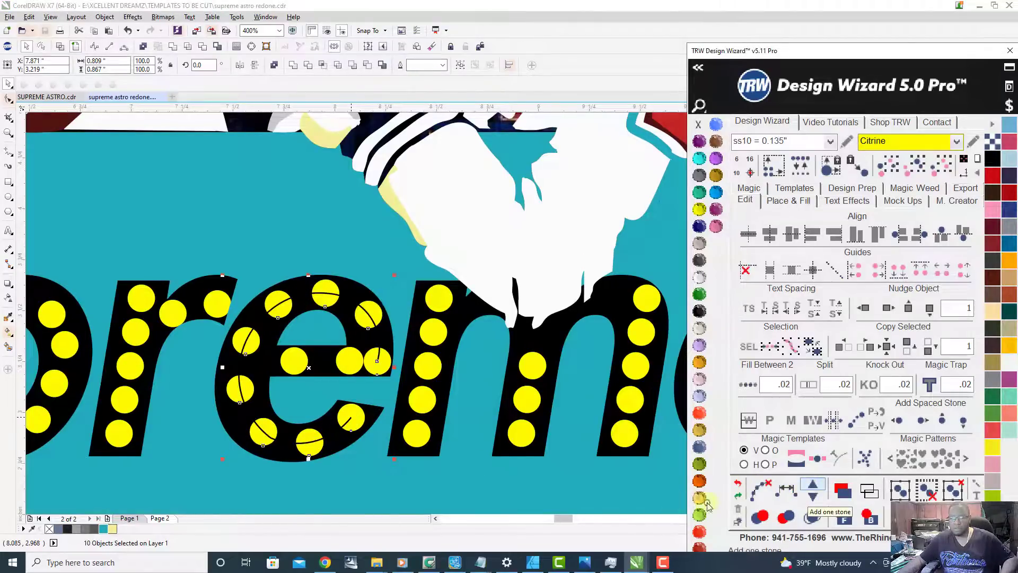
{"action": "left_click", "coordinate": [814, 487]}
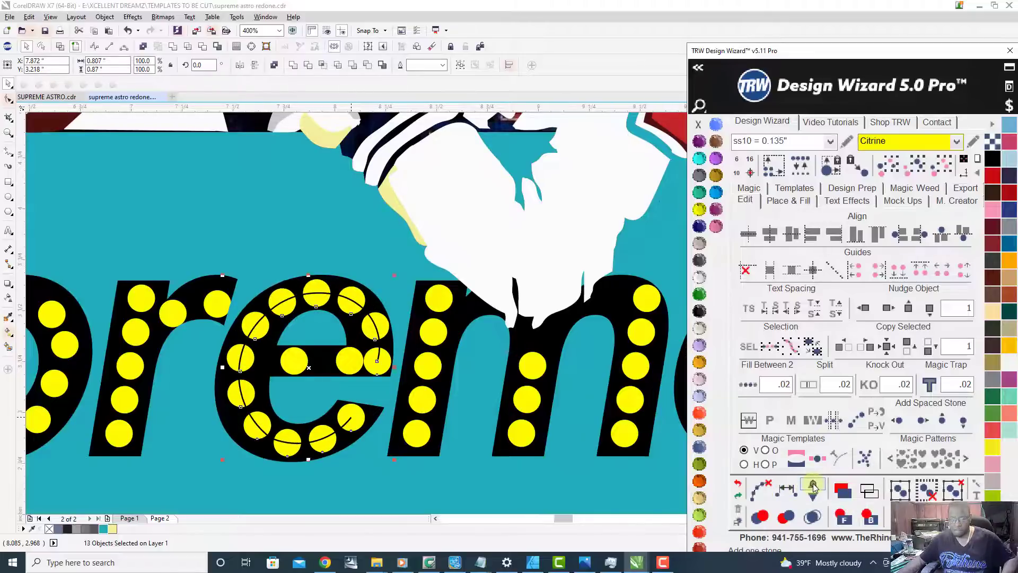
{"action": "left_click", "coordinate": [768, 487]}
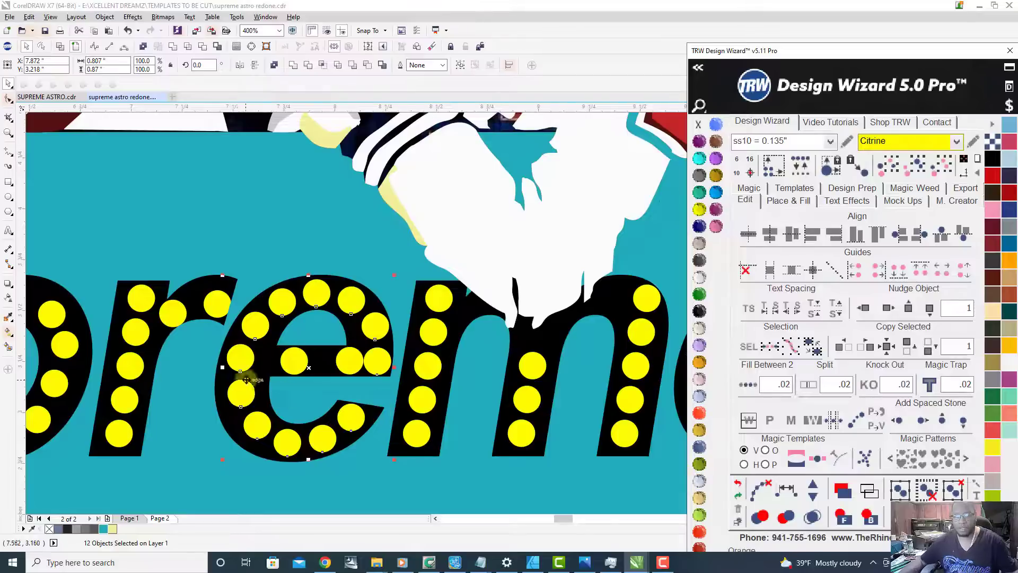
Step: Respace the stones across the first e's crossbar evenly with one added stone and clear the path
{"action": "left_click", "coordinate": [240, 357]}
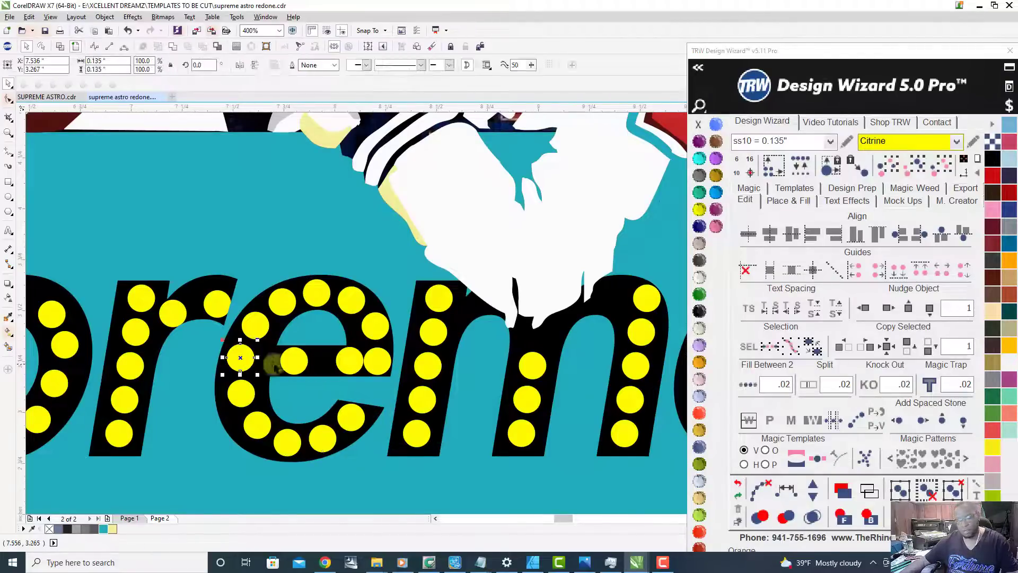
{"action": "left_click", "coordinate": [295, 363], "text": "shift"}
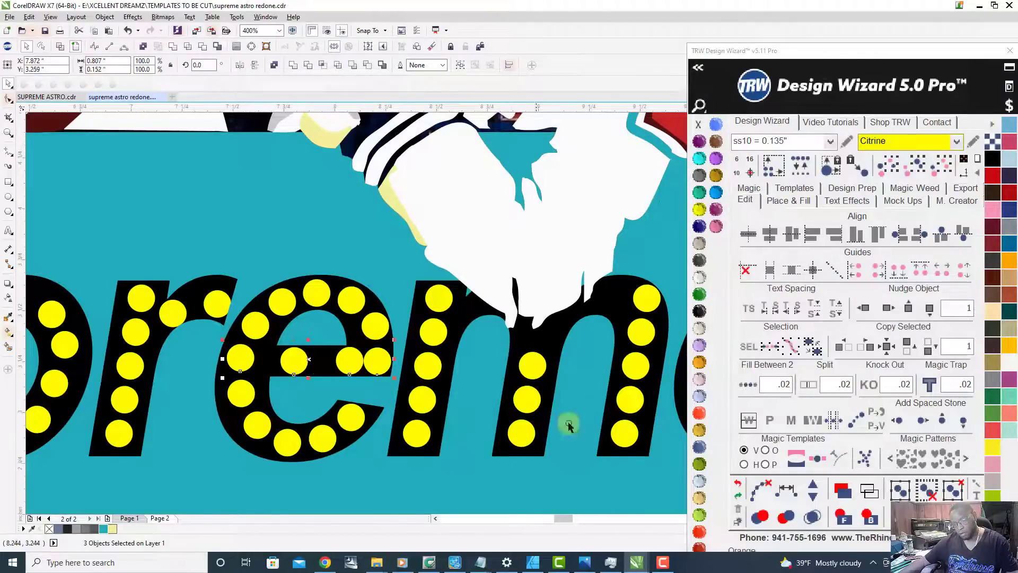
{"action": "left_click", "coordinate": [809, 489]}
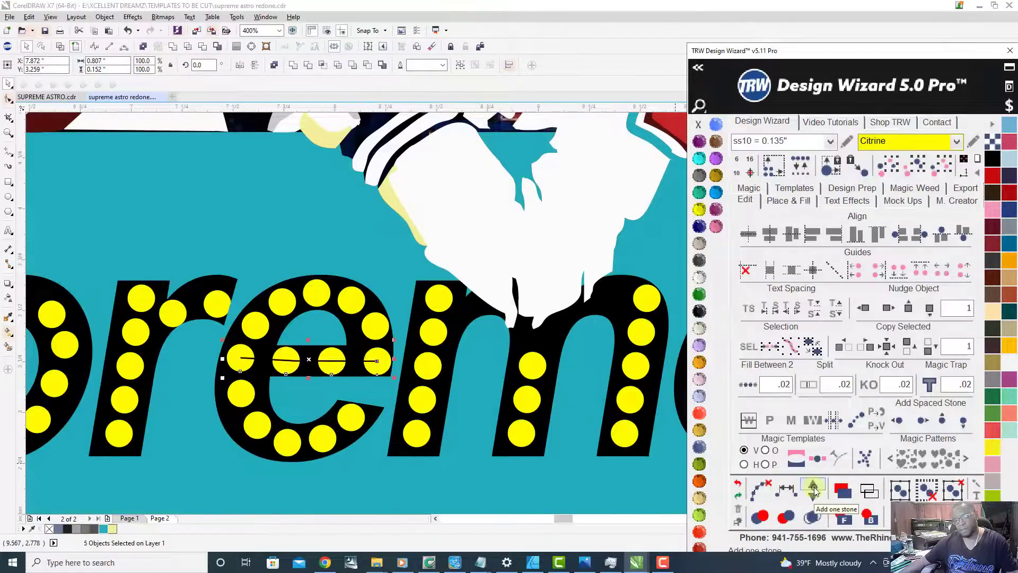
{"action": "left_click", "coordinate": [814, 489]}
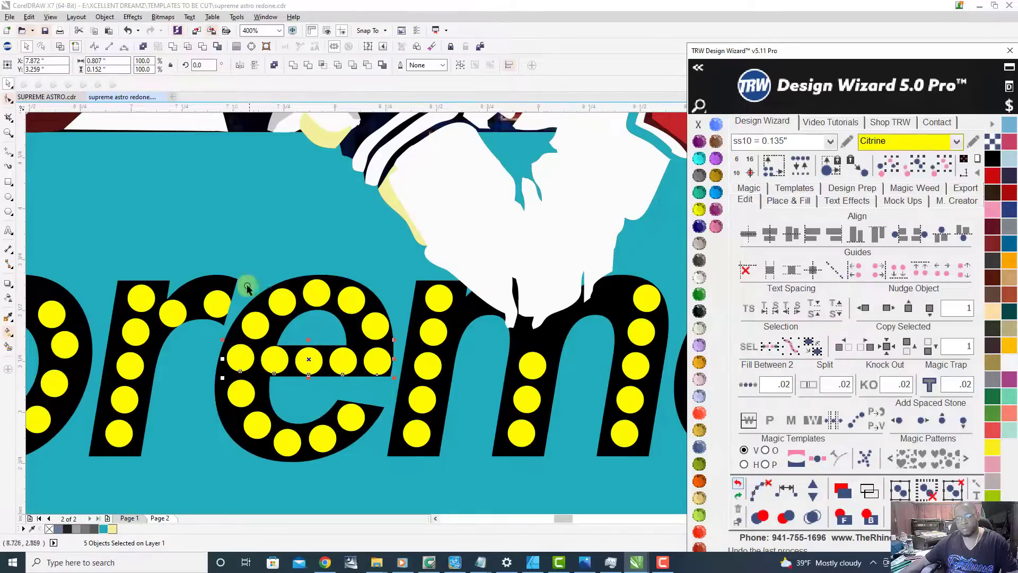
Step: Copy all the stones of the first e into the last letter e
{"action": "left_click_drag", "start_coordinate": [211, 226], "coordinate": [401, 497]}
{"action": "scroll", "coordinate": [273, 391], "scroll_direction": "down", "scroll_amount": 3}
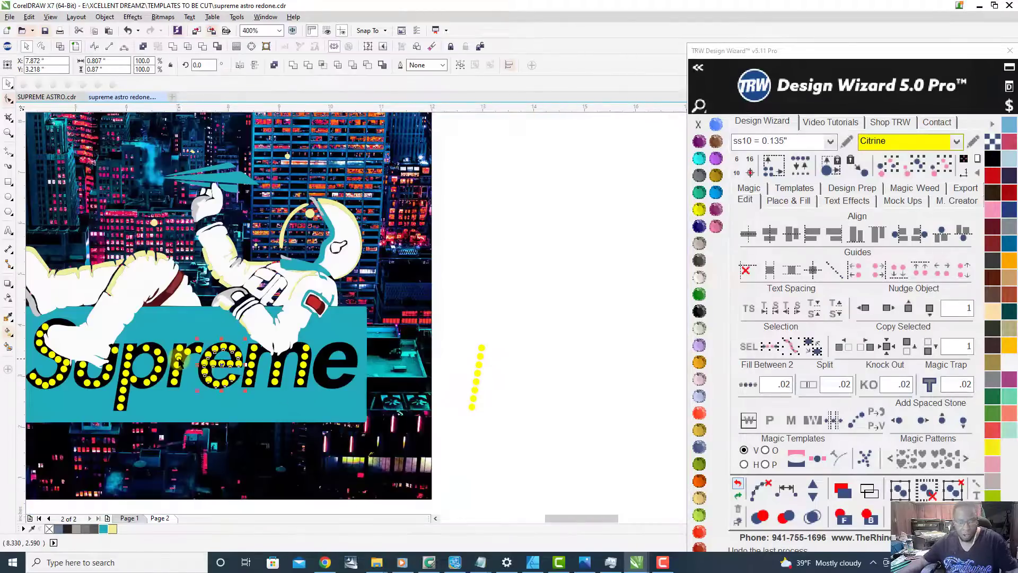
{"action": "scroll", "coordinate": [217, 355], "scroll_direction": "up", "scroll_amount": 2}
{"action": "left_click_drag", "start_coordinate": [207, 348], "coordinate": [433, 374]}
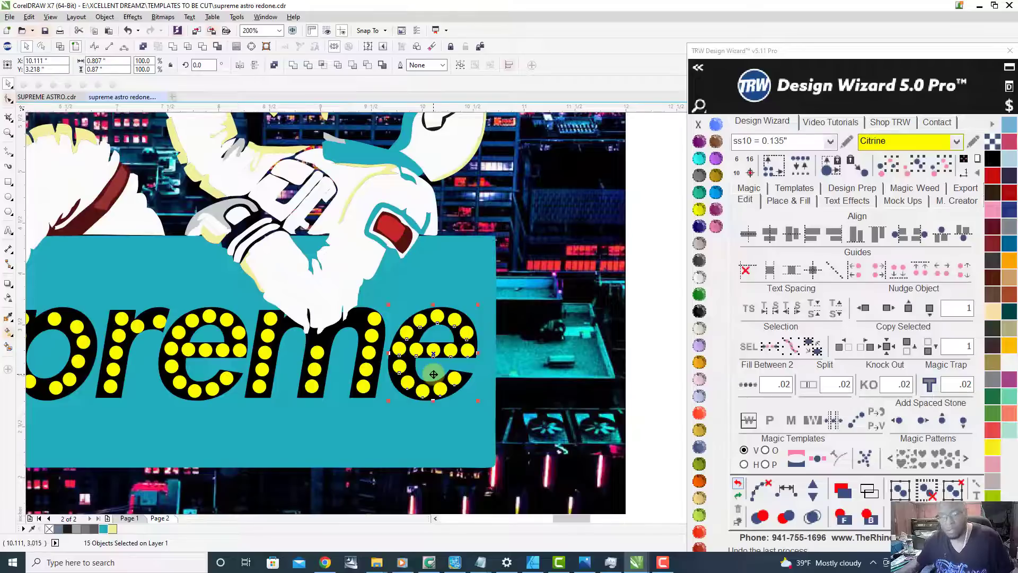
{"action": "scroll", "coordinate": [446, 345], "scroll_direction": "up", "scroll_amount": 1}
{"action": "scroll", "coordinate": [456, 355], "scroll_direction": "down", "scroll_amount": 1}
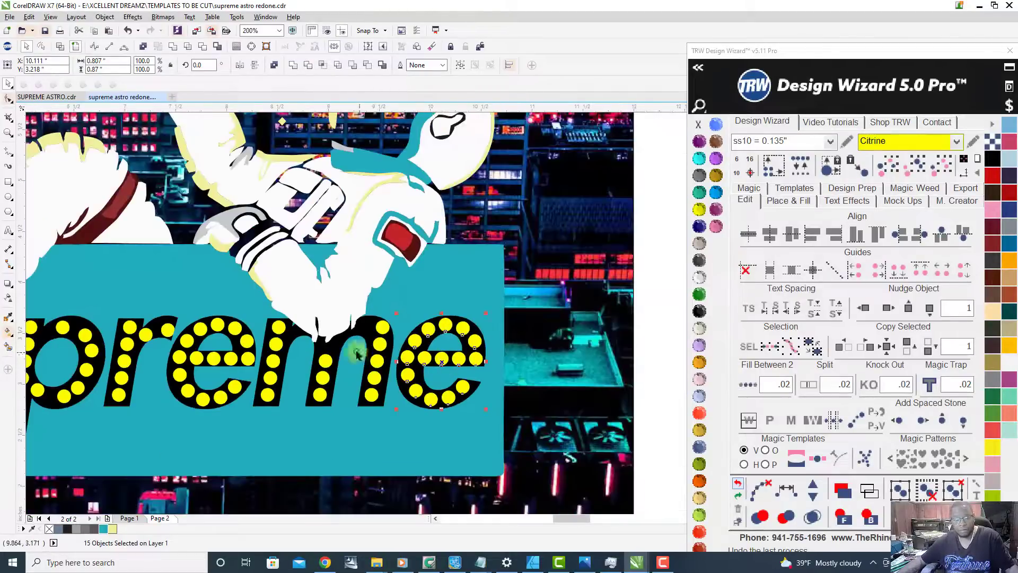
Step: Copy a Citrine stone into the arch beside the top of the m's last stem
{"action": "scroll", "coordinate": [366, 357], "scroll_direction": "up", "scroll_amount": 1}
{"action": "scroll", "coordinate": [429, 302], "scroll_direction": "up", "scroll_amount": 1}
{"action": "left_click", "coordinate": [408, 319]}
{"action": "left_click_drag", "start_coordinate": [407, 319], "coordinate": [344, 318]}
{"action": "right_click", "coordinate": [344, 317]}
Step: Respace the six stones of the m's arch and last stem evenly and clear the path
{"action": "scroll", "coordinate": [344, 305], "scroll_direction": "down", "scroll_amount": 1}
{"action": "left_click", "coordinate": [372, 311], "text": "shift"}
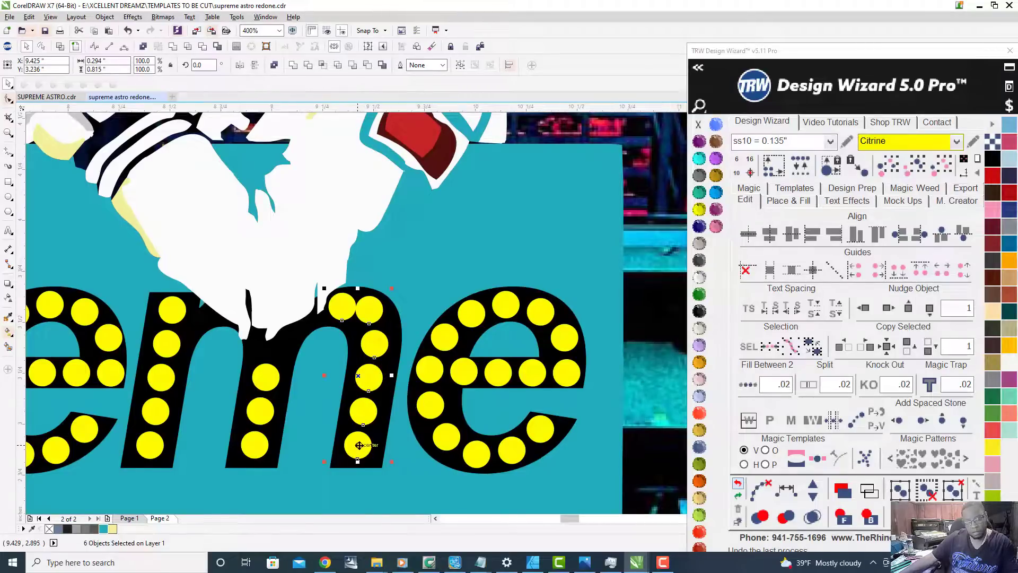
{"action": "left_click", "coordinate": [779, 494]}
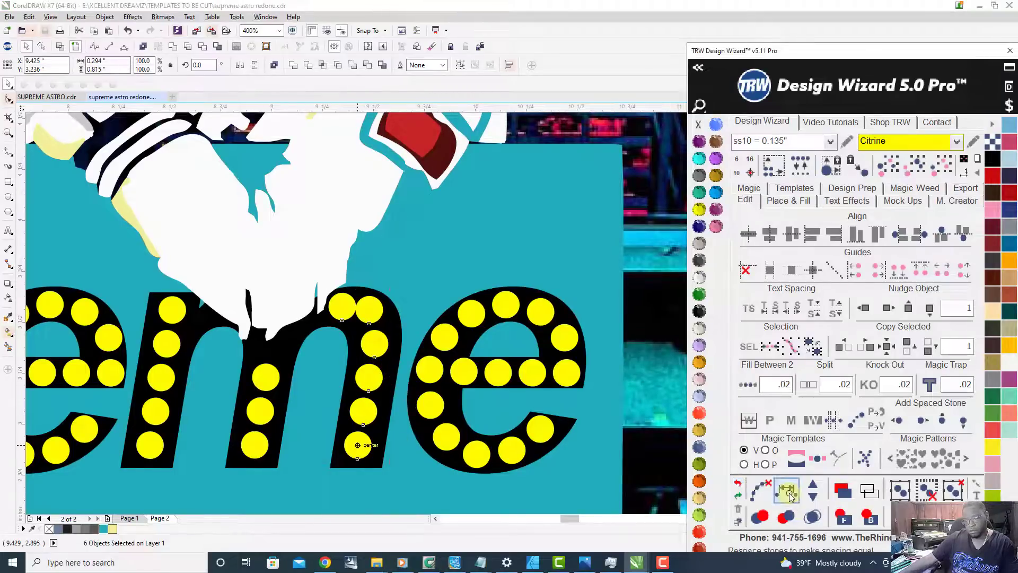
{"action": "left_click", "coordinate": [760, 491]}
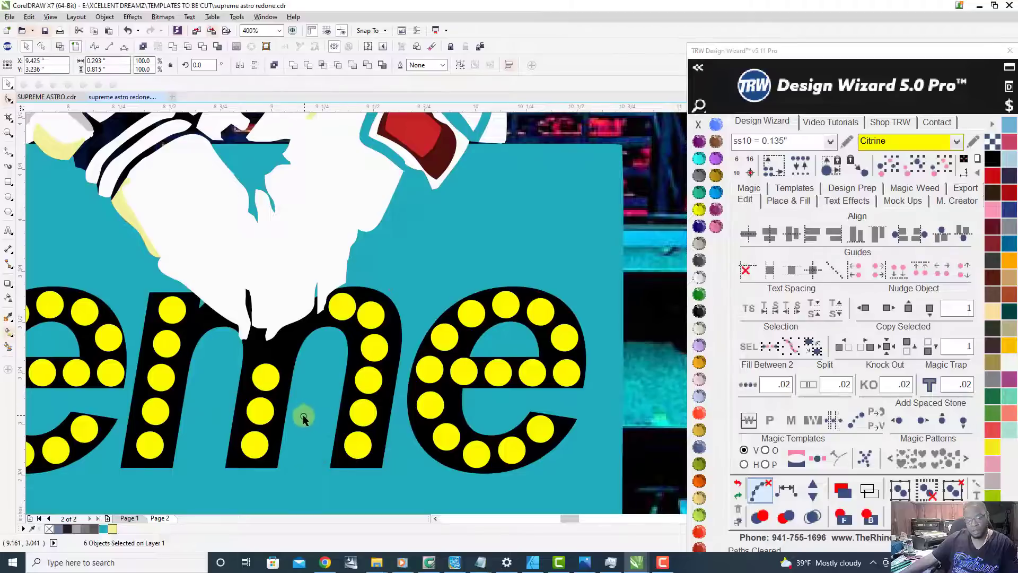
Step: Move the top stone of the m's middle stem up toward the astronaut's glove
{"action": "left_click", "coordinate": [268, 374]}
{"action": "scroll", "coordinate": [271, 363], "scroll_direction": "up", "scroll_amount": 1}
{"action": "left_click_drag", "start_coordinate": [263, 415], "coordinate": [280, 368]}
{"action": "scroll", "coordinate": [275, 355], "scroll_direction": "down", "scroll_amount": 1}
{"action": "scroll", "coordinate": [270, 357], "scroll_direction": "up", "scroll_amount": 2}
{"action": "scroll", "coordinate": [280, 368], "scroll_direction": "down", "scroll_amount": 2}
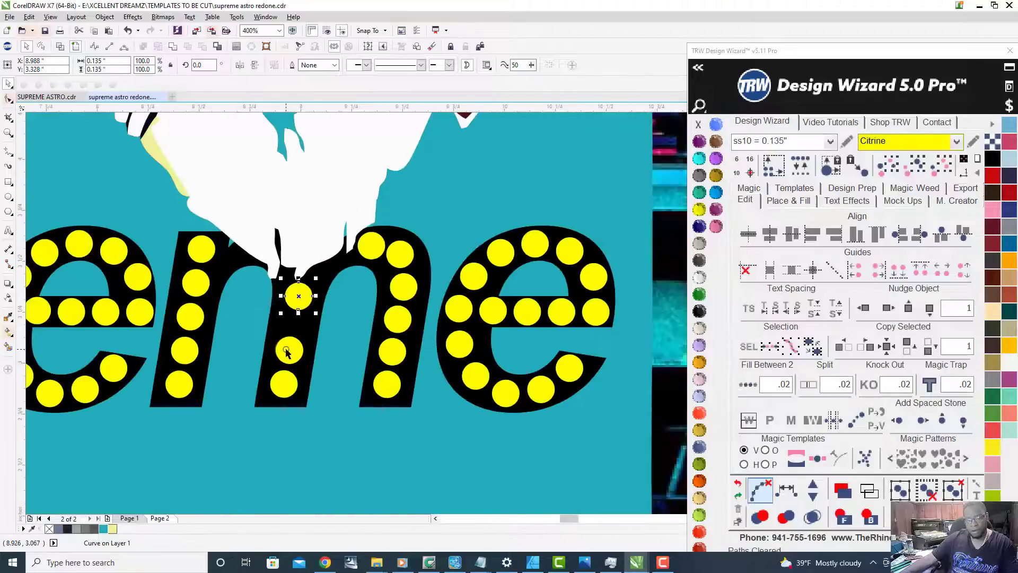
Step: Respace the three stones in the m's middle stem evenly, trying a fourth stone and removing it again
{"action": "left_click", "coordinate": [286, 353], "text": "shift"}
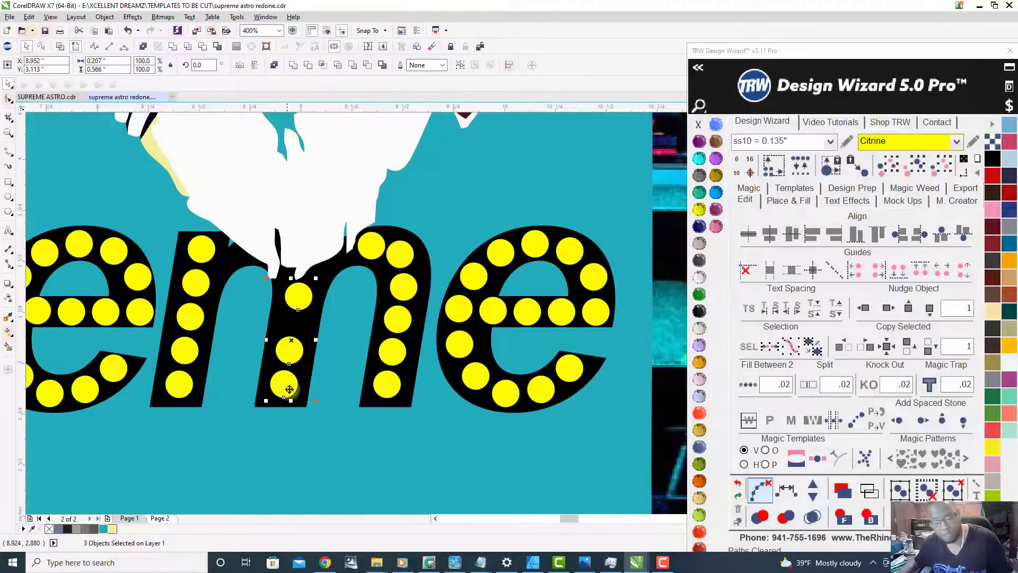
{"action": "left_click", "coordinate": [783, 494]}
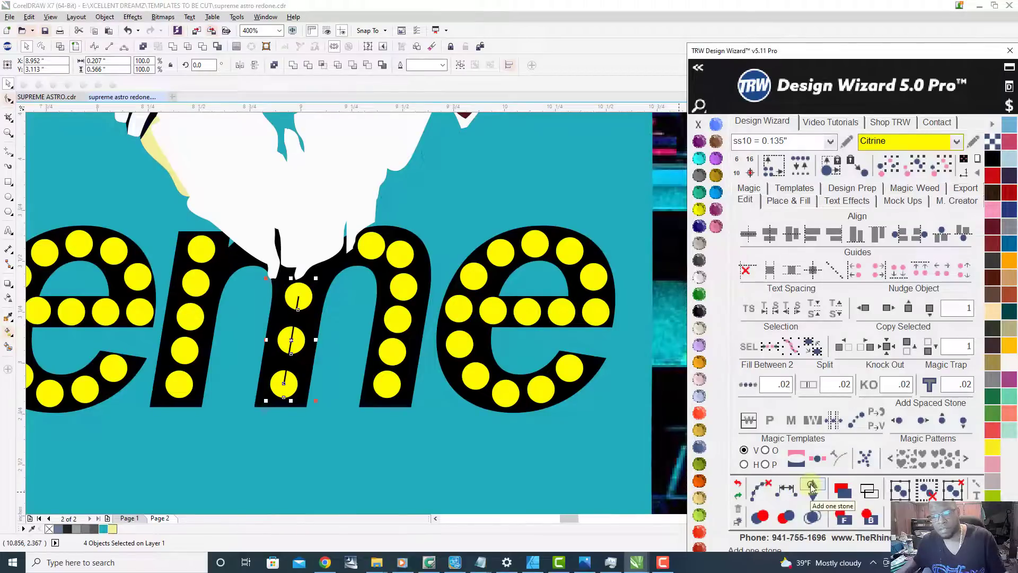
{"action": "left_click", "coordinate": [812, 483]}
{"action": "left_click", "coordinate": [811, 494]}
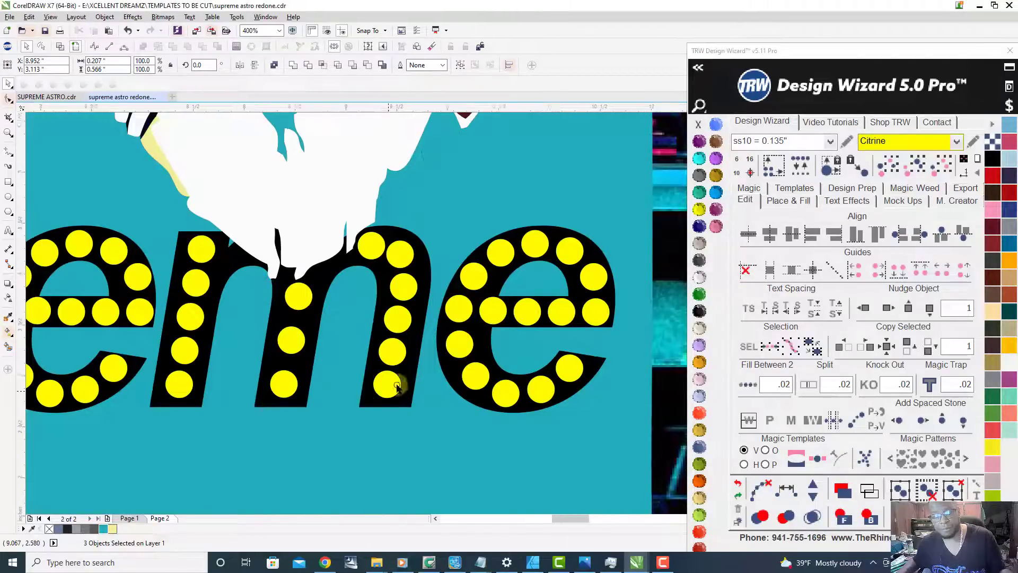
Step: Copy a Citrine stone into the junction between the p's stem and the top of its bowl
{"action": "scroll", "coordinate": [397, 387], "scroll_direction": "down", "scroll_amount": 2}
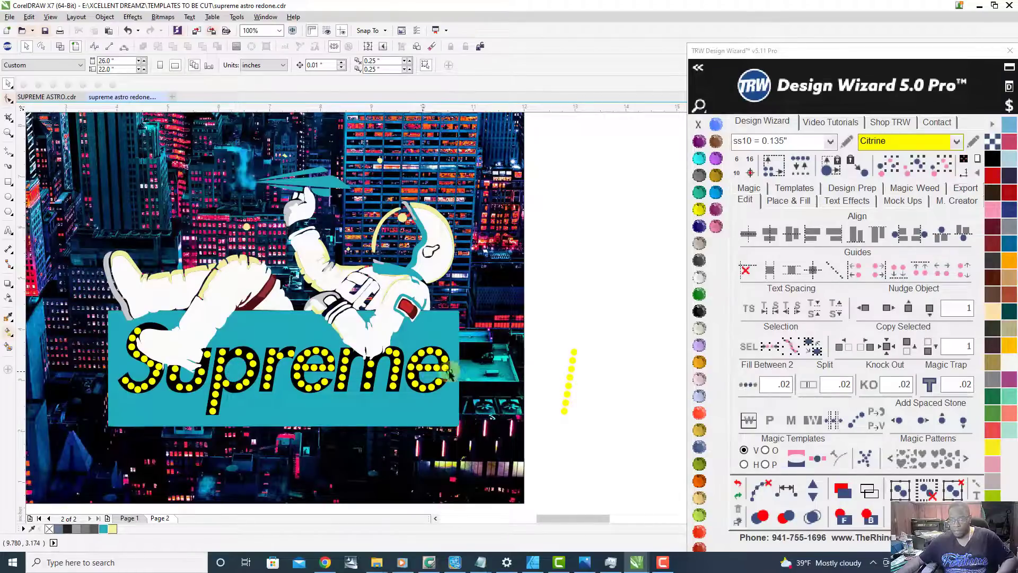
{"action": "scroll", "coordinate": [228, 366], "scroll_direction": "up", "scroll_amount": 2}
{"action": "scroll", "coordinate": [195, 367], "scroll_direction": "up", "scroll_amount": 2}
{"action": "left_click_drag", "start_coordinate": [382, 211], "coordinate": [295, 268]}
{"action": "scroll", "coordinate": [340, 249], "scroll_direction": "down", "scroll_amount": 2}
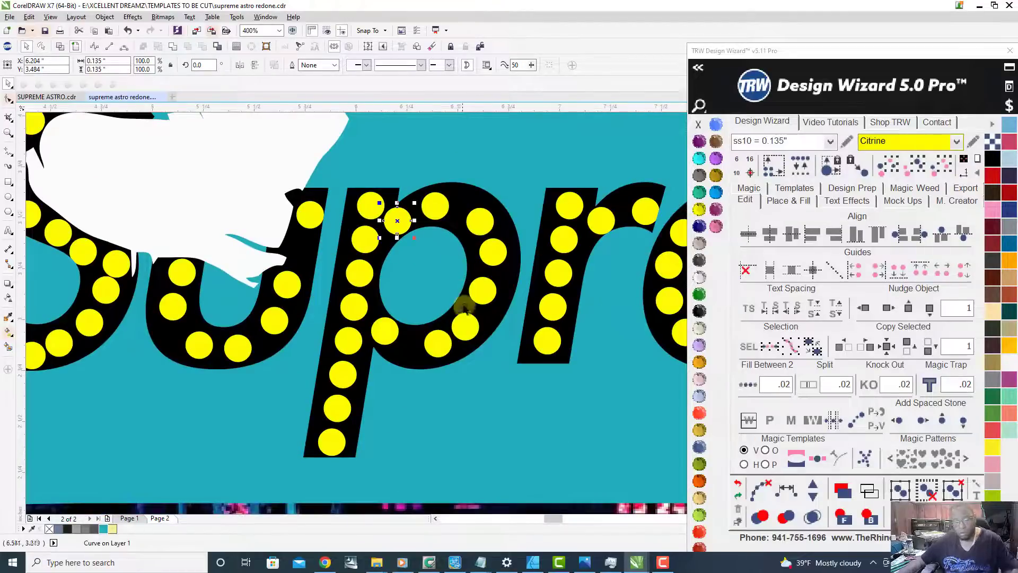
Step: Delete the lower outer stone of the p's bowl and respace the remaining eight bowl stones evenly
{"action": "left_click", "coordinate": [434, 206], "text": "shift"}
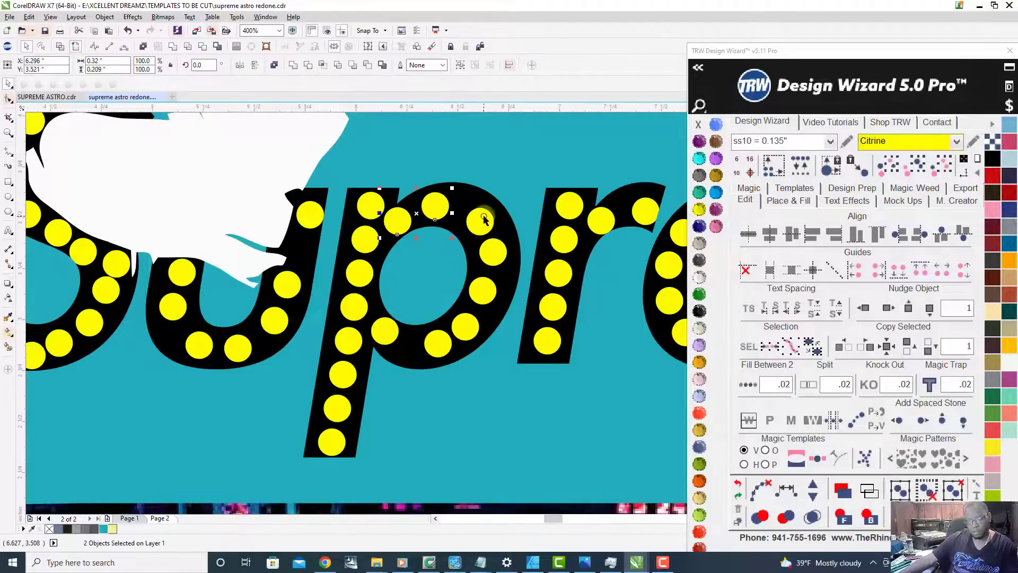
{"action": "left_click", "coordinate": [497, 339], "text": "shift"}
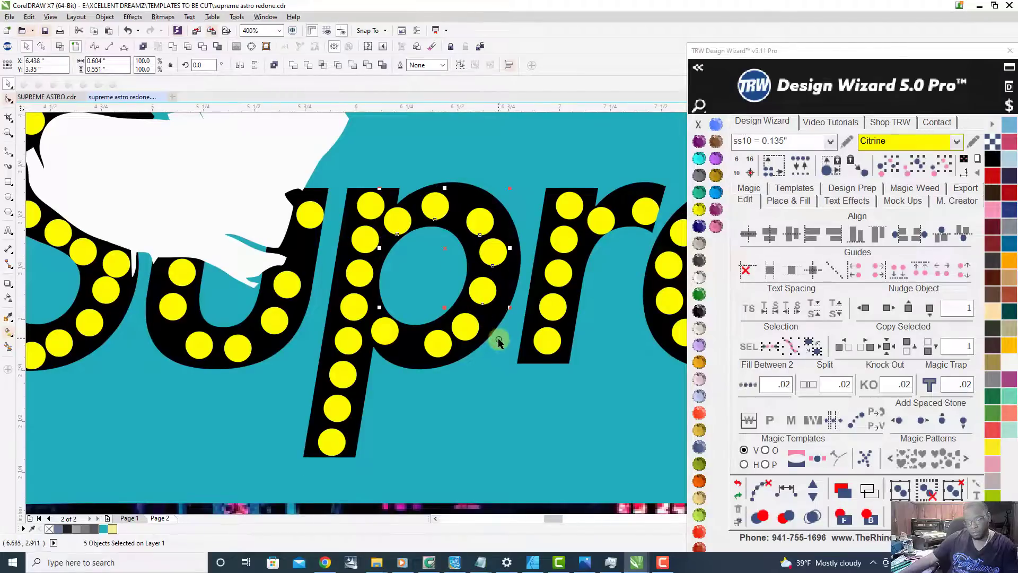
{"action": "left_click", "coordinate": [397, 221]}
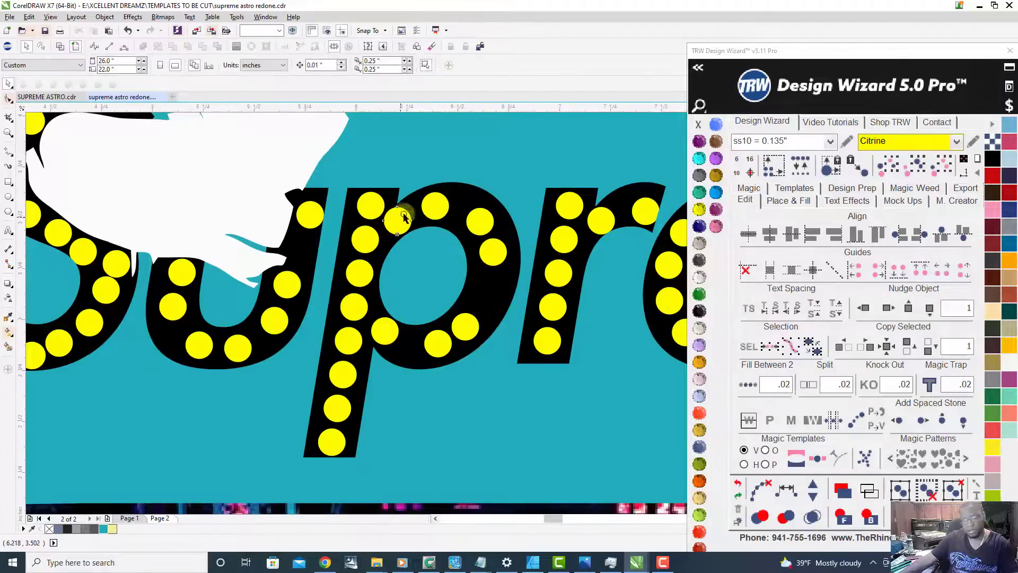
{"action": "left_click", "coordinate": [437, 209], "text": "shift"}
{"action": "left_click", "coordinate": [482, 220], "text": "shift"}
{"action": "left_click", "coordinate": [497, 254], "text": "shift"}
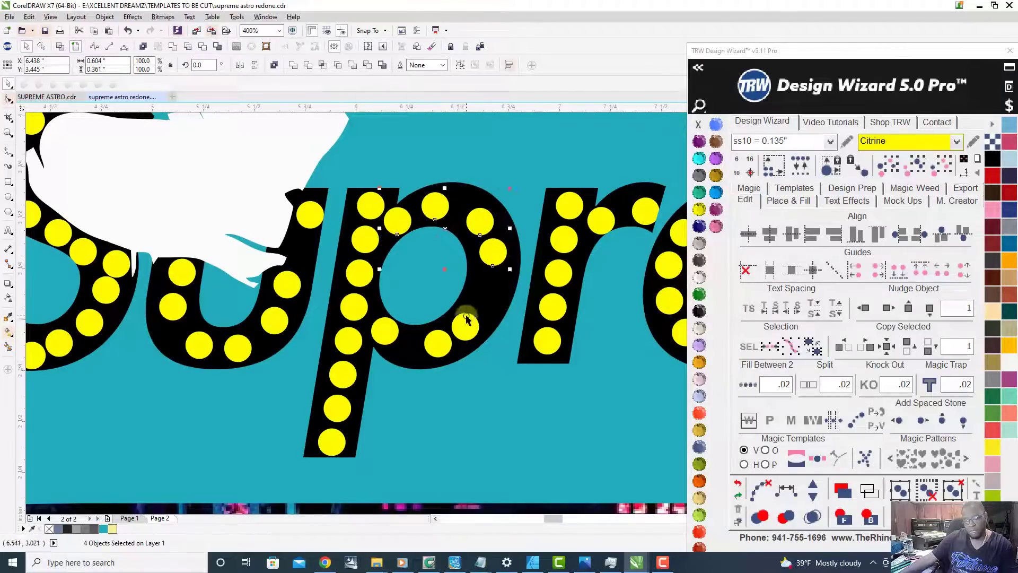
{"action": "left_click", "coordinate": [443, 346], "text": "shift"}
{"action": "left_click", "coordinate": [385, 332], "text": "shift"}
{"action": "left_click", "coordinate": [351, 311], "text": "shift"}
{"action": "left_click", "coordinate": [790, 489]}
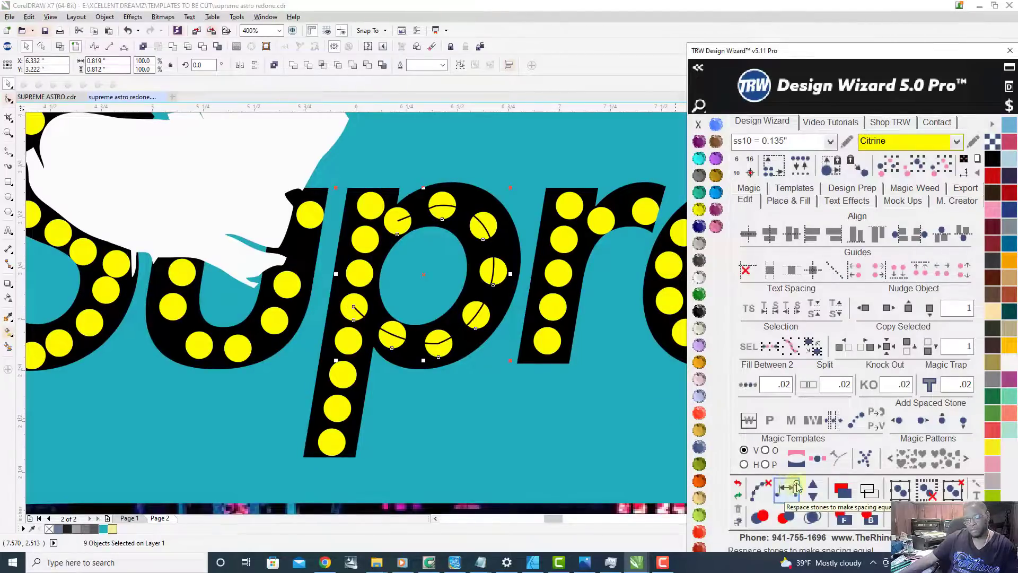
Step: Add stones to the p's bowl up to eleven, take one away to leave ten, and clear the path
{"action": "left_click", "coordinate": [814, 486]}
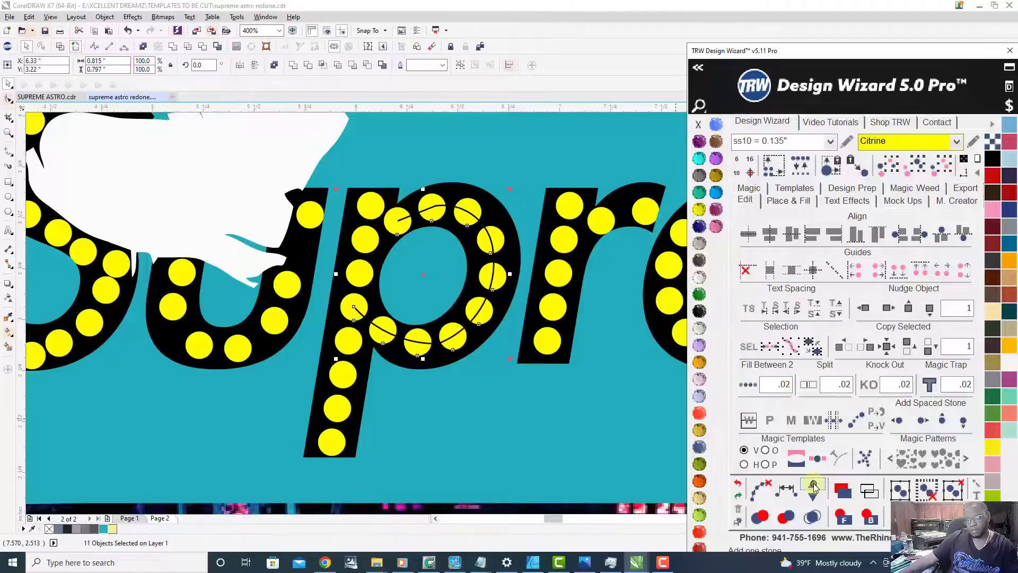
{"action": "left_click", "coordinate": [814, 487]}
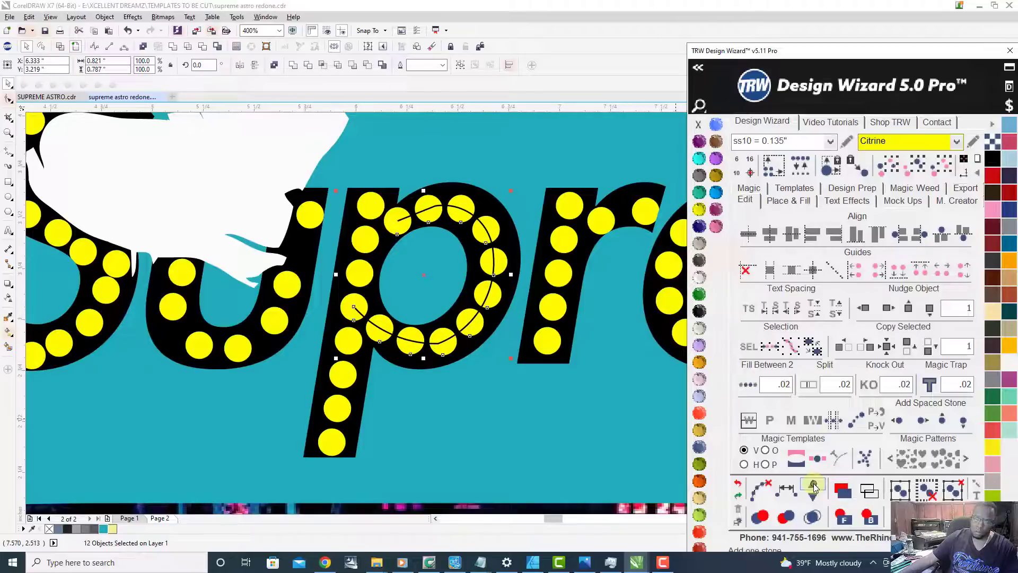
{"action": "scroll", "coordinate": [491, 404], "scroll_direction": "down", "scroll_amount": 2}
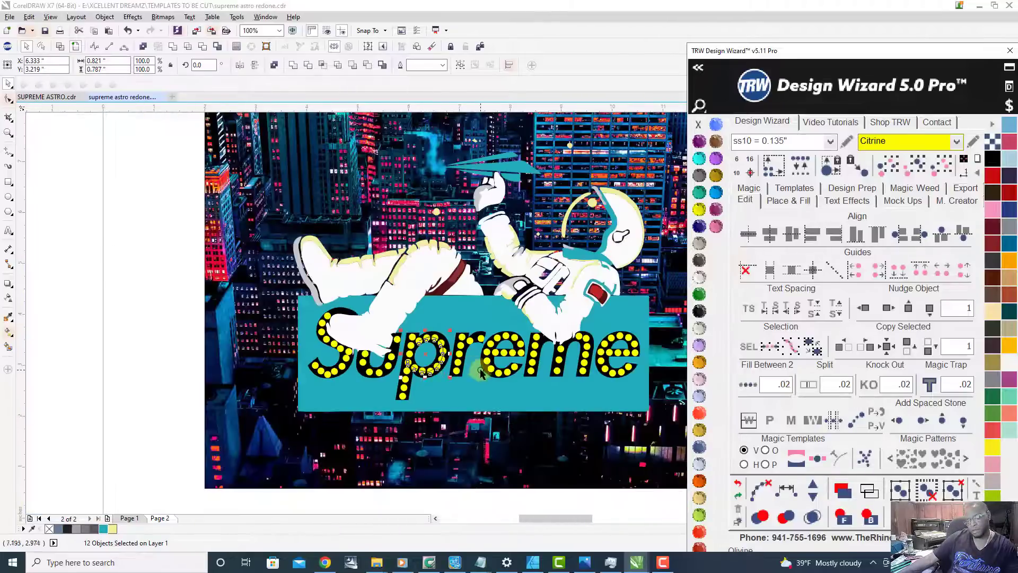
{"action": "scroll", "coordinate": [480, 373], "scroll_direction": "up", "scroll_amount": 1}
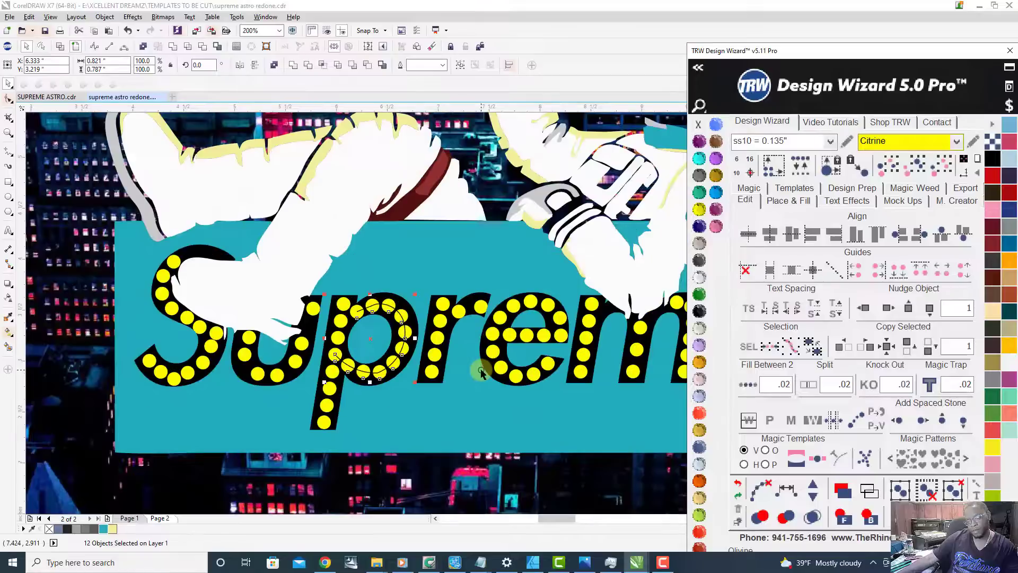
{"action": "left_click", "coordinate": [815, 498]}
{"action": "left_click", "coordinate": [759, 489]}
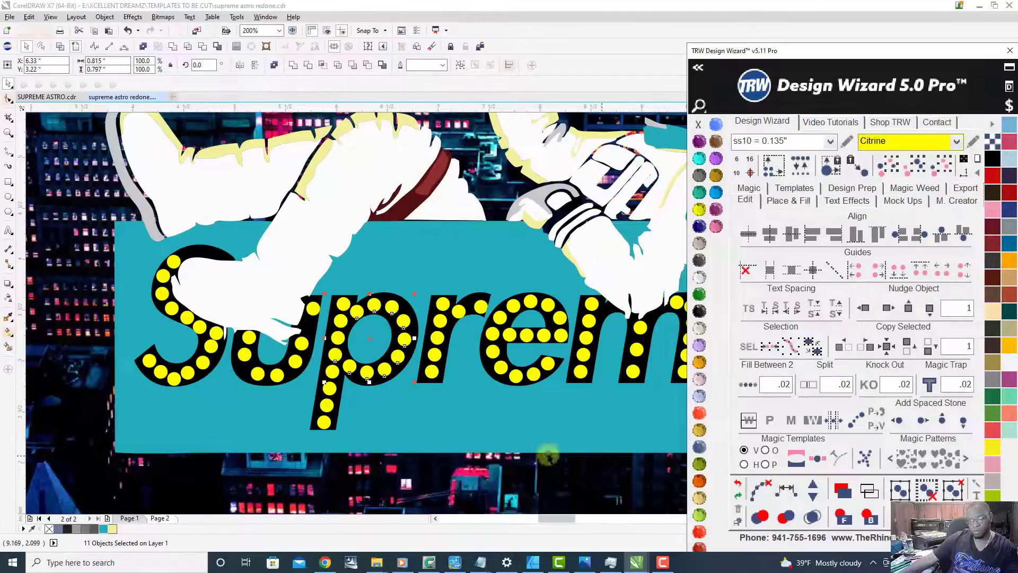
{"action": "left_click", "coordinate": [198, 418]}
Step: Delete the two stones on either side of the lowest stone in the S's bottom curve
{"action": "scroll", "coordinate": [409, 382], "scroll_direction": "down", "scroll_amount": 1}
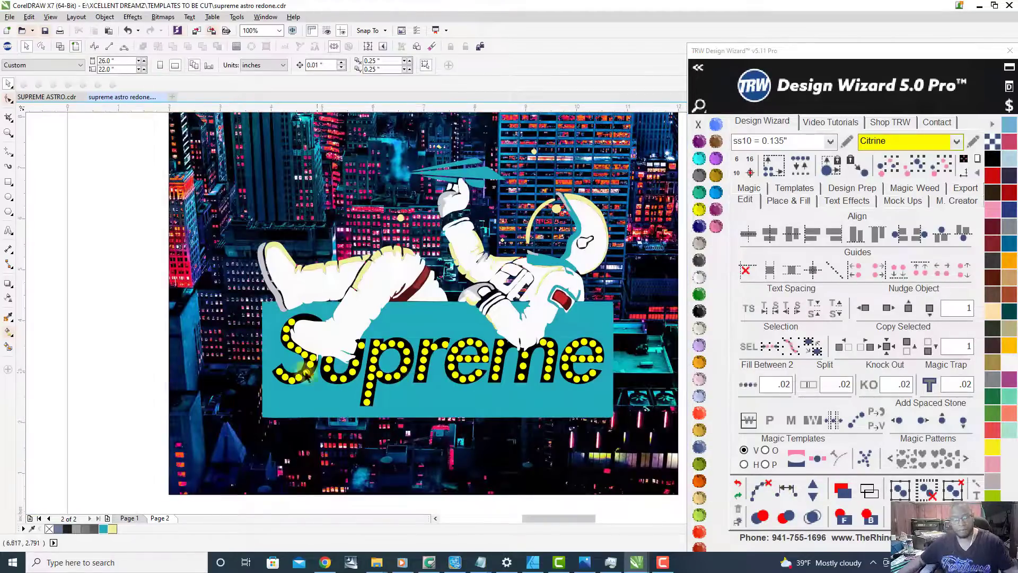
{"action": "scroll", "coordinate": [316, 376], "scroll_direction": "up", "scroll_amount": 3}
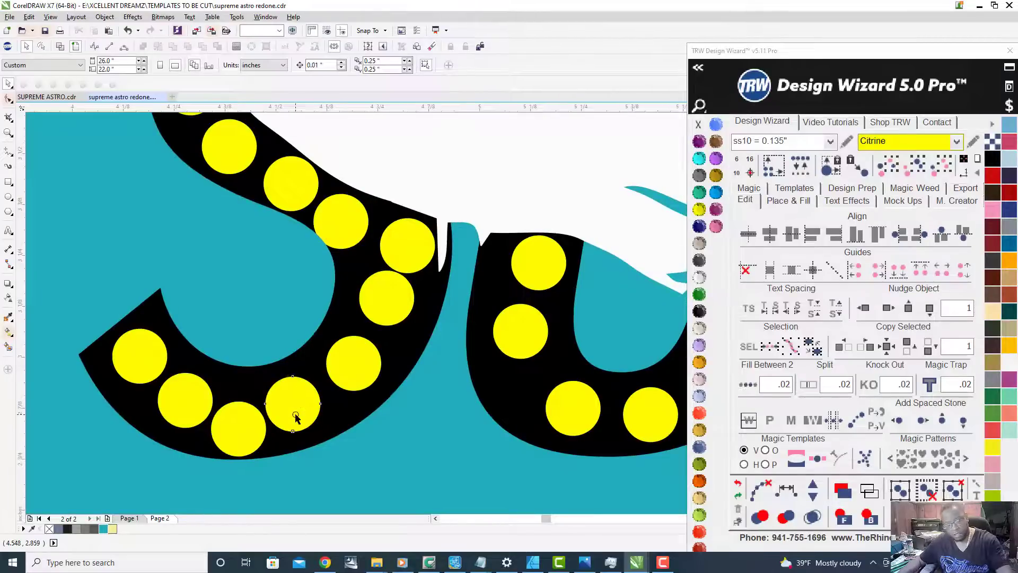
{"action": "key", "text": "Delete"}
{"action": "left_click", "coordinate": [180, 403]}
{"action": "key", "text": "Delete"}
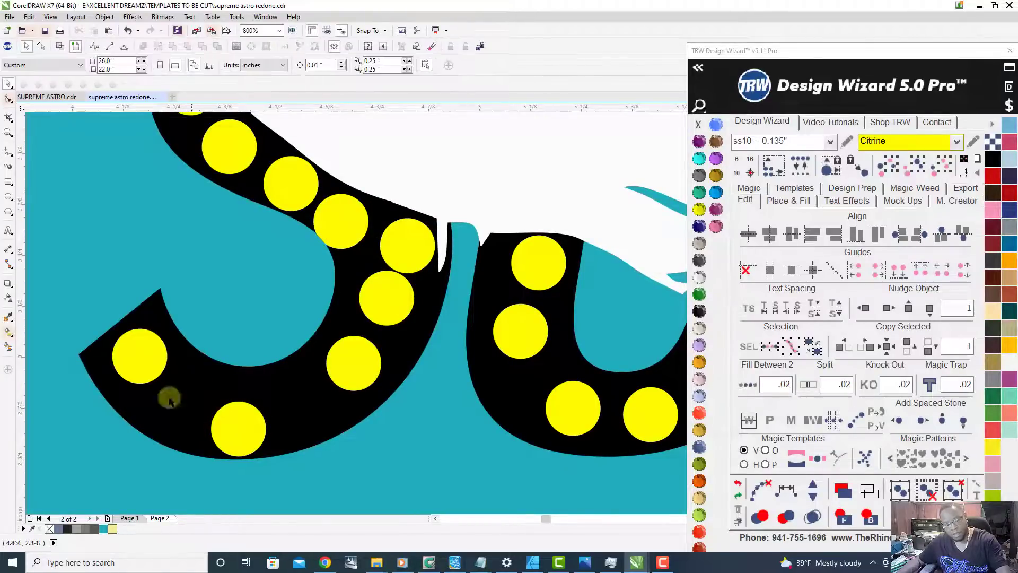
Step: Respace the five remaining stones of the S's lower curve evenly and add two more along the same path
{"action": "left_click", "coordinate": [134, 370]}
{"action": "left_click", "coordinate": [239, 429], "text": "shift"}
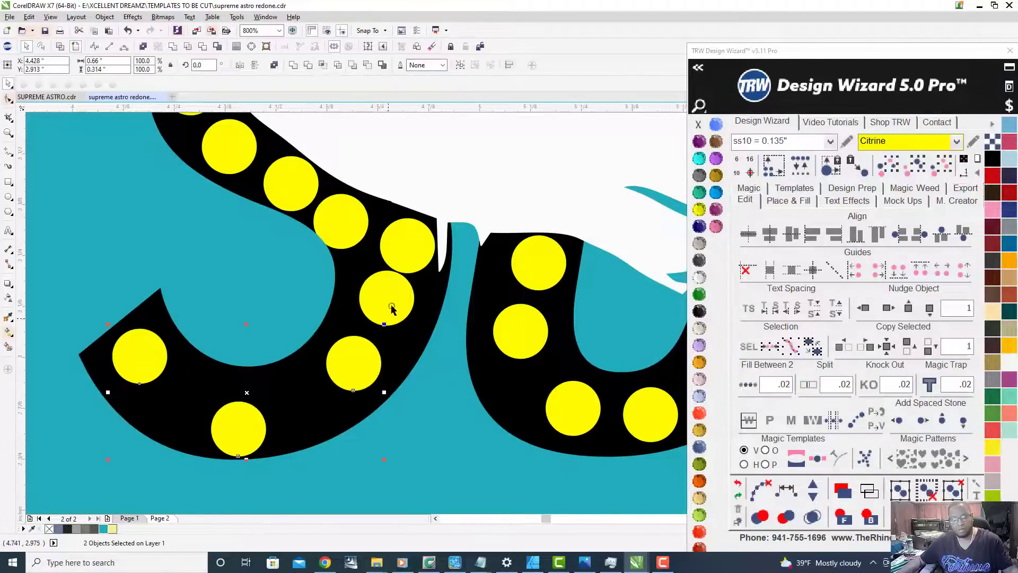
{"action": "left_click", "coordinate": [786, 489]}
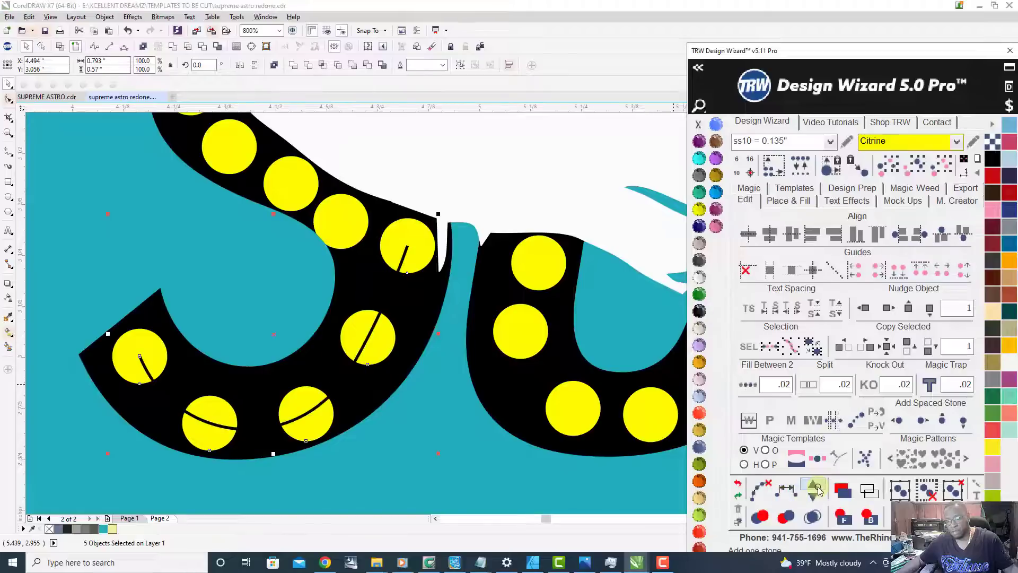
{"action": "left_click", "coordinate": [815, 490]}
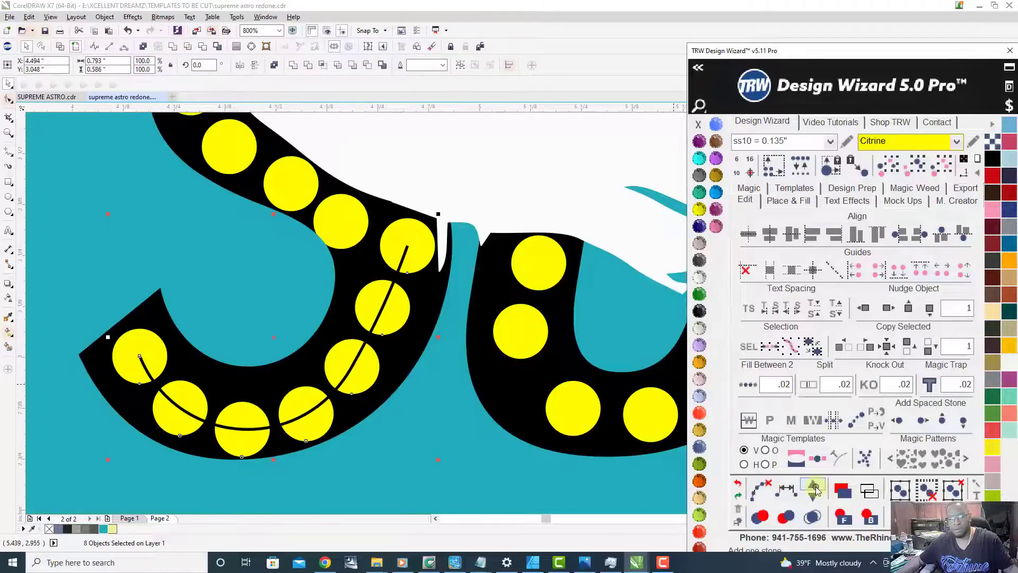
Step: Respace the seven stones along the S's upper curve and diagonal evenly and clear the path
{"action": "scroll", "coordinate": [362, 392], "scroll_direction": "down", "scroll_amount": 2}
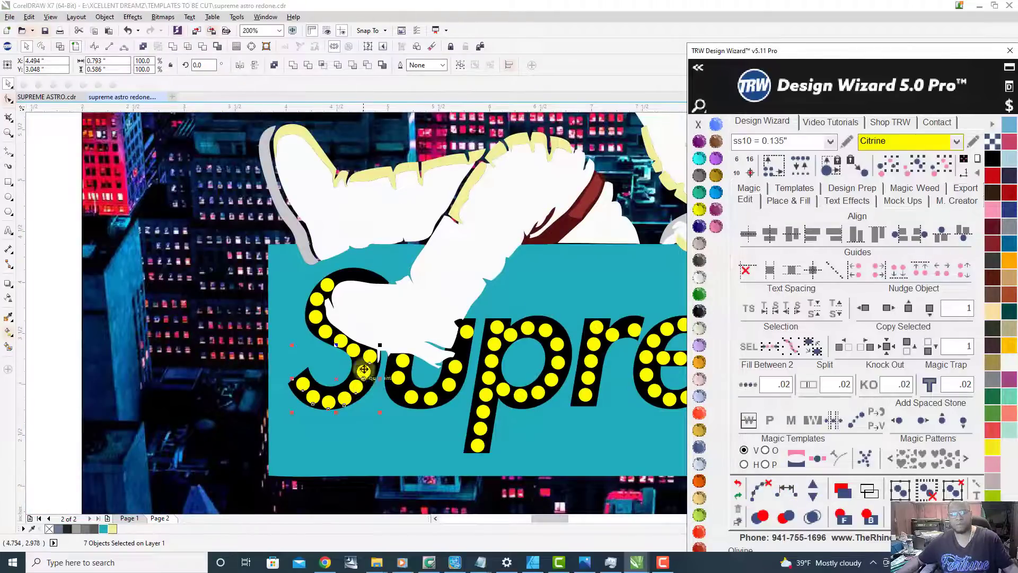
{"action": "scroll", "coordinate": [363, 377], "scroll_direction": "up", "scroll_amount": 1}
{"action": "left_click", "coordinate": [294, 214]}
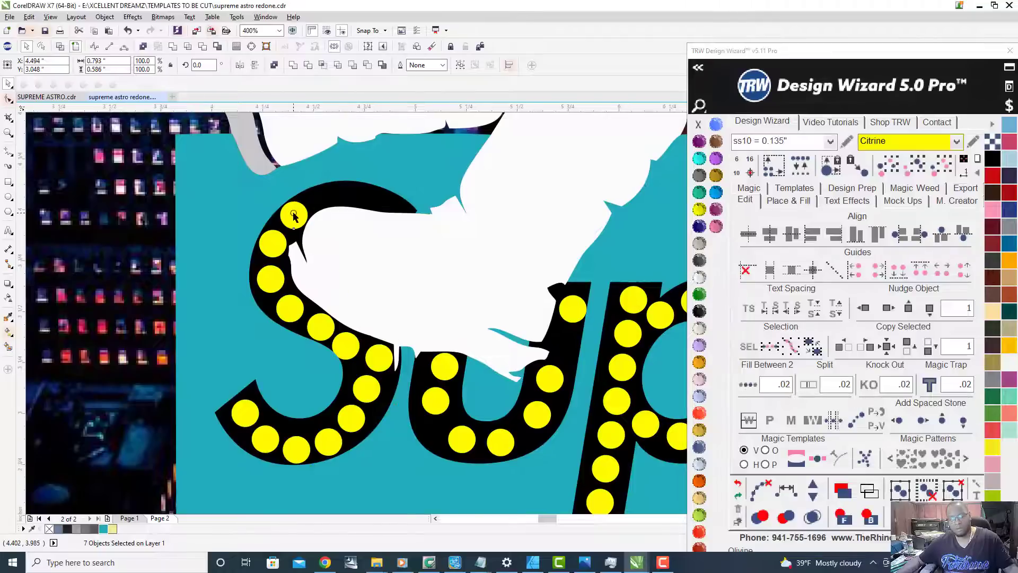
{"action": "left_click", "coordinate": [266, 249], "text": "shift"}
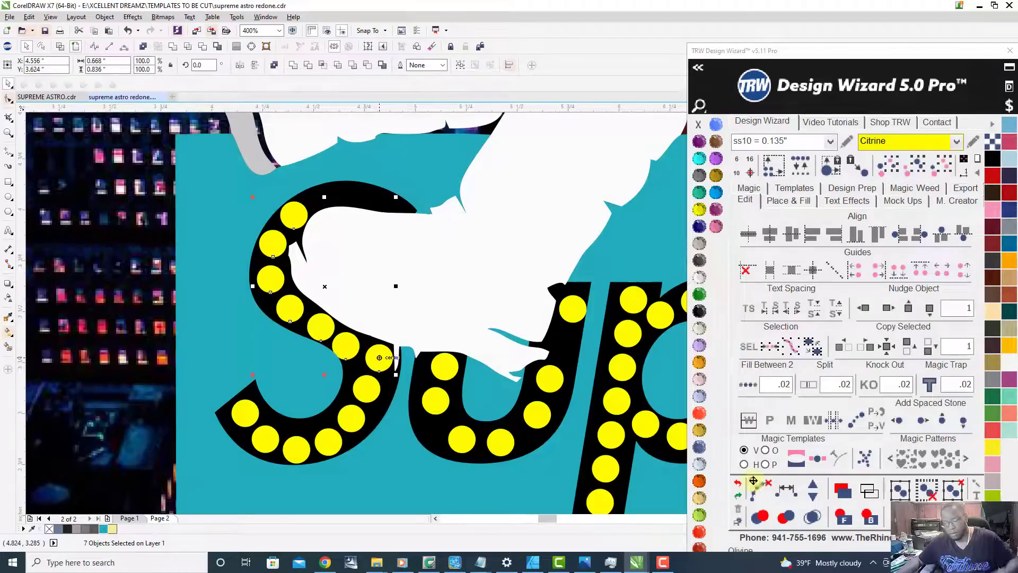
{"action": "left_click", "coordinate": [785, 493]}
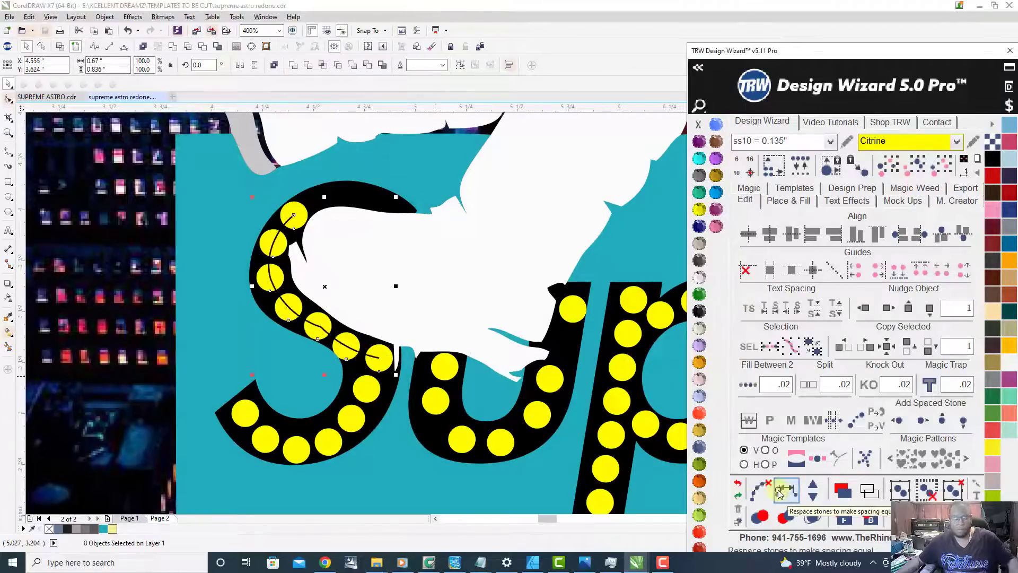
{"action": "left_click", "coordinate": [764, 489]}
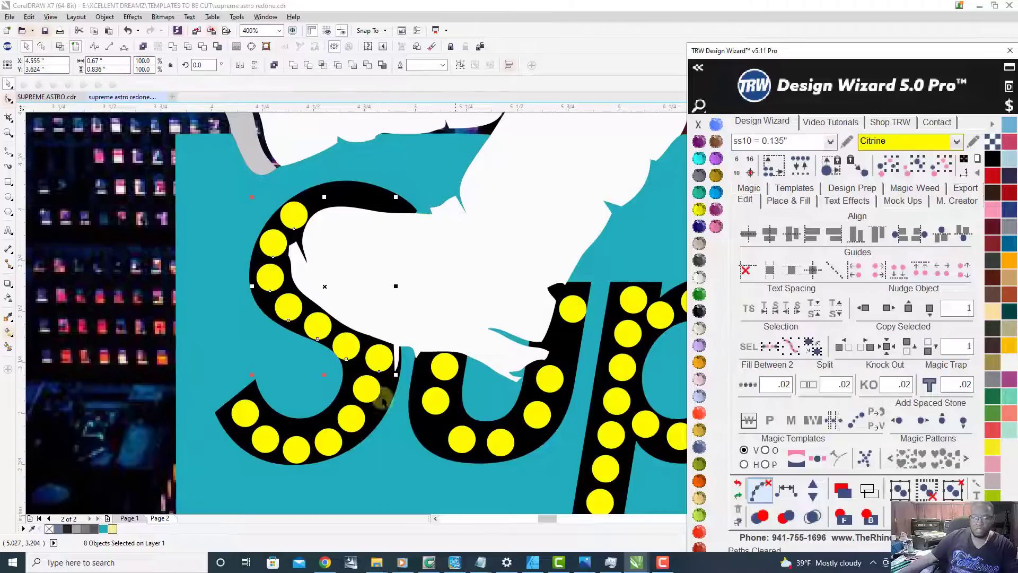
Step: Move the top stone of the u's second stem up and inward toward the astronaut's leg
{"action": "scroll", "coordinate": [362, 408], "scroll_direction": "down", "scroll_amount": 2}
{"action": "scroll", "coordinate": [404, 427], "scroll_direction": "up", "scroll_amount": 1}
{"action": "scroll", "coordinate": [393, 421], "scroll_direction": "up", "scroll_amount": 3}
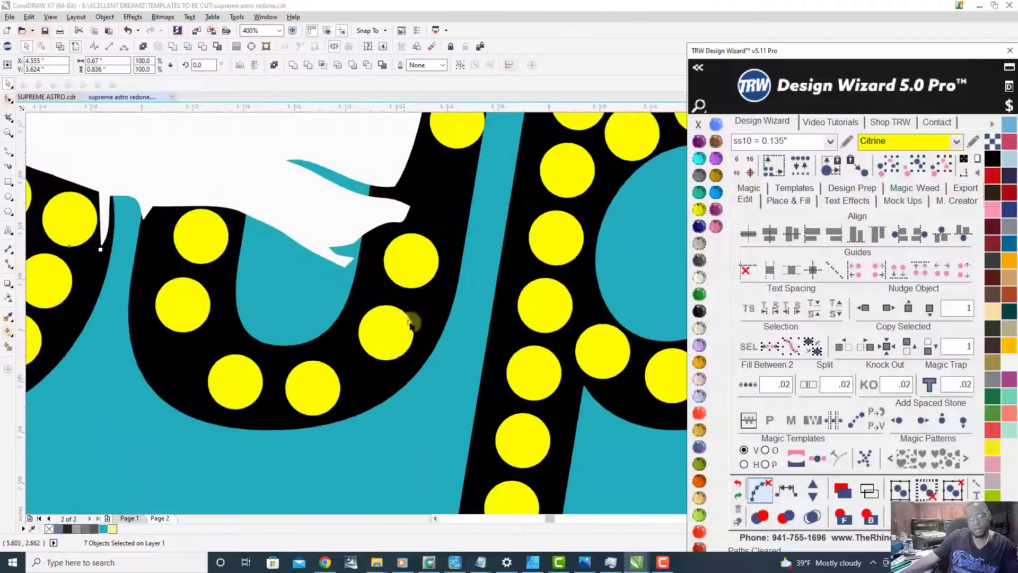
{"action": "scroll", "coordinate": [429, 375], "scroll_direction": "down", "scroll_amount": 3}
{"action": "scroll", "coordinate": [434, 263], "scroll_direction": "up", "scroll_amount": 1}
{"action": "scroll", "coordinate": [435, 263], "scroll_direction": "up", "scroll_amount": 2}
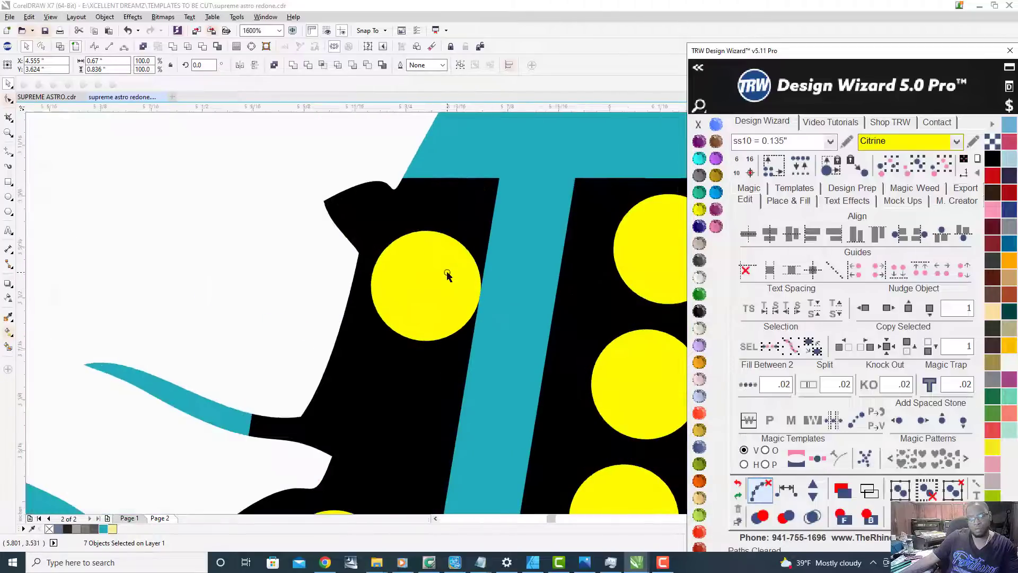
{"action": "left_click_drag", "start_coordinate": [447, 272], "coordinate": [424, 239]}
{"action": "scroll", "coordinate": [480, 201], "scroll_direction": "down", "scroll_amount": 2}
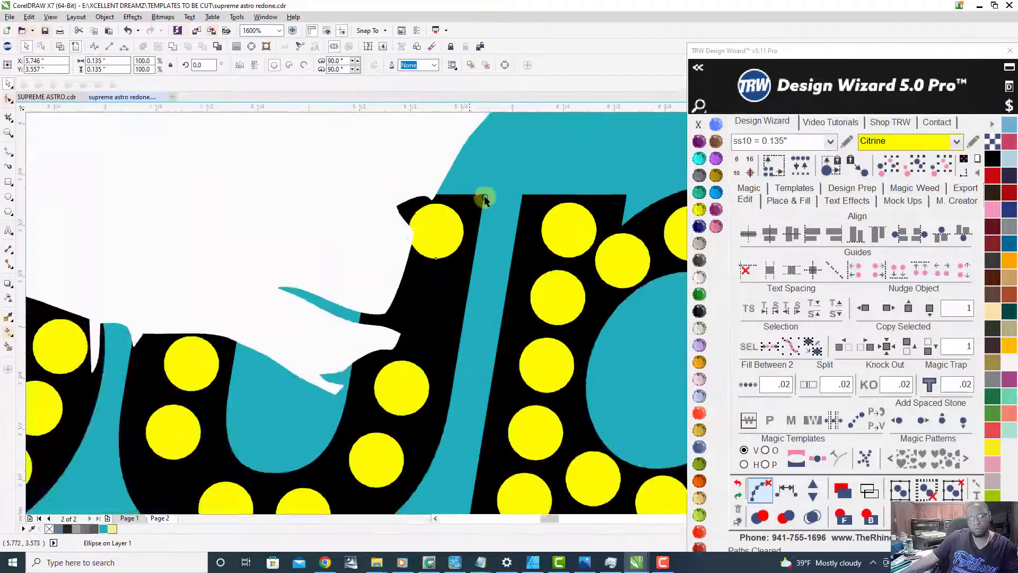
Step: Shift the top stone of the u's first stem slightly outward to centre it in the black stroke
{"action": "left_click", "coordinate": [443, 289], "text": "shift"}
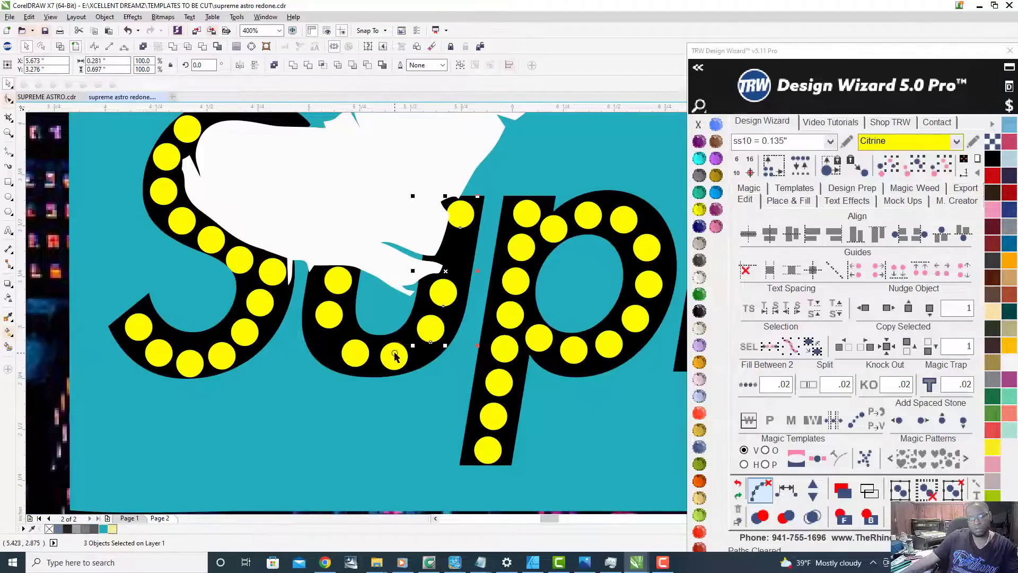
{"action": "left_click", "coordinate": [334, 287], "text": "shift"}
{"action": "scroll", "coordinate": [366, 292], "scroll_direction": "up", "scroll_amount": 2}
{"action": "left_click", "coordinate": [343, 281]}
{"action": "left_click_drag", "start_coordinate": [361, 295], "coordinate": [345, 291]}
Step: Respace the u's seven stones evenly, add two more for nine in total, and clear the path
{"action": "scroll", "coordinate": [346, 291], "scroll_direction": "down", "scroll_amount": 1}
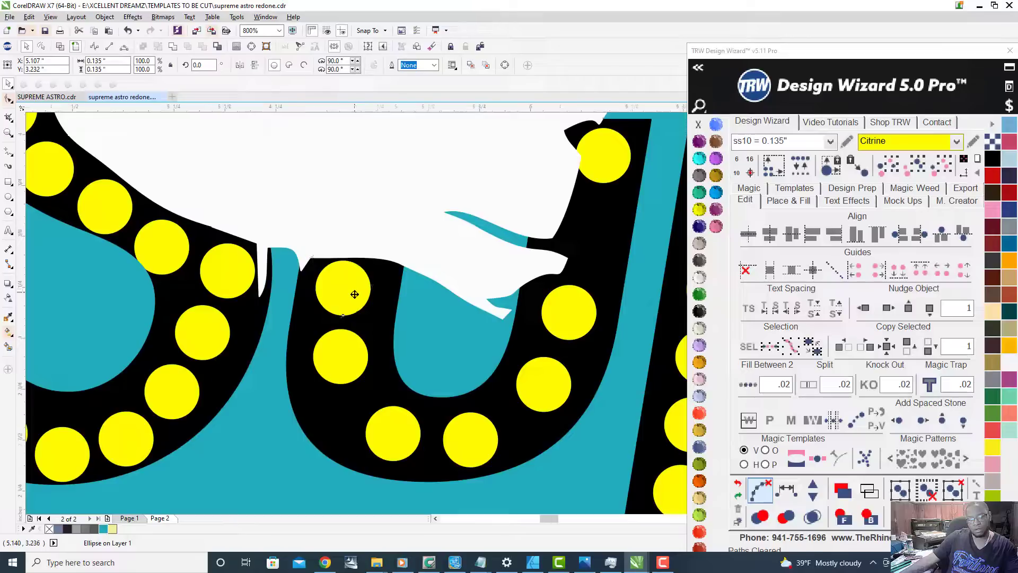
{"action": "scroll", "coordinate": [355, 293], "scroll_direction": "down", "scroll_amount": 1}
{"action": "left_click", "coordinate": [374, 366], "text": "shift"}
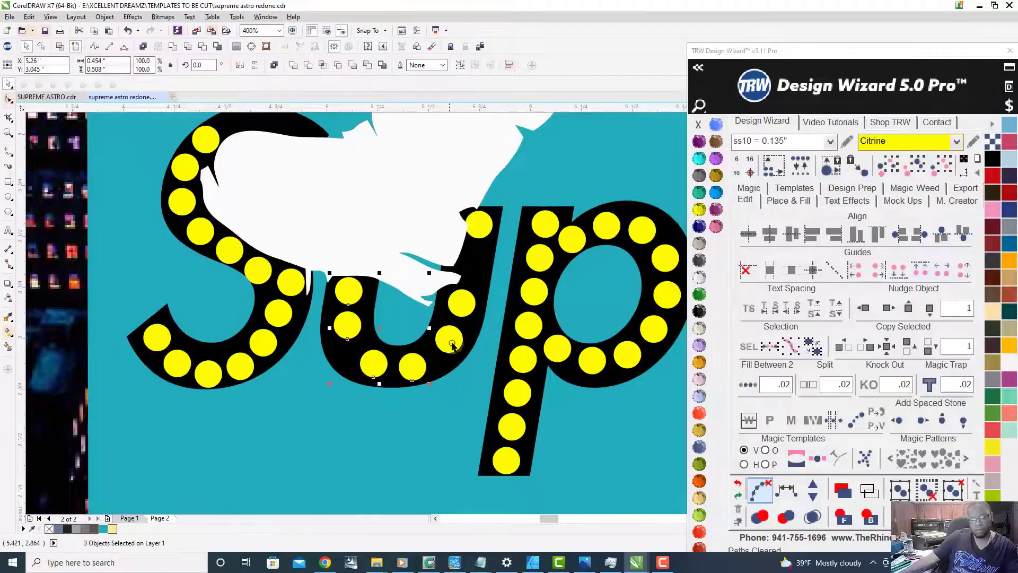
{"action": "left_click", "coordinate": [484, 226], "text": "shift"}
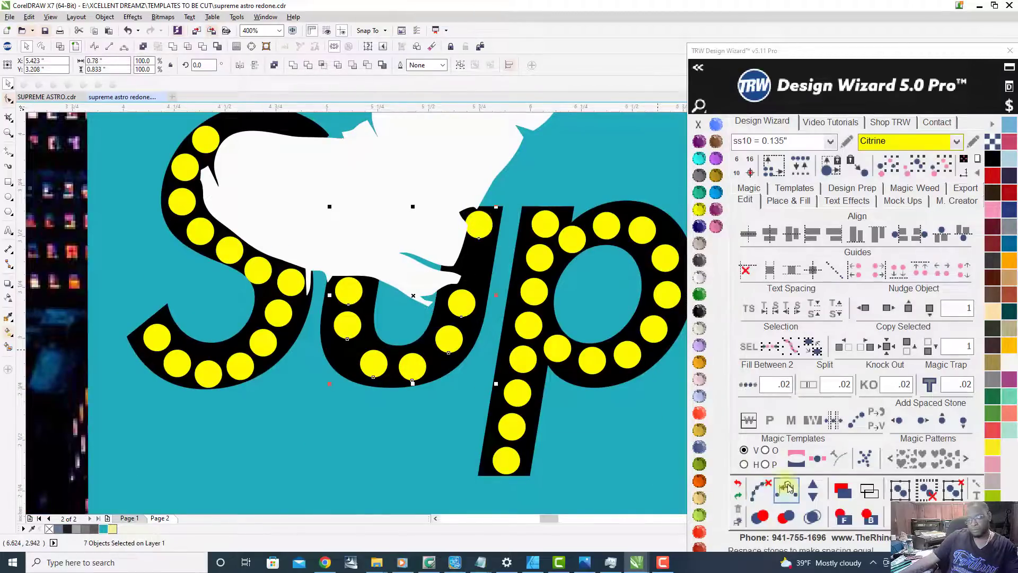
{"action": "left_click", "coordinate": [810, 489]}
{"action": "left_click", "coordinate": [812, 489]}
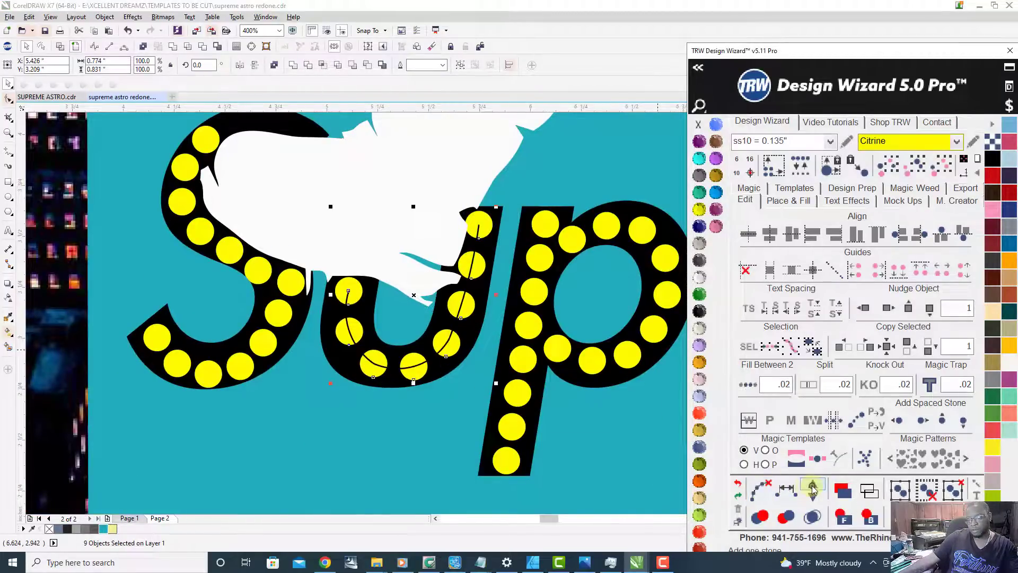
{"action": "left_click", "coordinate": [761, 490]}
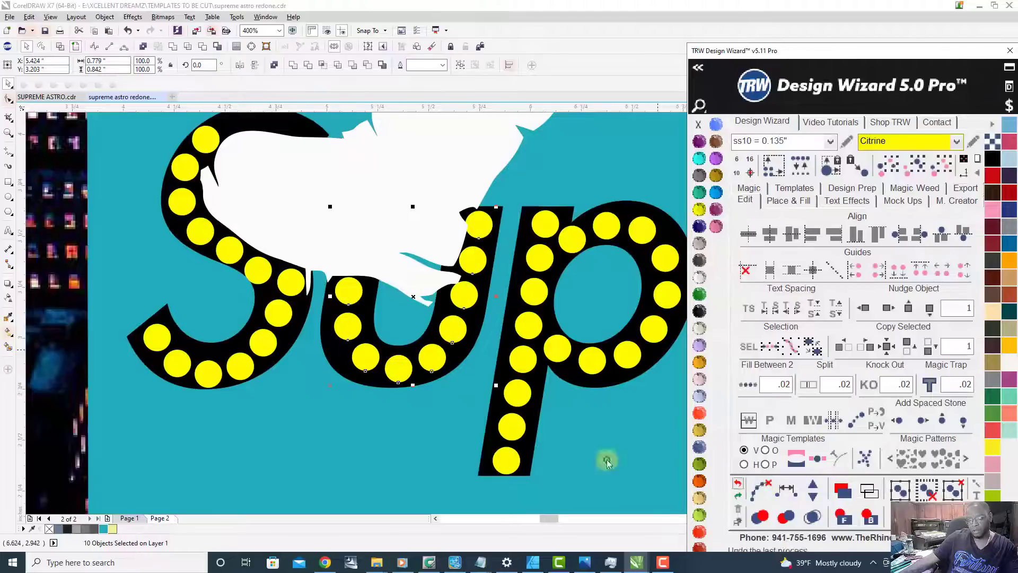
Step: Review the stone-filled Supreme lettering within the whole city, astronaut and airplane artwork
{"action": "scroll", "coordinate": [383, 413], "scroll_direction": "down", "scroll_amount": 3}
{"action": "left_click", "coordinate": [182, 386]}
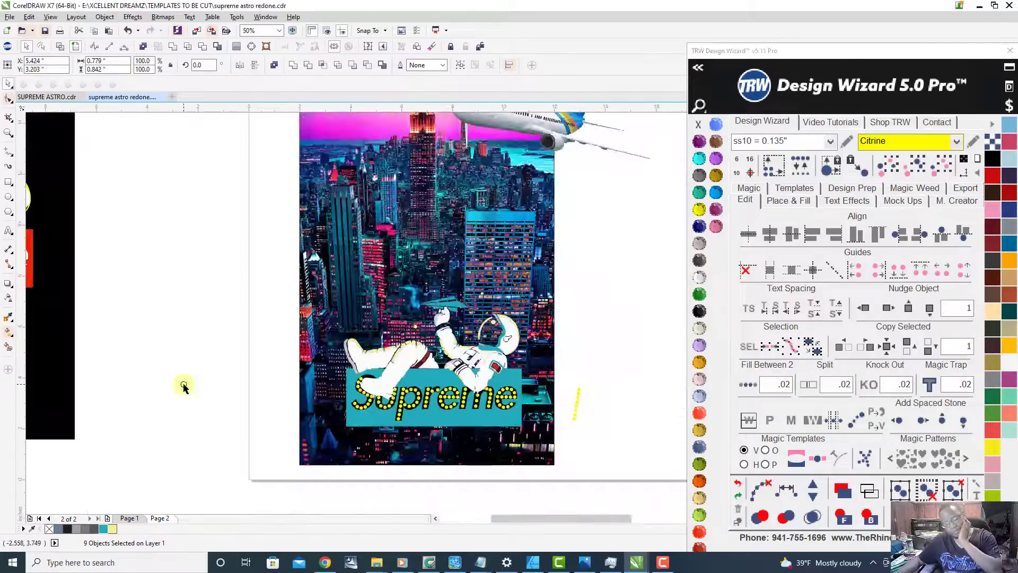
{"action": "scroll", "coordinate": [467, 424], "scroll_direction": "down", "scroll_amount": 5}
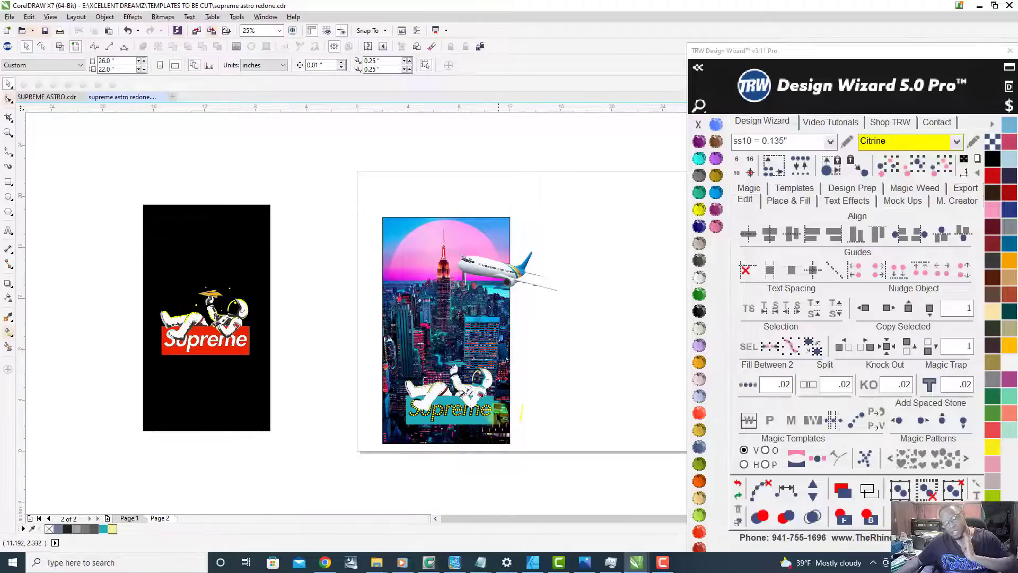
{"action": "scroll", "coordinate": [493, 392], "scroll_direction": "up", "scroll_amount": 1}
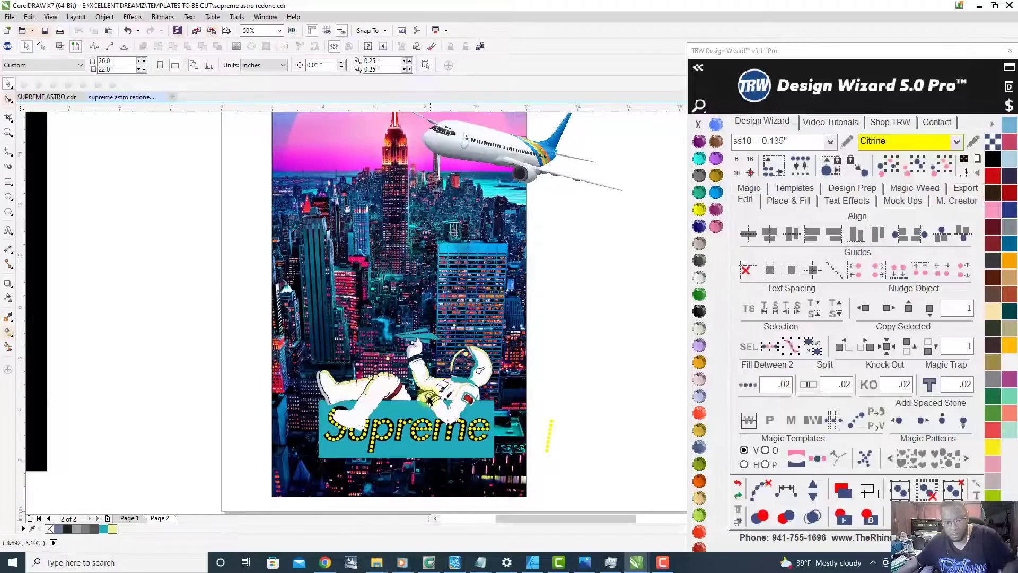
{"action": "scroll", "coordinate": [469, 383], "scroll_direction": "up", "scroll_amount": 1}
{"action": "scroll", "coordinate": [472, 383], "scroll_direction": "down", "scroll_amount": 1}
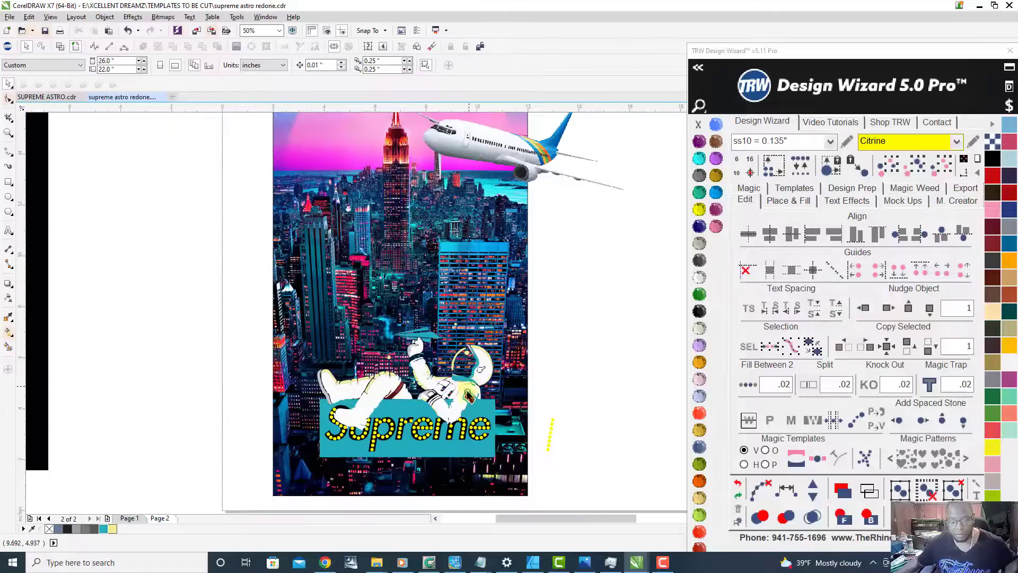
{"action": "scroll", "coordinate": [408, 427], "scroll_direction": "up", "scroll_amount": 1}
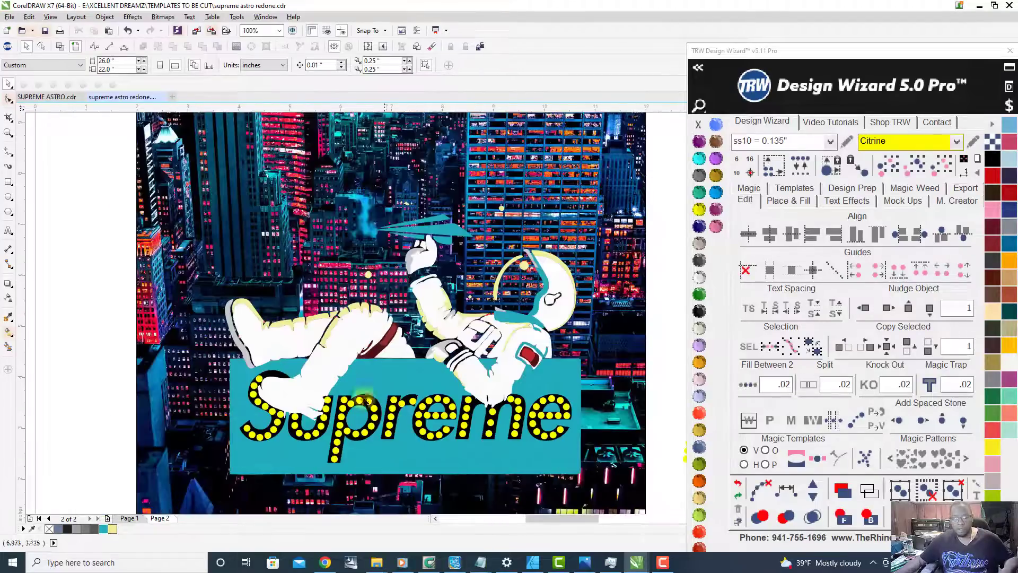
Step: Examine the stone-filled Supreme lettering and the whole city artwork alongside the original black-and-red reference
{"action": "scroll", "coordinate": [352, 321], "scroll_direction": "up", "scroll_amount": 2}
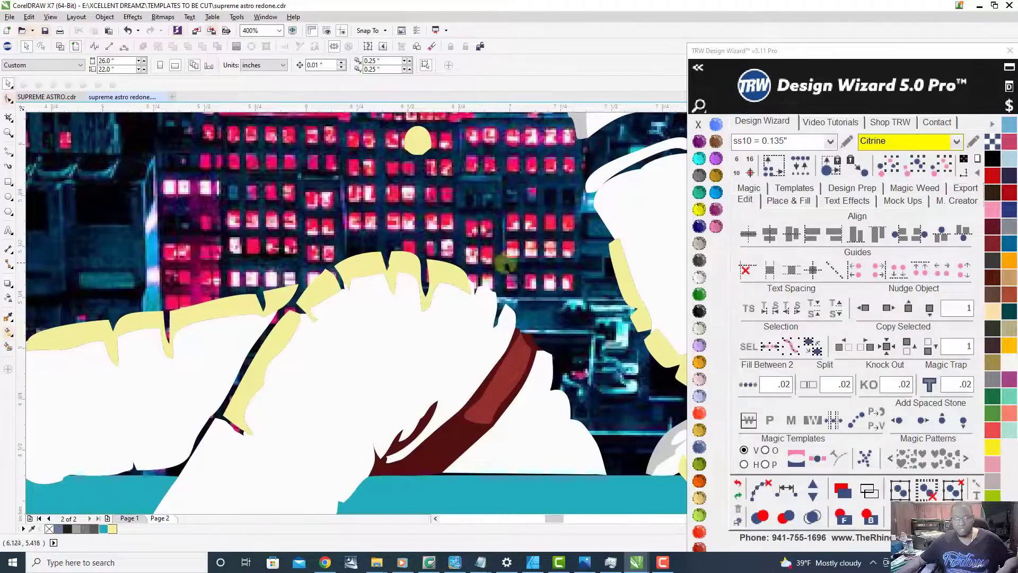
{"action": "scroll", "coordinate": [339, 312], "scroll_direction": "down", "scroll_amount": 2}
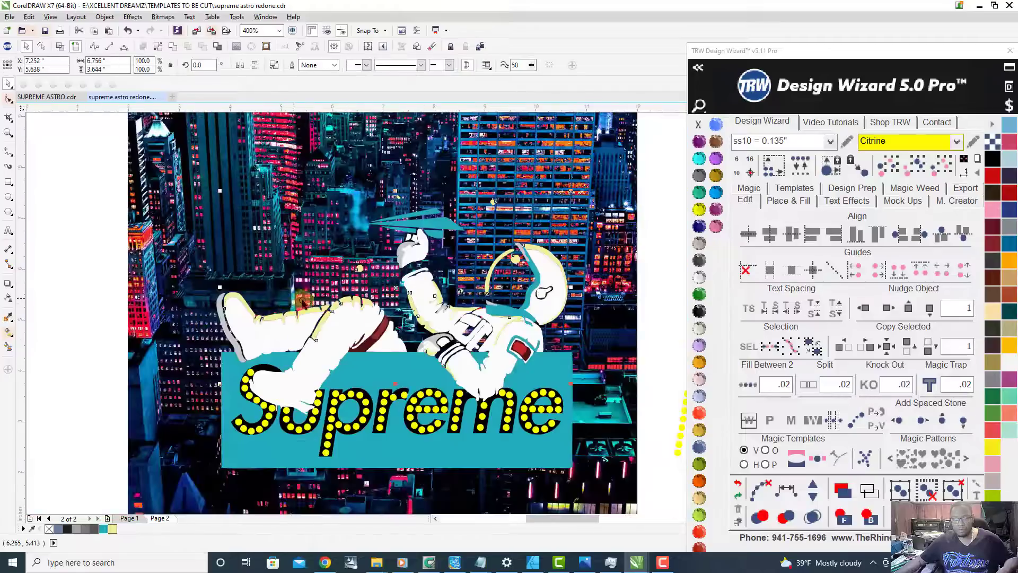
{"action": "scroll", "coordinate": [337, 304], "scroll_direction": "down", "scroll_amount": 1}
{"action": "left_click", "coordinate": [186, 349]}
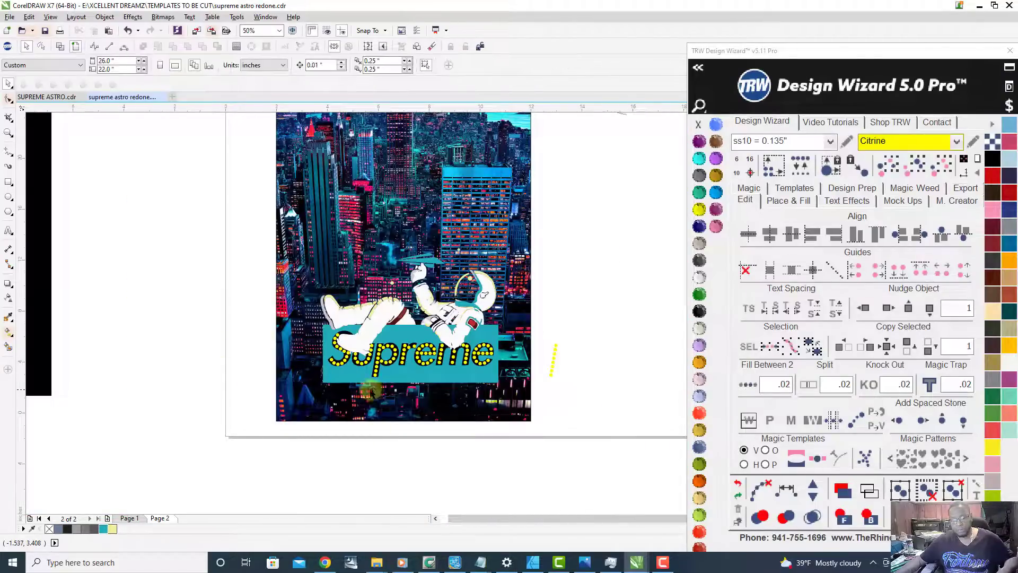
{"action": "scroll", "coordinate": [369, 388], "scroll_direction": "down", "scroll_amount": 1}
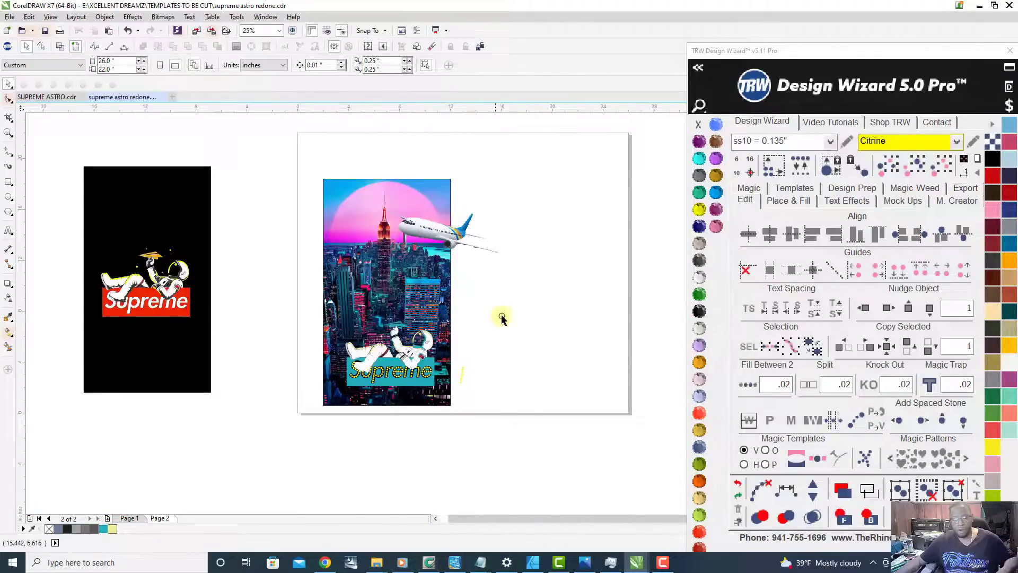
{"action": "scroll", "coordinate": [395, 329], "scroll_direction": "up", "scroll_amount": 1}
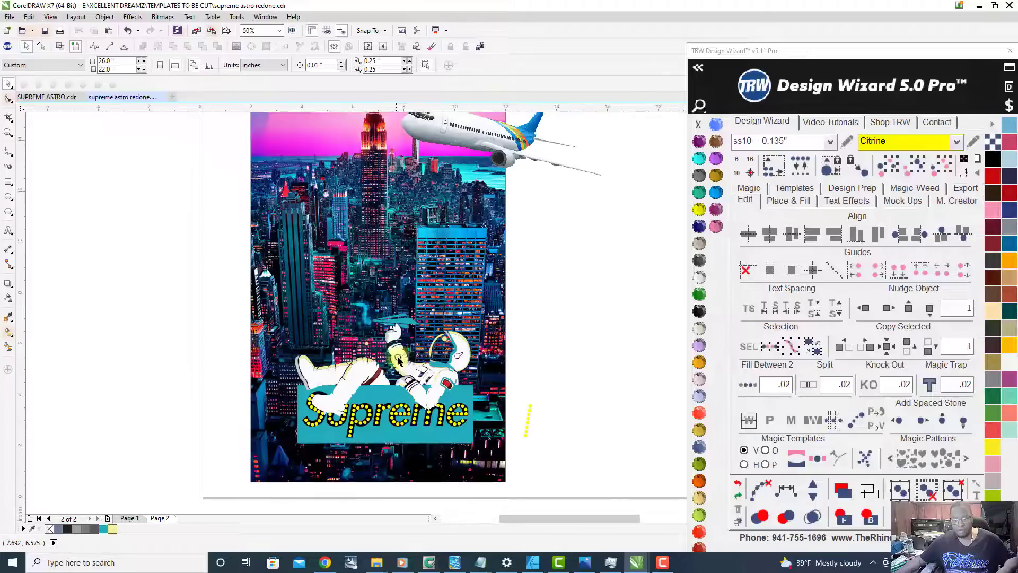
{"action": "scroll", "coordinate": [428, 347], "scroll_direction": "down", "scroll_amount": 1}
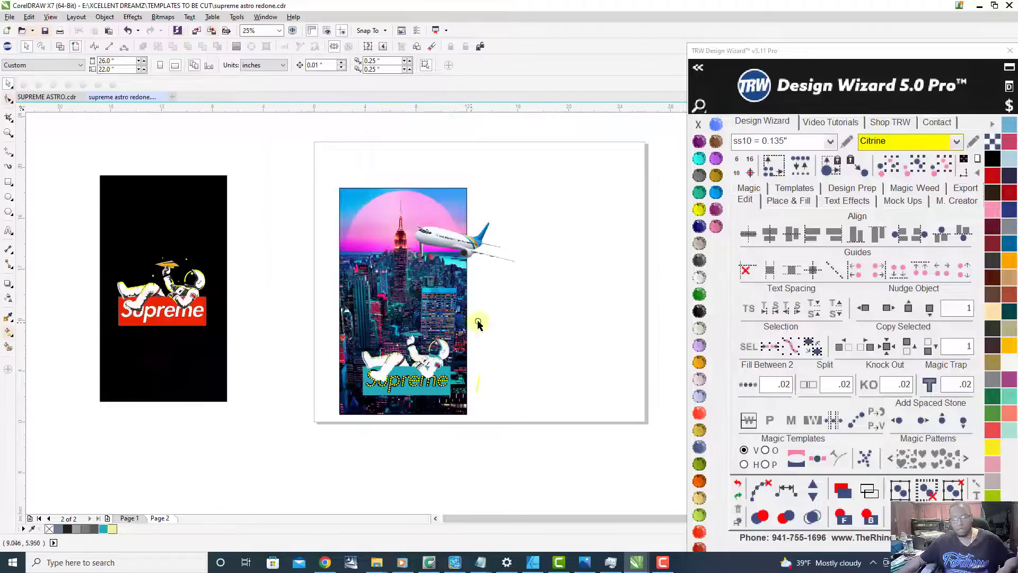
Step: Delete the leftover row of yellow stones lying outside the right edge of the city artwork
{"action": "left_click_drag", "start_coordinate": [285, 172], "coordinate": [547, 440]}
{"action": "left_click", "coordinate": [535, 404]}
{"action": "scroll", "coordinate": [469, 395], "scroll_direction": "up", "scroll_amount": 1}
{"action": "left_click_drag", "start_coordinate": [534, 407], "coordinate": [468, 309]}
{"action": "left_click", "coordinate": [468, 309]}
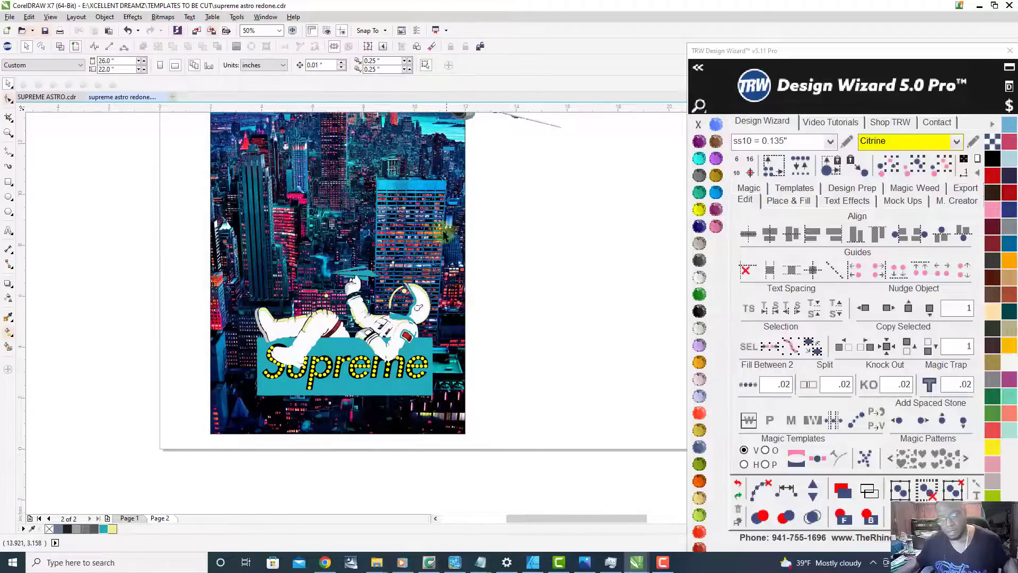
Step: Move the airplane a short distance left so more of its fuselage overlaps the pink sun and city
{"action": "scroll", "coordinate": [459, 279], "scroll_direction": "down", "scroll_amount": 1}
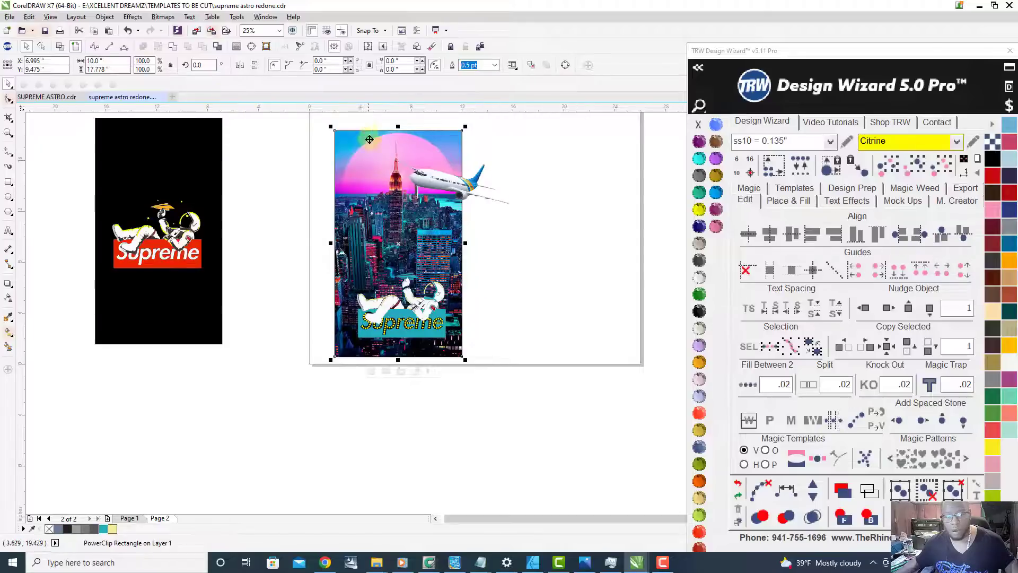
{"action": "scroll", "coordinate": [462, 122], "scroll_direction": "up", "scroll_amount": 1}
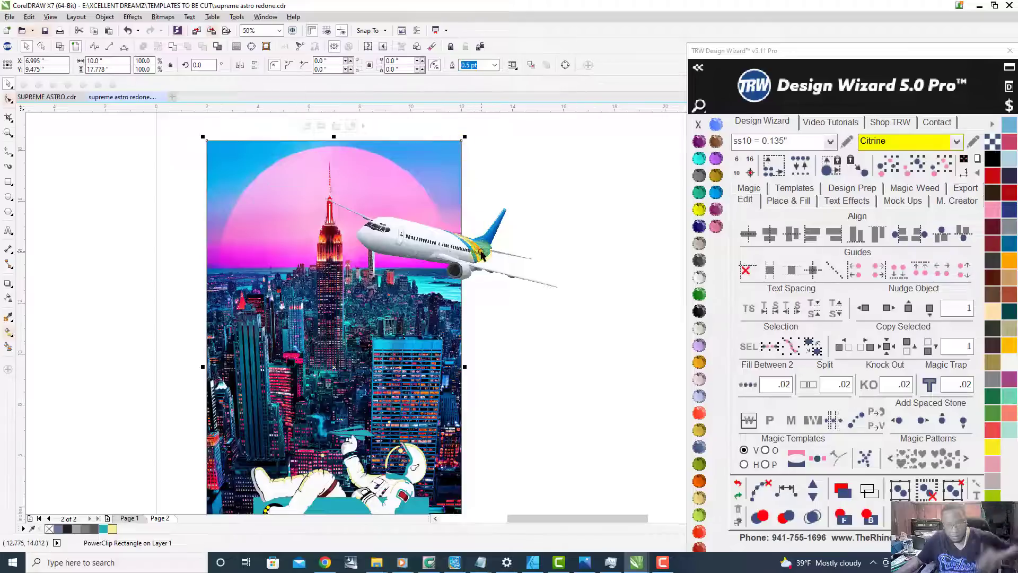
{"action": "left_click_drag", "start_coordinate": [477, 252], "coordinate": [450, 247]}
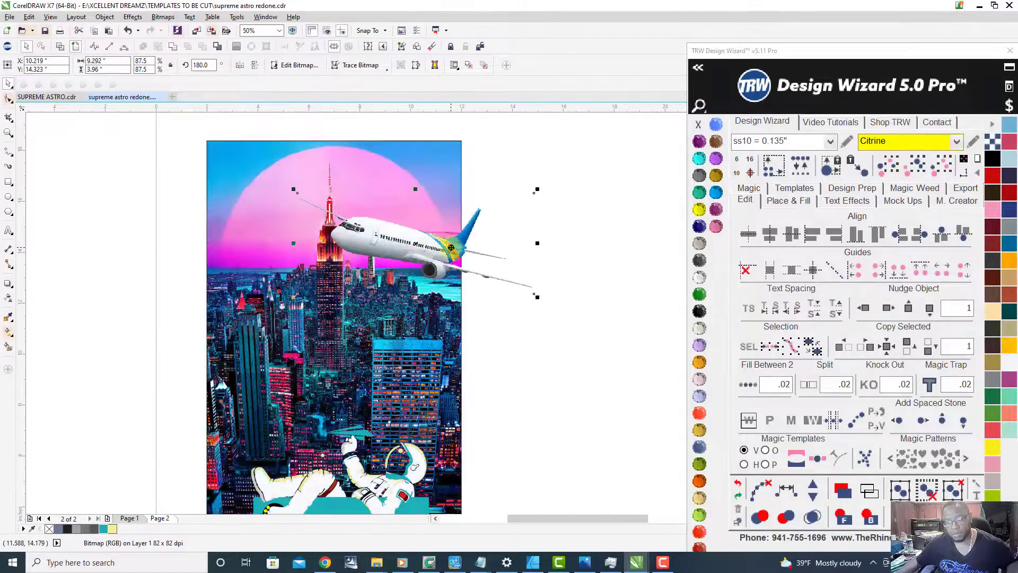
Step: Check the airplane and astronaut outlines in wireframe view, restore the full-colour view, and select the whole artwork
{"action": "left_click", "coordinate": [59, 47]}
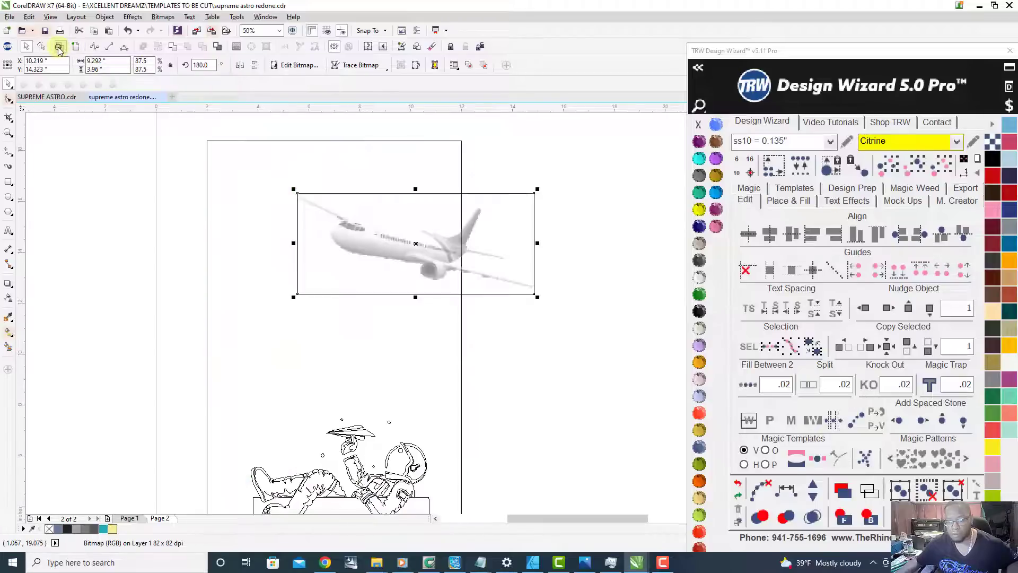
{"action": "left_click", "coordinate": [79, 48]}
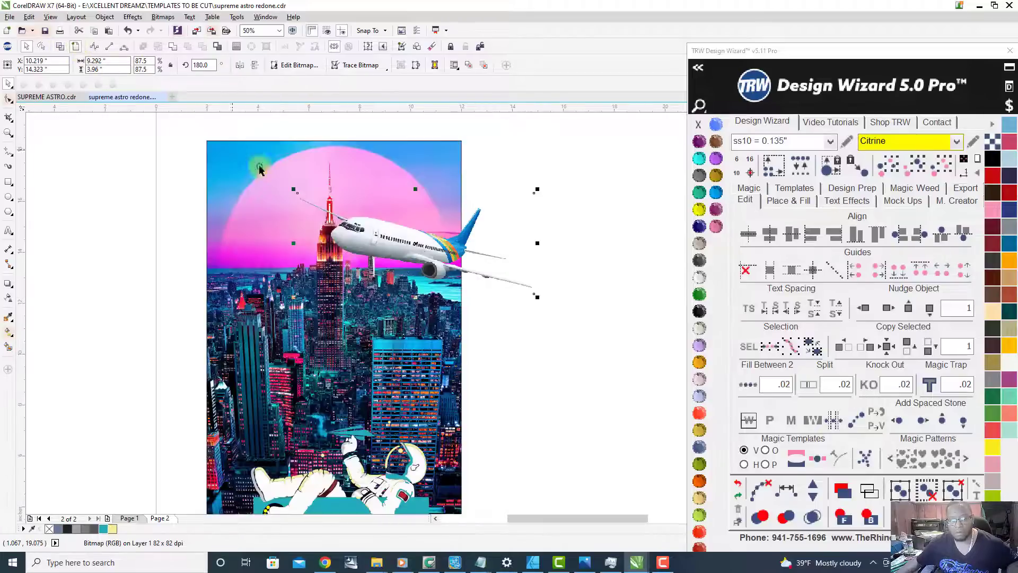
{"action": "key", "text": "F3"}
{"action": "left_click_drag", "start_coordinate": [230, 166], "coordinate": [475, 433]}
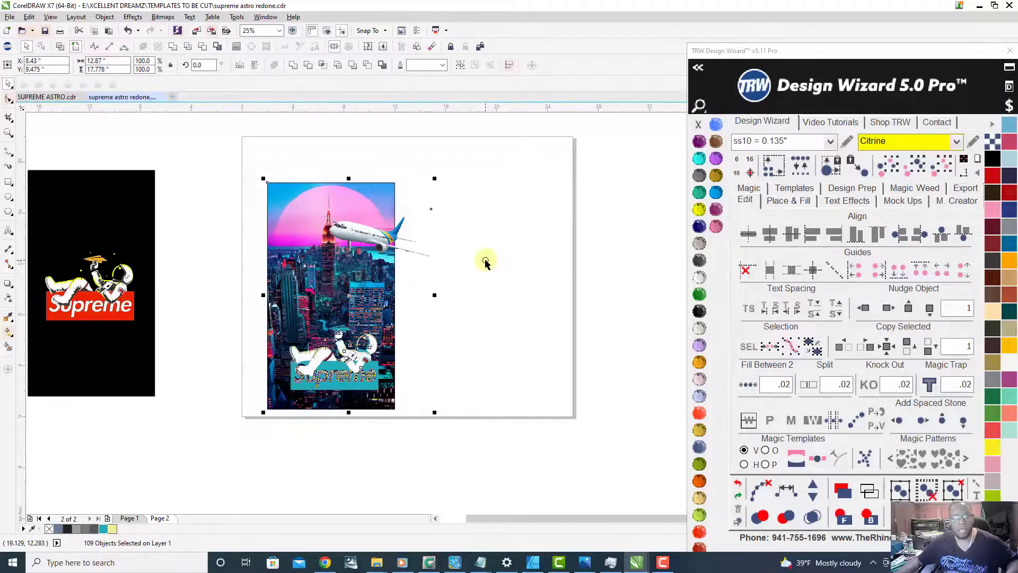
Step: Nudge the airplane slightly farther left over the city to an X position of about 10.1 inches
{"action": "scroll", "coordinate": [397, 239], "scroll_direction": "up", "scroll_amount": 2}
{"action": "scroll", "coordinate": [397, 240], "scroll_direction": "up", "scroll_amount": 4}
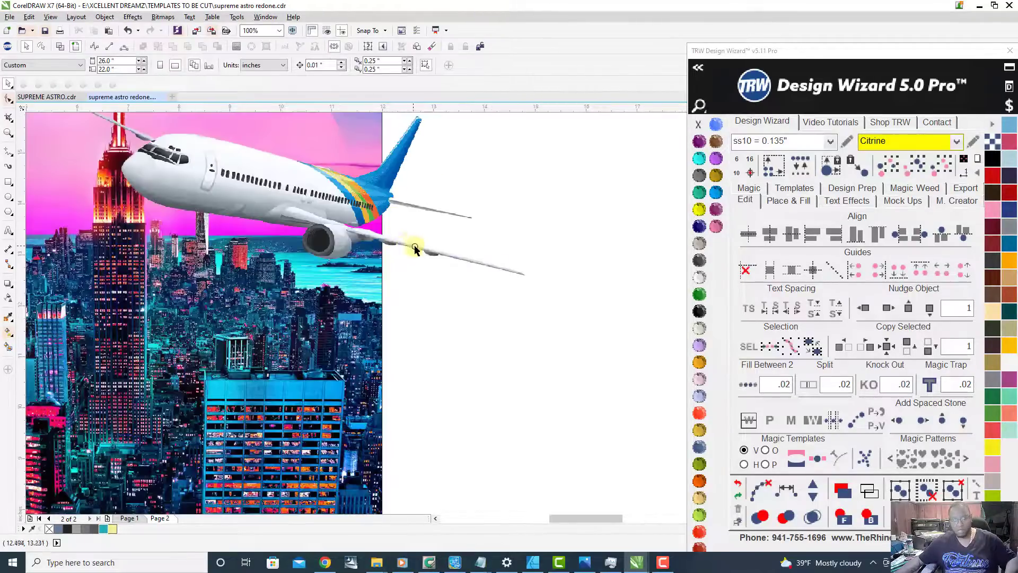
{"action": "left_click", "coordinate": [403, 247]}
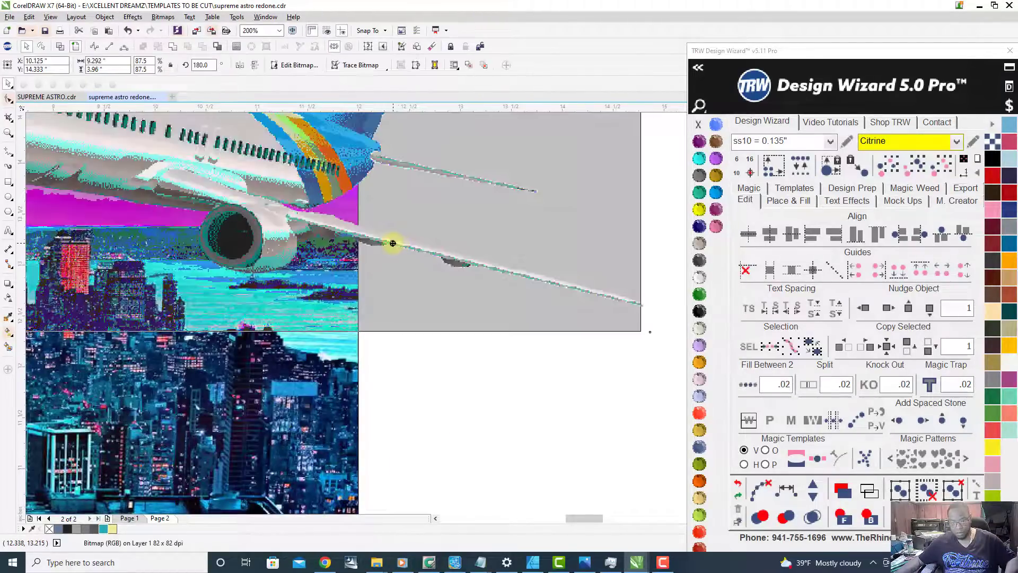
{"action": "scroll", "coordinate": [389, 242], "scroll_direction": "down", "scroll_amount": 2}
{"action": "scroll", "coordinate": [555, 231], "scroll_direction": "down", "scroll_amount": 6}
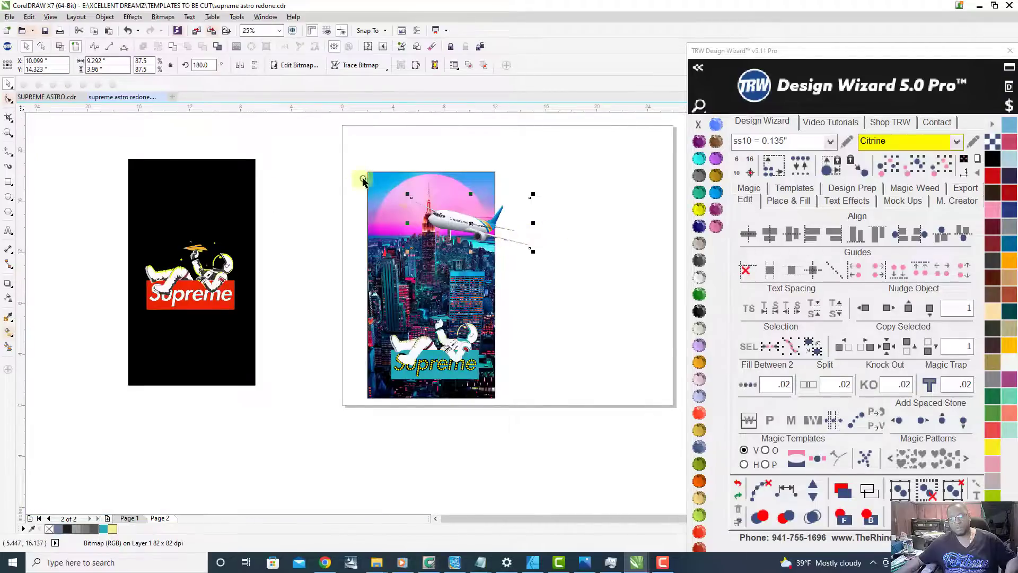
Step: Select the complete city, airplane and astronaut artwork, clear the selection, and inspect the Supreme lettering up close
{"action": "left_click_drag", "start_coordinate": [324, 144], "coordinate": [588, 430]}
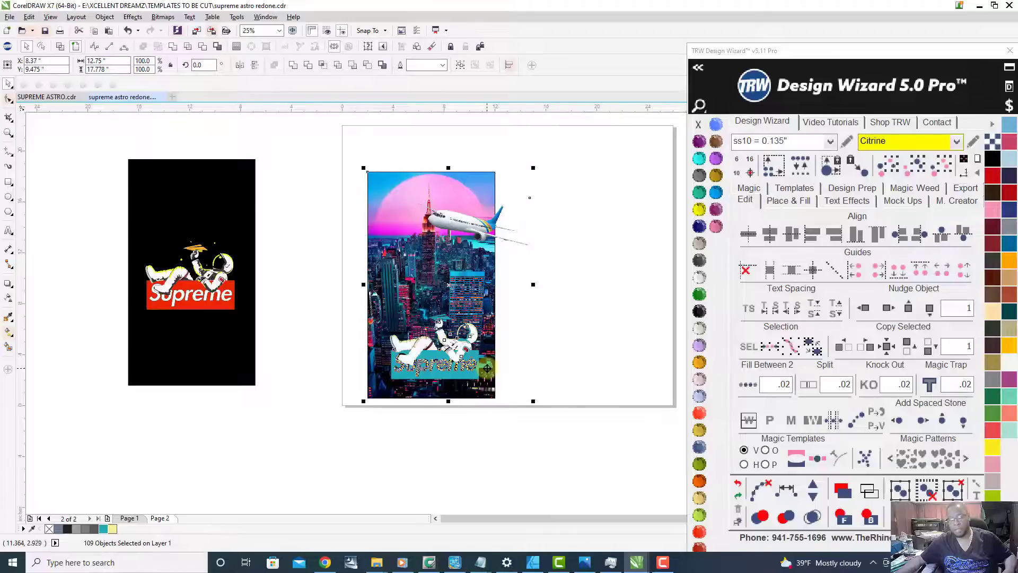
{"action": "left_click", "coordinate": [541, 341]}
{"action": "scroll", "coordinate": [436, 376], "scroll_direction": "up", "scroll_amount": 2}
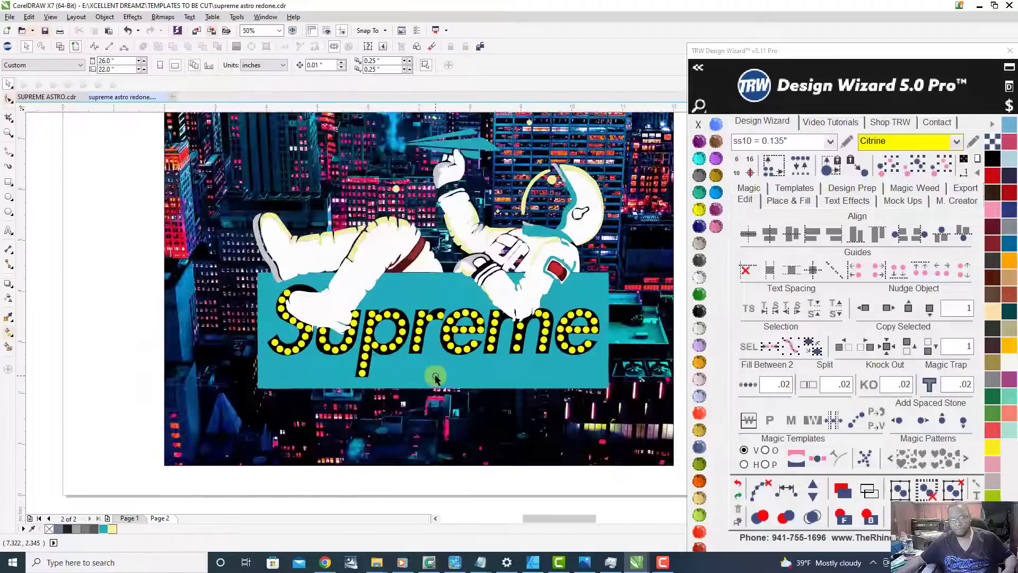
{"action": "scroll", "coordinate": [435, 376], "scroll_direction": "down", "scroll_amount": 1}
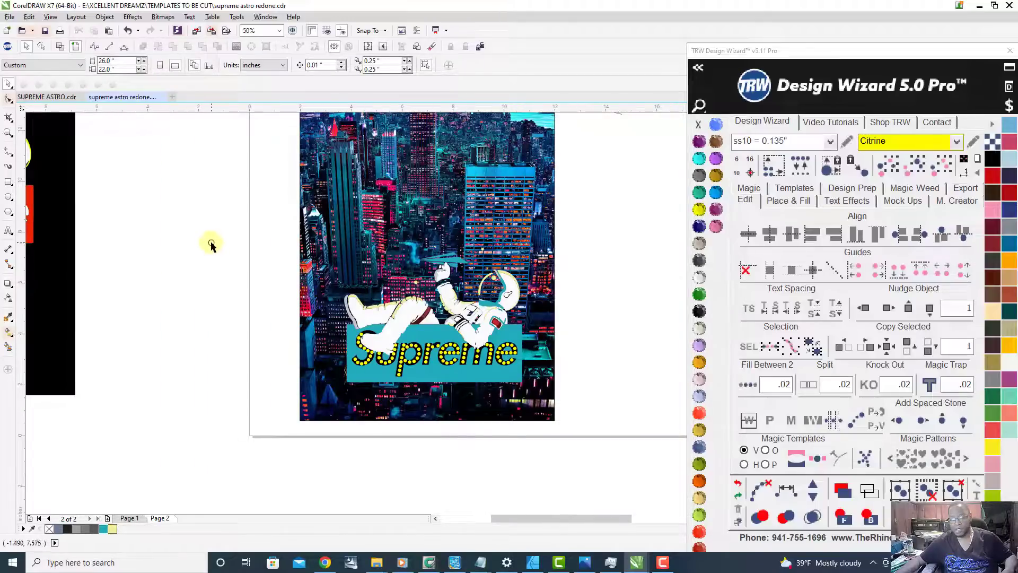
Step: Select the astronaut and stone-filled Supreme design and generate its Vinyl Overcut and Stone 2+ Cut templates on a new page
{"action": "left_click_drag", "start_coordinate": [190, 233], "coordinate": [598, 432]}
{"action": "left_click_drag", "start_coordinate": [201, 223], "coordinate": [587, 449]}
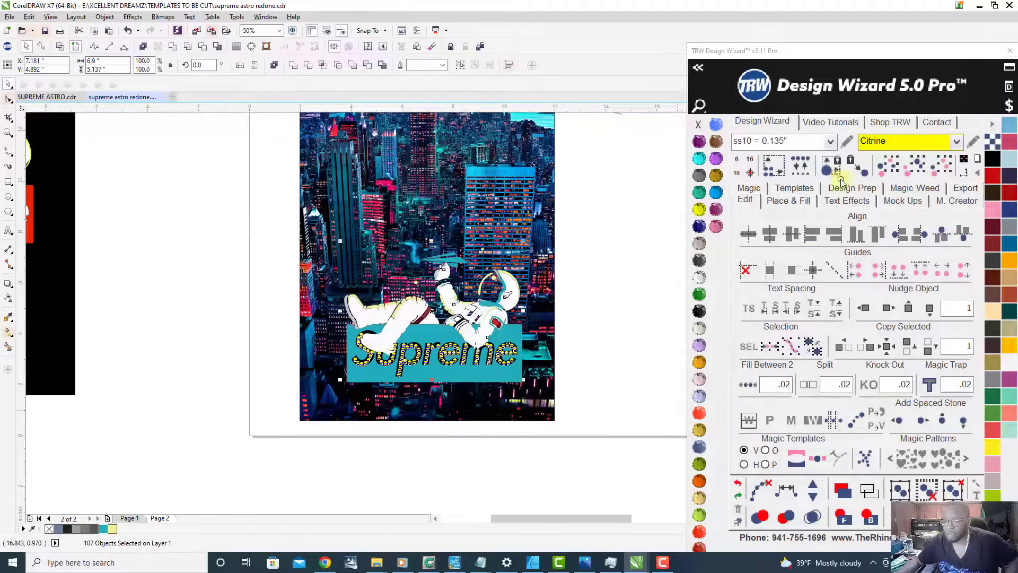
{"action": "left_click", "coordinate": [794, 189]}
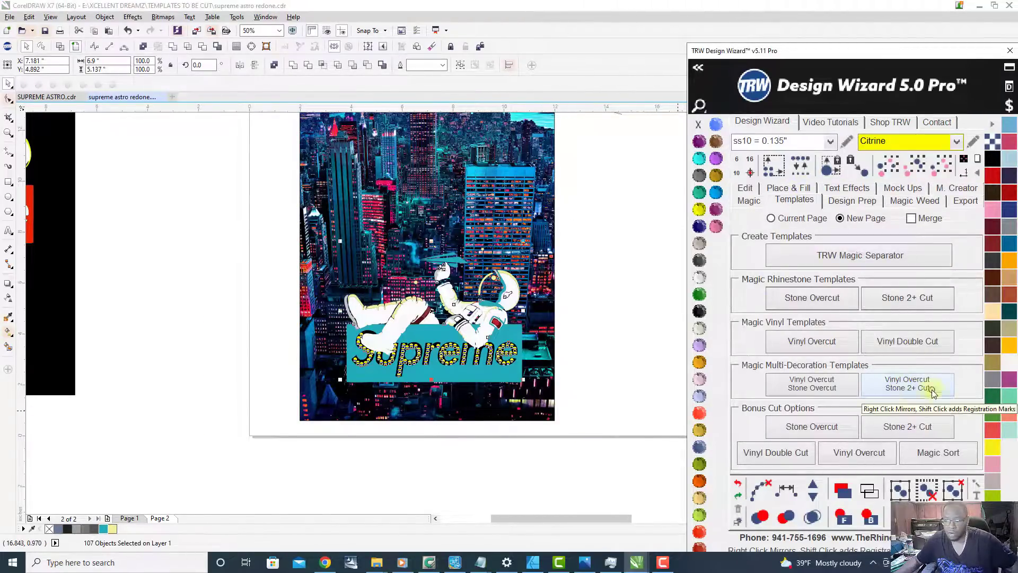
{"action": "left_click", "coordinate": [900, 391]}
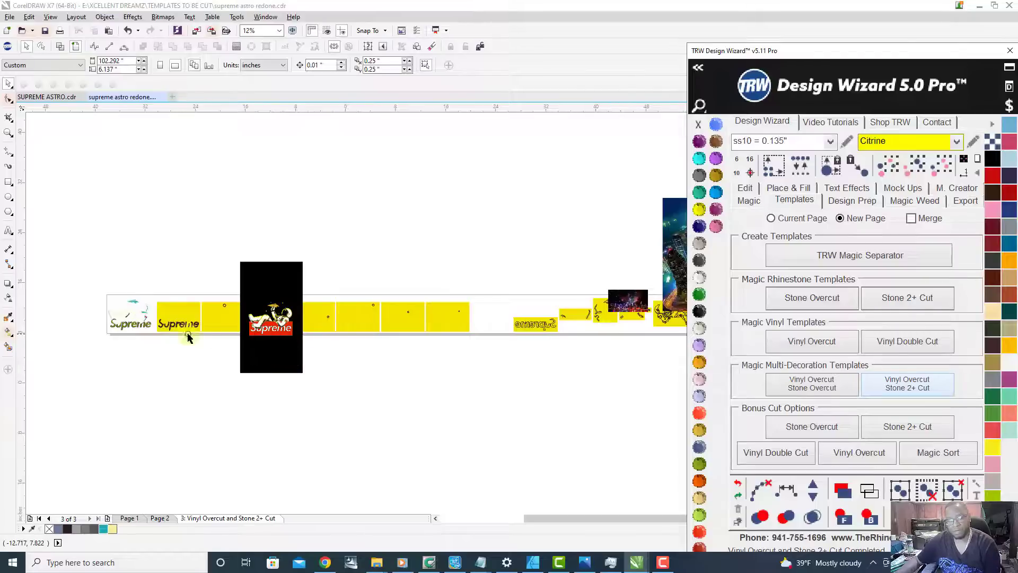
Step: Move the tall city picture and the small wide city bitmap up, clear of the row of cutting templates
{"action": "scroll", "coordinate": [370, 302], "scroll_direction": "down", "scroll_amount": 3}
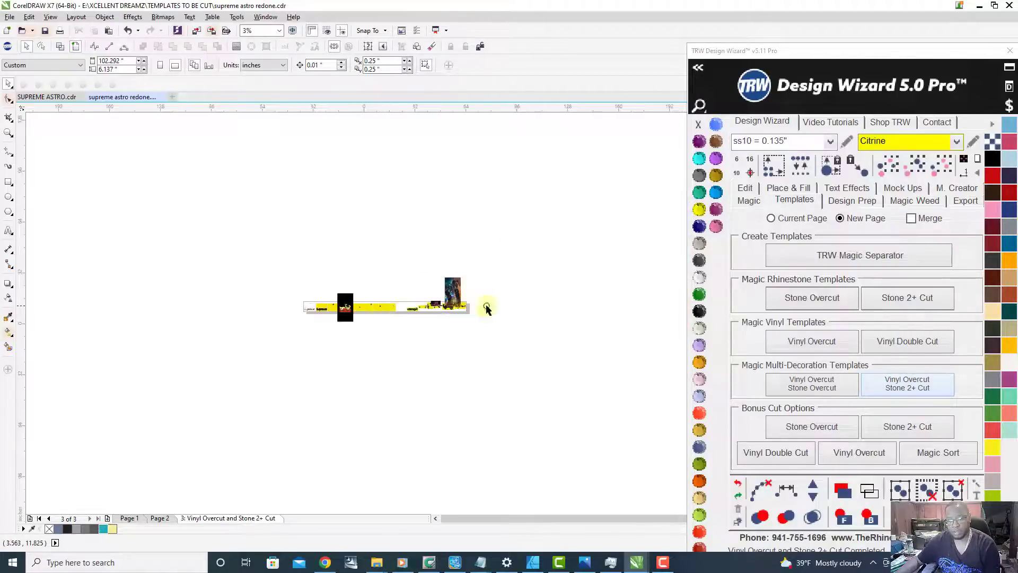
{"action": "scroll", "coordinate": [368, 346], "scroll_direction": "up", "scroll_amount": 6}
{"action": "scroll", "coordinate": [368, 345], "scroll_direction": "down", "scroll_amount": 2}
{"action": "left_click_drag", "start_coordinate": [474, 275], "coordinate": [550, 203]}
{"action": "left_click_drag", "start_coordinate": [355, 301], "coordinate": [343, 180]}
{"action": "scroll", "coordinate": [460, 348], "scroll_direction": "down", "scroll_amount": 2}
{"action": "scroll", "coordinate": [462, 353], "scroll_direction": "down", "scroll_amount": 1}
{"action": "scroll", "coordinate": [225, 357], "scroll_direction": "up", "scroll_amount": 2}
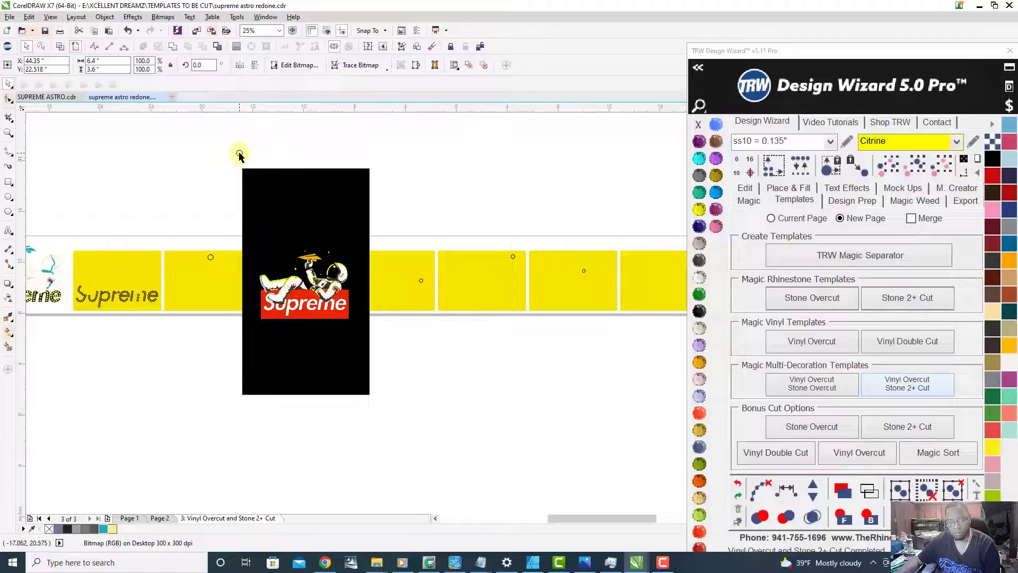
Step: Move the black astronaut reference group below the template row into empty space and deselect it
{"action": "left_click_drag", "start_coordinate": [239, 154], "coordinate": [379, 421]}
{"action": "scroll", "coordinate": [378, 421], "scroll_direction": "down", "scroll_amount": 3}
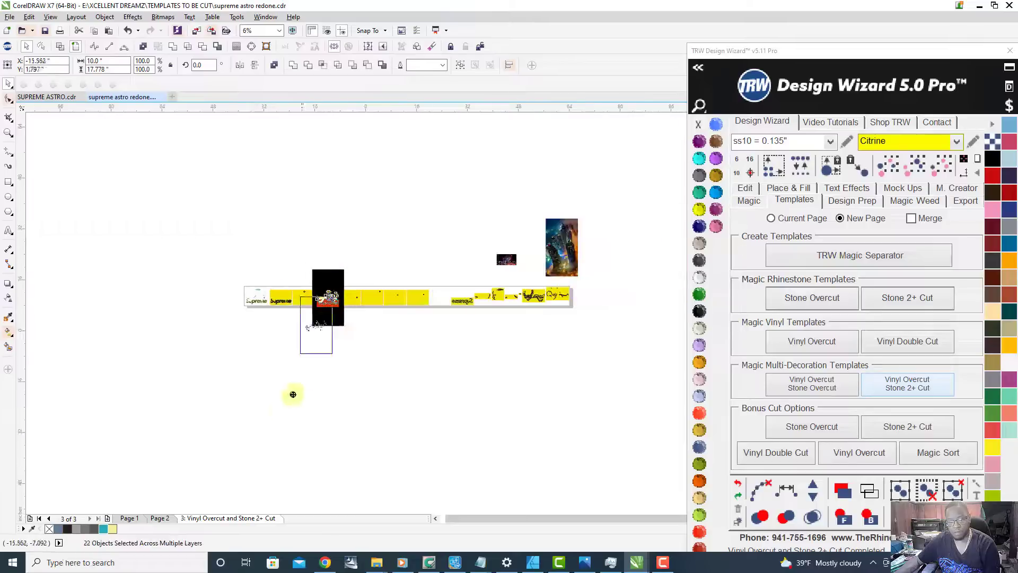
{"action": "left_click_drag", "start_coordinate": [332, 318], "coordinate": [284, 401]}
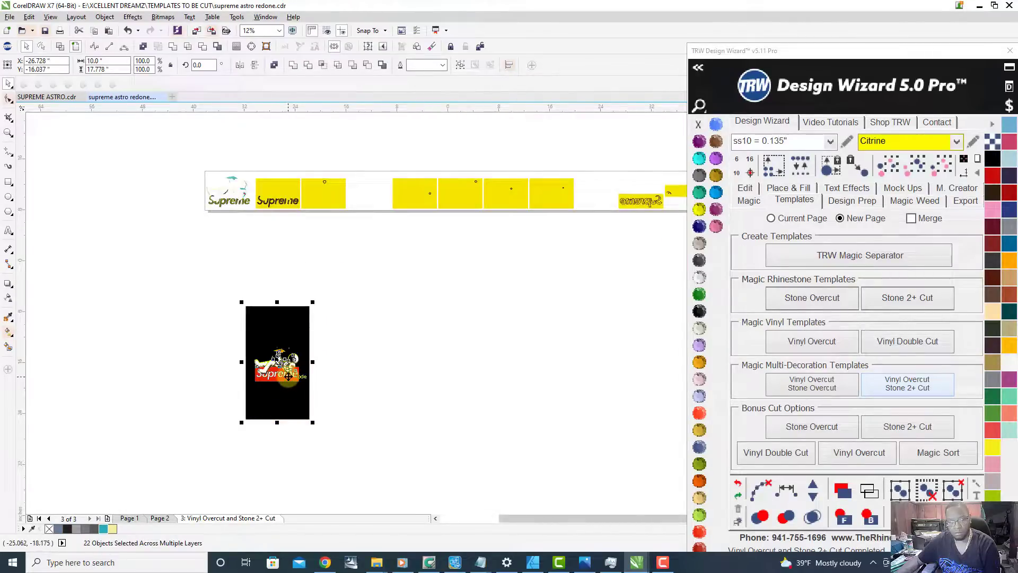
{"action": "left_click", "coordinate": [322, 398]}
Step: Move the black cutout background aside to the right, separating it from the red Supreme reference artwork
{"action": "left_click", "coordinate": [282, 402]}
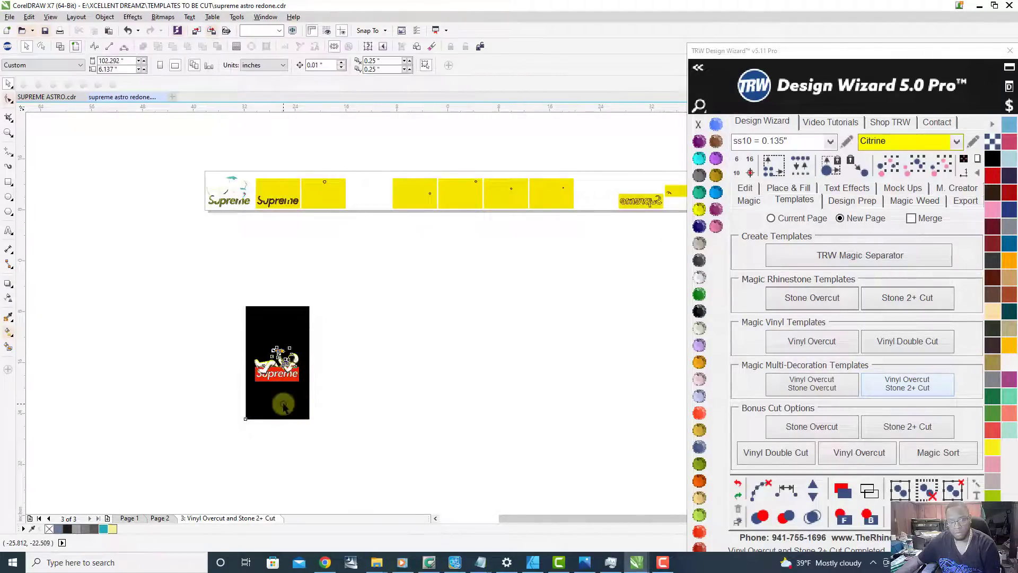
{"action": "left_click_drag", "start_coordinate": [279, 402], "coordinate": [384, 403]}
{"action": "scroll", "coordinate": [327, 388], "scroll_direction": "up", "scroll_amount": 5}
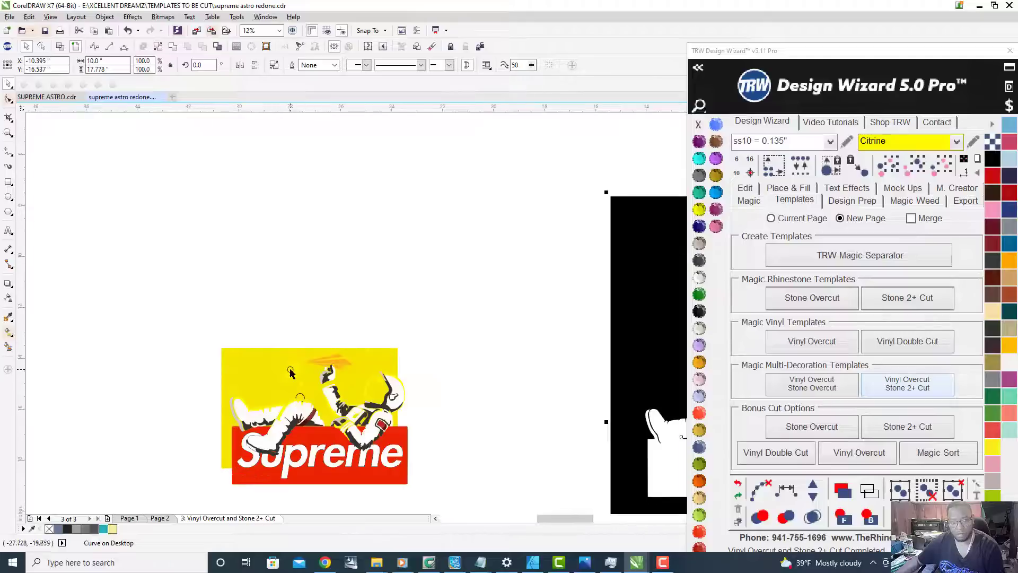
Step: Try to move the yellow template rectangle up from behind the red Supreme reference artwork
{"action": "scroll", "coordinate": [291, 368], "scroll_direction": "down", "scroll_amount": 2}
{"action": "left_click_drag", "start_coordinate": [289, 350], "coordinate": [288, 214]}
{"action": "scroll", "coordinate": [291, 265], "scroll_direction": "down", "scroll_amount": 4}
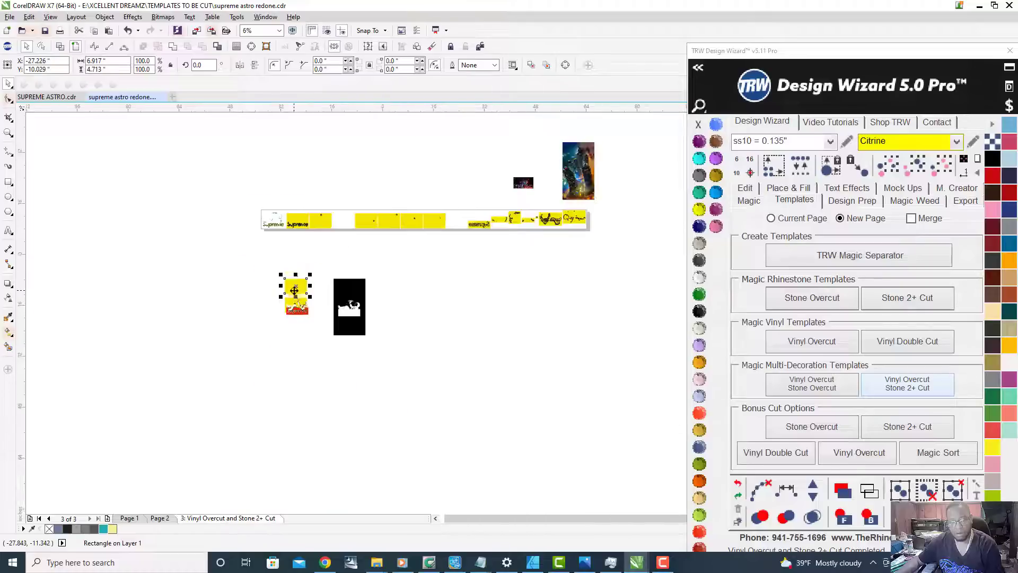
{"action": "scroll", "coordinate": [296, 265], "scroll_direction": "up", "scroll_amount": 3}
{"action": "key", "text": "ctrl+z"}
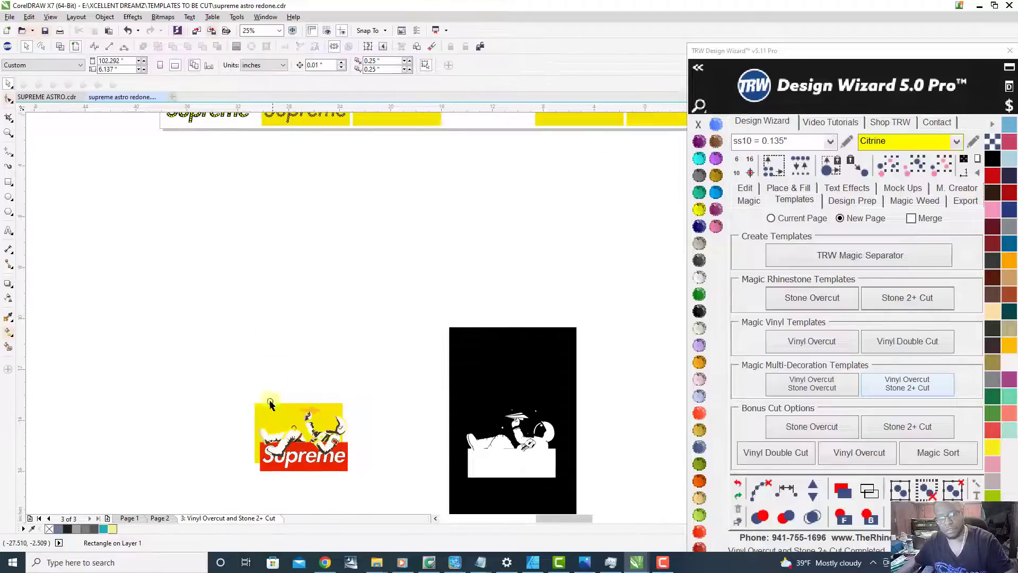
Step: Delete the stray yellow template rectangle and its black circle outline from behind the red Supreme reference artwork
{"action": "scroll", "coordinate": [314, 458], "scroll_direction": "up", "scroll_amount": 5}
{"action": "scroll", "coordinate": [320, 424], "scroll_direction": "up", "scroll_amount": 1}
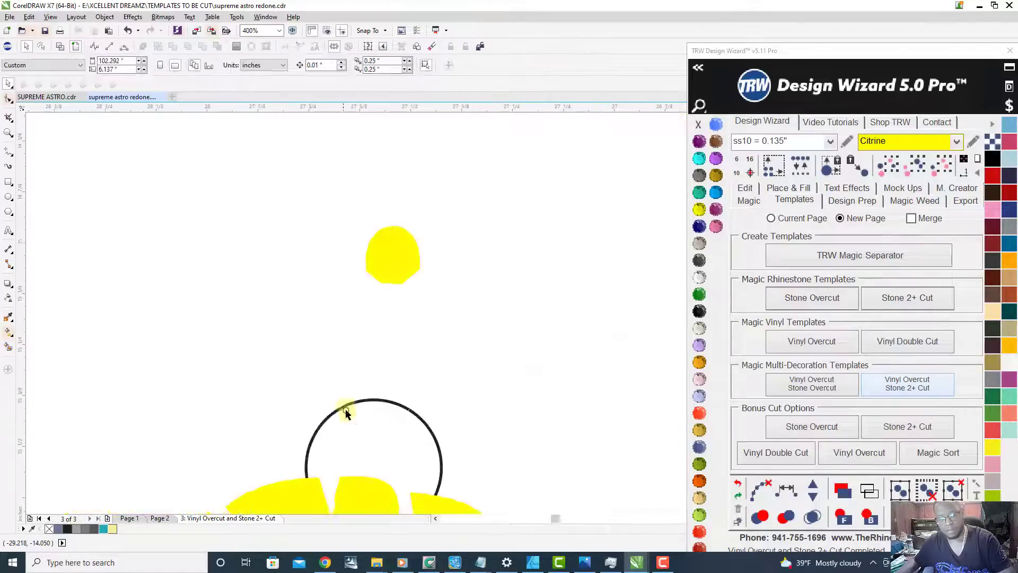
{"action": "left_click", "coordinate": [345, 404]}
{"action": "key", "text": "Delete"}
{"action": "scroll", "coordinate": [308, 364], "scroll_direction": "down", "scroll_amount": 3}
{"action": "scroll", "coordinate": [264, 377], "scroll_direction": "down", "scroll_amount": 3}
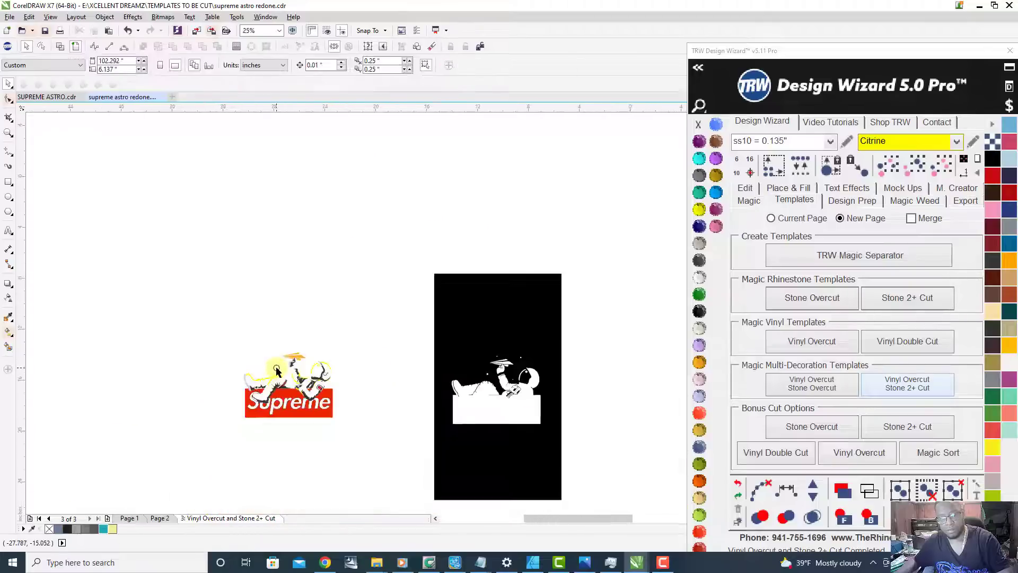
Step: Move the black cutout background left, back behind the red Supreme astronaut reference artwork
{"action": "scroll", "coordinate": [350, 387], "scroll_direction": "down", "scroll_amount": 2}
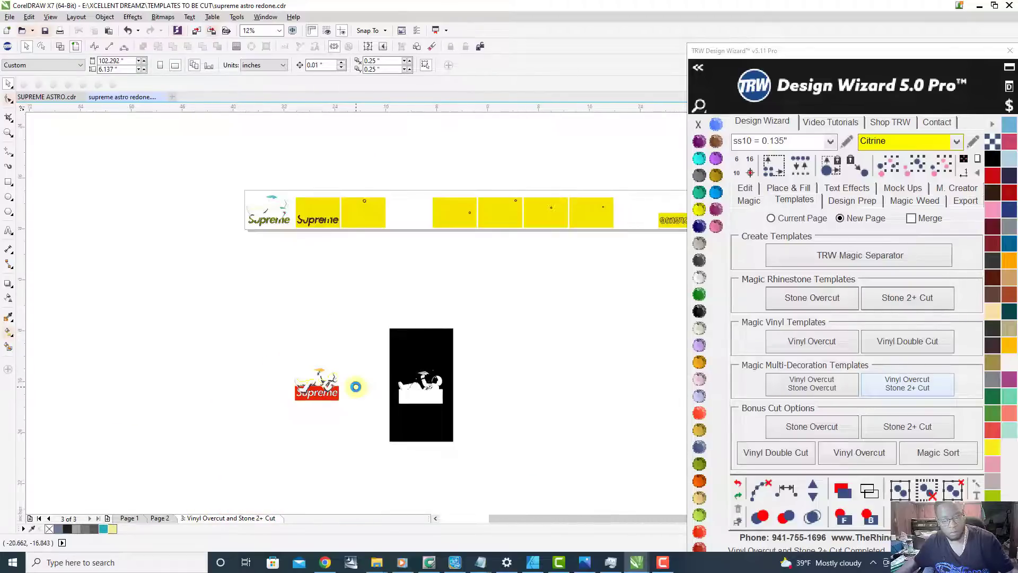
{"action": "scroll", "coordinate": [402, 386], "scroll_direction": "up", "scroll_amount": 5}
{"action": "scroll", "coordinate": [474, 334], "scroll_direction": "down", "scroll_amount": 3}
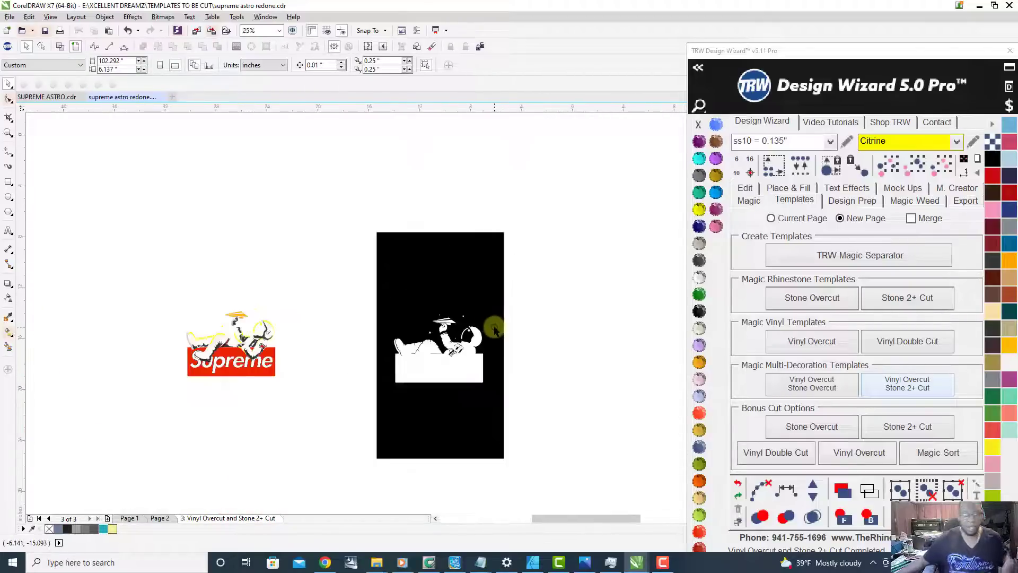
{"action": "left_click_drag", "start_coordinate": [444, 283], "coordinate": [237, 276]}
{"action": "scroll", "coordinate": [252, 393], "scroll_direction": "up", "scroll_amount": 3}
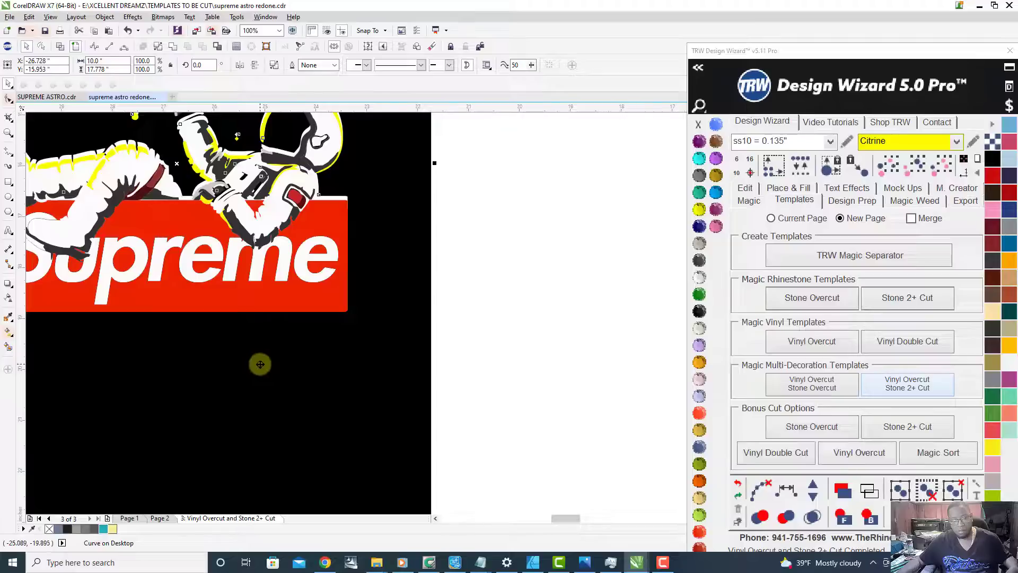
Step: Fine-tune the black cutout background's position so its edge lines up with the bottom edge of the red Supreme artwork
{"action": "left_click_drag", "start_coordinate": [260, 365], "coordinate": [260, 369]}
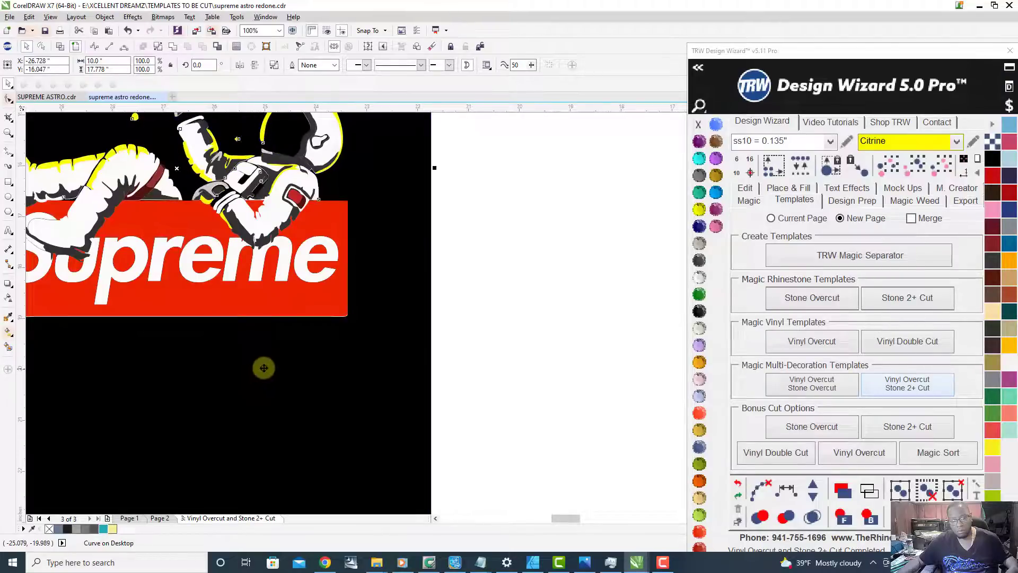
{"action": "scroll", "coordinate": [306, 334], "scroll_direction": "up", "scroll_amount": 3}
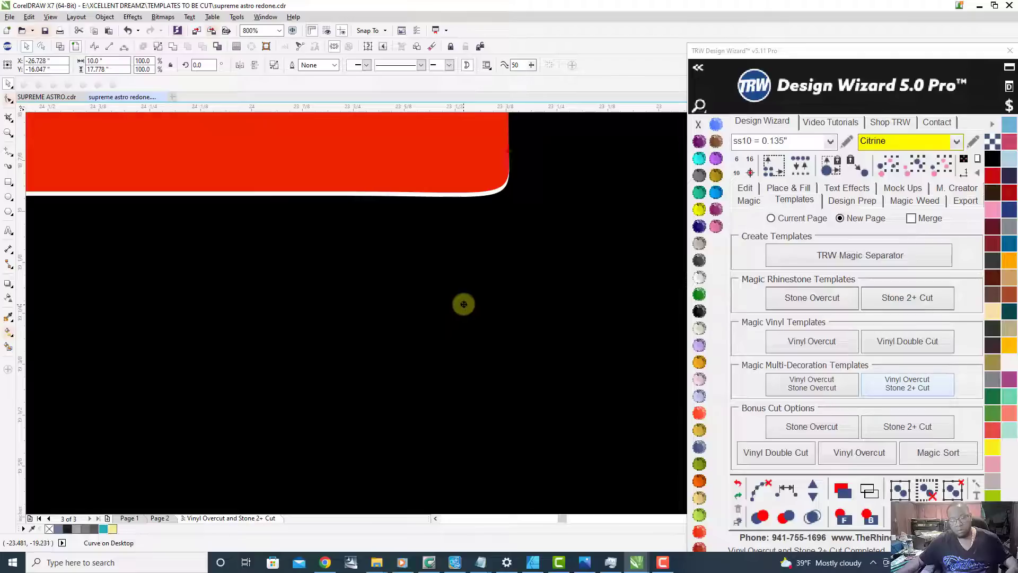
{"action": "left_click_drag", "start_coordinate": [460, 304], "coordinate": [462, 304]}
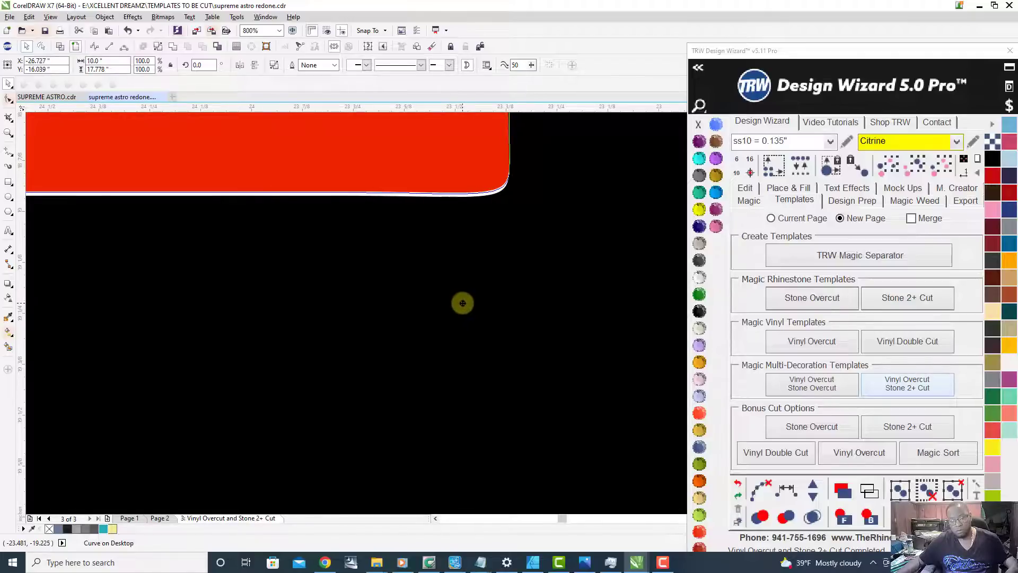
{"action": "scroll", "coordinate": [463, 303], "scroll_direction": "down", "scroll_amount": 6}
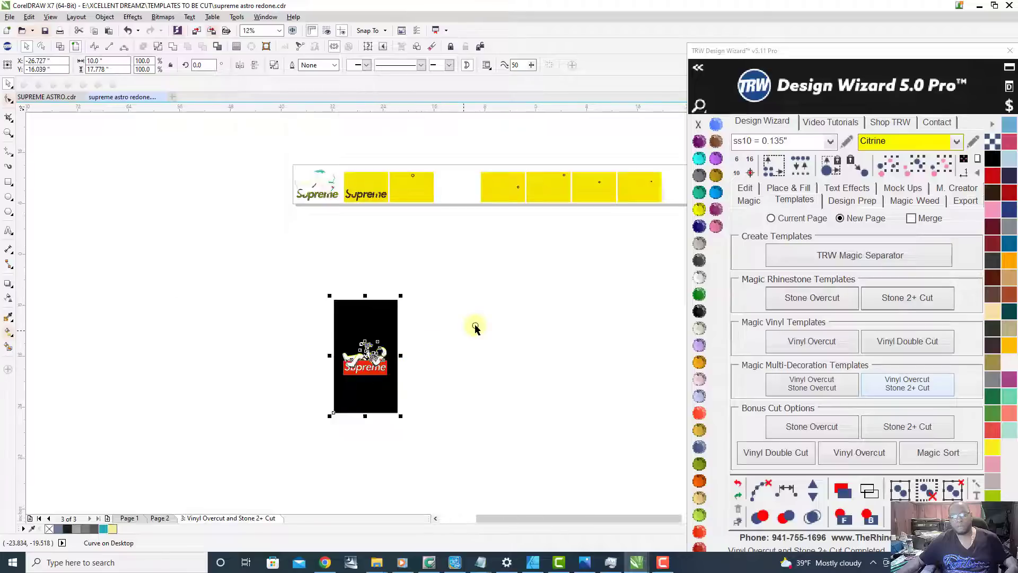
{"action": "left_click", "coordinate": [479, 291]}
Step: Delete the five yellow stone template rectangles that hold only a small circle, between the Supreme stone template and the vinyl templates
{"action": "scroll", "coordinate": [571, 186], "scroll_direction": "up", "scroll_amount": 2}
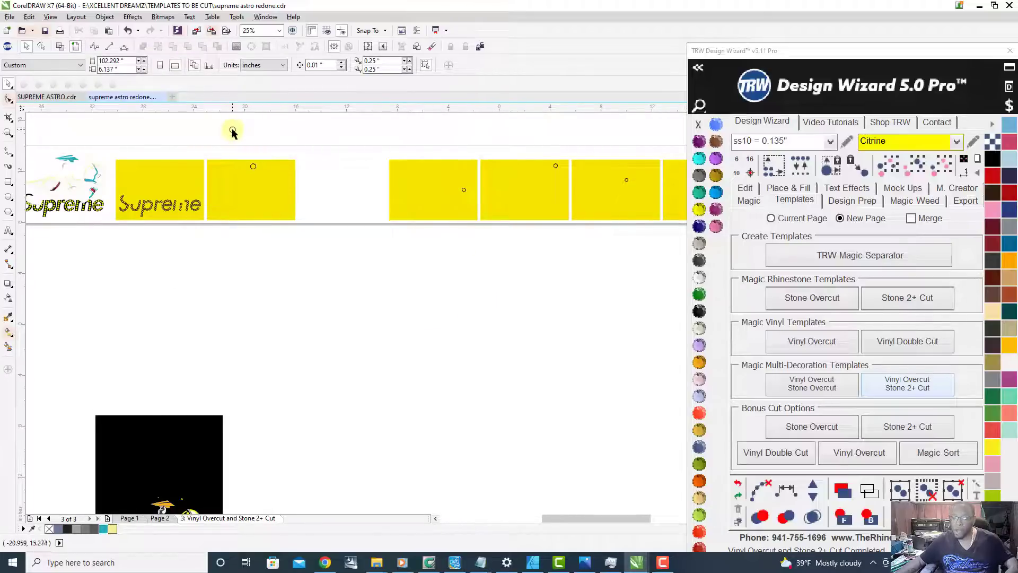
{"action": "scroll", "coordinate": [233, 162], "scroll_direction": "up", "scroll_amount": 1}
{"action": "scroll", "coordinate": [222, 201], "scroll_direction": "down", "scroll_amount": 1}
{"action": "left_click_drag", "start_coordinate": [205, 169], "coordinate": [557, 294]}
{"action": "scroll", "coordinate": [526, 337], "scroll_direction": "down", "scroll_amount": 1}
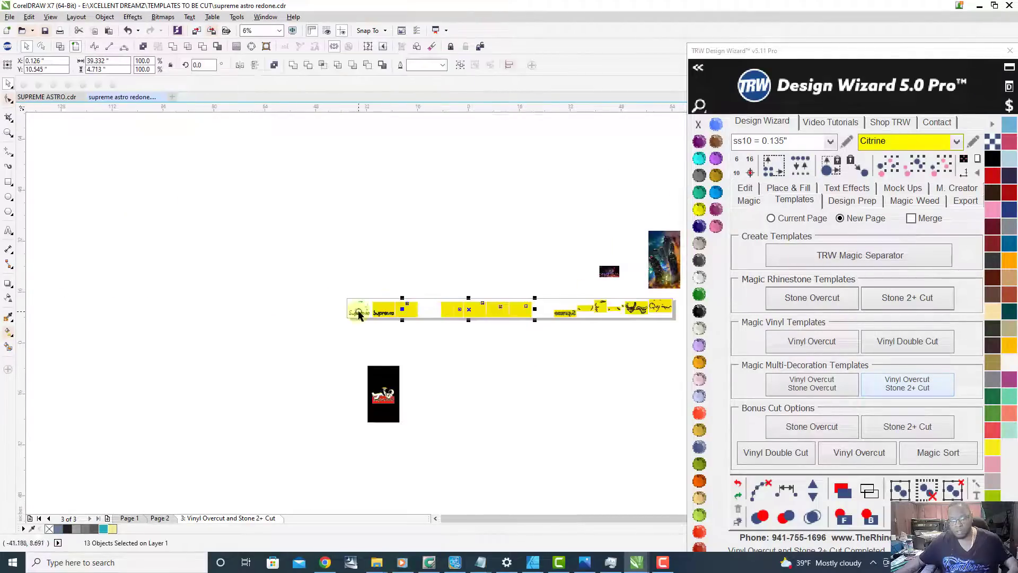
{"action": "scroll", "coordinate": [357, 311], "scroll_direction": "up", "scroll_amount": 2}
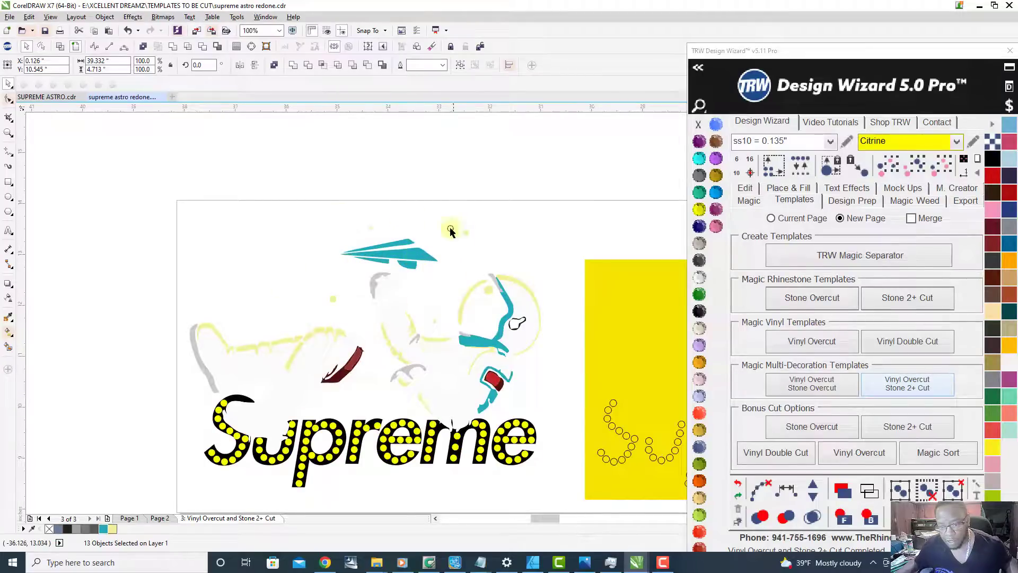
{"action": "scroll", "coordinate": [371, 296], "scroll_direction": "down", "scroll_amount": 3}
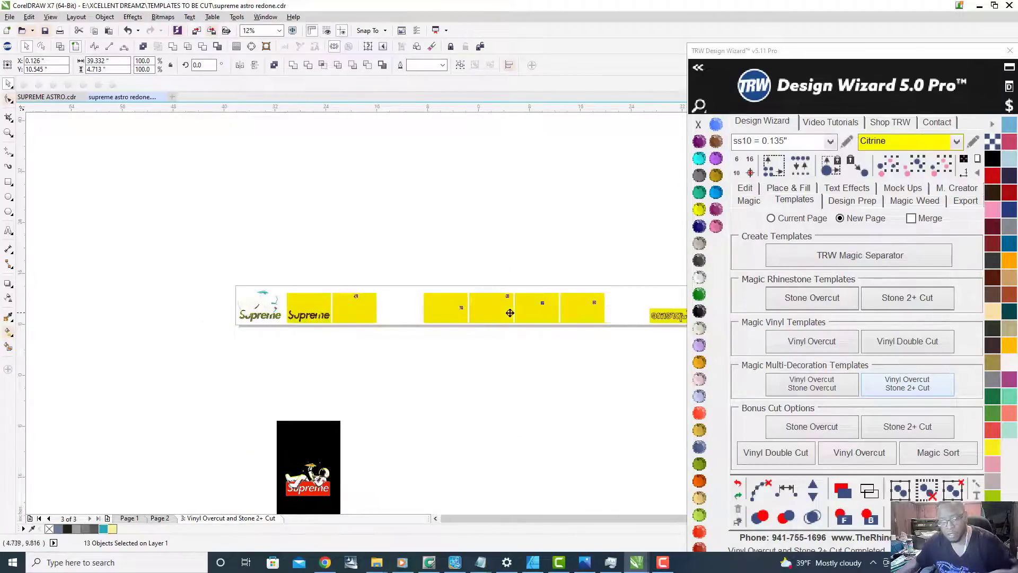
{"action": "scroll", "coordinate": [512, 312], "scroll_direction": "down", "scroll_amount": 1}
{"action": "scroll", "coordinate": [563, 315], "scroll_direction": "up", "scroll_amount": 1}
{"action": "key", "text": "Delete"}
Step: Move all the mirrored vinyl templates left along the page, next to the yellow Supreme rhinestone template
{"action": "scroll", "coordinate": [325, 328], "scroll_direction": "down", "scroll_amount": 1}
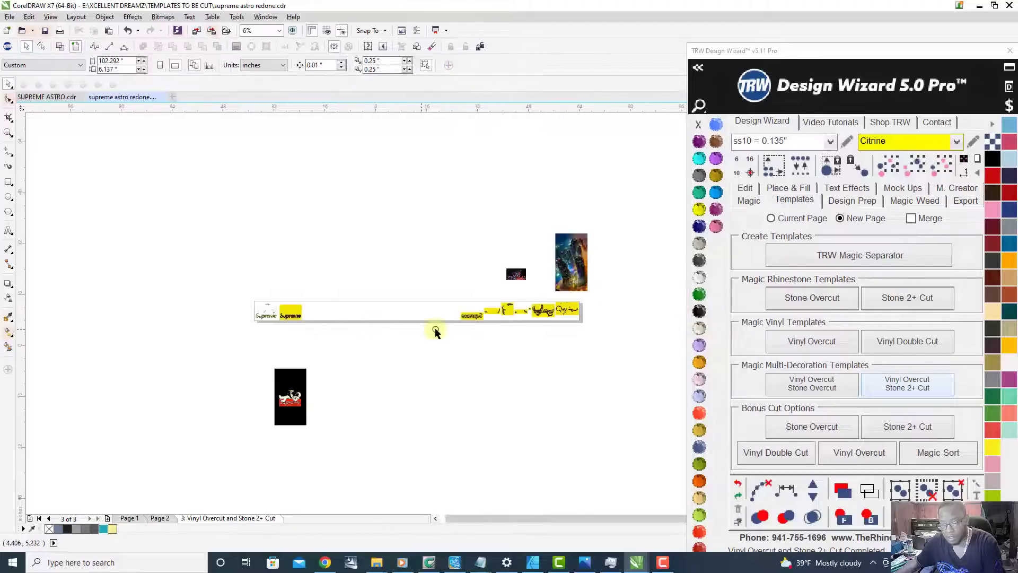
{"action": "left_click_drag", "start_coordinate": [431, 292], "coordinate": [613, 375]}
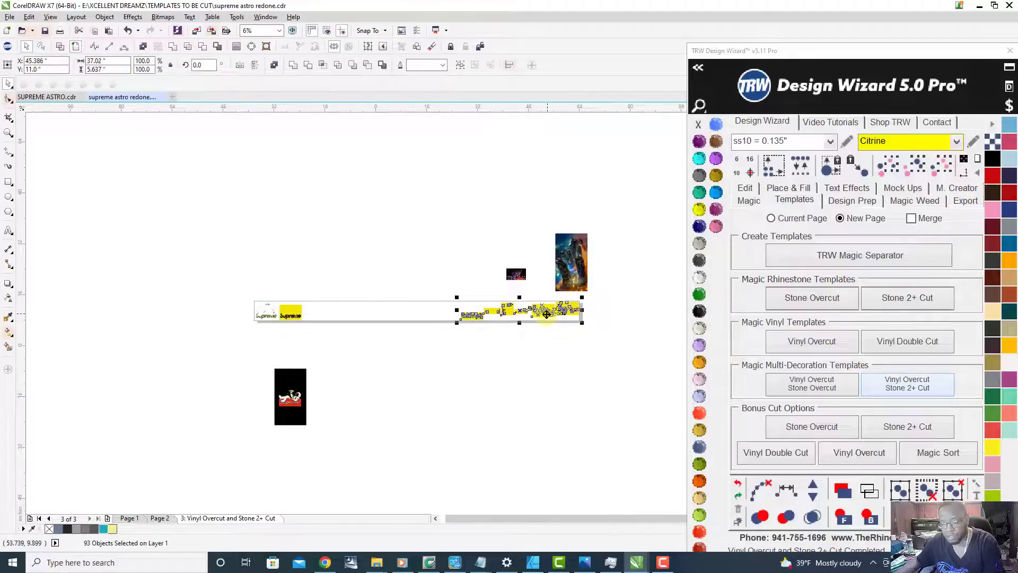
{"action": "left_click_drag", "start_coordinate": [541, 314], "coordinate": [392, 314]}
{"action": "scroll", "coordinate": [364, 312], "scroll_direction": "up", "scroll_amount": 3}
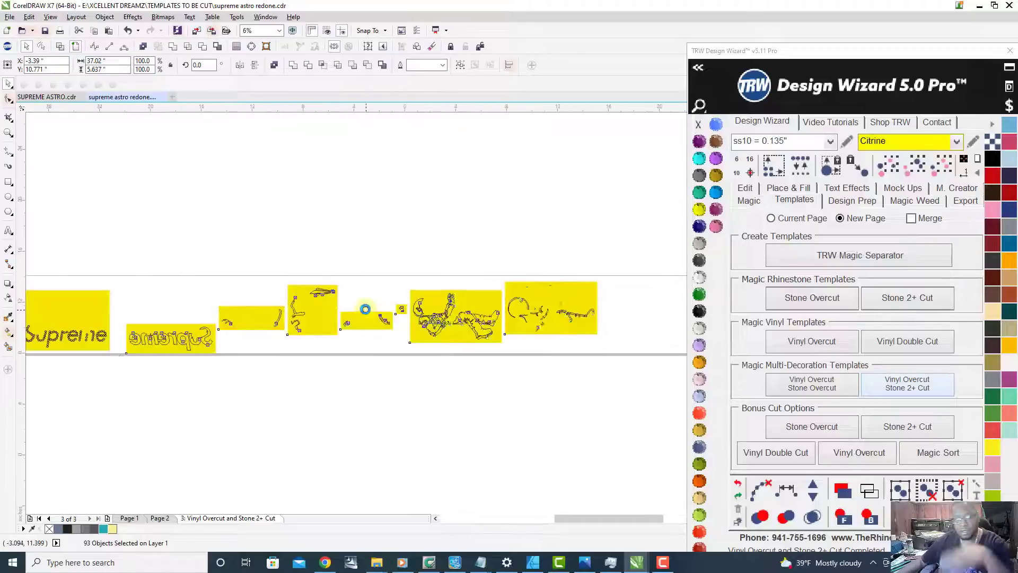
{"action": "left_click", "coordinate": [283, 243]}
Step: Examine the regrouped vinyl templates from the paper plane to the astronaut pieces, and compare them with the reference artwork below
{"action": "scroll", "coordinate": [302, 318], "scroll_direction": "up", "scroll_amount": 4}
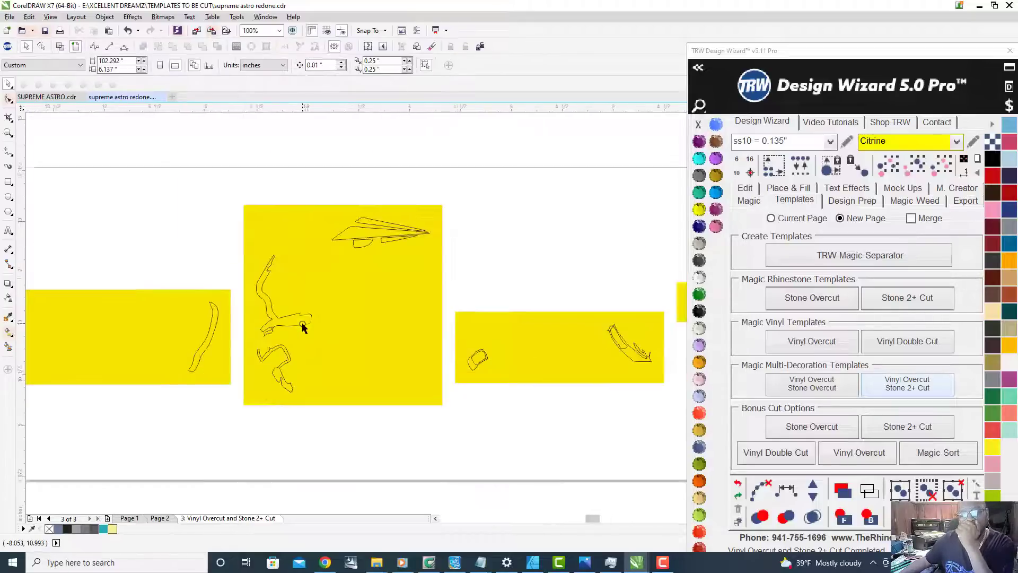
{"action": "scroll", "coordinate": [360, 314], "scroll_direction": "down", "scroll_amount": 3}
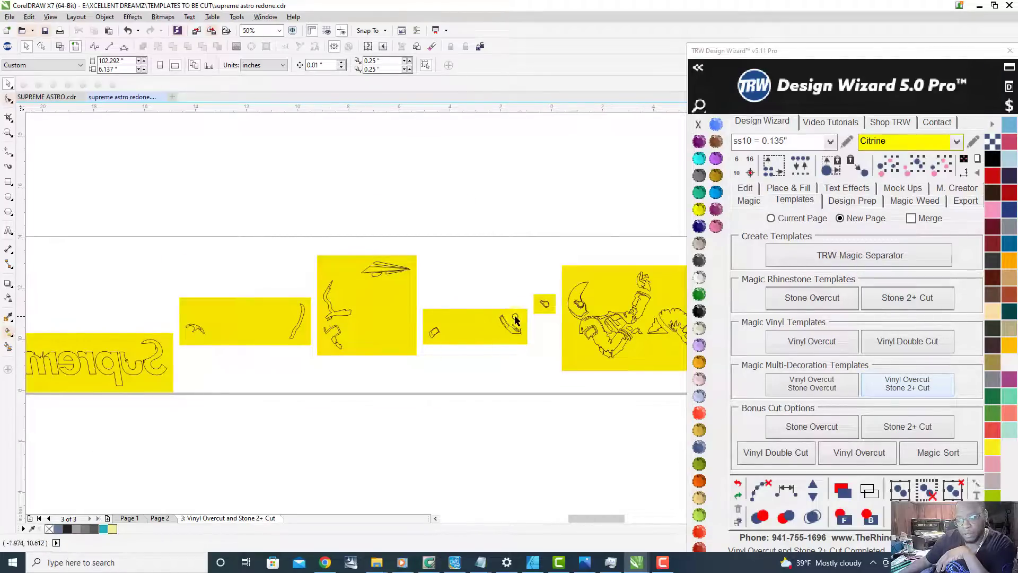
{"action": "scroll", "coordinate": [518, 320], "scroll_direction": "down", "scroll_amount": 1}
{"action": "scroll", "coordinate": [548, 322], "scroll_direction": "down", "scroll_amount": 2}
{"action": "scroll", "coordinate": [637, 322], "scroll_direction": "up", "scroll_amount": 3}
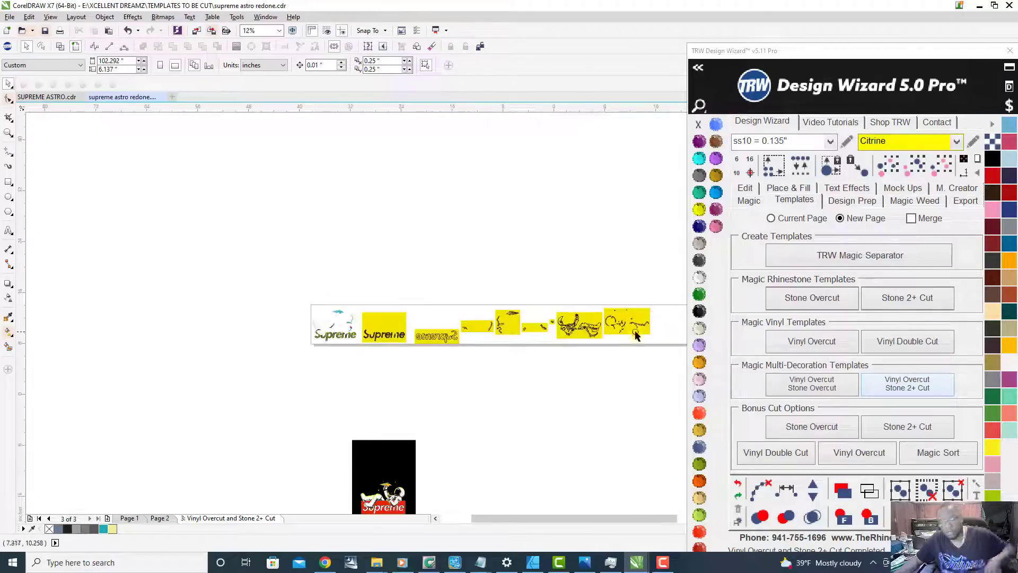
{"action": "scroll", "coordinate": [647, 321], "scroll_direction": "up", "scroll_amount": 2}
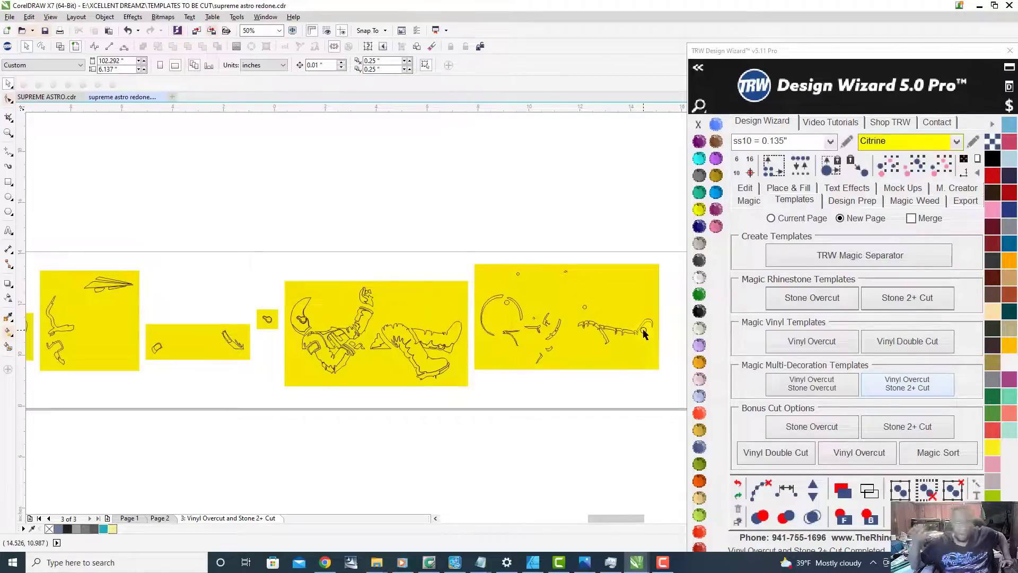
{"action": "scroll", "coordinate": [644, 333], "scroll_direction": "down", "scroll_amount": 1}
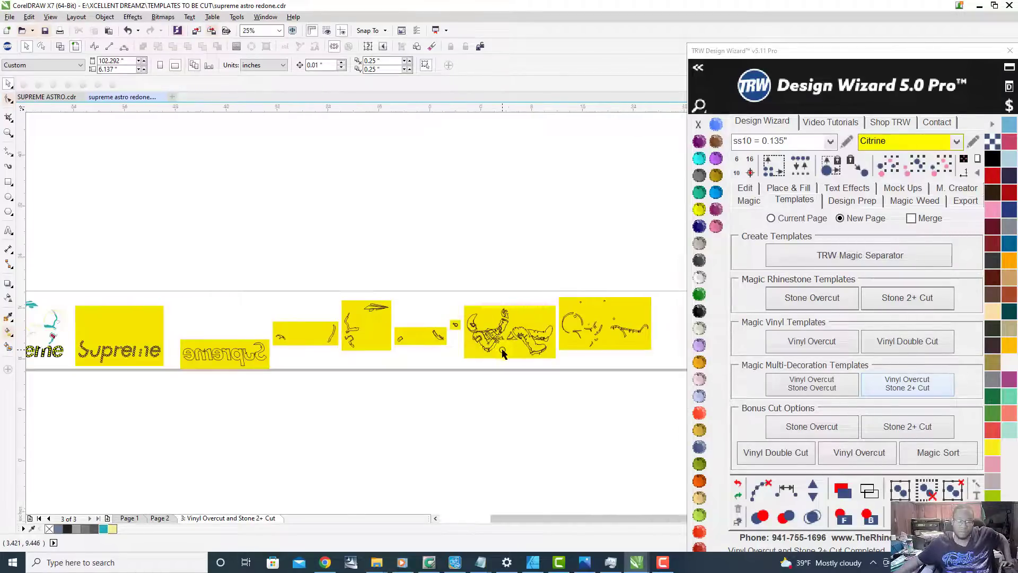
{"action": "scroll", "coordinate": [530, 345], "scroll_direction": "down", "scroll_amount": 1}
{"action": "scroll", "coordinate": [298, 482], "scroll_direction": "down", "scroll_amount": 1}
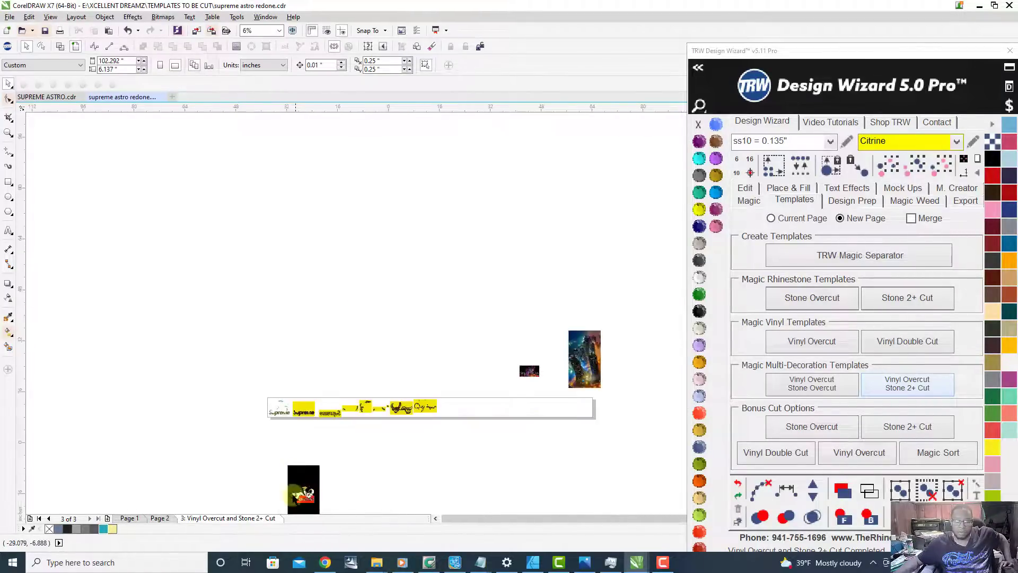
{"action": "scroll", "coordinate": [309, 471], "scroll_direction": "up", "scroll_amount": 2}
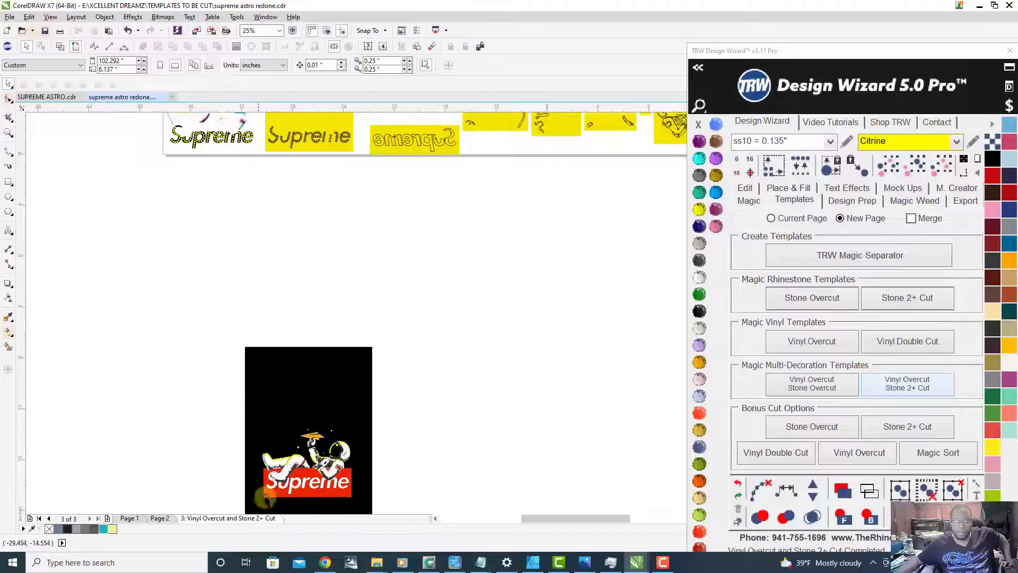
{"action": "scroll", "coordinate": [234, 424], "scroll_direction": "down", "scroll_amount": 1}
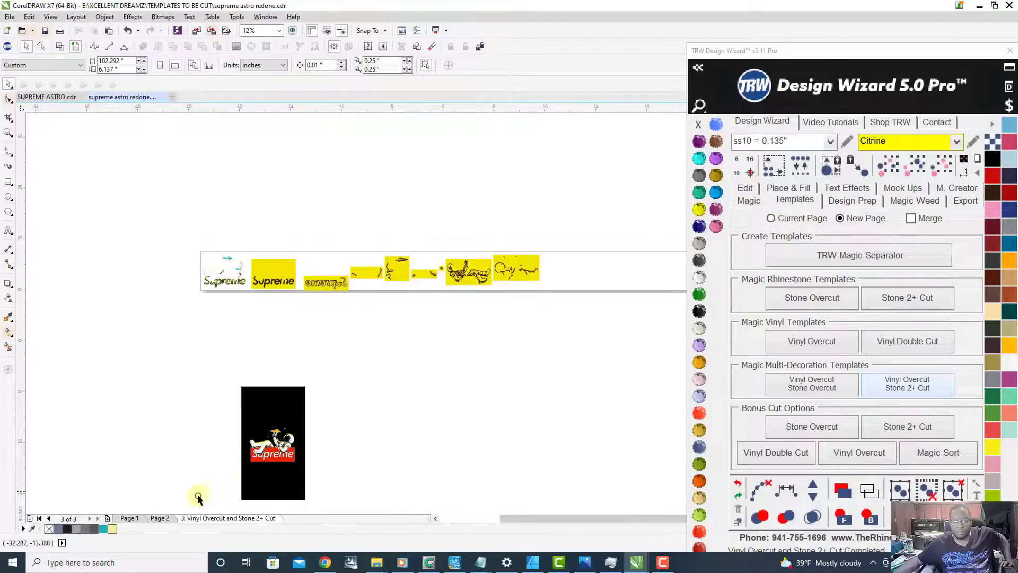
Step: Review the full Supreme astronaut design with its city and airplane backdrop on Page 2
{"action": "left_click", "coordinate": [155, 519]}
{"action": "scroll", "coordinate": [536, 289], "scroll_direction": "up", "scroll_amount": 3}
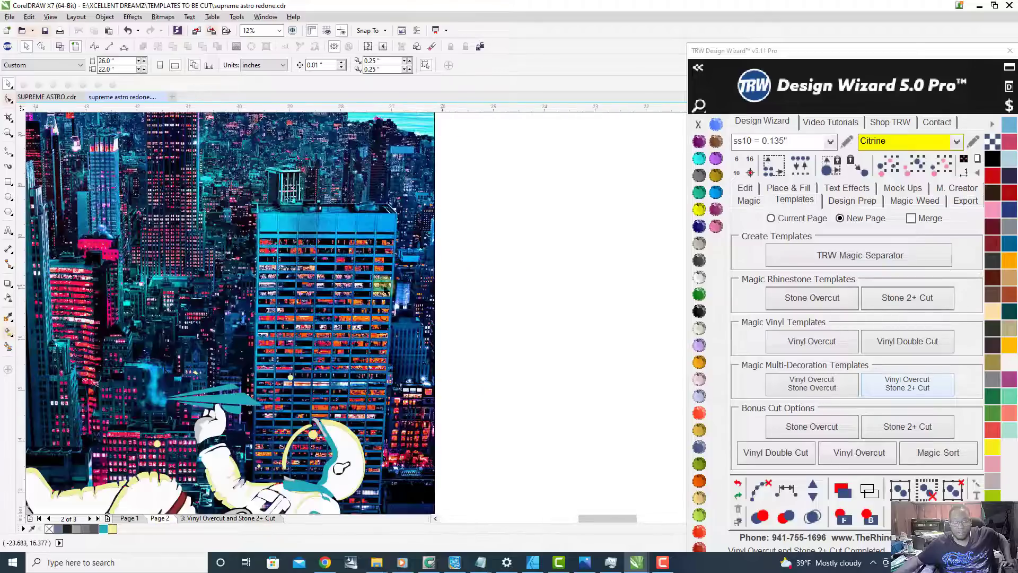
{"action": "scroll", "coordinate": [327, 273], "scroll_direction": "down", "scroll_amount": 1}
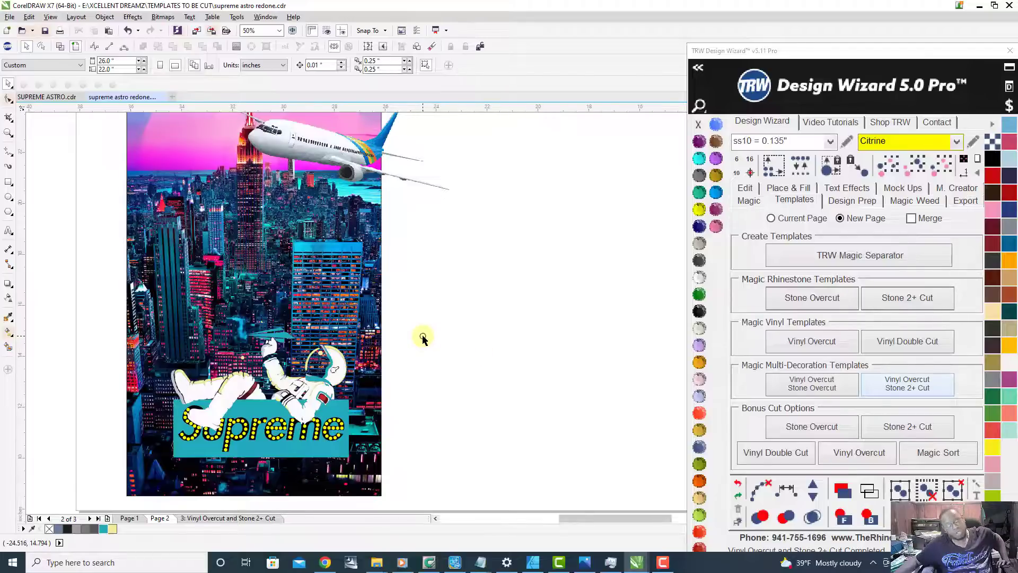
{"action": "scroll", "coordinate": [424, 326], "scroll_direction": "down", "scroll_amount": 1}
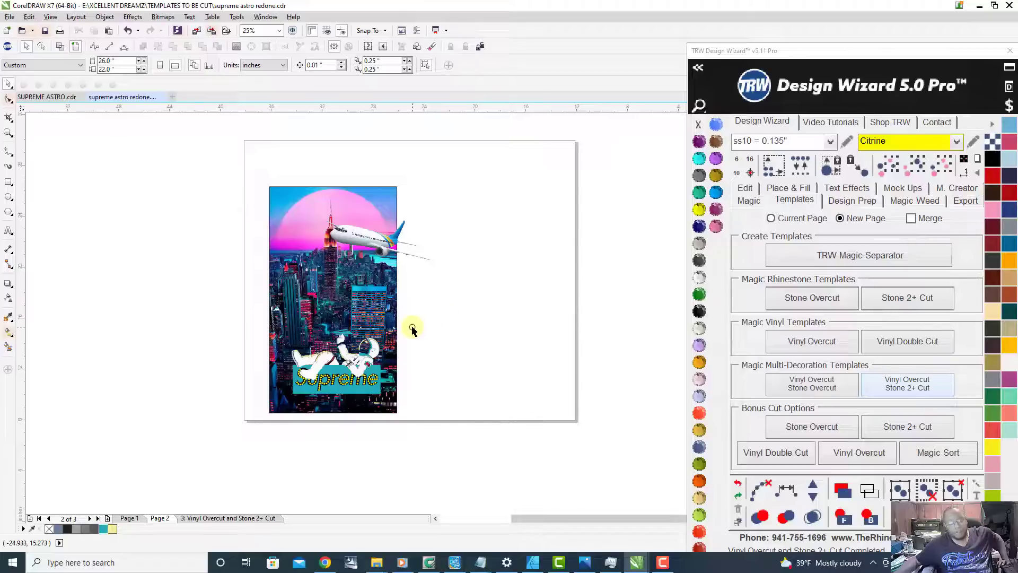
{"action": "scroll", "coordinate": [356, 369], "scroll_direction": "up", "scroll_amount": 1}
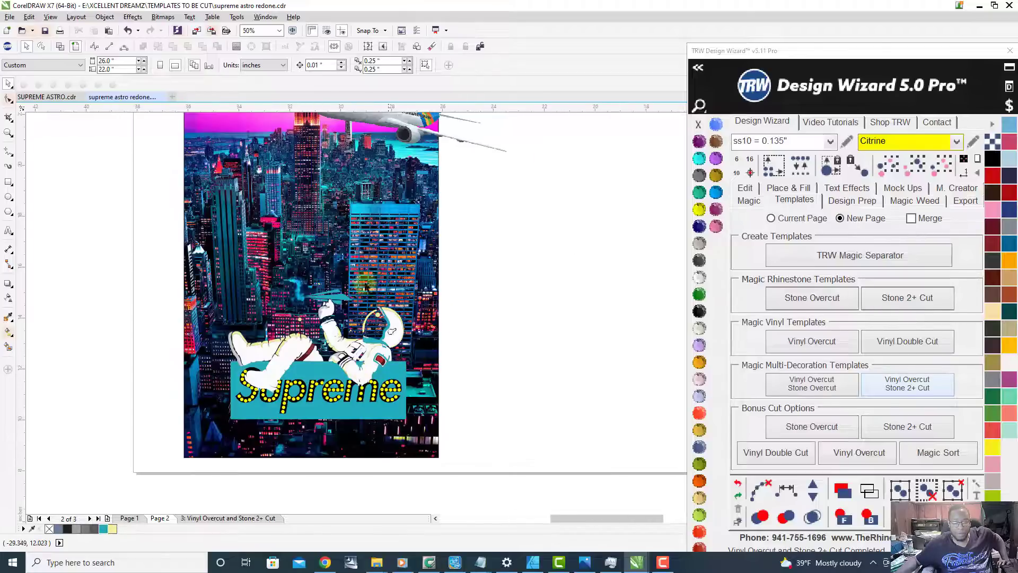
Step: Return to the Vinyl Overcut and Stone 2+ Cut page and inspect the helmet outline in the astronaut body's vinyl template
{"action": "left_click", "coordinate": [205, 518]}
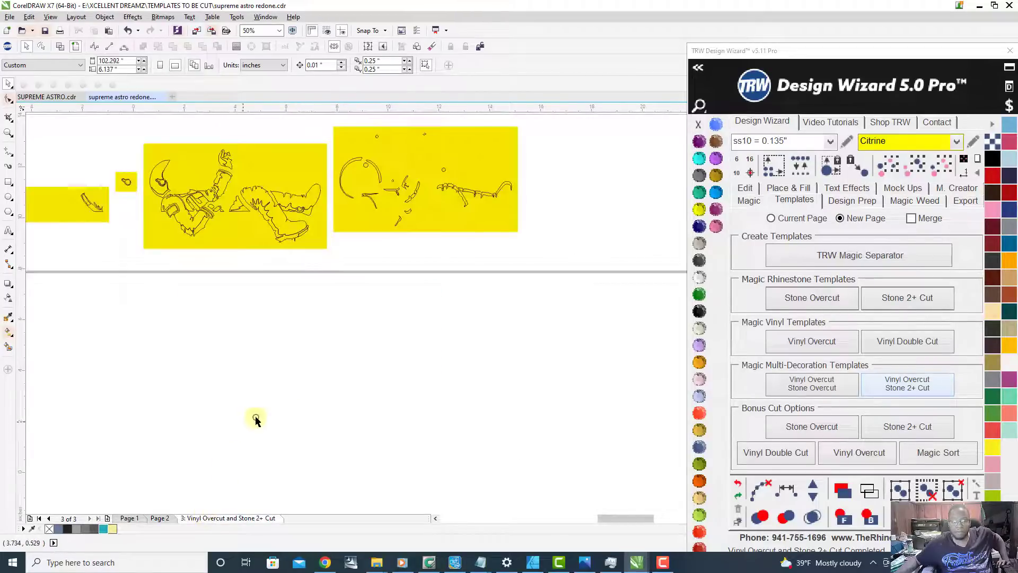
{"action": "scroll", "coordinate": [397, 389], "scroll_direction": "down", "scroll_amount": 1}
{"action": "scroll", "coordinate": [233, 281], "scroll_direction": "up", "scroll_amount": 2}
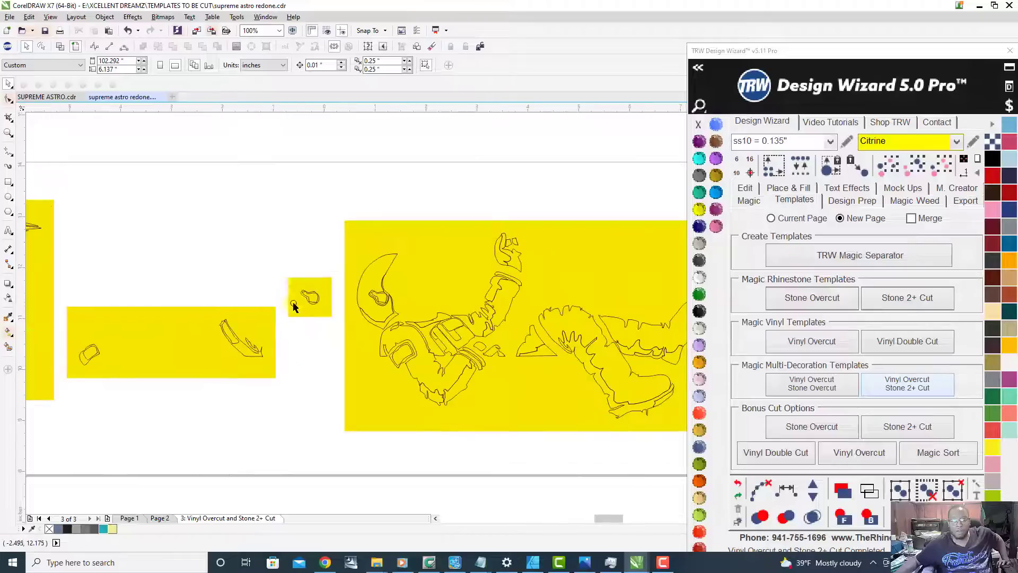
{"action": "left_click", "coordinate": [370, 281]}
{"action": "scroll", "coordinate": [371, 283], "scroll_direction": "down", "scroll_amount": 1}
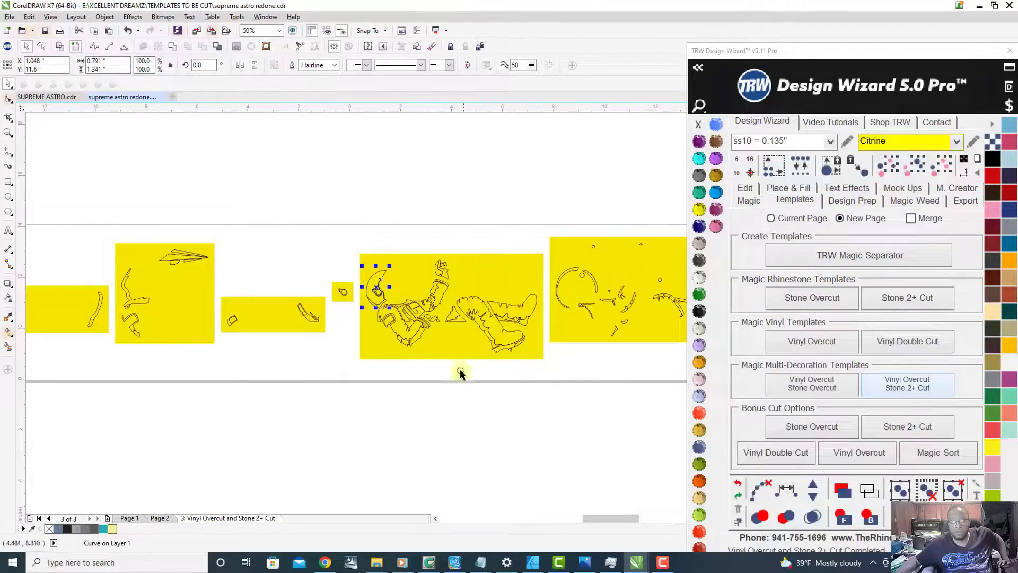
Step: Go back to Page 2 and examine the astronaut's details, the rhinestone Supreme lettering and the airplane over the city skyline up close
{"action": "left_click", "coordinate": [155, 518]}
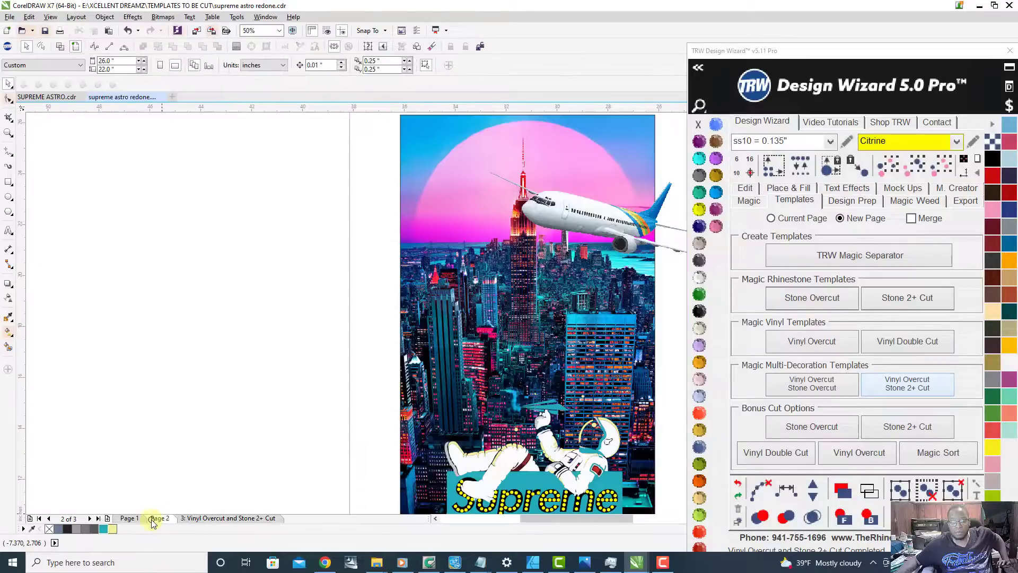
{"action": "scroll", "coordinate": [322, 309], "scroll_direction": "down", "scroll_amount": 1}
{"action": "scroll", "coordinate": [350, 348], "scroll_direction": "up", "scroll_amount": 2}
{"action": "scroll", "coordinate": [387, 339], "scroll_direction": "down", "scroll_amount": 1}
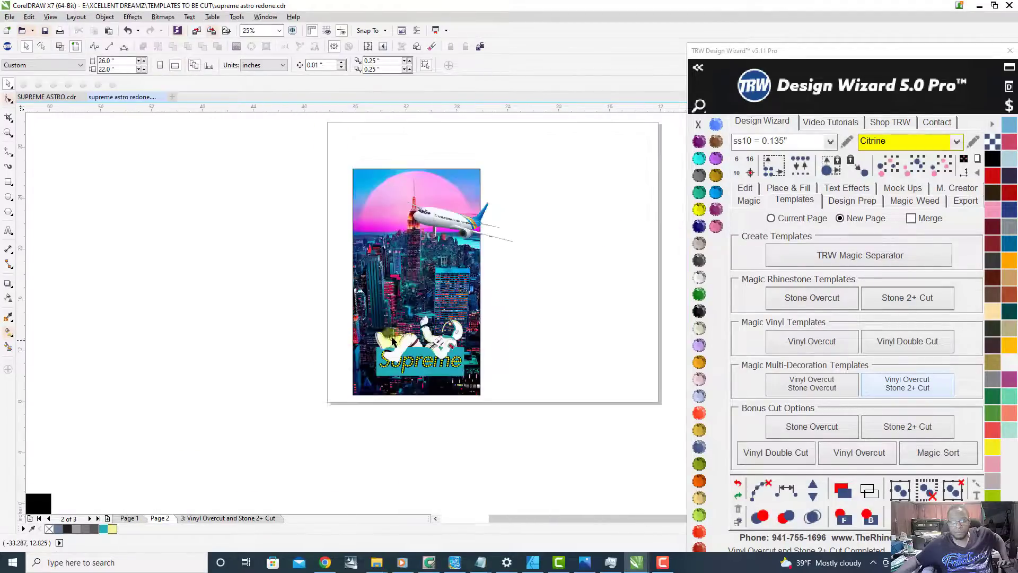
{"action": "scroll", "coordinate": [414, 313], "scroll_direction": "up", "scroll_amount": 1}
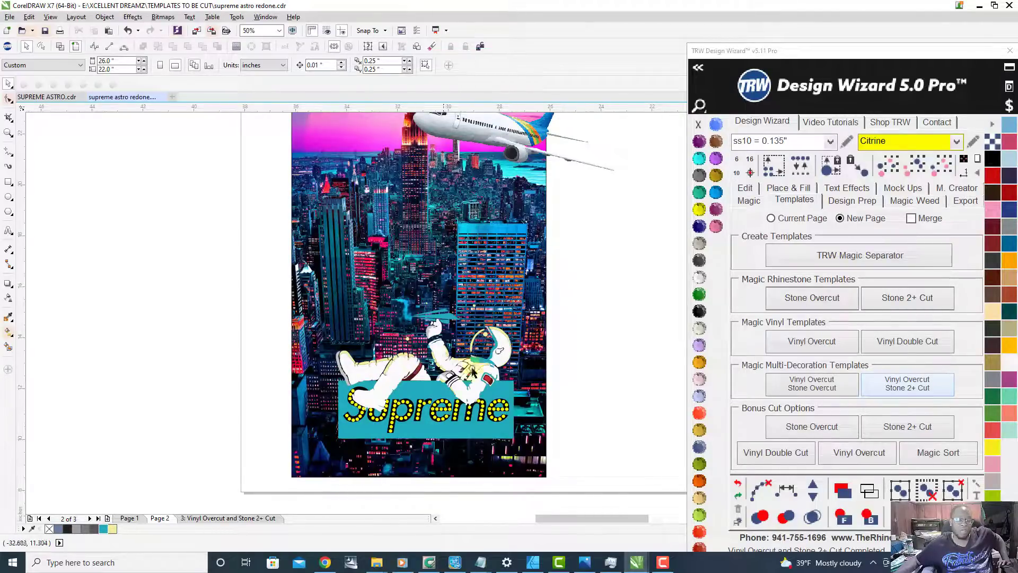
{"action": "scroll", "coordinate": [483, 397], "scroll_direction": "up", "scroll_amount": 2}
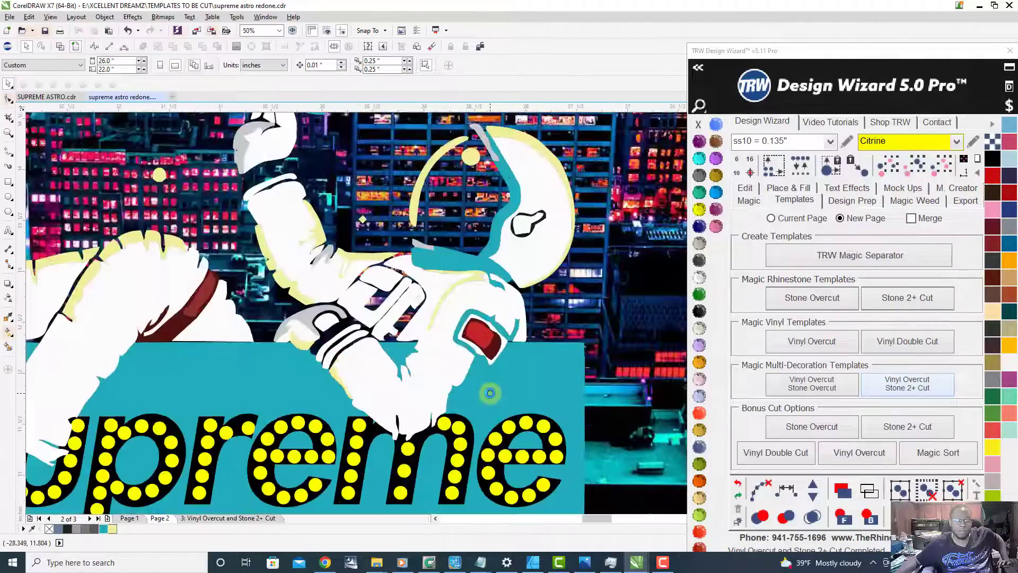
{"action": "scroll", "coordinate": [490, 393], "scroll_direction": "down", "scroll_amount": 2}
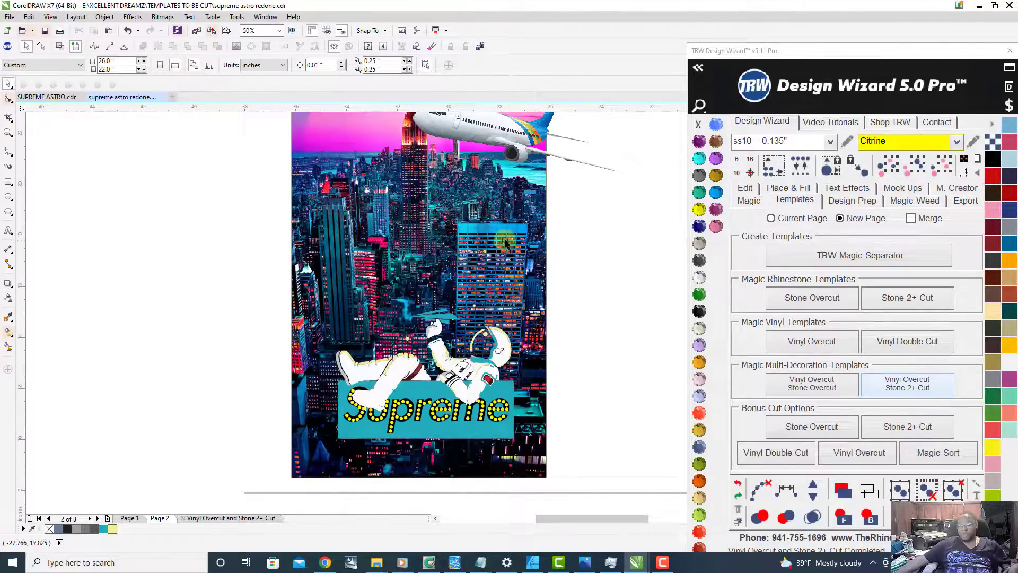
{"action": "scroll", "coordinate": [344, 288], "scroll_direction": "down", "scroll_amount": 2}
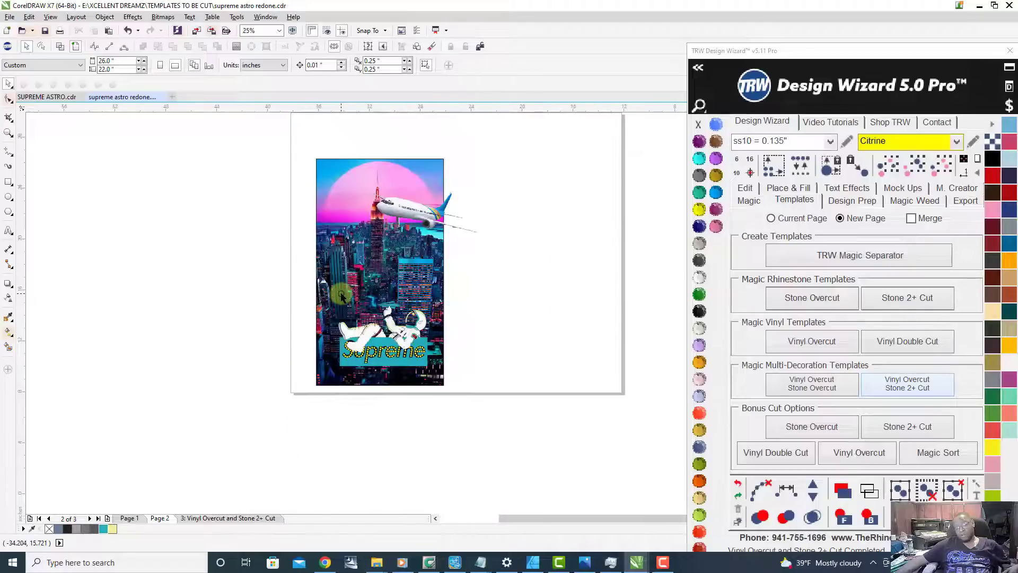
{"action": "scroll", "coordinate": [433, 176], "scroll_direction": "up", "scroll_amount": 2}
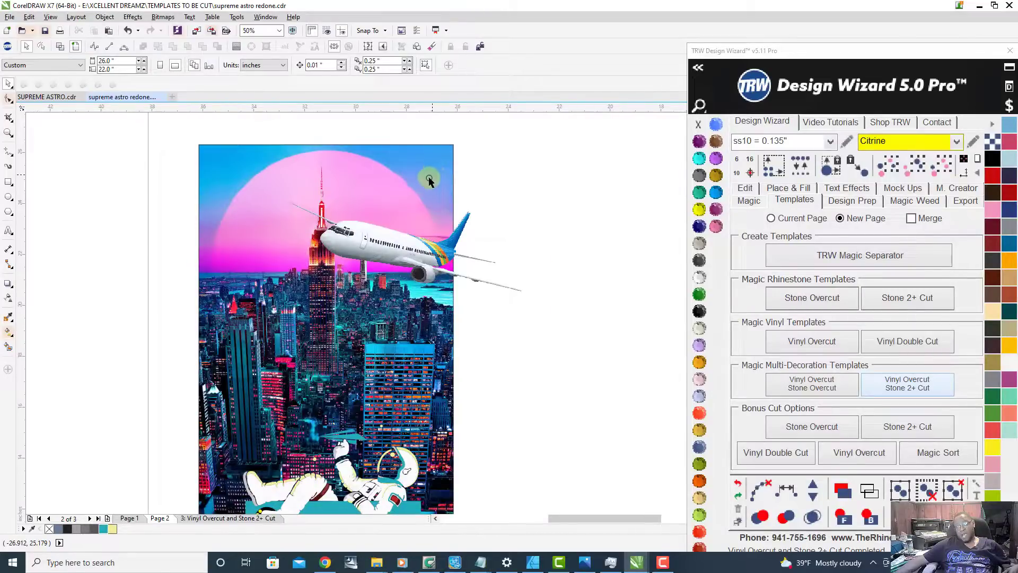
{"action": "scroll", "coordinate": [365, 234], "scroll_direction": "up", "scroll_amount": 2}
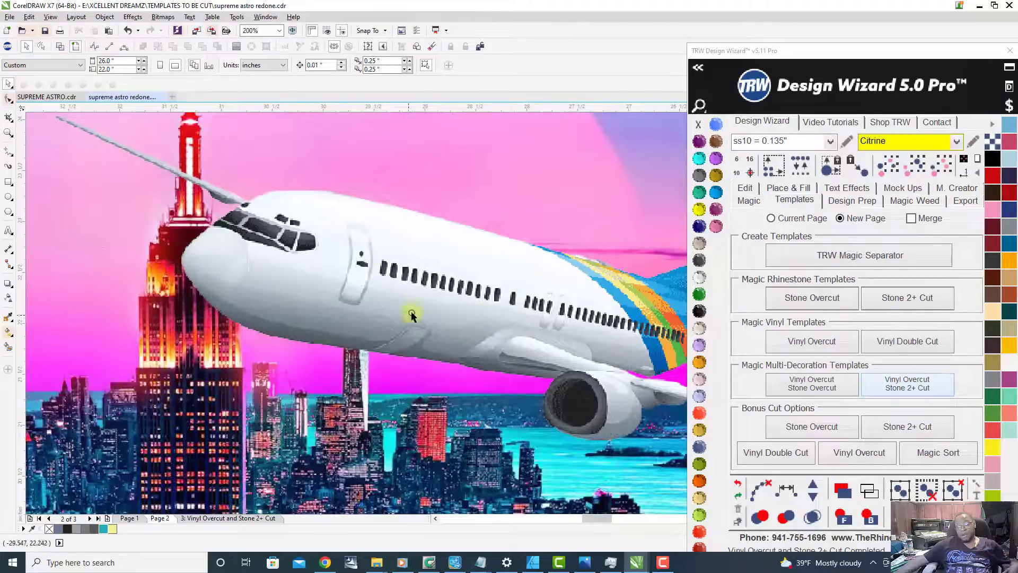
{"action": "scroll", "coordinate": [425, 277], "scroll_direction": "down", "scroll_amount": 1}
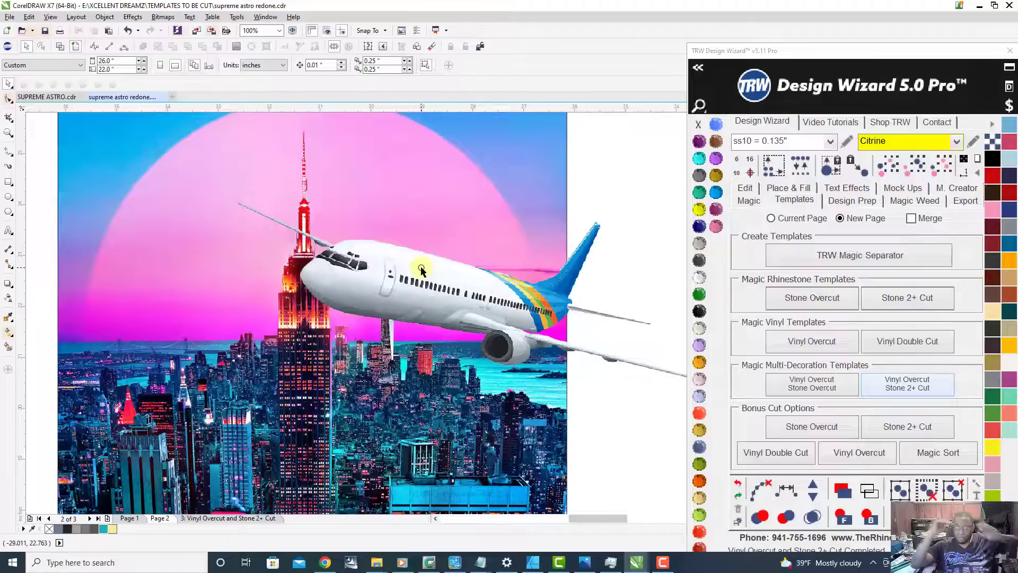
Step: Examine the airplane, the city buildings and the astronaut with the paper plane against the backdrop on Page 2
{"action": "scroll", "coordinate": [549, 318], "scroll_direction": "down", "scroll_amount": 2}
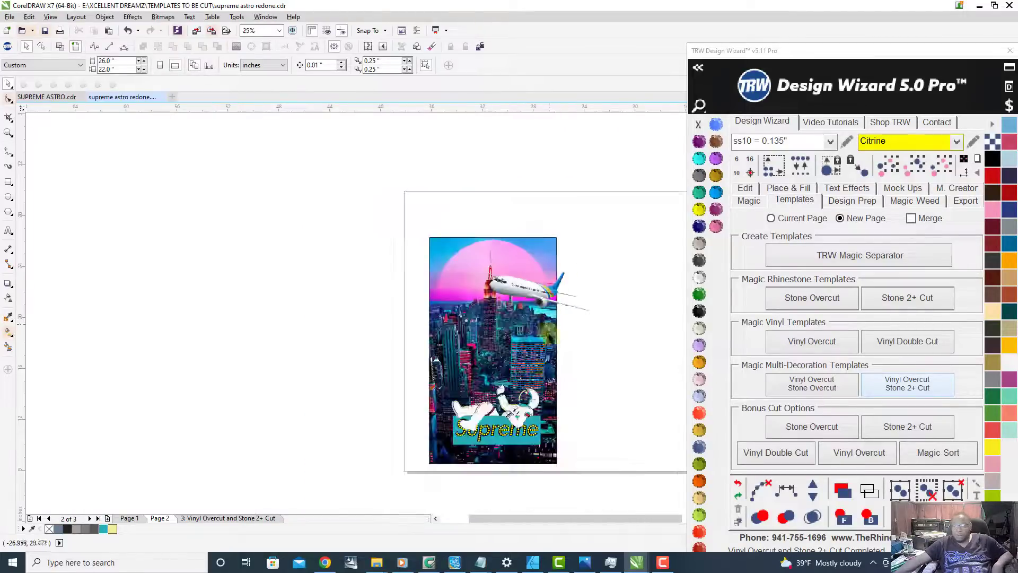
{"action": "scroll", "coordinate": [547, 379], "scroll_direction": "up", "scroll_amount": 1}
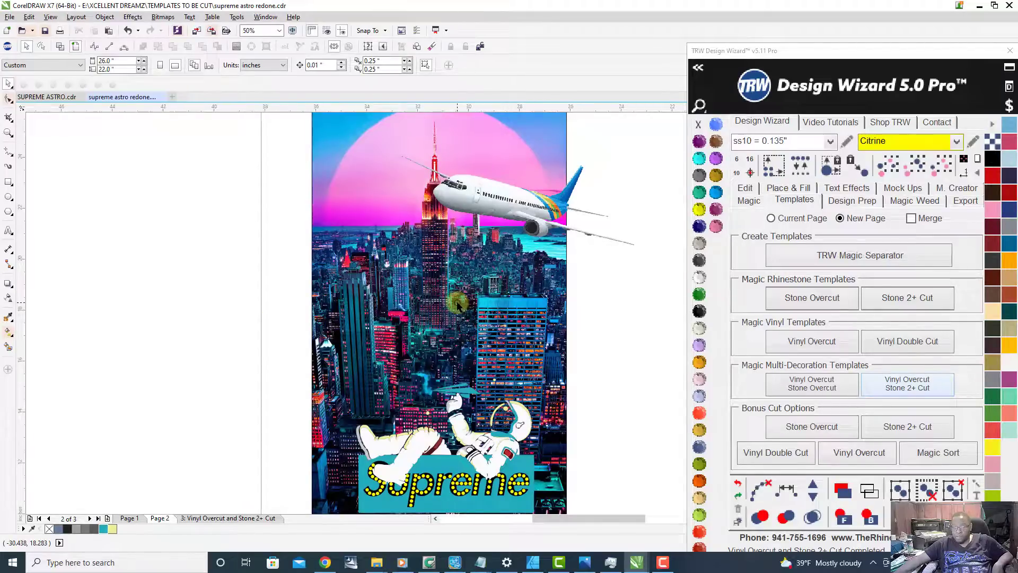
{"action": "scroll", "coordinate": [538, 364], "scroll_direction": "up", "scroll_amount": 2}
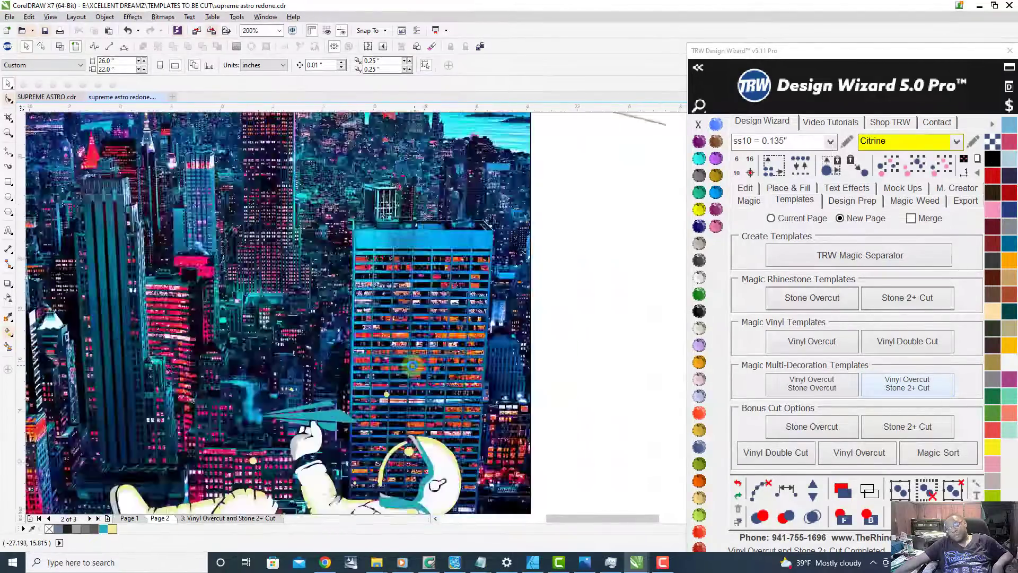
{"action": "scroll", "coordinate": [413, 365], "scroll_direction": "down", "scroll_amount": 3}
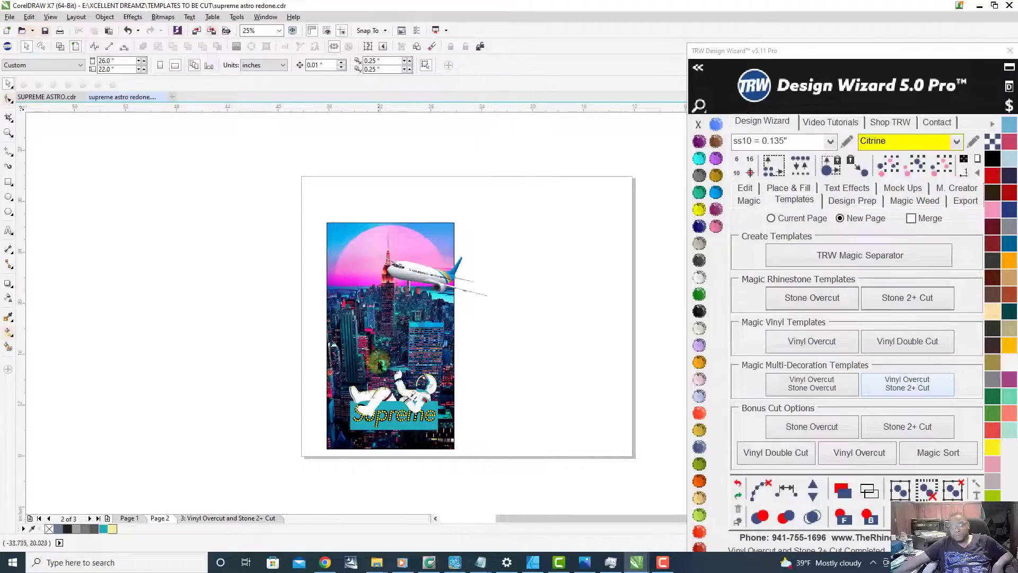
{"action": "scroll", "coordinate": [404, 401], "scroll_direction": "up", "scroll_amount": 1}
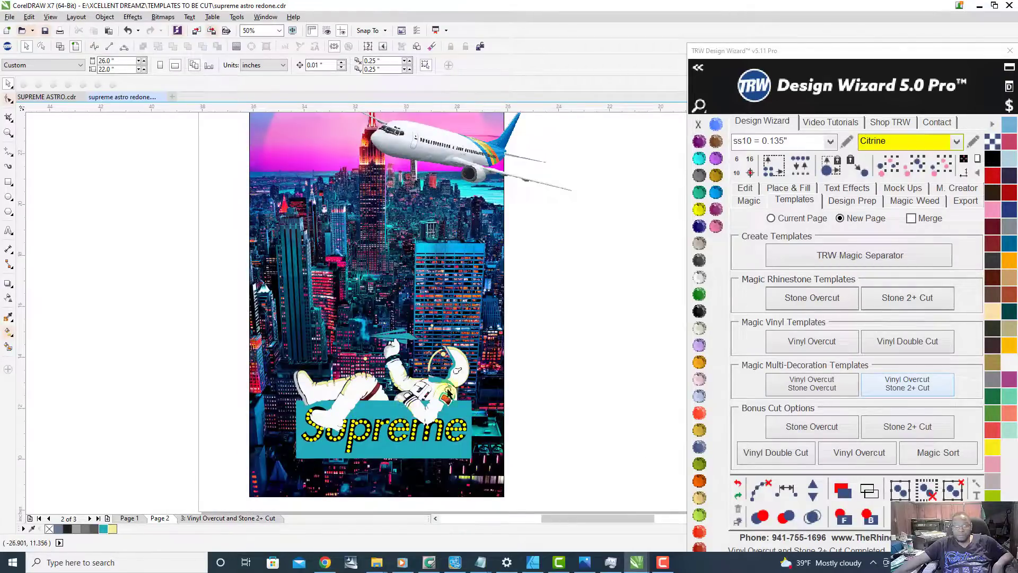
Step: Return to the Vinyl Overcut and Stone 2+ Cut page and look over the full row of cutting templates
{"action": "left_click", "coordinate": [210, 519]}
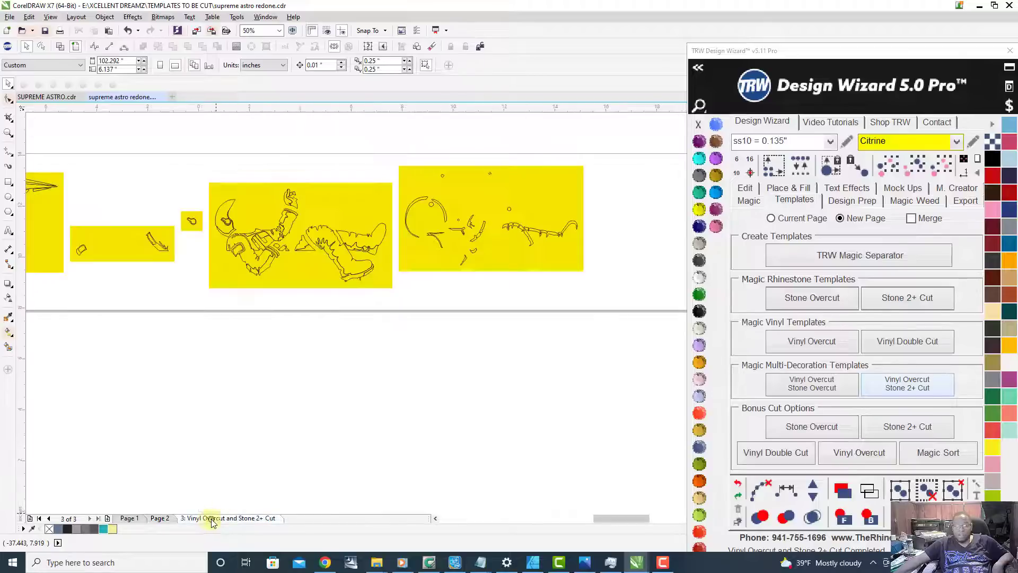
{"action": "scroll", "coordinate": [413, 338], "scroll_direction": "down", "scroll_amount": 1}
{"action": "scroll", "coordinate": [336, 309], "scroll_direction": "up", "scroll_amount": 1}
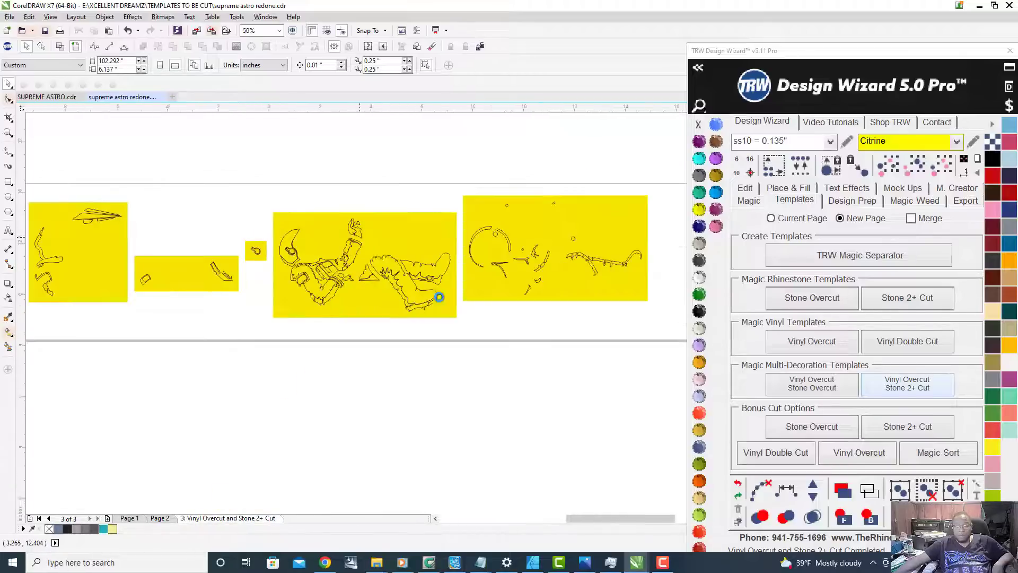
{"action": "scroll", "coordinate": [433, 296], "scroll_direction": "down", "scroll_amount": 2}
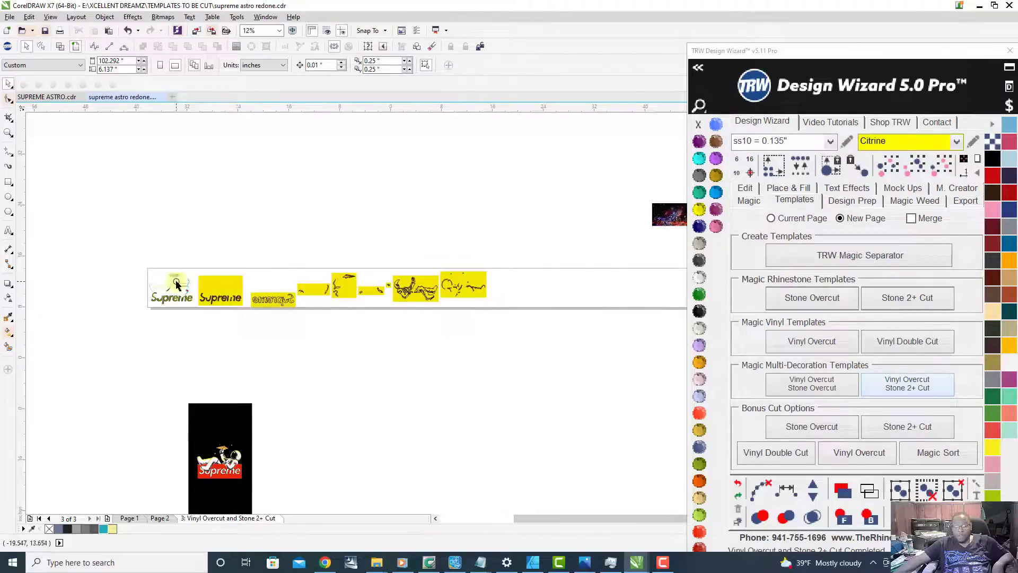
Step: Select all the stone circles in the Supreme rhinestone template and compare them with the mirrored lettering and small vinyl piece templates
{"action": "scroll", "coordinate": [177, 284], "scroll_direction": "up", "scroll_amount": 4}
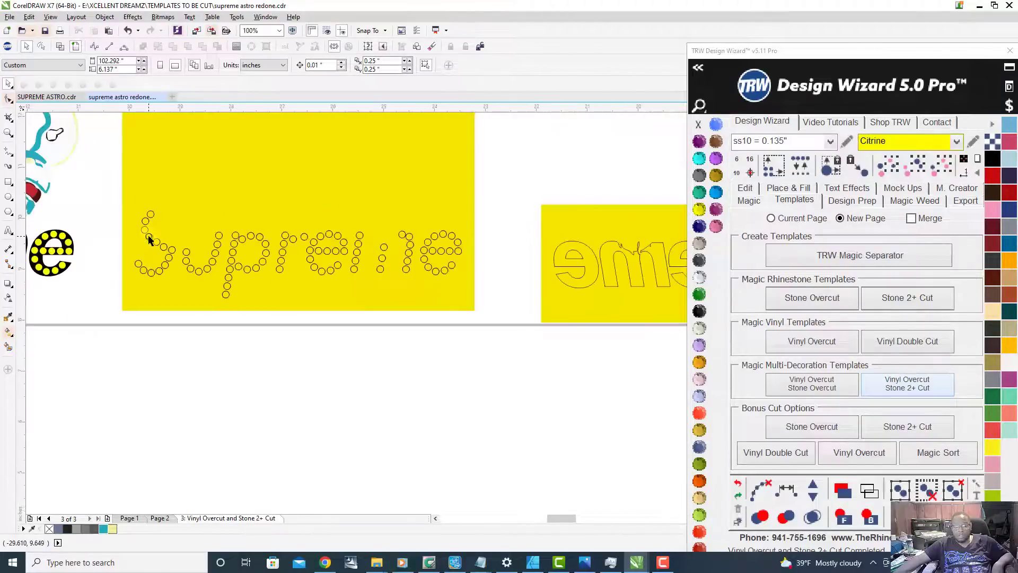
{"action": "left_click_drag", "start_coordinate": [106, 190], "coordinate": [496, 349]}
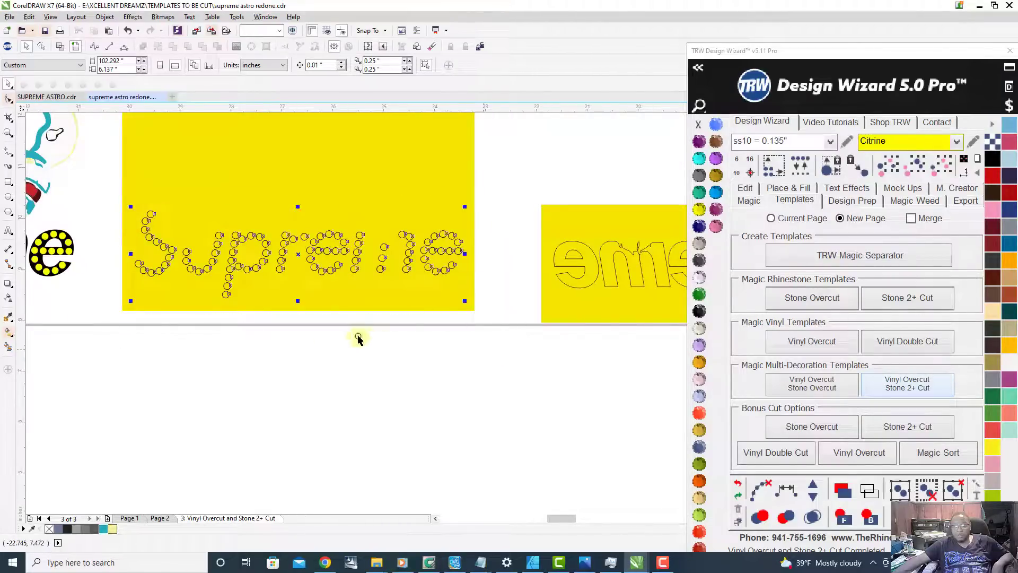
{"action": "scroll", "coordinate": [362, 338], "scroll_direction": "down", "scroll_amount": 1}
{"action": "scroll", "coordinate": [249, 326], "scroll_direction": "down", "scroll_amount": 1}
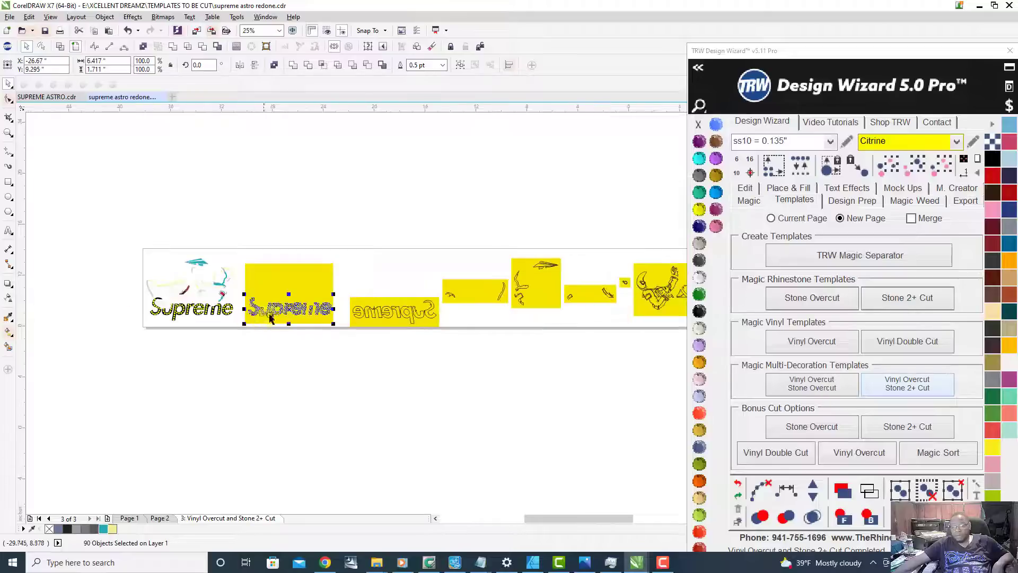
{"action": "scroll", "coordinate": [419, 324], "scroll_direction": "up", "scroll_amount": 1}
{"action": "scroll", "coordinate": [422, 318], "scroll_direction": "up", "scroll_amount": 1}
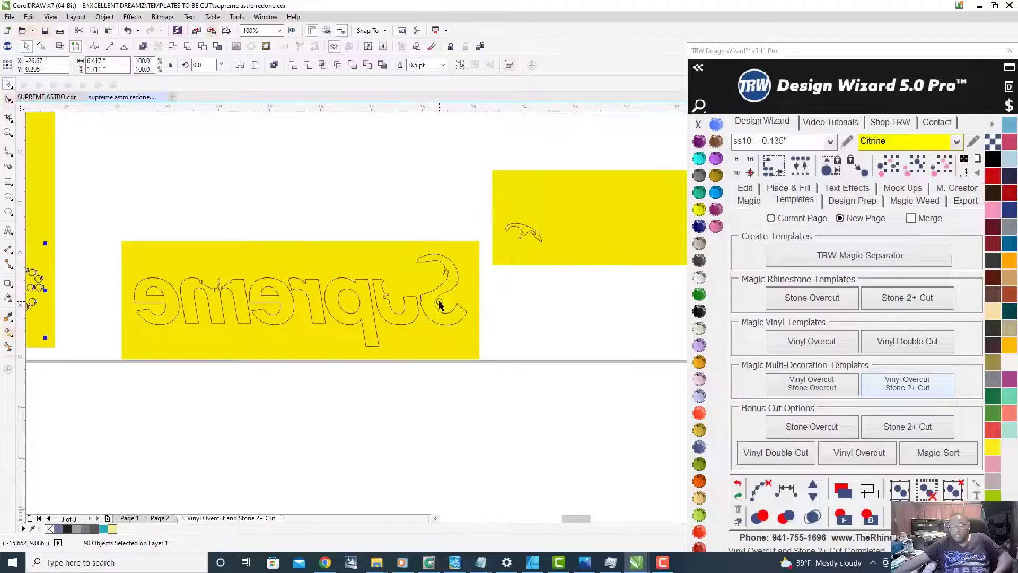
{"action": "scroll", "coordinate": [303, 310], "scroll_direction": "down", "scroll_amount": 1}
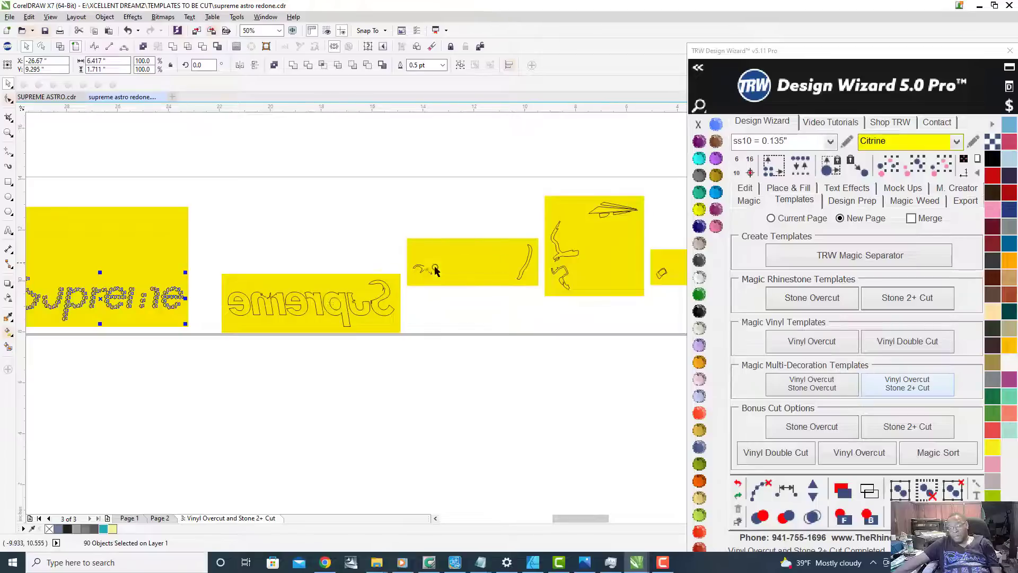
{"action": "scroll", "coordinate": [510, 254], "scroll_direction": "down", "scroll_amount": 1}
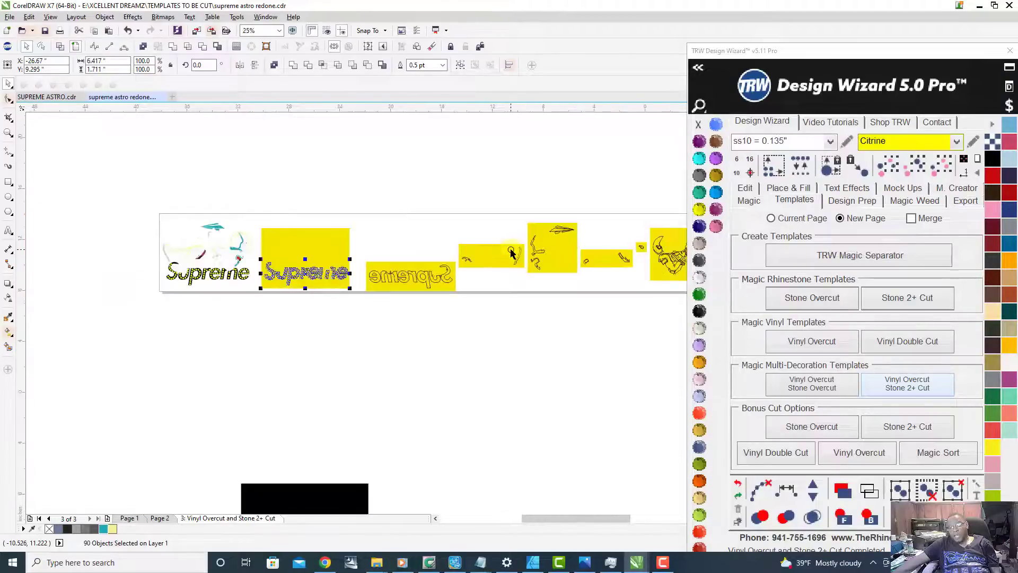
Step: Recolor the white astronaut body shape beside the templates to TRW Blue
{"action": "scroll", "coordinate": [118, 258], "scroll_direction": "up", "scroll_amount": 2}
{"action": "scroll", "coordinate": [118, 258], "scroll_direction": "up", "scroll_amount": 2}
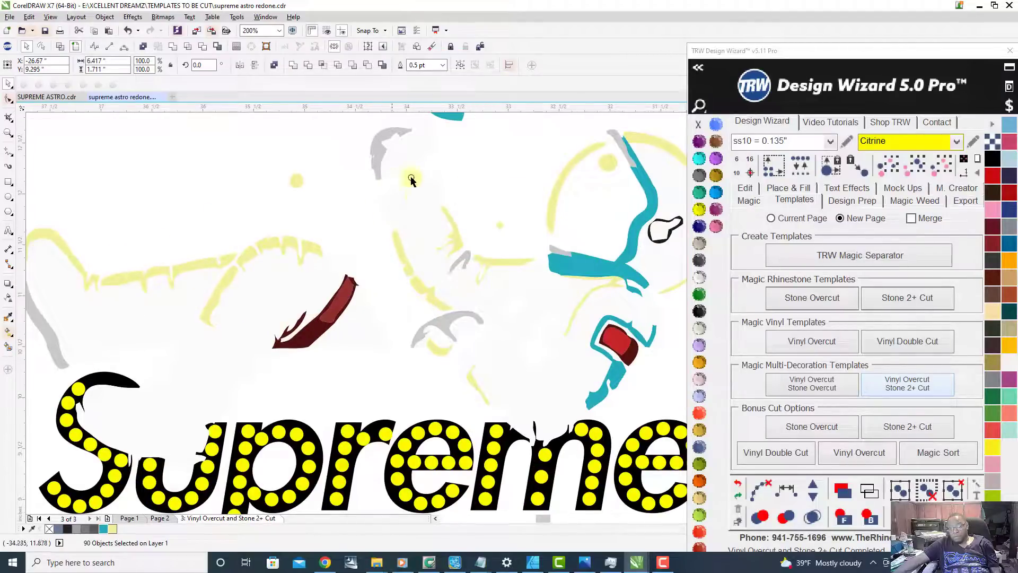
{"action": "left_click", "coordinate": [290, 288]}
{"action": "scroll", "coordinate": [290, 288], "scroll_direction": "down", "scroll_amount": 1}
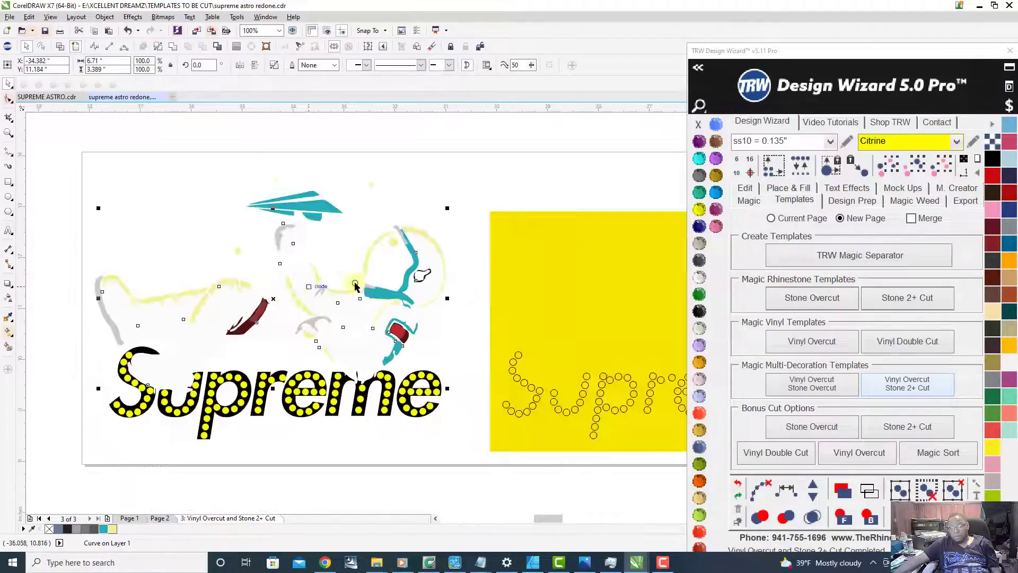
{"action": "left_click", "coordinate": [716, 192]}
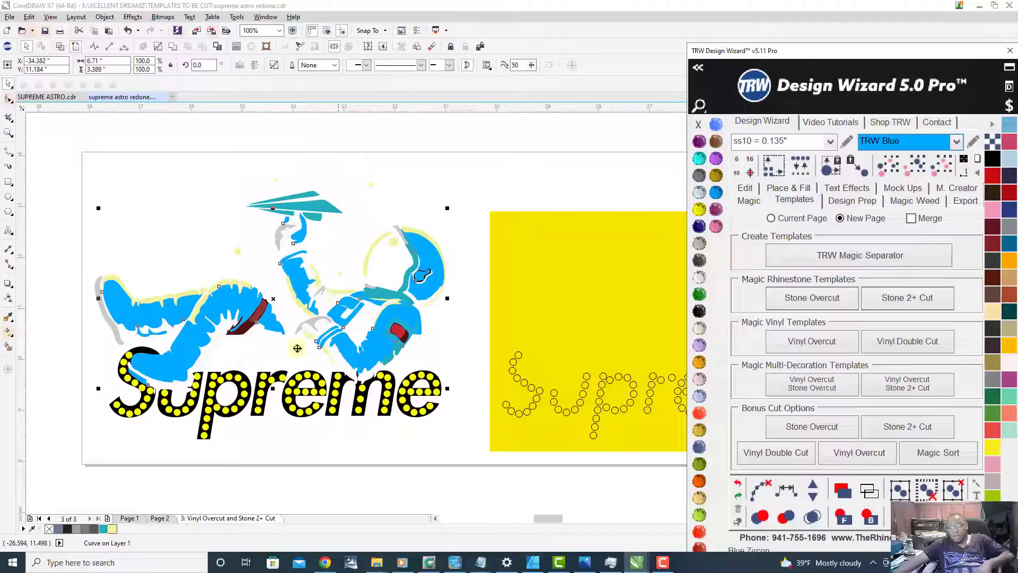
Step: Examine the blue astronaut body up close, checking how the chest details and the red shoulder patch fit over it
{"action": "scroll", "coordinate": [223, 366], "scroll_direction": "down", "scroll_amount": 1}
{"action": "scroll", "coordinate": [222, 366], "scroll_direction": "down", "scroll_amount": 1}
{"action": "scroll", "coordinate": [221, 366], "scroll_direction": "up", "scroll_amount": 3}
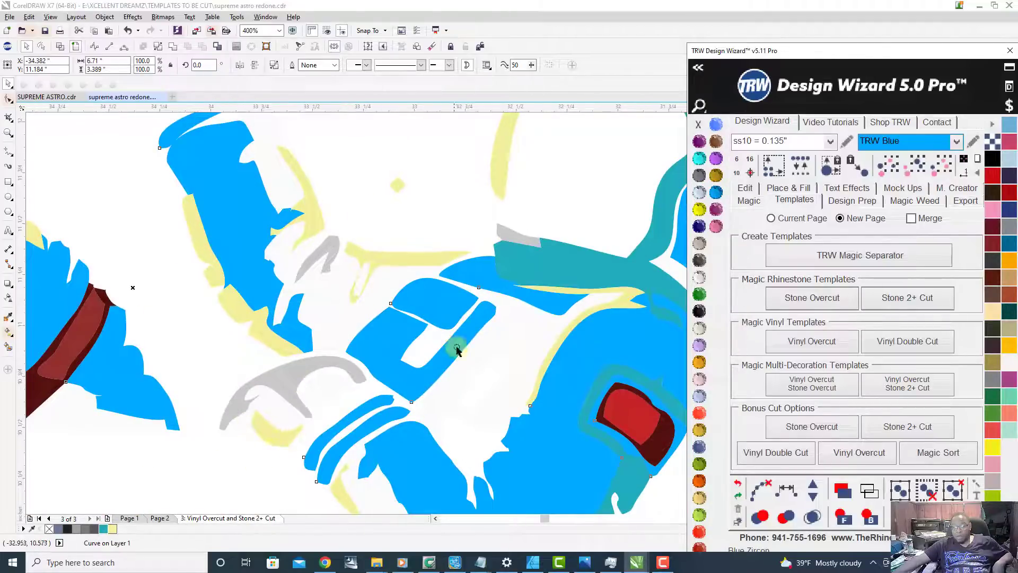
{"action": "scroll", "coordinate": [427, 305], "scroll_direction": "down", "scroll_amount": 1}
{"action": "scroll", "coordinate": [429, 306], "scroll_direction": "down", "scroll_amount": 2}
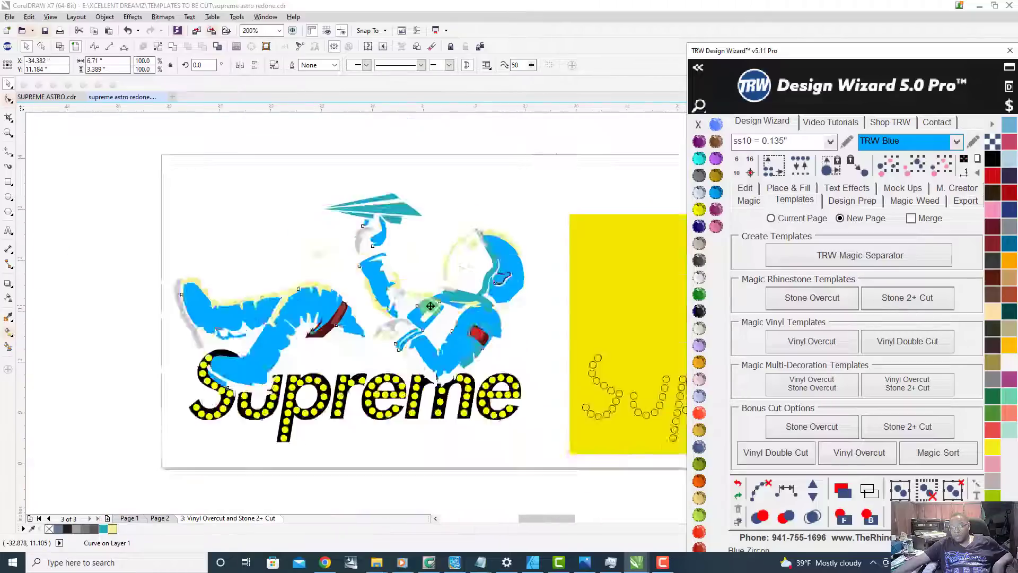
{"action": "scroll", "coordinate": [390, 336], "scroll_direction": "up", "scroll_amount": 1}
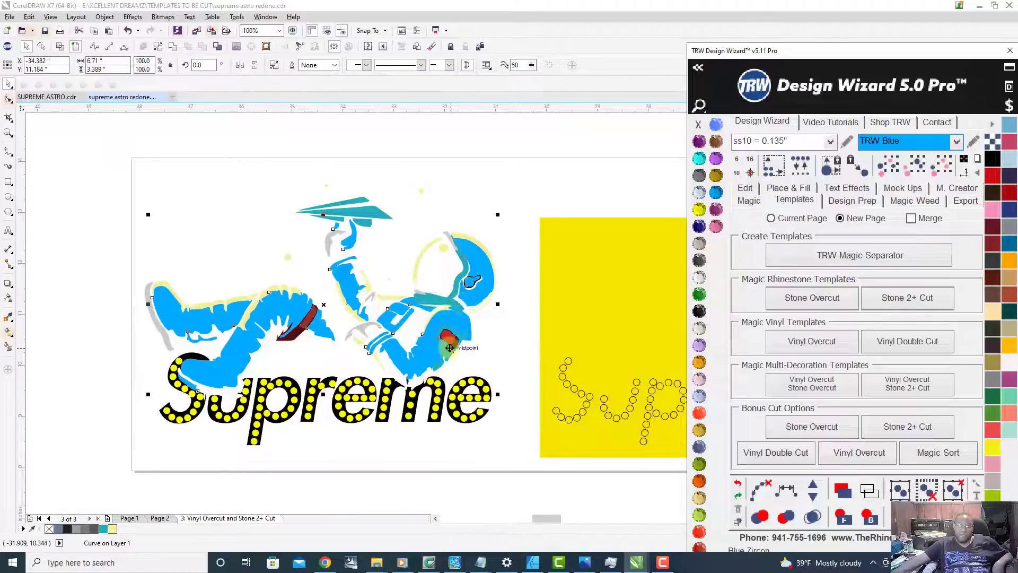
{"action": "scroll", "coordinate": [452, 337], "scroll_direction": "up", "scroll_amount": 3}
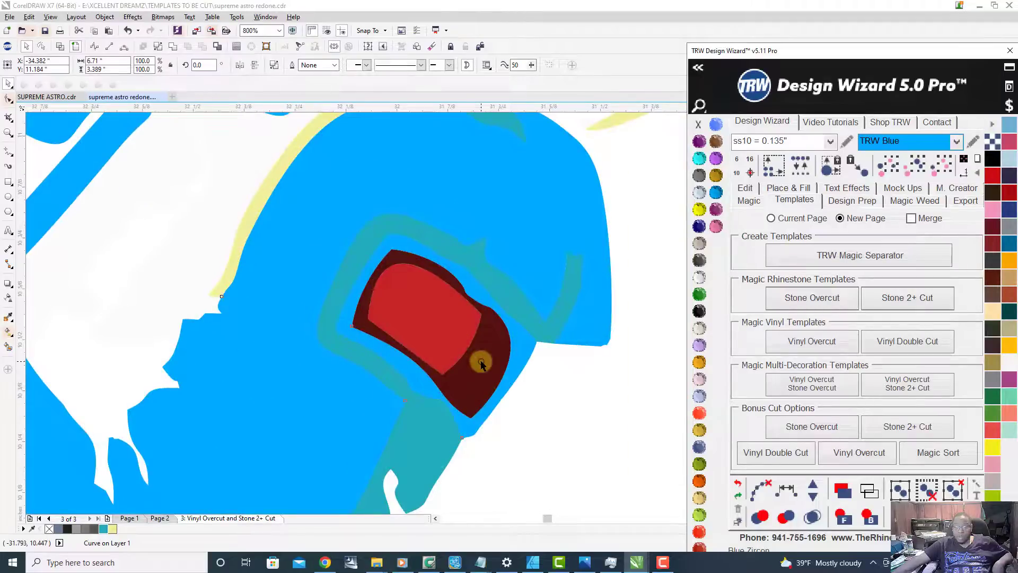
{"action": "scroll", "coordinate": [418, 349], "scroll_direction": "down", "scroll_amount": 1}
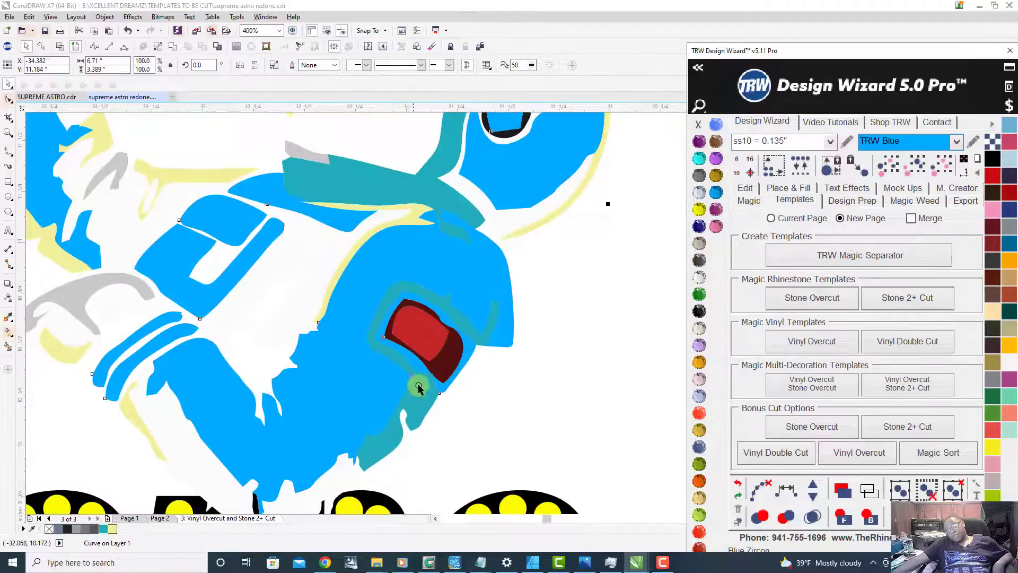
{"action": "scroll", "coordinate": [406, 395], "scroll_direction": "down", "scroll_amount": 5}
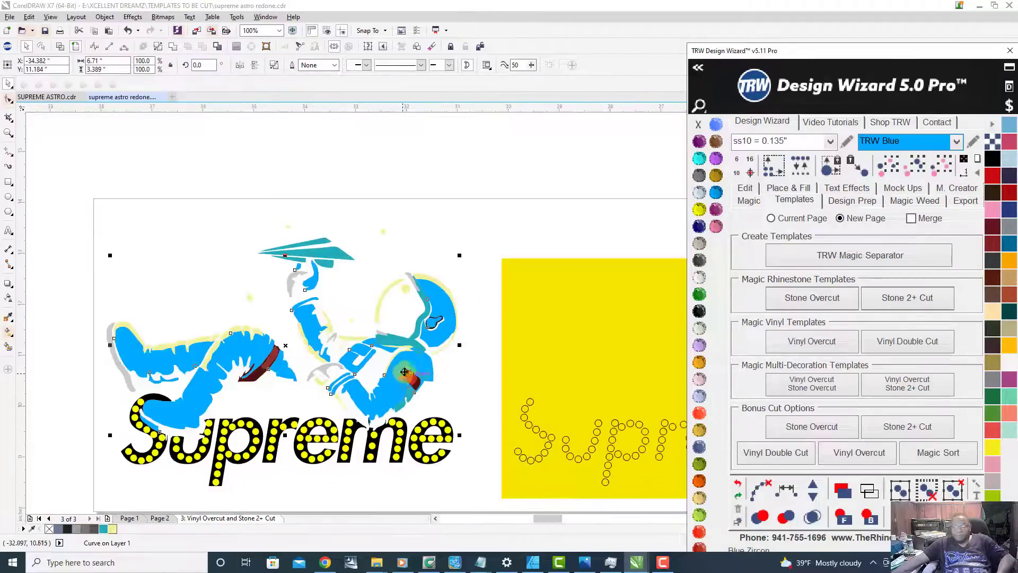
Step: Select the highlight outline pieces in the last vinyl template of the row
{"action": "scroll", "coordinate": [427, 350], "scroll_direction": "down", "scroll_amount": 1}
{"action": "scroll", "coordinate": [554, 366], "scroll_direction": "up", "scroll_amount": 2}
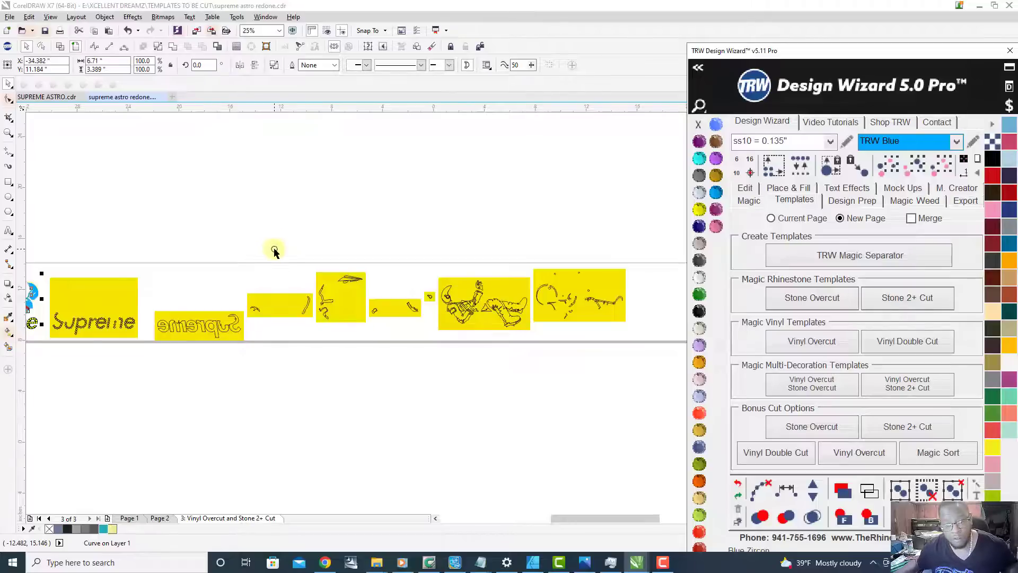
{"action": "scroll", "coordinate": [623, 314], "scroll_direction": "up", "scroll_amount": 1}
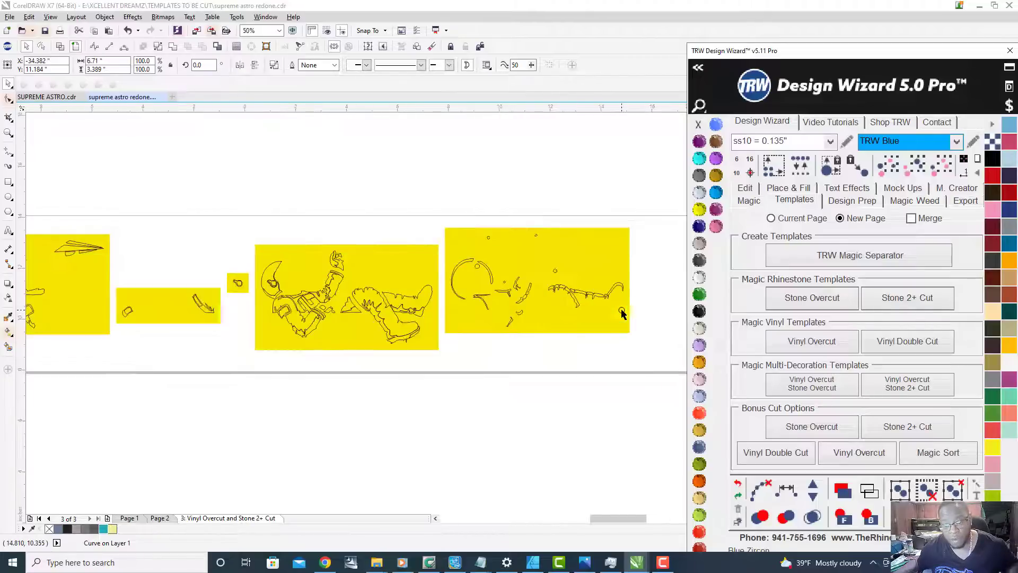
{"action": "left_click_drag", "start_coordinate": [441, 246], "coordinate": [466, 308]}
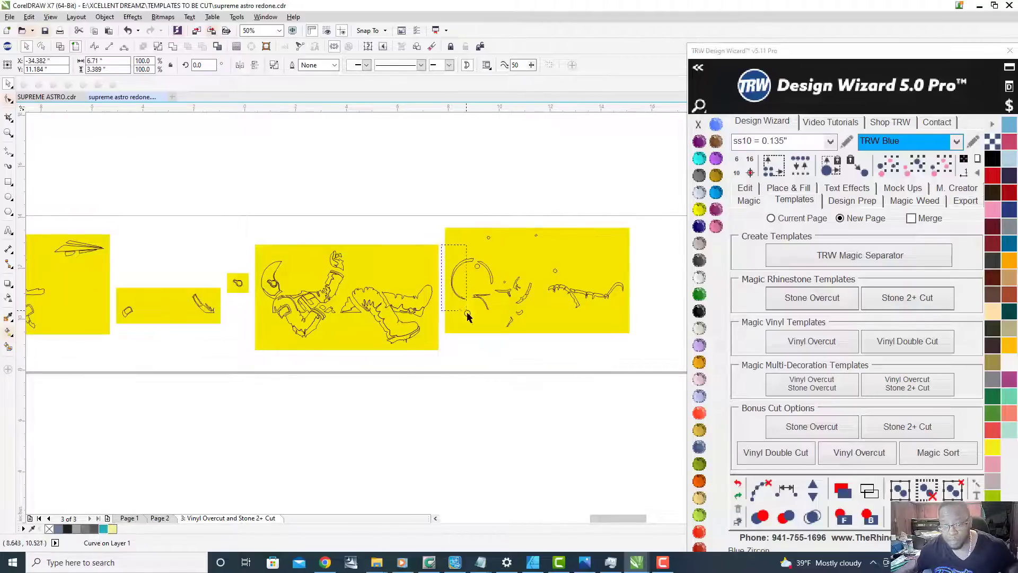
{"action": "left_click_drag", "start_coordinate": [503, 337], "coordinate": [659, 370]}
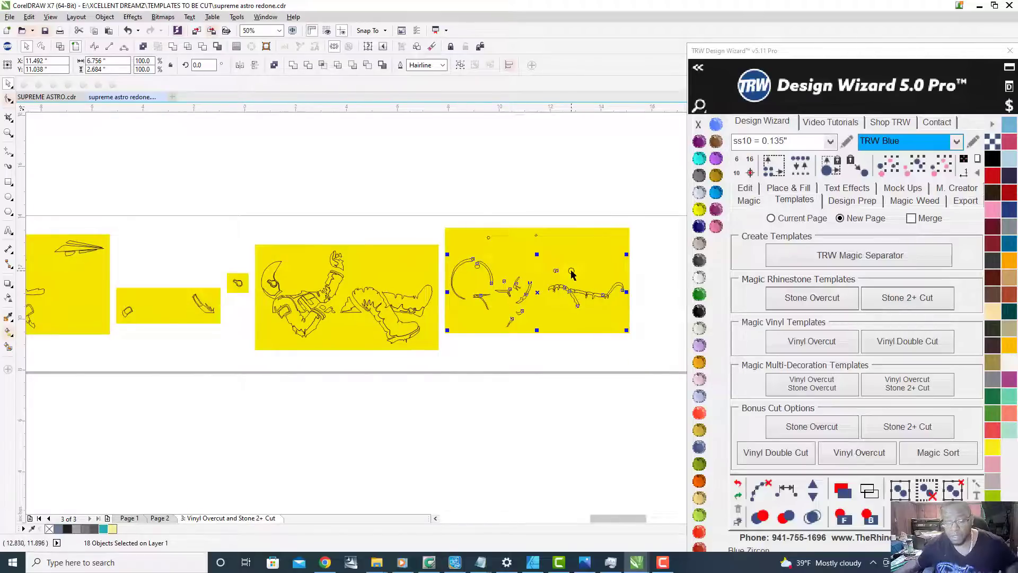
Step: Go back to Page 2, recolor the astronaut's pale yellow highlight shape to Black Diamond and deselect it
{"action": "left_click", "coordinate": [159, 518]}
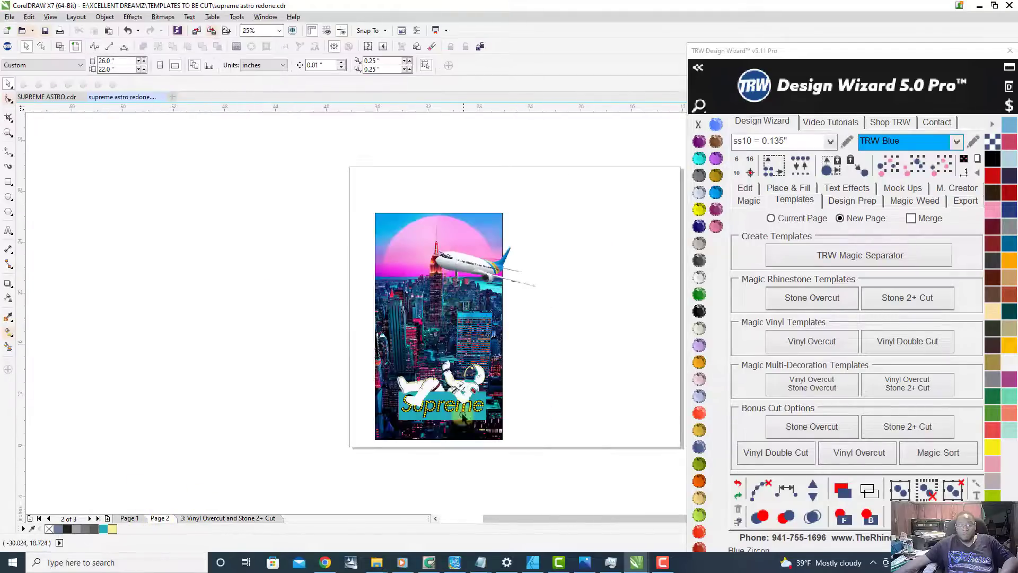
{"action": "scroll", "coordinate": [451, 345], "scroll_direction": "up", "scroll_amount": 2}
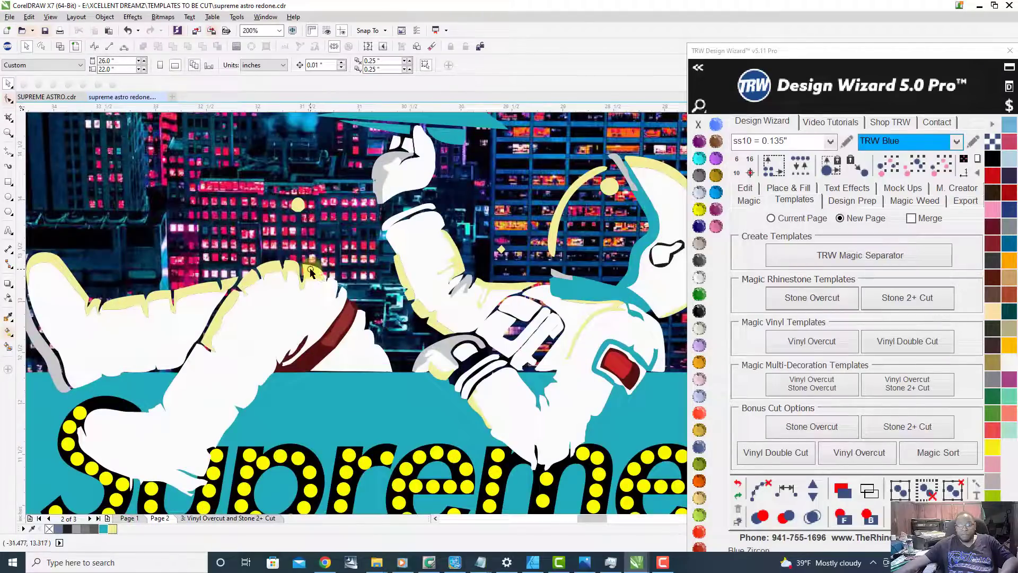
{"action": "left_click", "coordinate": [311, 271]}
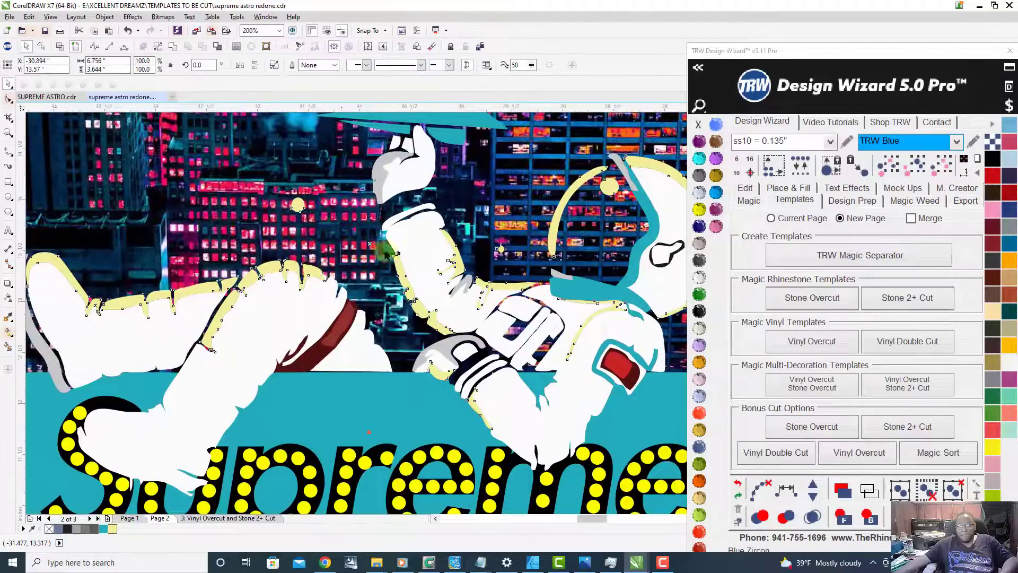
{"action": "left_click", "coordinate": [699, 176]}
{"action": "scroll", "coordinate": [245, 366], "scroll_direction": "down", "scroll_amount": 2}
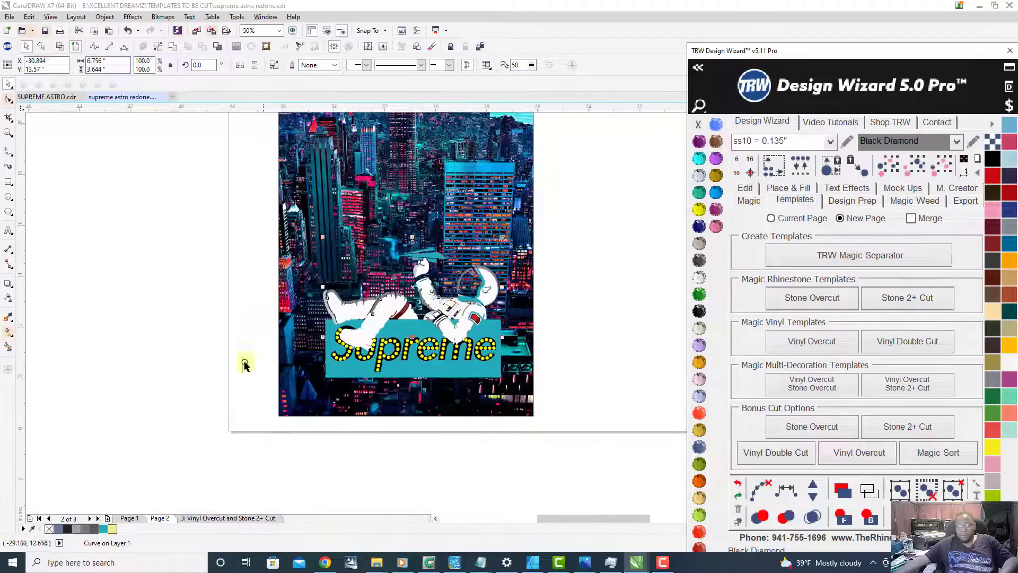
{"action": "left_click", "coordinate": [237, 358]}
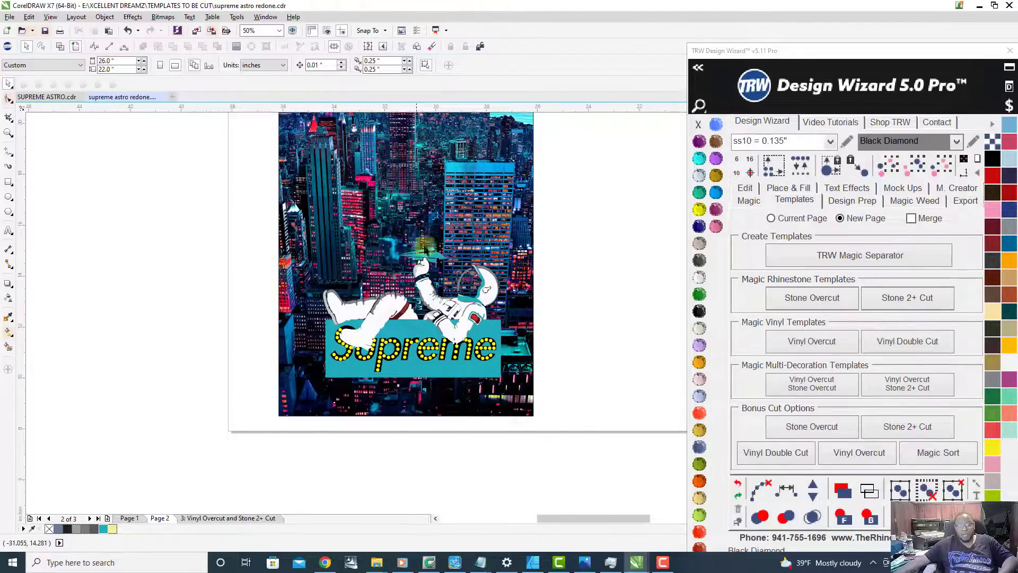
Step: Select the teal paper plane above the astronaut's hand and give it a hairline outline
{"action": "scroll", "coordinate": [440, 256], "scroll_direction": "up", "scroll_amount": 1}
{"action": "left_click", "coordinate": [442, 268]}
{"action": "scroll", "coordinate": [442, 268], "scroll_direction": "up", "scroll_amount": 2}
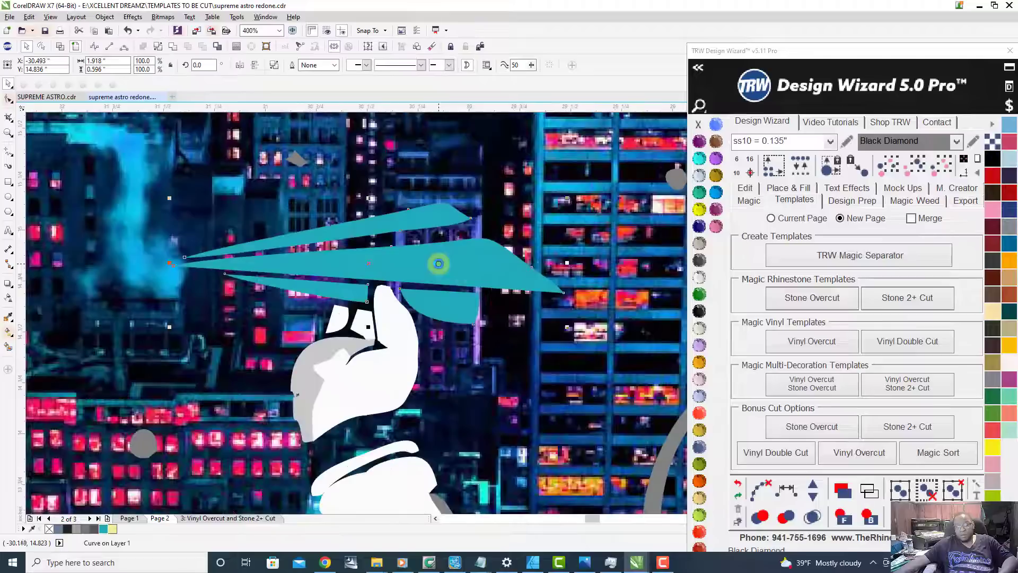
{"action": "scroll", "coordinate": [415, 302], "scroll_direction": "down", "scroll_amount": 1}
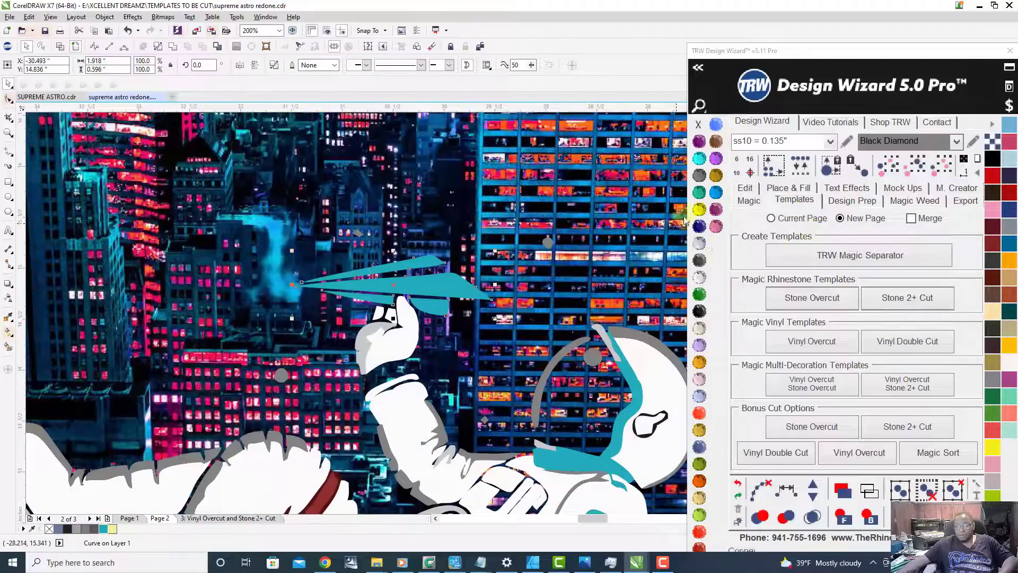
{"action": "left_click", "coordinate": [699, 277]}
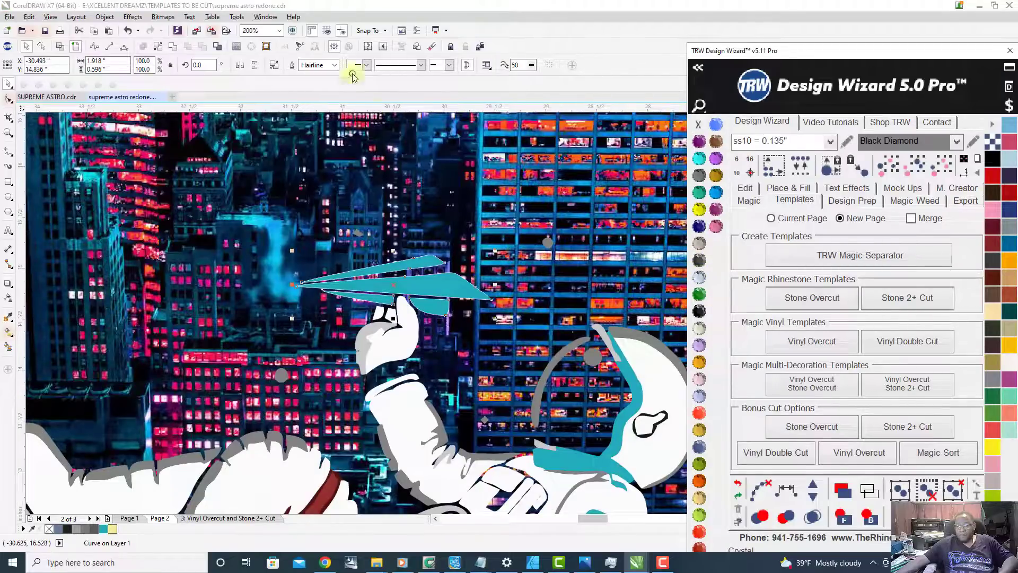
Step: Create an outside island fill without stones around the teal paper plane at 0.03 contour spacing and color it Black Diamond
{"action": "left_click", "coordinate": [792, 187]}
{"action": "double_click", "coordinate": [945, 278]}
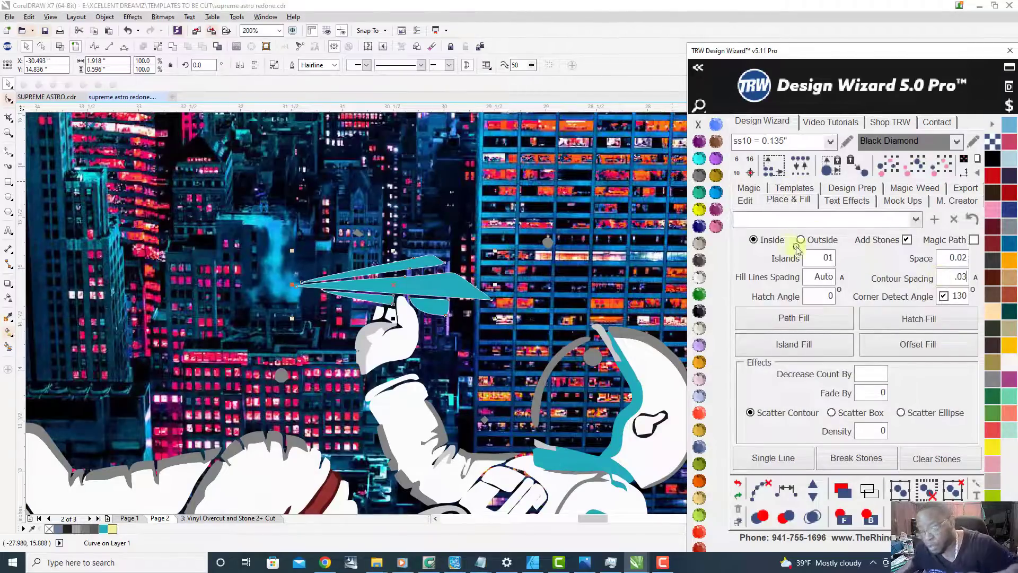
{"action": "left_click", "coordinate": [907, 240]}
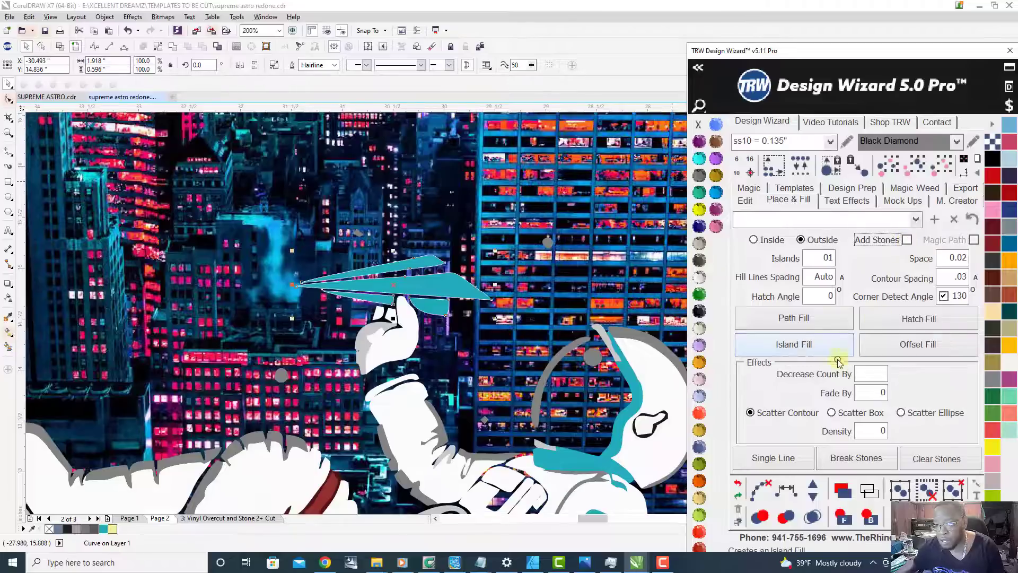
{"action": "left_click", "coordinate": [806, 347]}
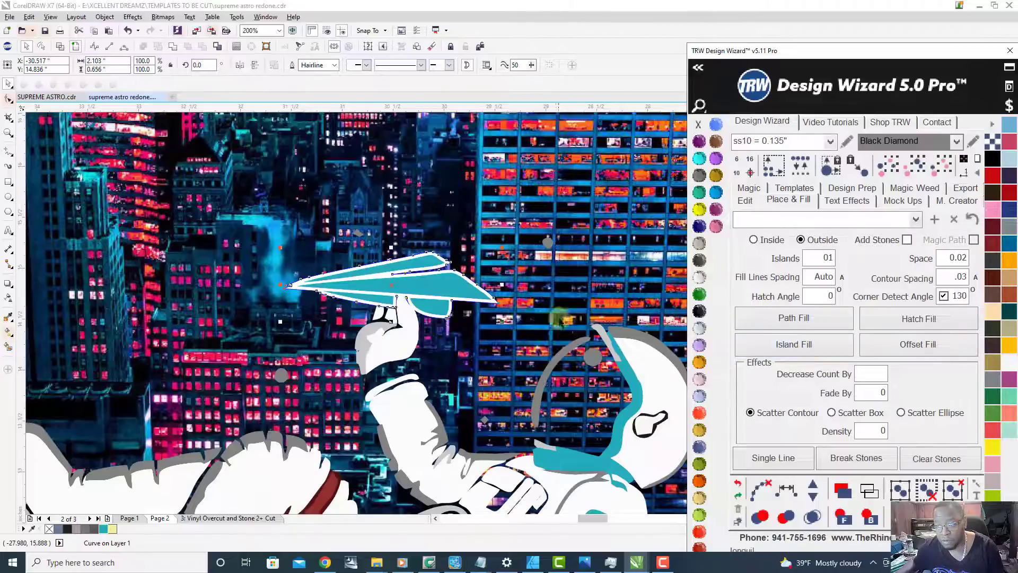
{"action": "left_click", "coordinate": [700, 177]}
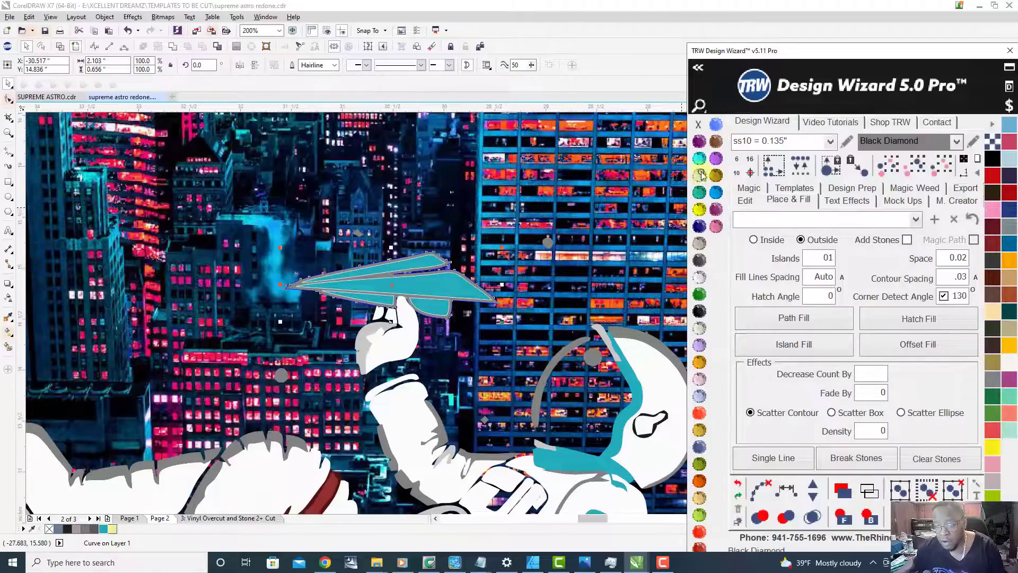
Step: Remove the outlines from the gray border shape and from the teal paper plane
{"action": "scroll", "coordinate": [364, 269], "scroll_direction": "up", "scroll_amount": 2}
{"action": "scroll", "coordinate": [369, 273], "scroll_direction": "down", "scroll_amount": 1}
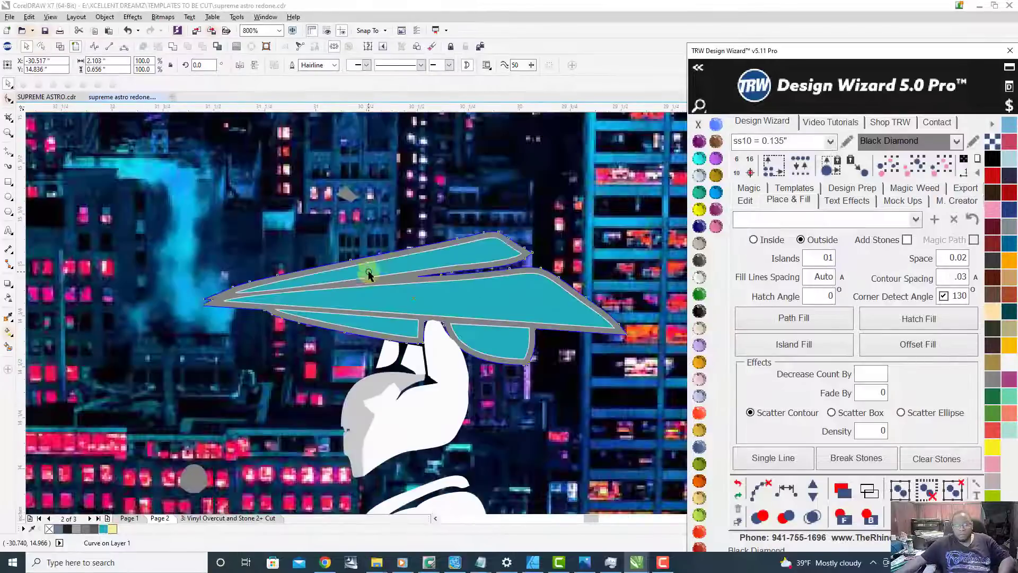
{"action": "left_click", "coordinate": [701, 125]}
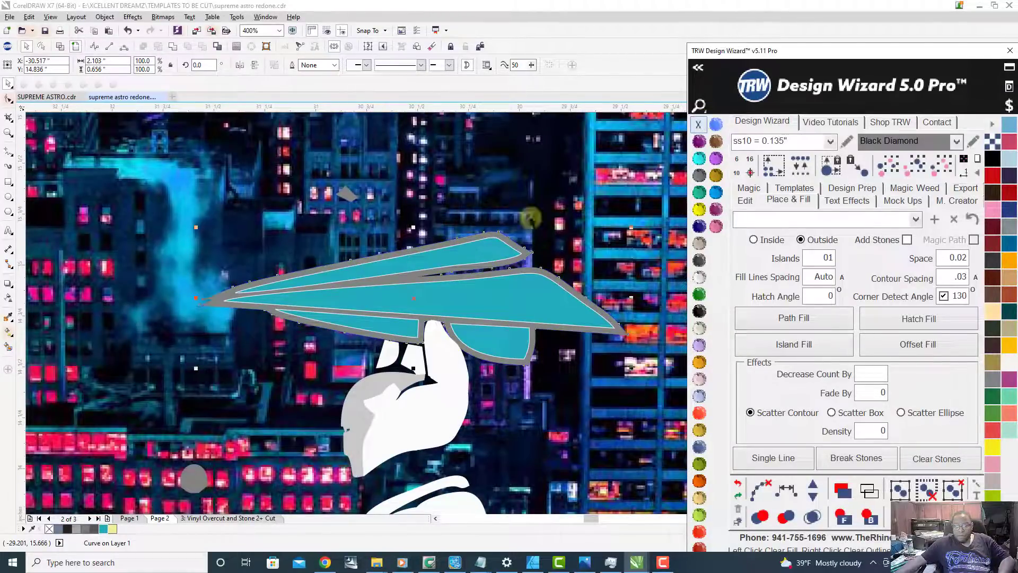
{"action": "right_click", "coordinate": [700, 124]}
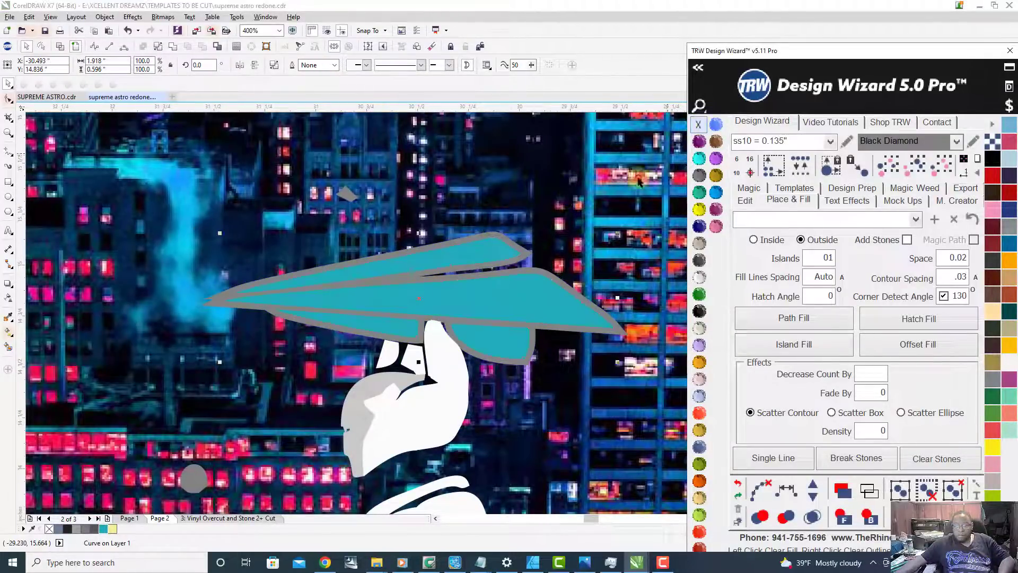
Step: Recolor the teal paper plane to Crystal and check it against the whole astronaut
{"action": "scroll", "coordinate": [522, 288], "scroll_direction": "down", "scroll_amount": 1}
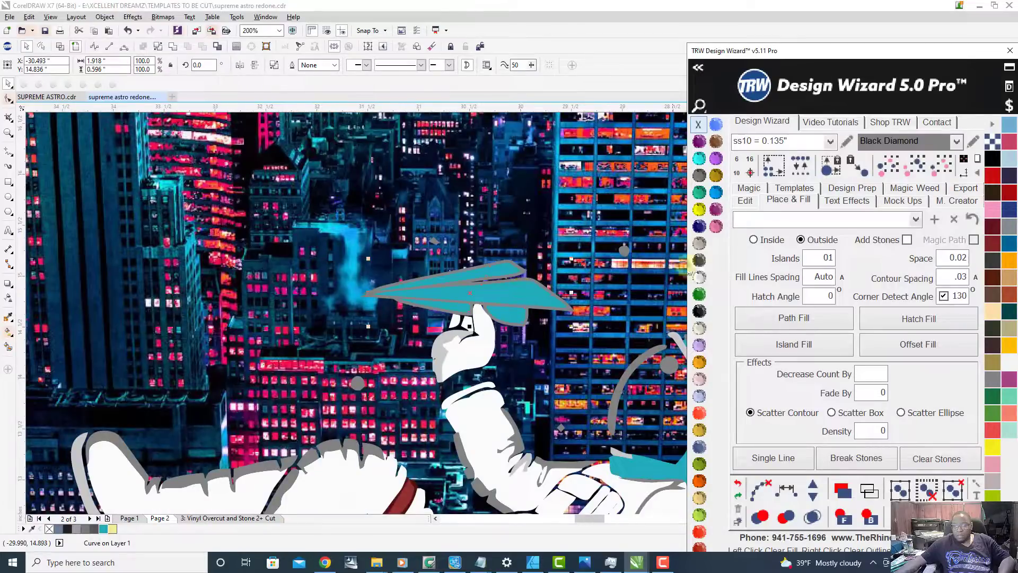
{"action": "left_click", "coordinate": [699, 280]}
{"action": "scroll", "coordinate": [450, 296], "scroll_direction": "up", "scroll_amount": 3}
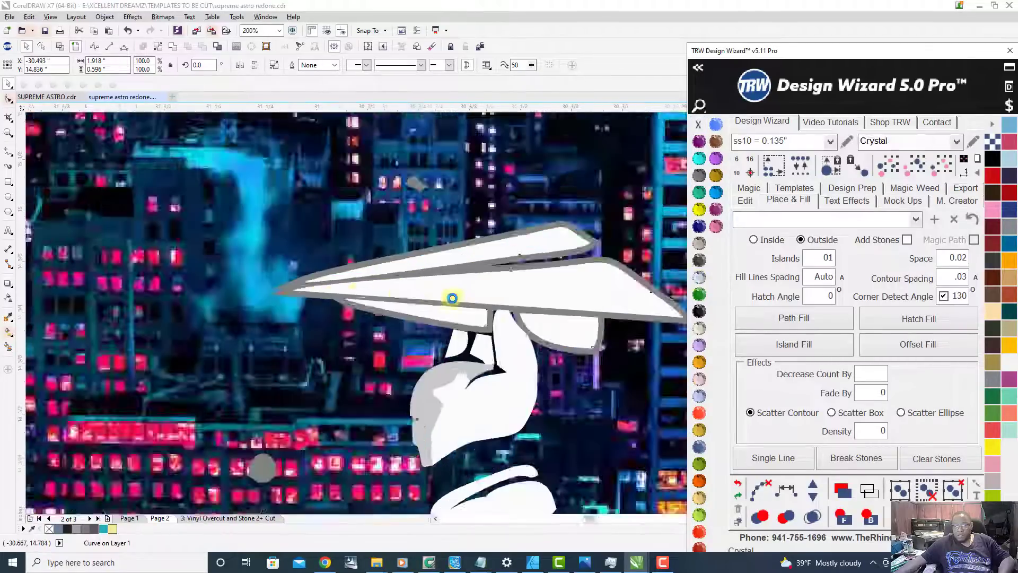
{"action": "scroll", "coordinate": [344, 312], "scroll_direction": "down", "scroll_amount": 1}
{"action": "scroll", "coordinate": [344, 313], "scroll_direction": "down", "scroll_amount": 3}
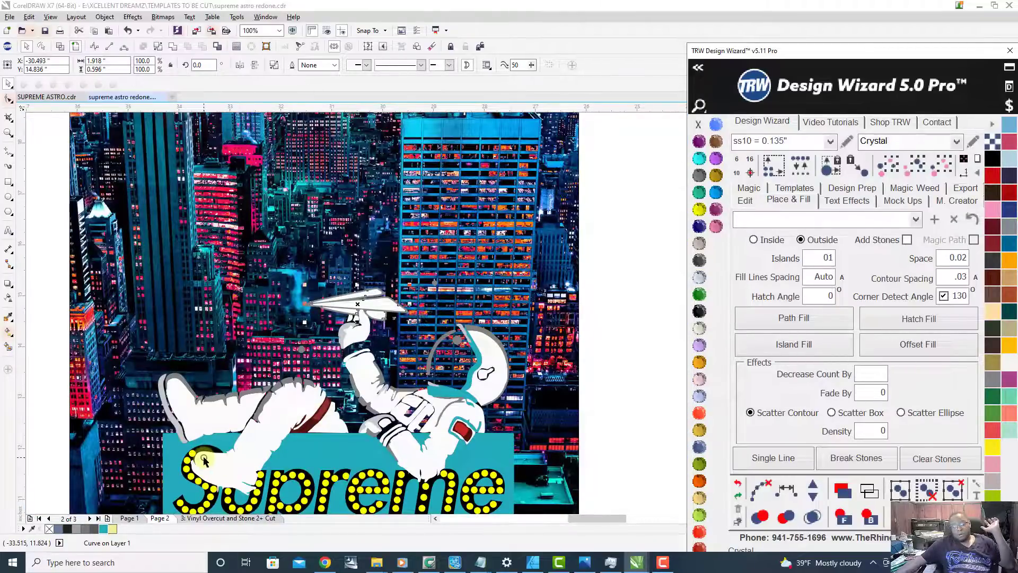
Step: Select the gray shading along the astronaut's suit and try it in TRW Pink, then in Black Diamond
{"action": "scroll", "coordinate": [172, 405], "scroll_direction": "up", "scroll_amount": 1}
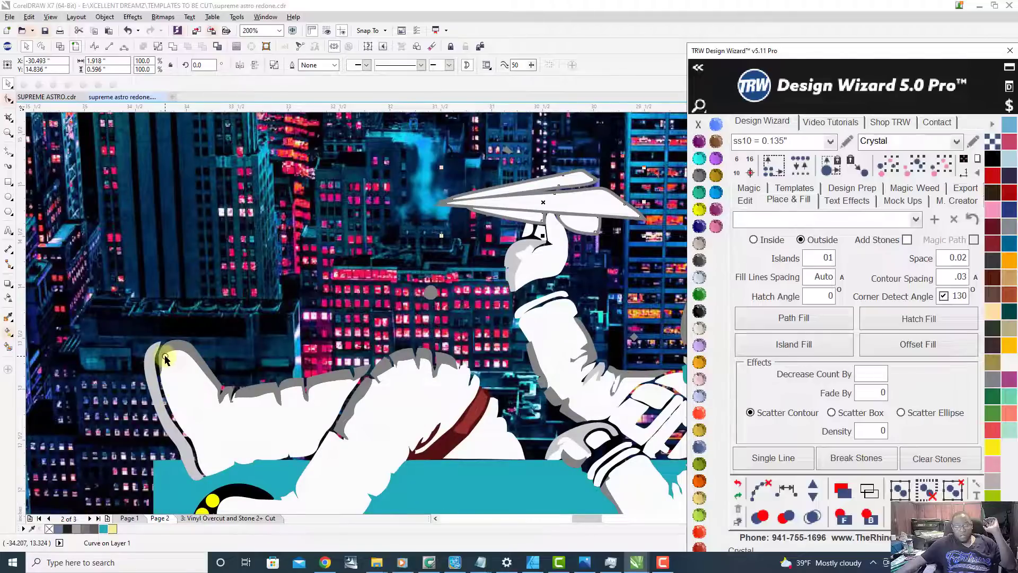
{"action": "left_click", "coordinate": [182, 350]}
{"action": "left_click", "coordinate": [716, 226]}
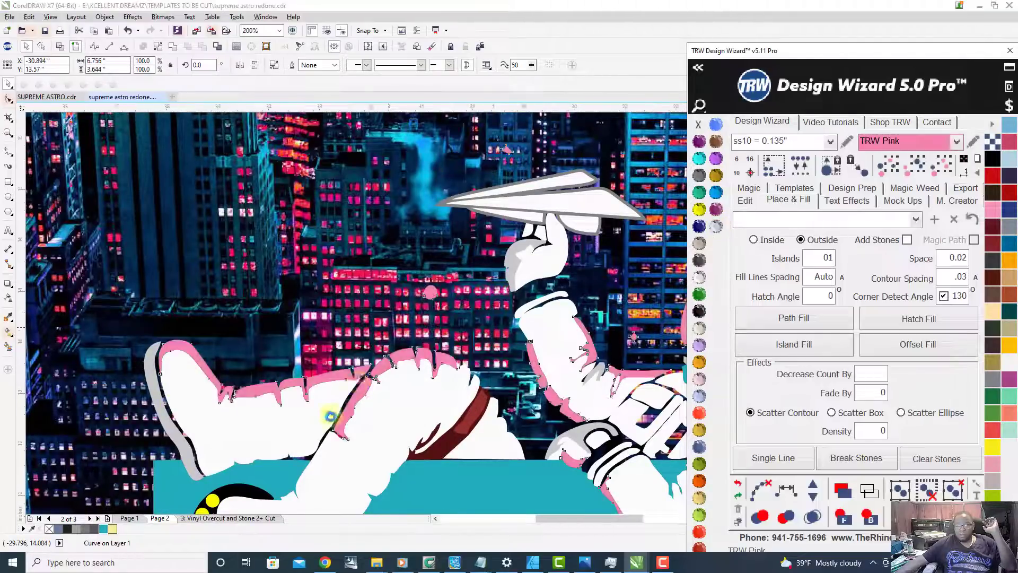
{"action": "scroll", "coordinate": [332, 413], "scroll_direction": "down", "scroll_amount": 2}
{"action": "scroll", "coordinate": [356, 372], "scroll_direction": "up", "scroll_amount": 1}
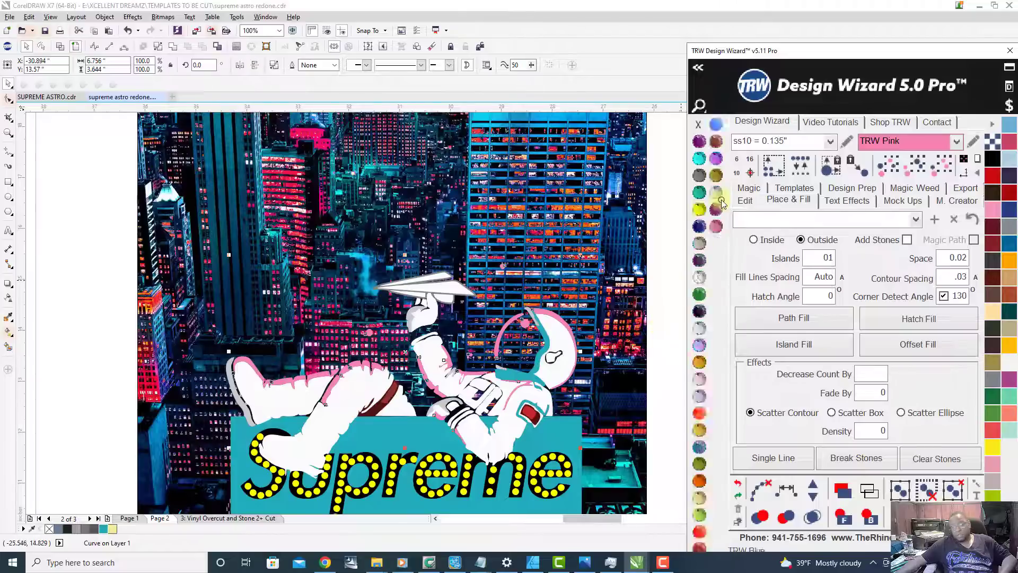
{"action": "left_click", "coordinate": [698, 175]}
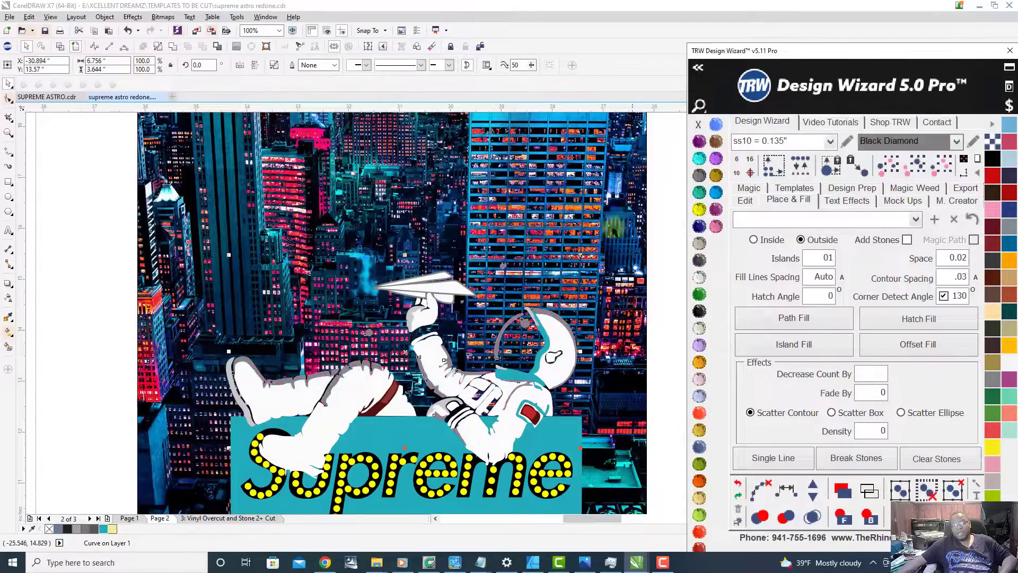
{"action": "scroll", "coordinate": [443, 332], "scroll_direction": "down", "scroll_amount": 1}
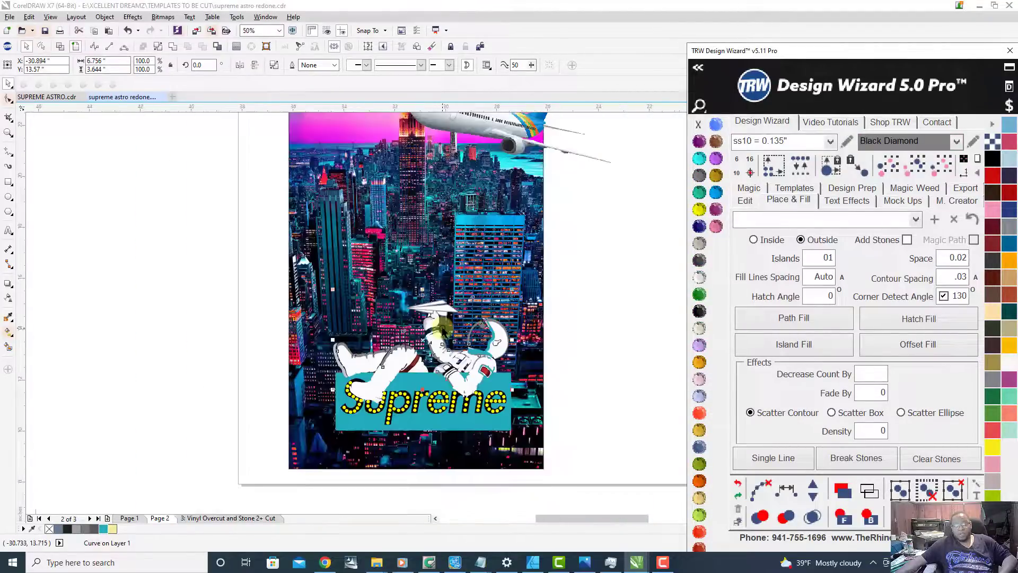
Step: Recolor the astronaut's selected shading to Crystal, deselect it and view the full design
{"action": "left_click", "coordinate": [700, 280]}
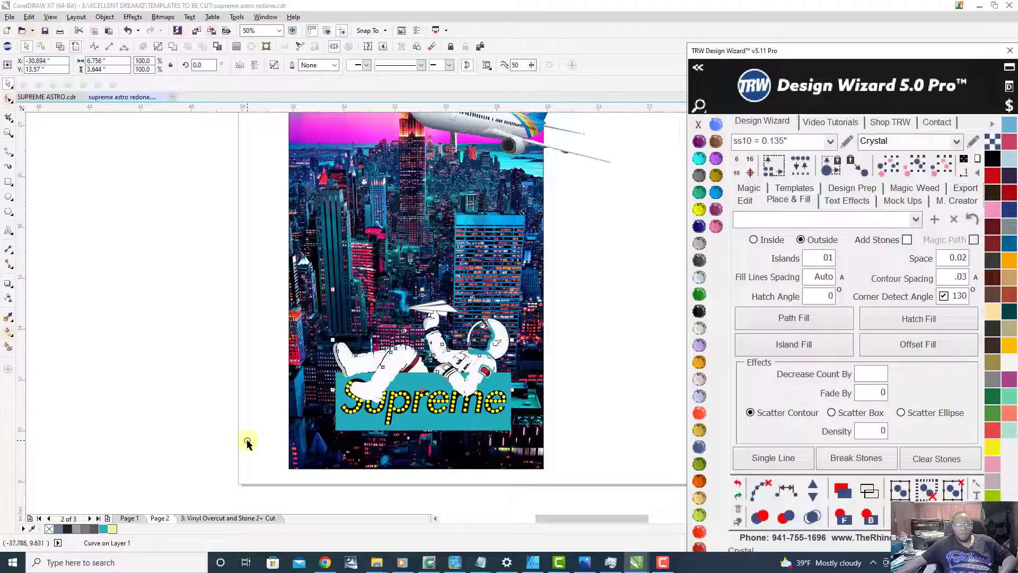
{"action": "left_click", "coordinate": [246, 417]}
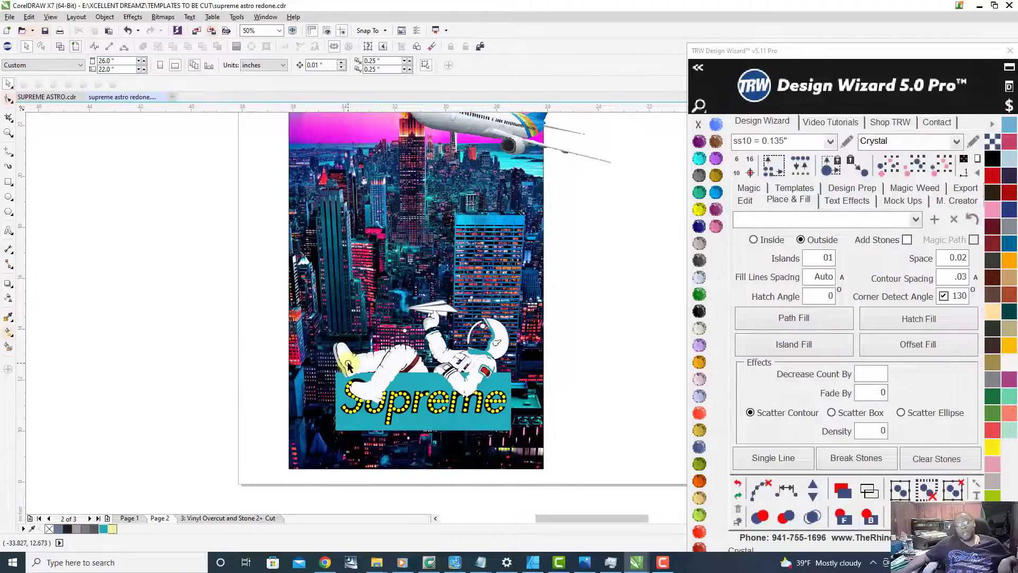
{"action": "scroll", "coordinate": [392, 373], "scroll_direction": "down", "scroll_amount": 1}
{"action": "scroll", "coordinate": [429, 283], "scroll_direction": "up", "scroll_amount": 1}
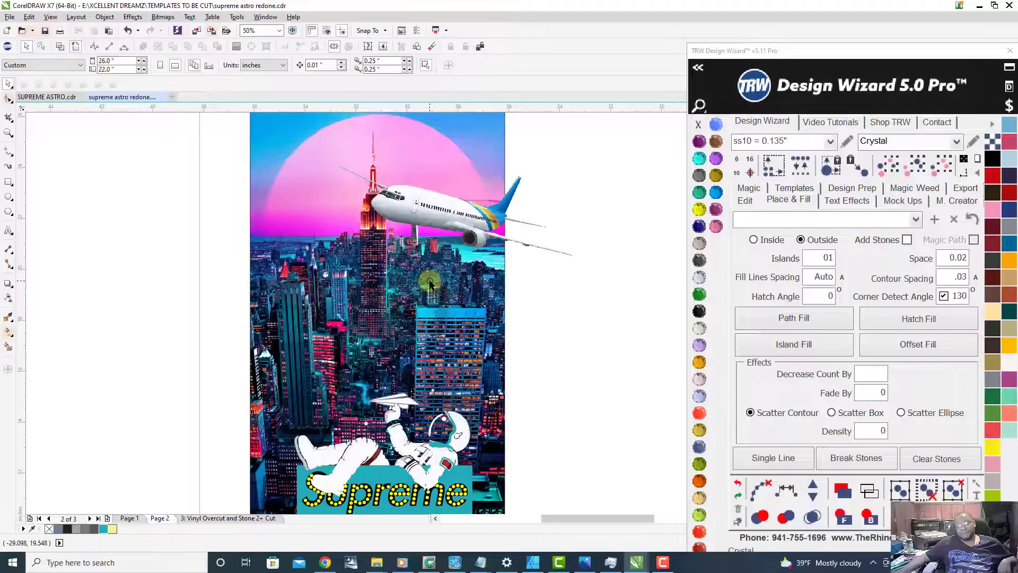